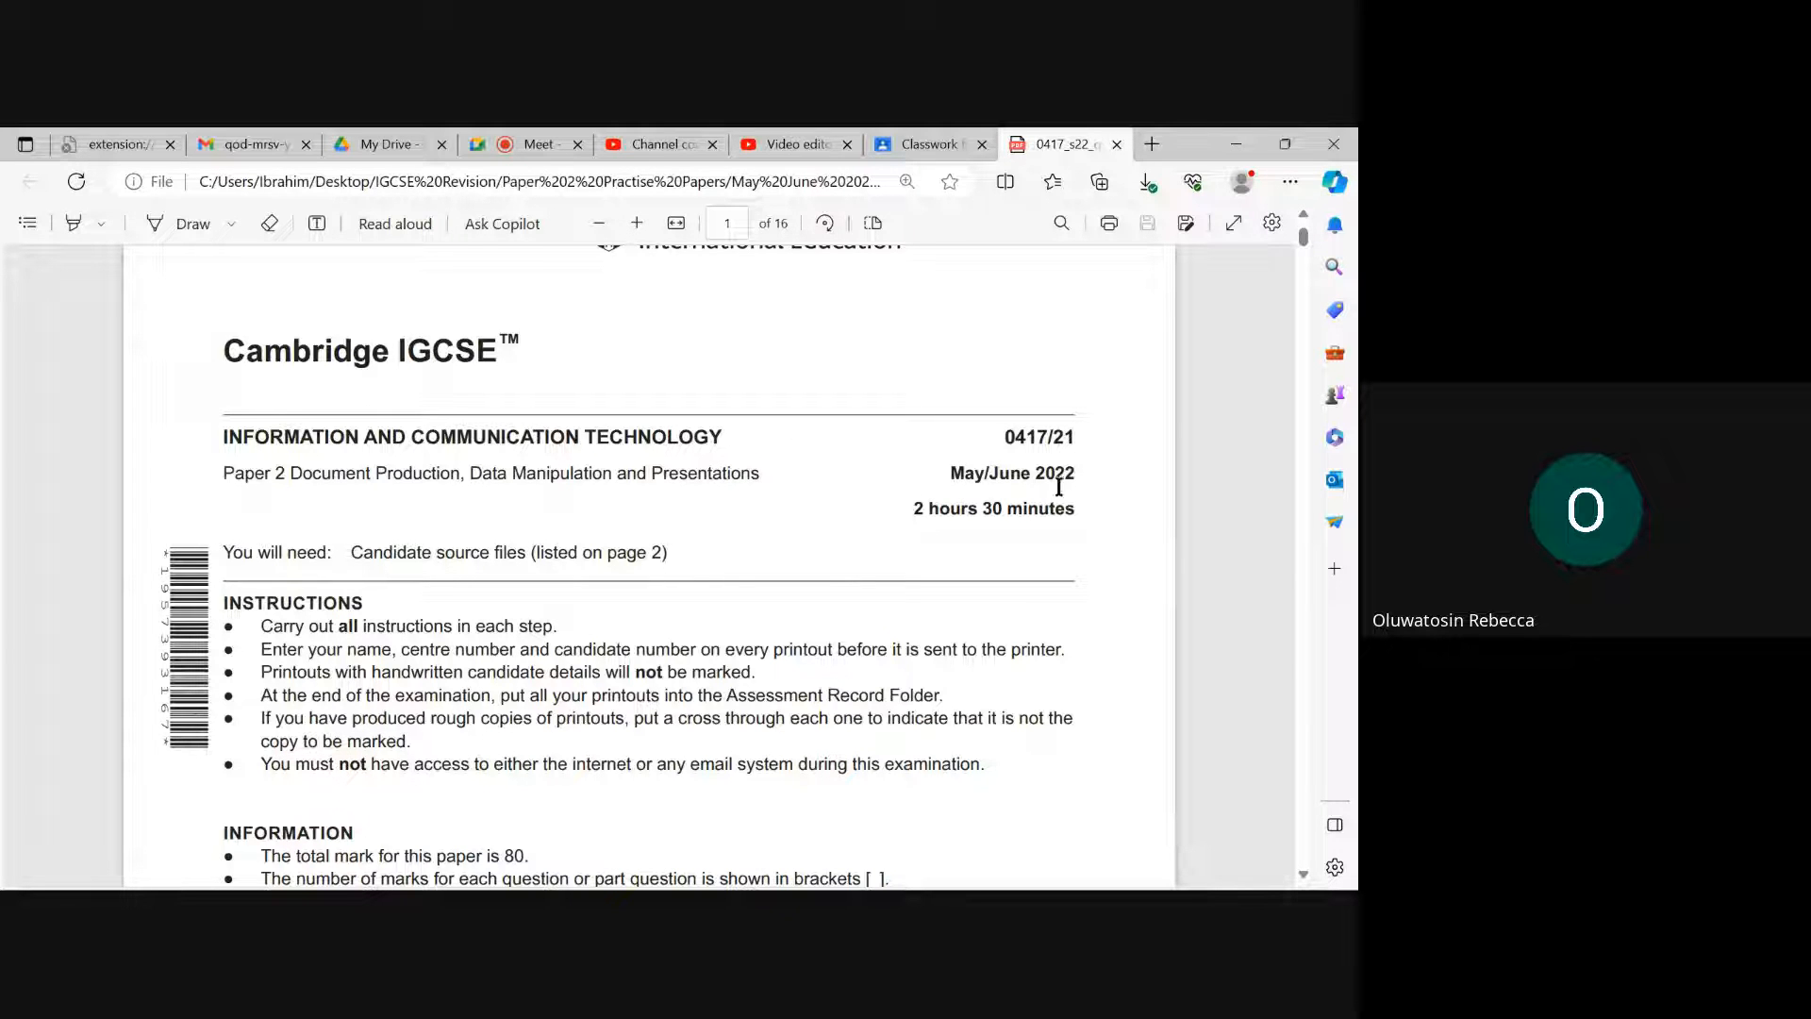
Examine the list of supplied source files and the Task 1 Evidence Document instructions in the exam paper
scroll(578, 518, "down", 10)
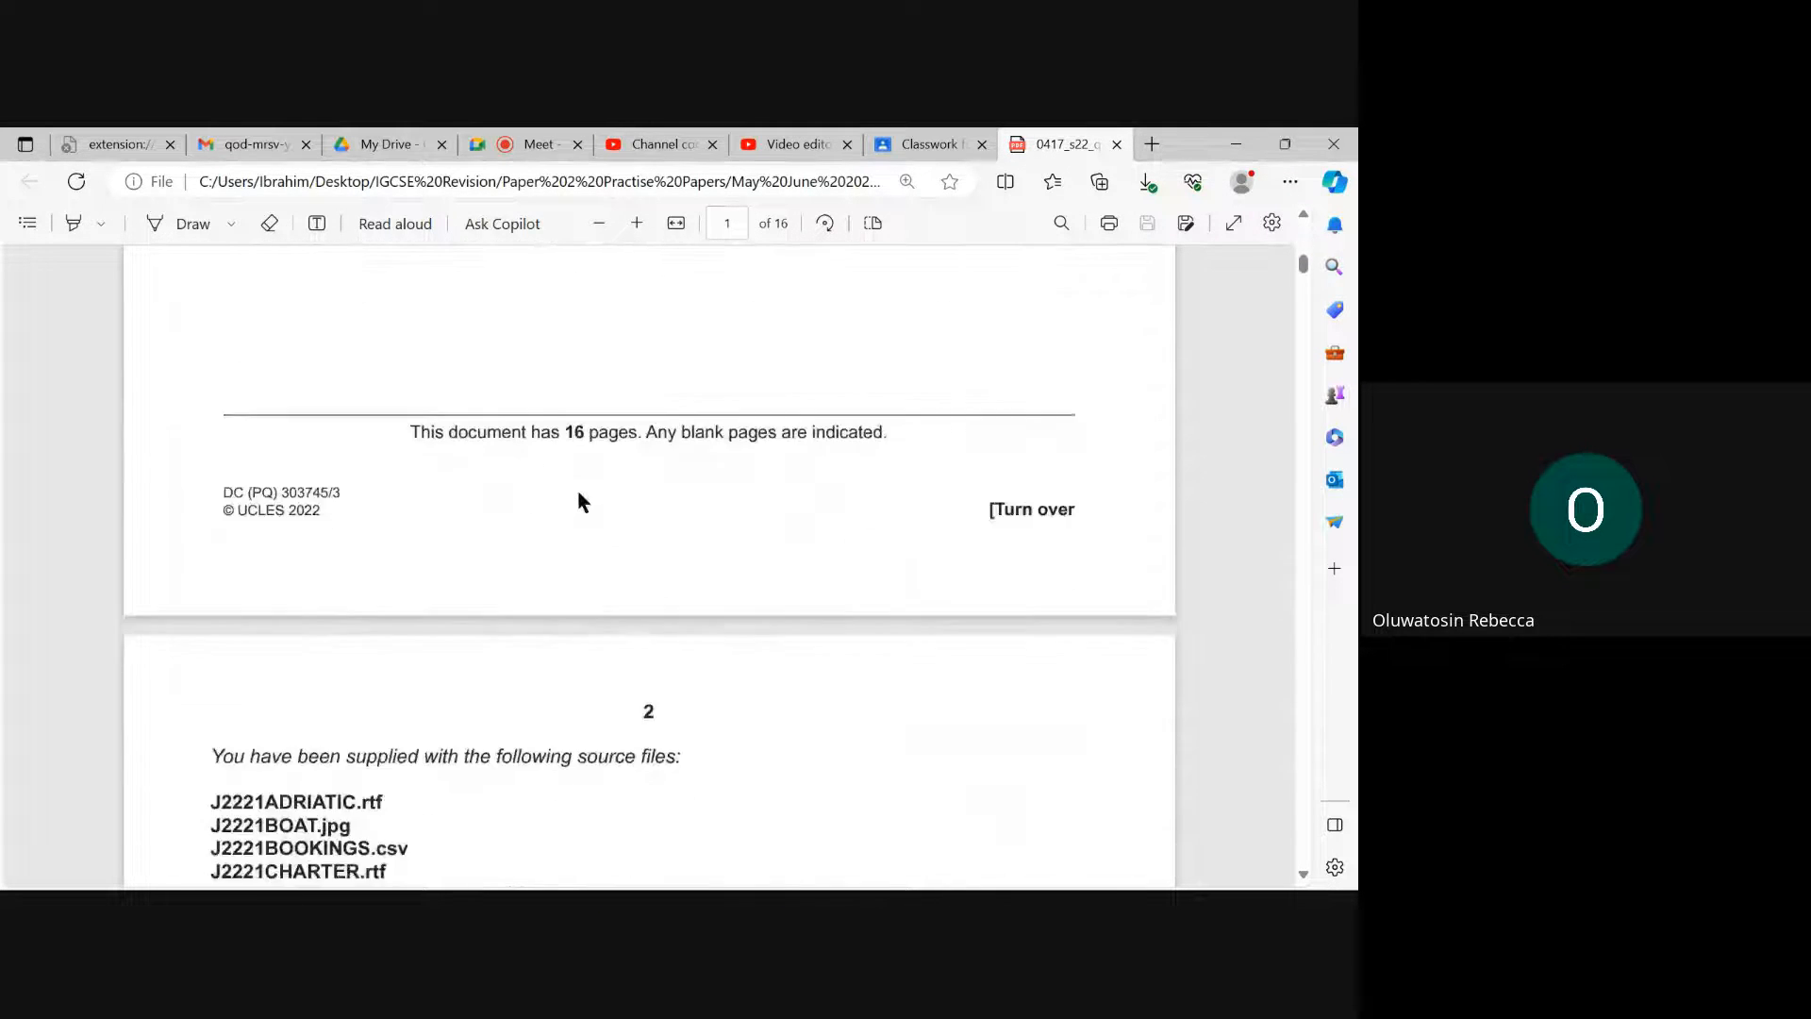
scroll(579, 502, "down", 5)
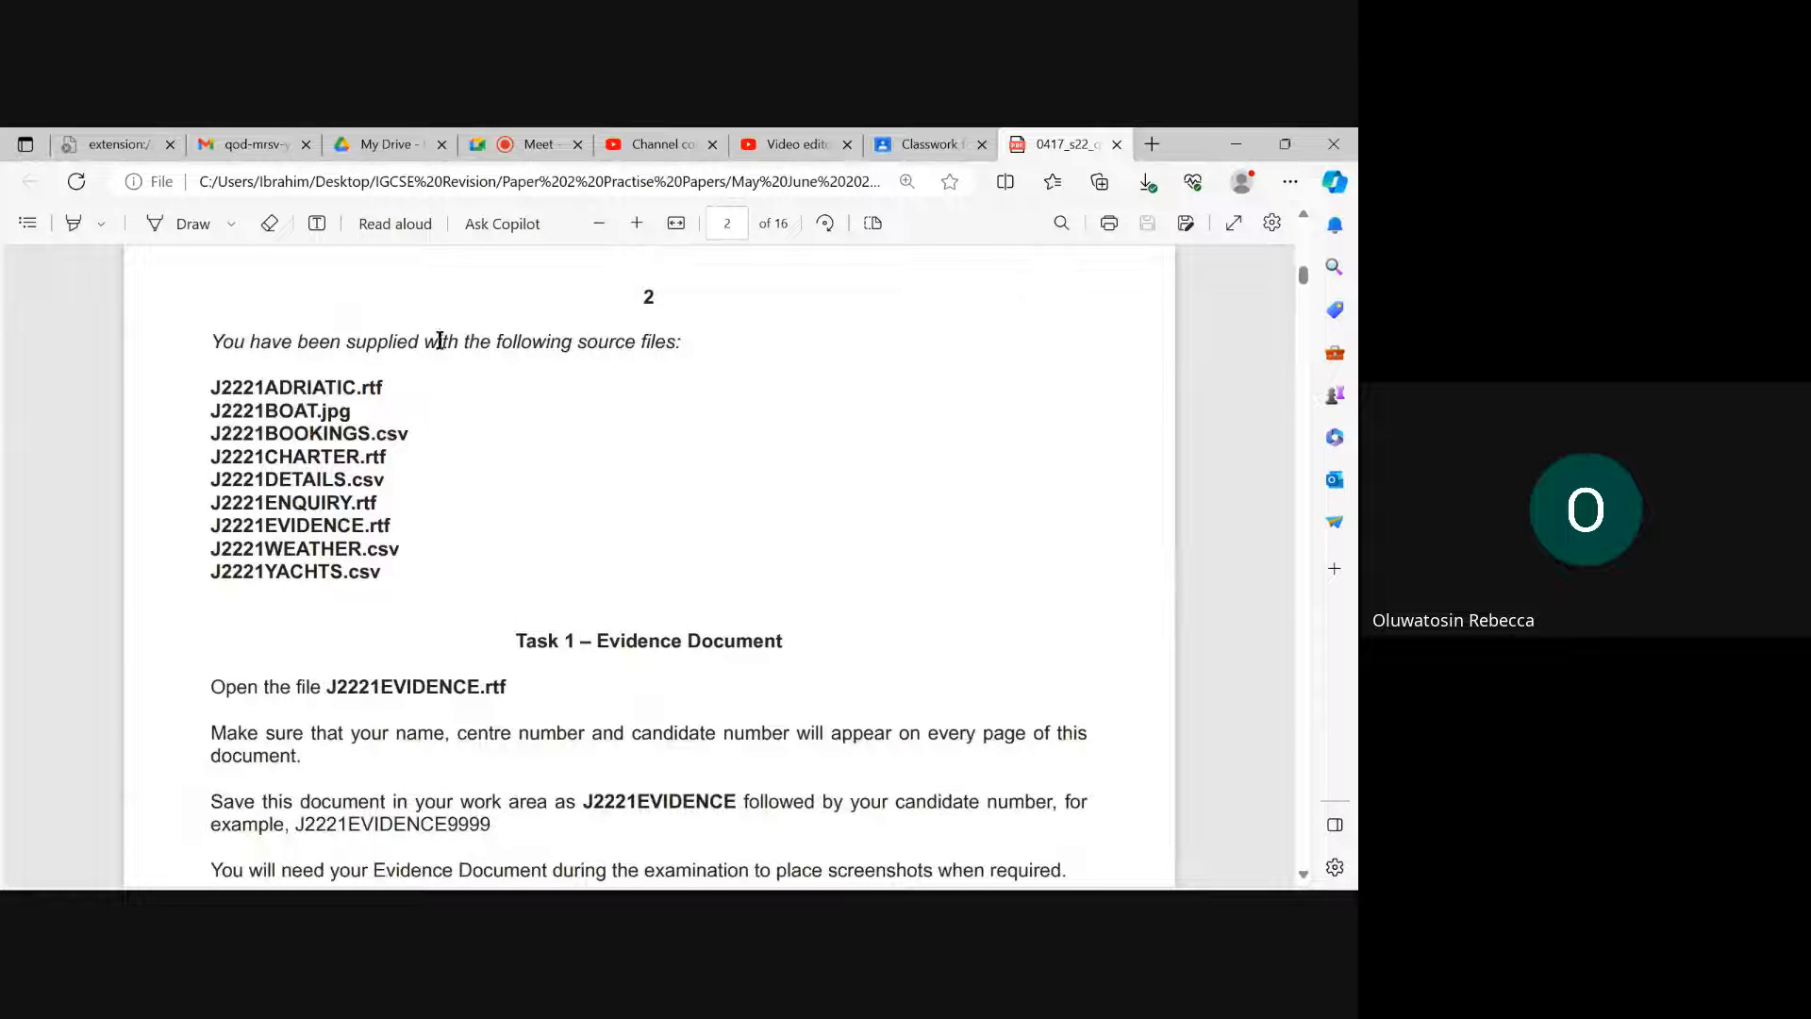
left_click_drag(209, 385, 392, 578)
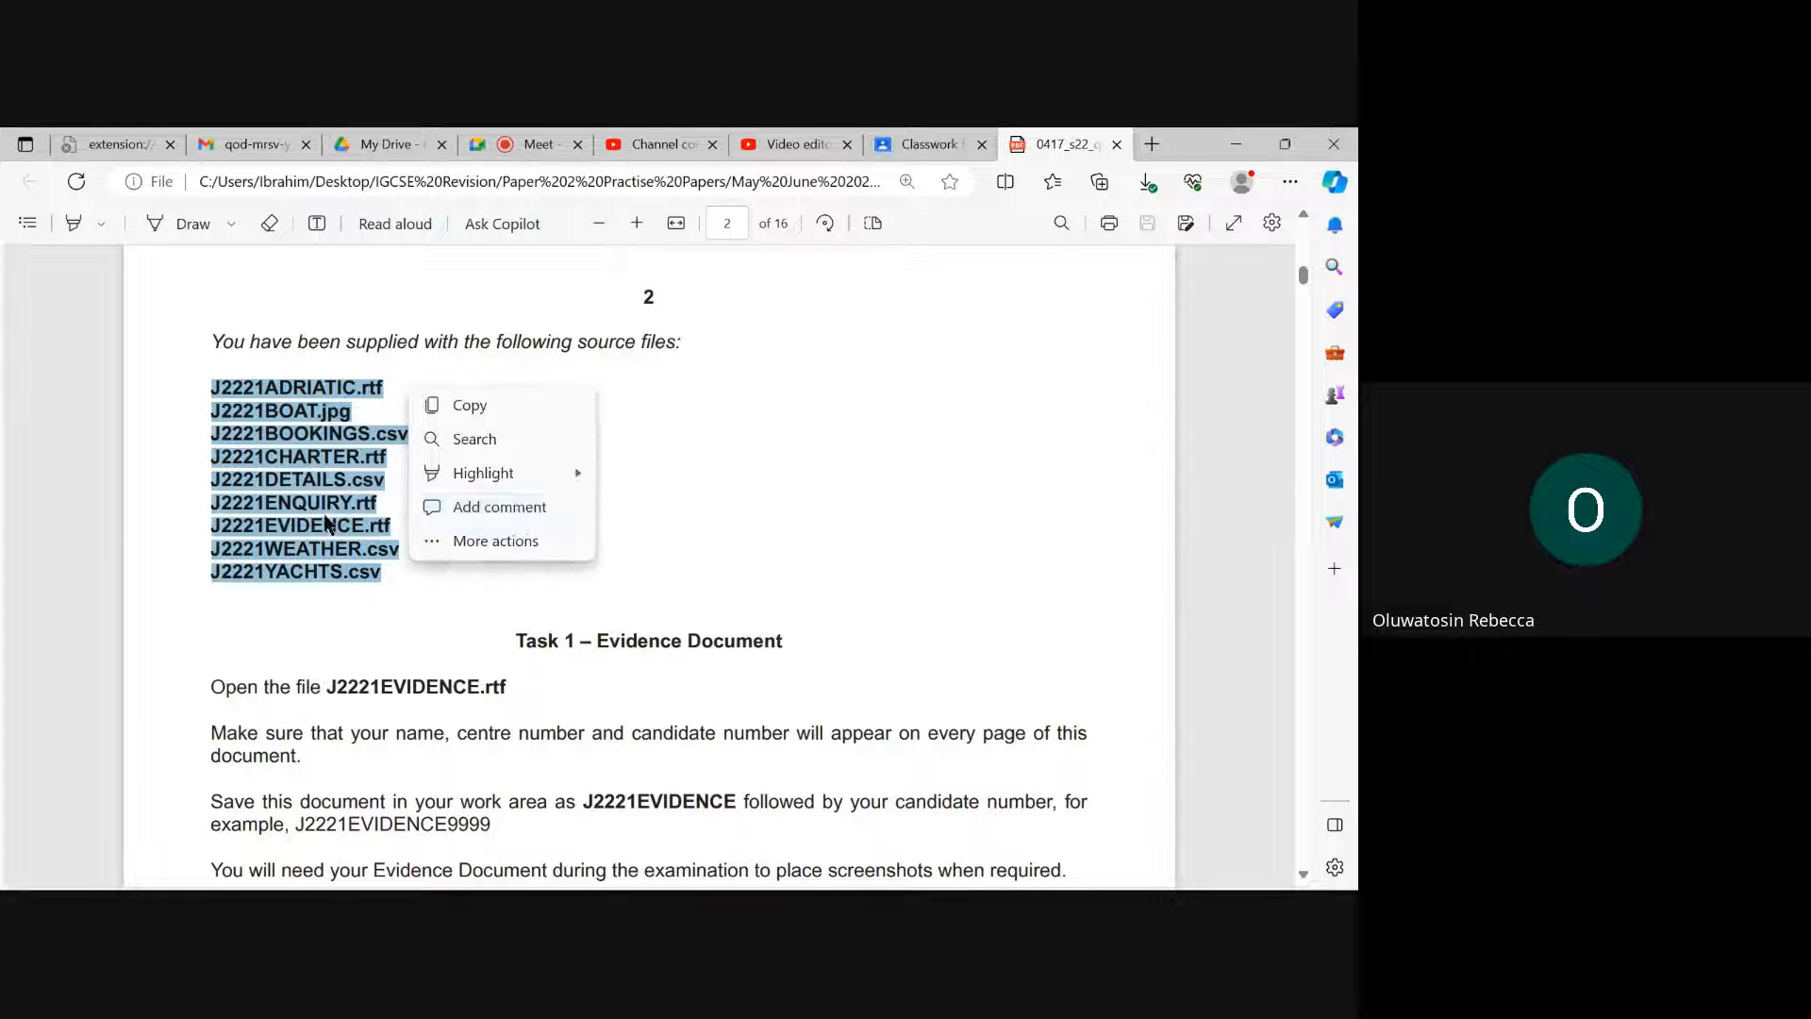
left_click(339, 483)
scroll(402, 493, "down", 4)
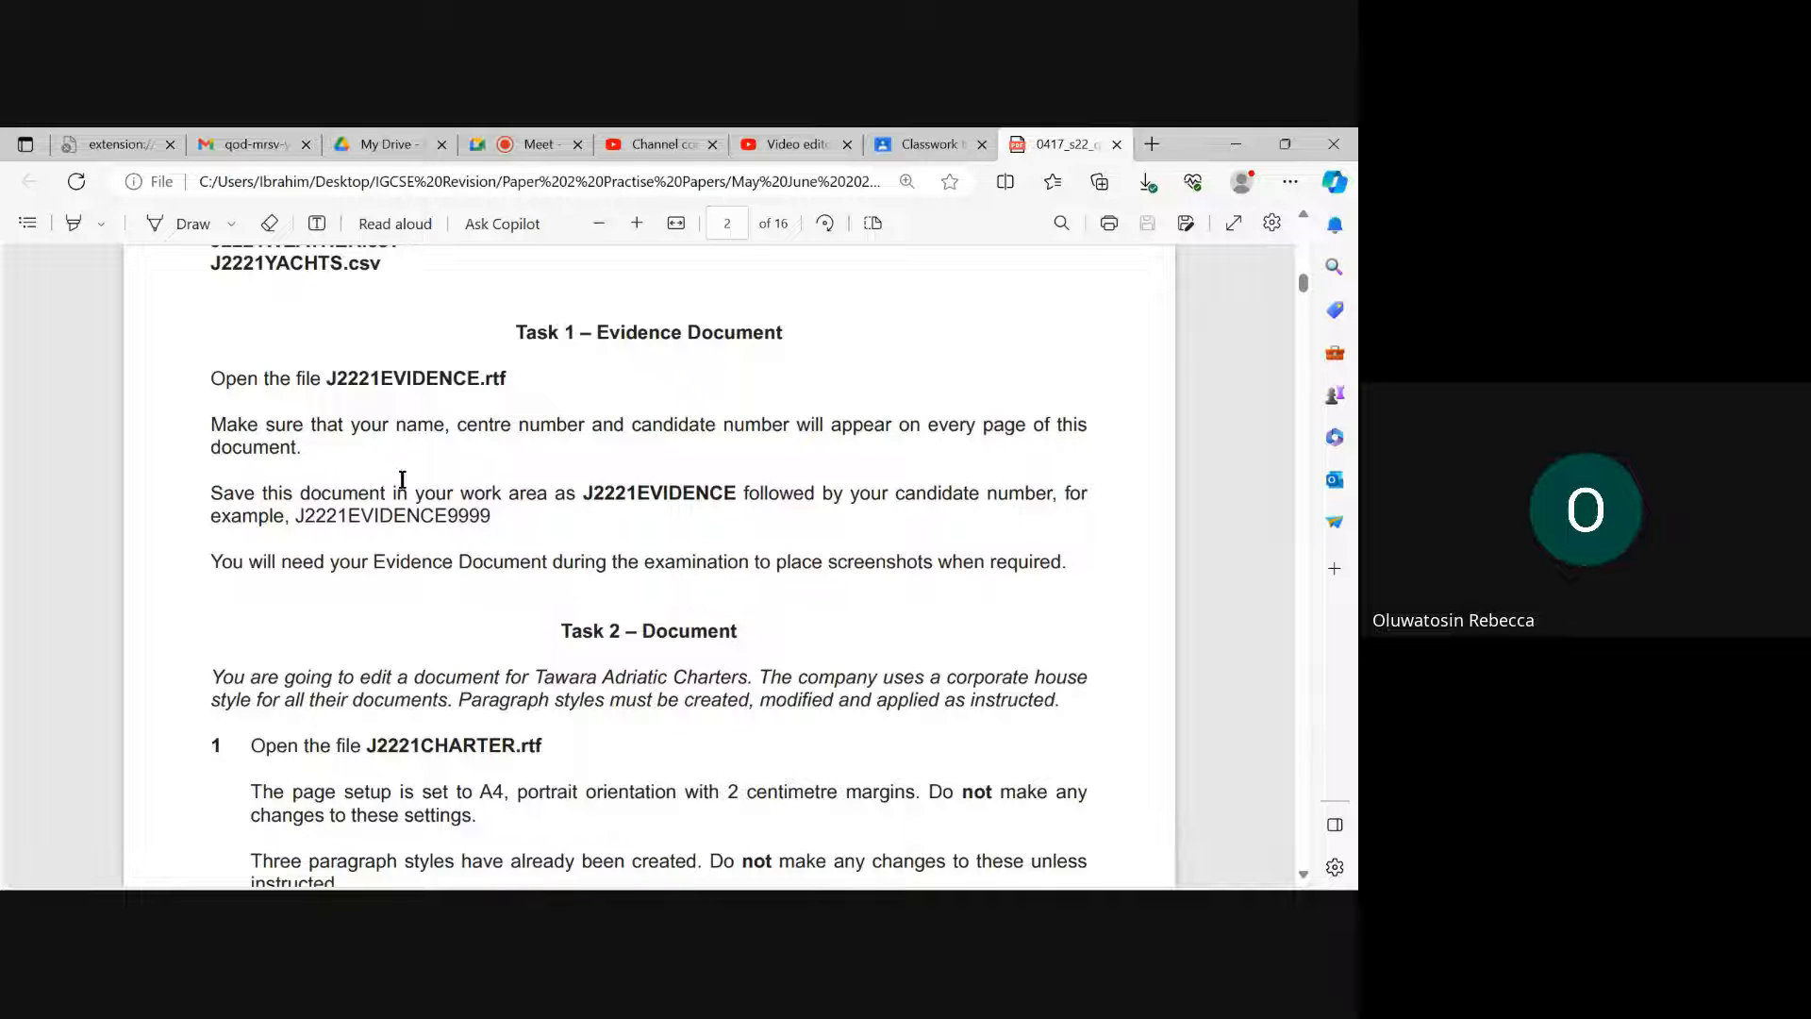
Switch to the source files folder, open J2221EVIDENCE.rtf in Word and maximise its window
mouse_move(788, 887)
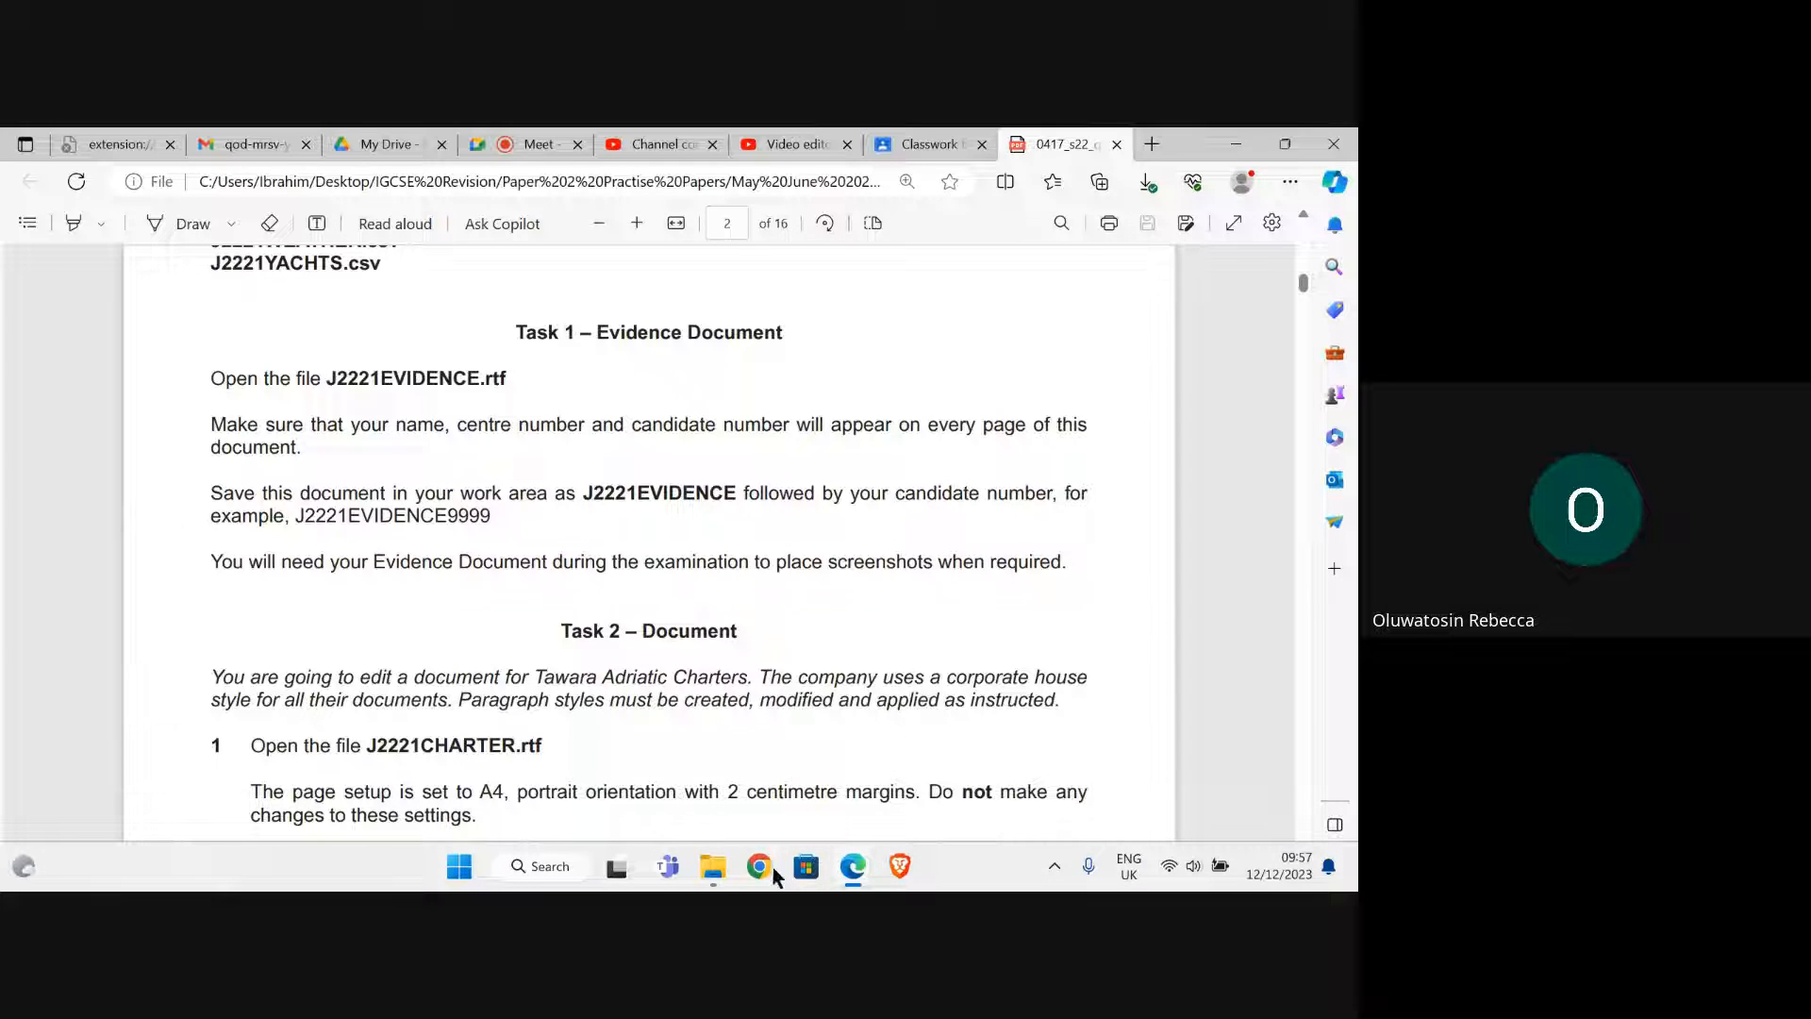
mouse_move(720, 880)
left_click(716, 798)
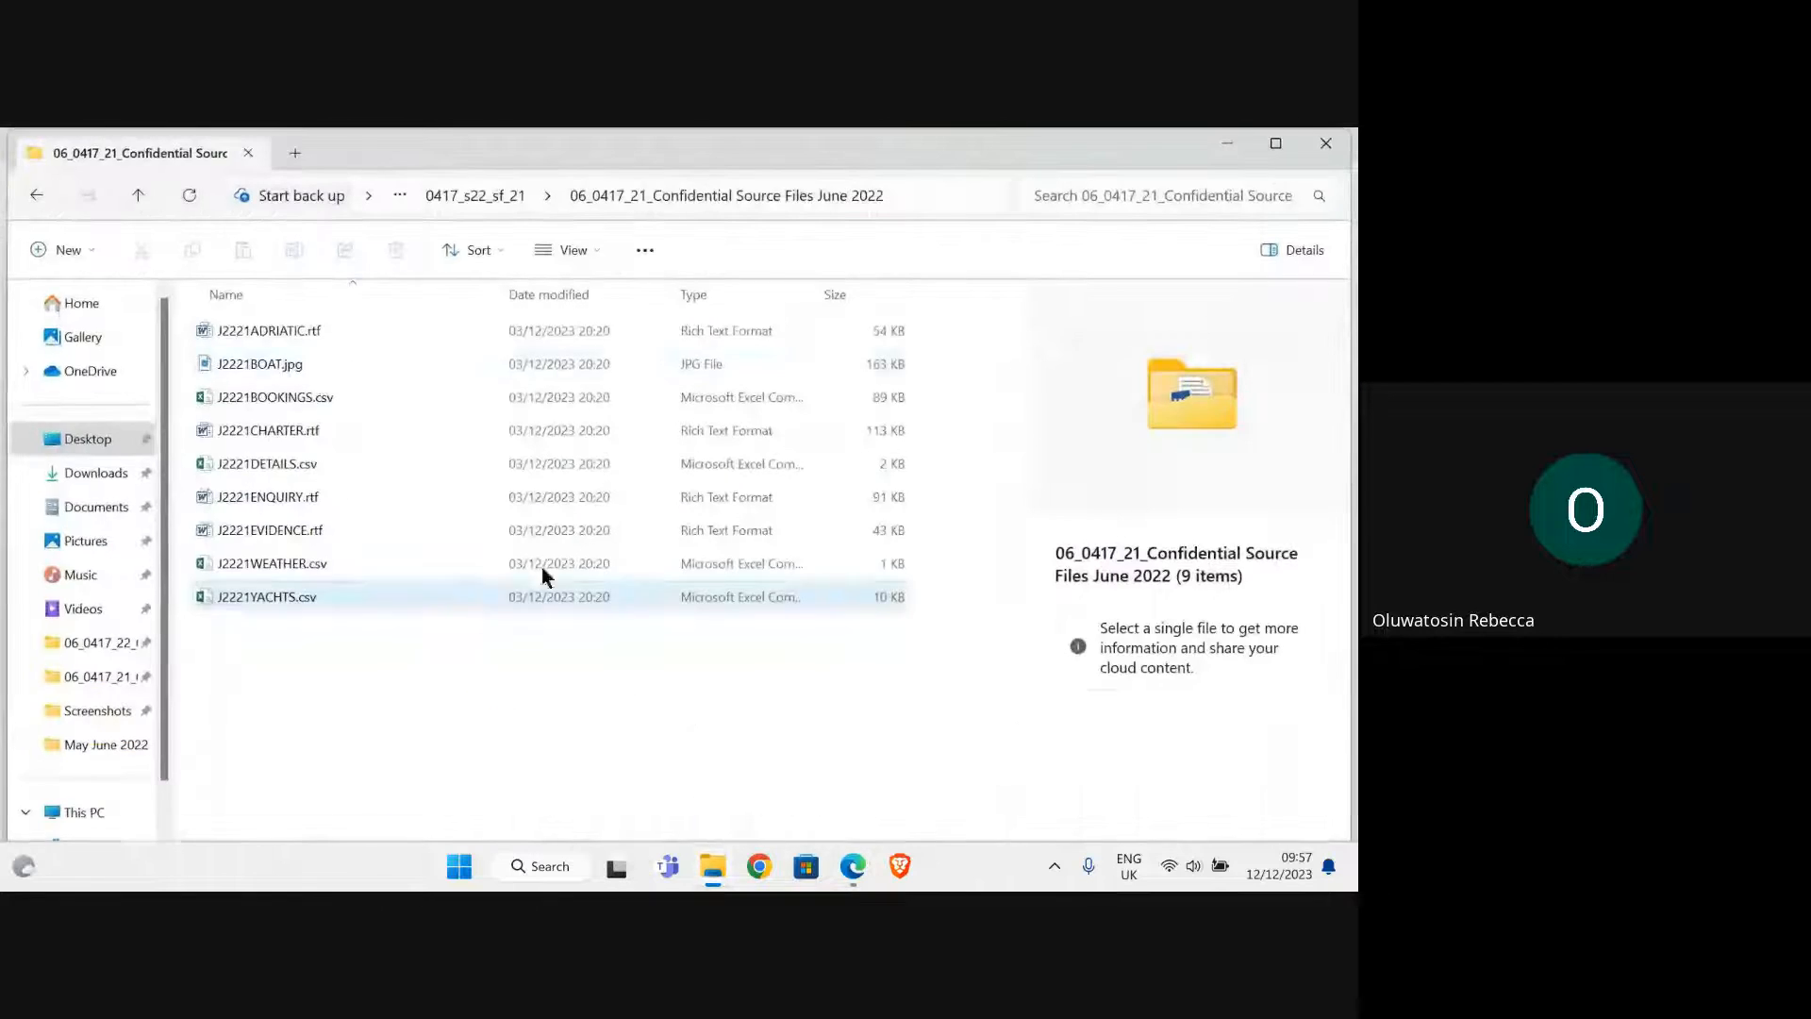
left_click(310, 532)
double_click(308, 528)
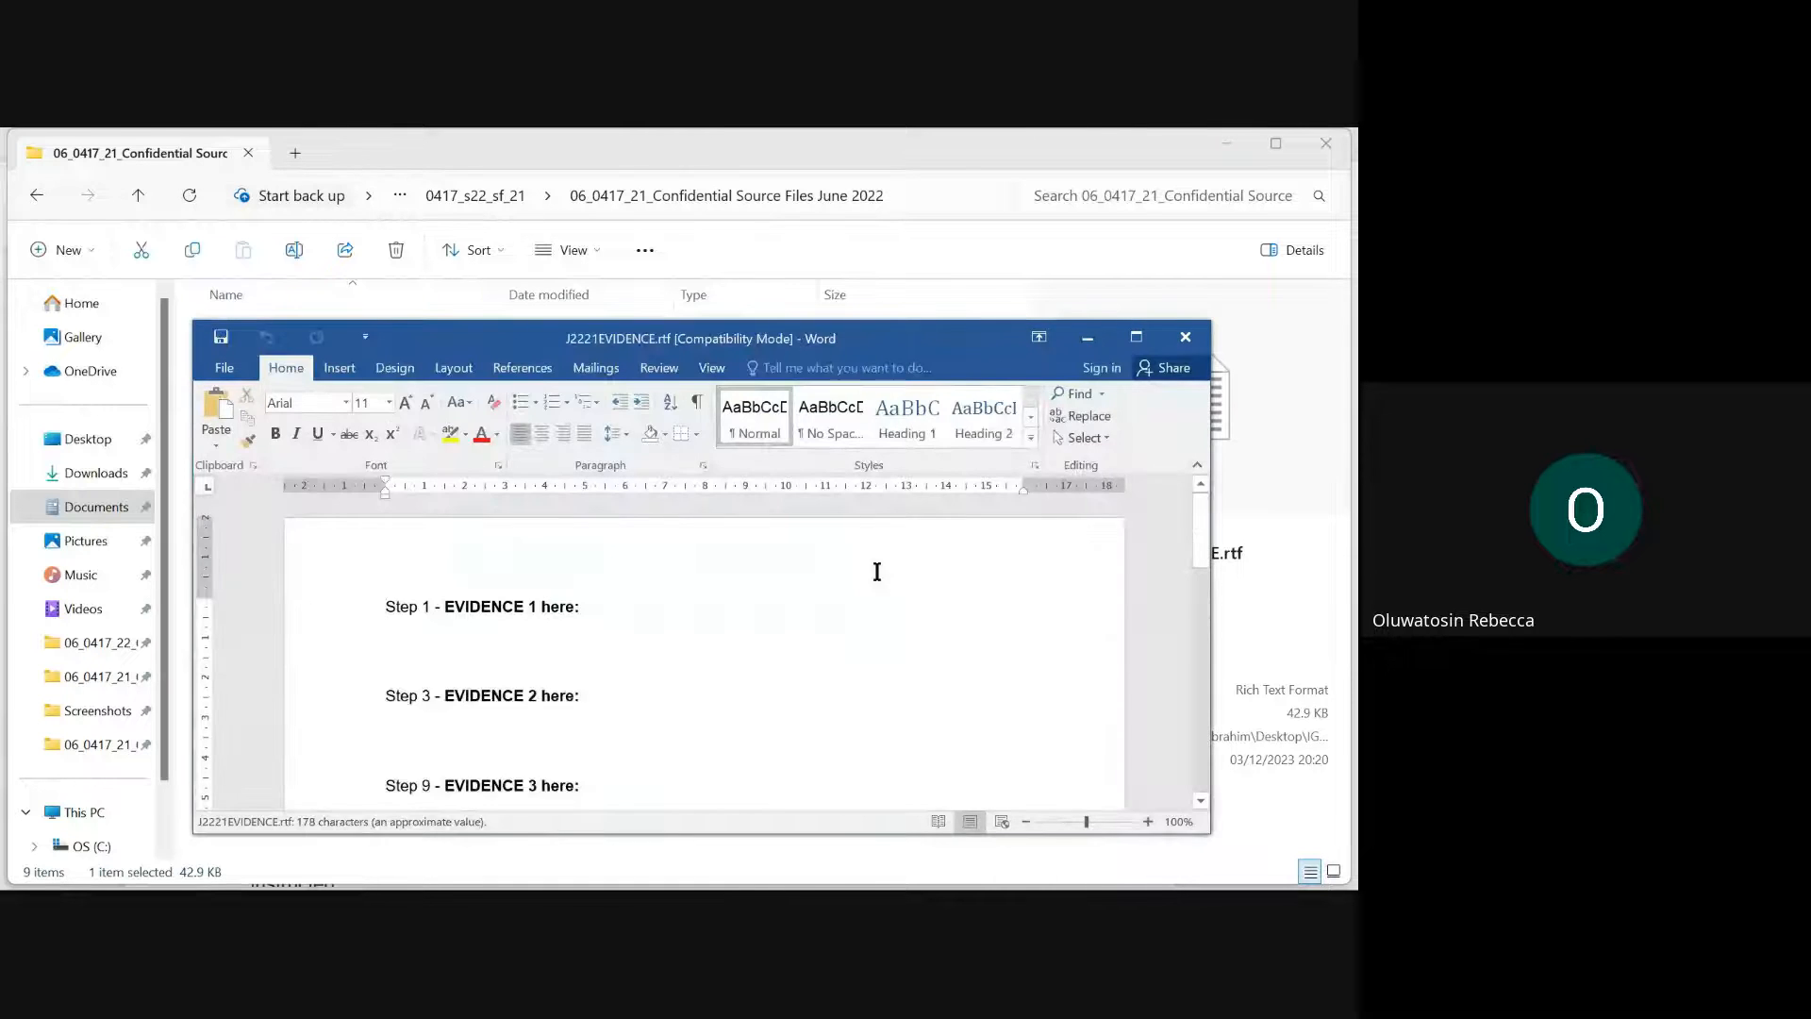
left_click(1136, 336)
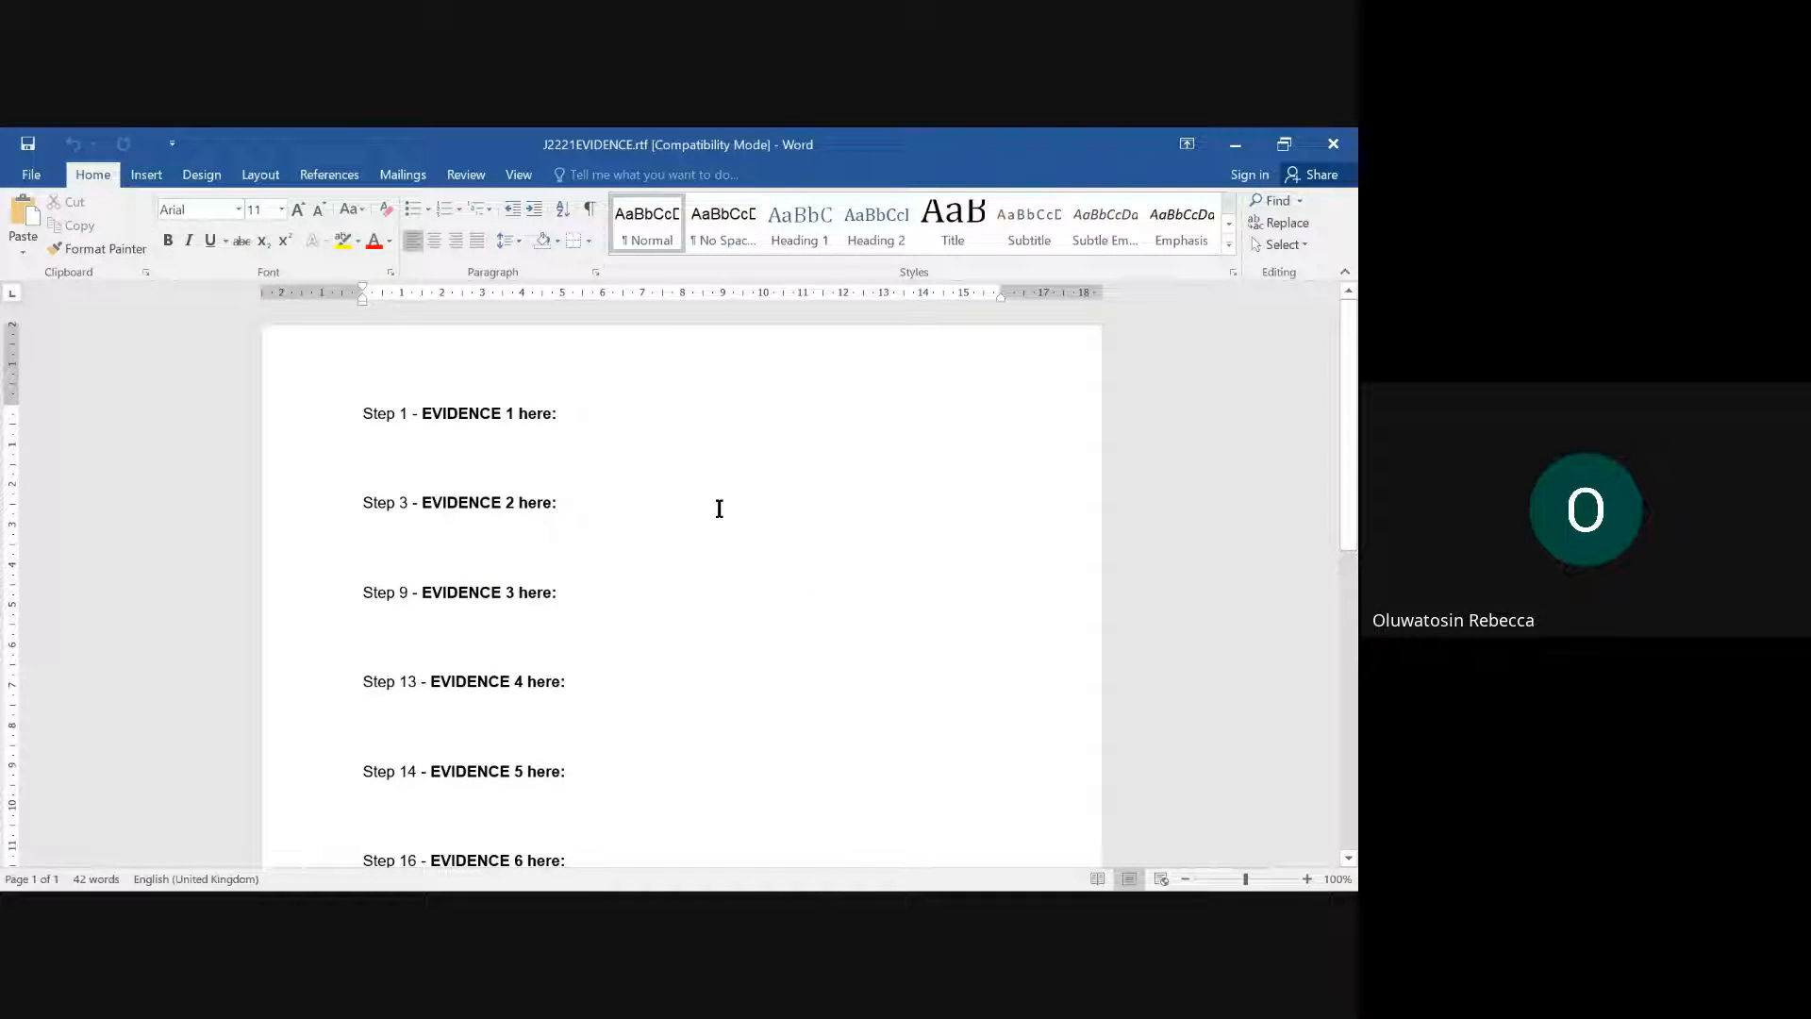
Insert a Blank (Three Columns) header holding the candidate's name, the centre number 1234 and the candidate number
left_click(146, 175)
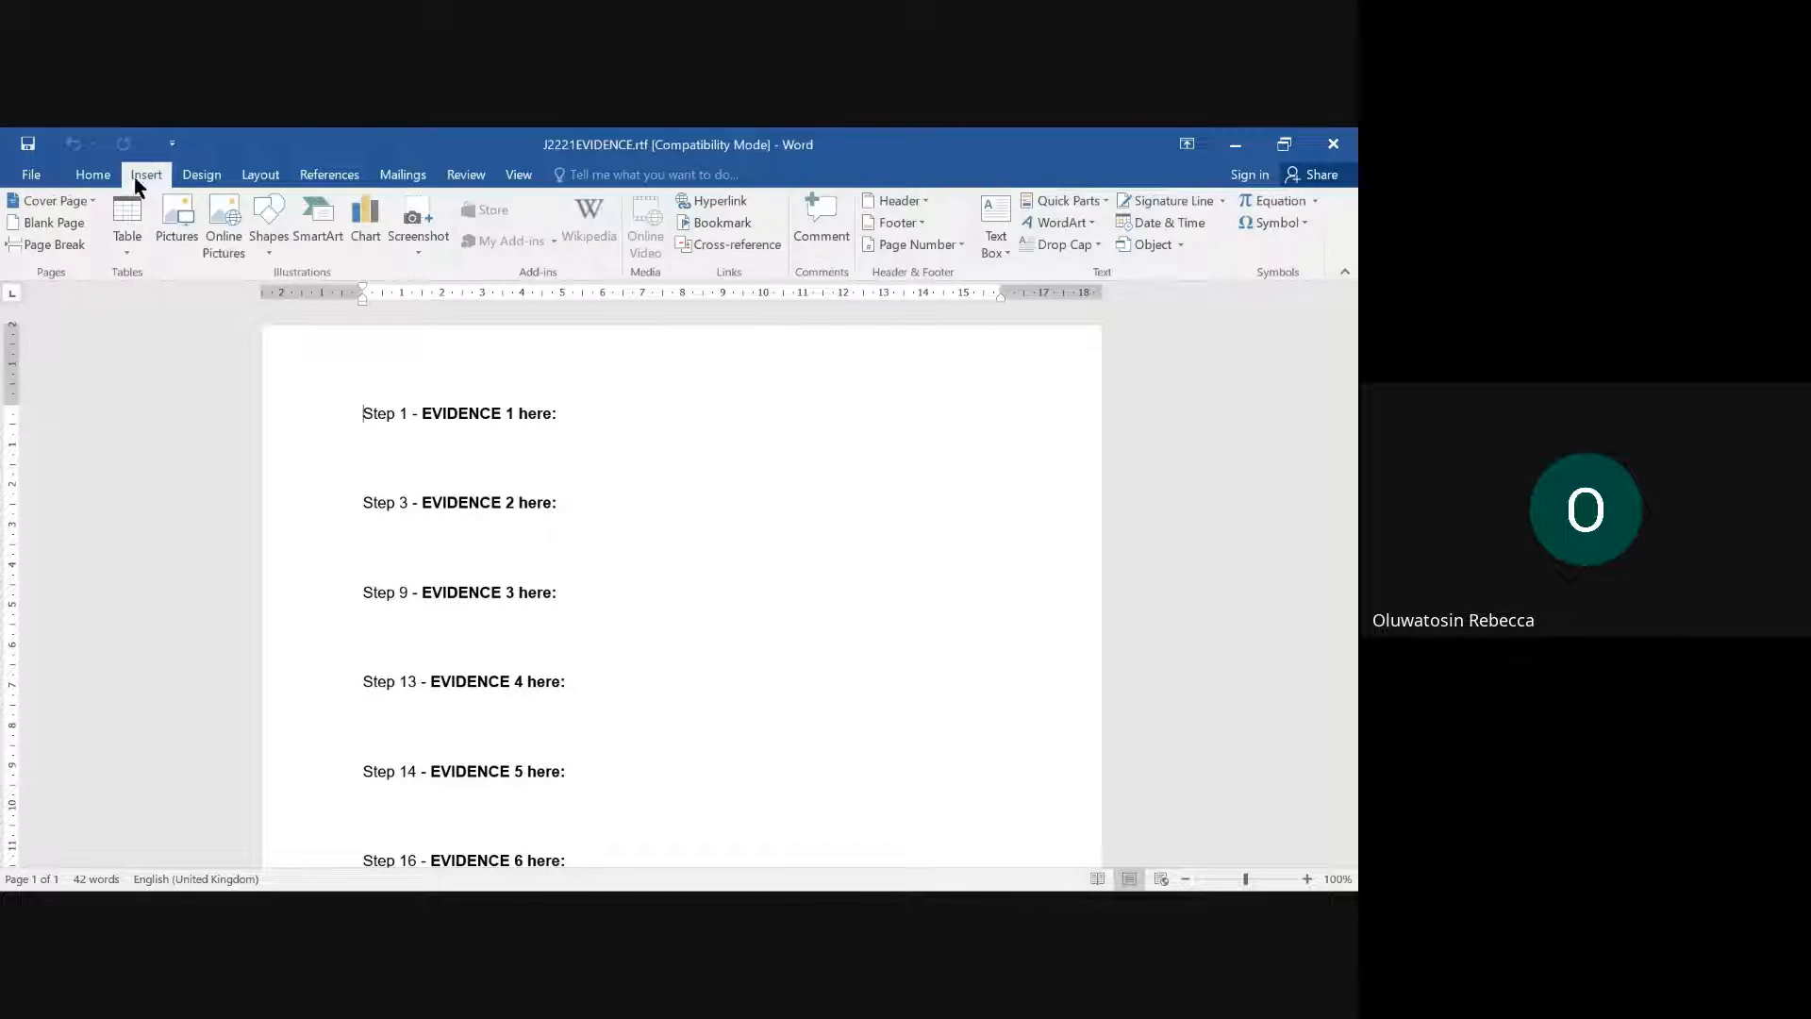
left_click(924, 202)
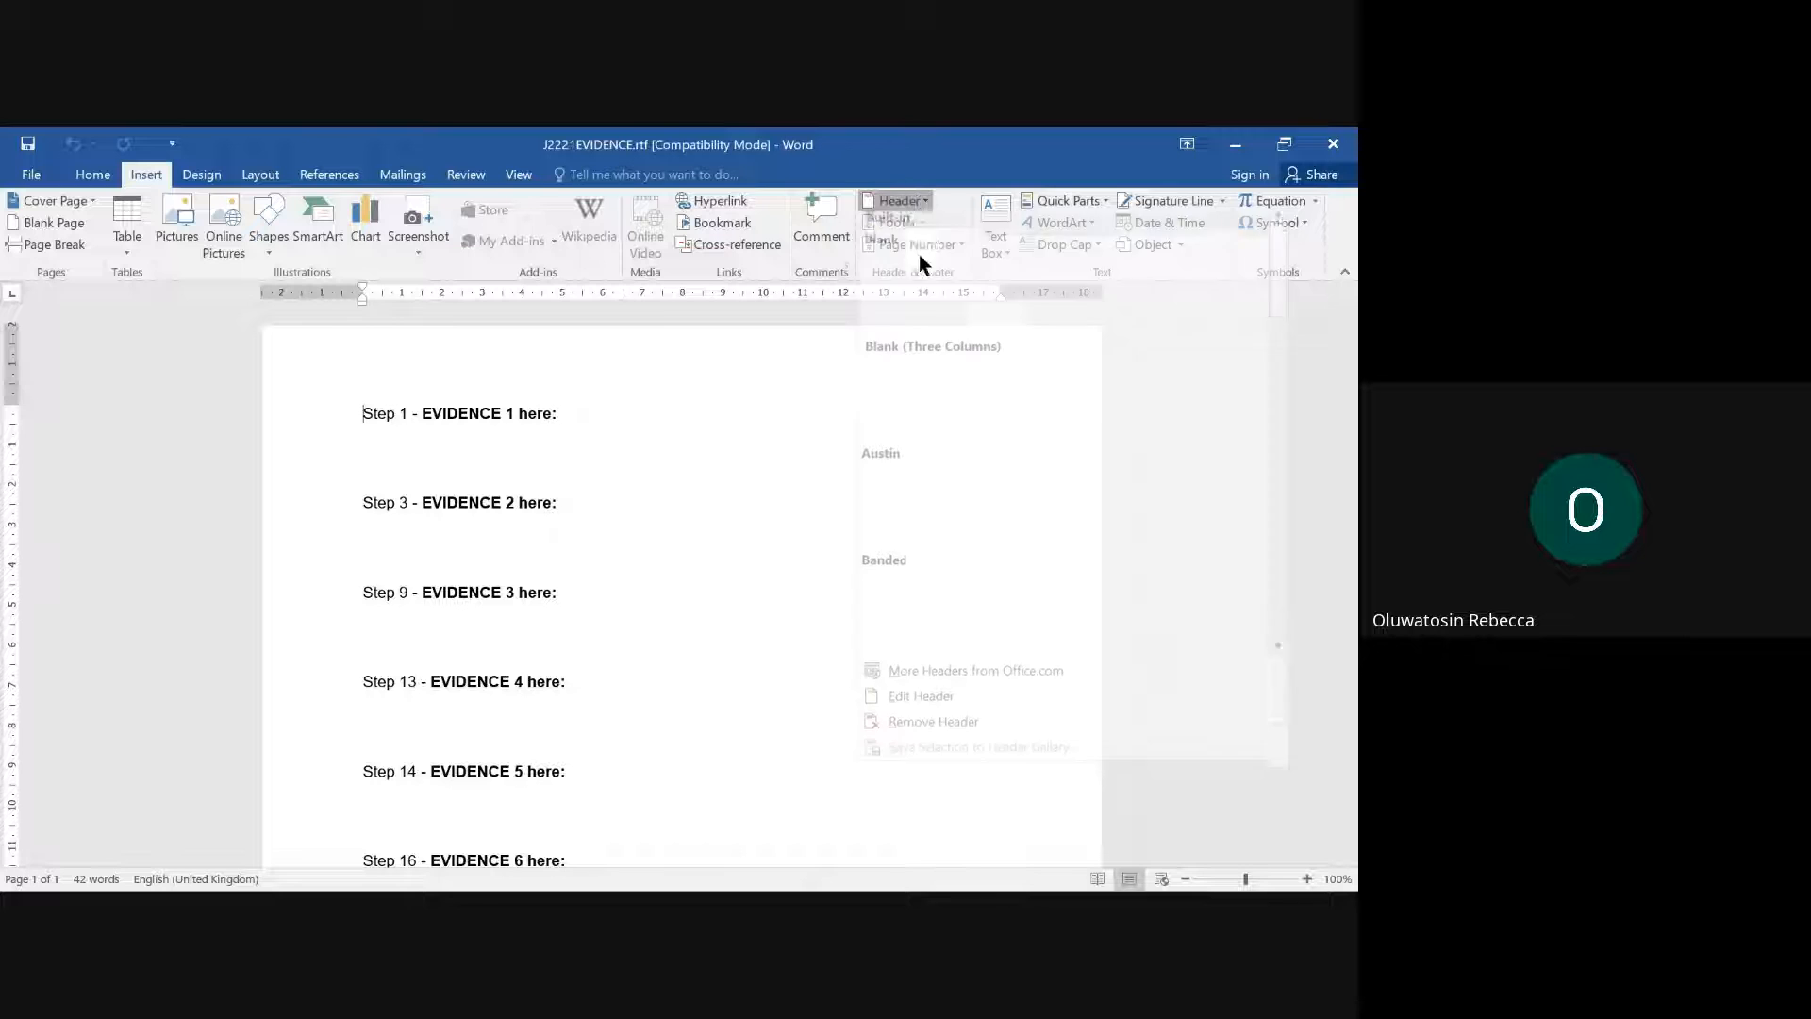
left_click(932, 382)
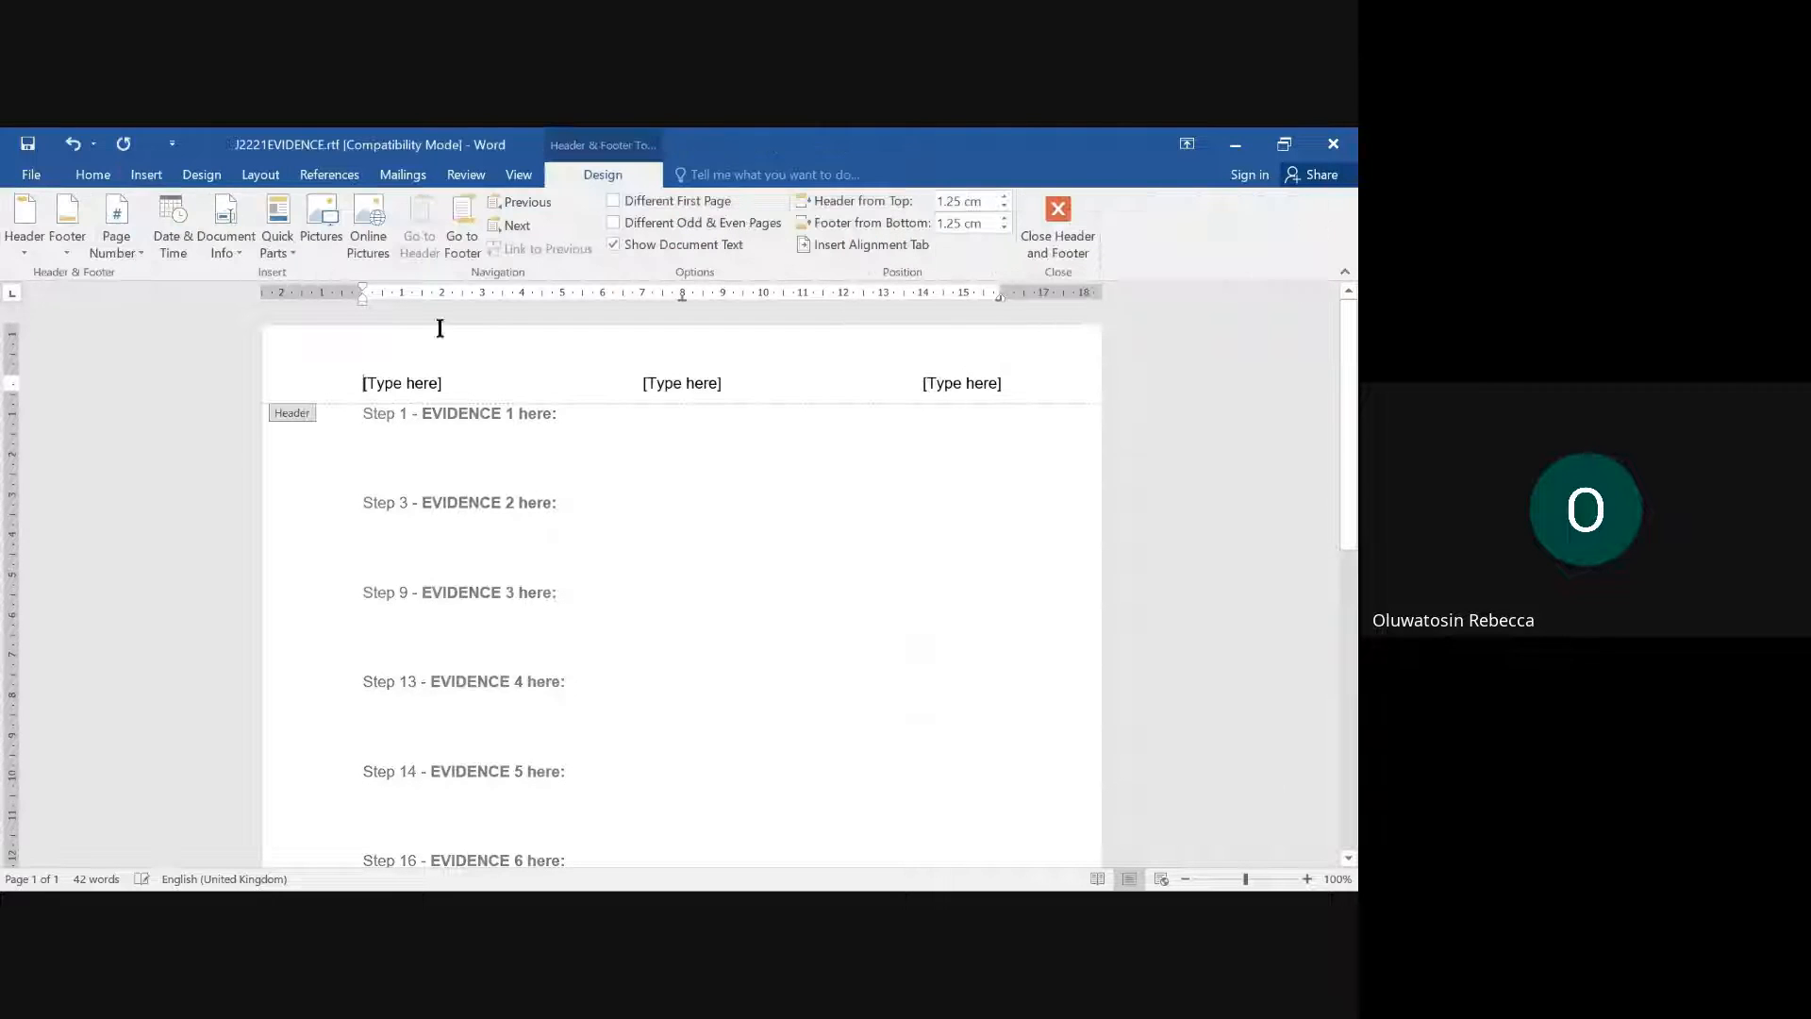
left_click(427, 382)
type("Rebecca")
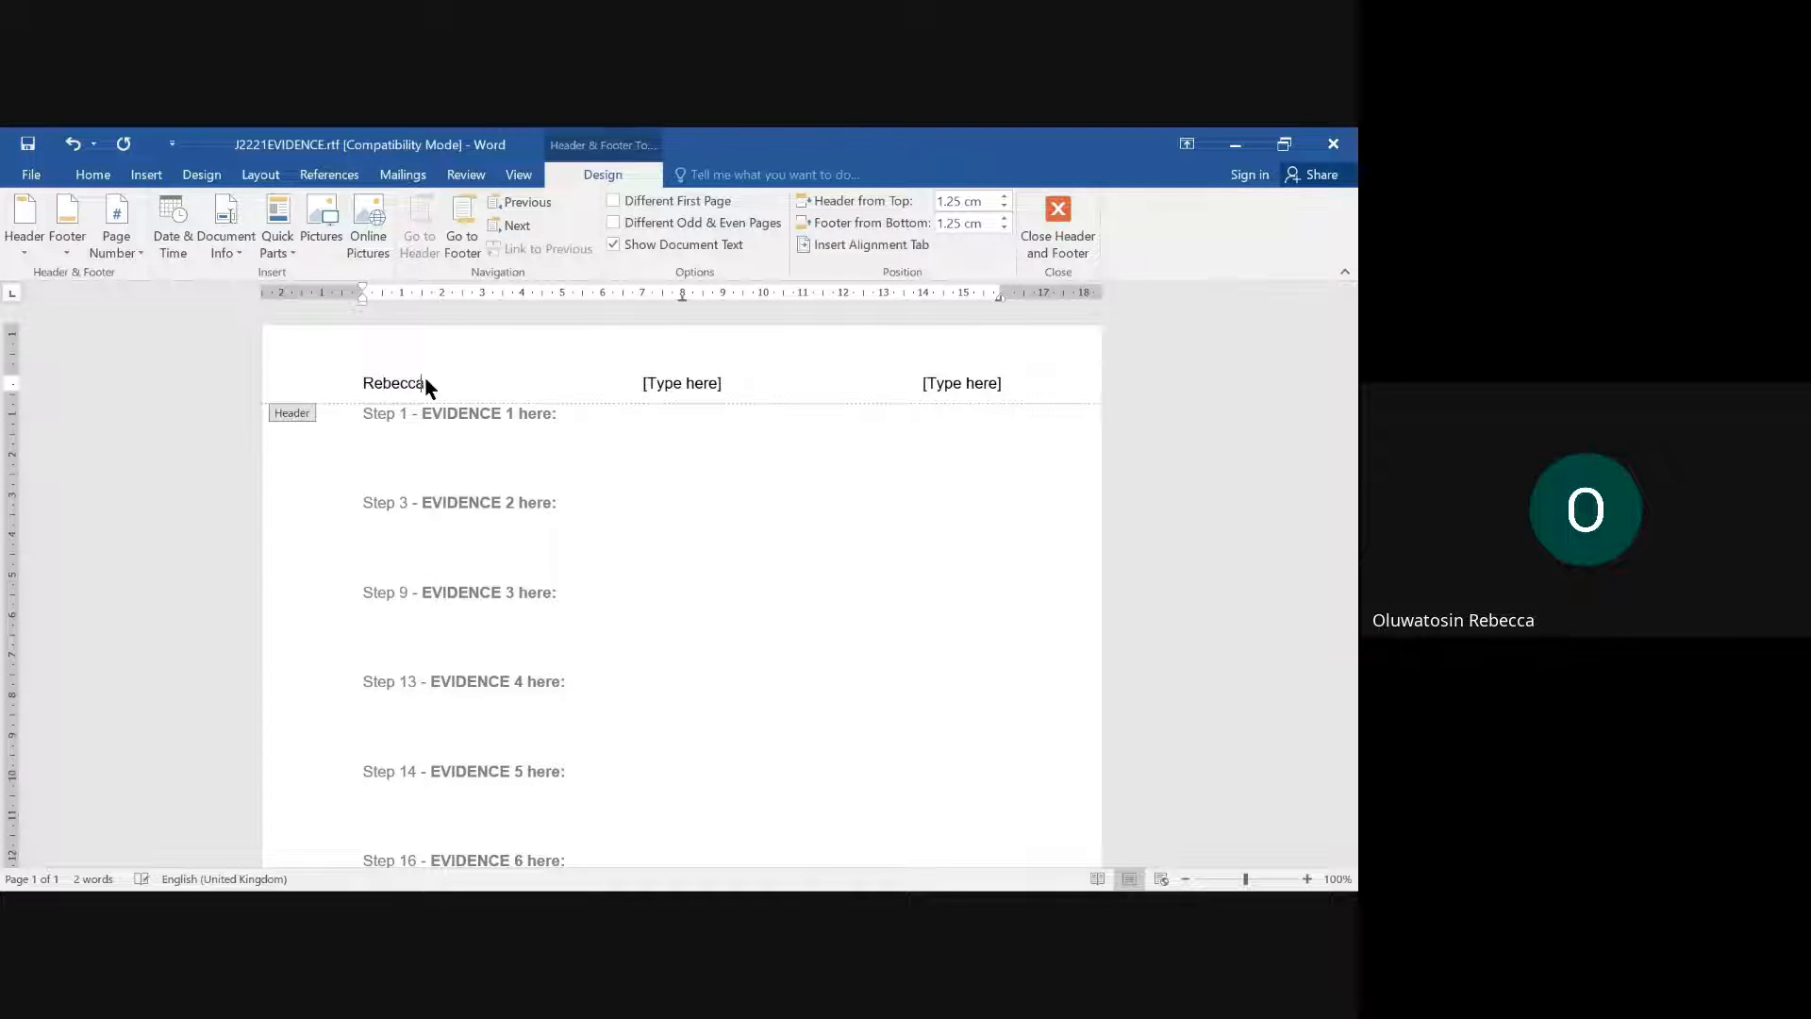
left_click(687, 392)
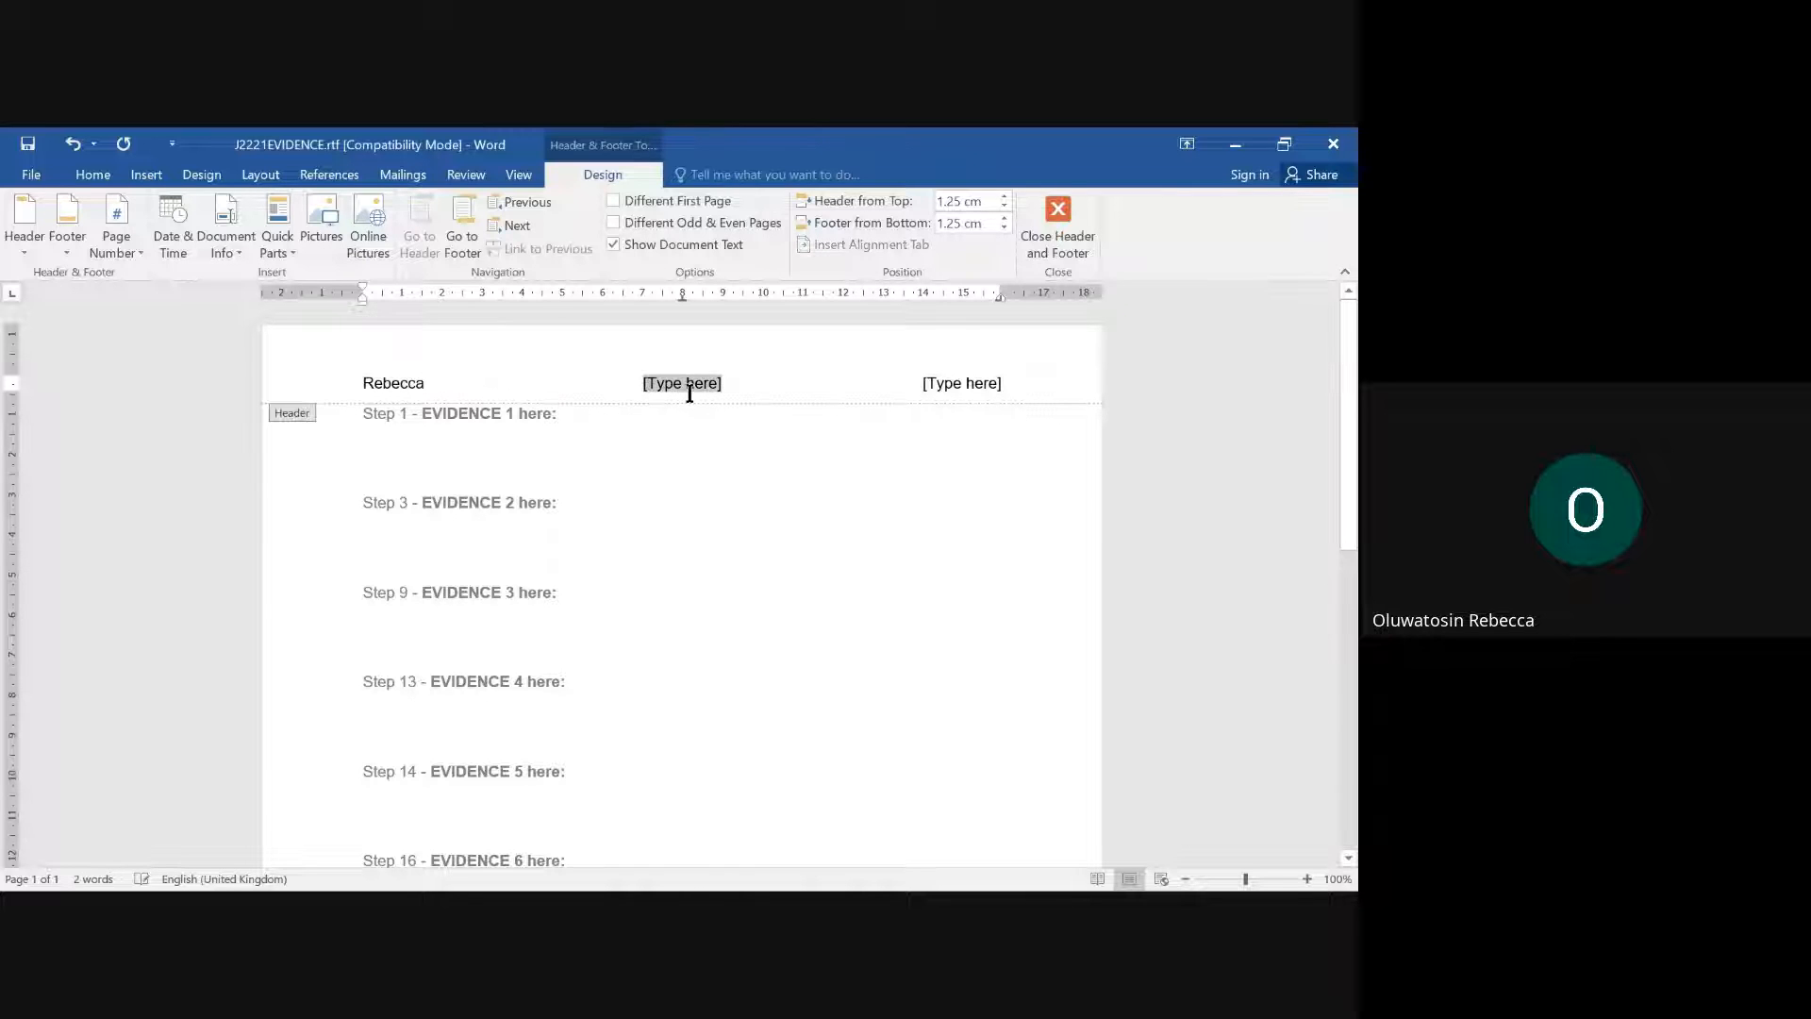
type("1234")
left_click(967, 394)
type("5678")
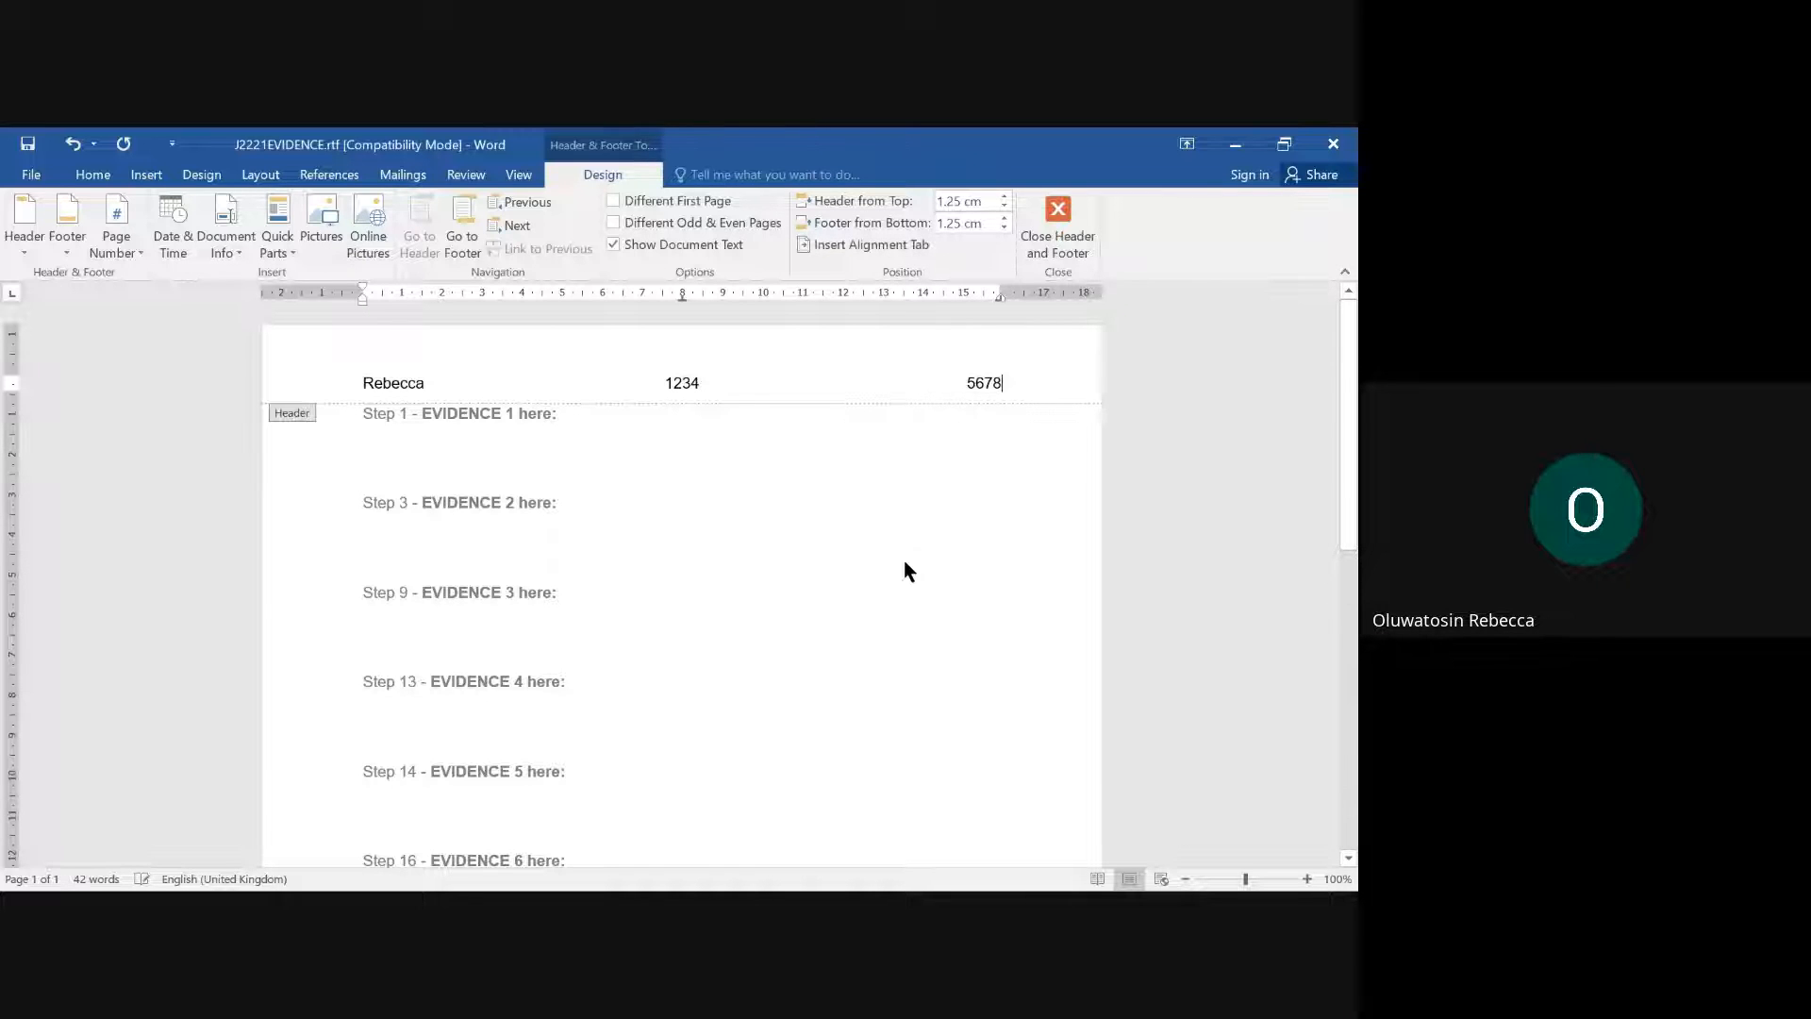
double_click(794, 556)
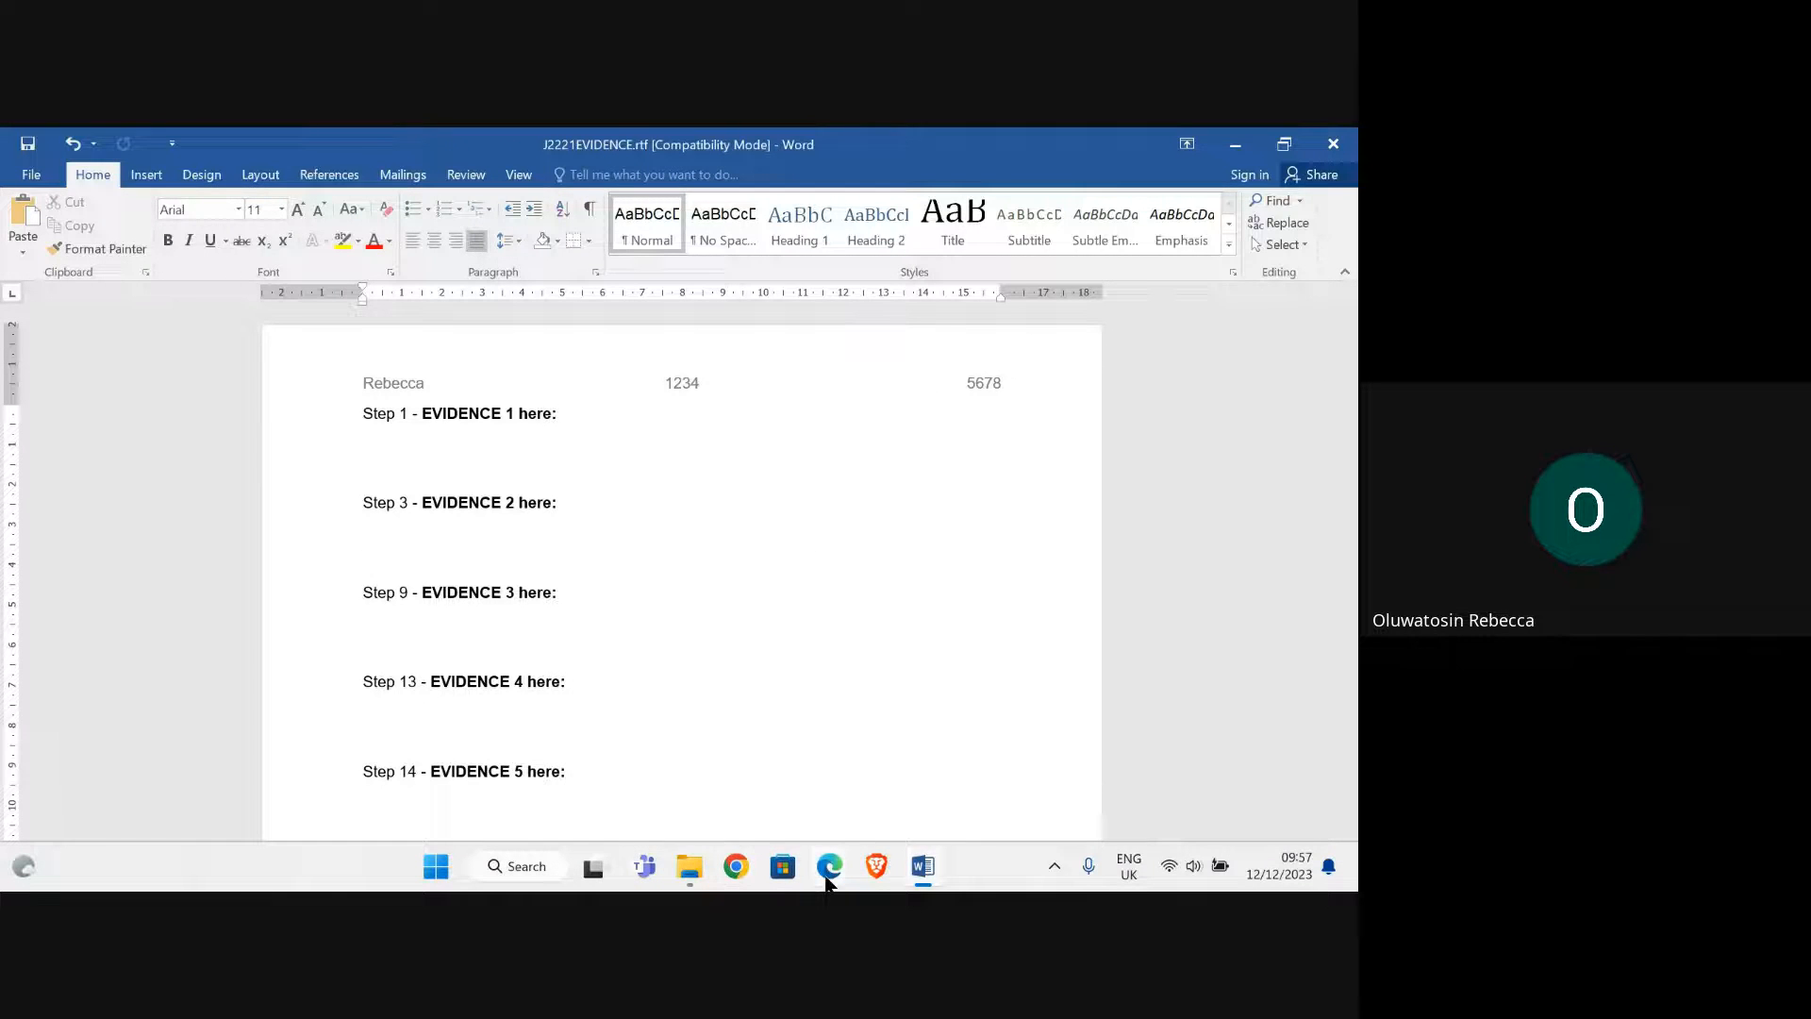
Check the Task 1 saving instruction in the exam paper and name a new copy J2221EVIDENCE followed by the candidate number
mouse_move(828, 872)
left_click(721, 755)
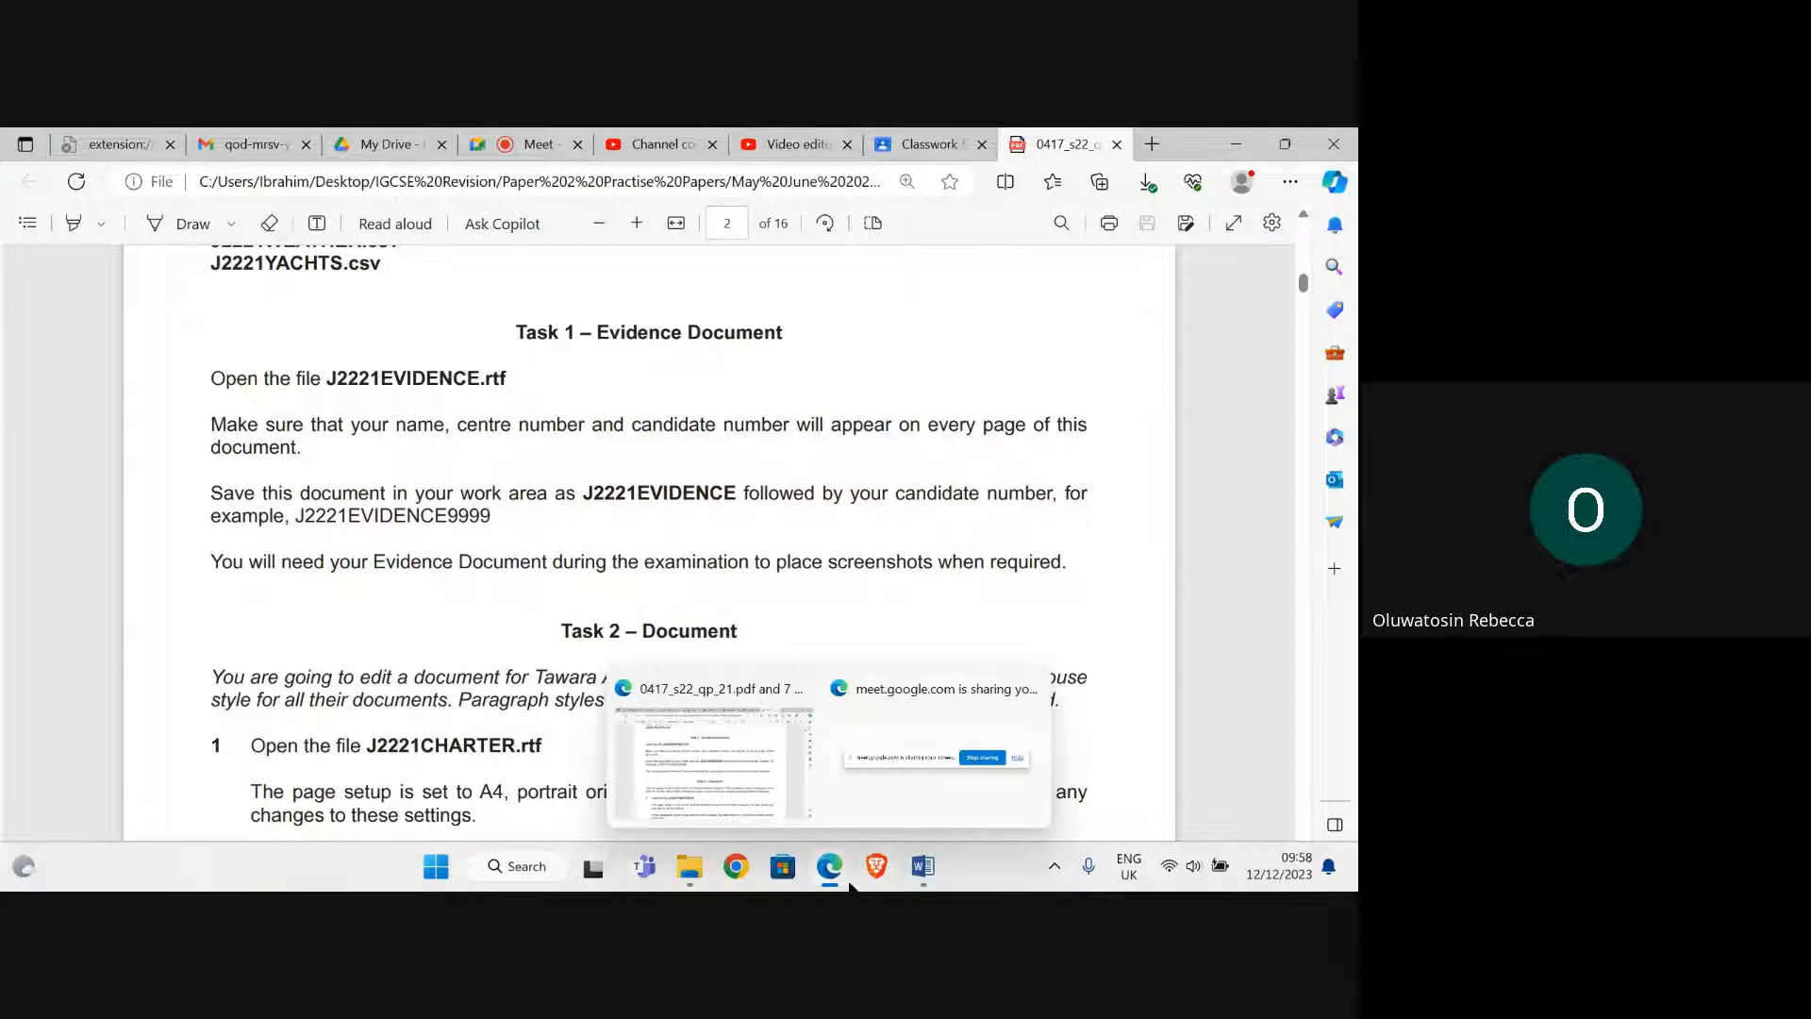
left_click(932, 794)
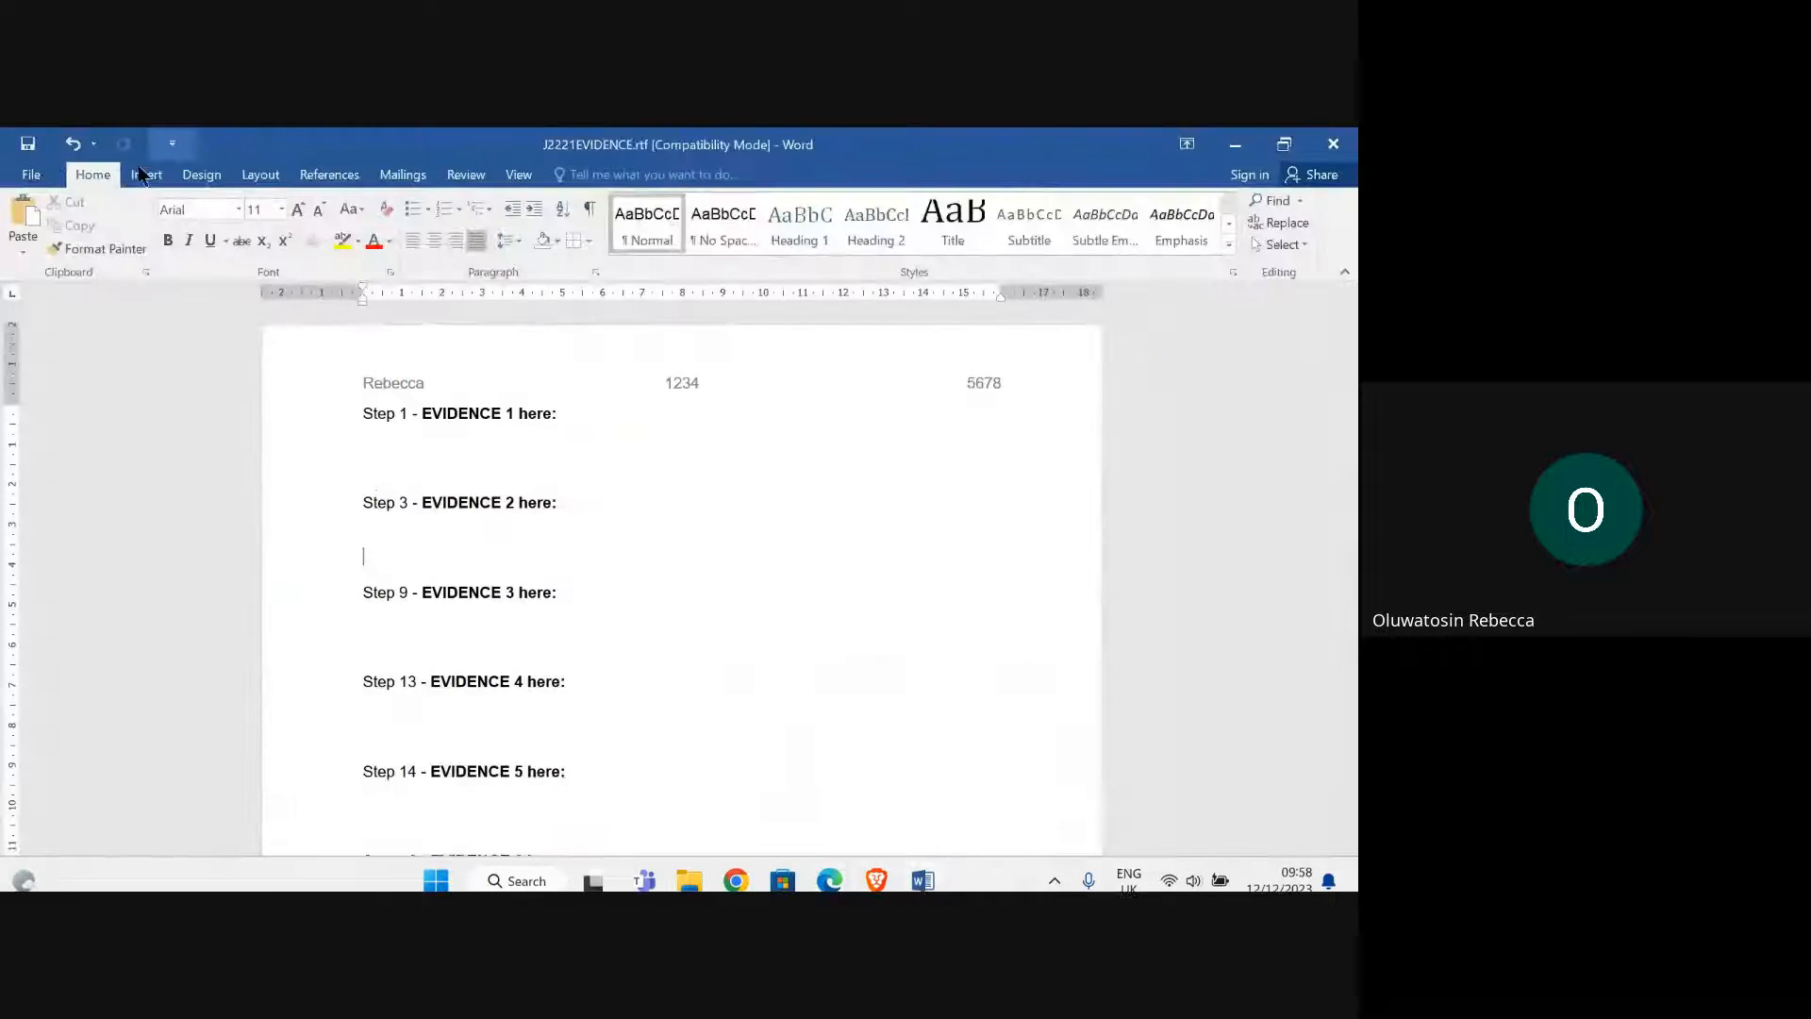
left_click(31, 175)
left_click(42, 350)
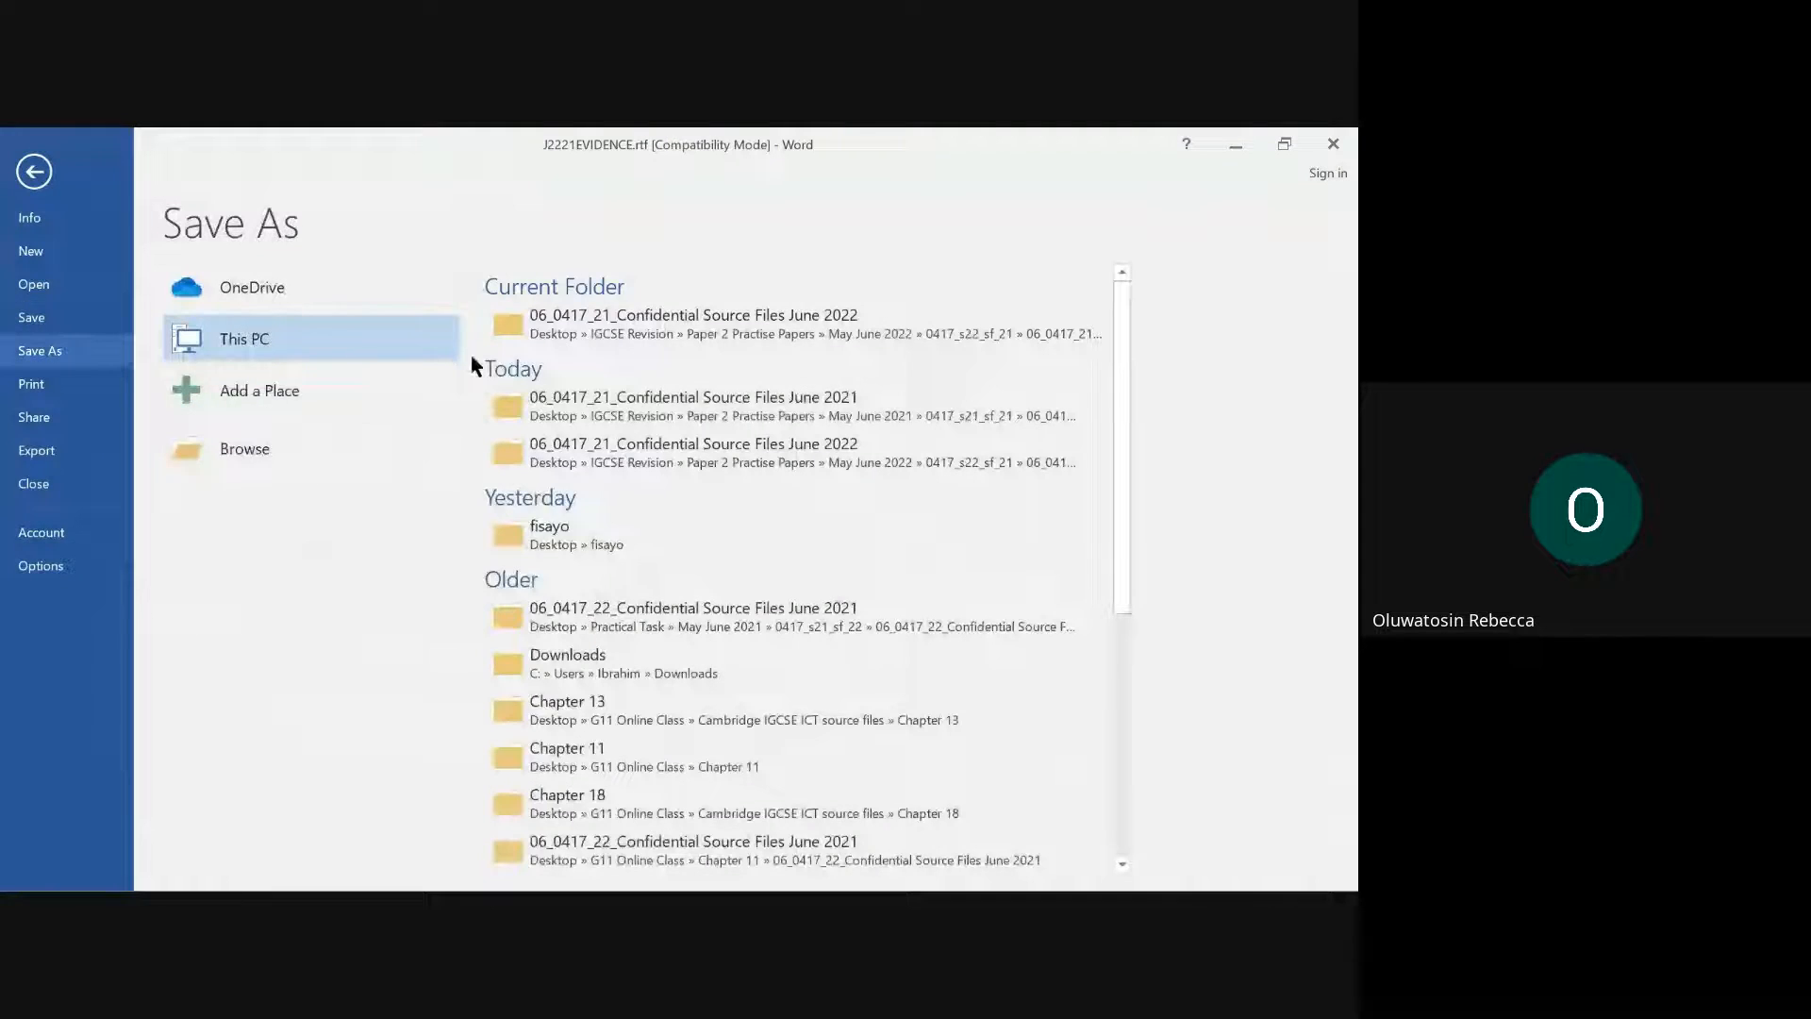
left_click(246, 436)
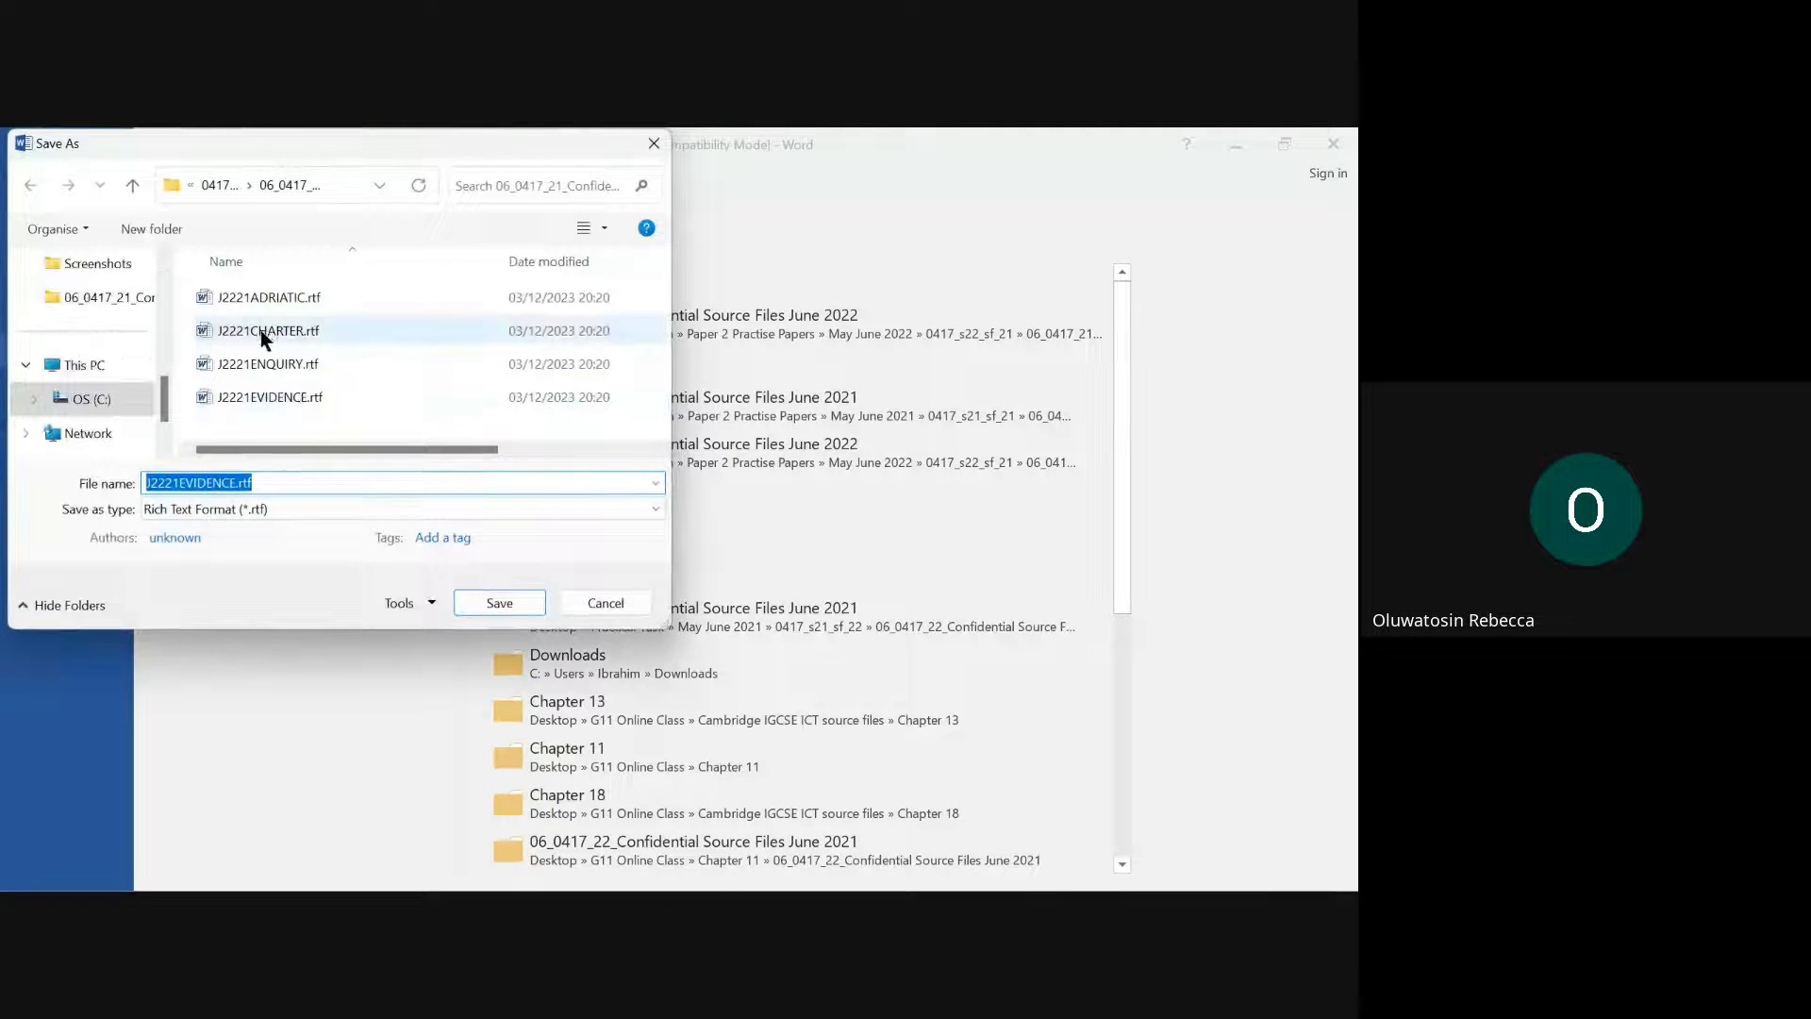
left_click(279, 481)
key("BackSpace")
key("BackSpace")
key("BackSpace")
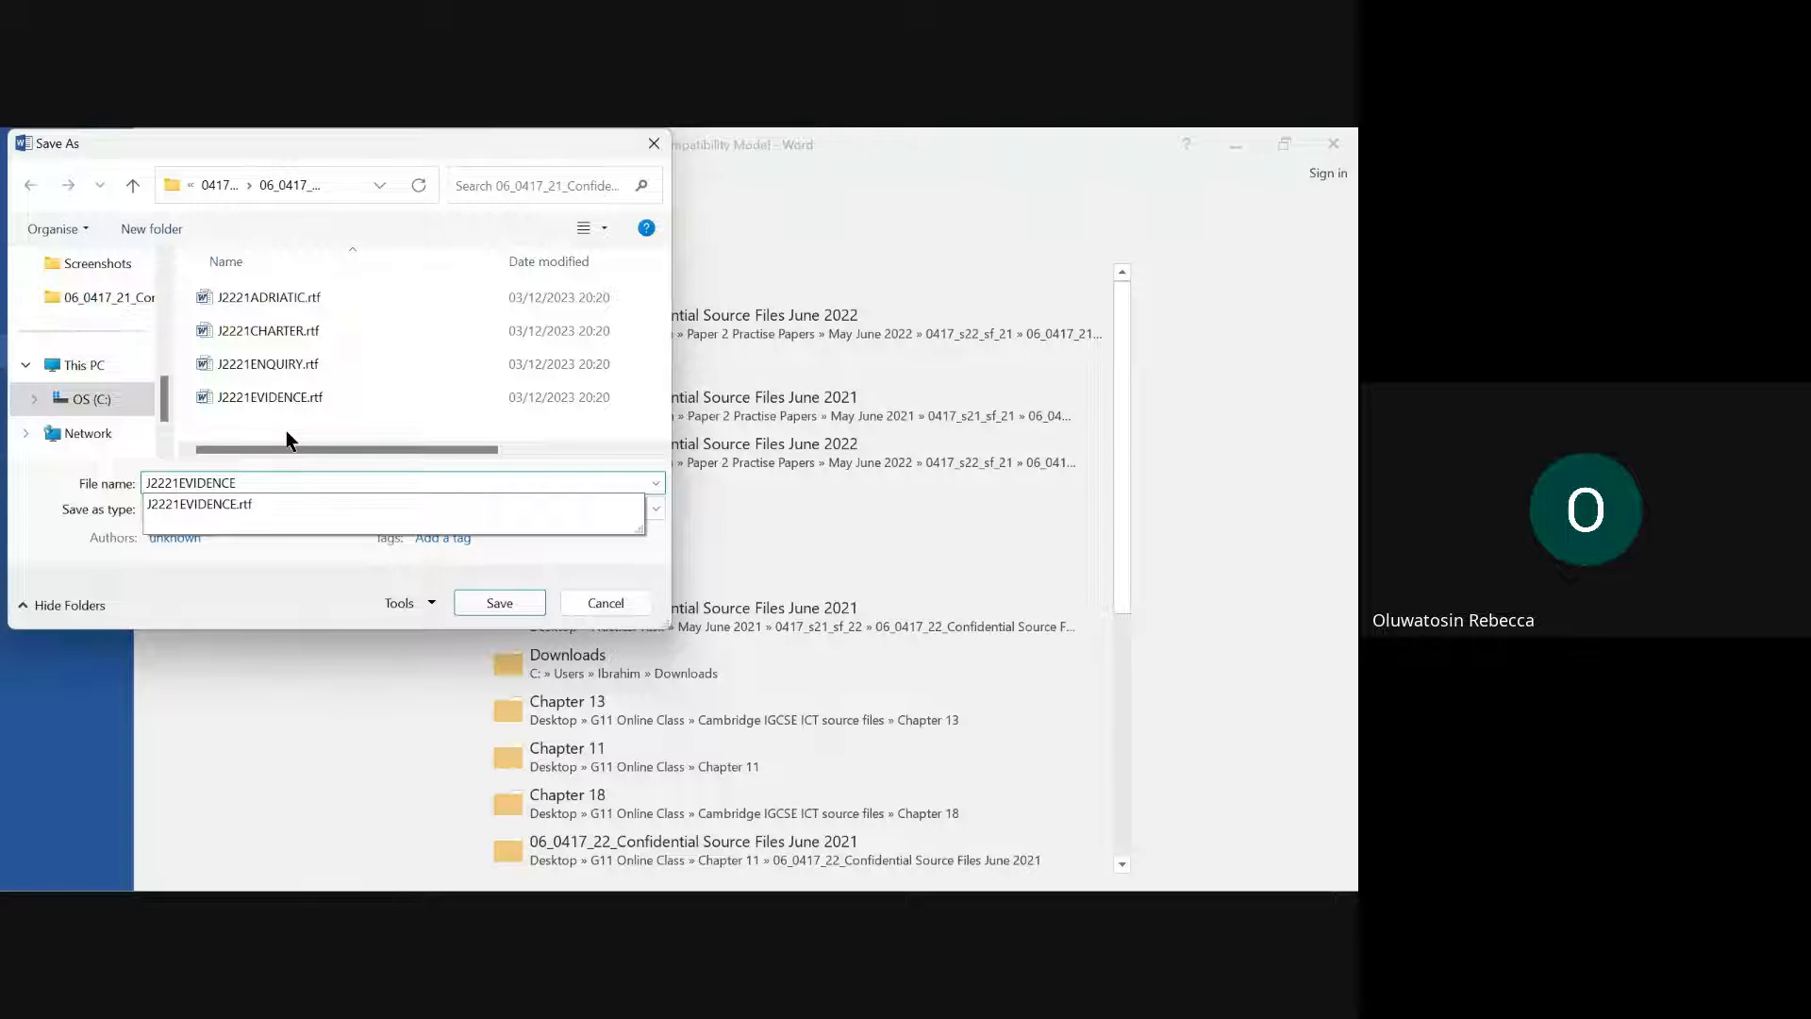
type("5678")
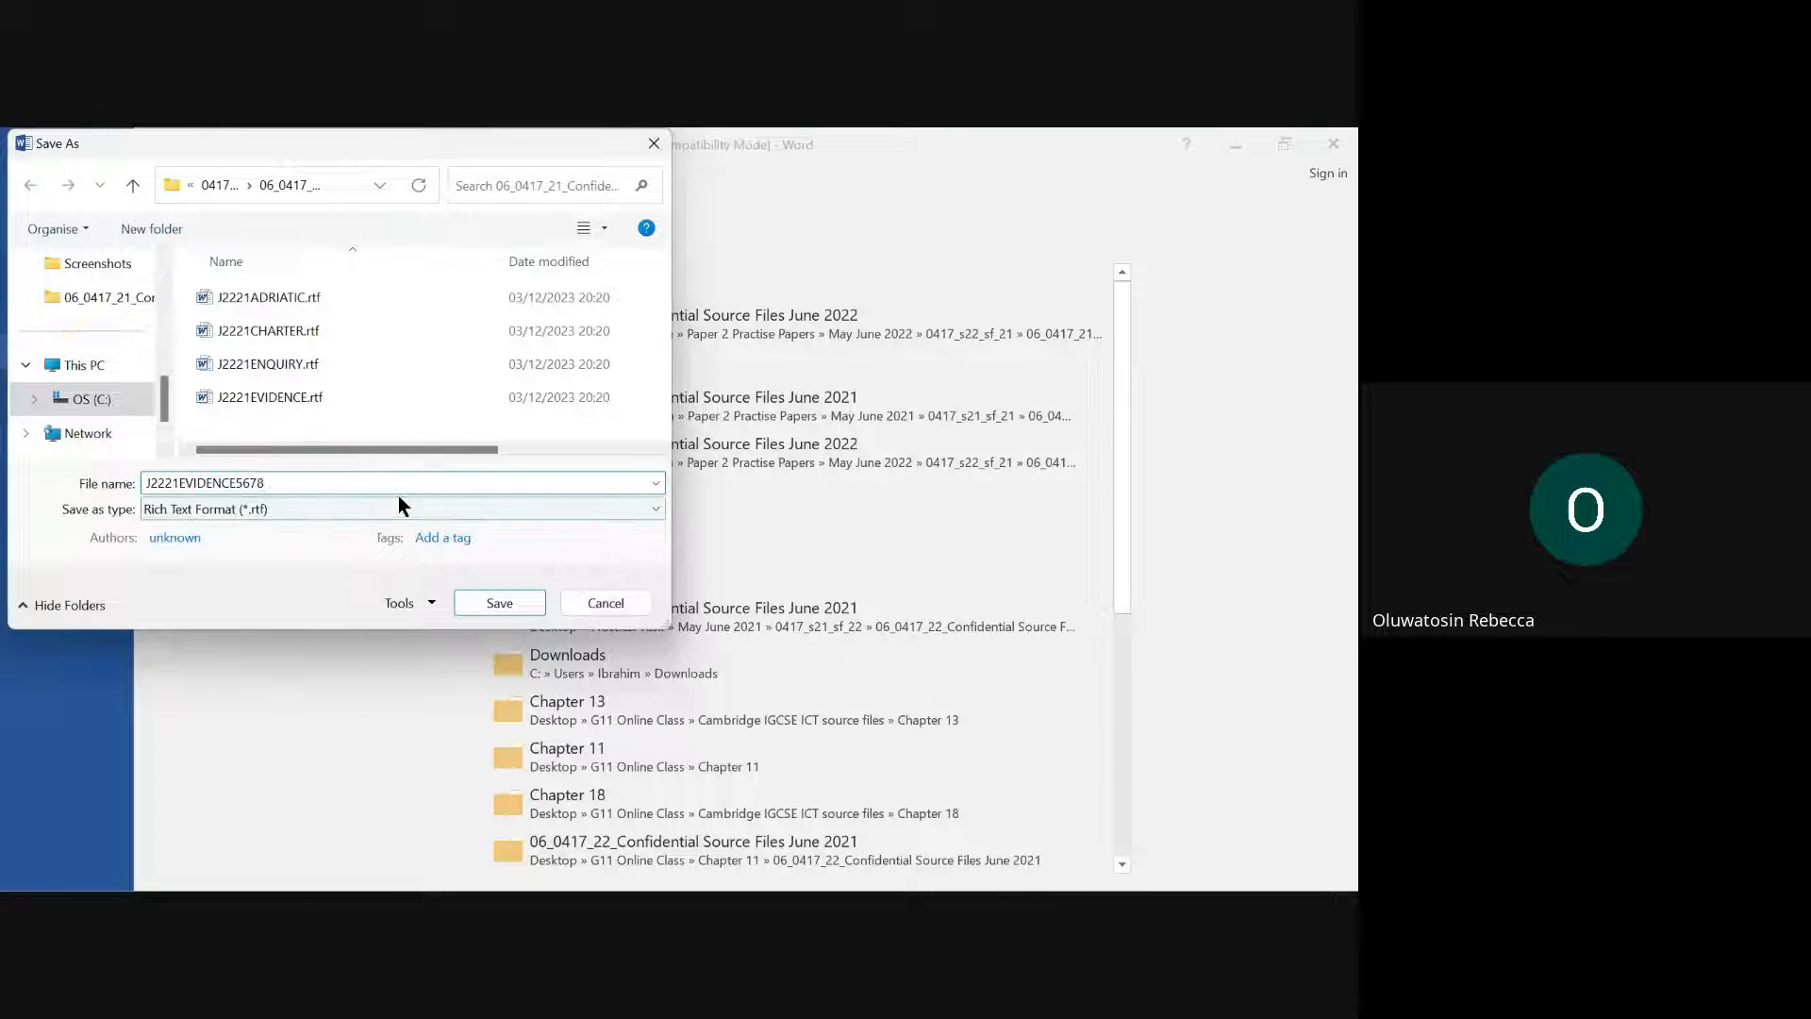
Save the evidence copy as a Word Document (*.docx), accepting the upgrade to the newest file format
left_click(391, 506)
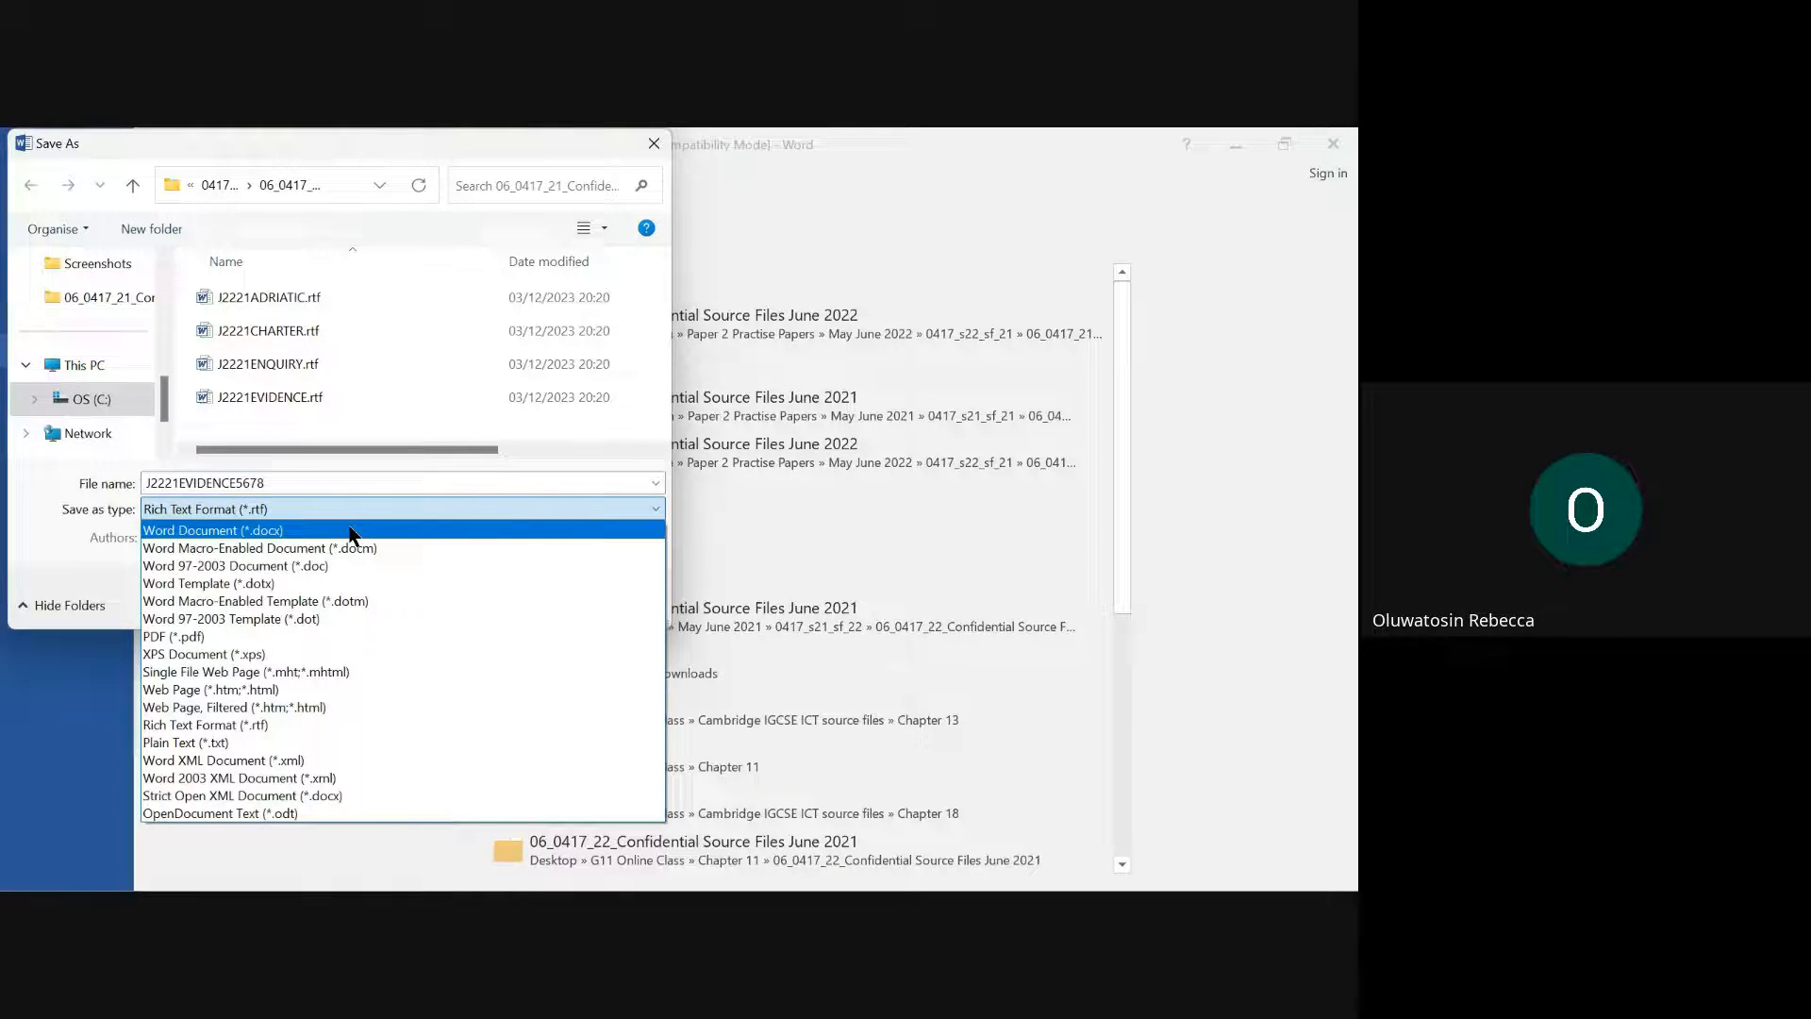
left_click(359, 525)
left_click(520, 672)
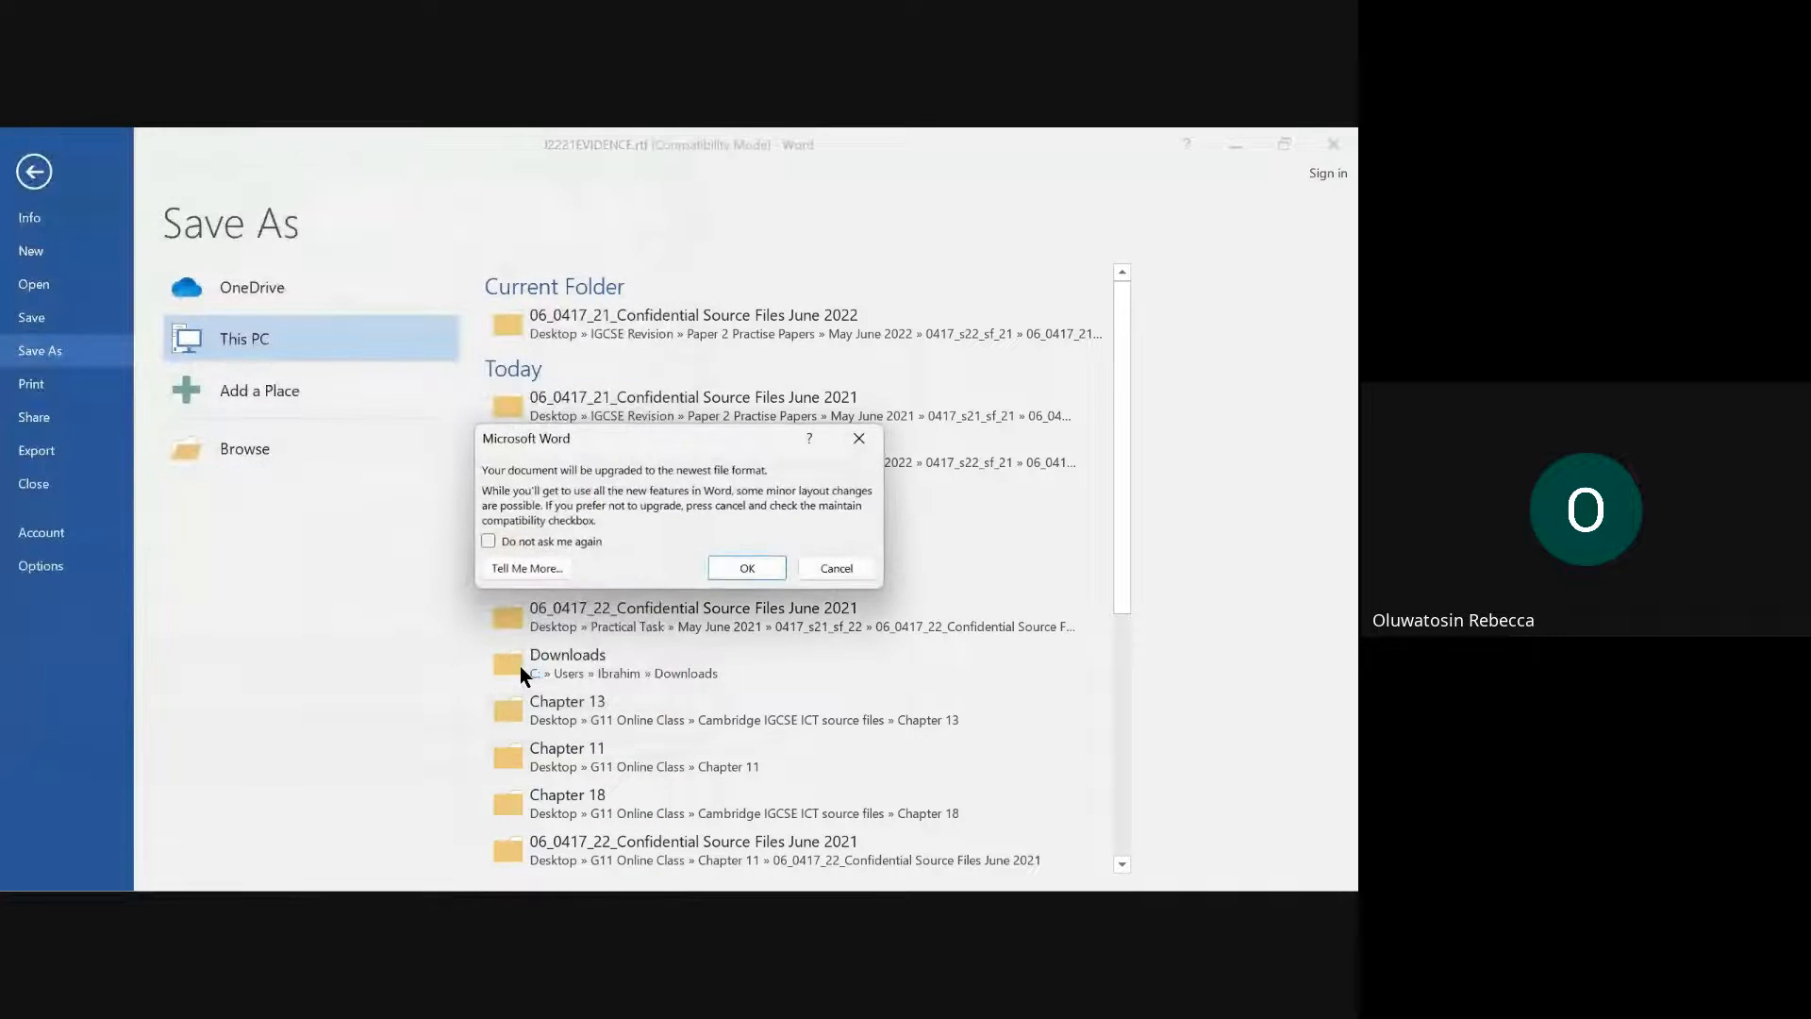
left_click(756, 575)
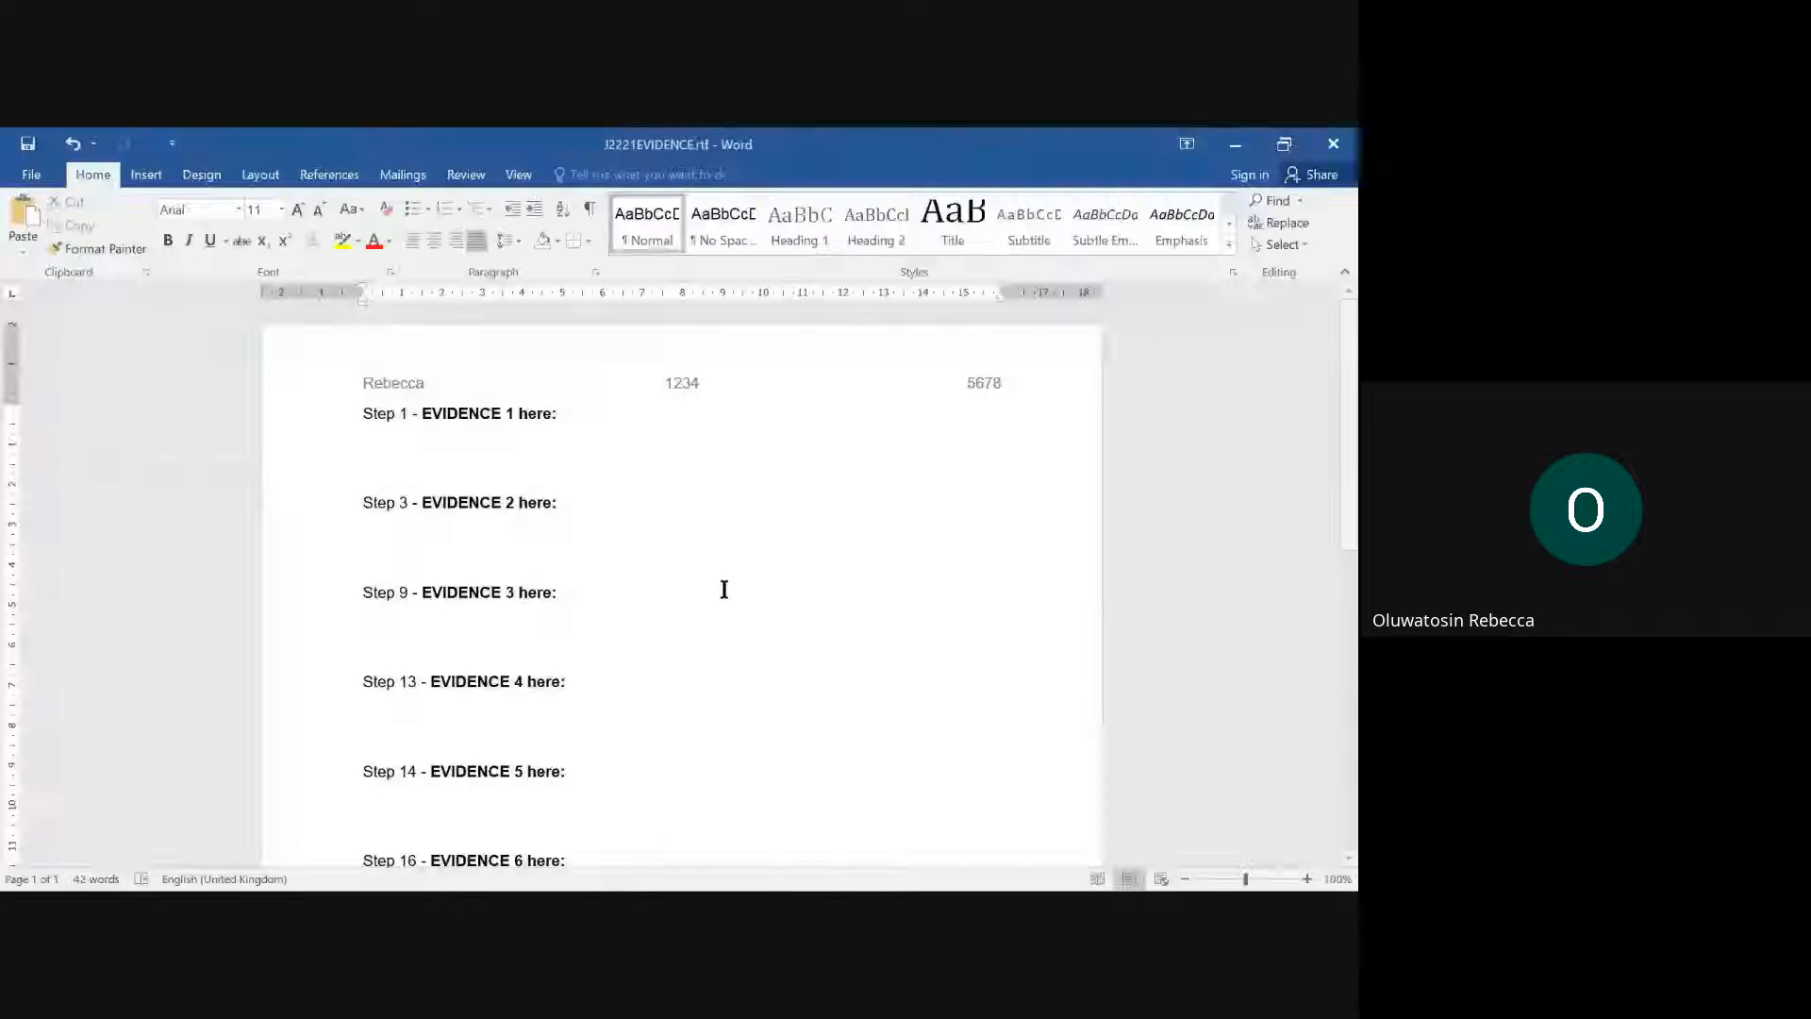
Read Task 2 step 1 in the exam paper and open J2221CHARTER.rtf from the source files folder
mouse_move(829, 866)
left_click(706, 759)
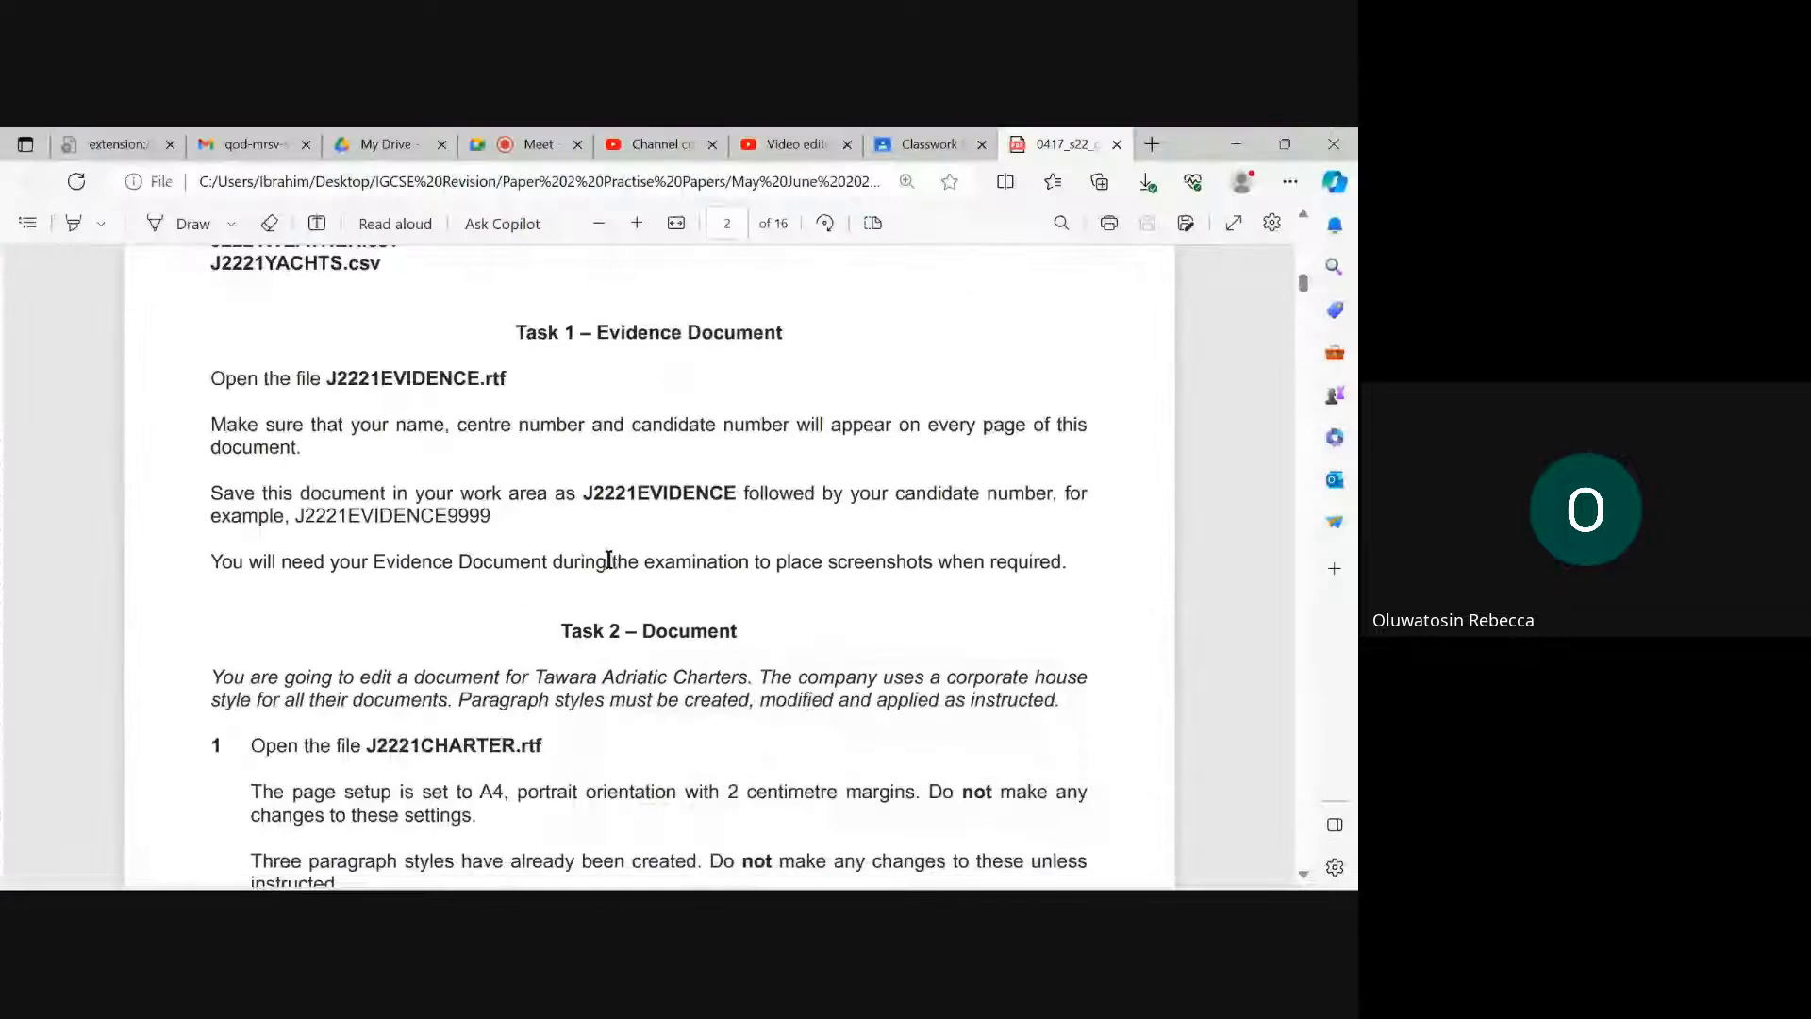
scroll(554, 571, "down", 1)
scroll(554, 571, "down", 3)
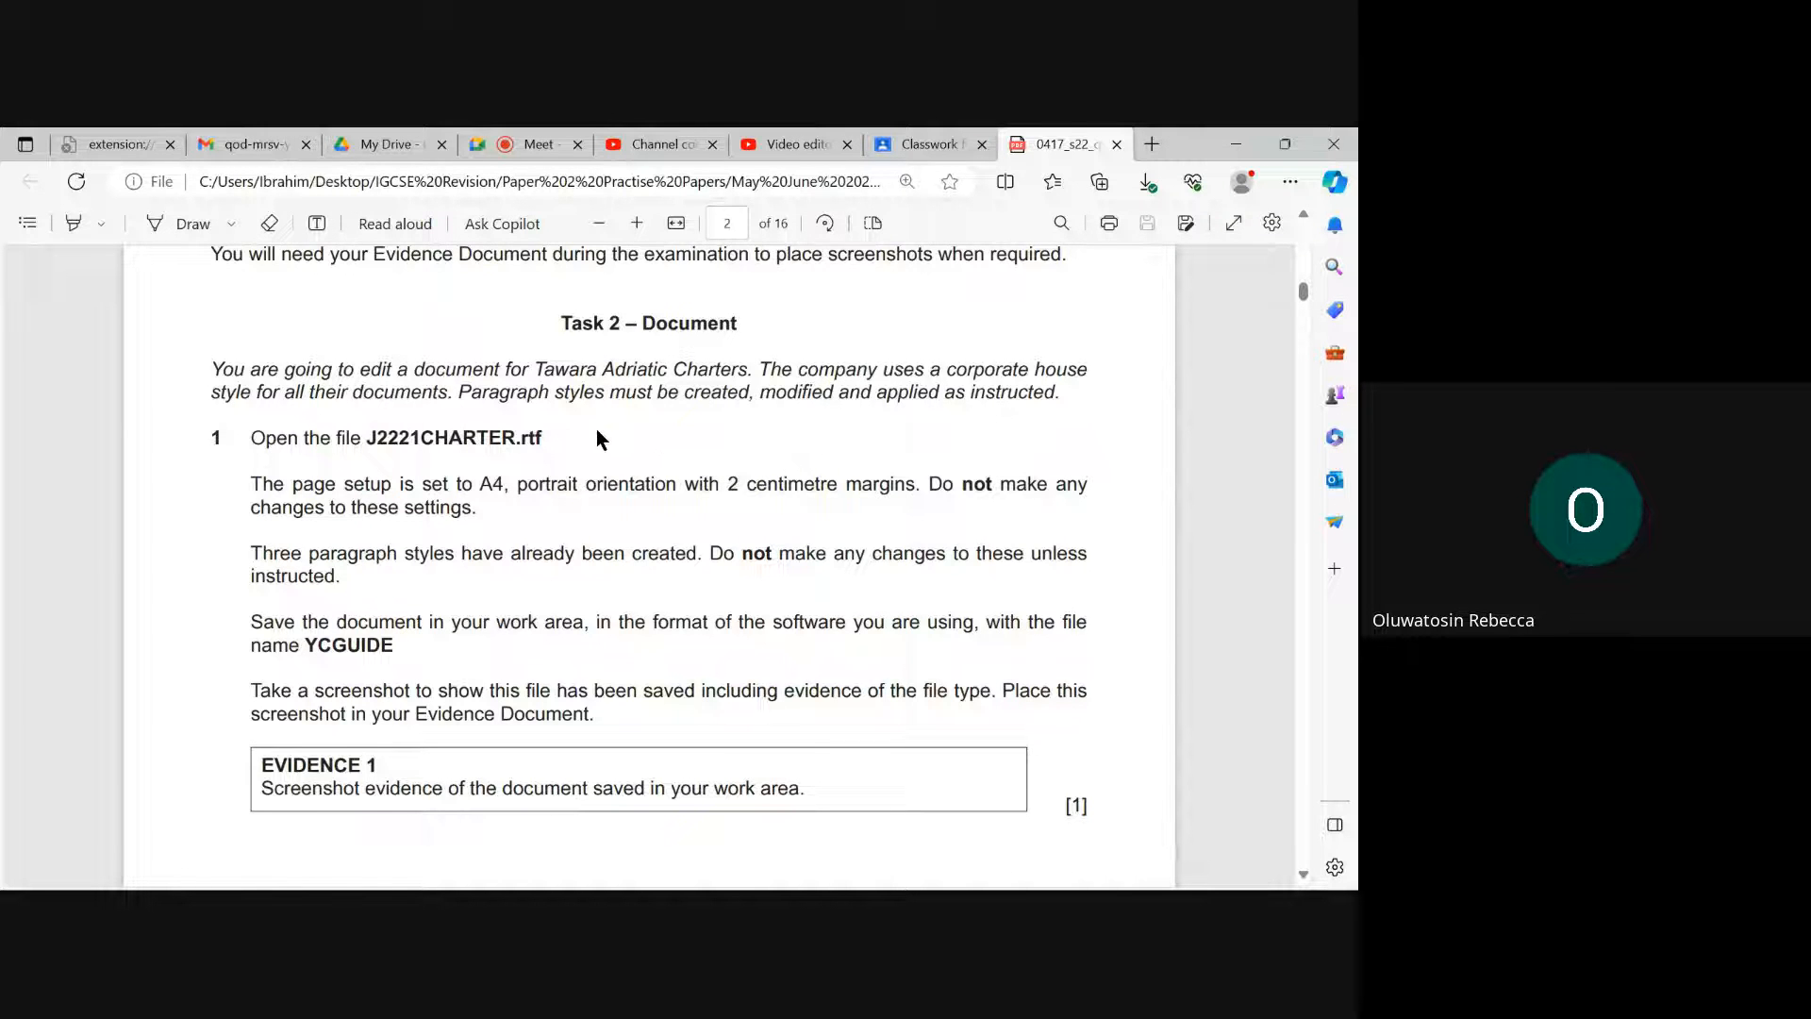
scroll(596, 436, "down", 1)
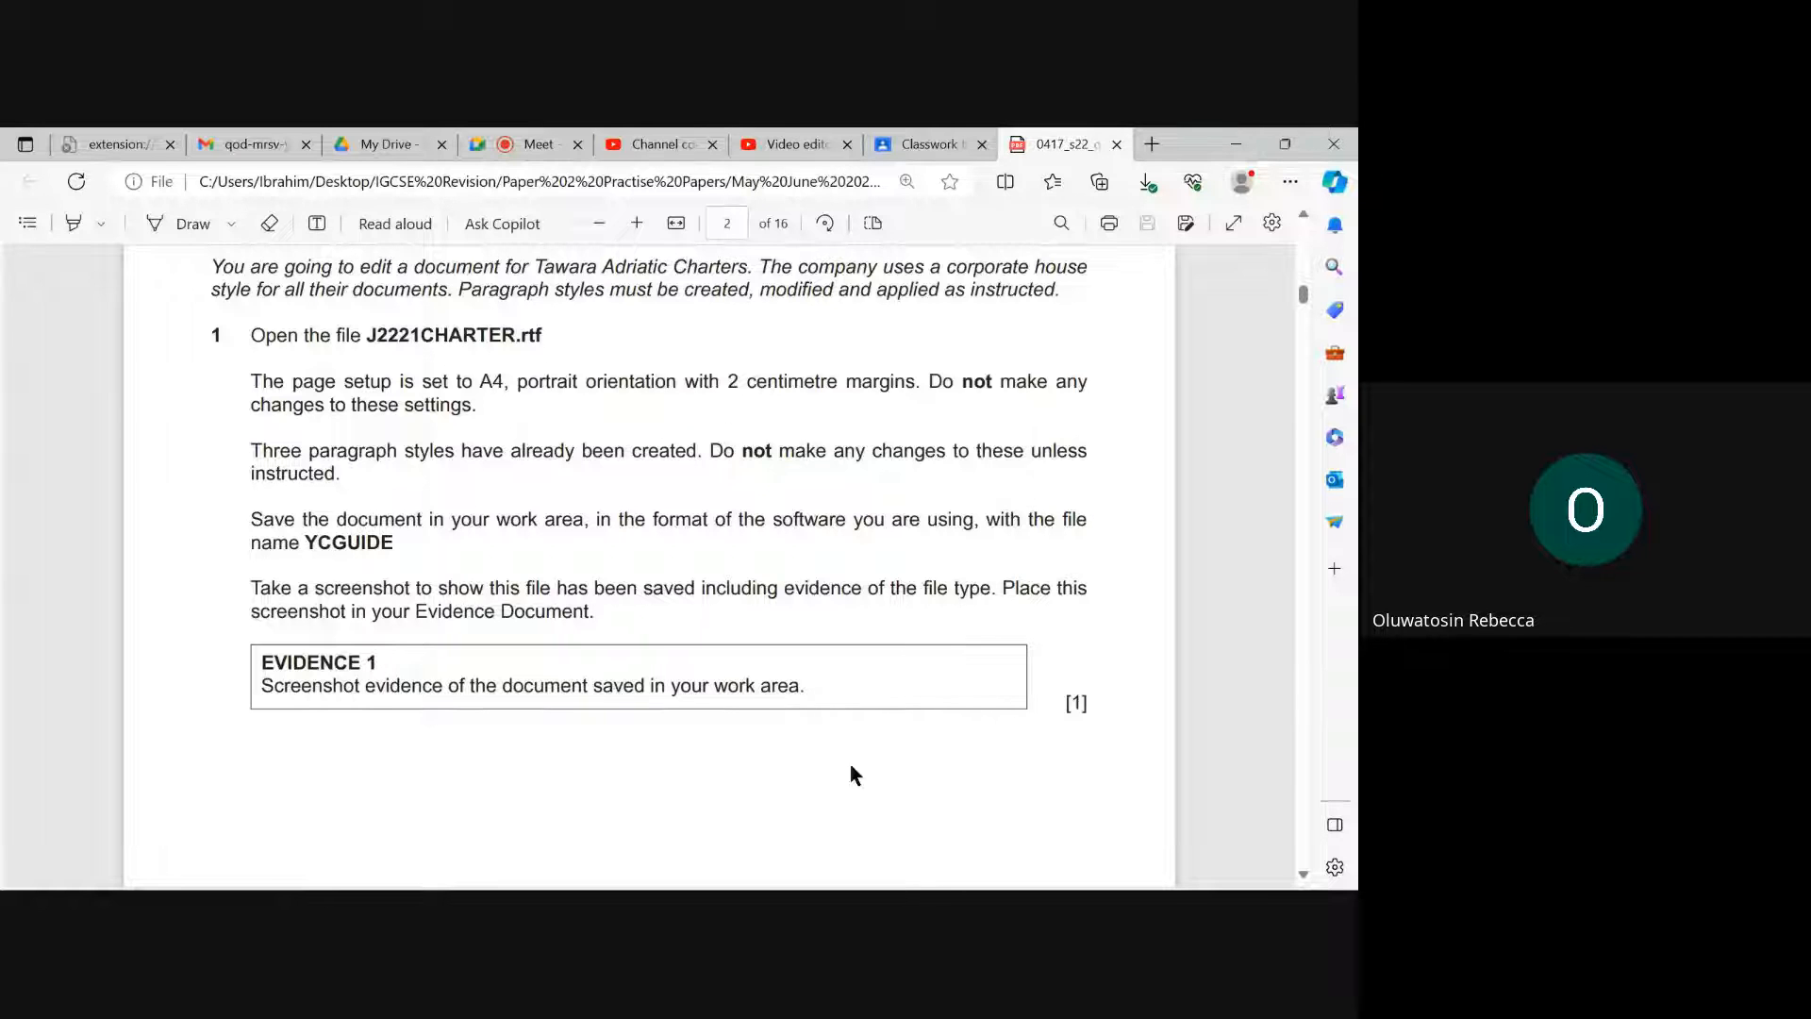
mouse_move(690, 873)
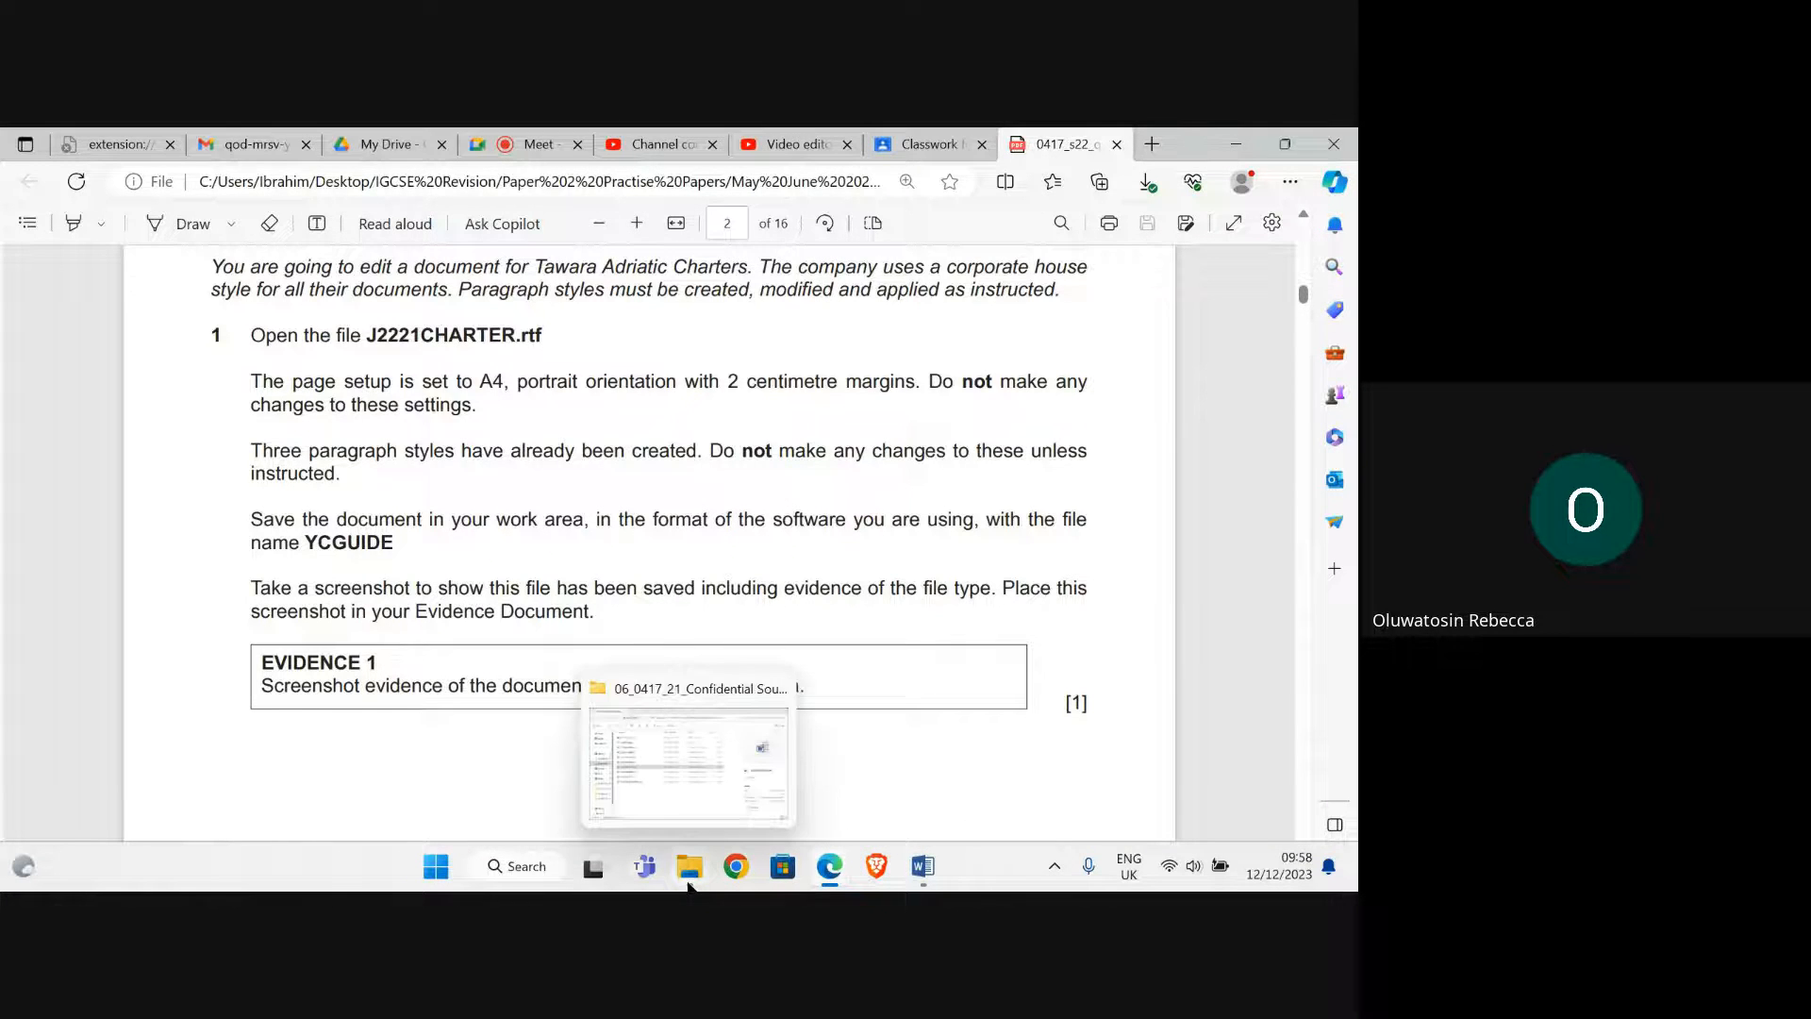
left_click(670, 780)
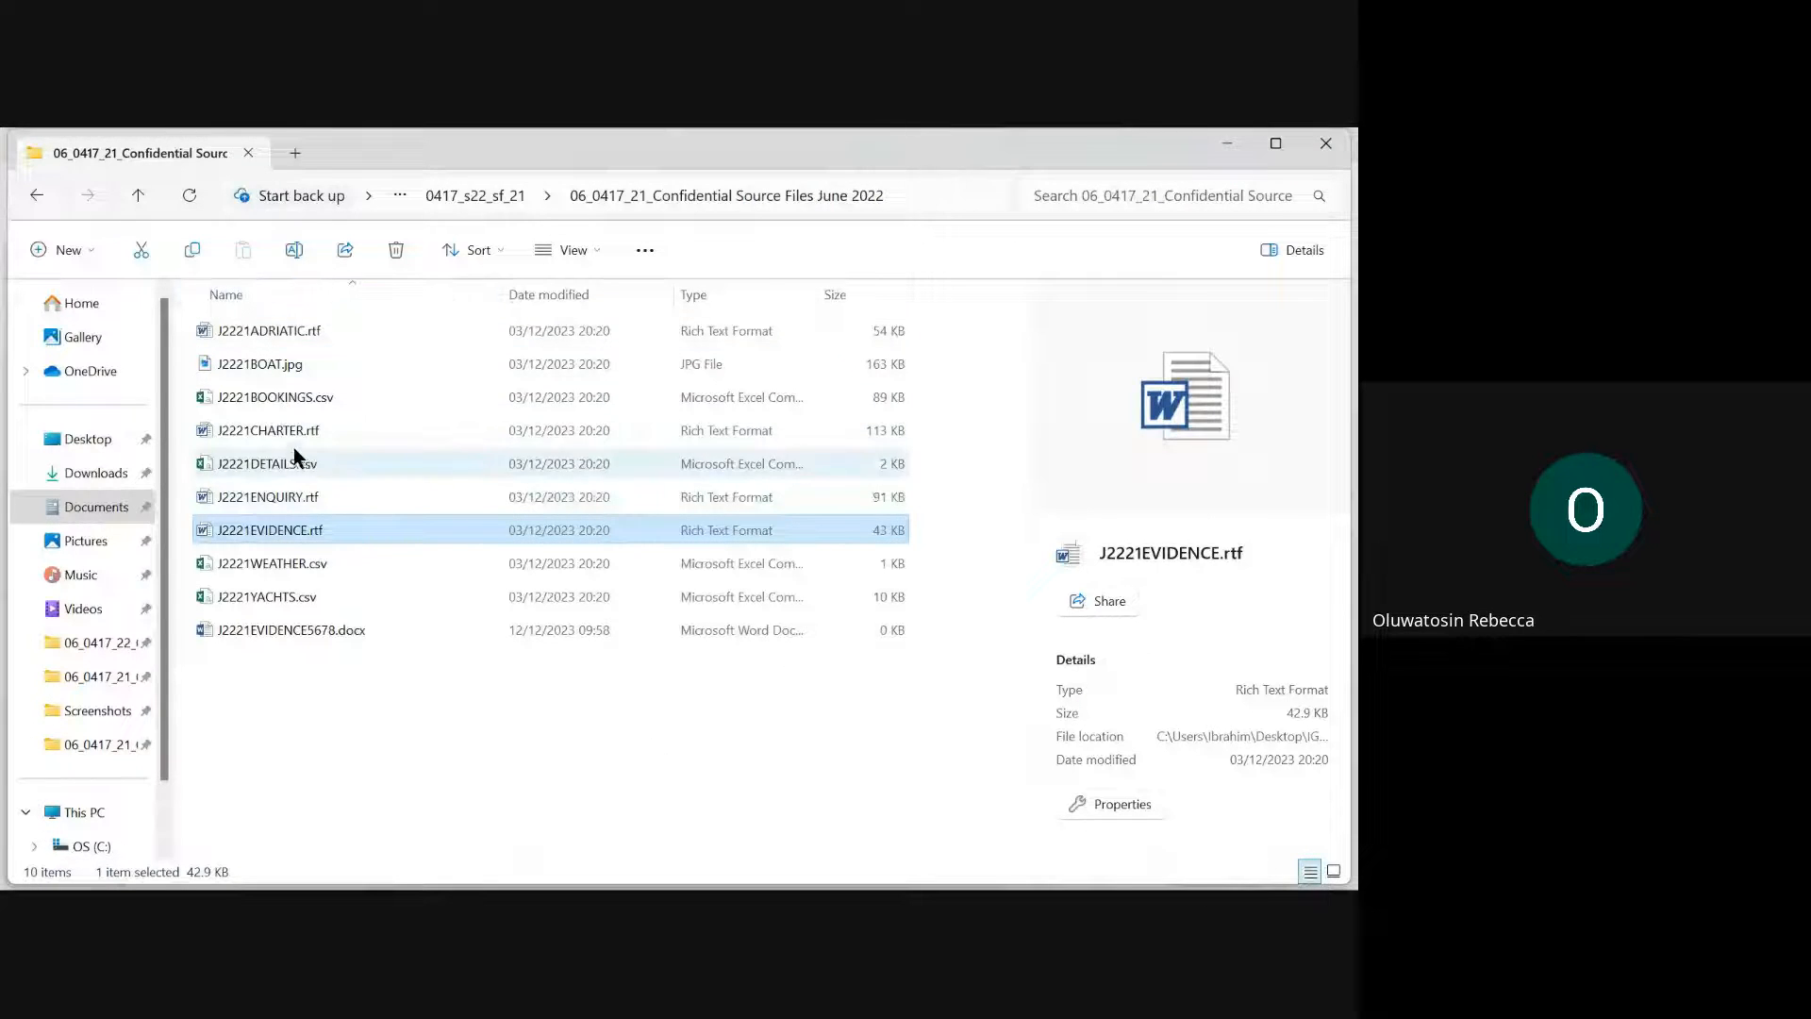
double_click(317, 434)
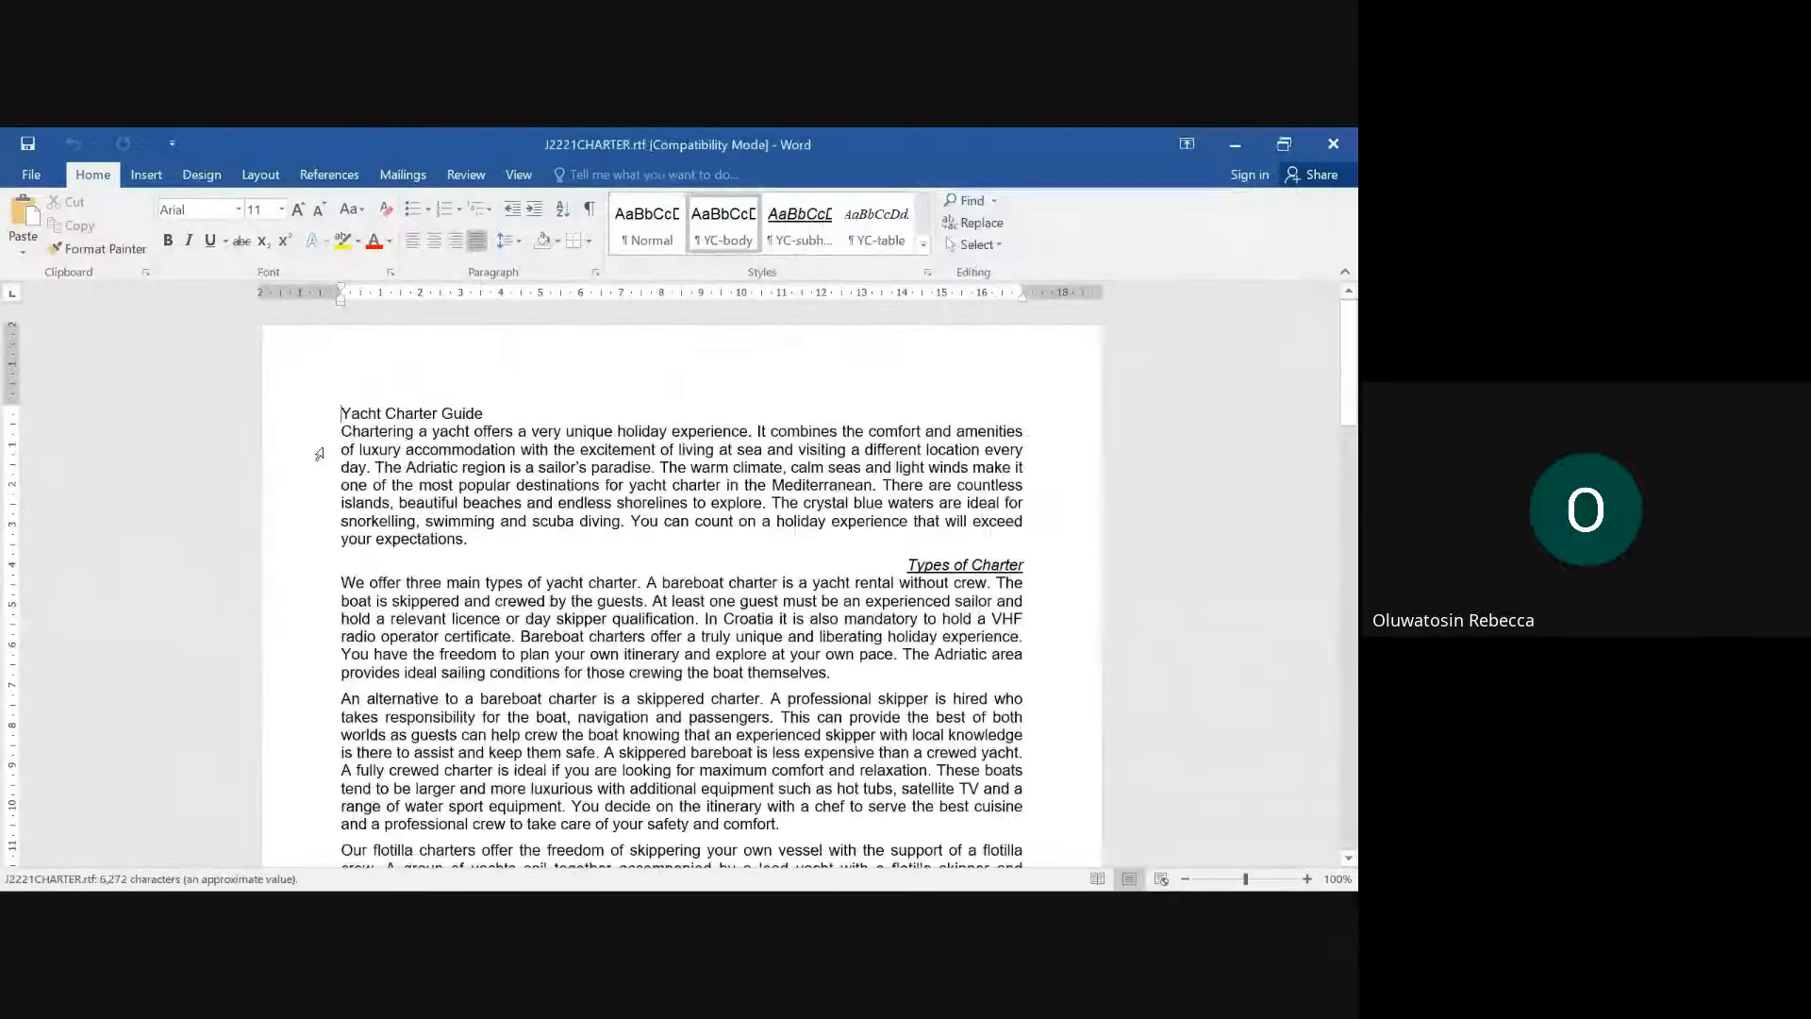
Switch back to the exam paper in Edge and copy the required file name YCGUIDE from Task 2 step 1
mouse_move(830, 867)
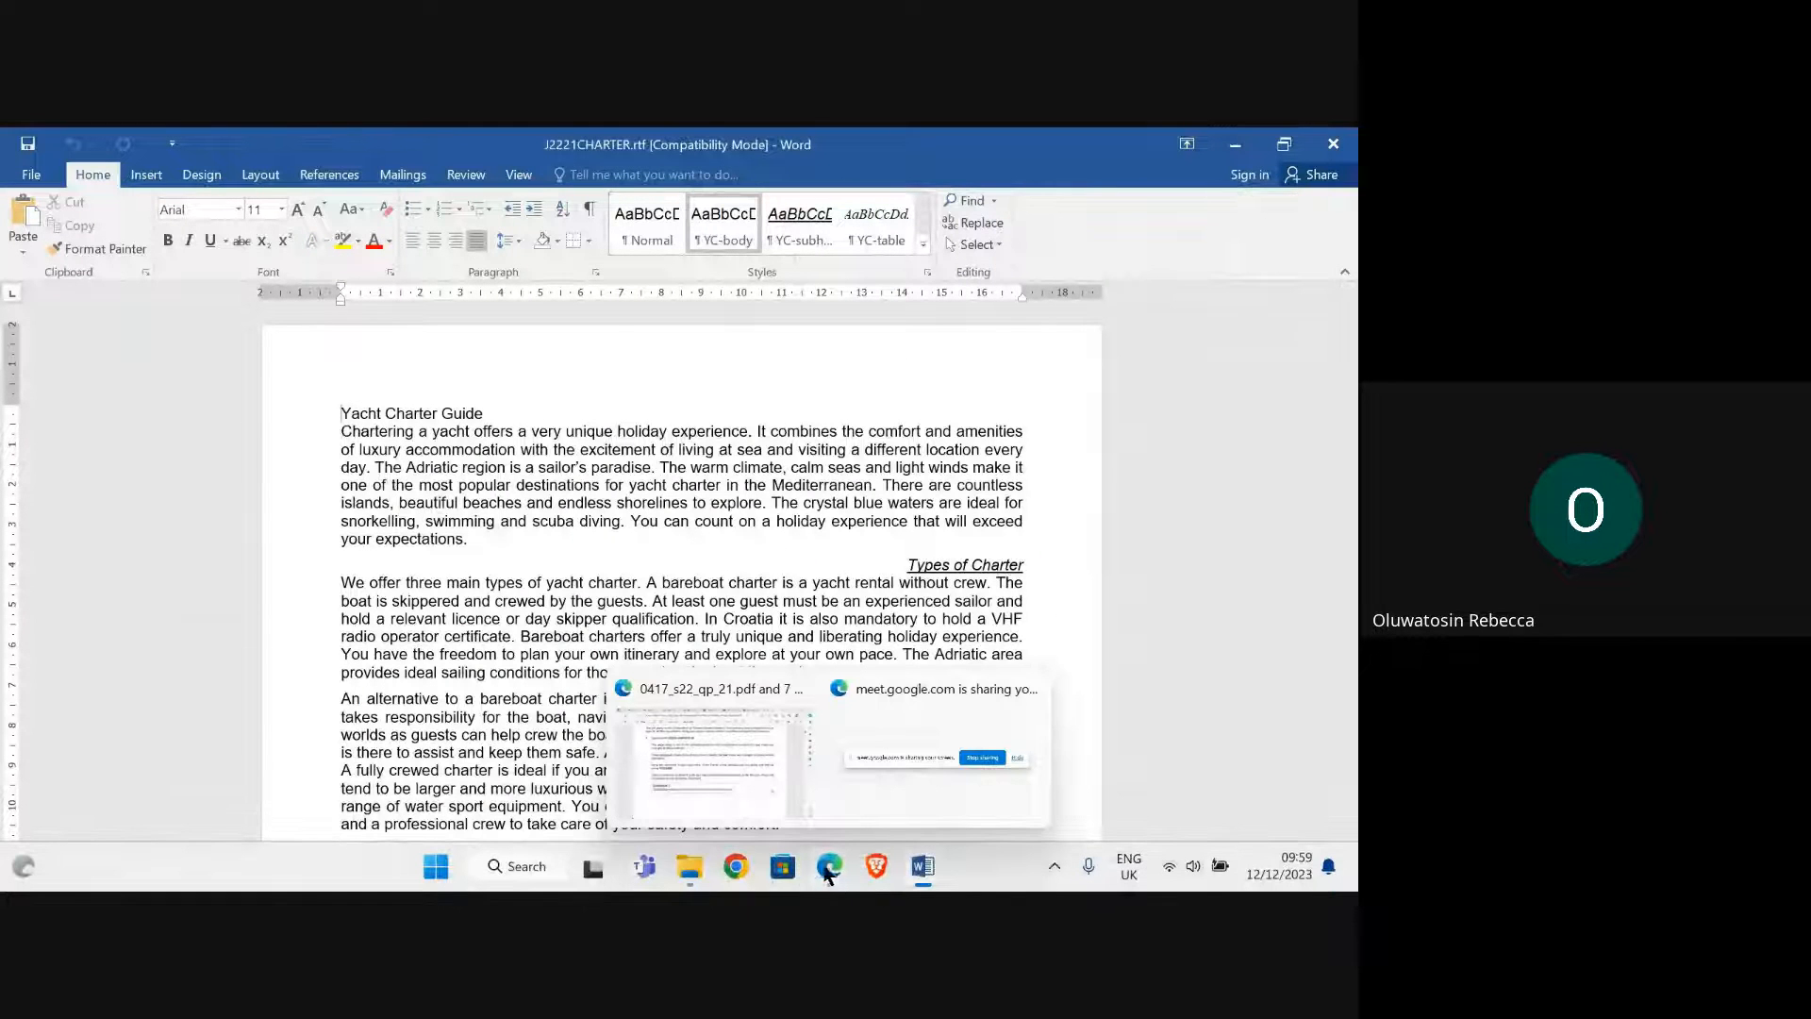
left_click(710, 774)
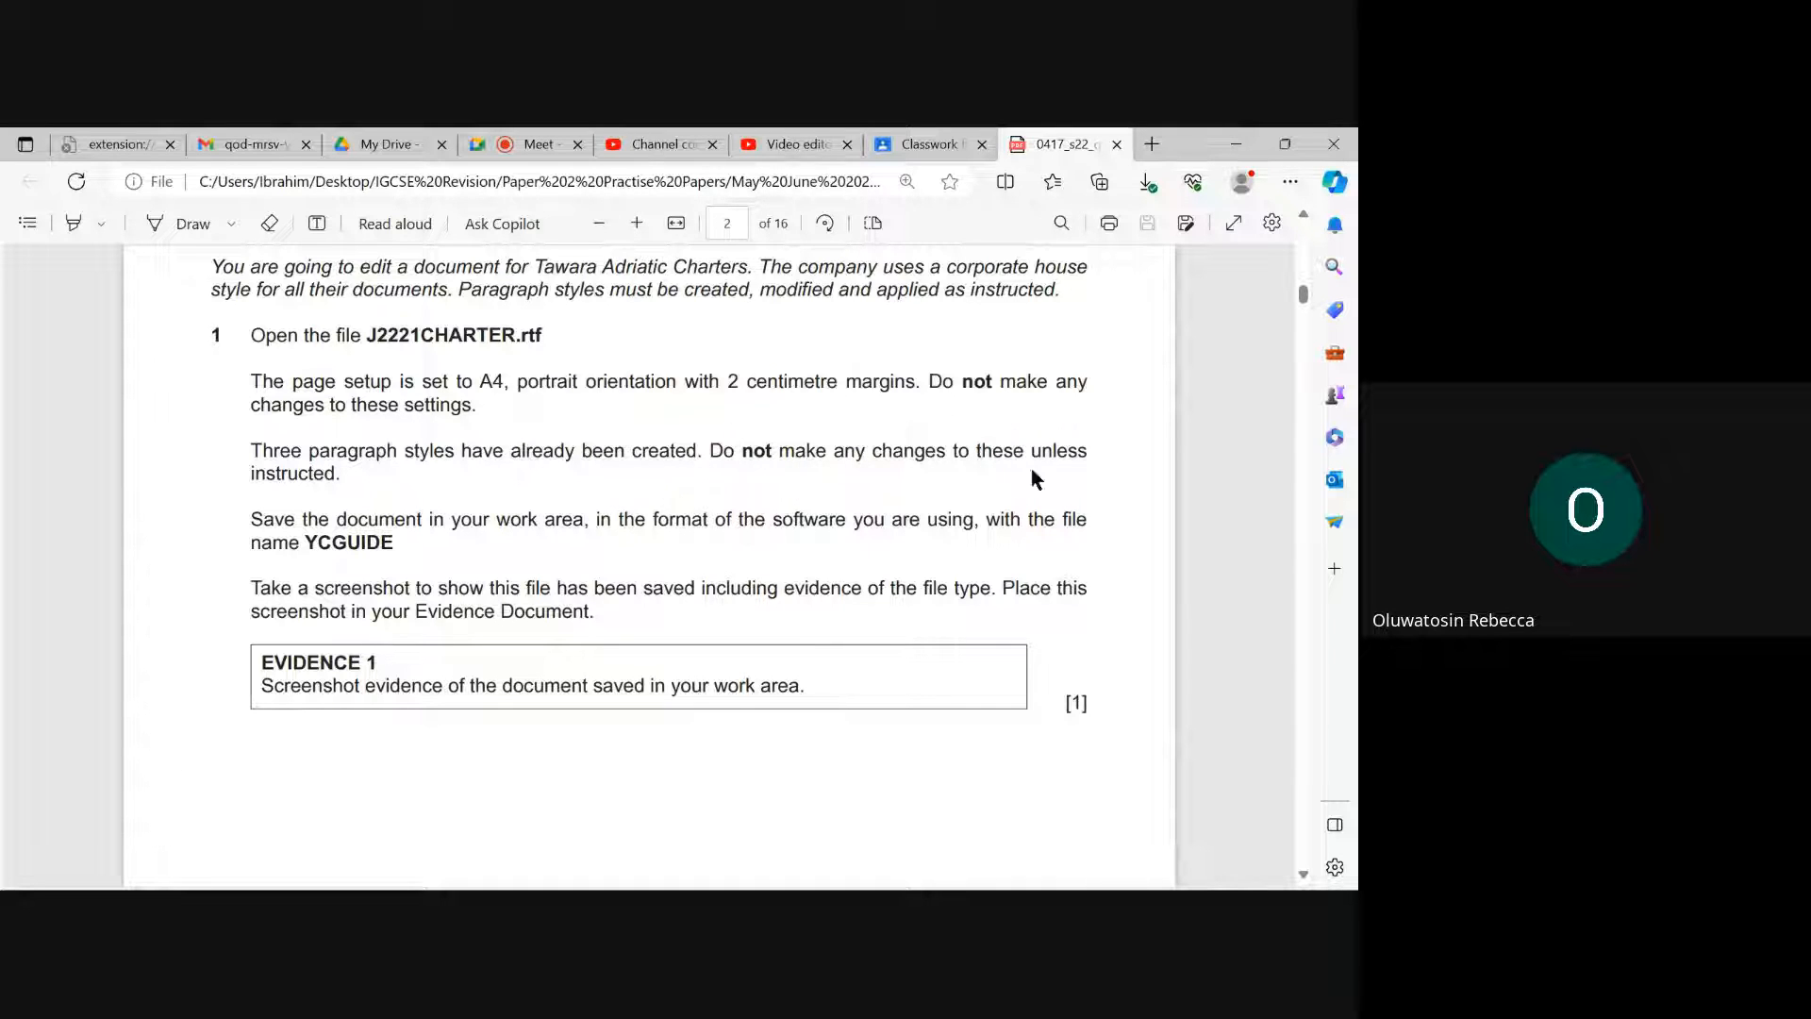
scroll(312, 490, "down", 1)
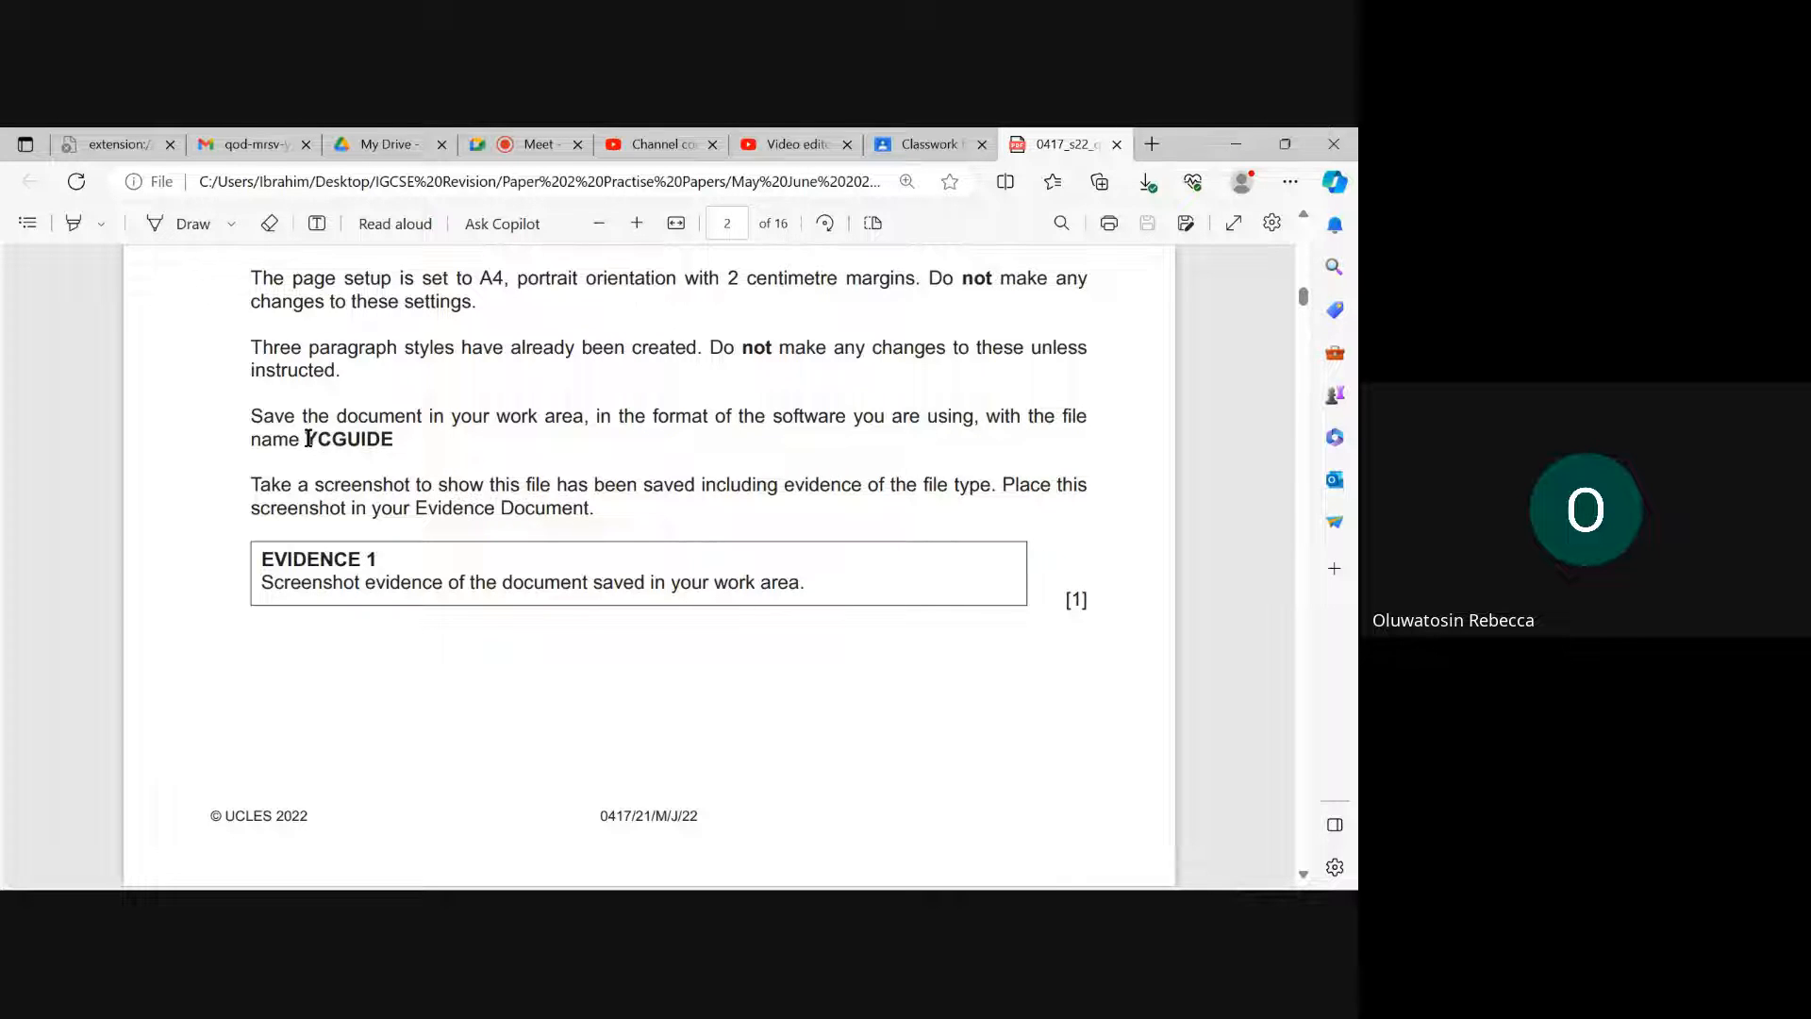
left_click_drag(309, 438, 394, 439)
right_click(388, 443)
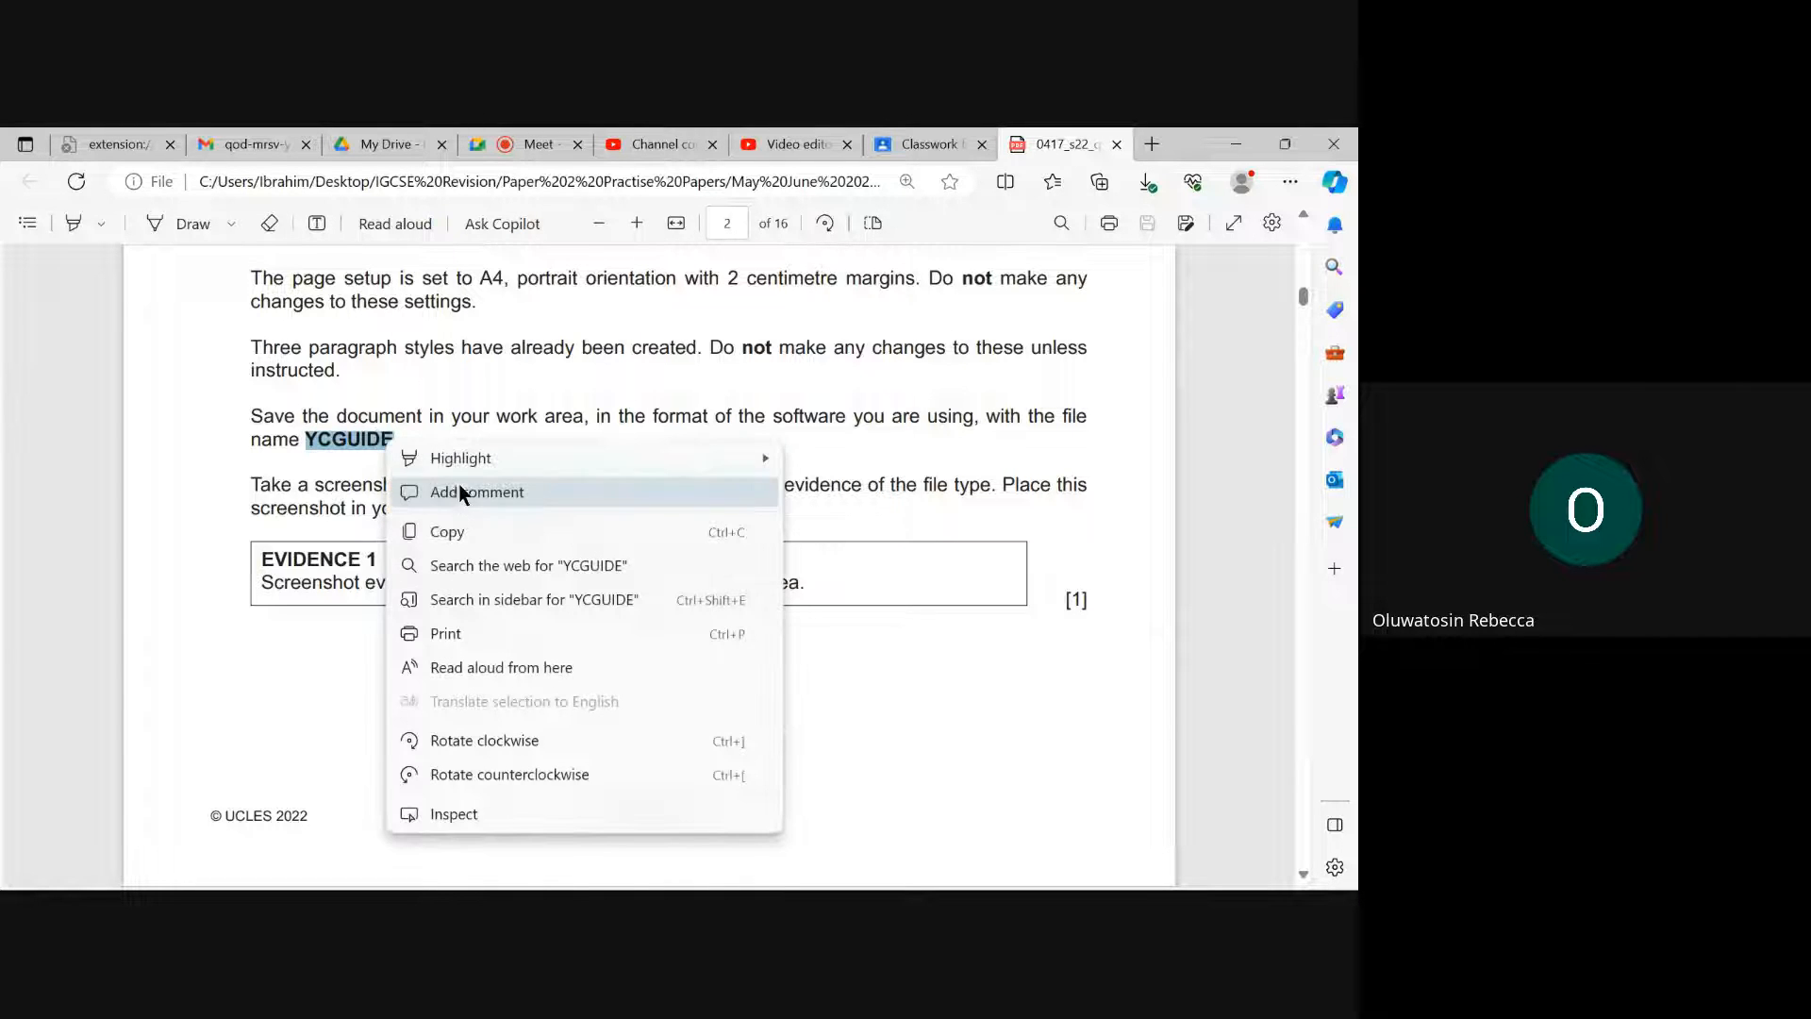
left_click(457, 531)
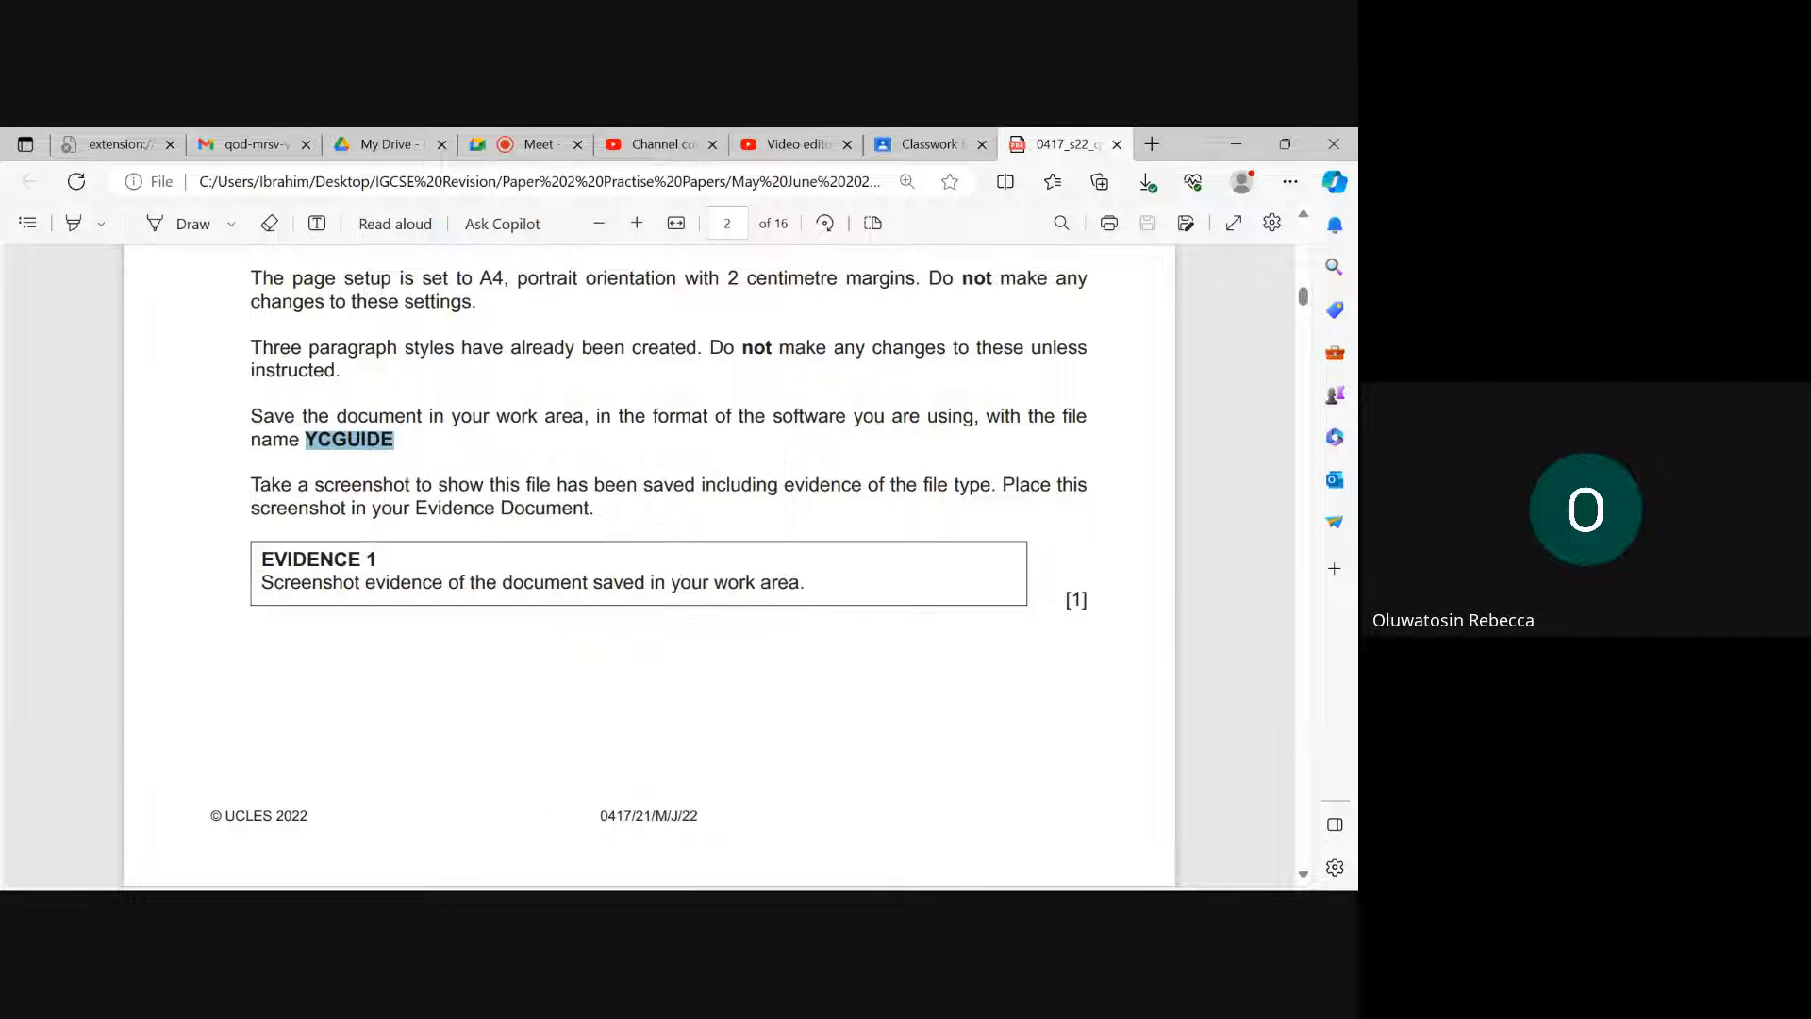
Switch to J2221CHARTER.rtf in Word and save it as YCGUIDE in Word Document (*.docx) format, accepting the upgrade to the newest file format
mouse_move(862, 890)
mouse_move(923, 875)
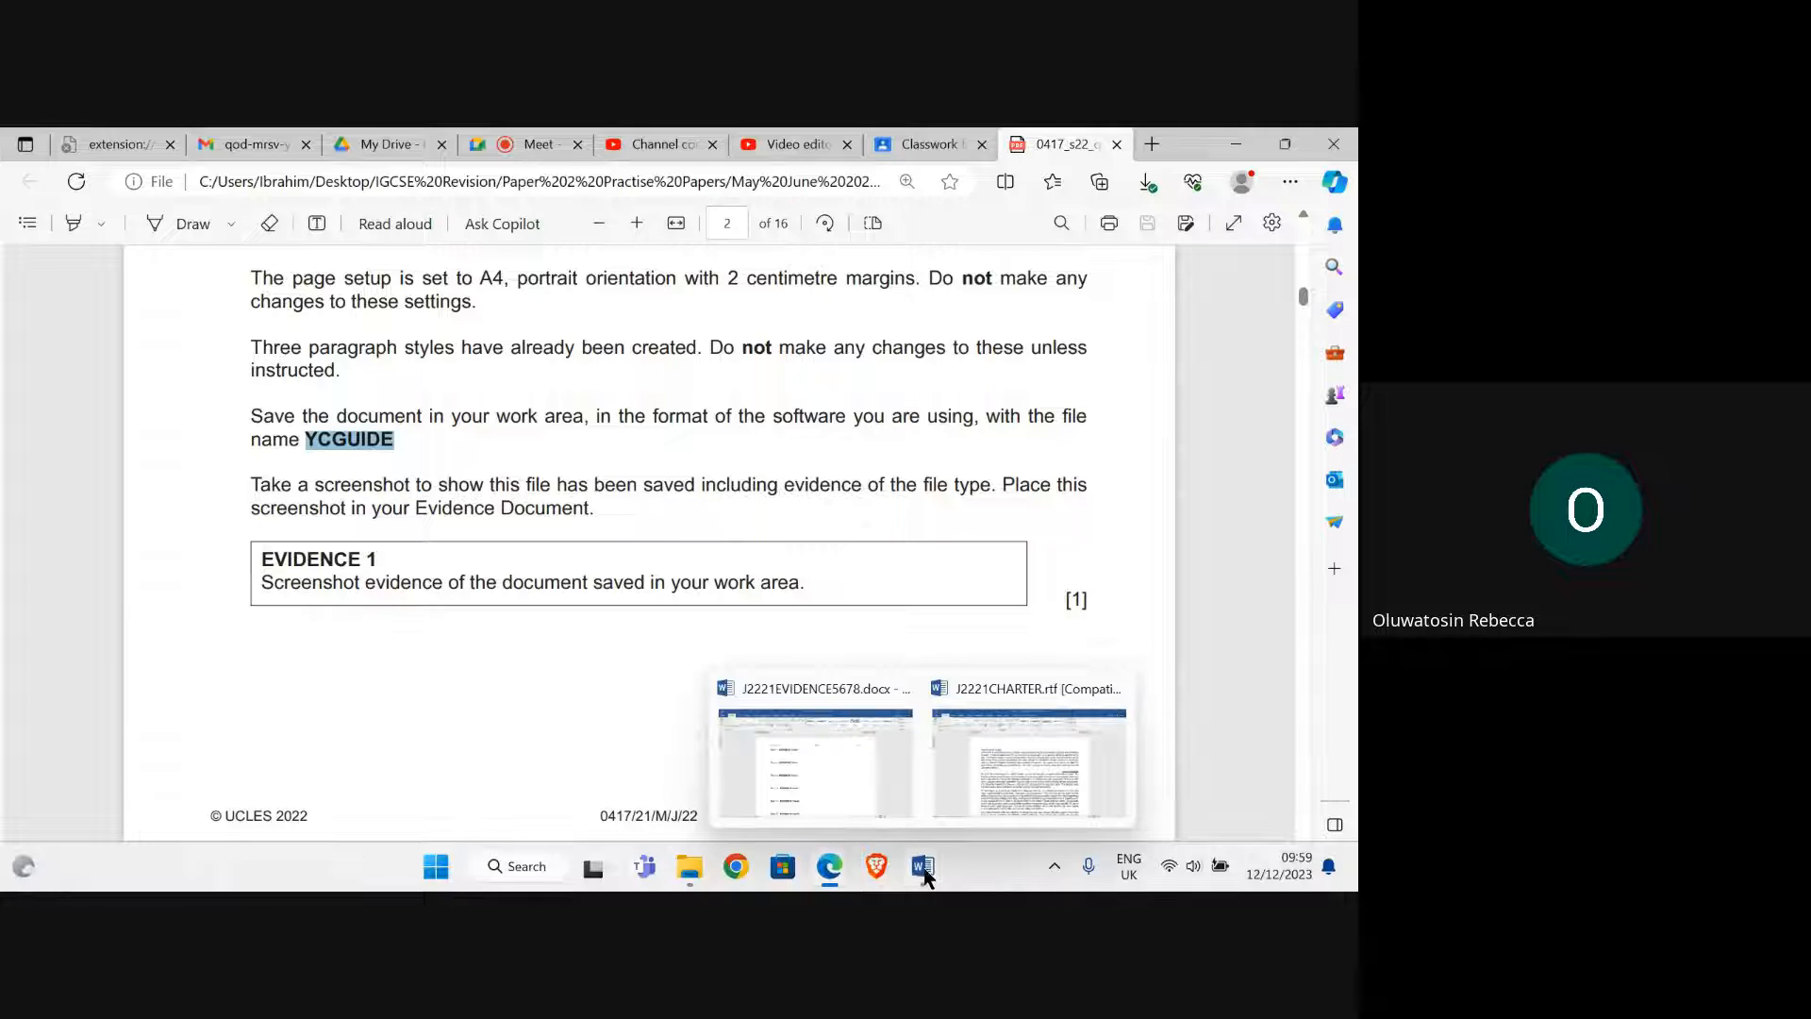
left_click(998, 795)
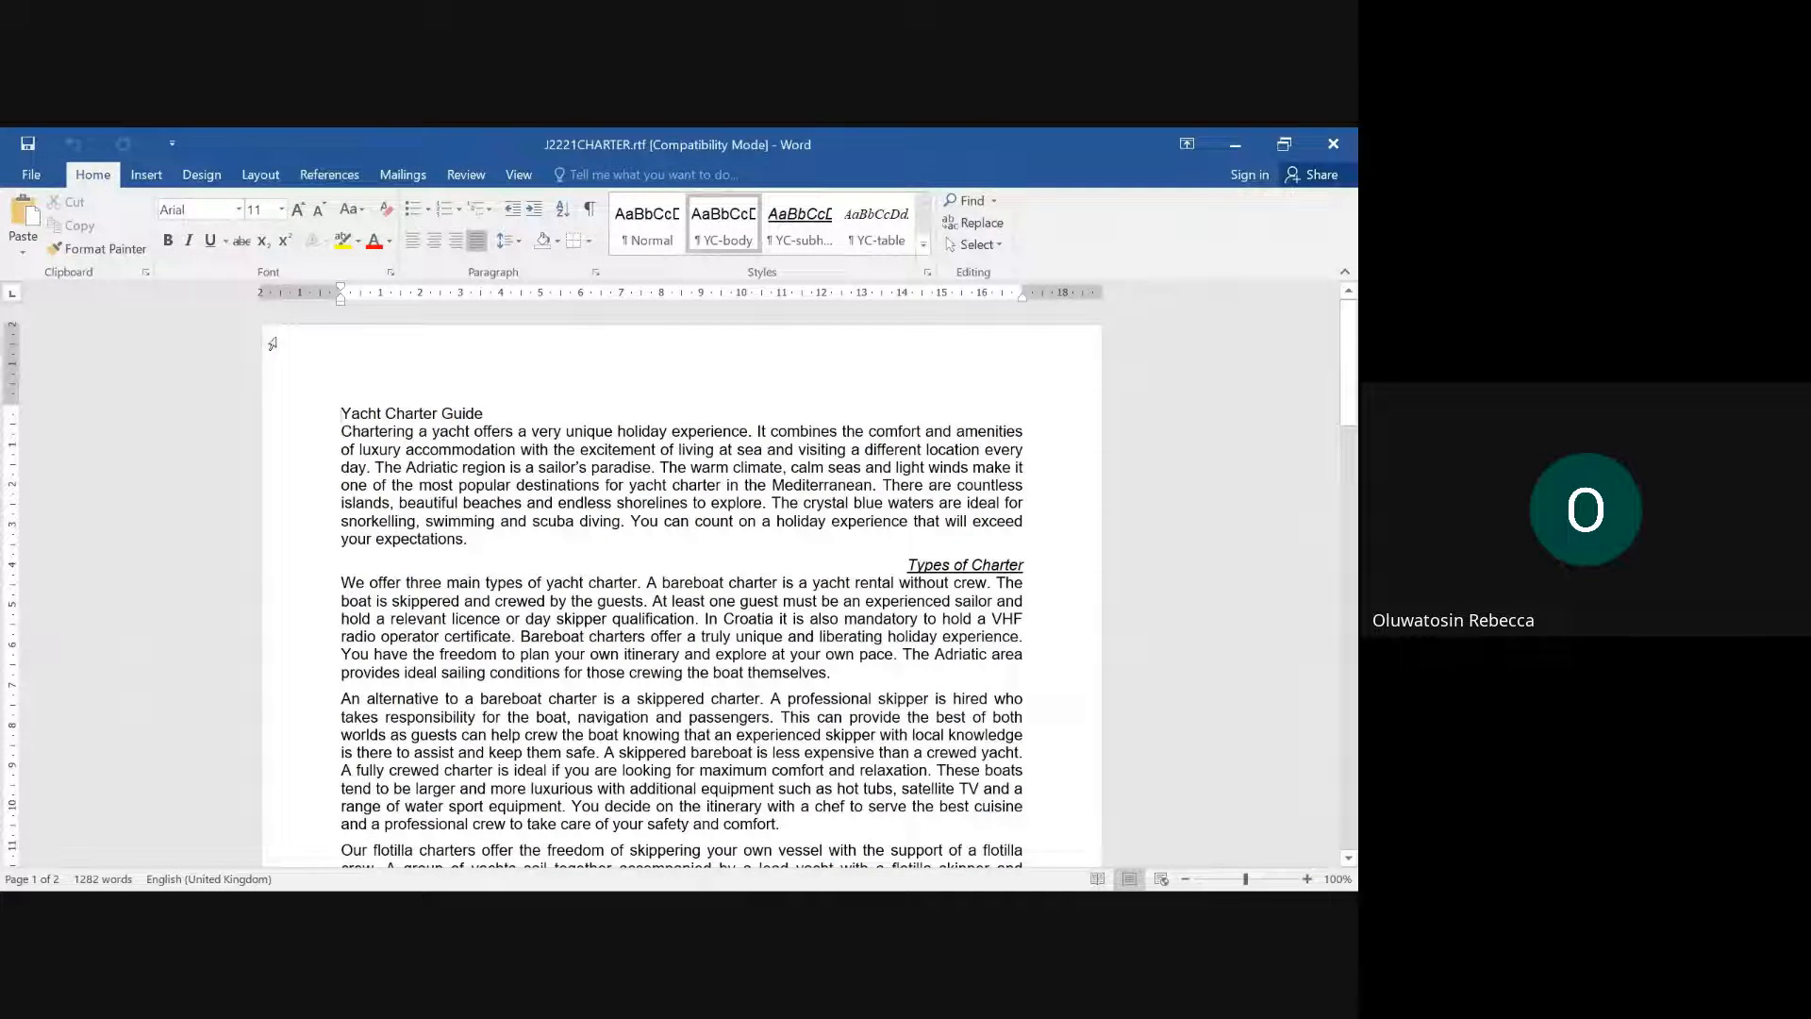
left_click(32, 174)
left_click(52, 351)
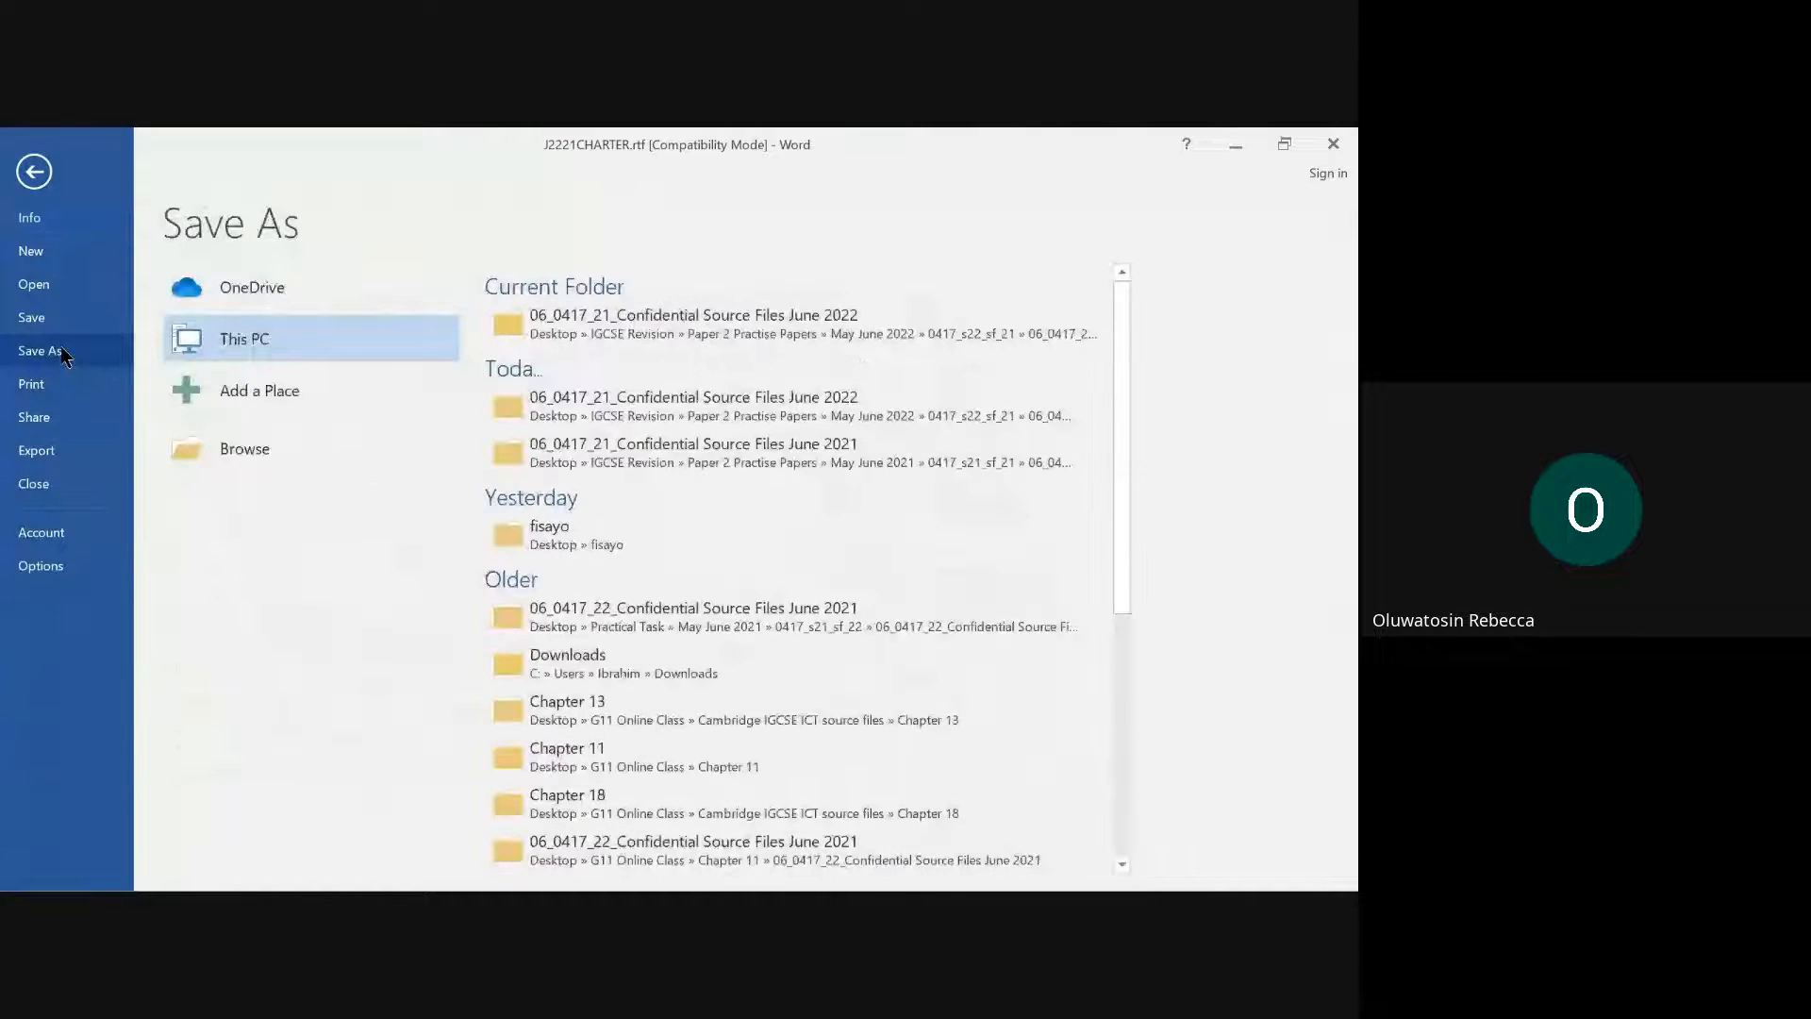
left_click(311, 461)
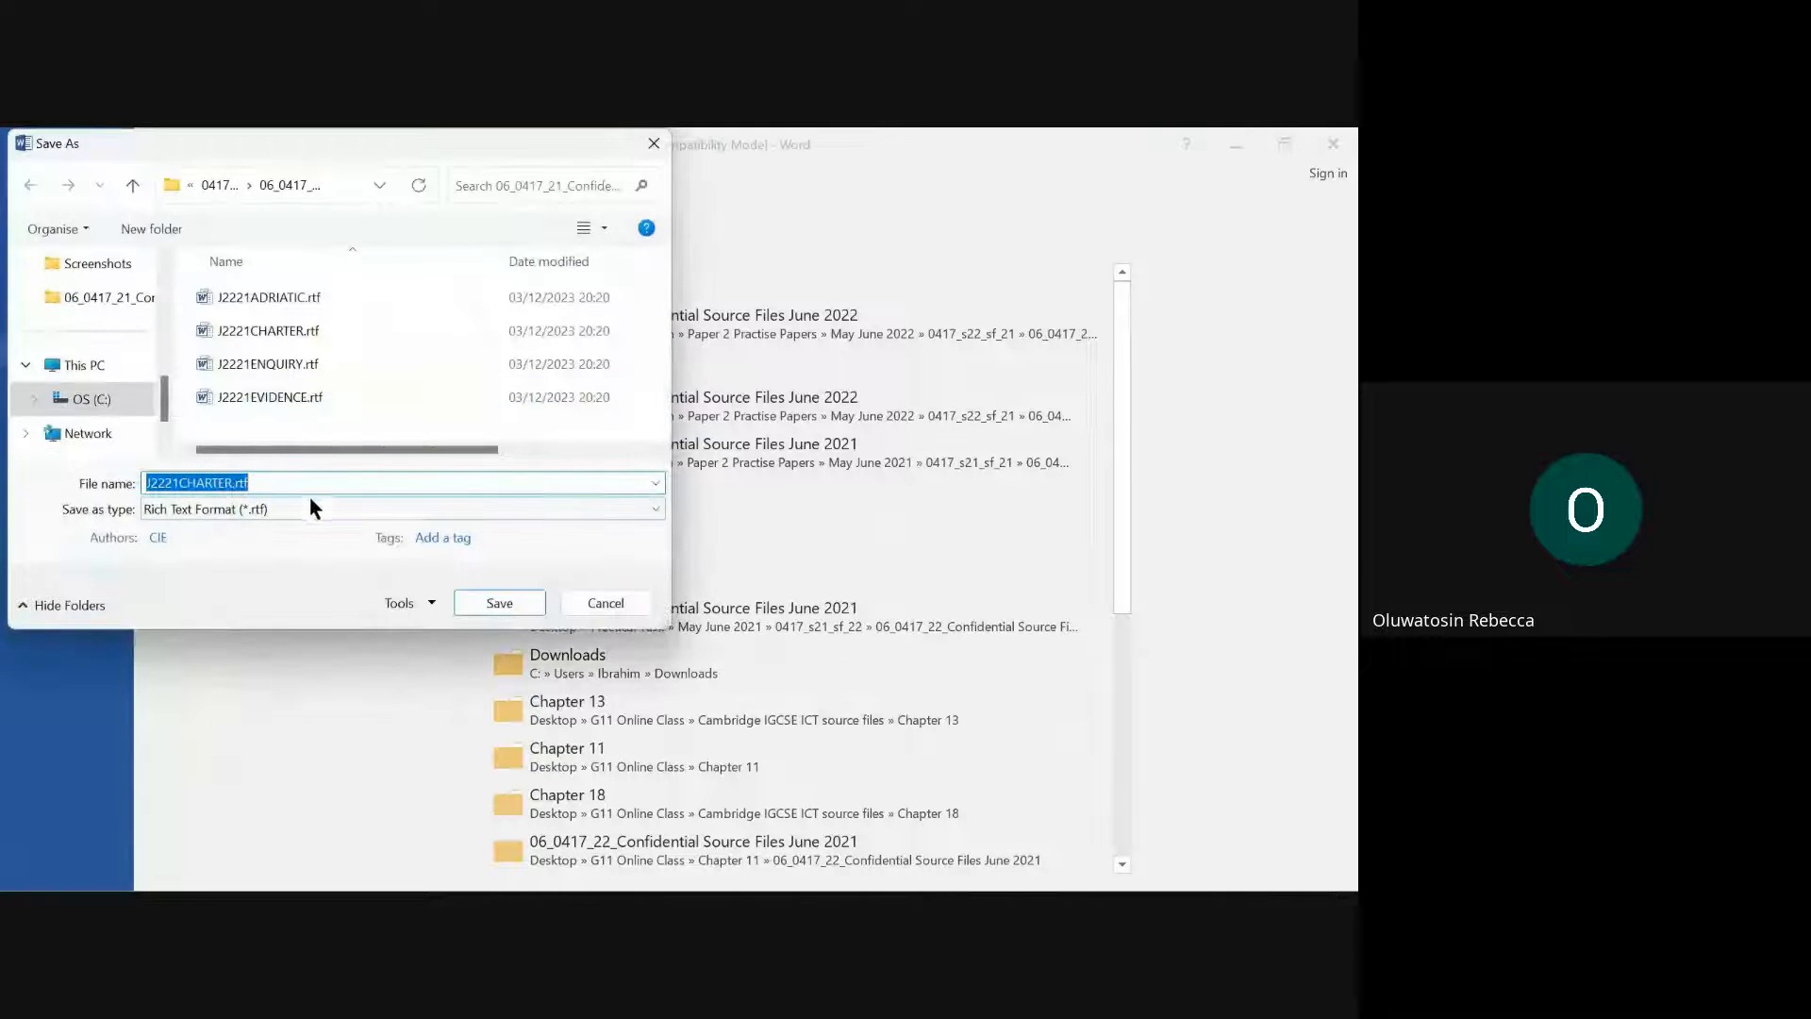
type("YCGUIDE")
left_click(342, 510)
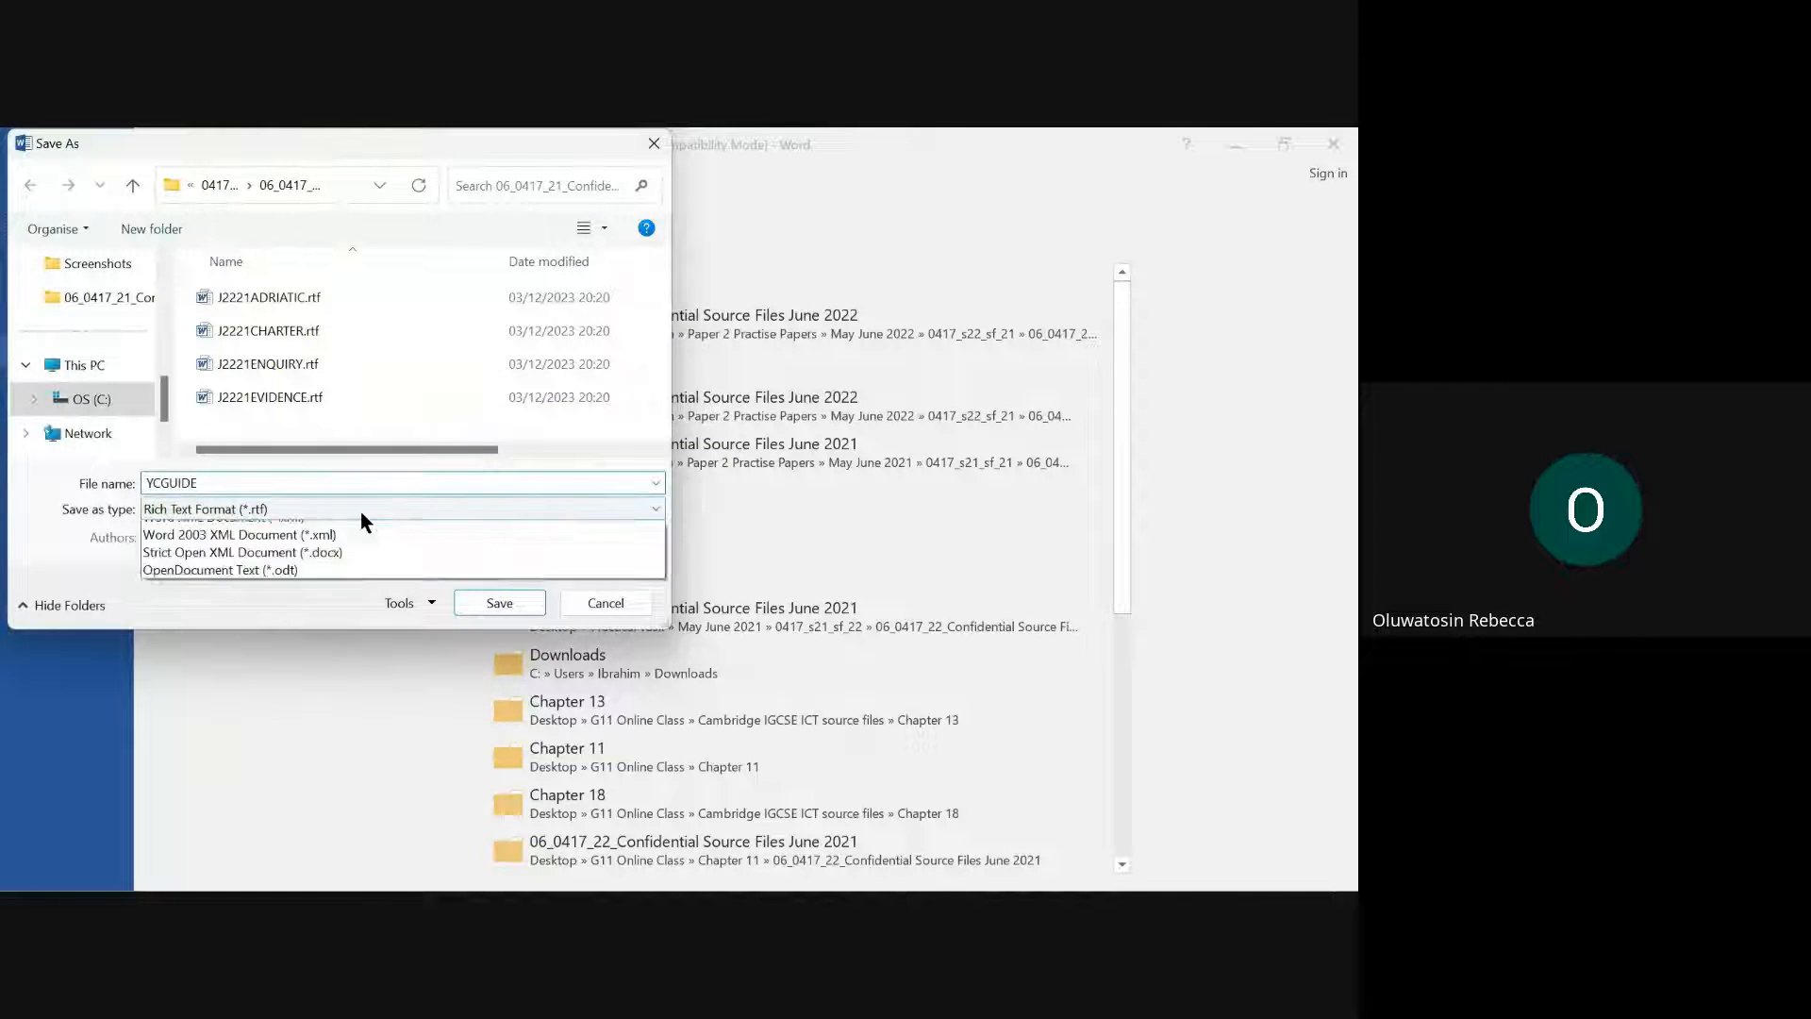
left_click(317, 530)
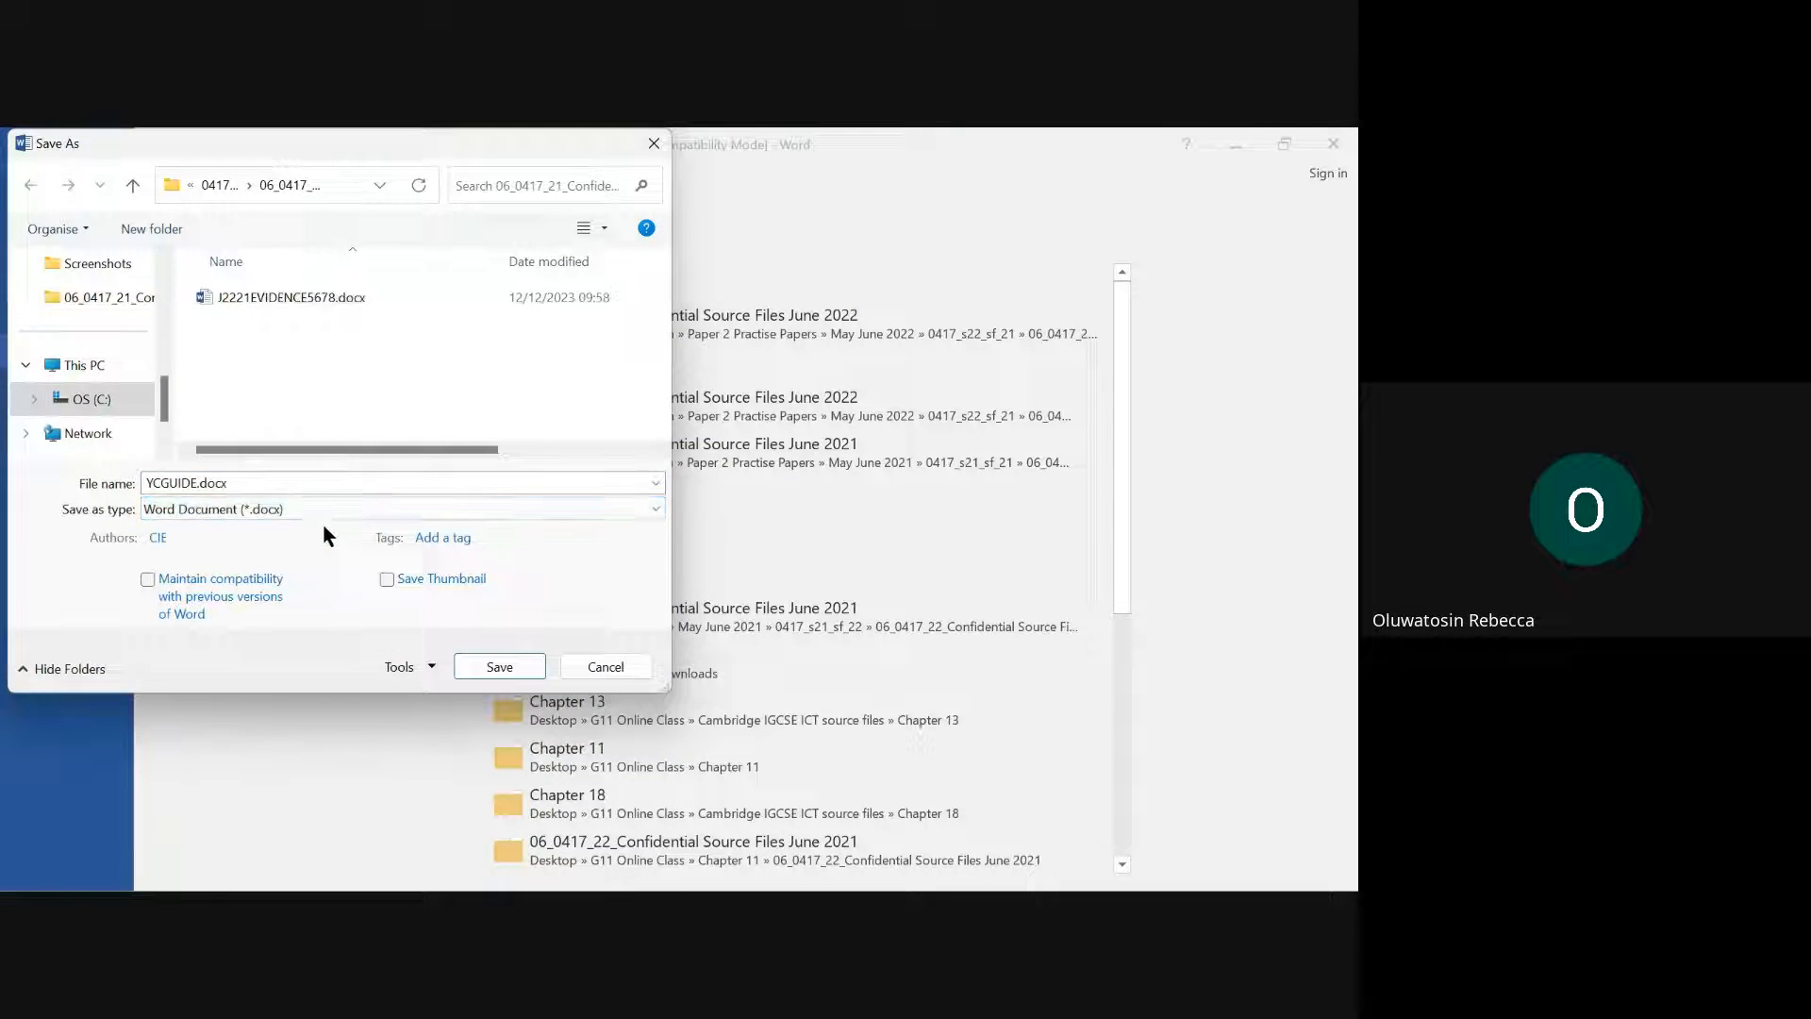
left_click(514, 670)
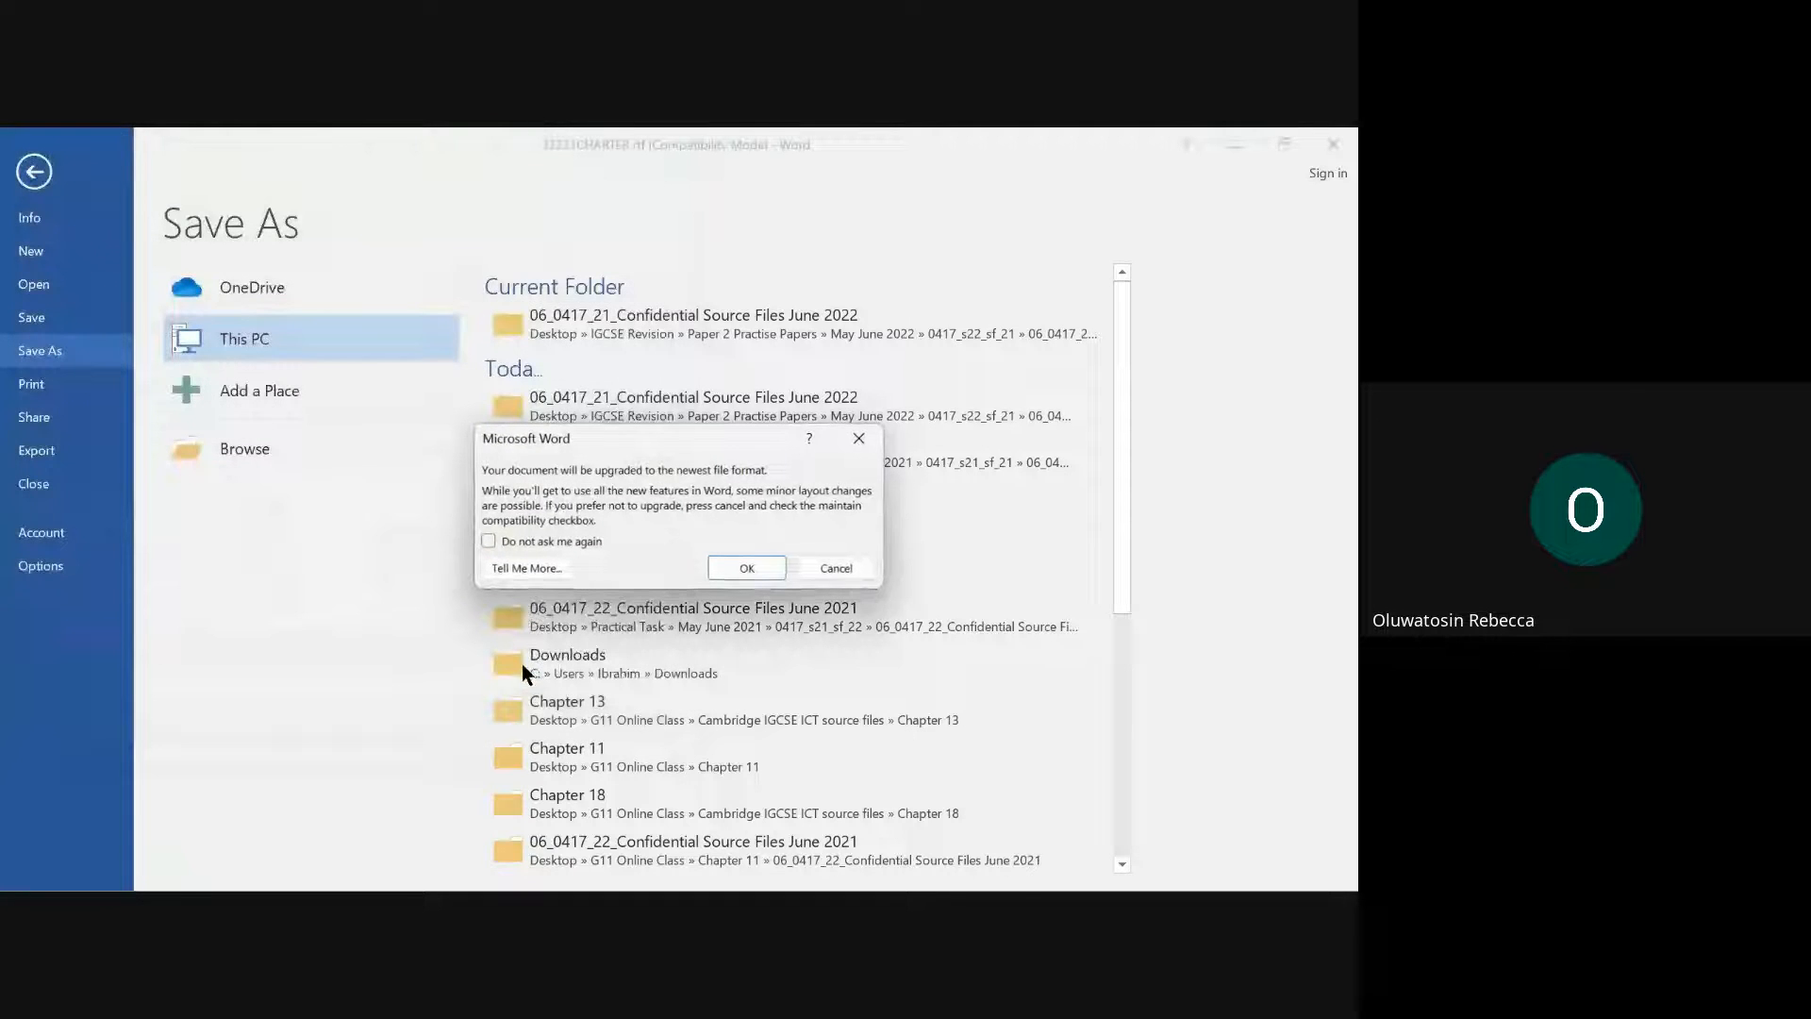
left_click(753, 568)
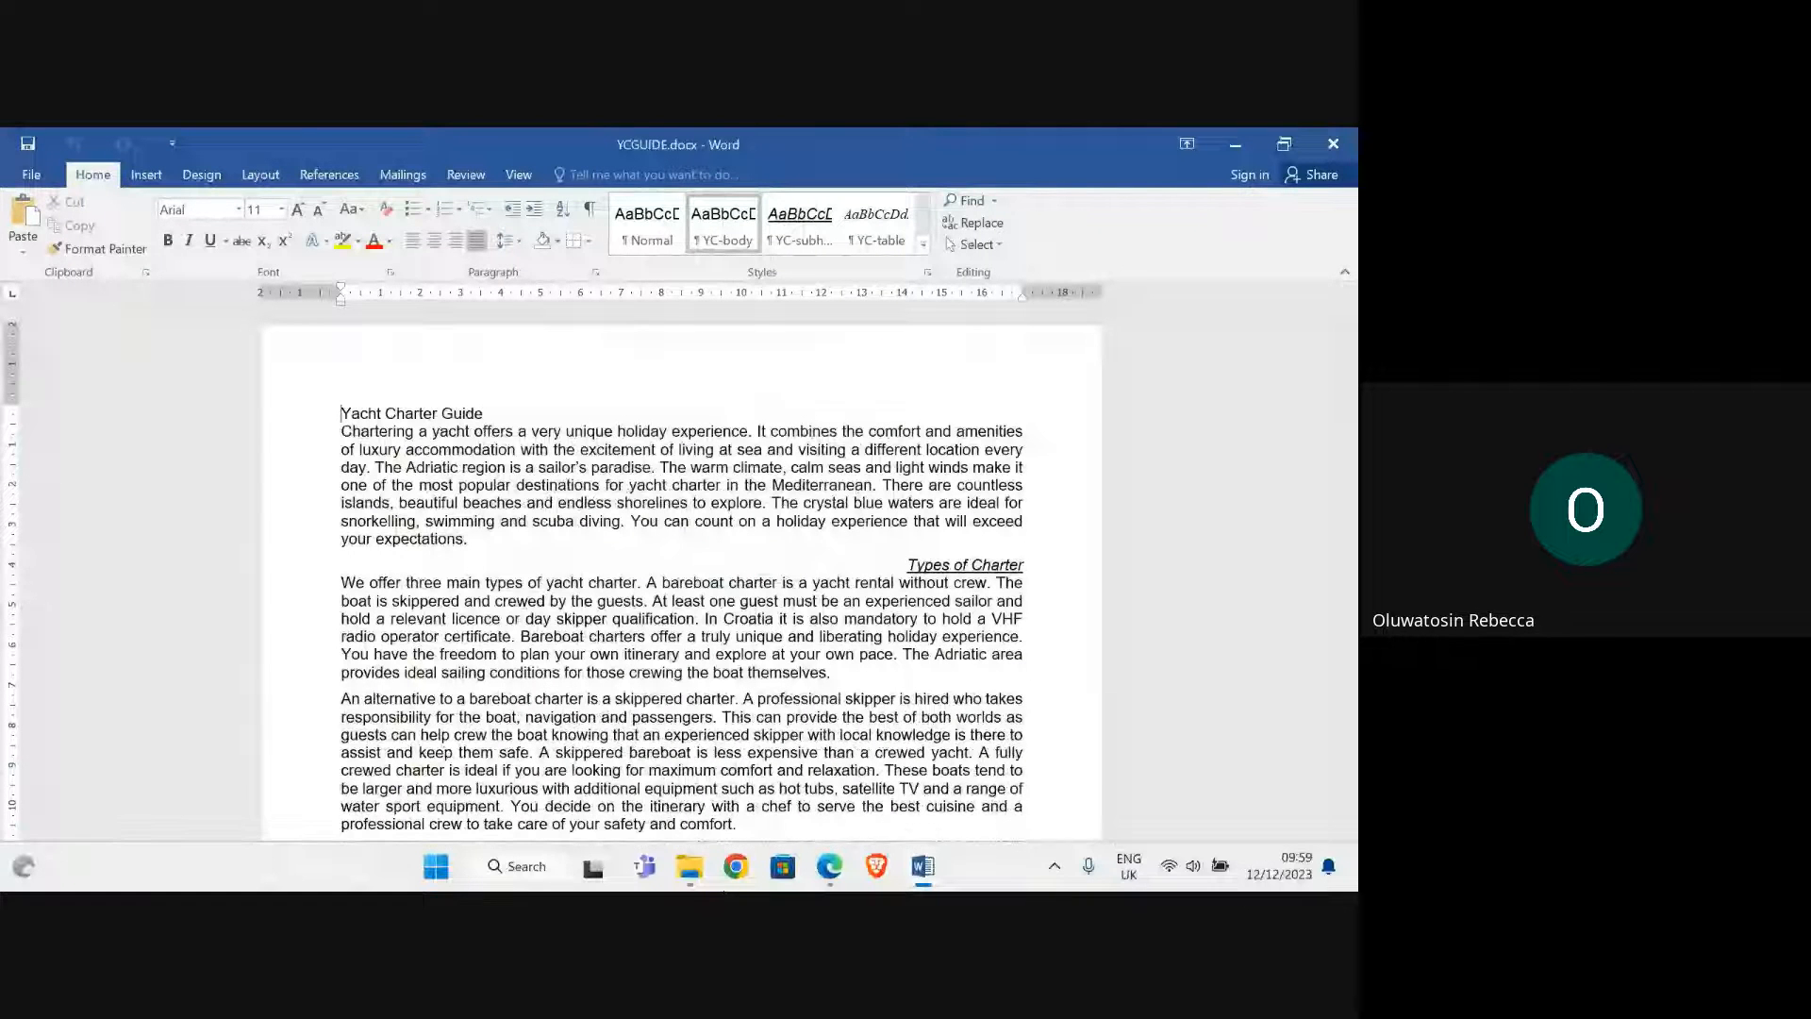
Check the EVIDENCE 1 screenshot instruction in the exam paper in Edge and bring up the source files folder in File Explorer
mouse_move(817, 875)
left_click(766, 746)
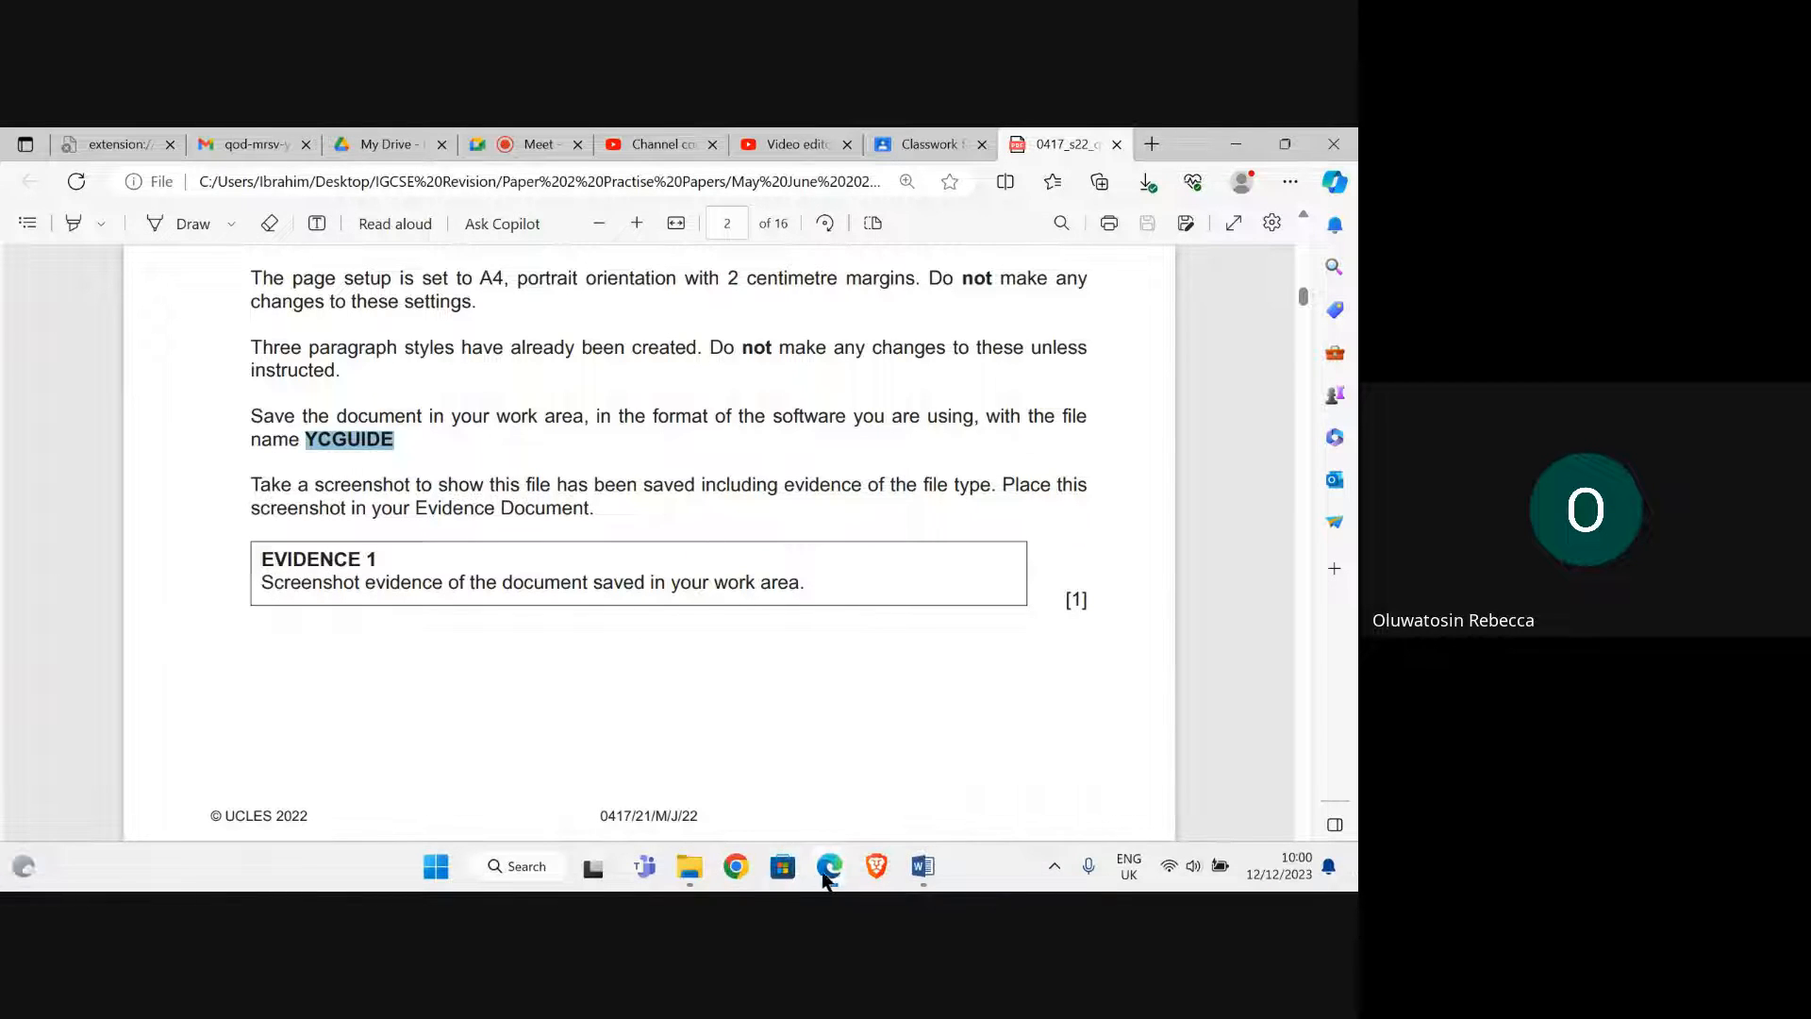
mouse_move(690, 866)
left_click(666, 823)
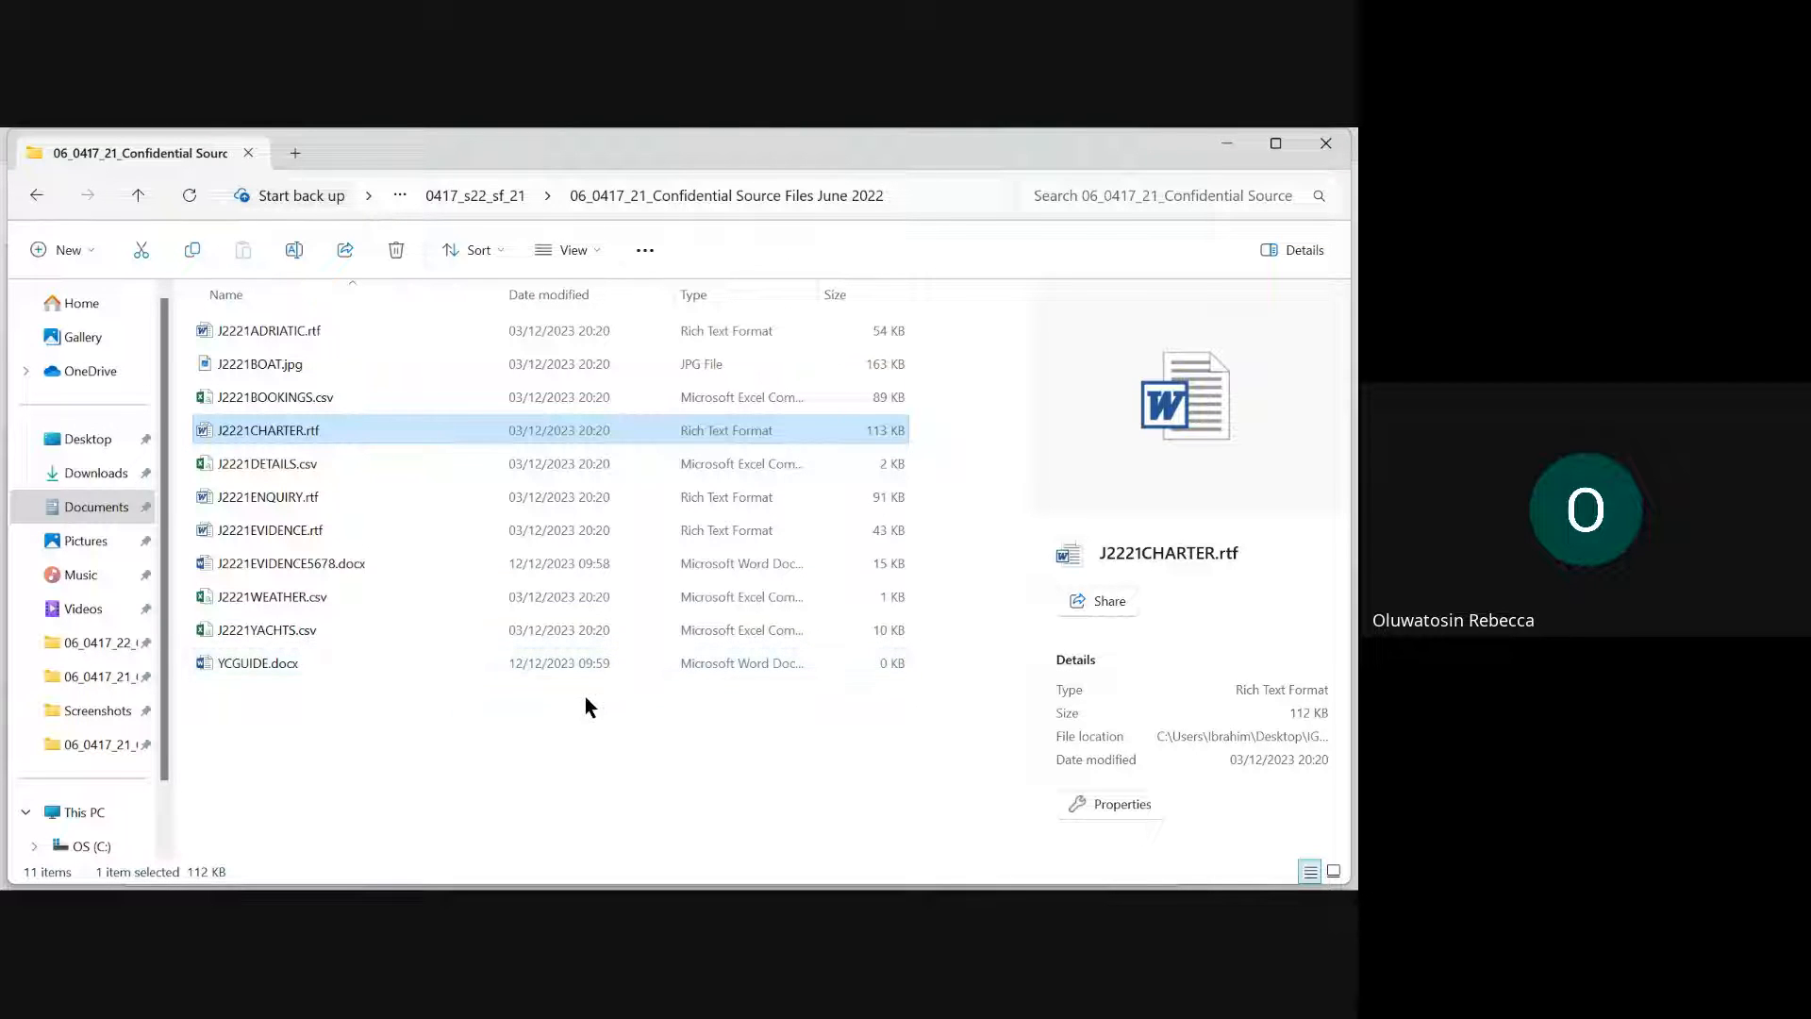
Open Snipping Tool and capture a rectangular snip of the last file rows including YCGUIDE.docx, with name, date, type and size
mouse_move(831, 886)
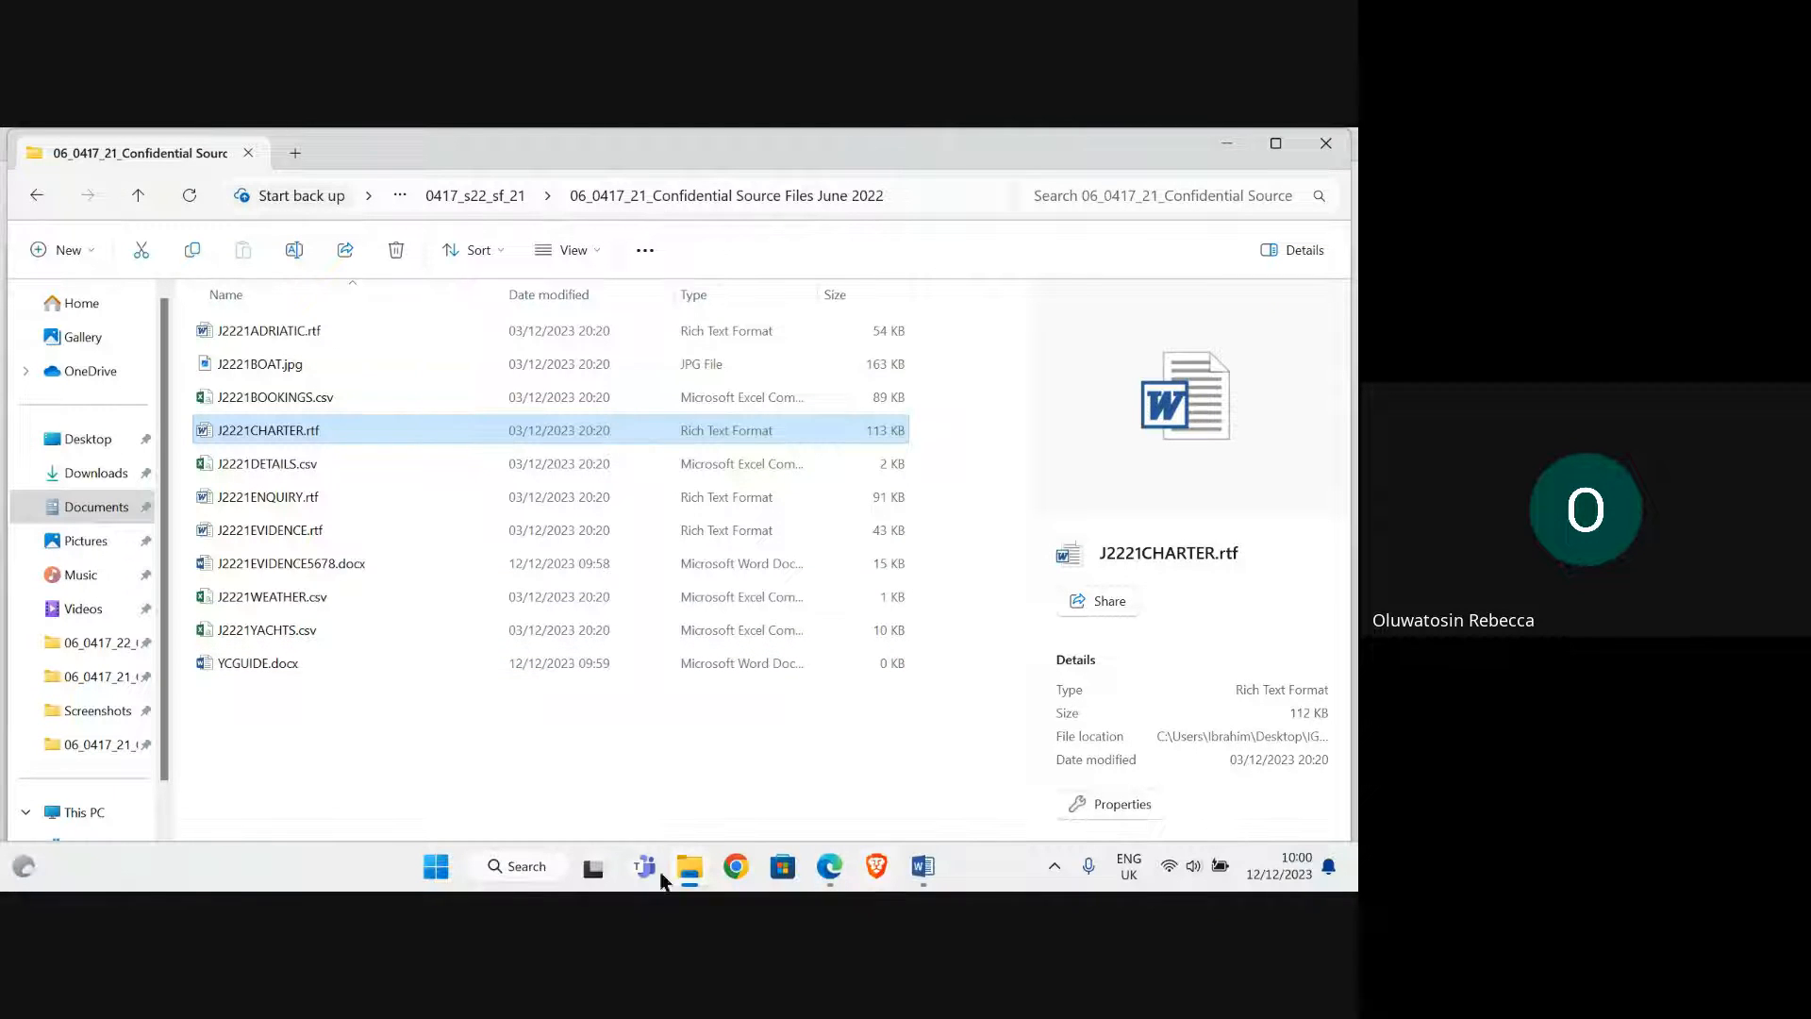
left_click(516, 866)
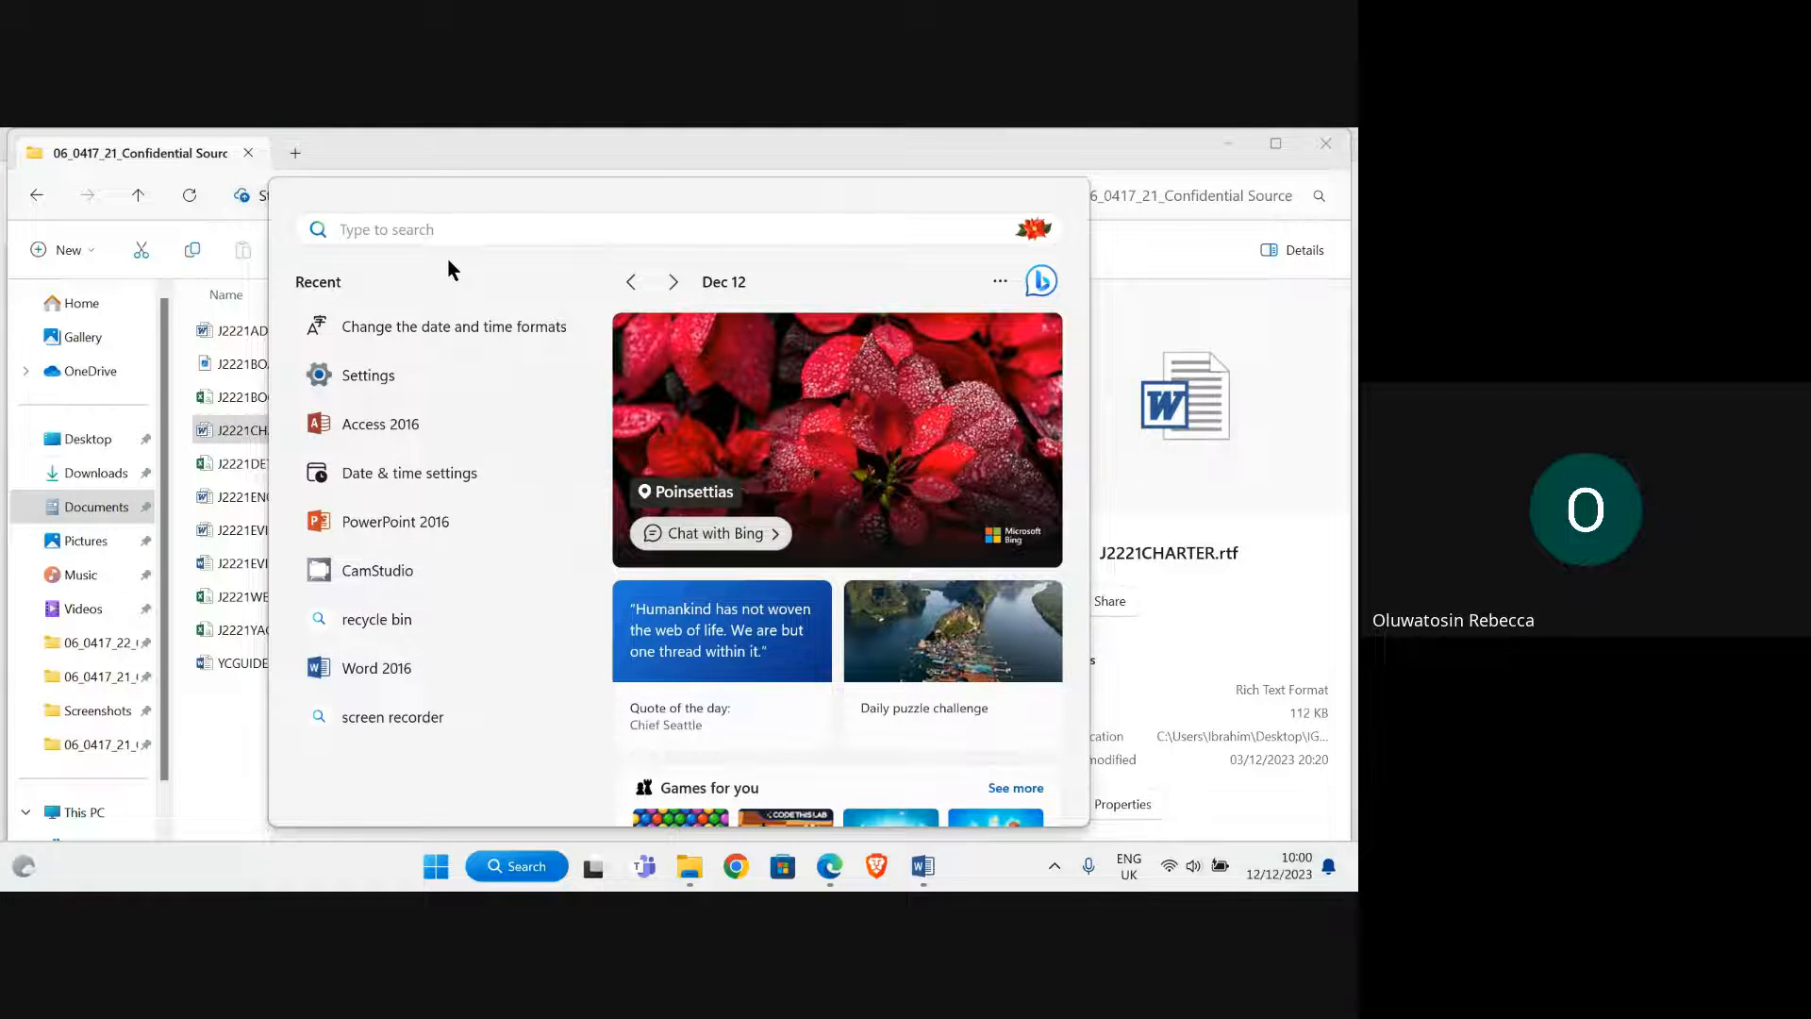
type("sn")
left_click(395, 389)
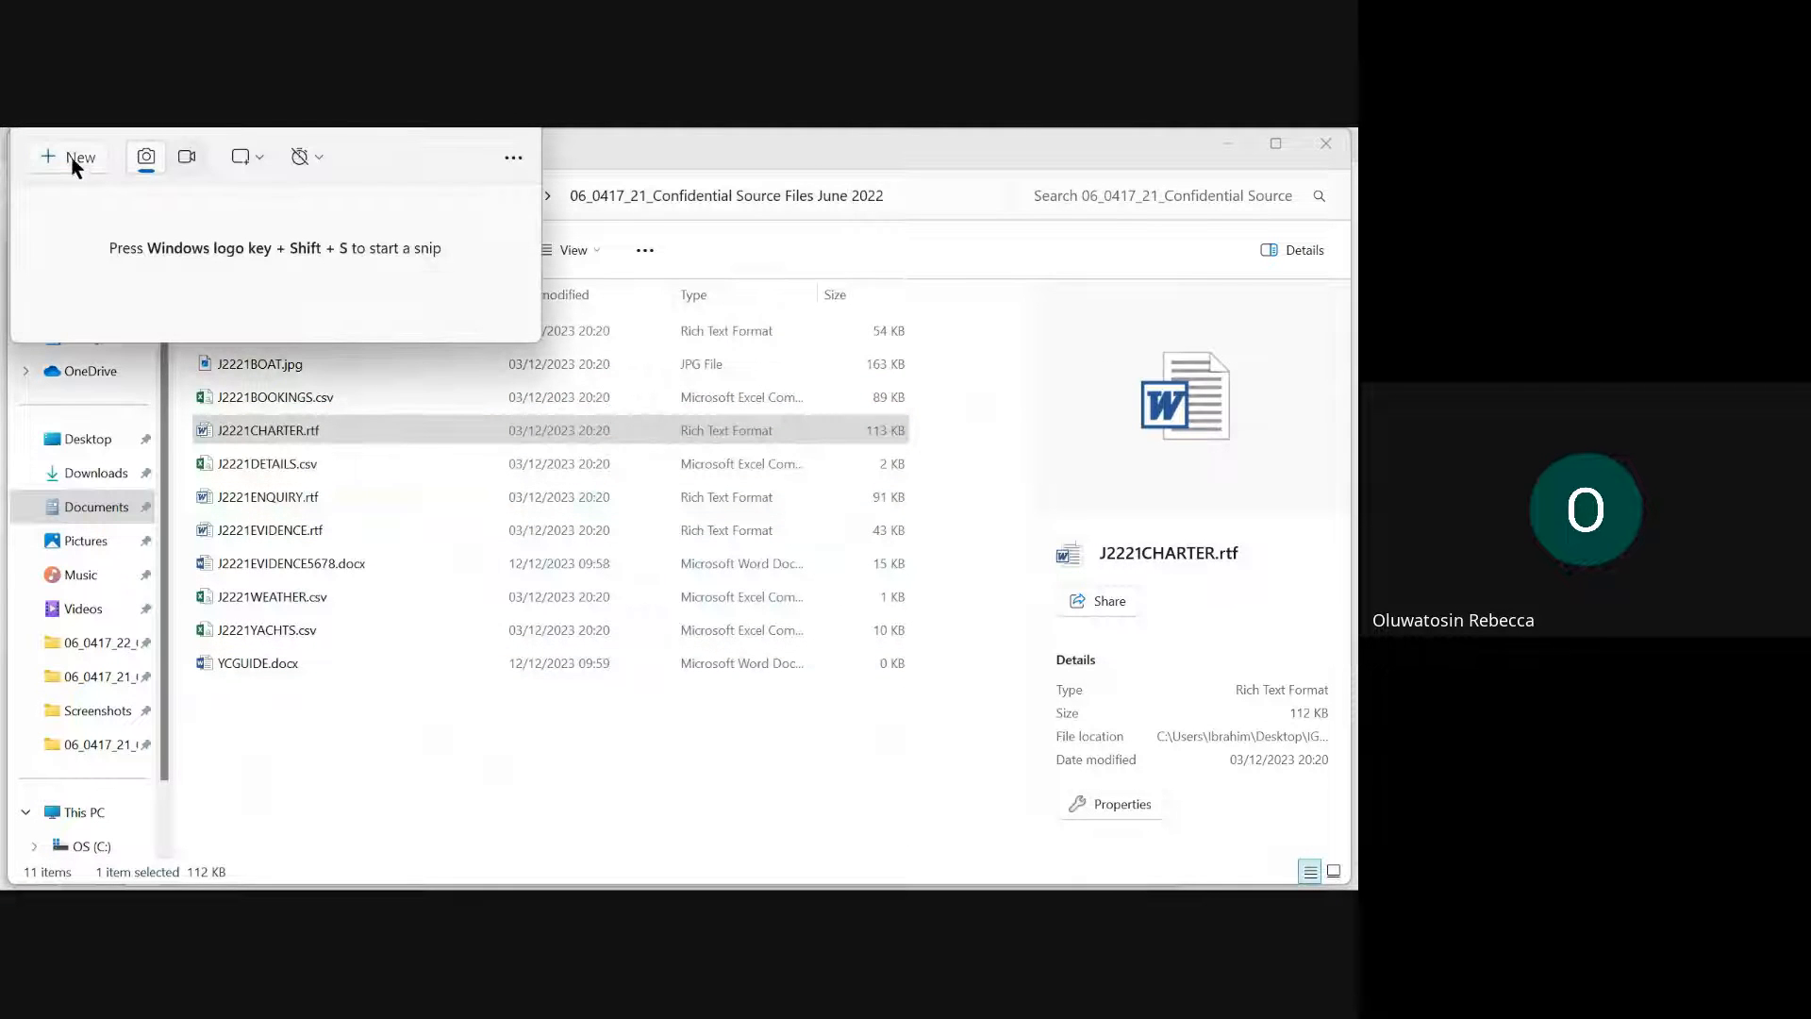
left_click(74, 160)
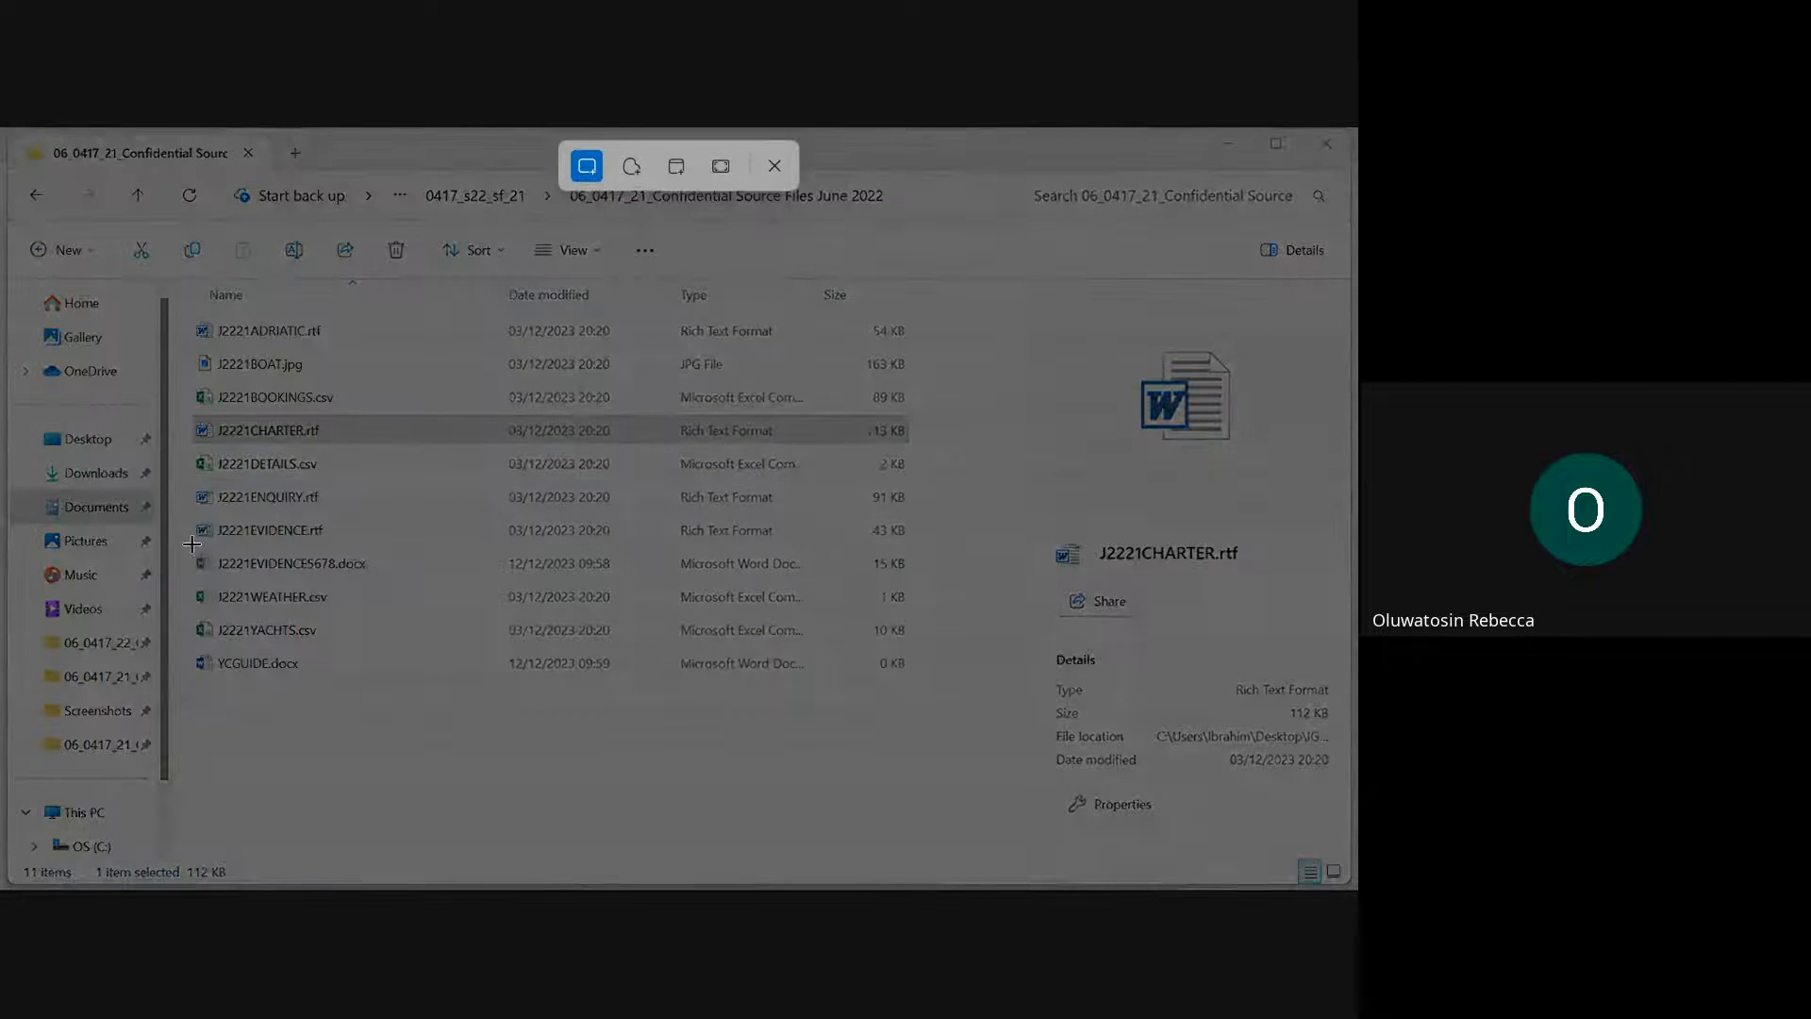
left_click_drag(192, 544, 917, 686)
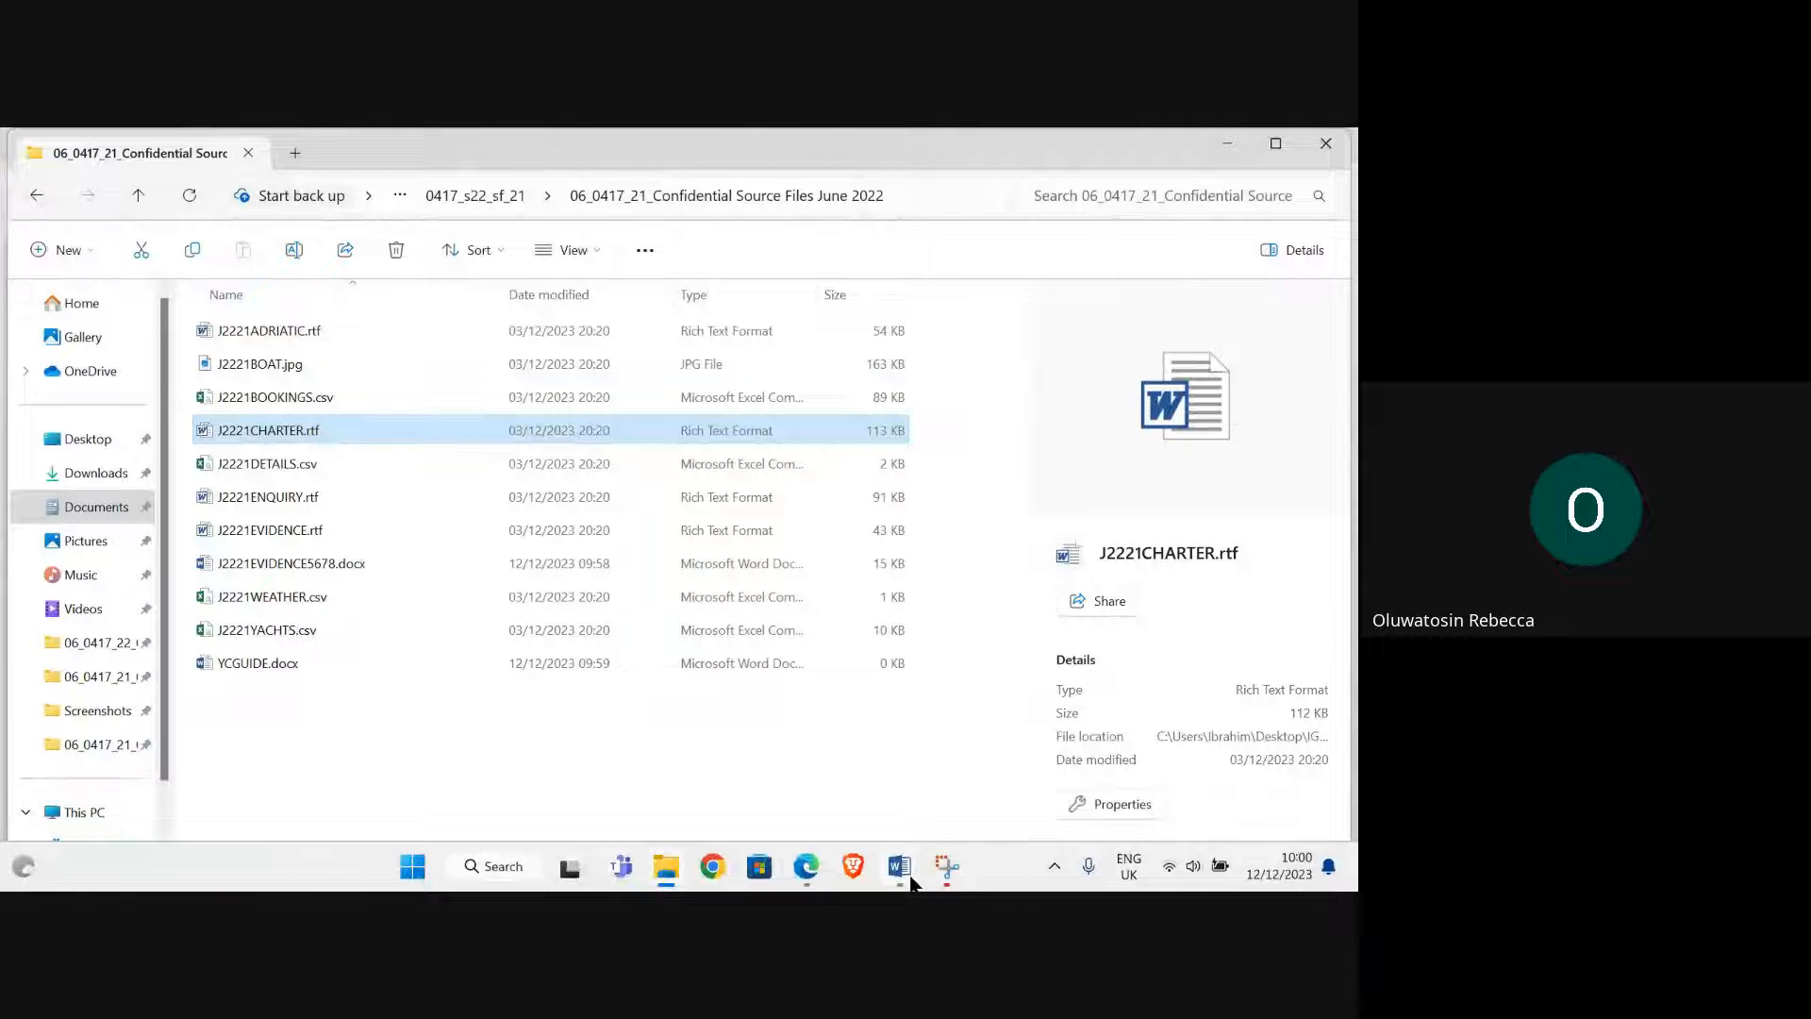
Switch to the Evidence Document in Word and paste the file list screenshot under EVIDENCE 1
mouse_move(906, 877)
left_click(823, 813)
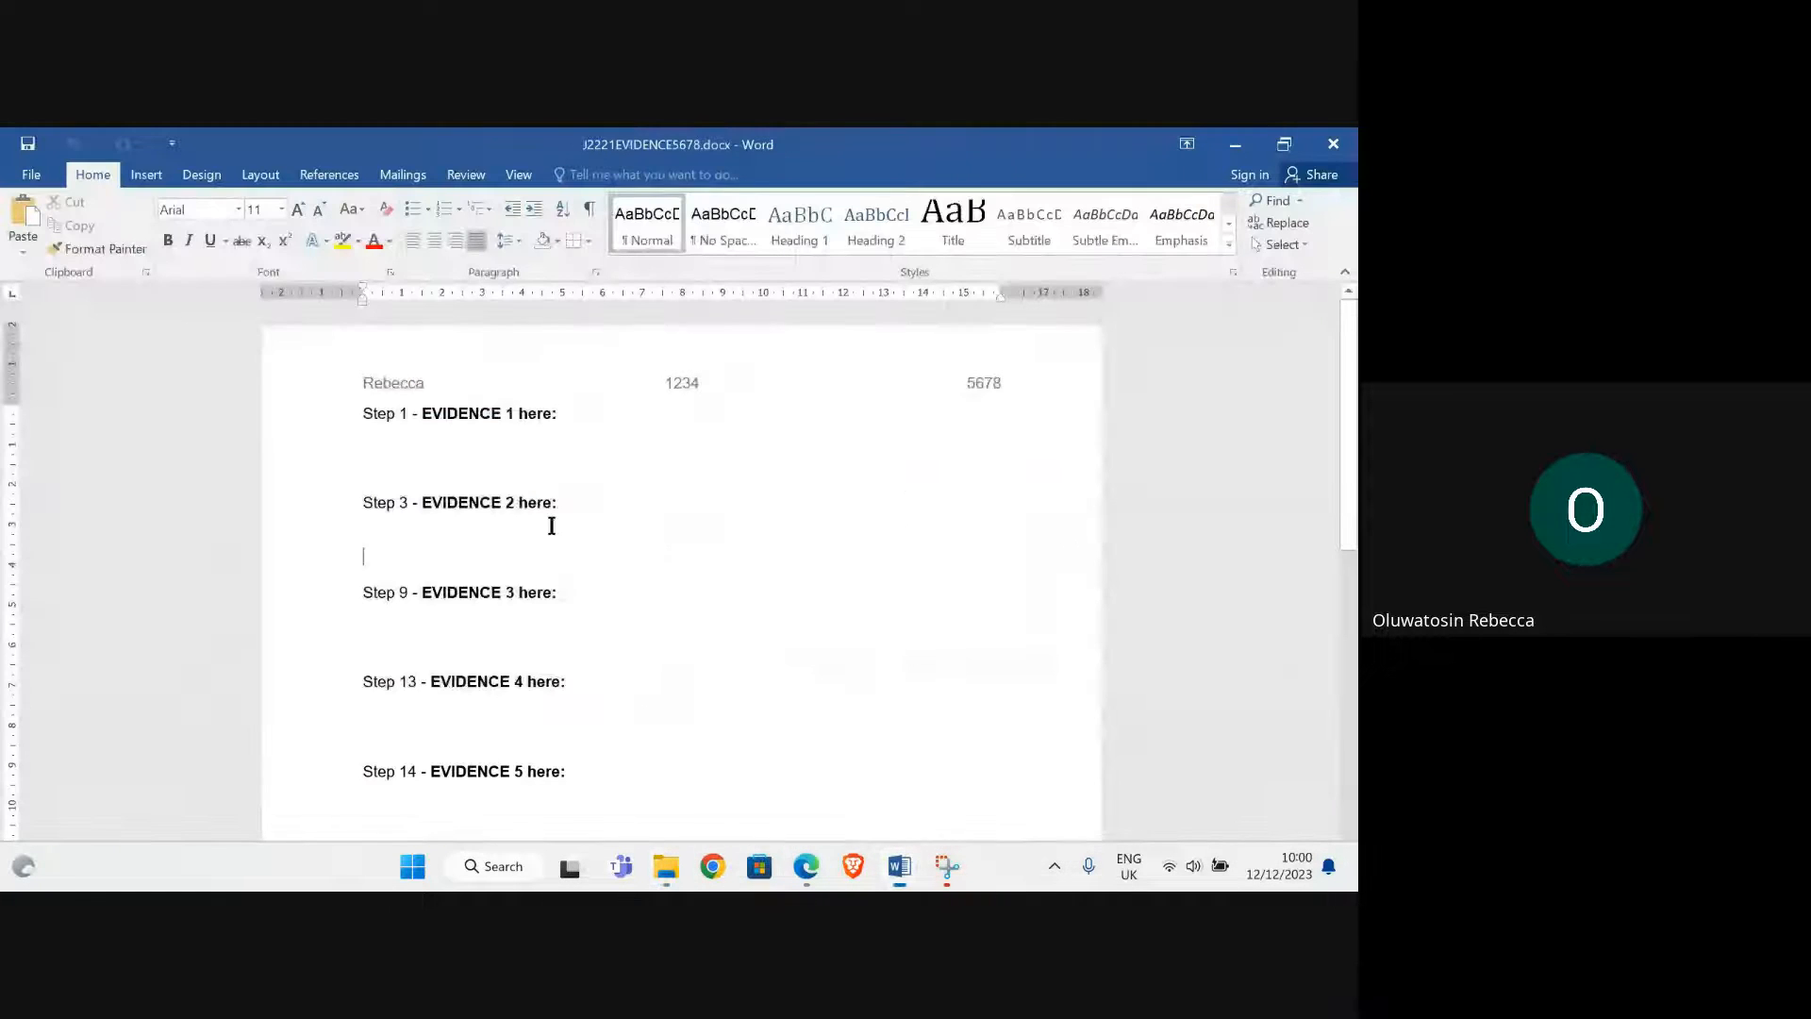
left_click(470, 460)
key("ctrl+v")
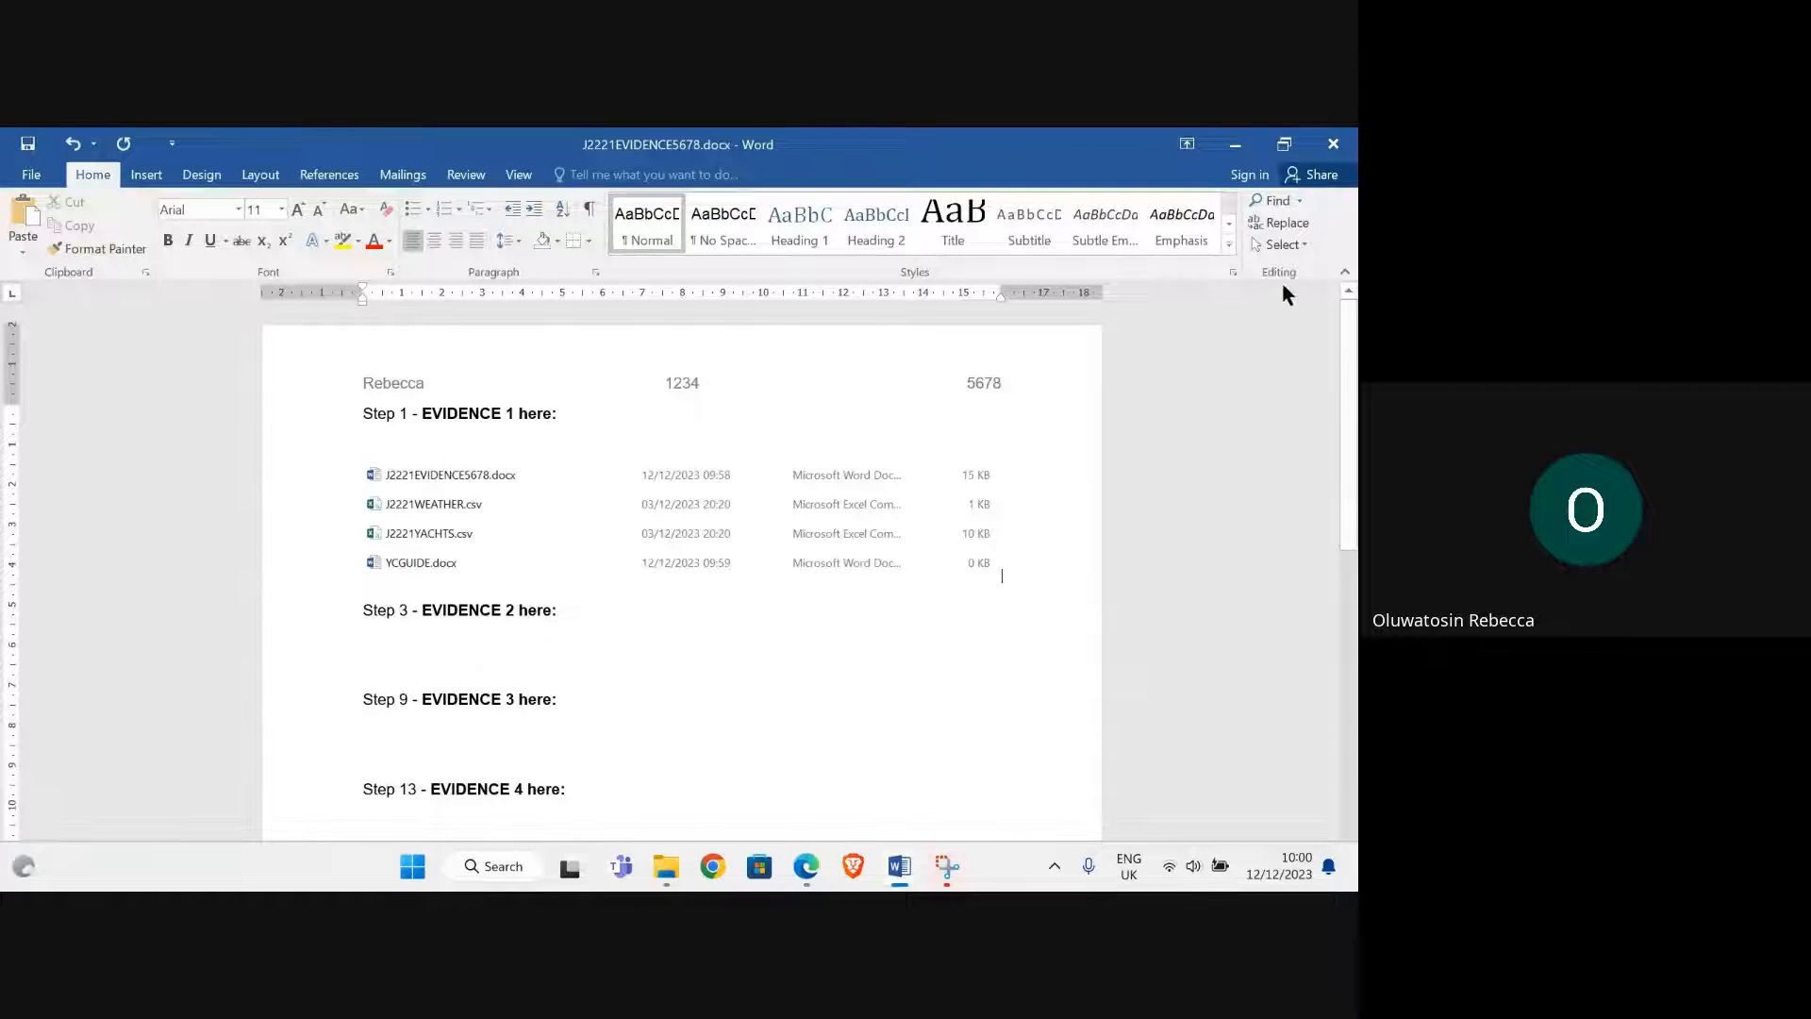
Return to the exam paper in Edge and copy the header text Tawara Adriatic Charters from step 2
left_click(1236, 144)
left_click(1209, 159)
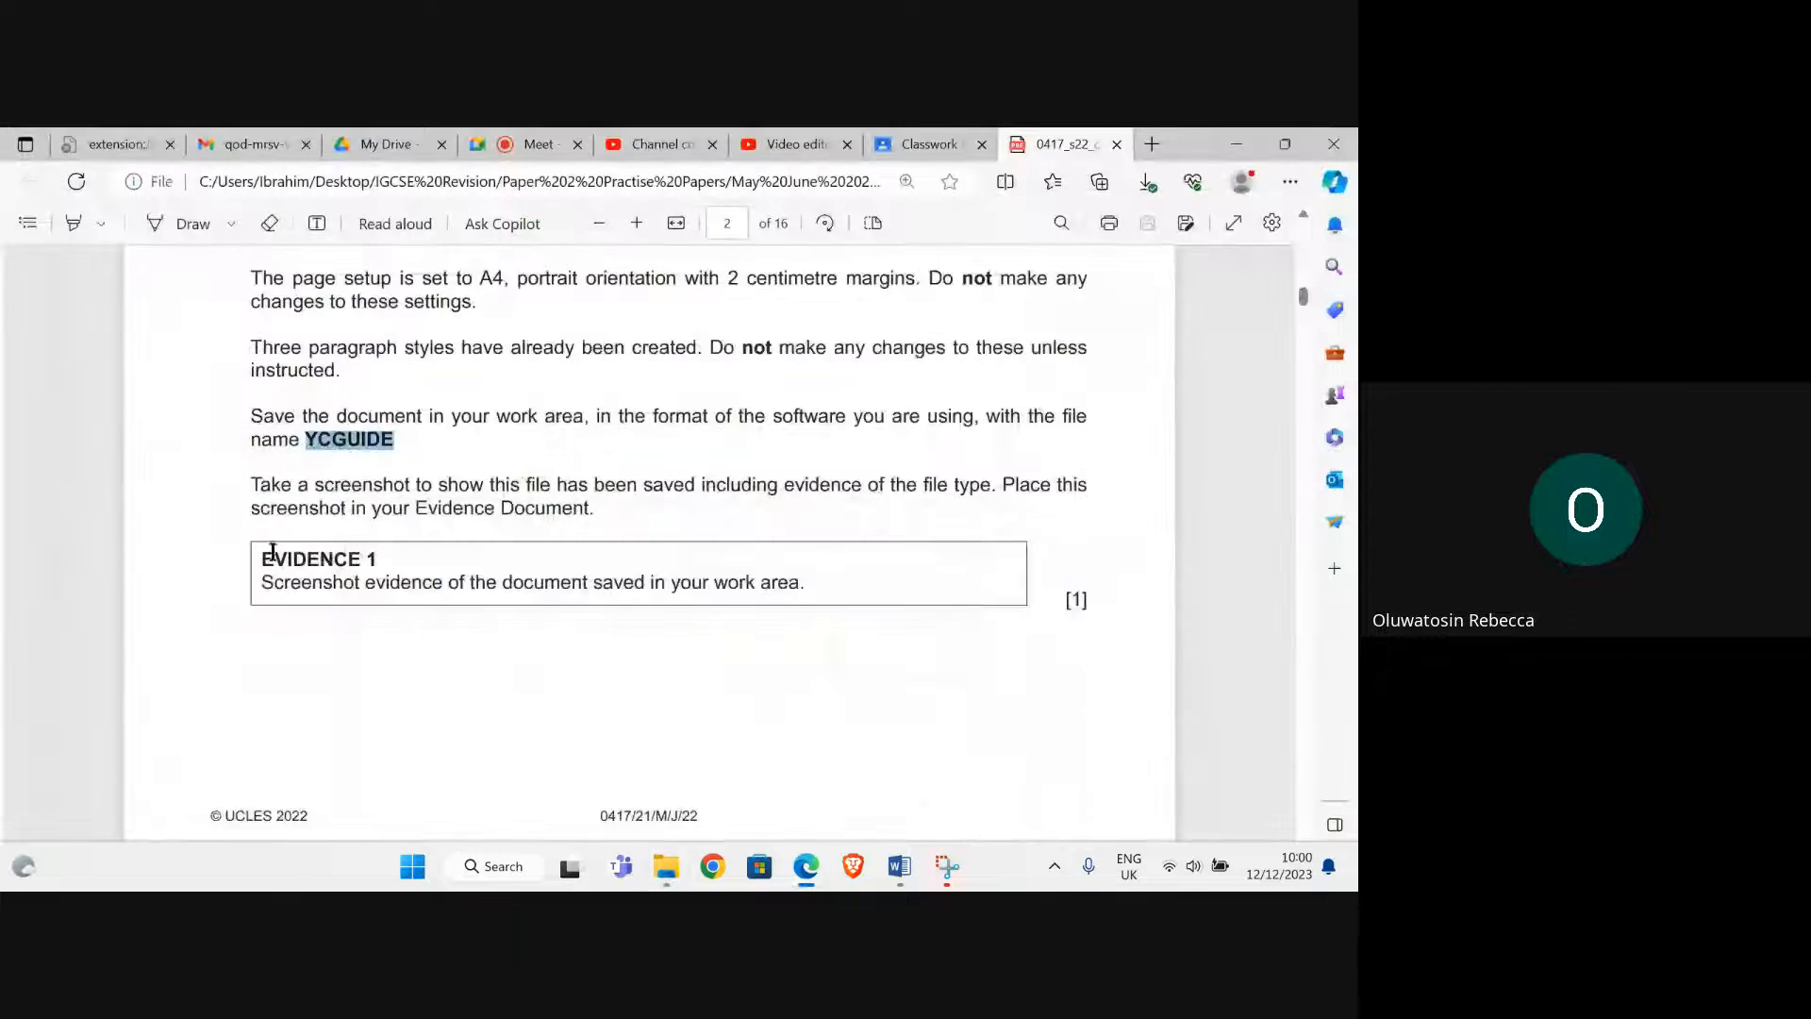
scroll(517, 527, "down", 6)
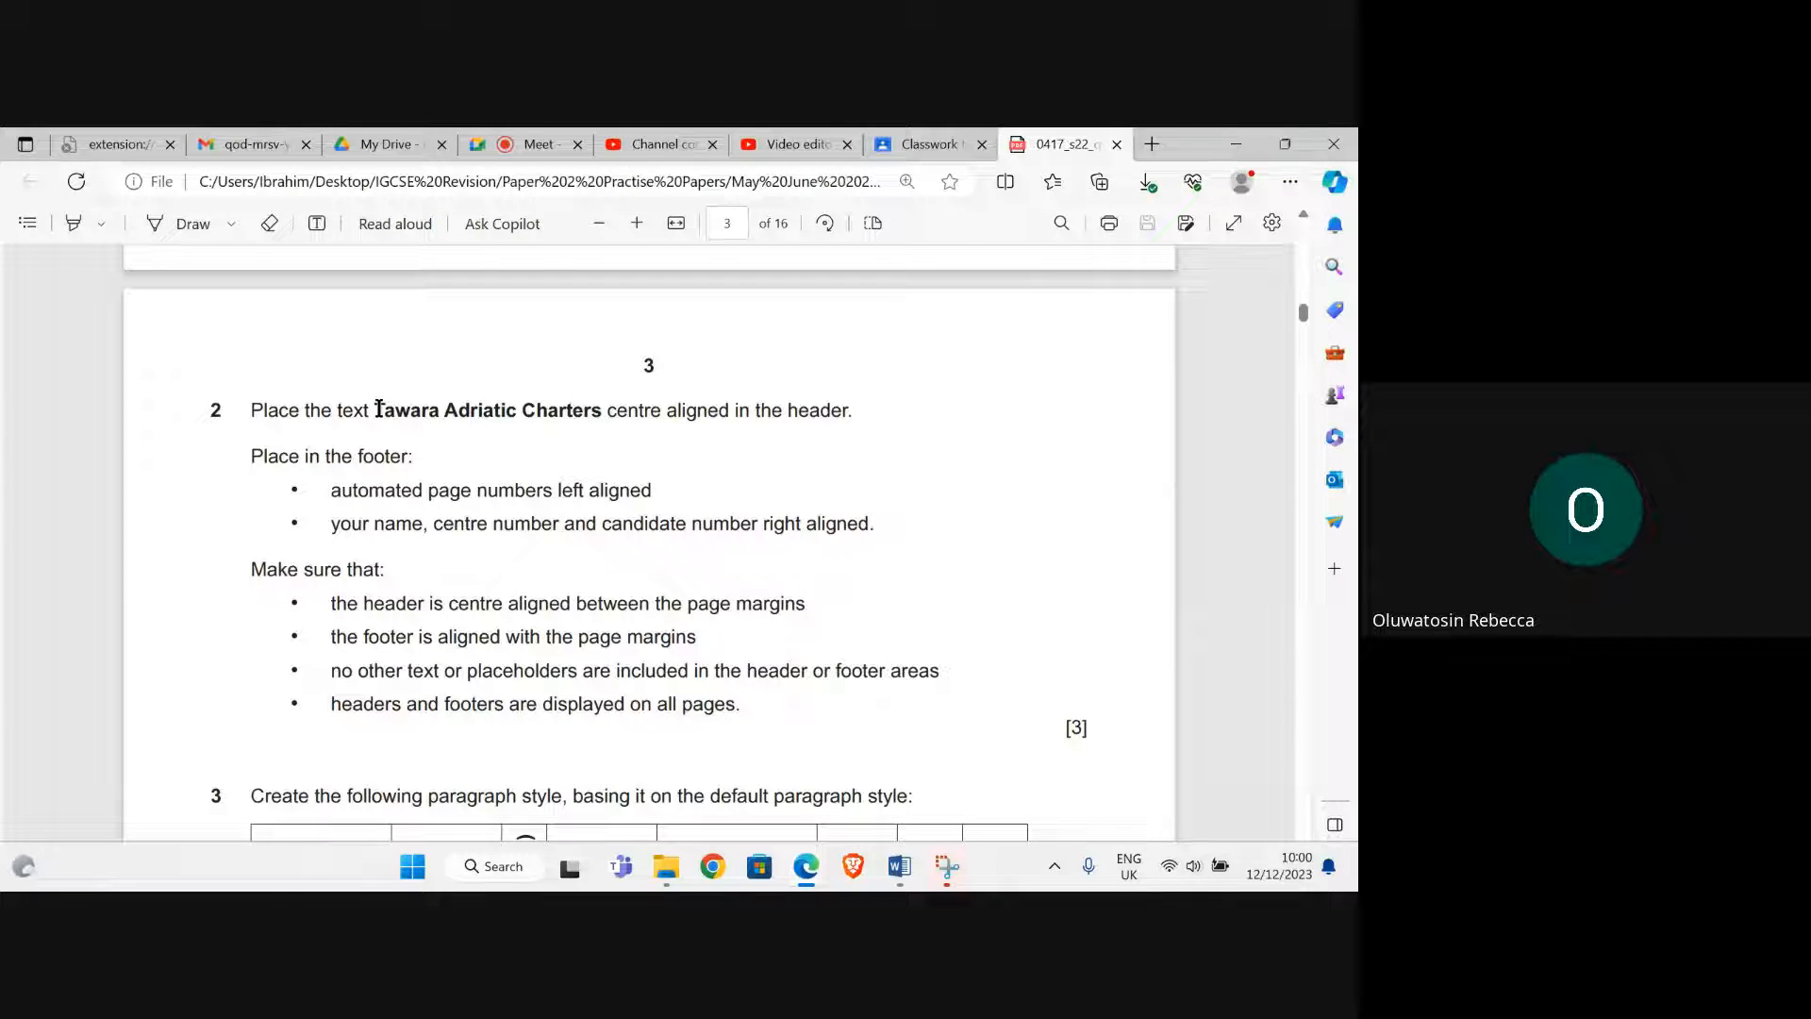
left_click_drag(376, 410, 586, 409)
right_click(586, 410)
left_click(698, 500)
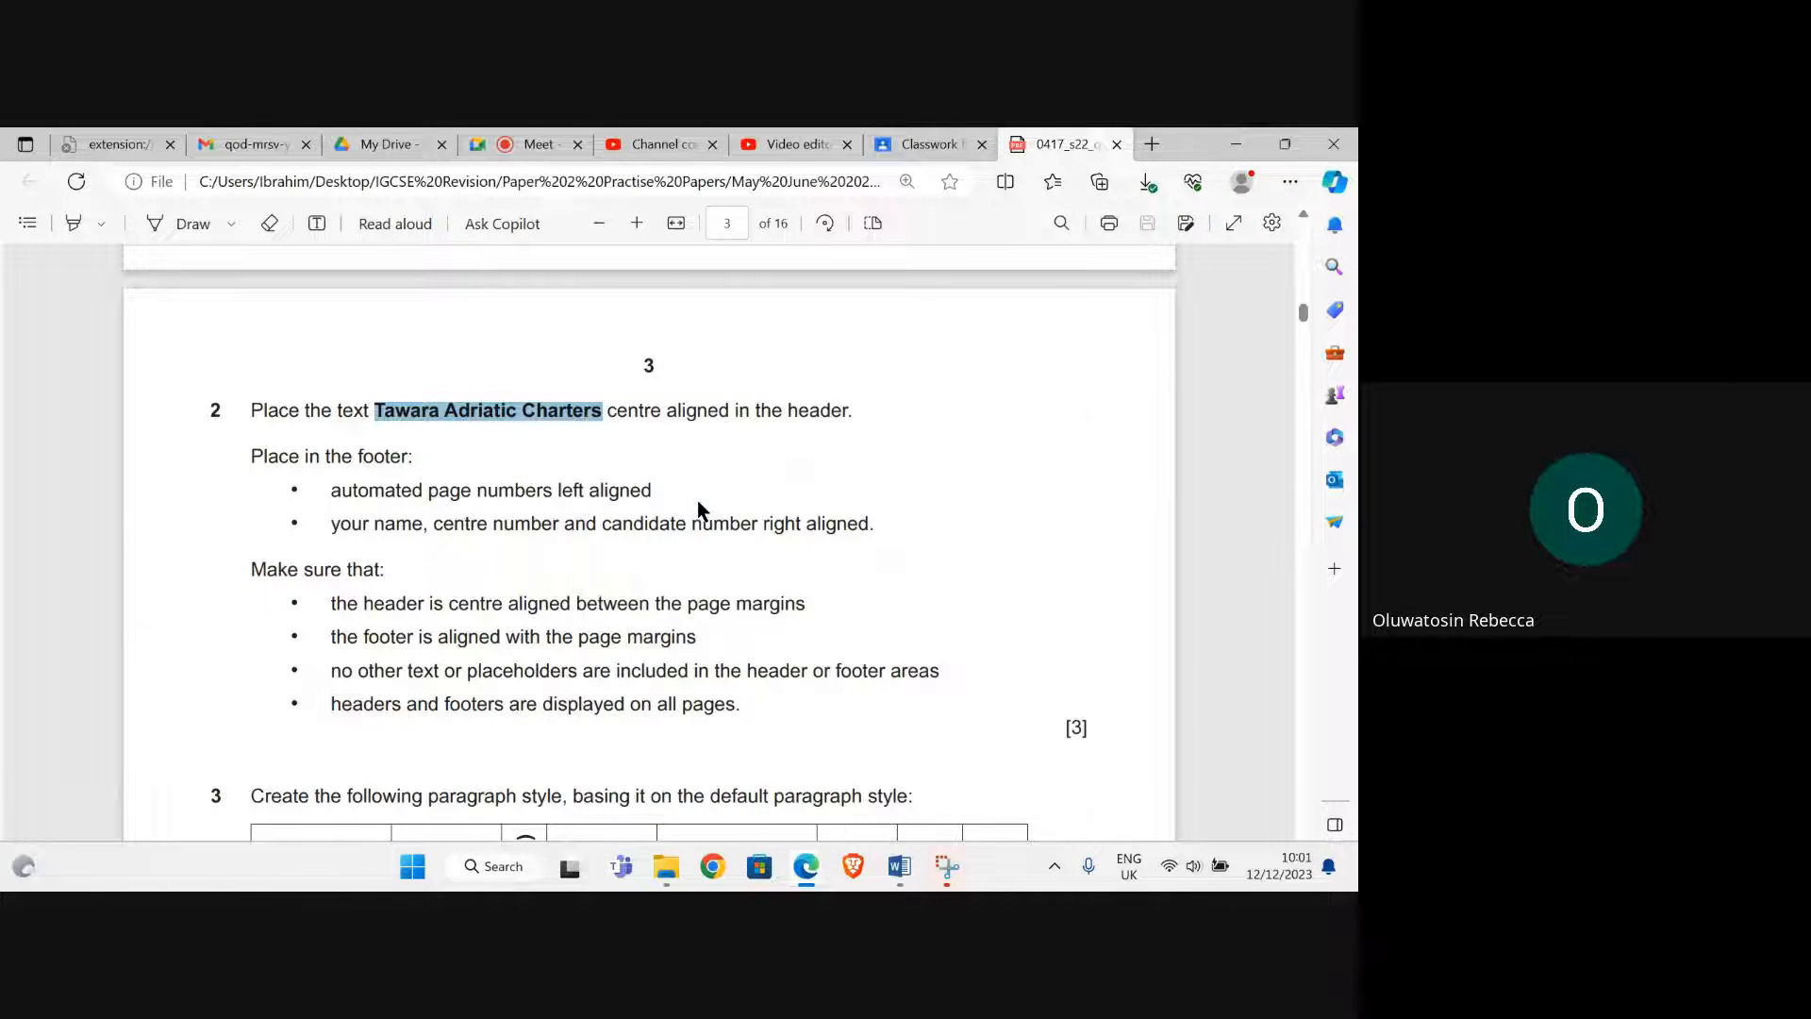
In YCGUIDE.docx in Word, insert a Blank (Three Columns) header and paste Tawara Adriatic Charters into its centre placeholder
mouse_move(899, 866)
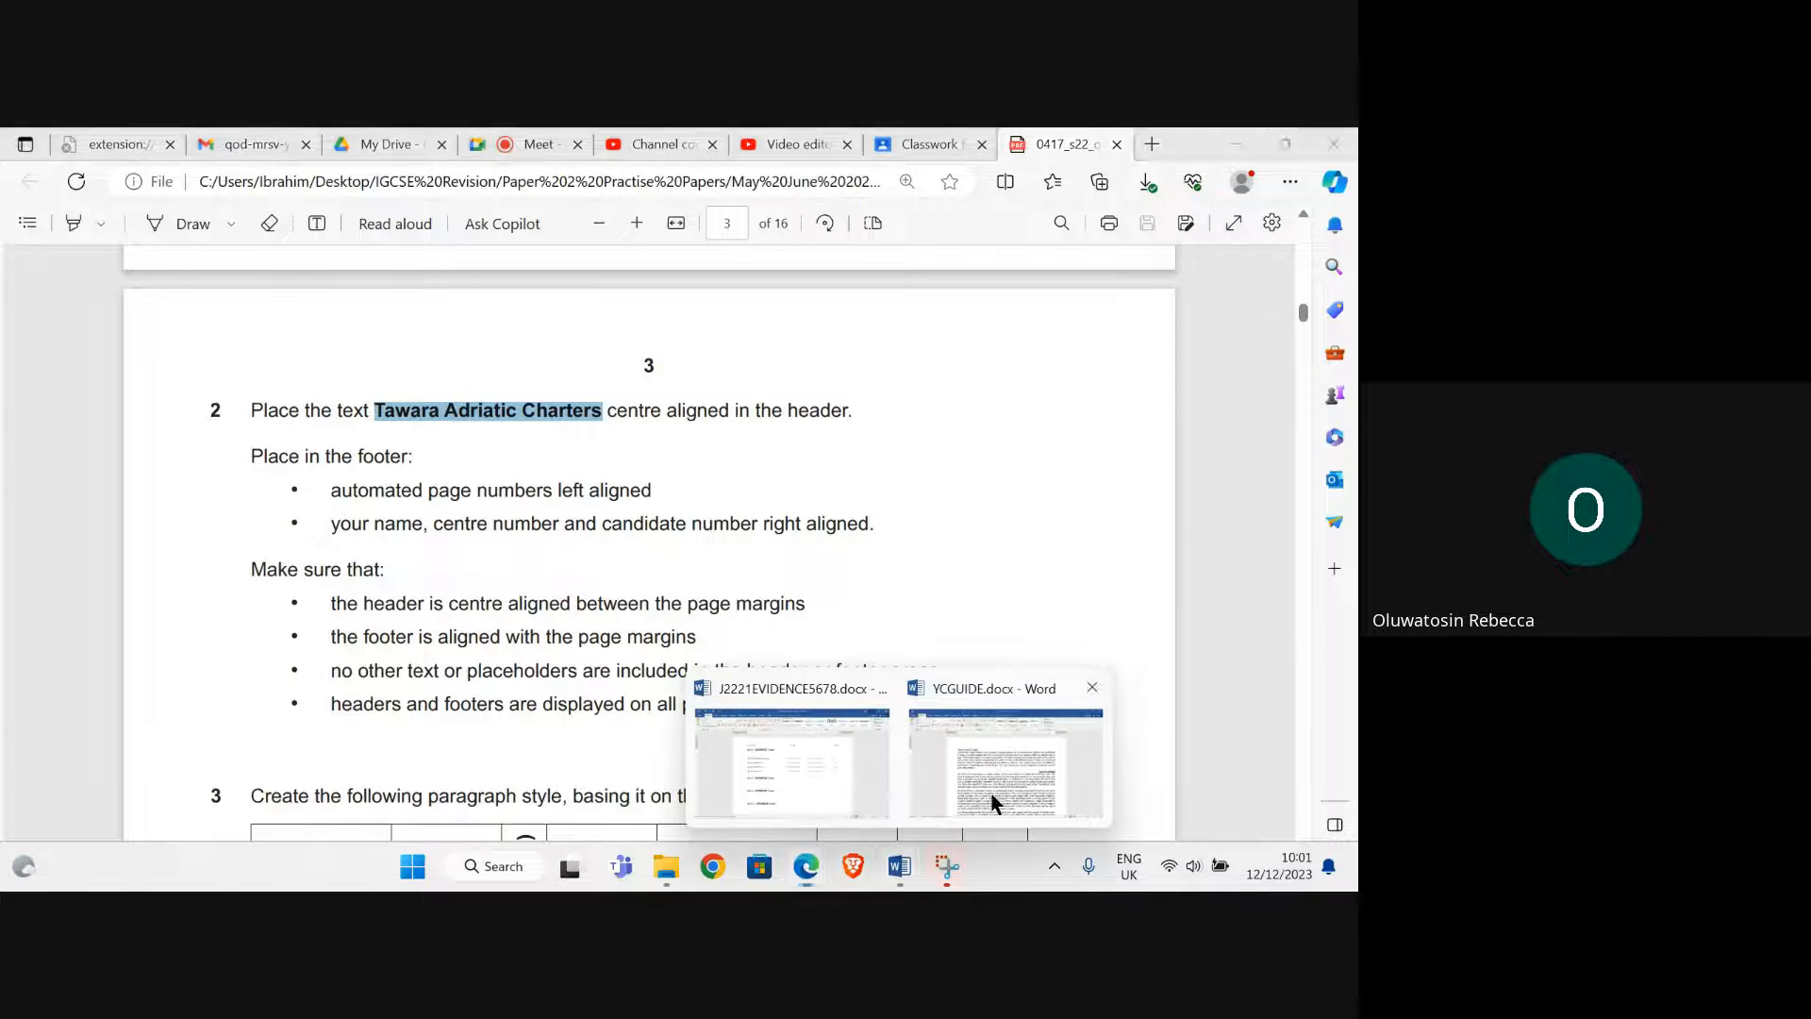
left_click(1000, 755)
left_click(146, 174)
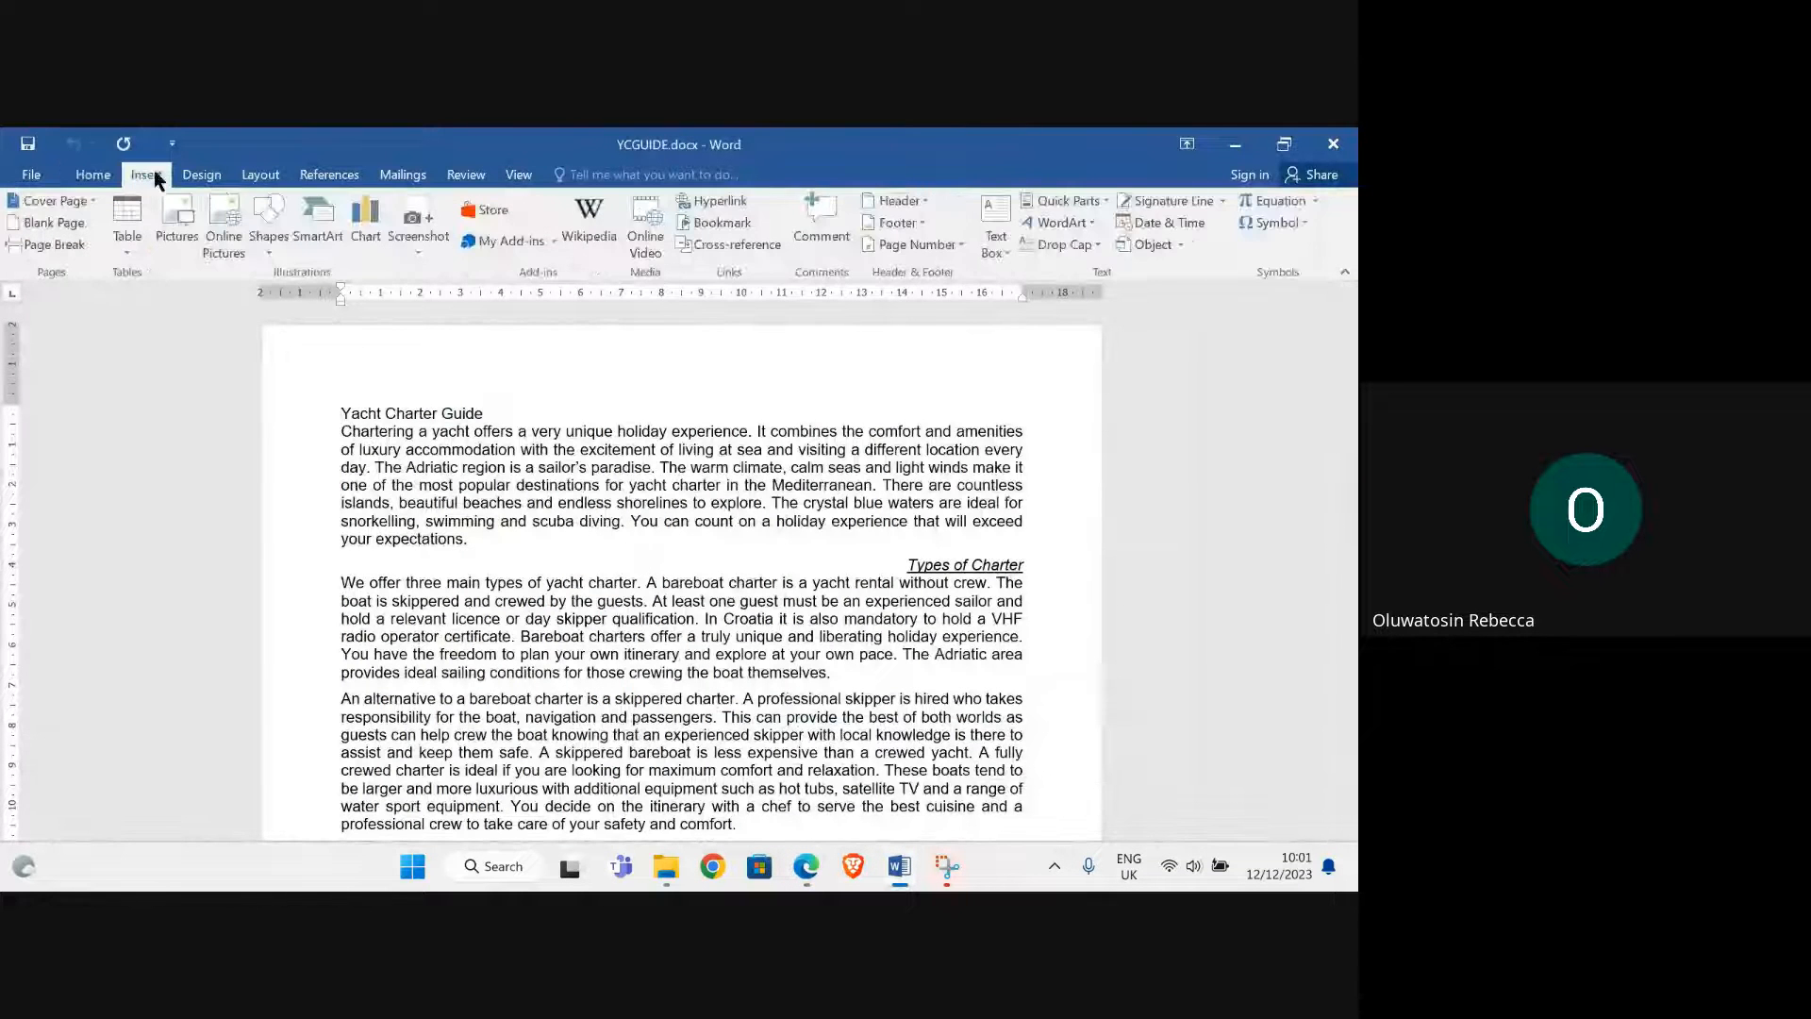
left_click(896, 202)
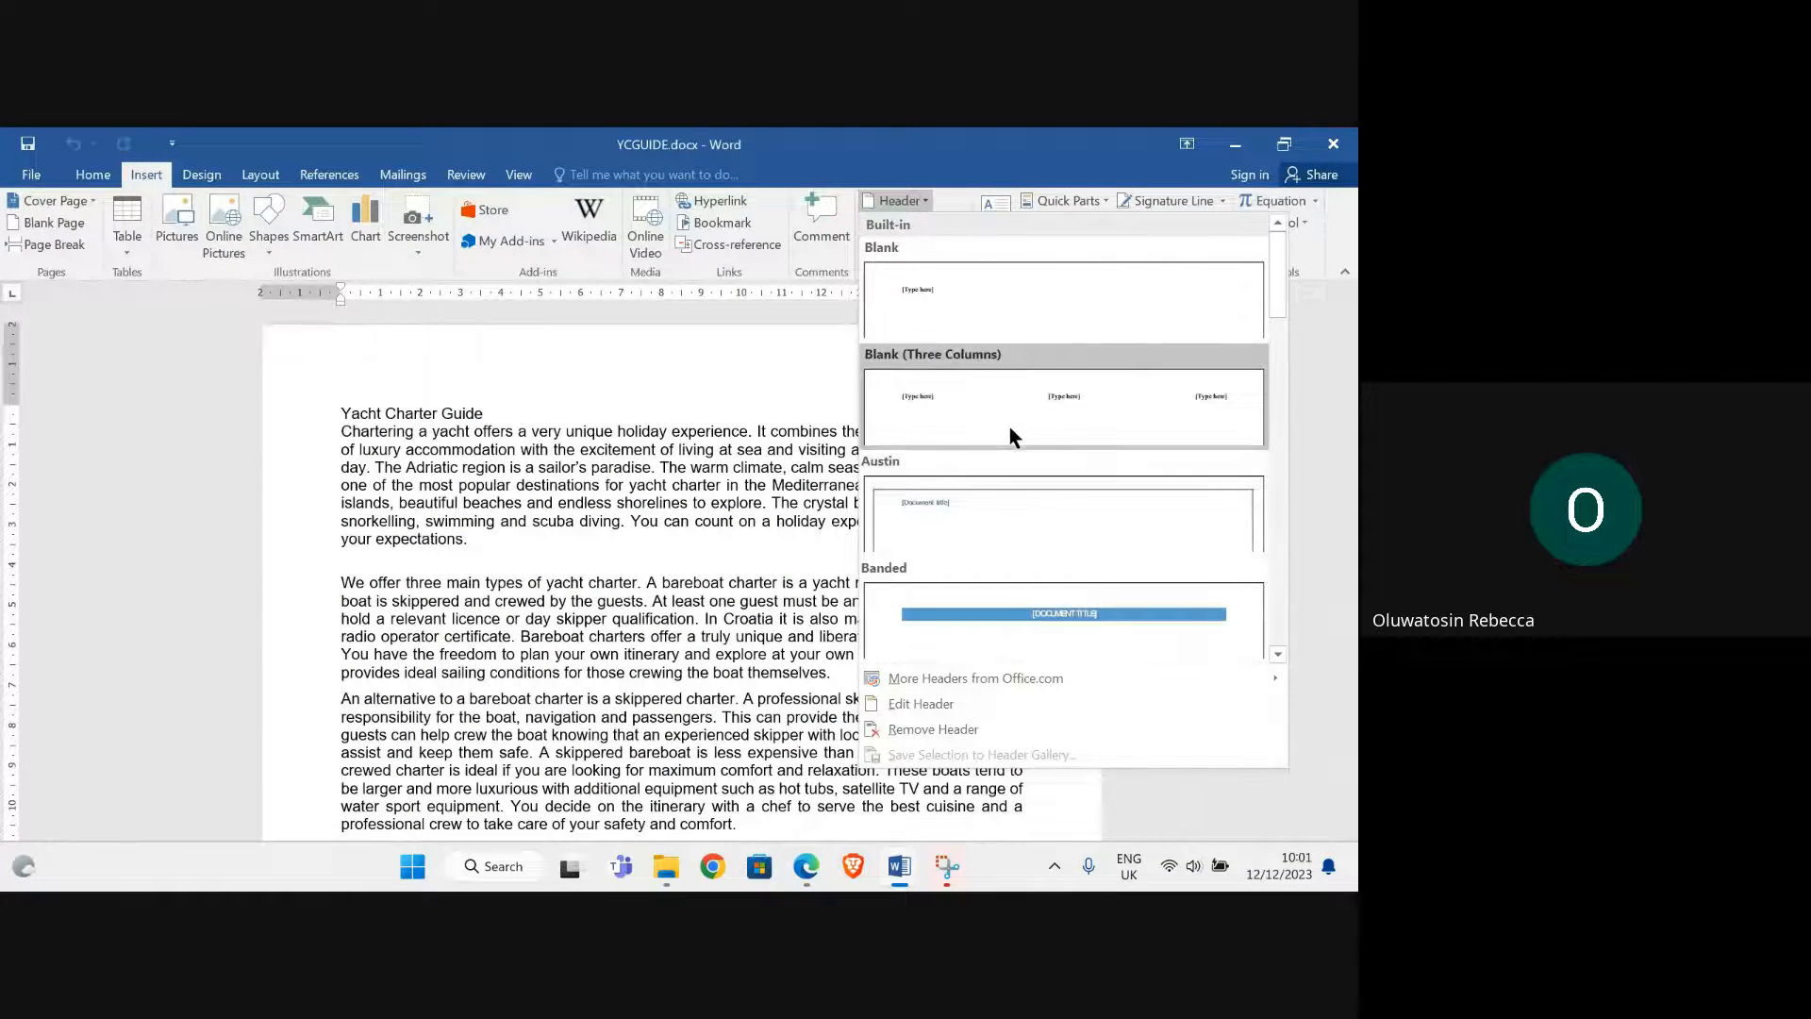
left_click(1010, 426)
mouse_move(806, 866)
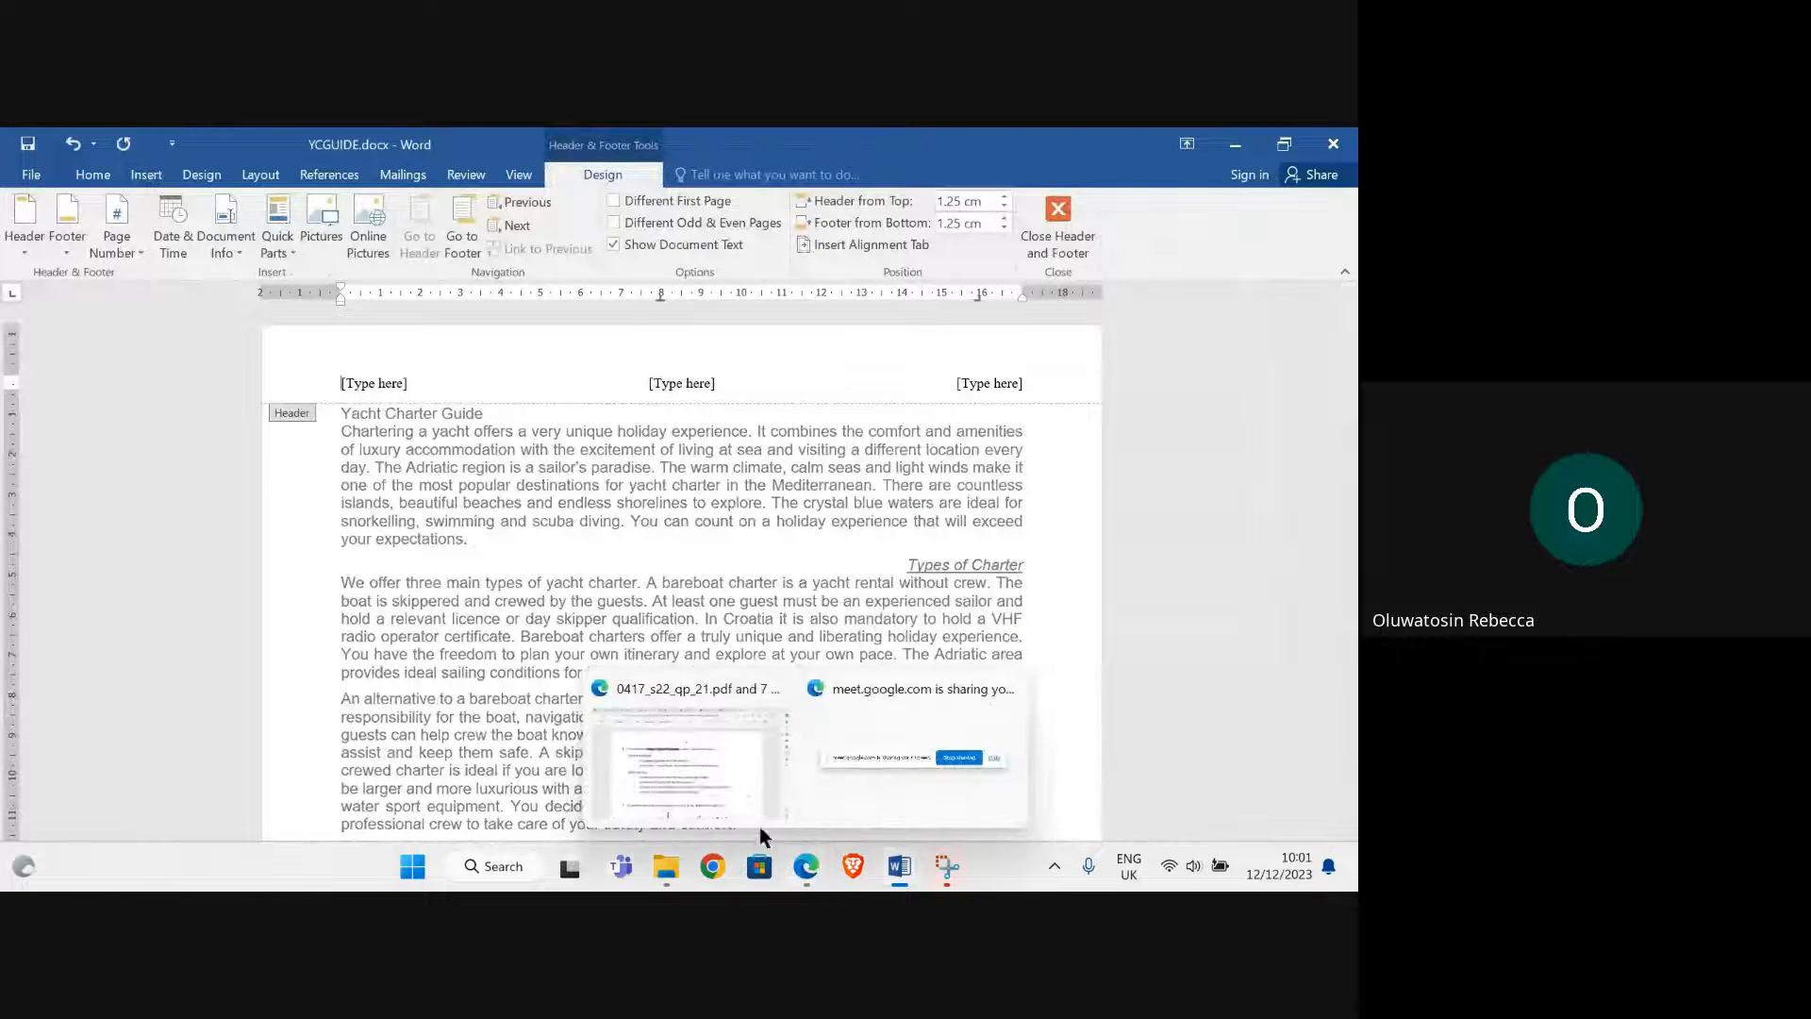
mouse_move(705, 779)
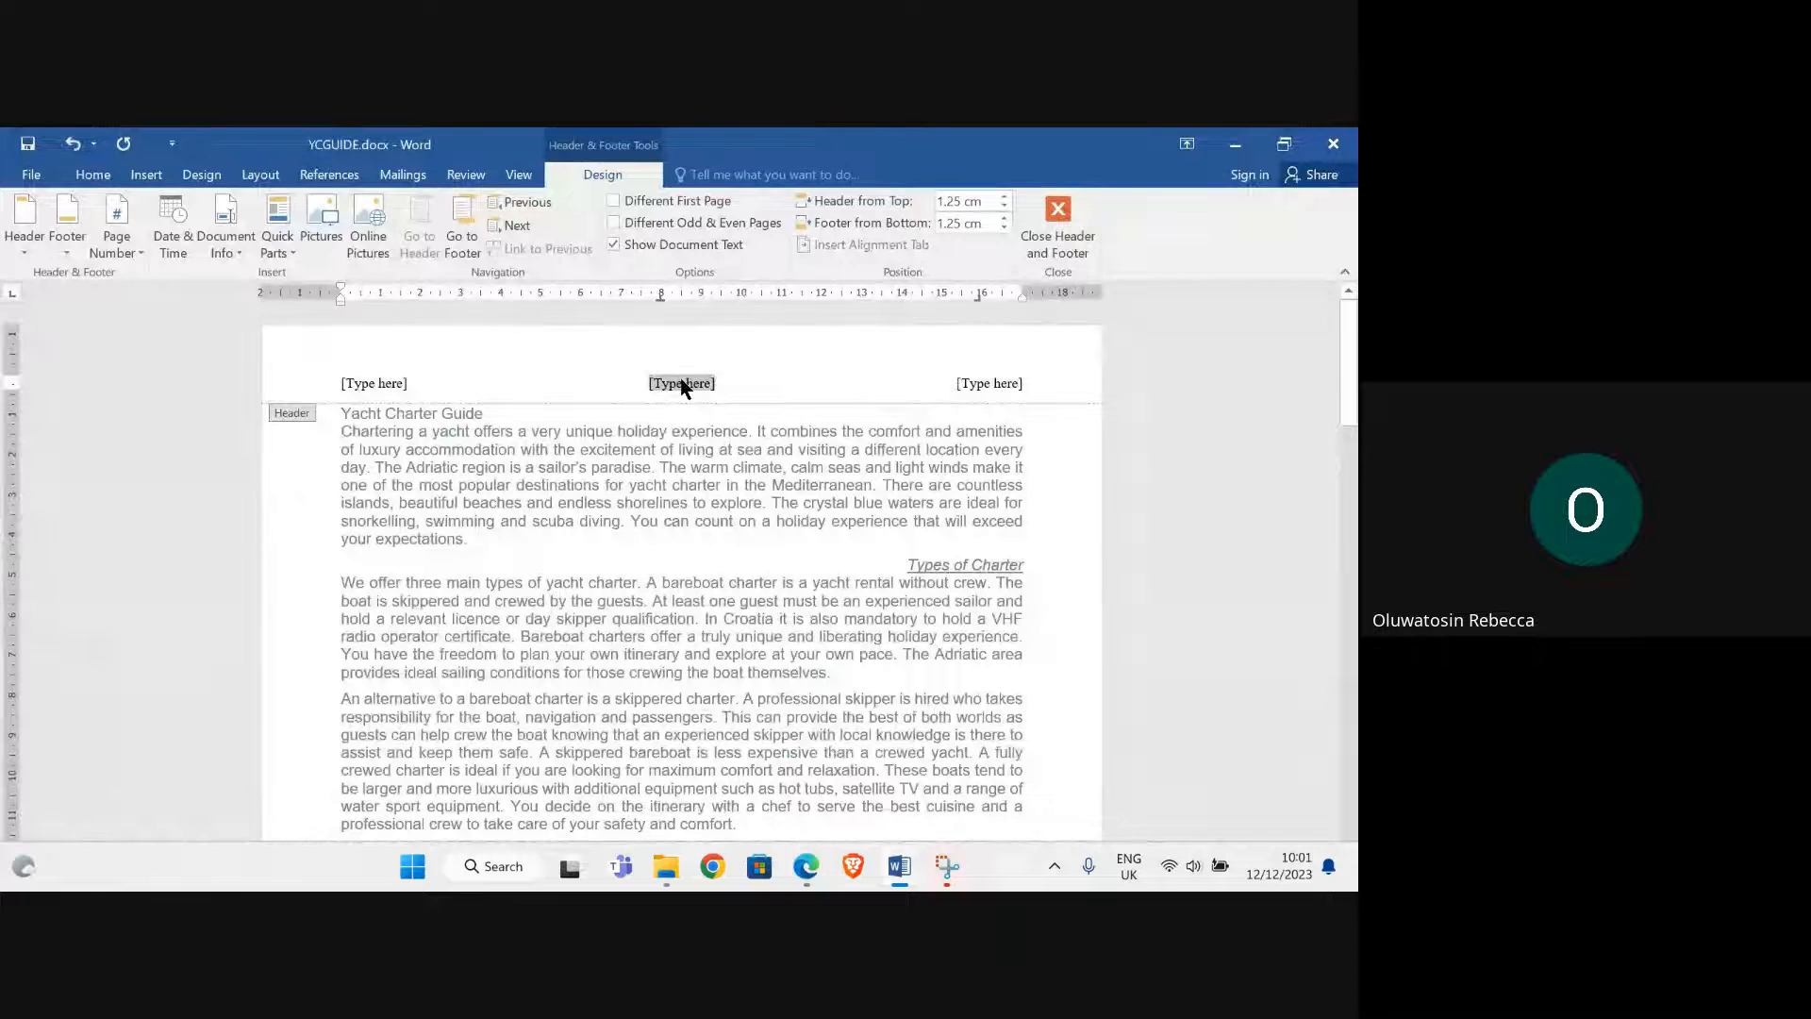
key("ctrl+v")
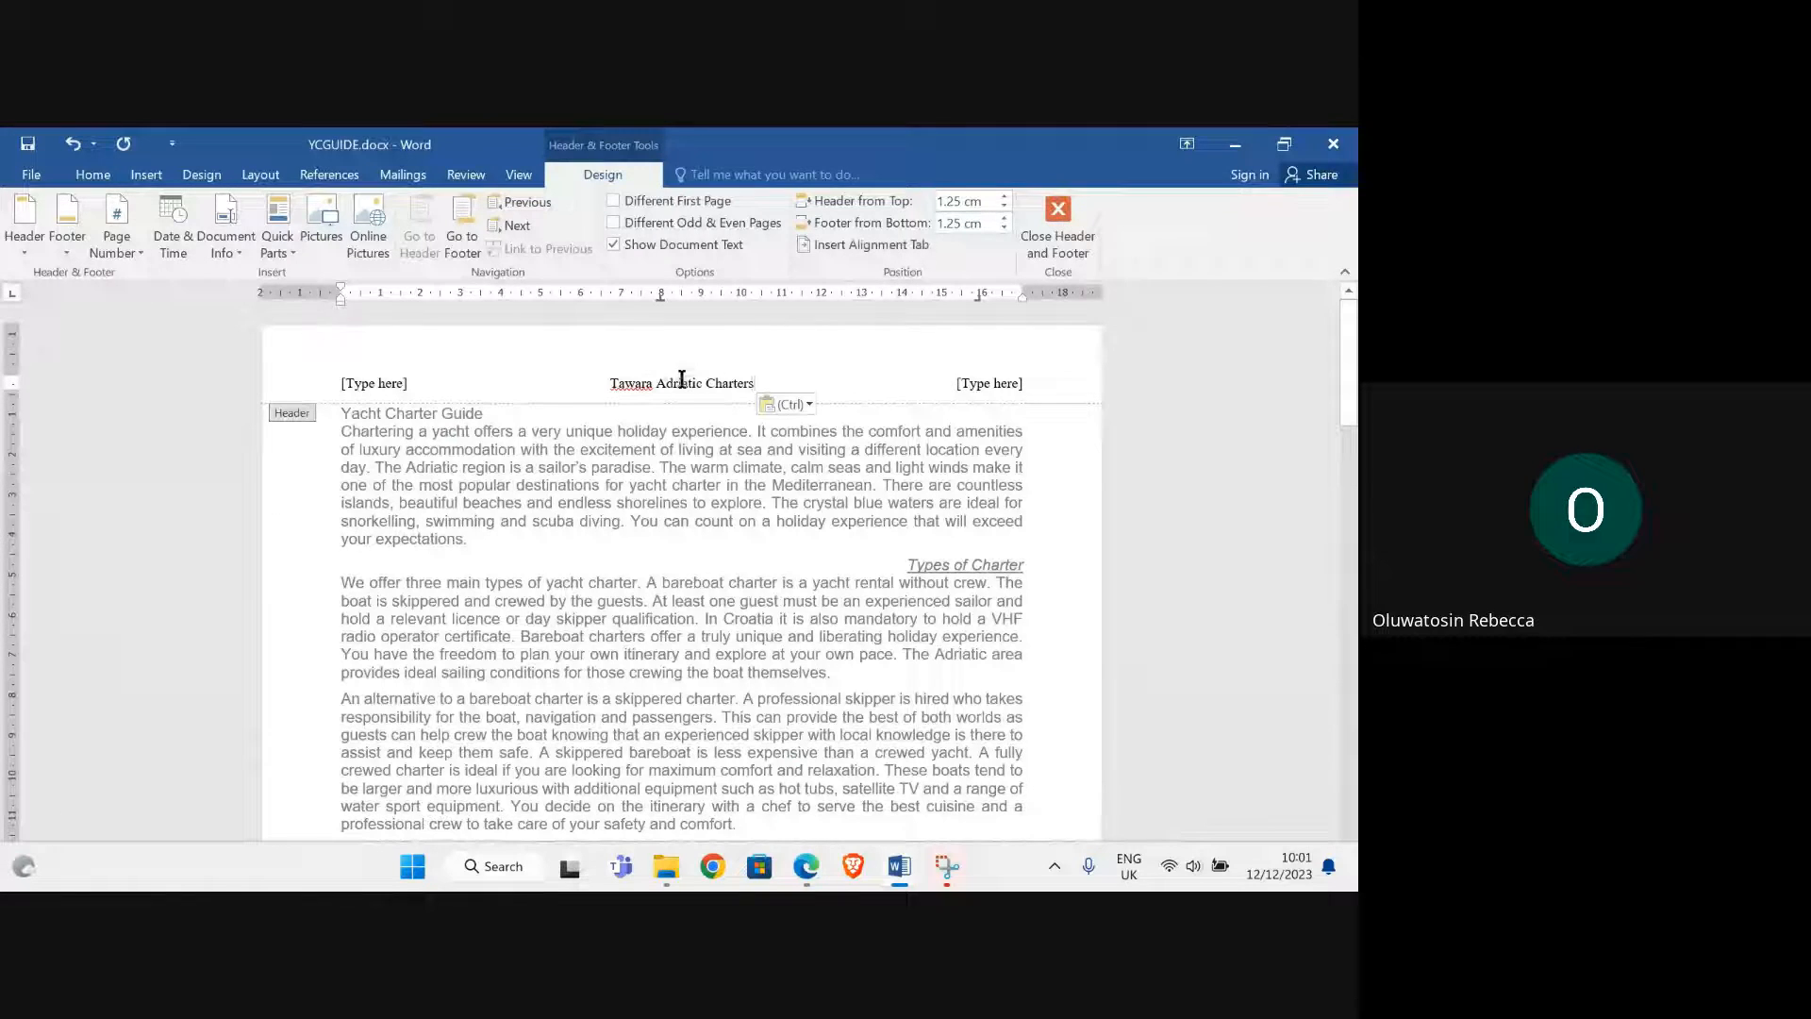
Delete the unused right and left header placeholders and return to the document body
left_click(990, 387)
key("Delete")
left_click(375, 386)
key("Delete")
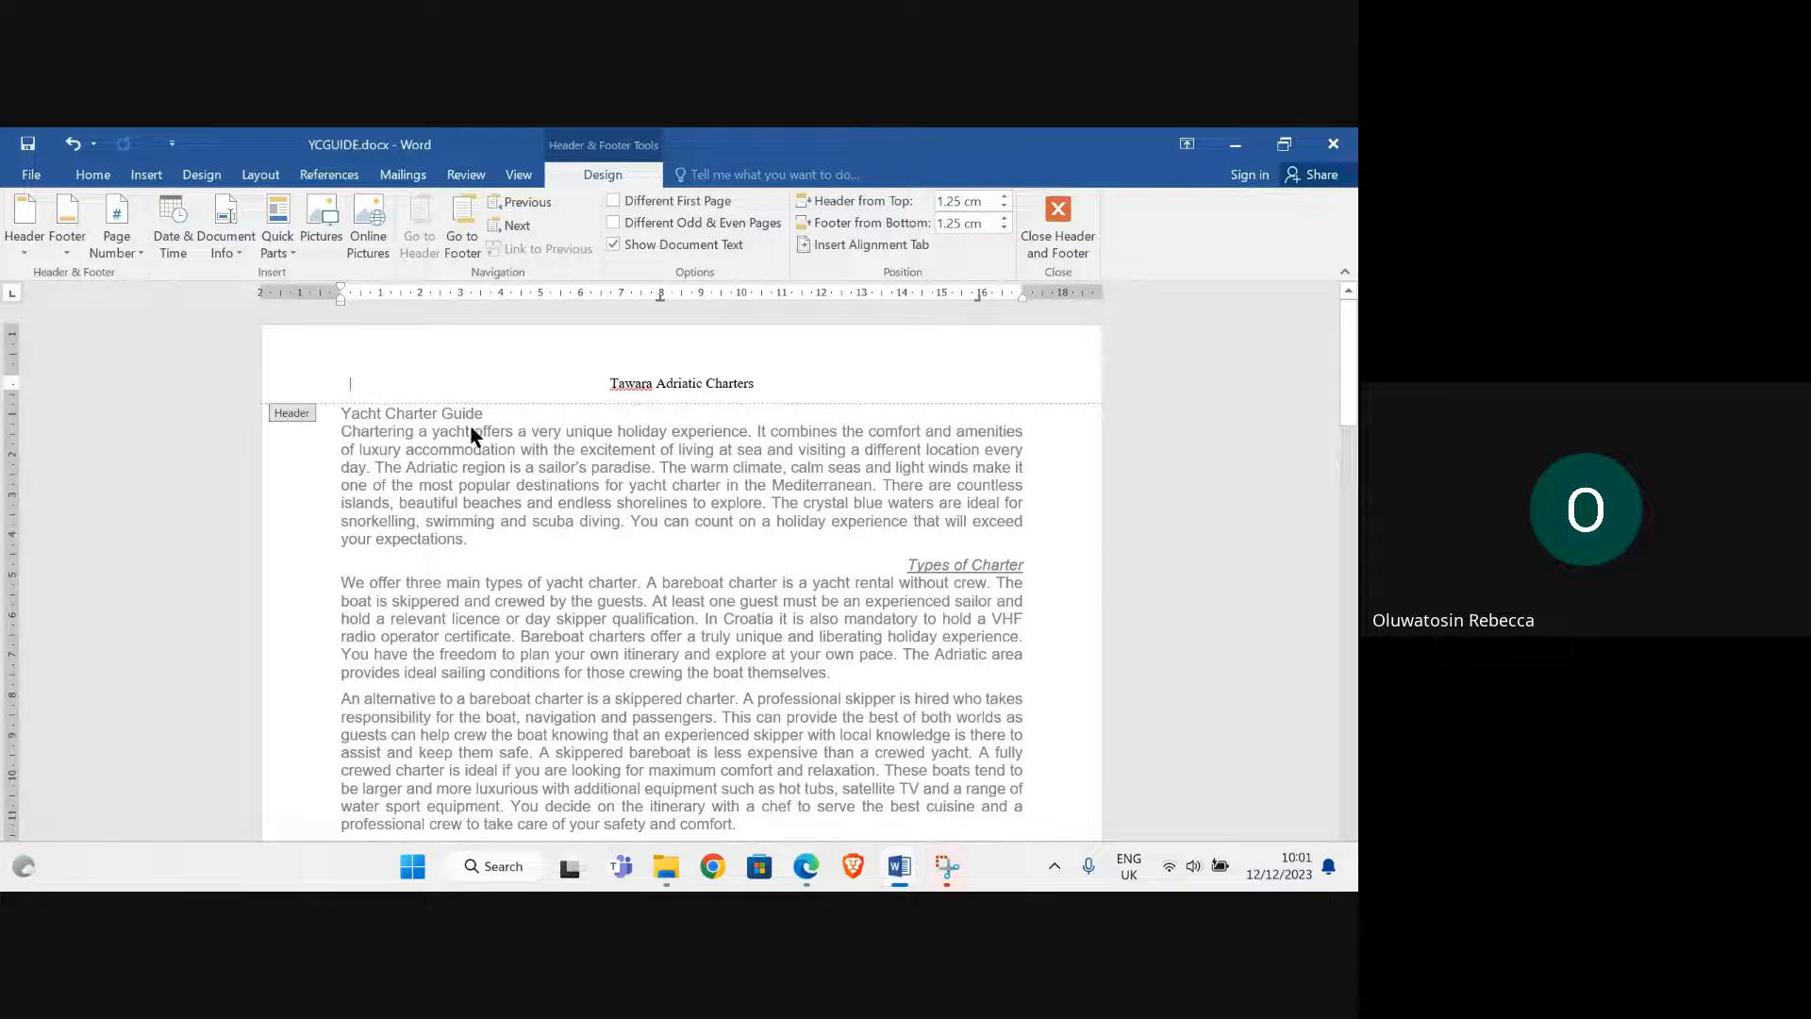
double_click(621, 510)
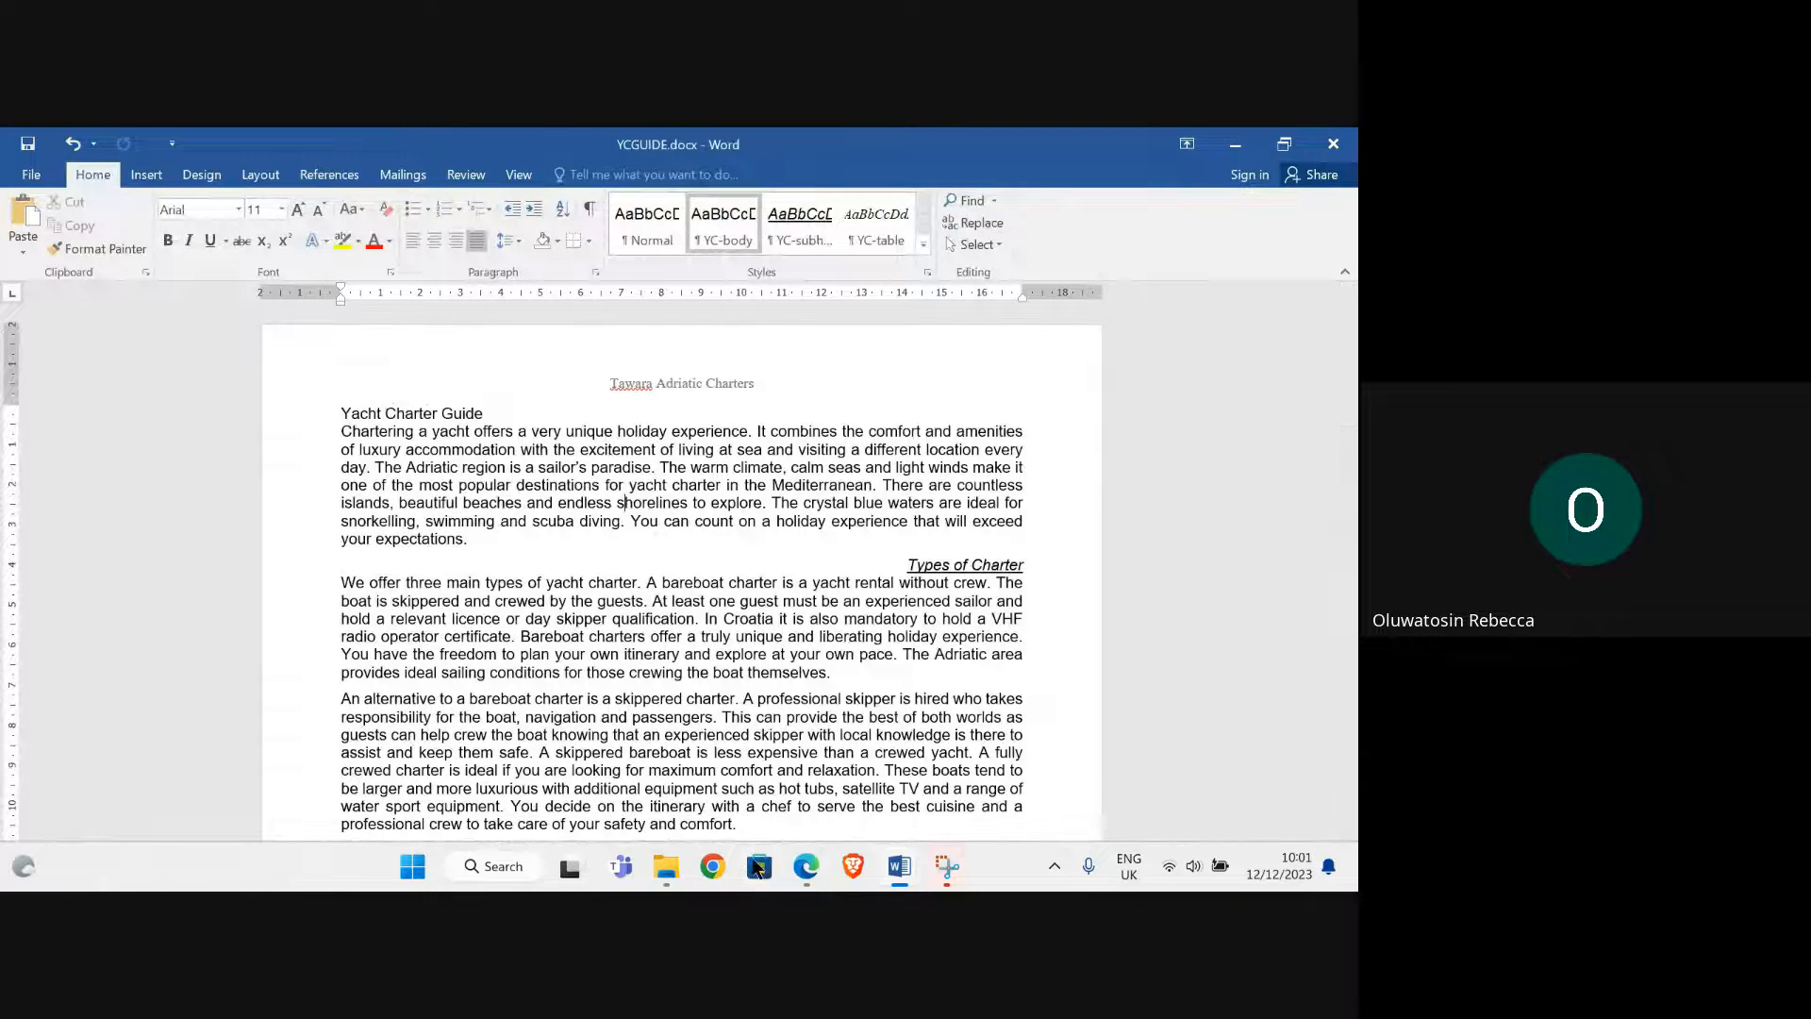
Check the footer requirements of step 2 in the exam paper and insert a Blank (Three Columns) footer in YCGUIDE.docx
left_click(675, 800)
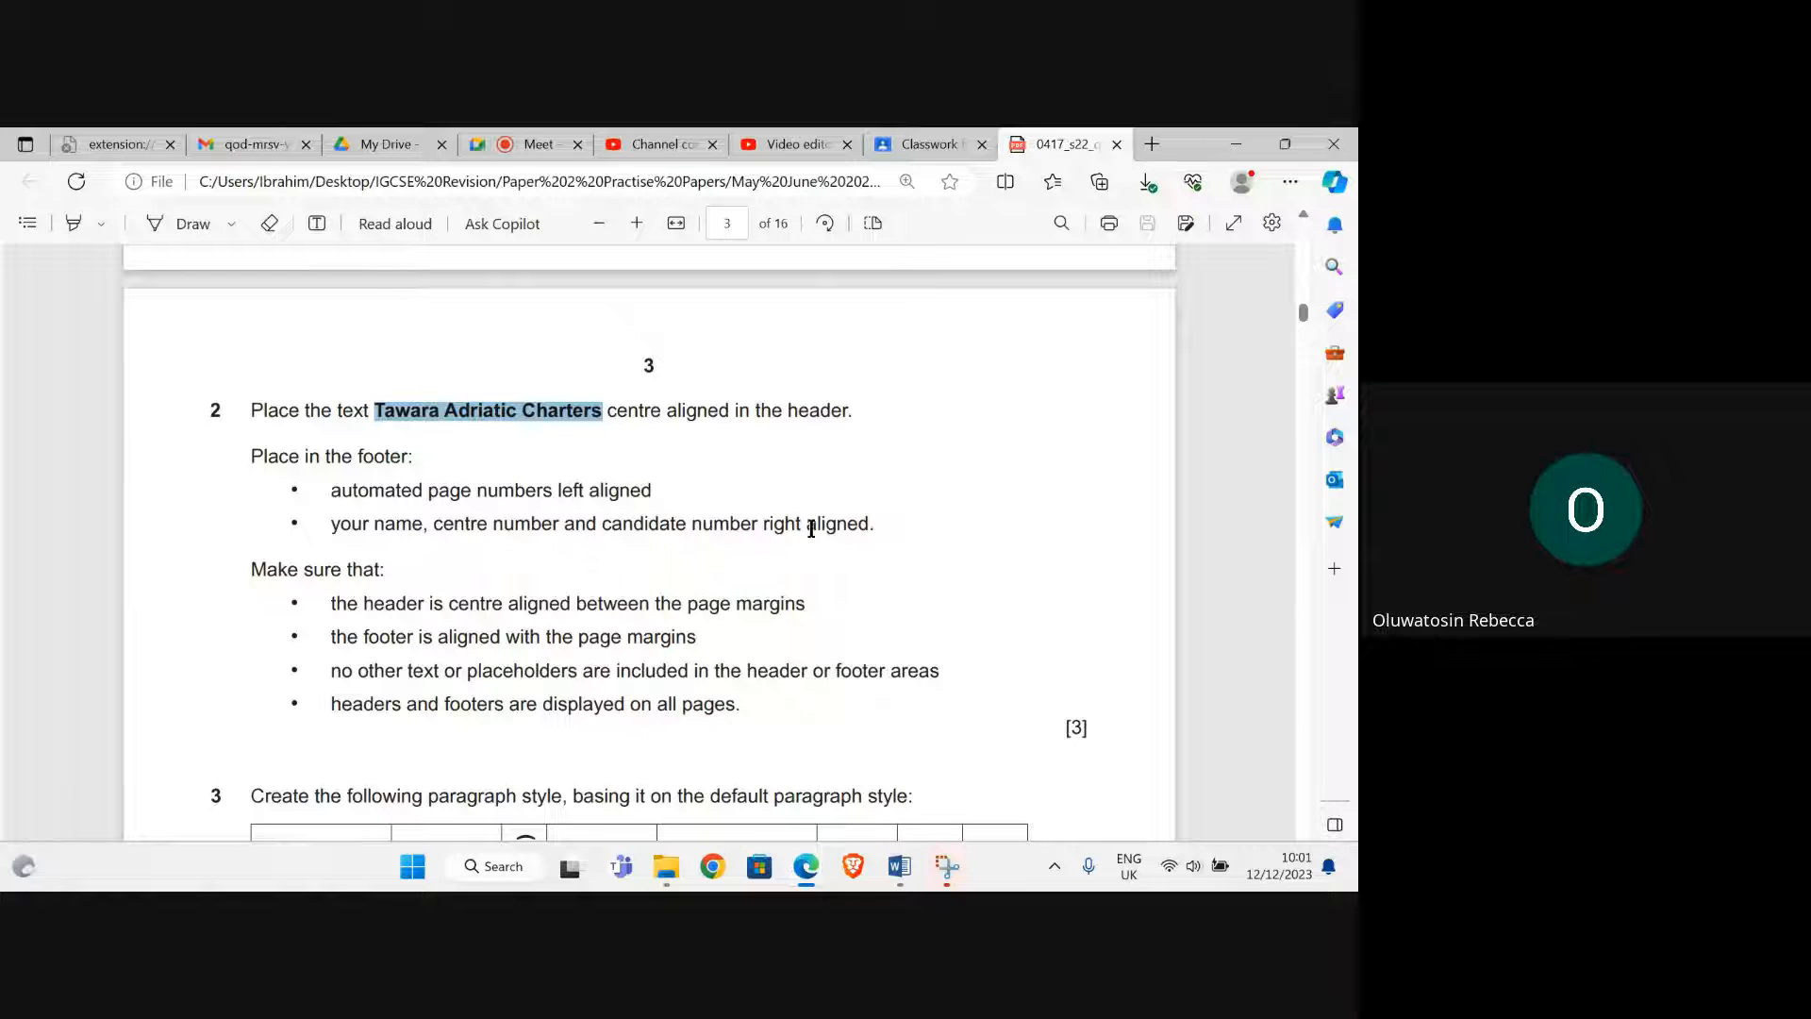
mouse_move(900, 866)
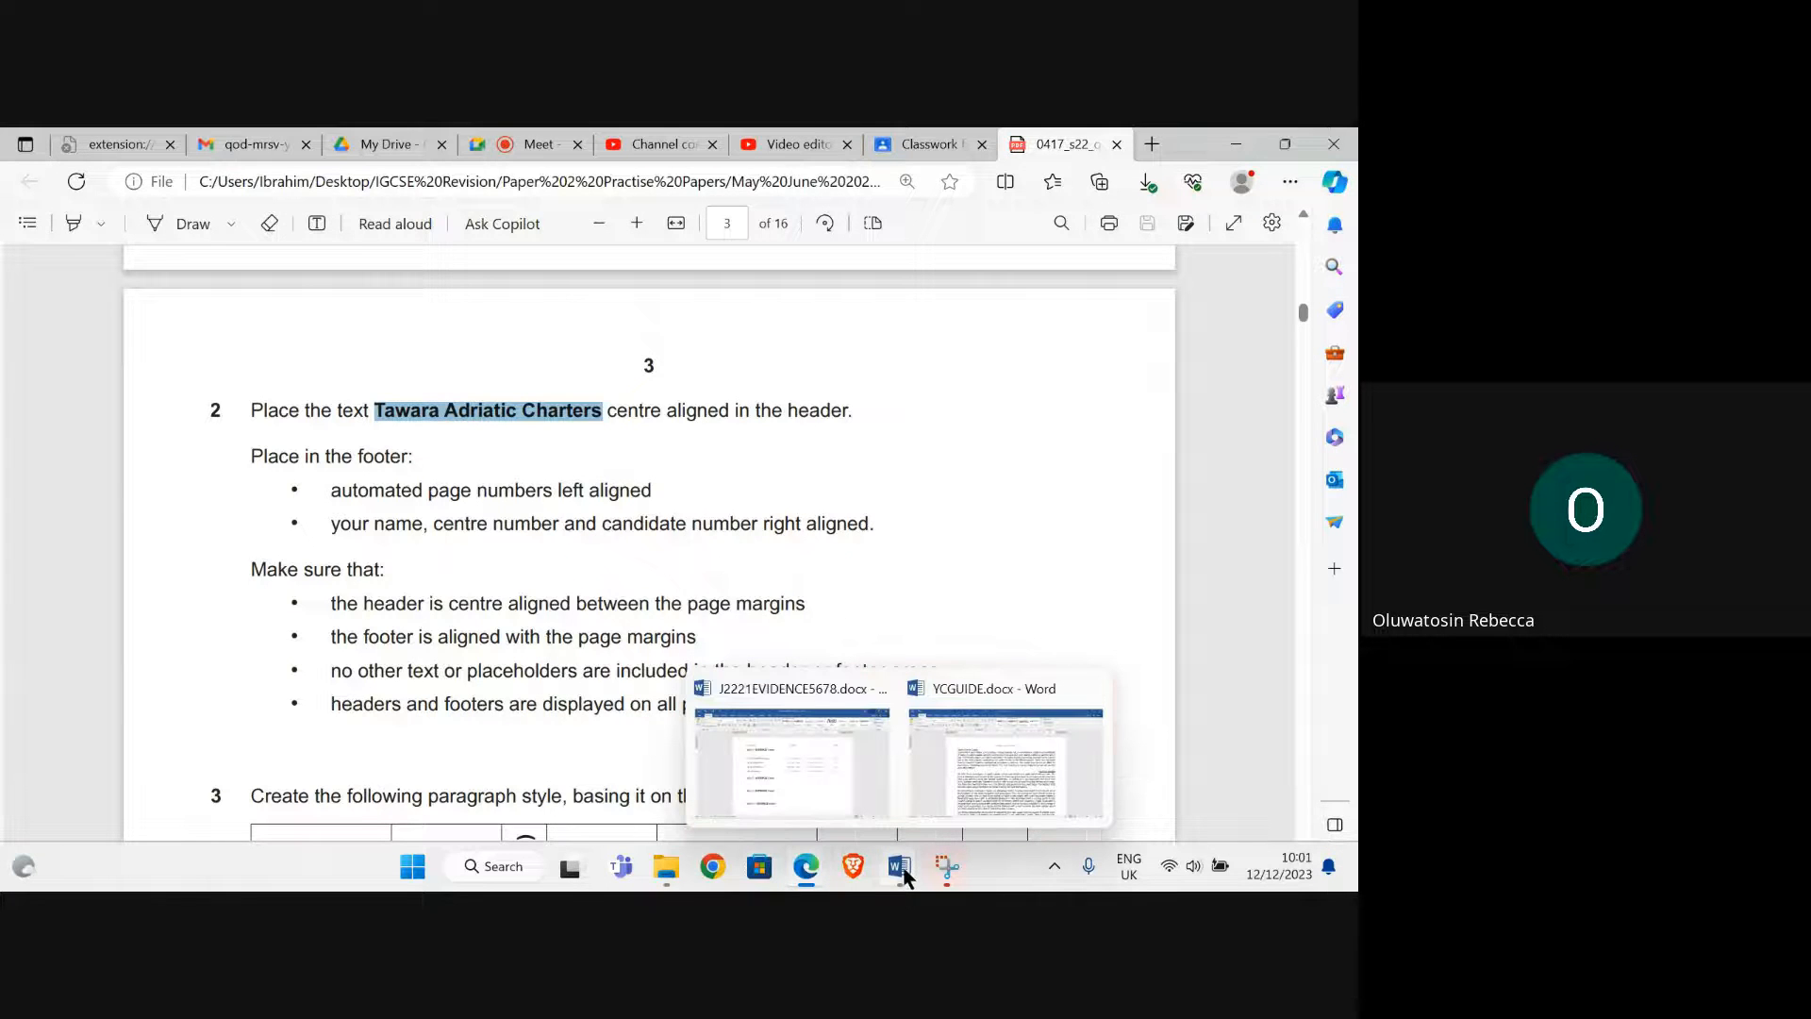
left_click(991, 797)
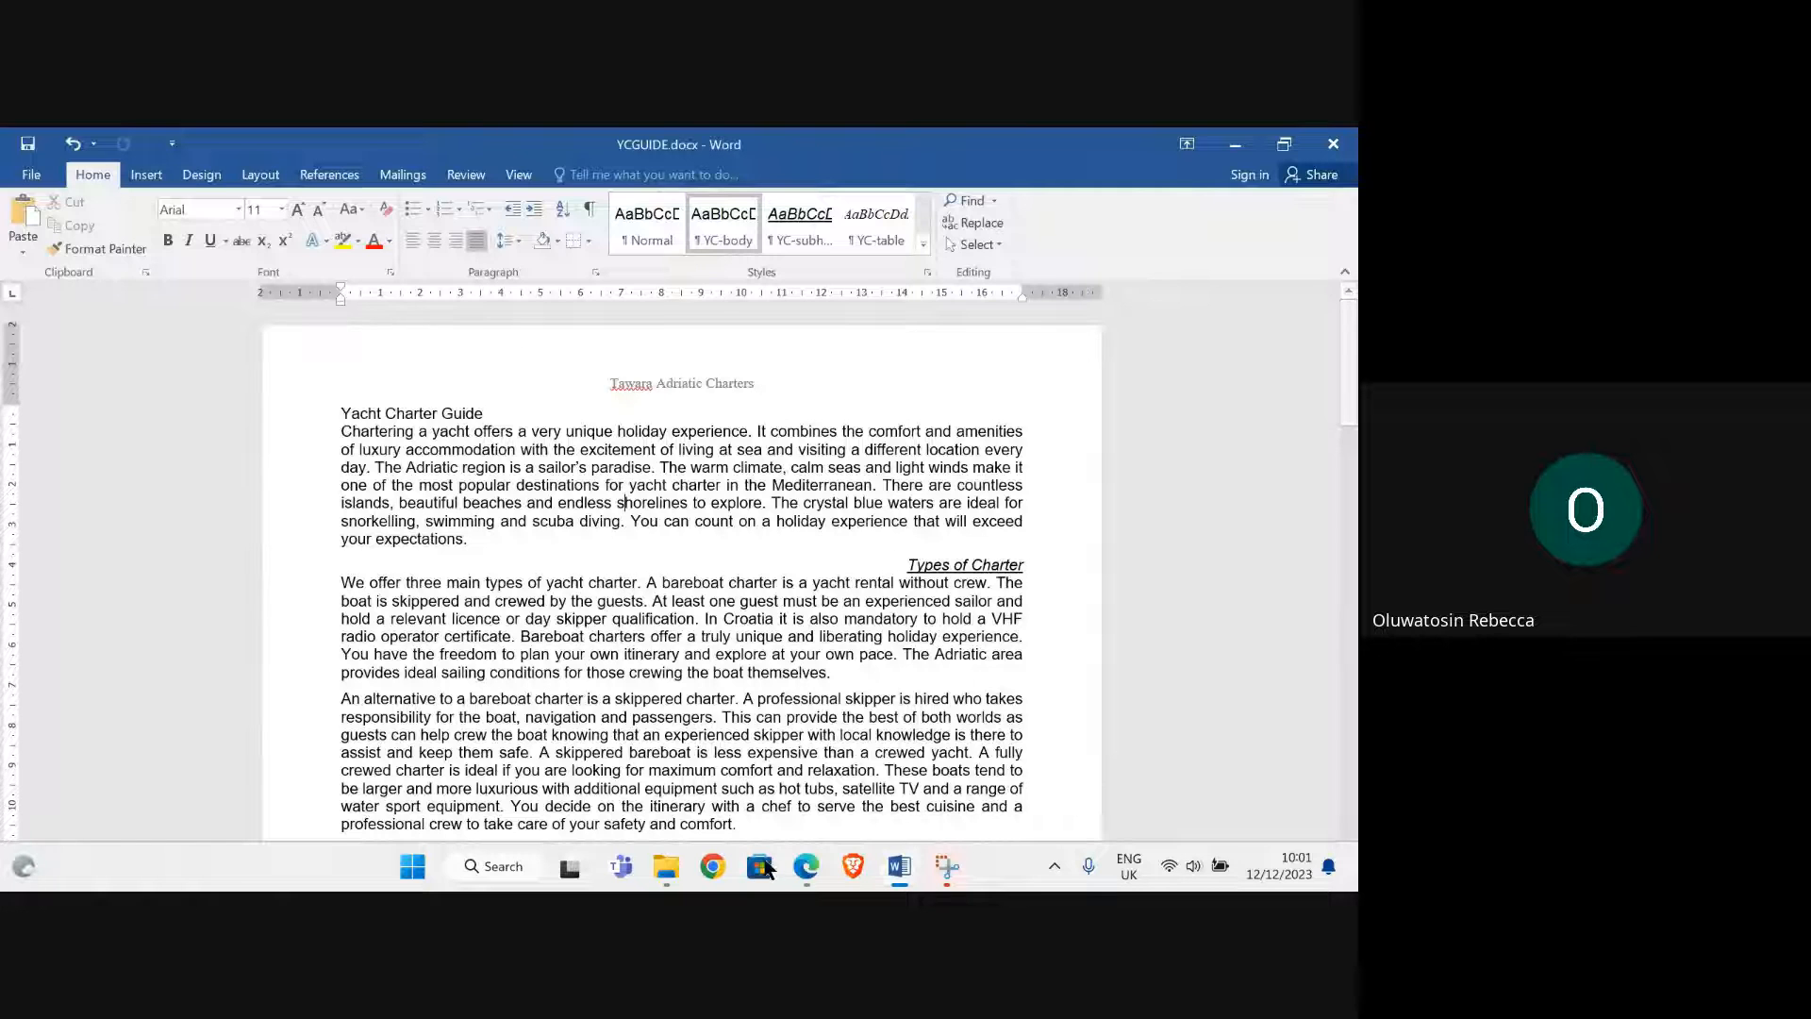
mouse_move(806, 866)
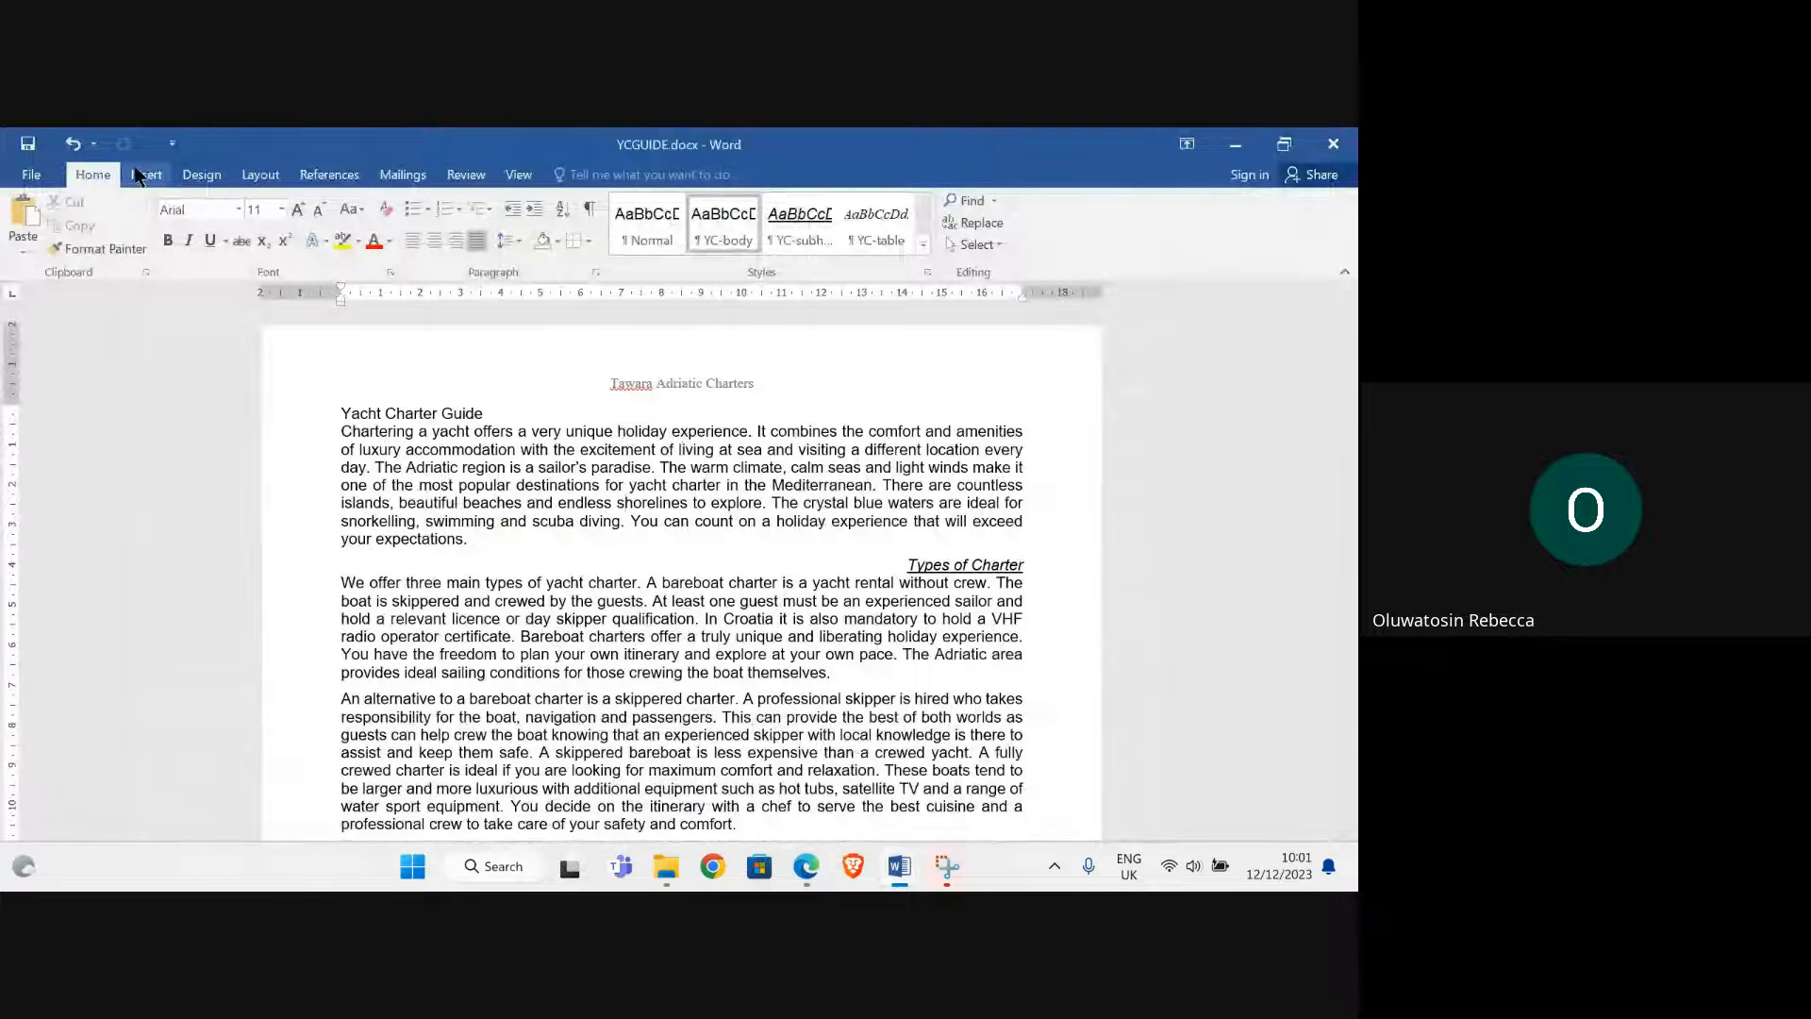
left_click(146, 175)
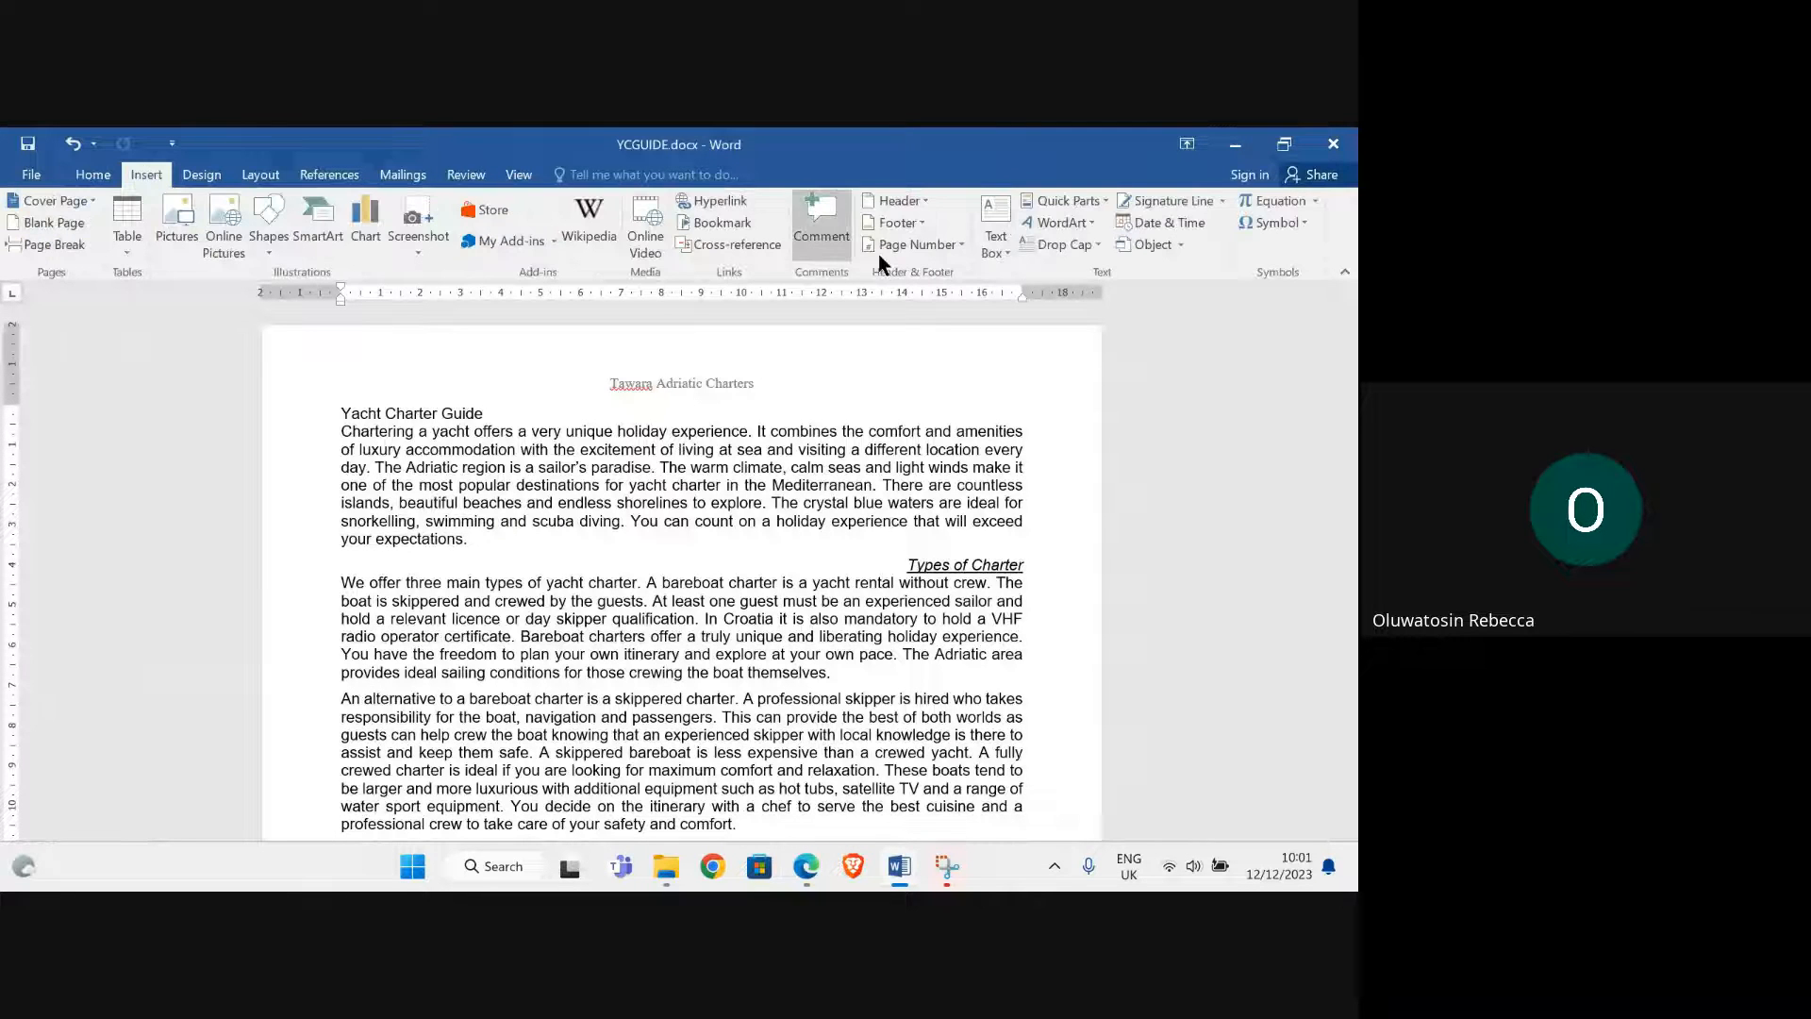
left_click(922, 225)
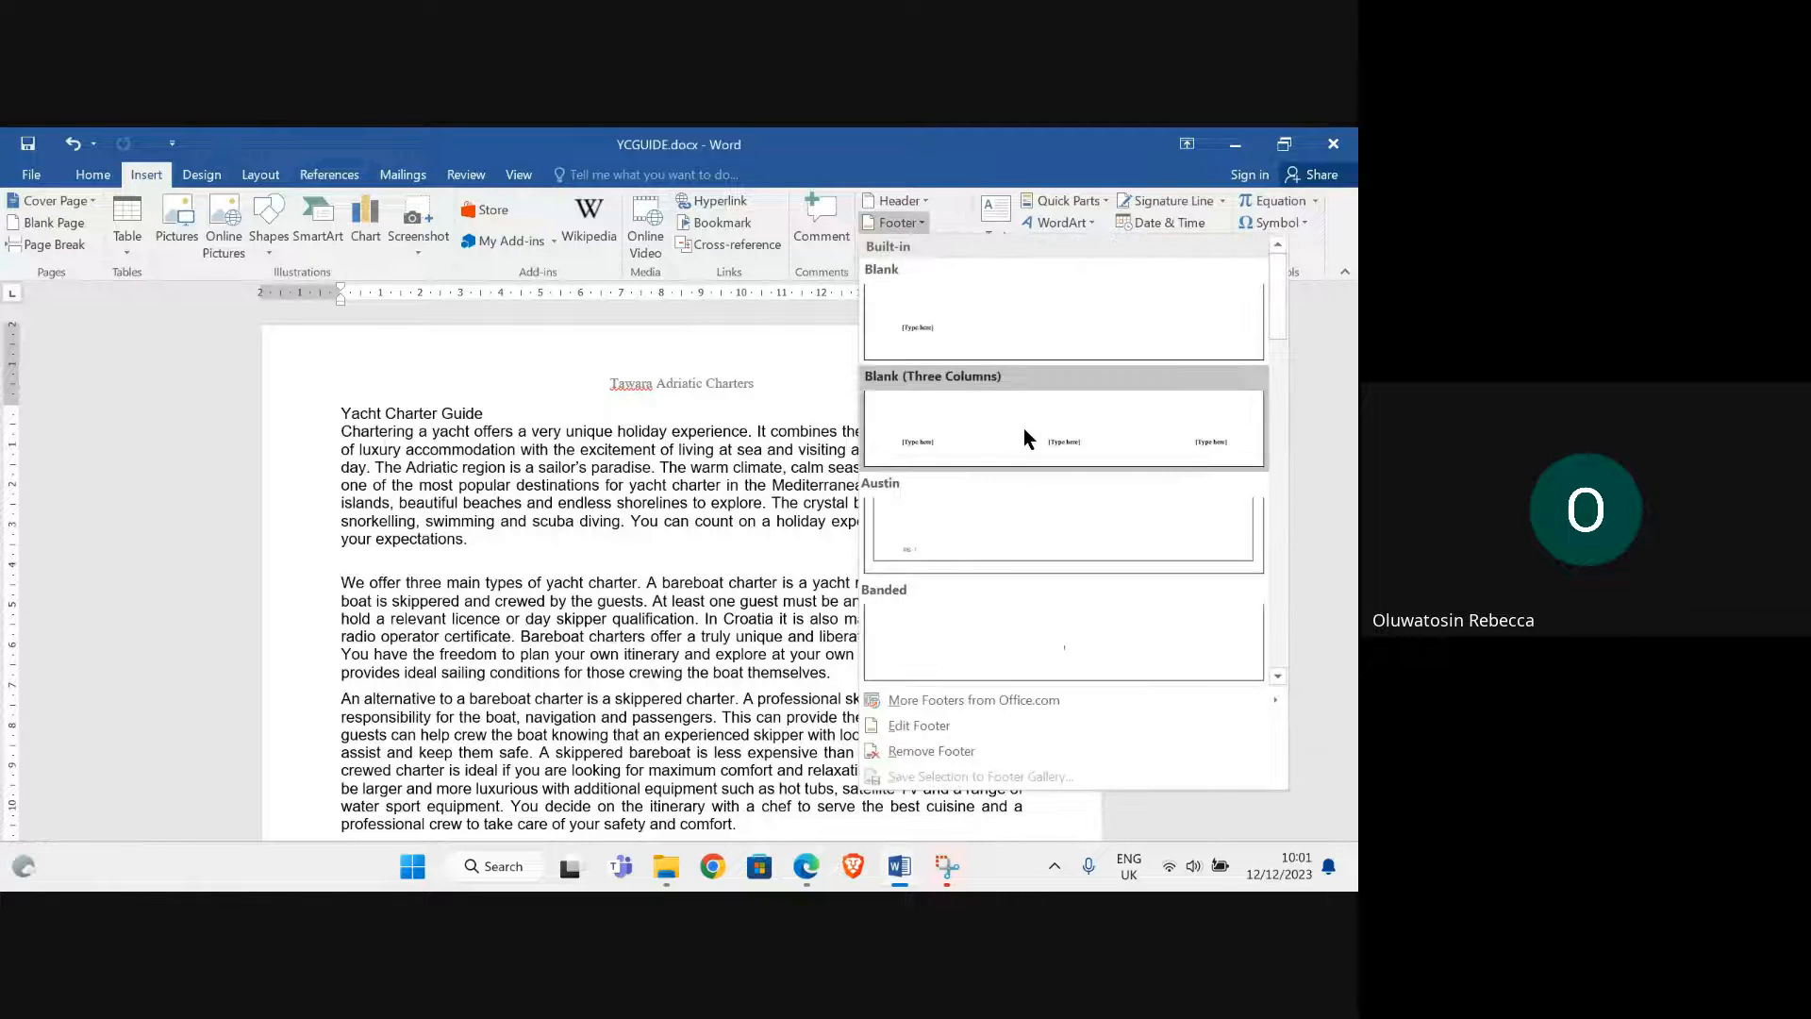
left_click(1023, 428)
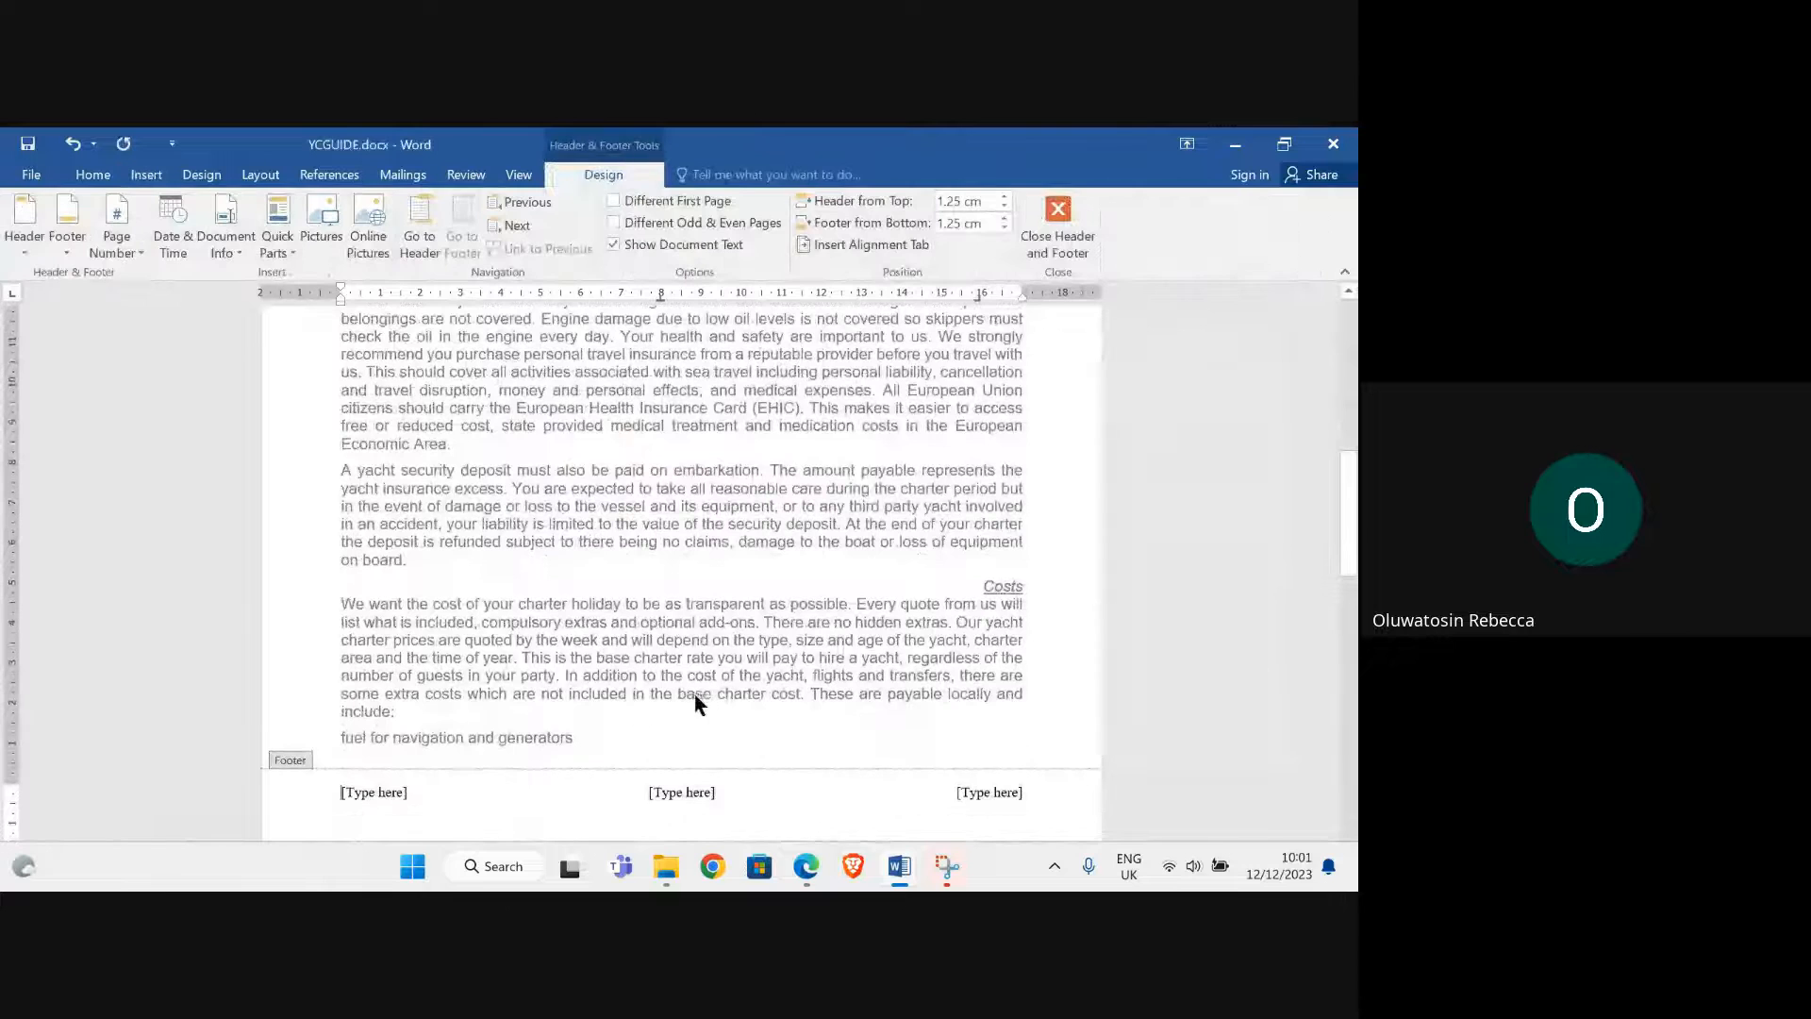
Insert a Plain Number automated page number in the left footer placeholder of YCGUIDE.docx
left_click(390, 793)
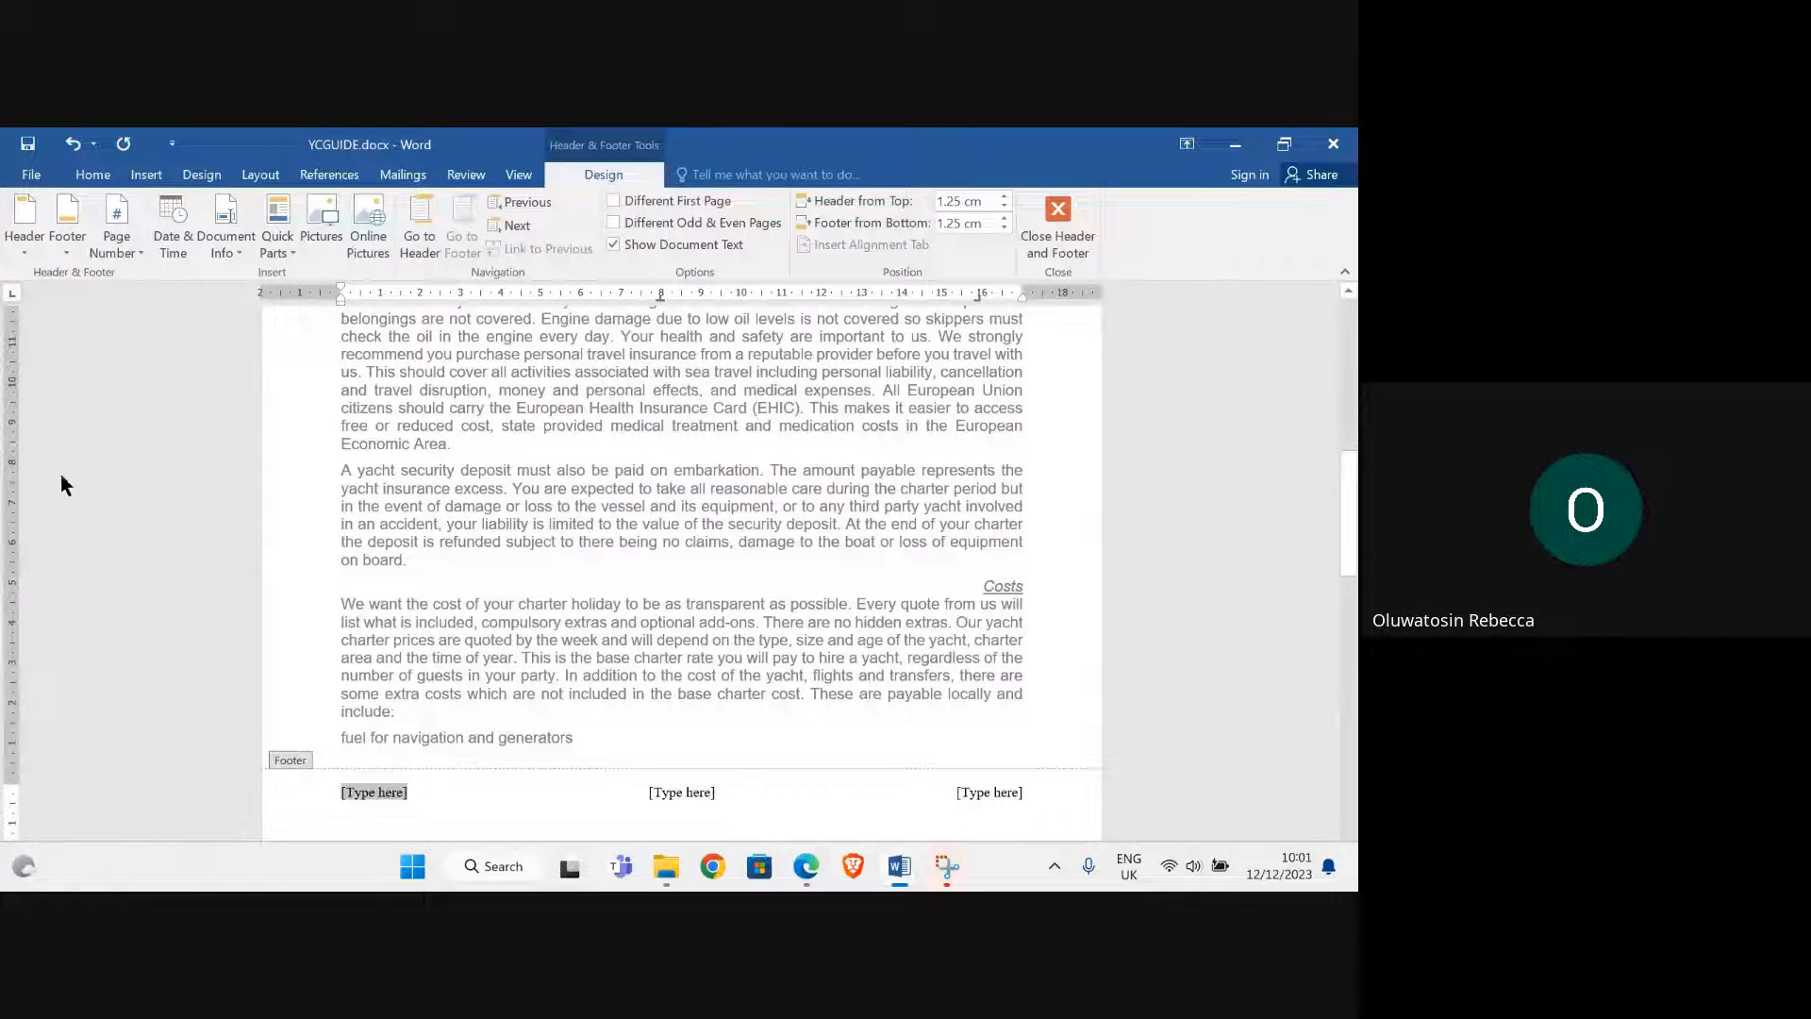
left_click(133, 251)
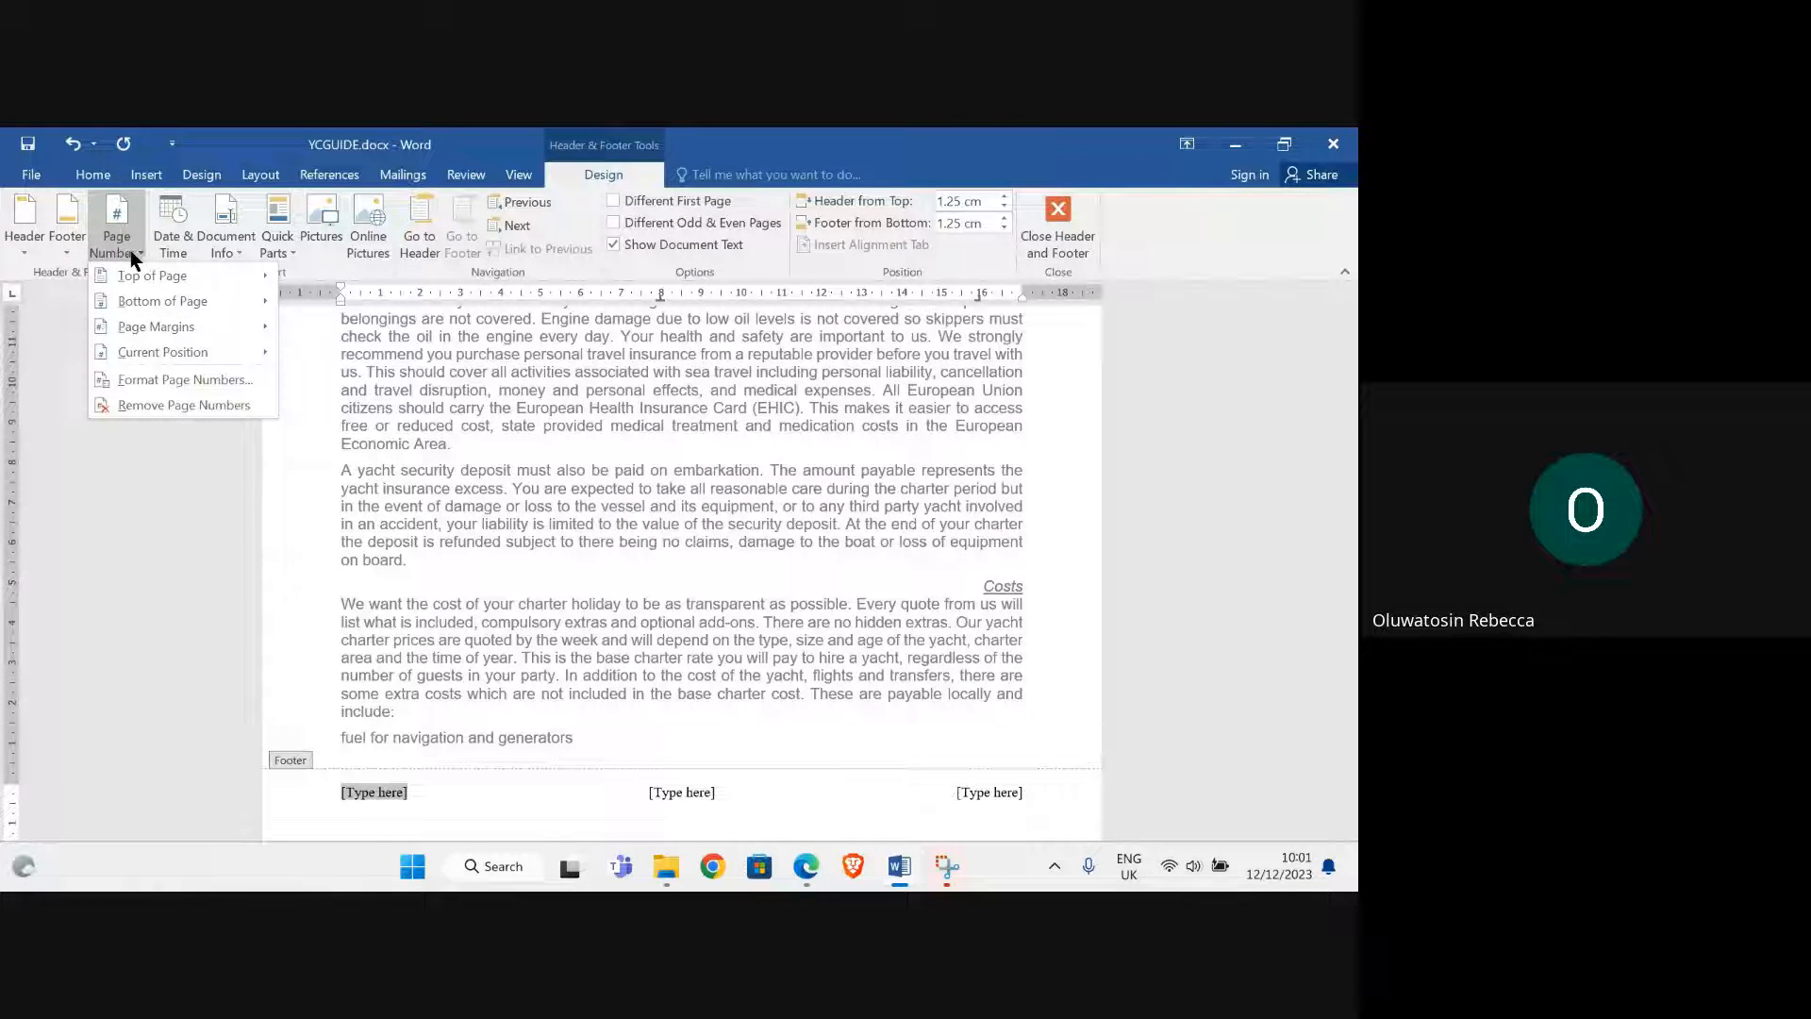
mouse_move(218, 358)
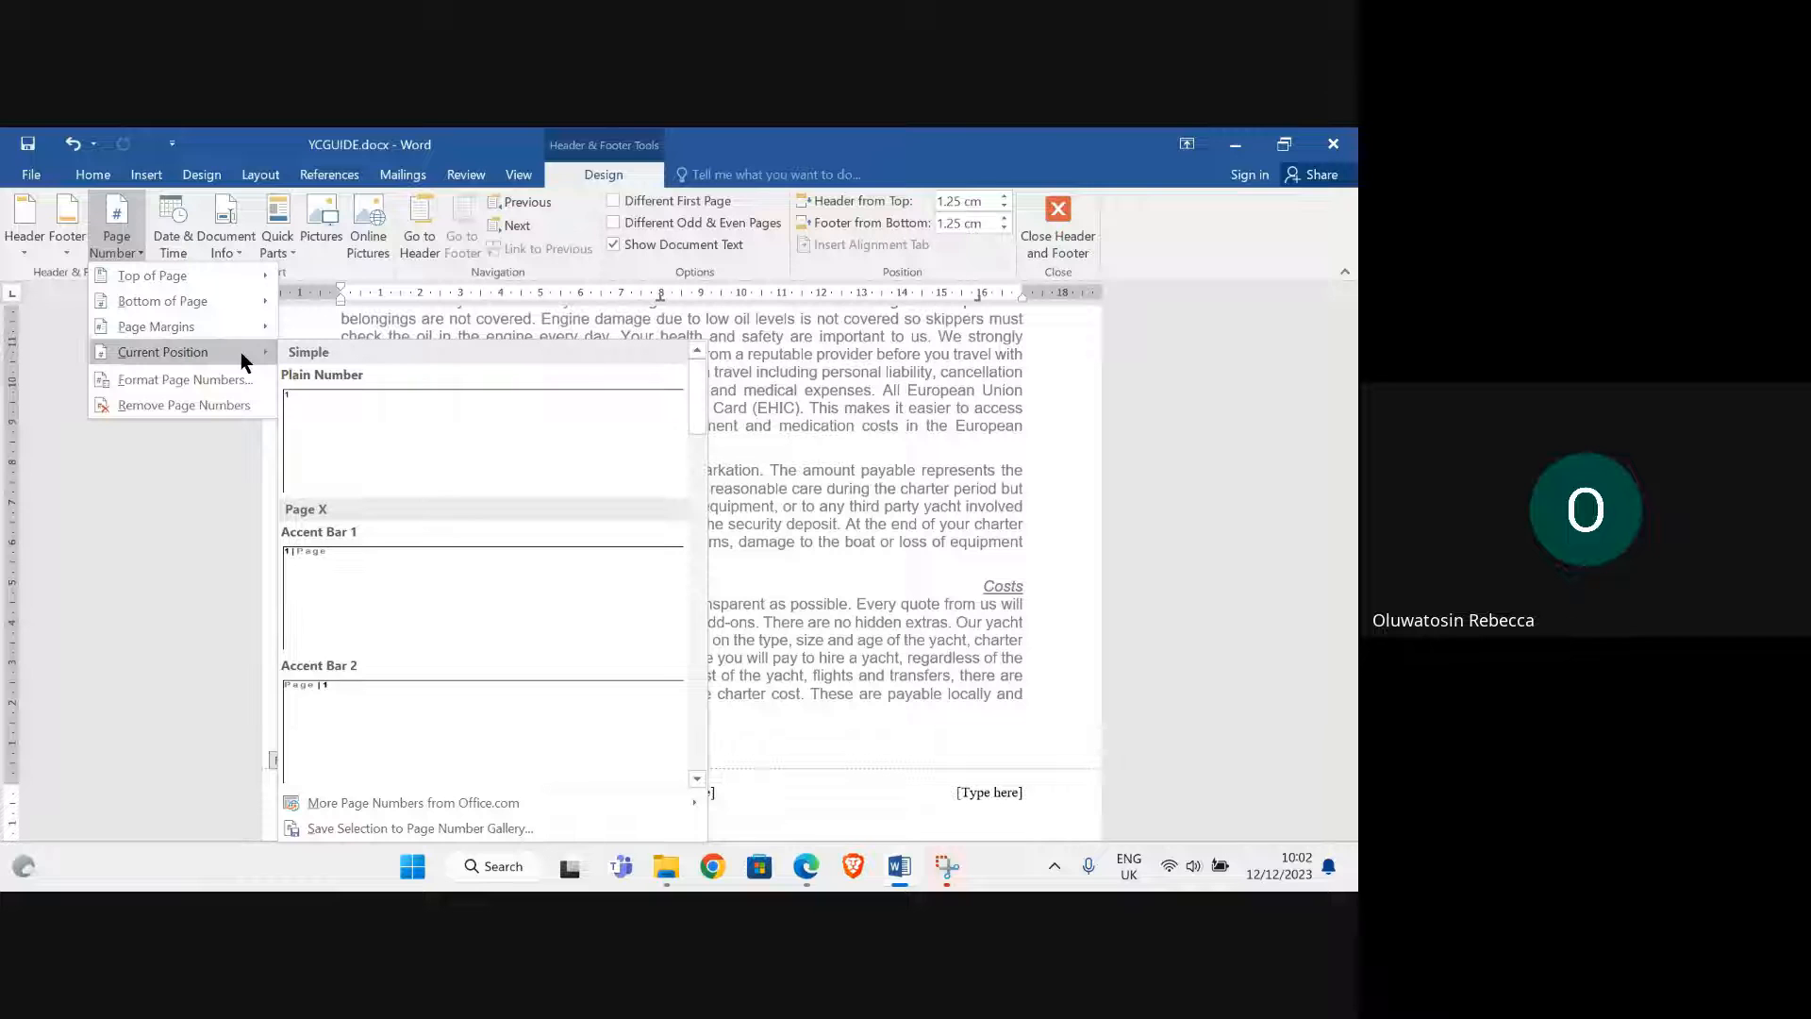
left_click(331, 416)
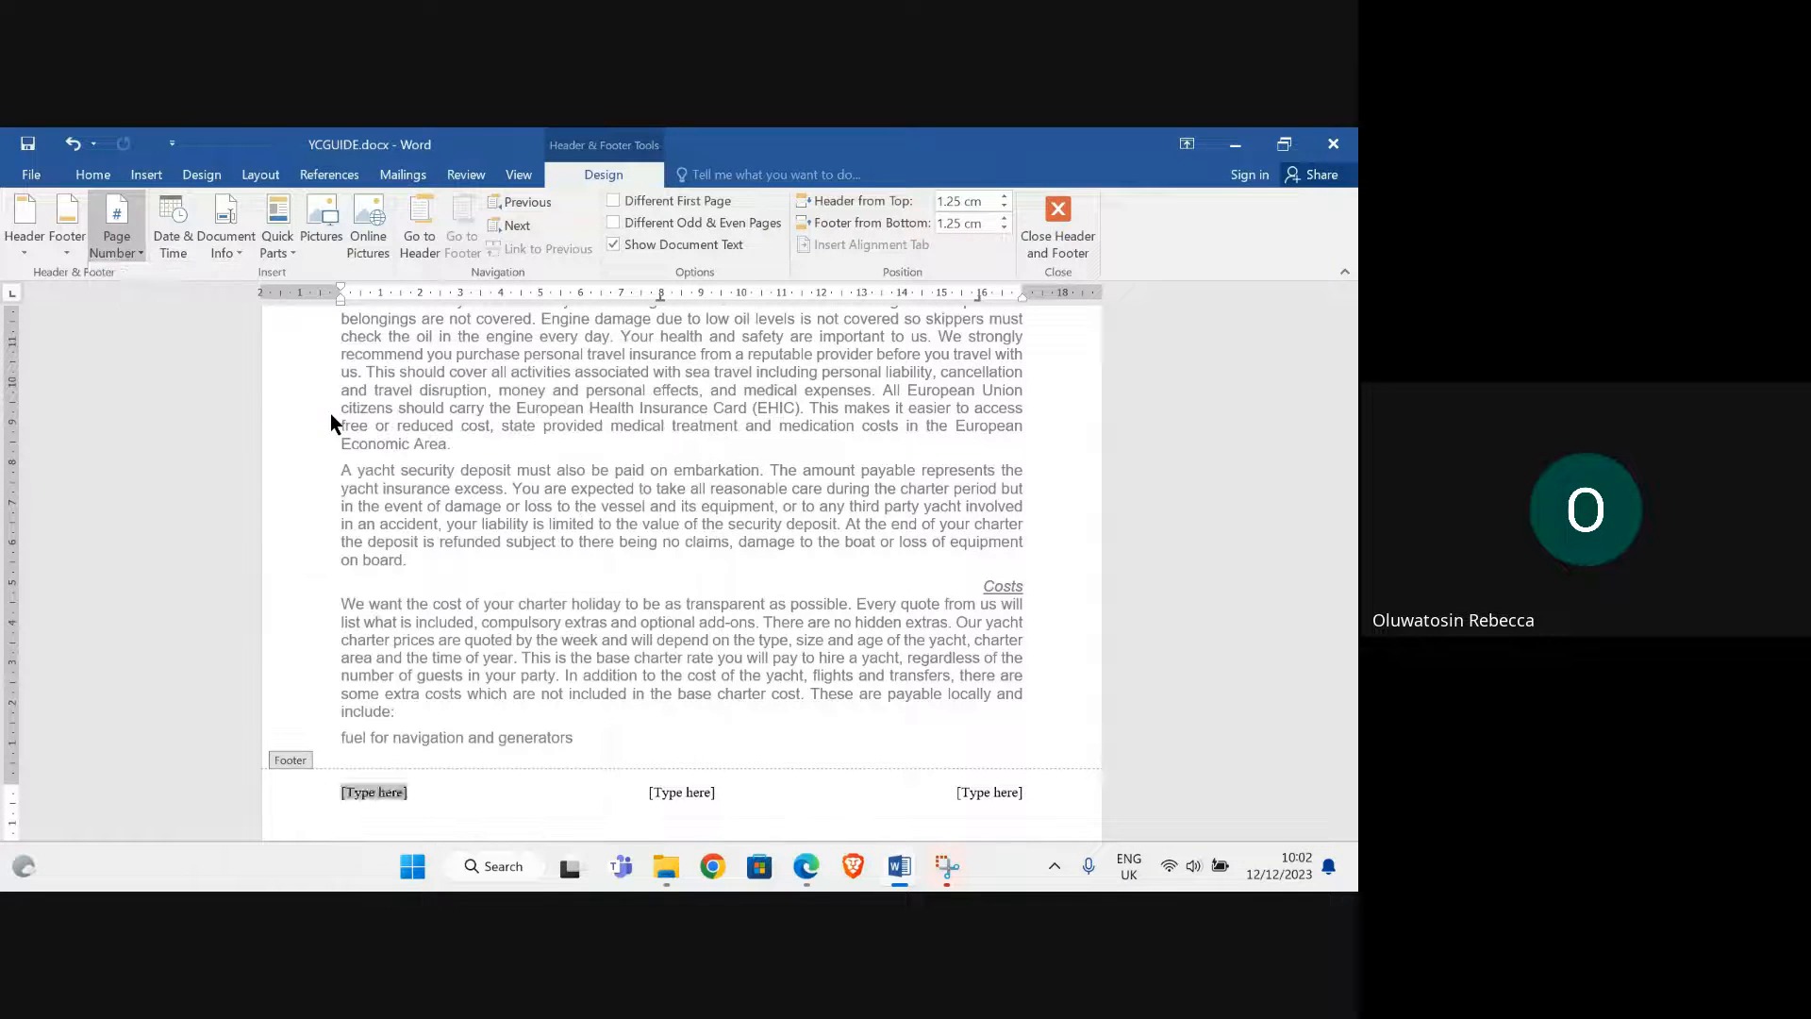
Enter the candidate's name, centre number and candidate number in the right footer placeholder, delete the unused centre one and return to the body
left_click(990, 791)
type("R")
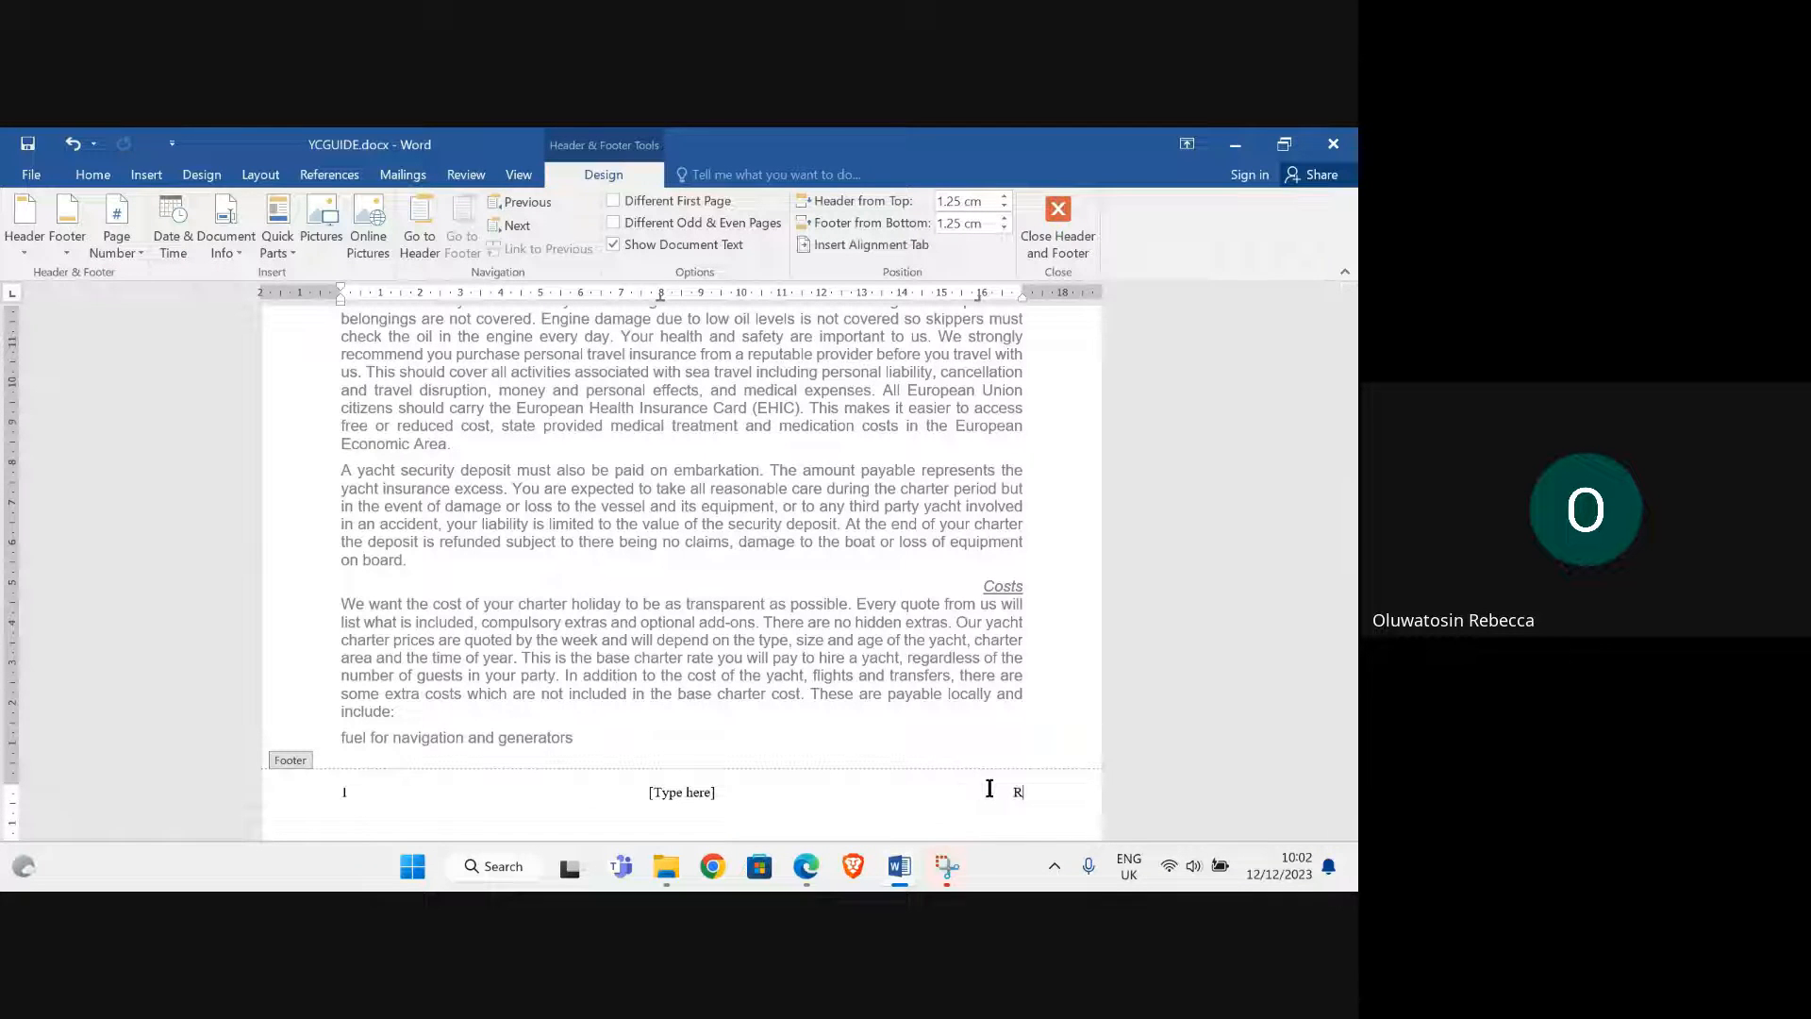
type("ebecca, 1234, 5678")
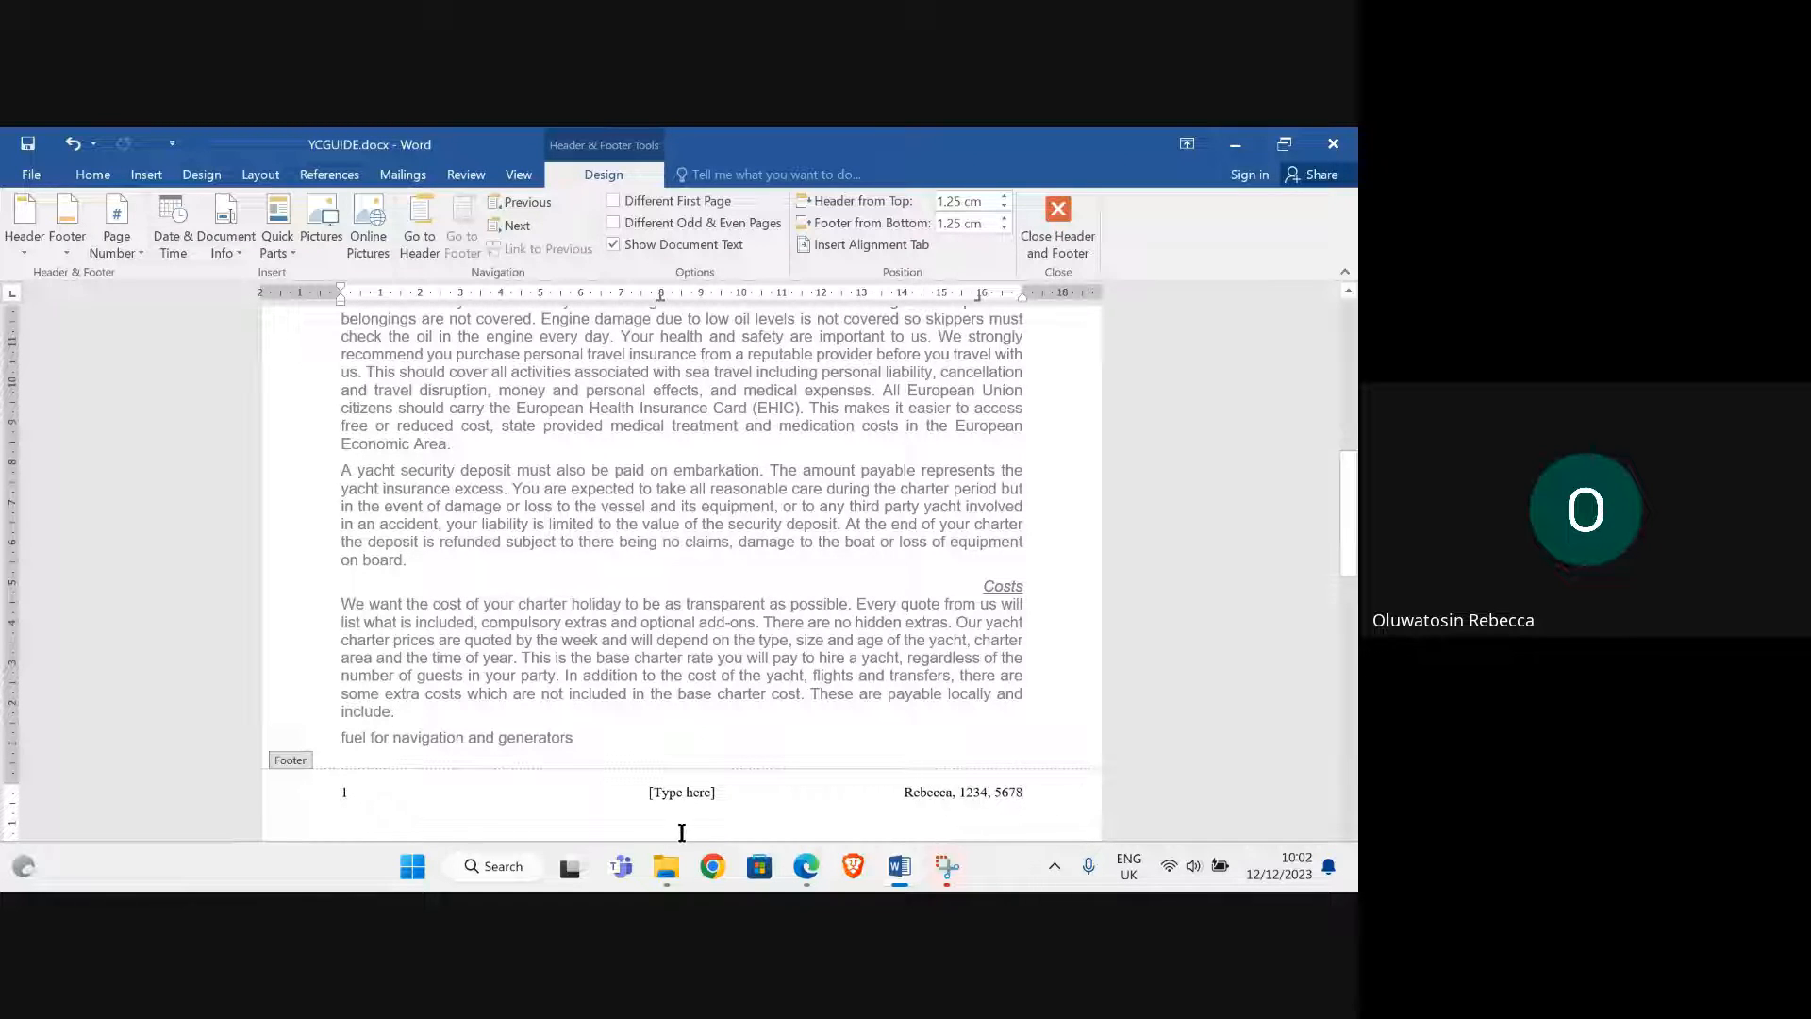
left_click(687, 796)
key("Delete")
double_click(722, 577)
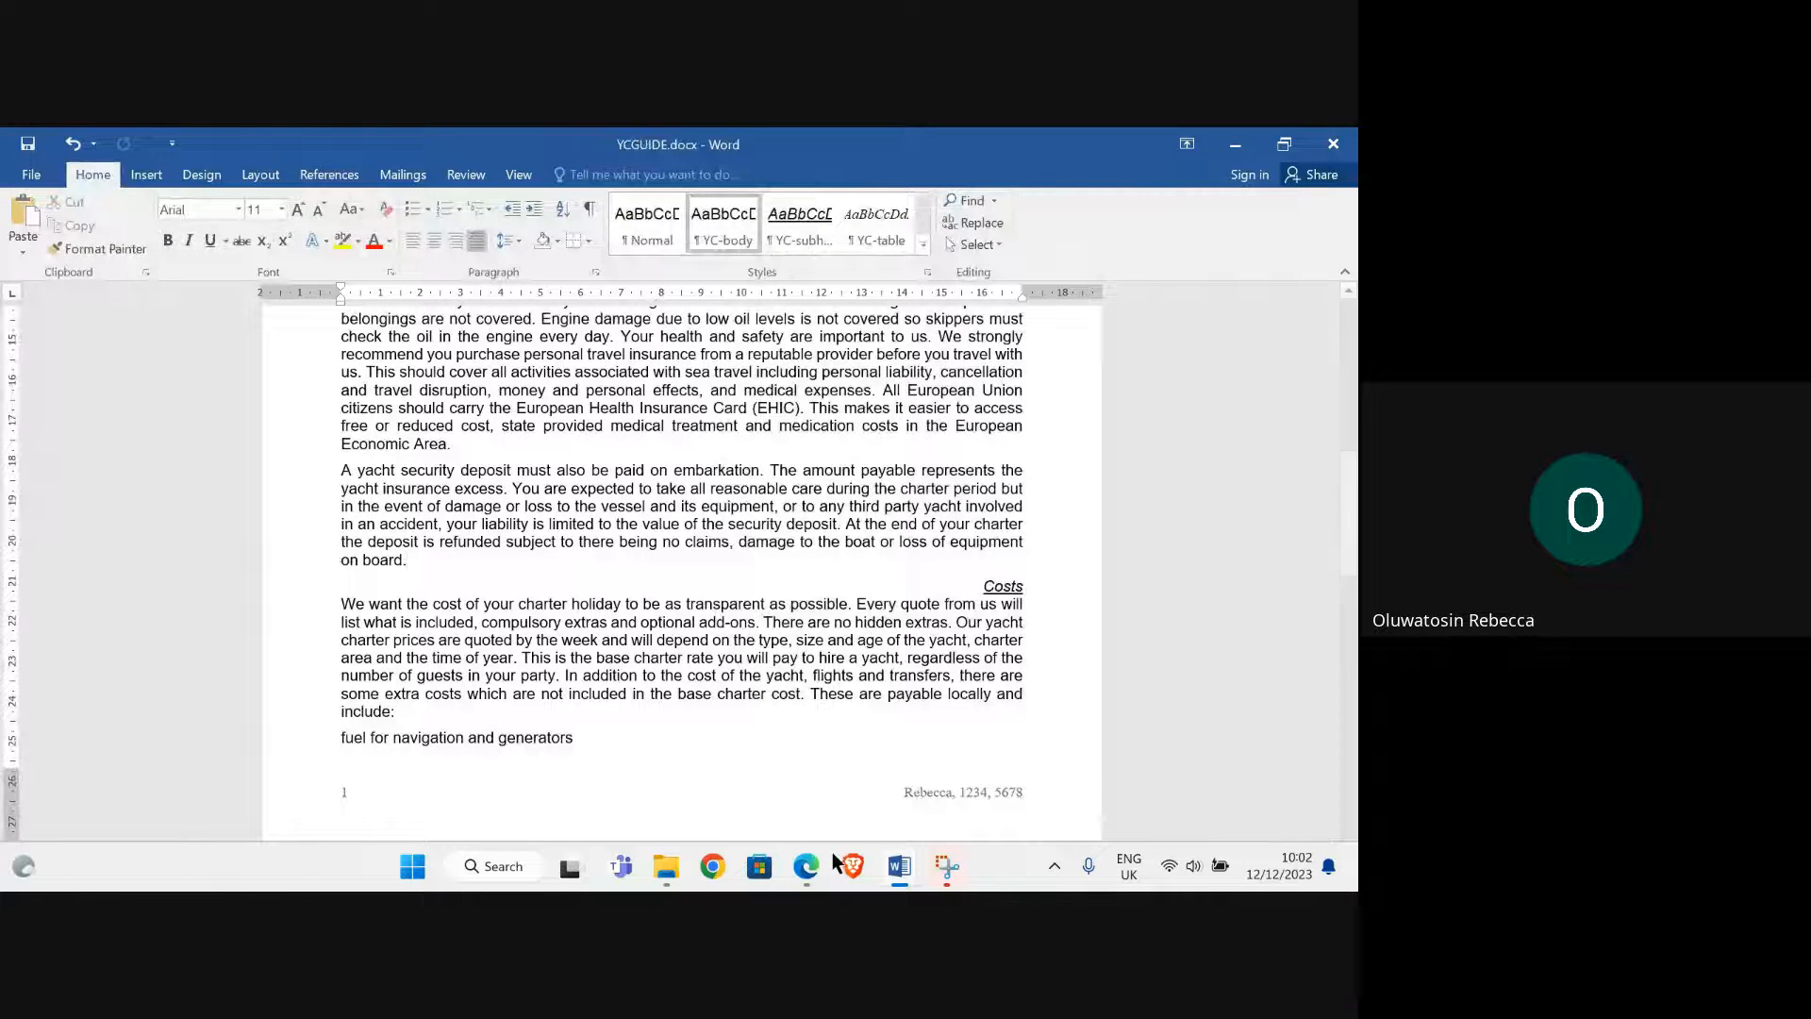
Review the remaining step 2 requirements in the exam paper in Edge and check the header and footer across the pages of YCGUIDE.docx in Word
mouse_move(806, 866)
left_click(691, 759)
scroll(505, 624, "down", 1)
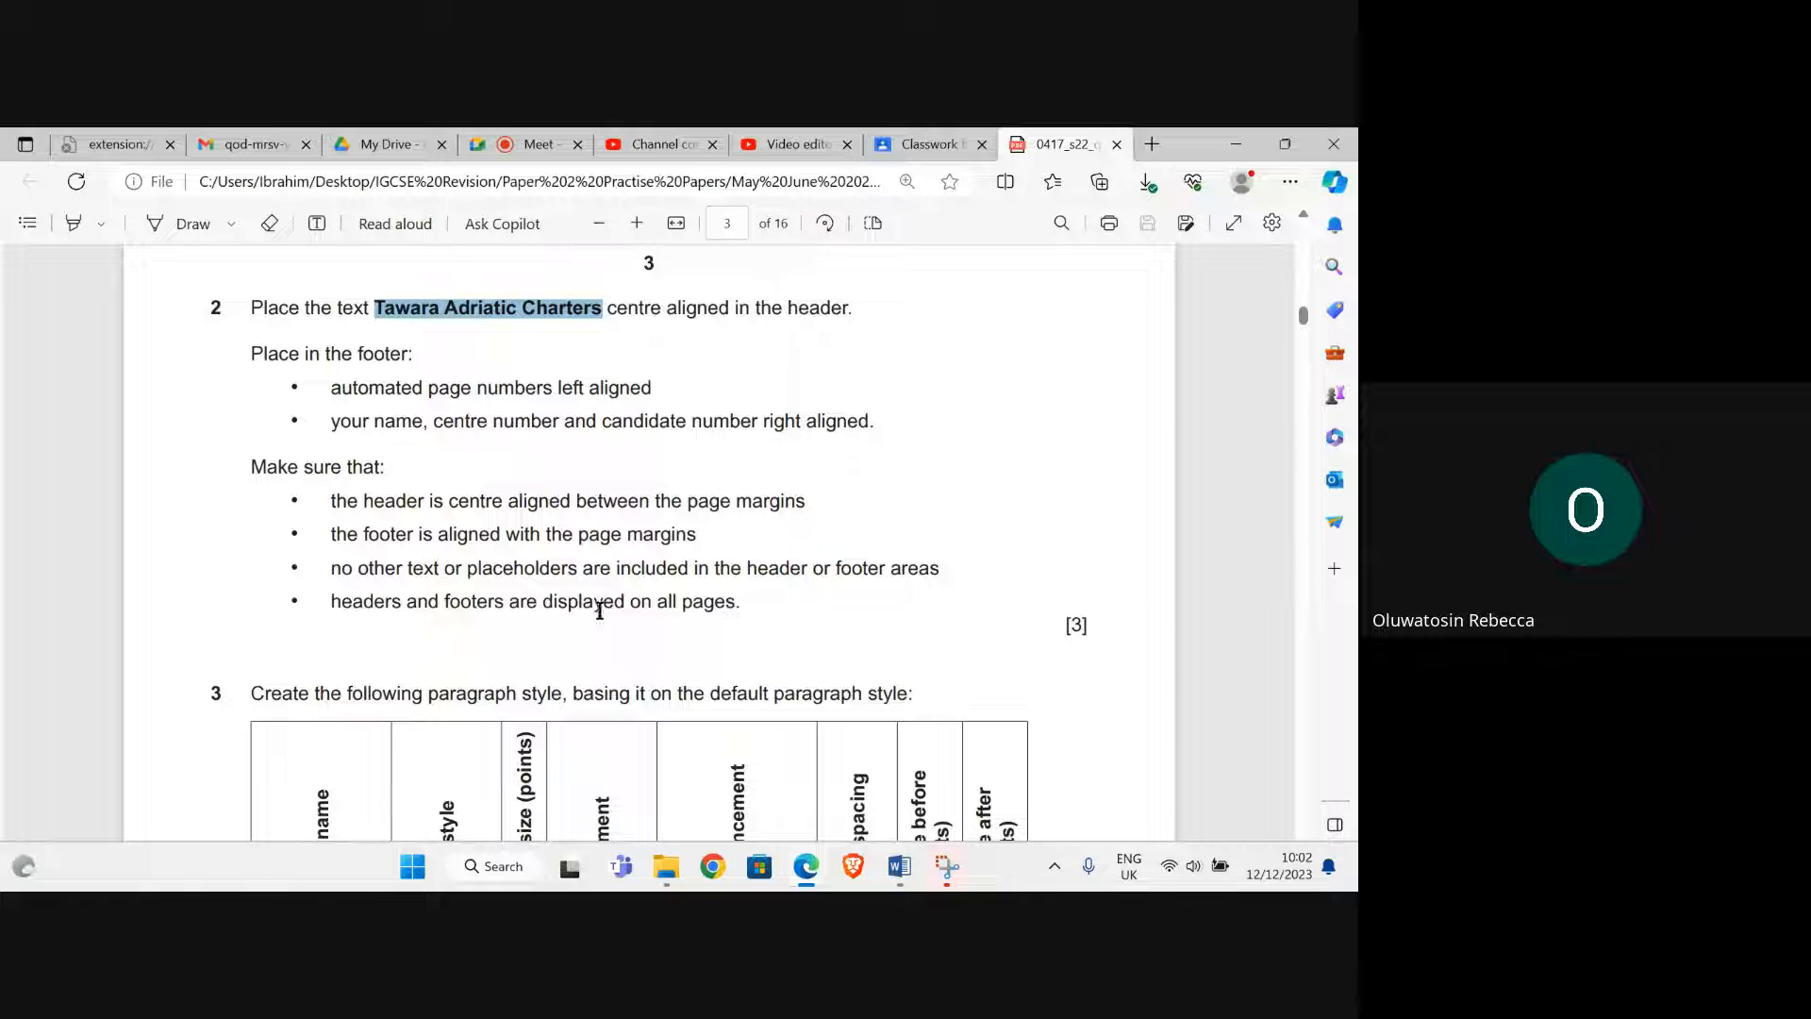
mouse_move(906, 863)
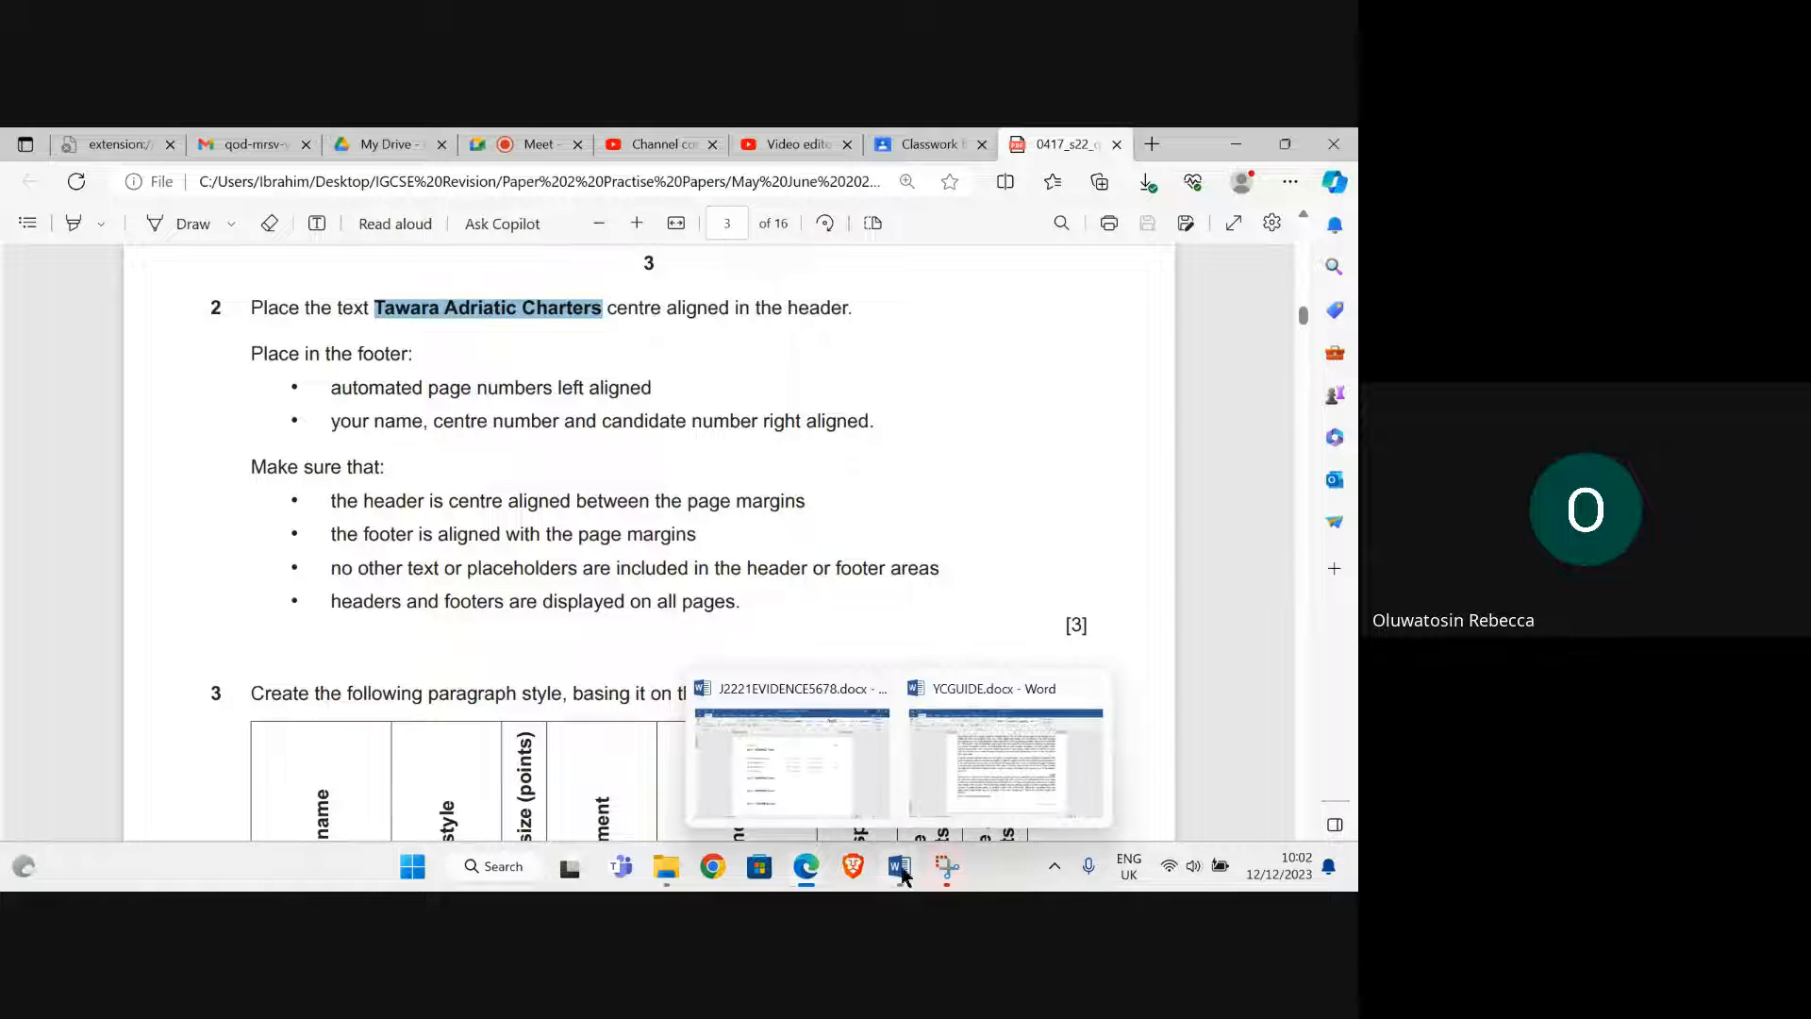
left_click(940, 757)
scroll(683, 569, "down", 15)
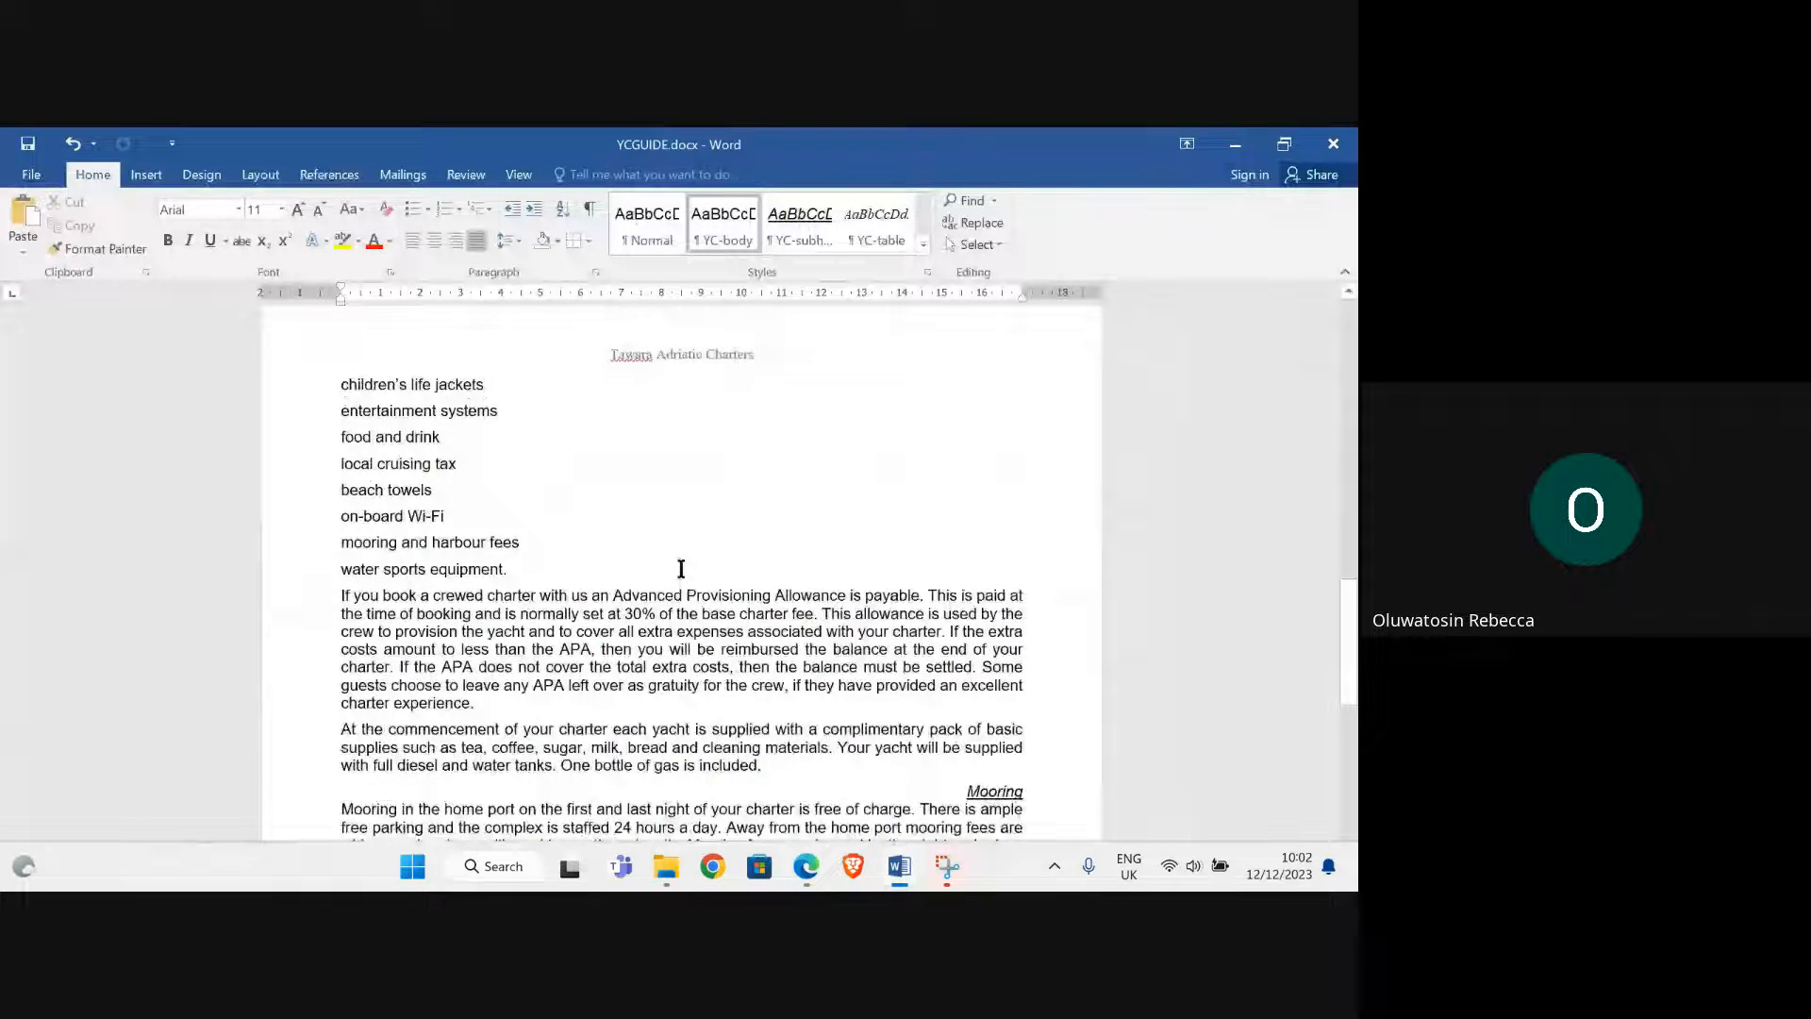
scroll(662, 538, "down", 5)
scroll(683, 566, "up", 15)
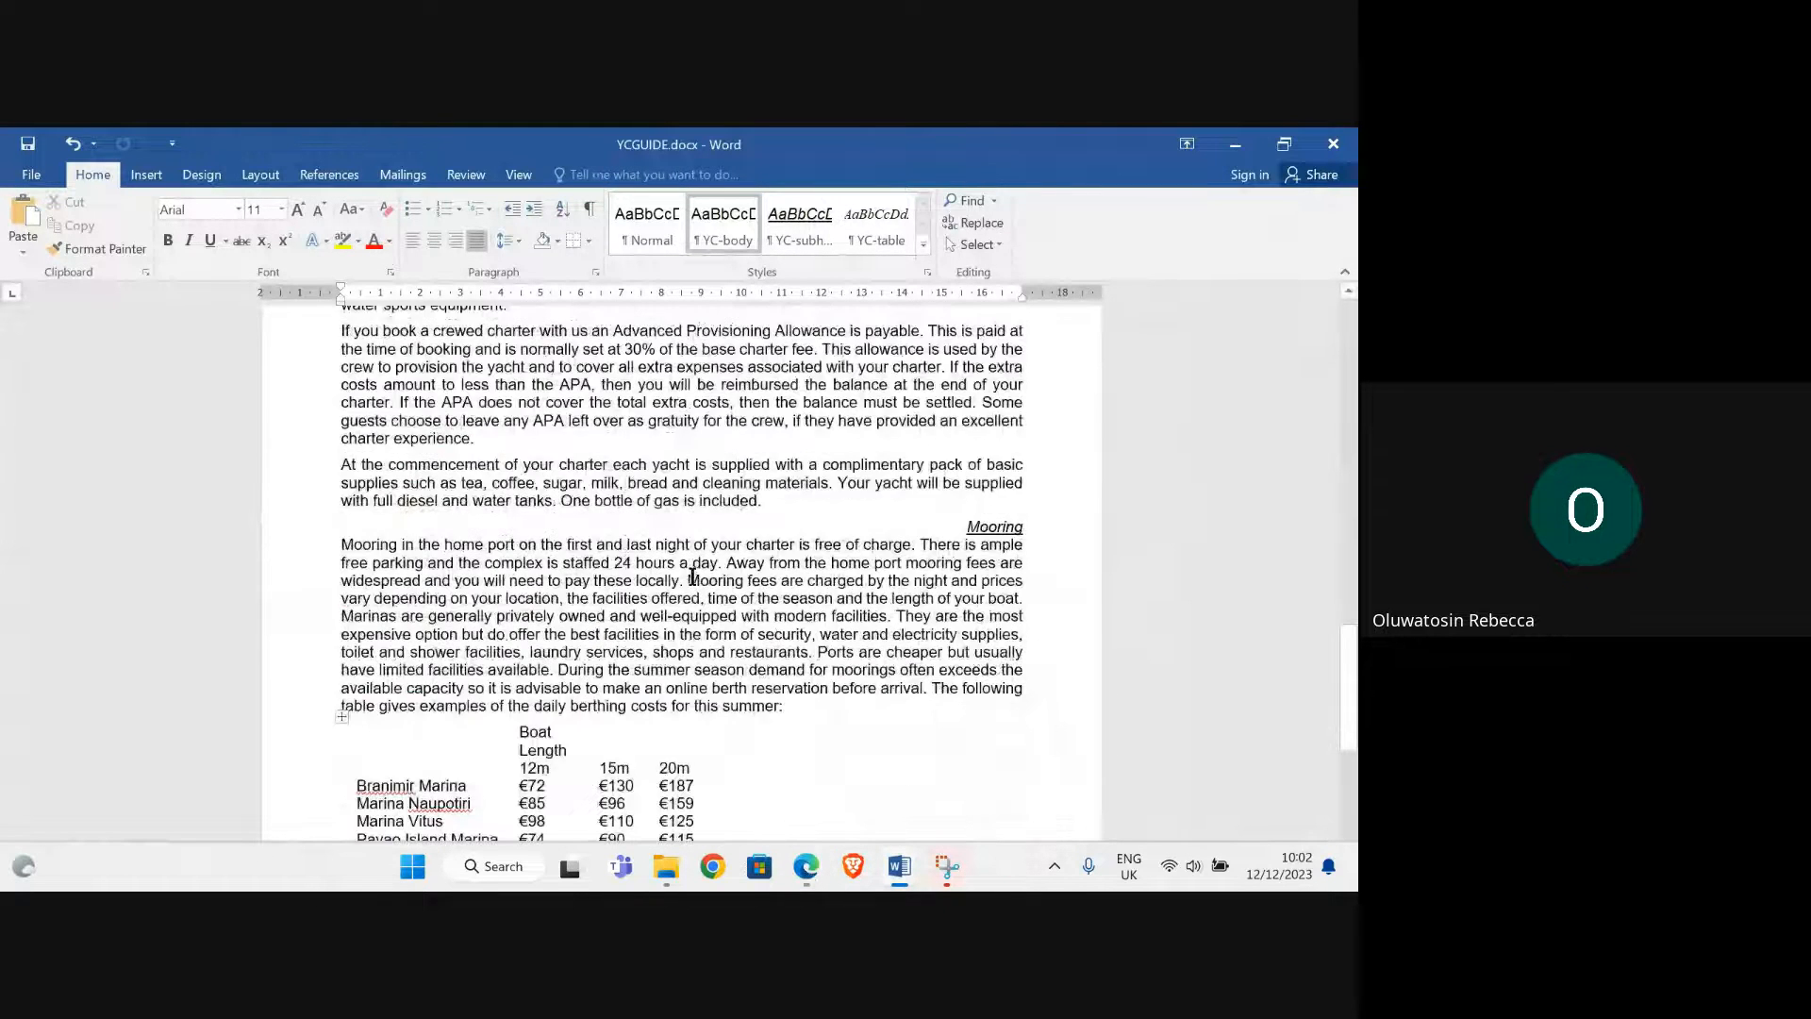
Return to the exam paper in Edge, read step 3 and copy the style name YC-title from its table
mouse_move(805, 866)
left_click(669, 724)
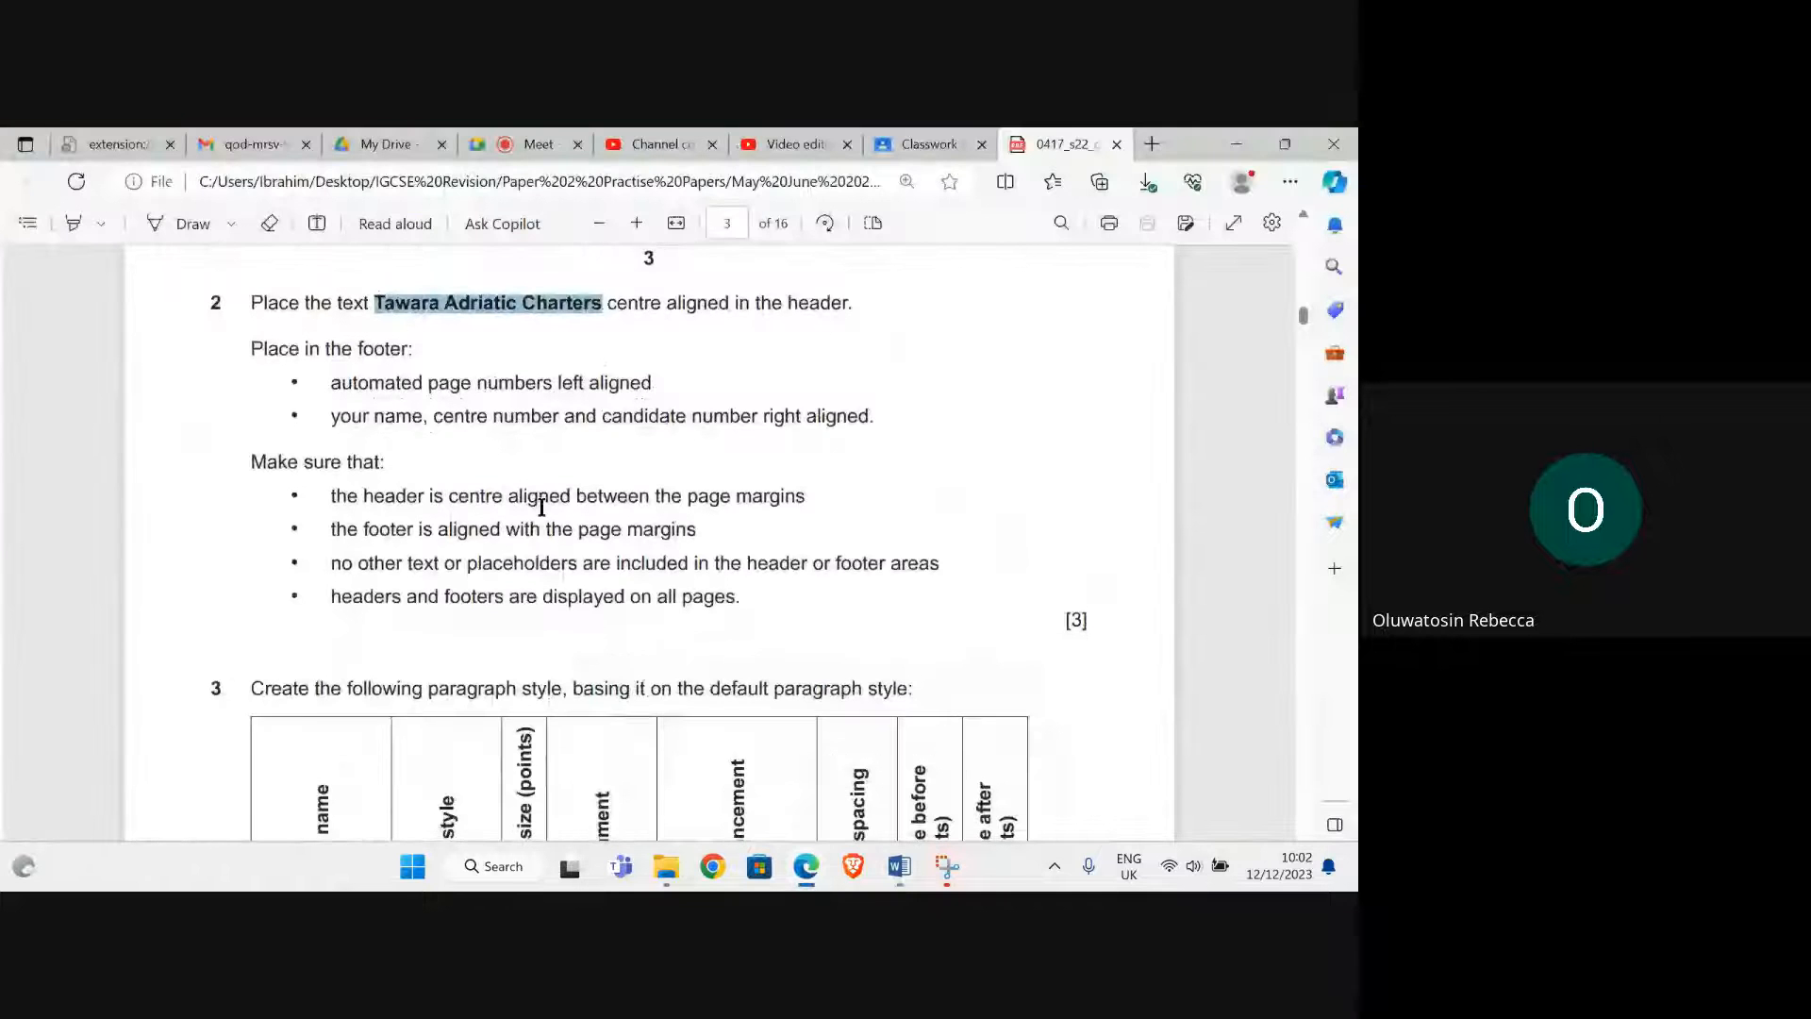
scroll(541, 495, "down", 3)
scroll(541, 496, "down", 3)
scroll(526, 457, "up", 1)
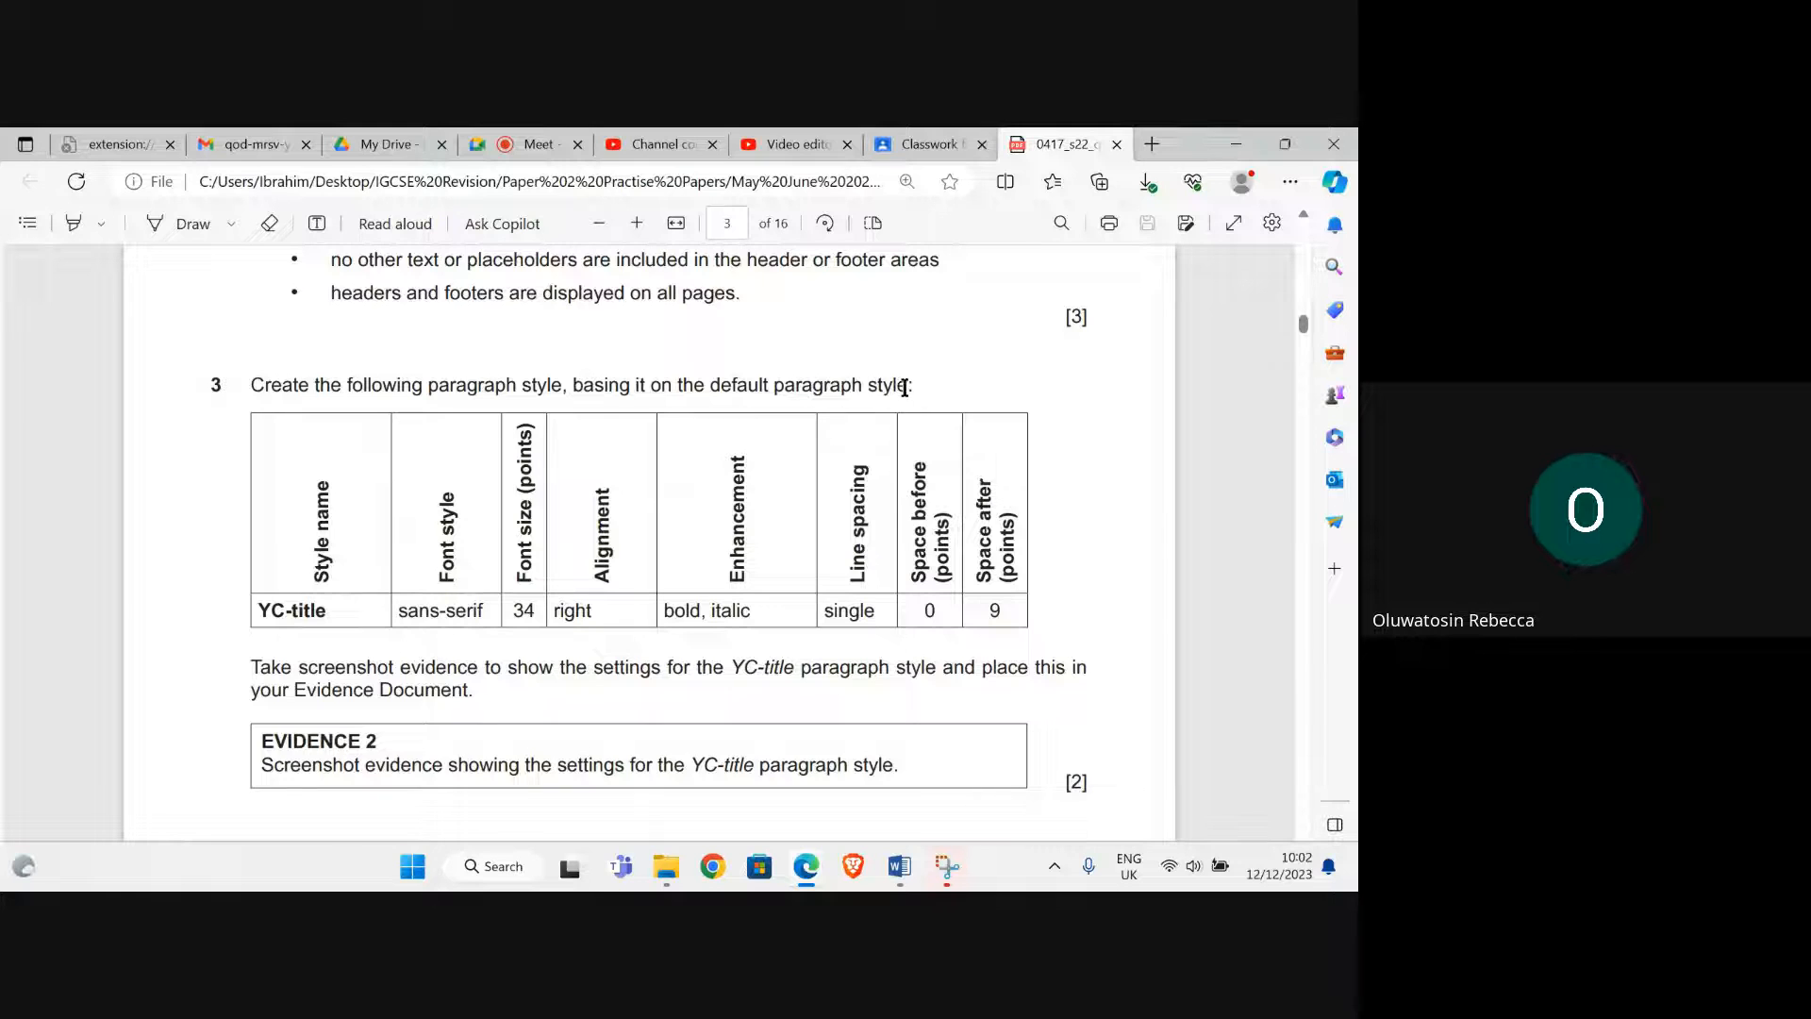
scroll(904, 389, "down", 1)
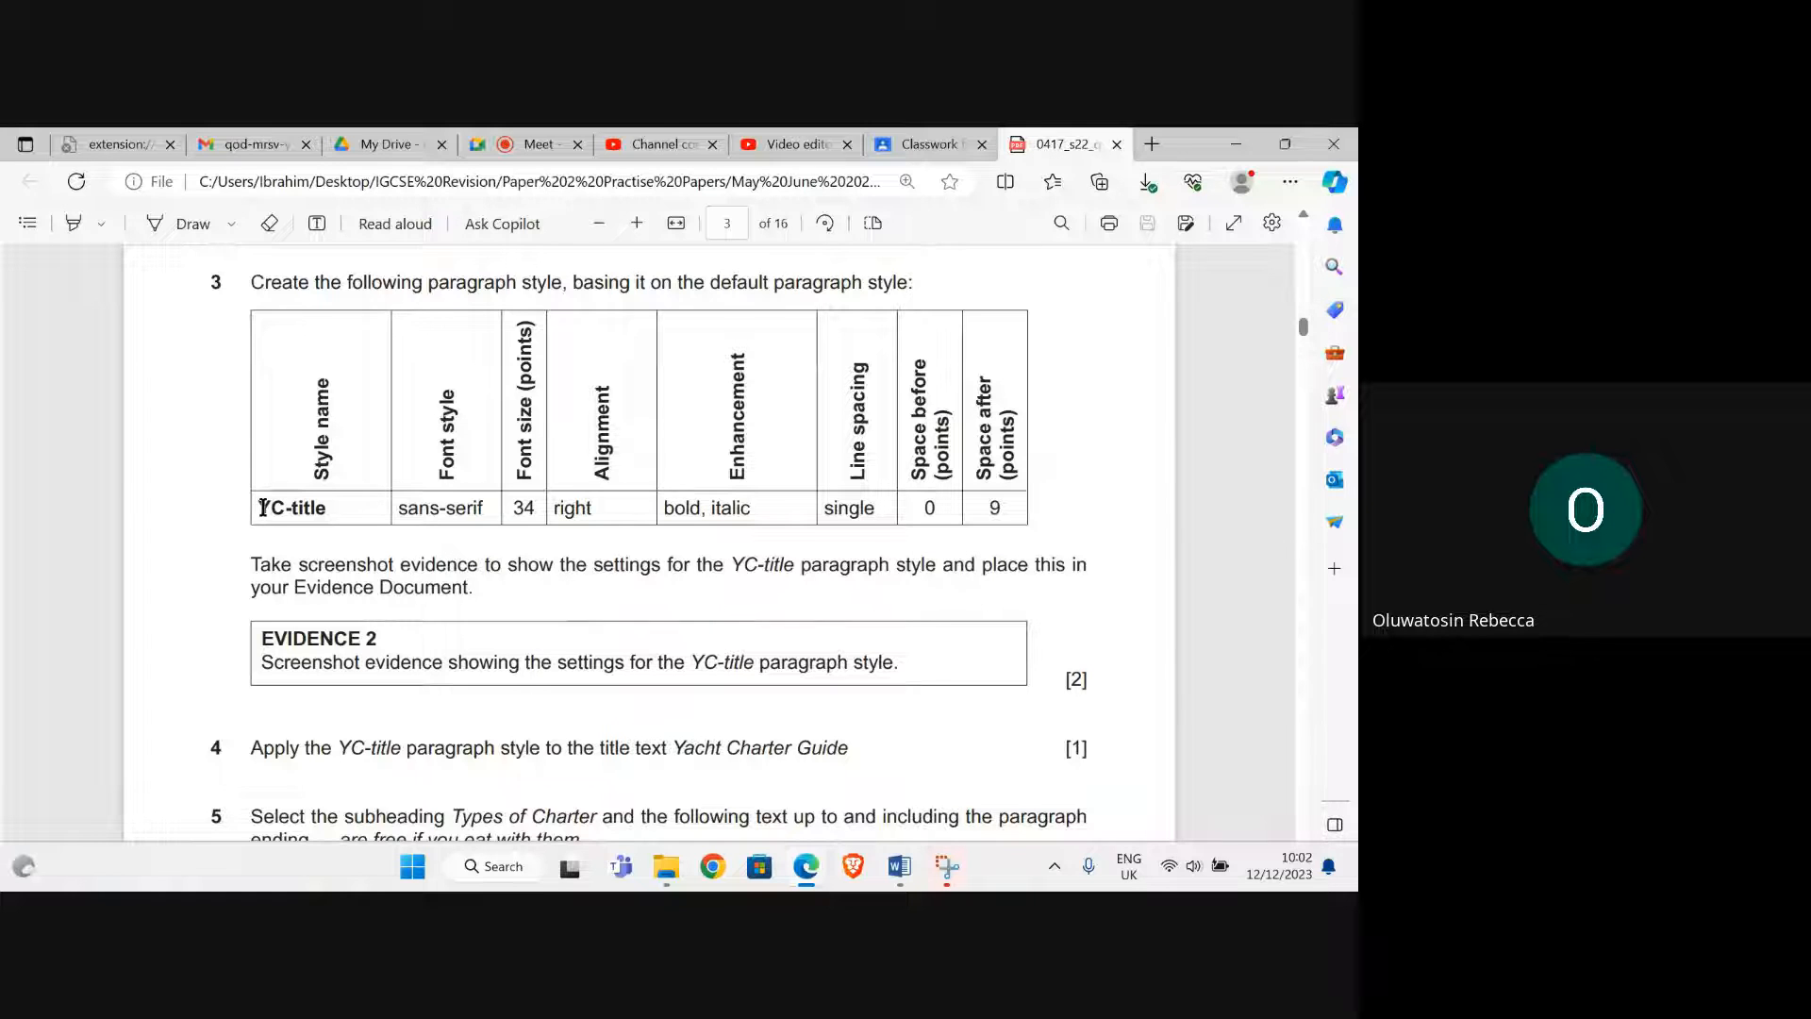
left_click_drag(270, 507, 325, 510)
right_click(314, 501)
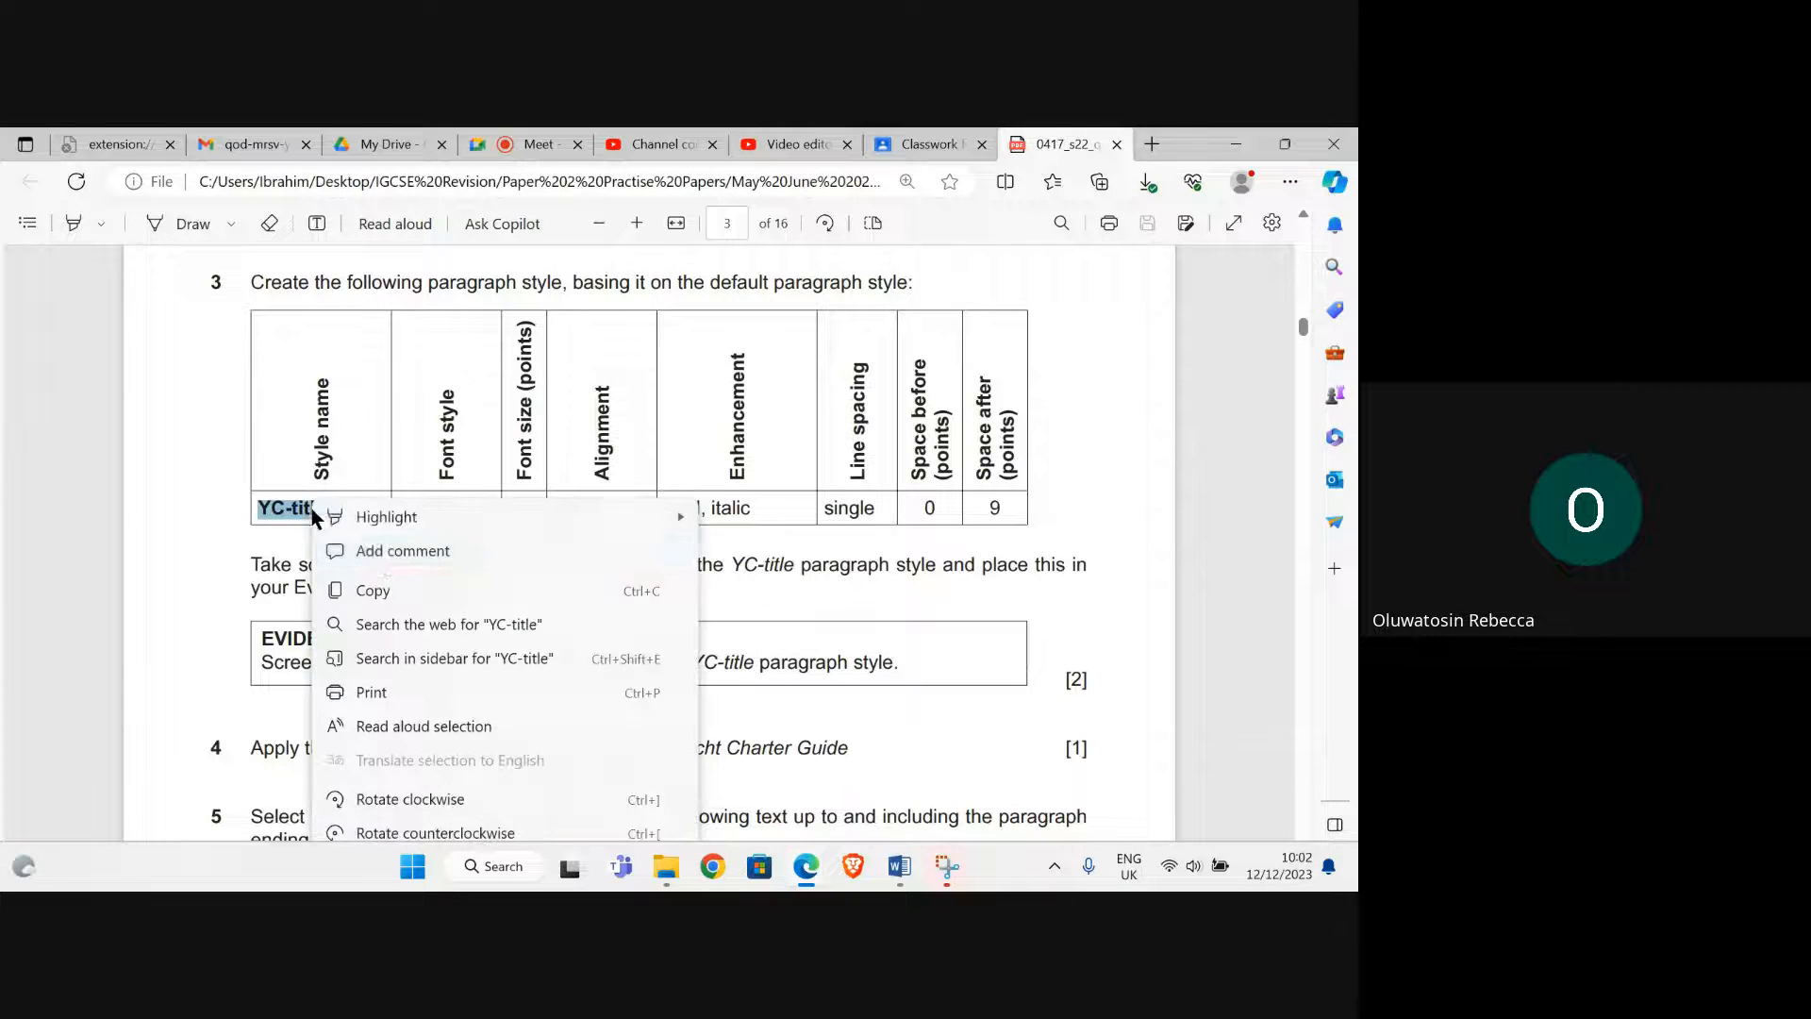
left_click(384, 589)
In YCGUIDE.docx in Word, place the cursor on a blank line after the final paragraph
mouse_move(901, 866)
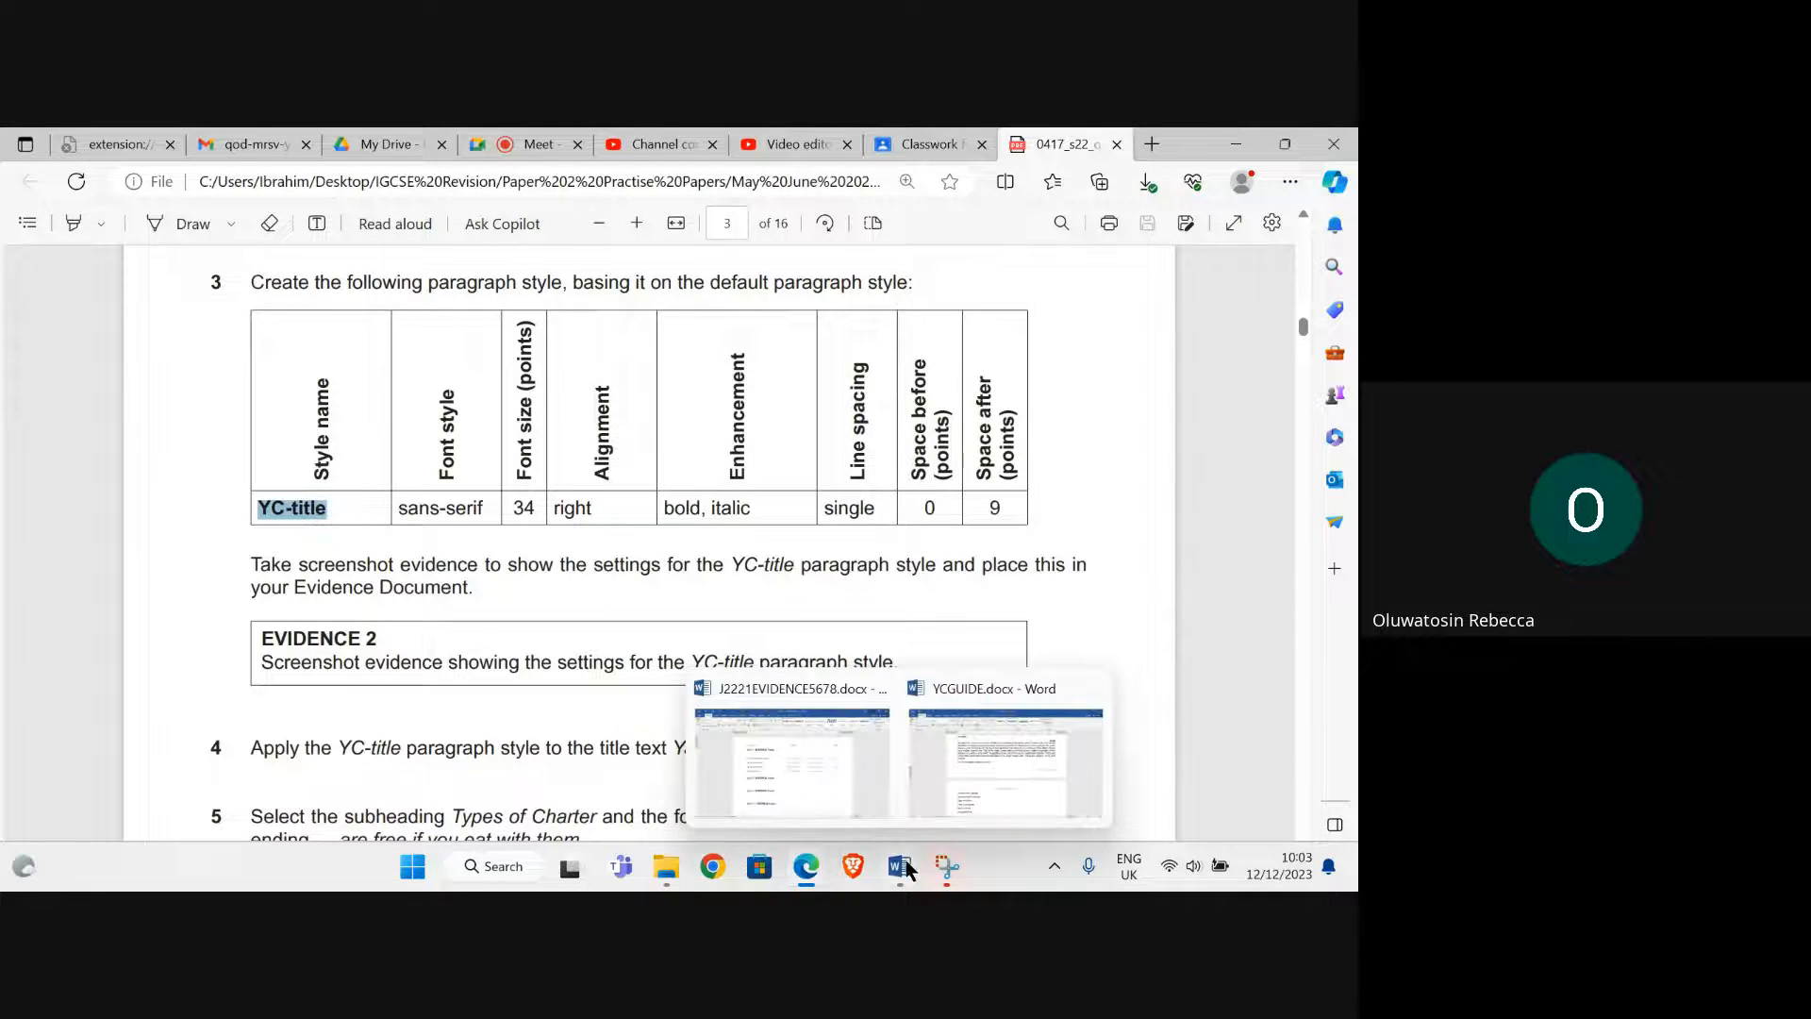
left_click(958, 803)
scroll(910, 502, "down", 15)
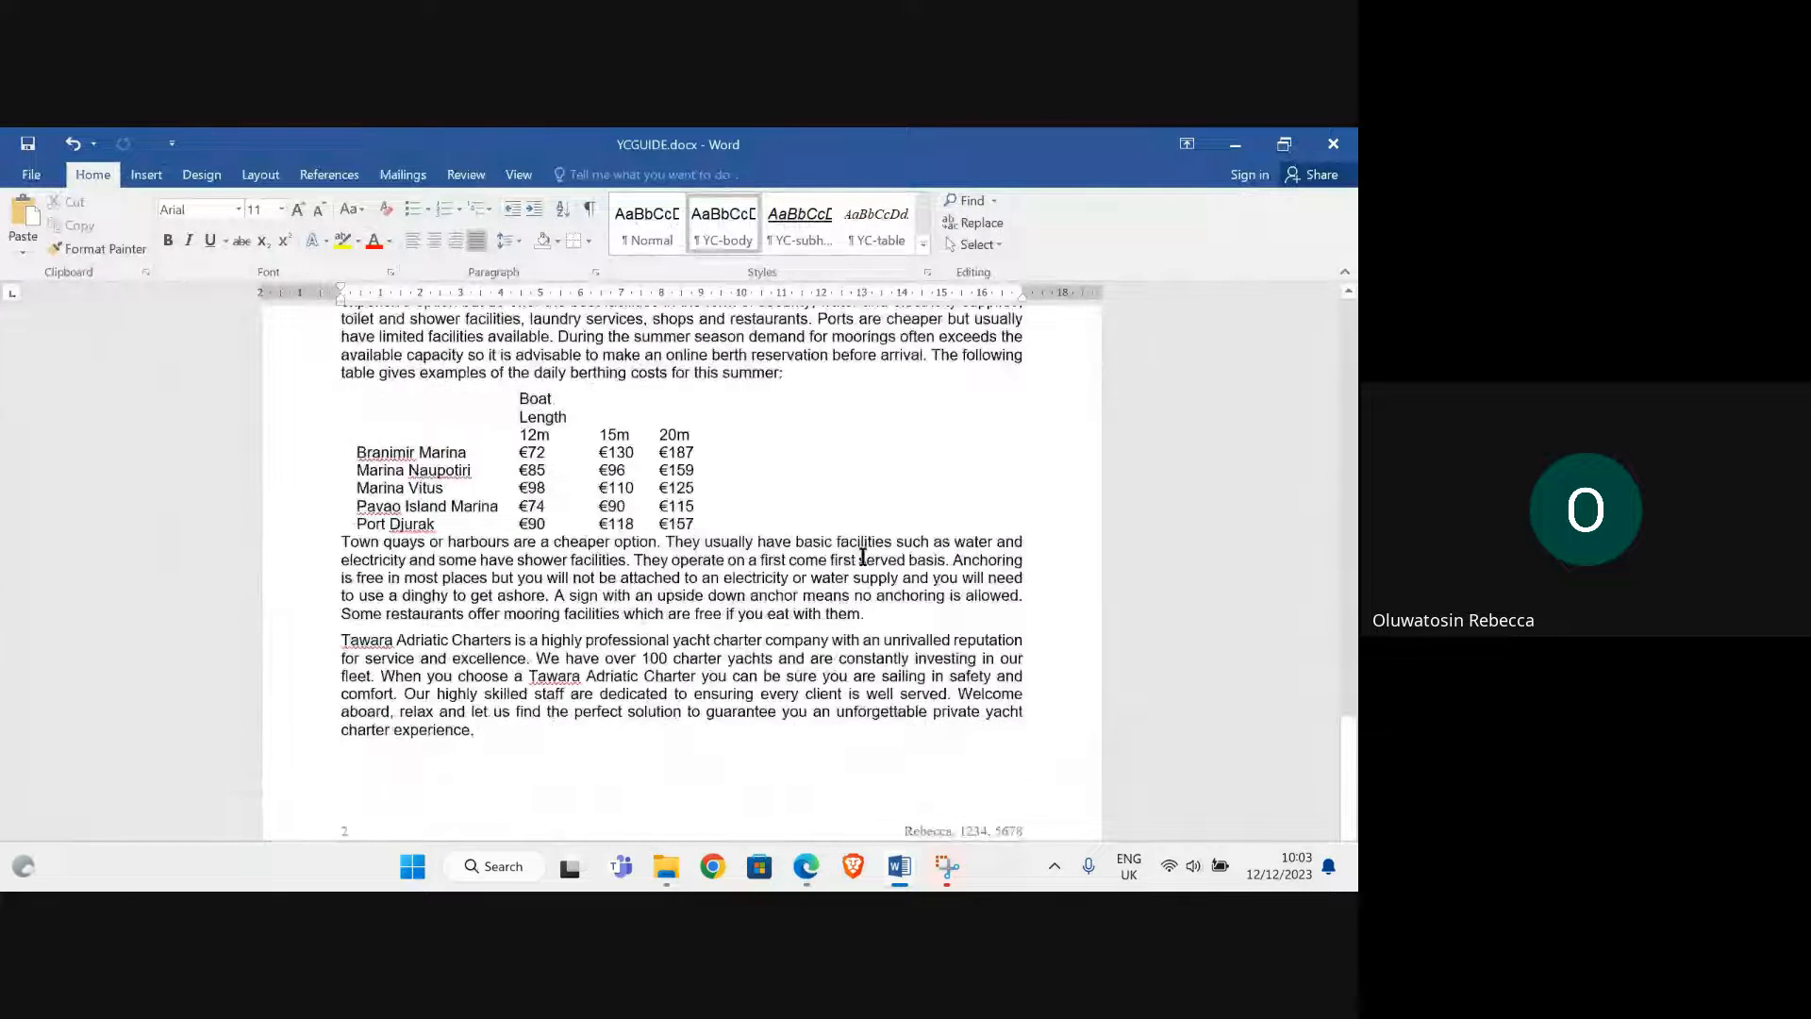
left_click(476, 734)
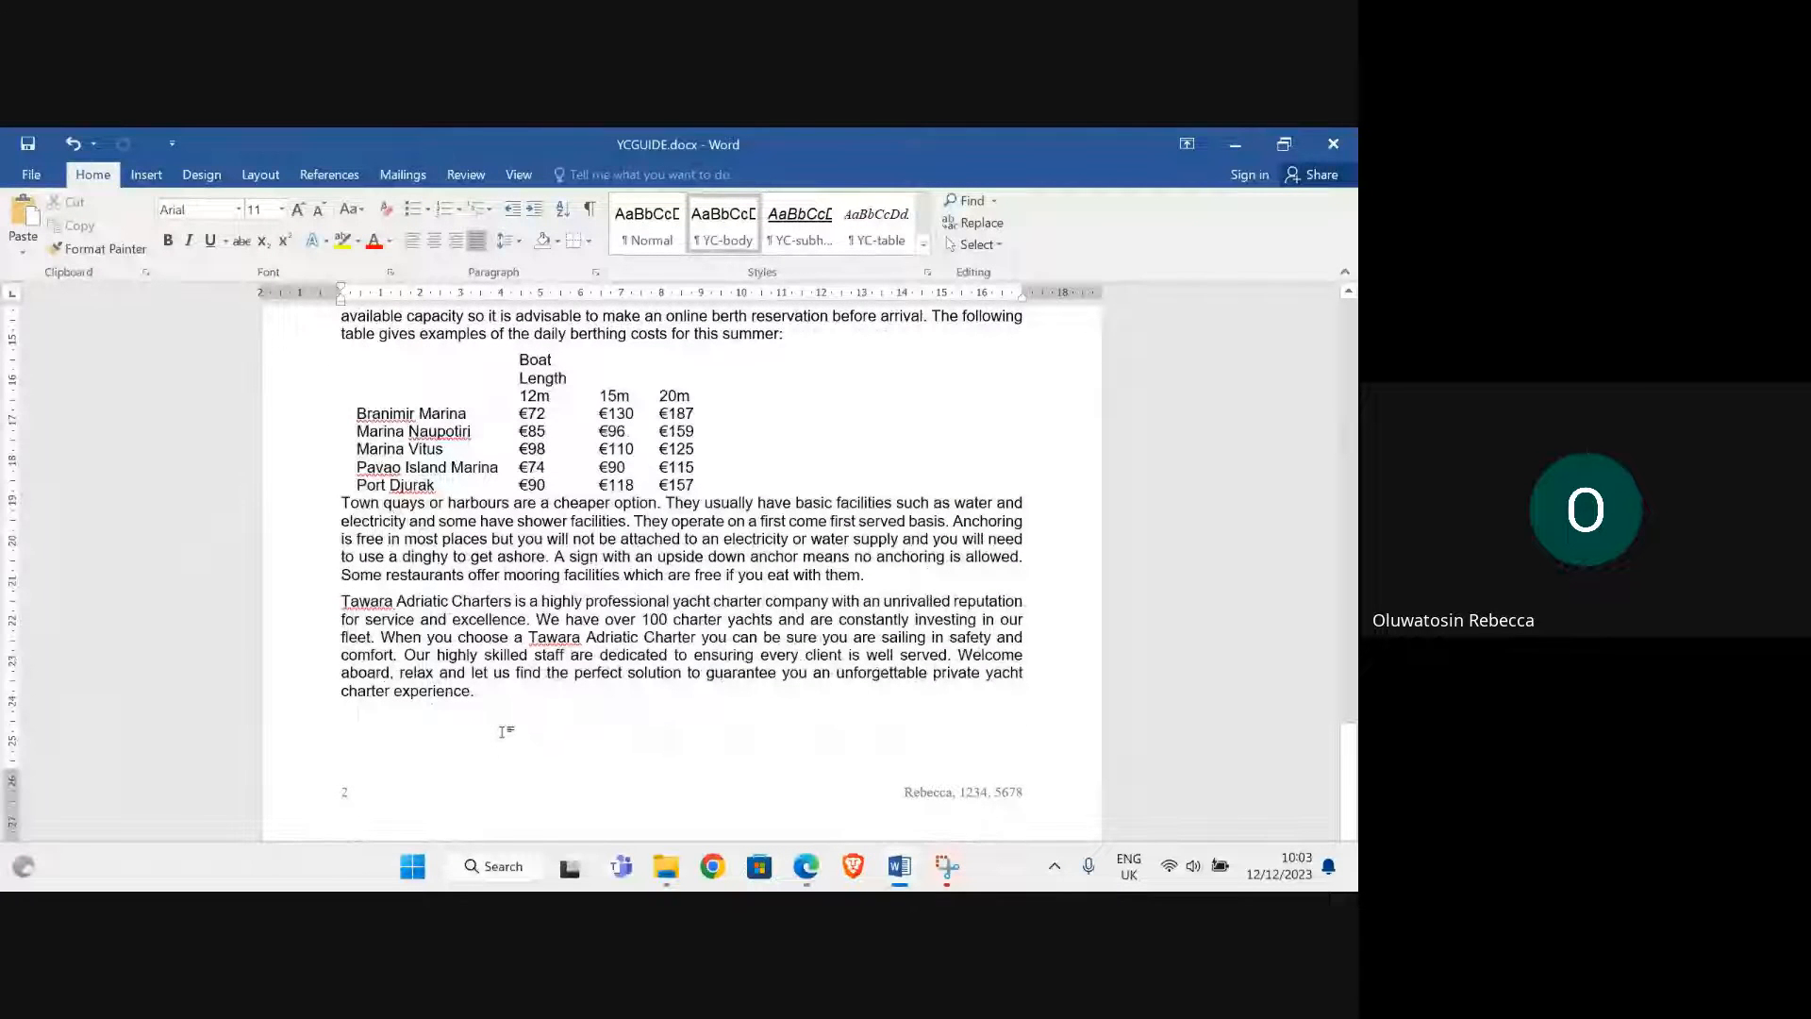
key("ctrl+Return")
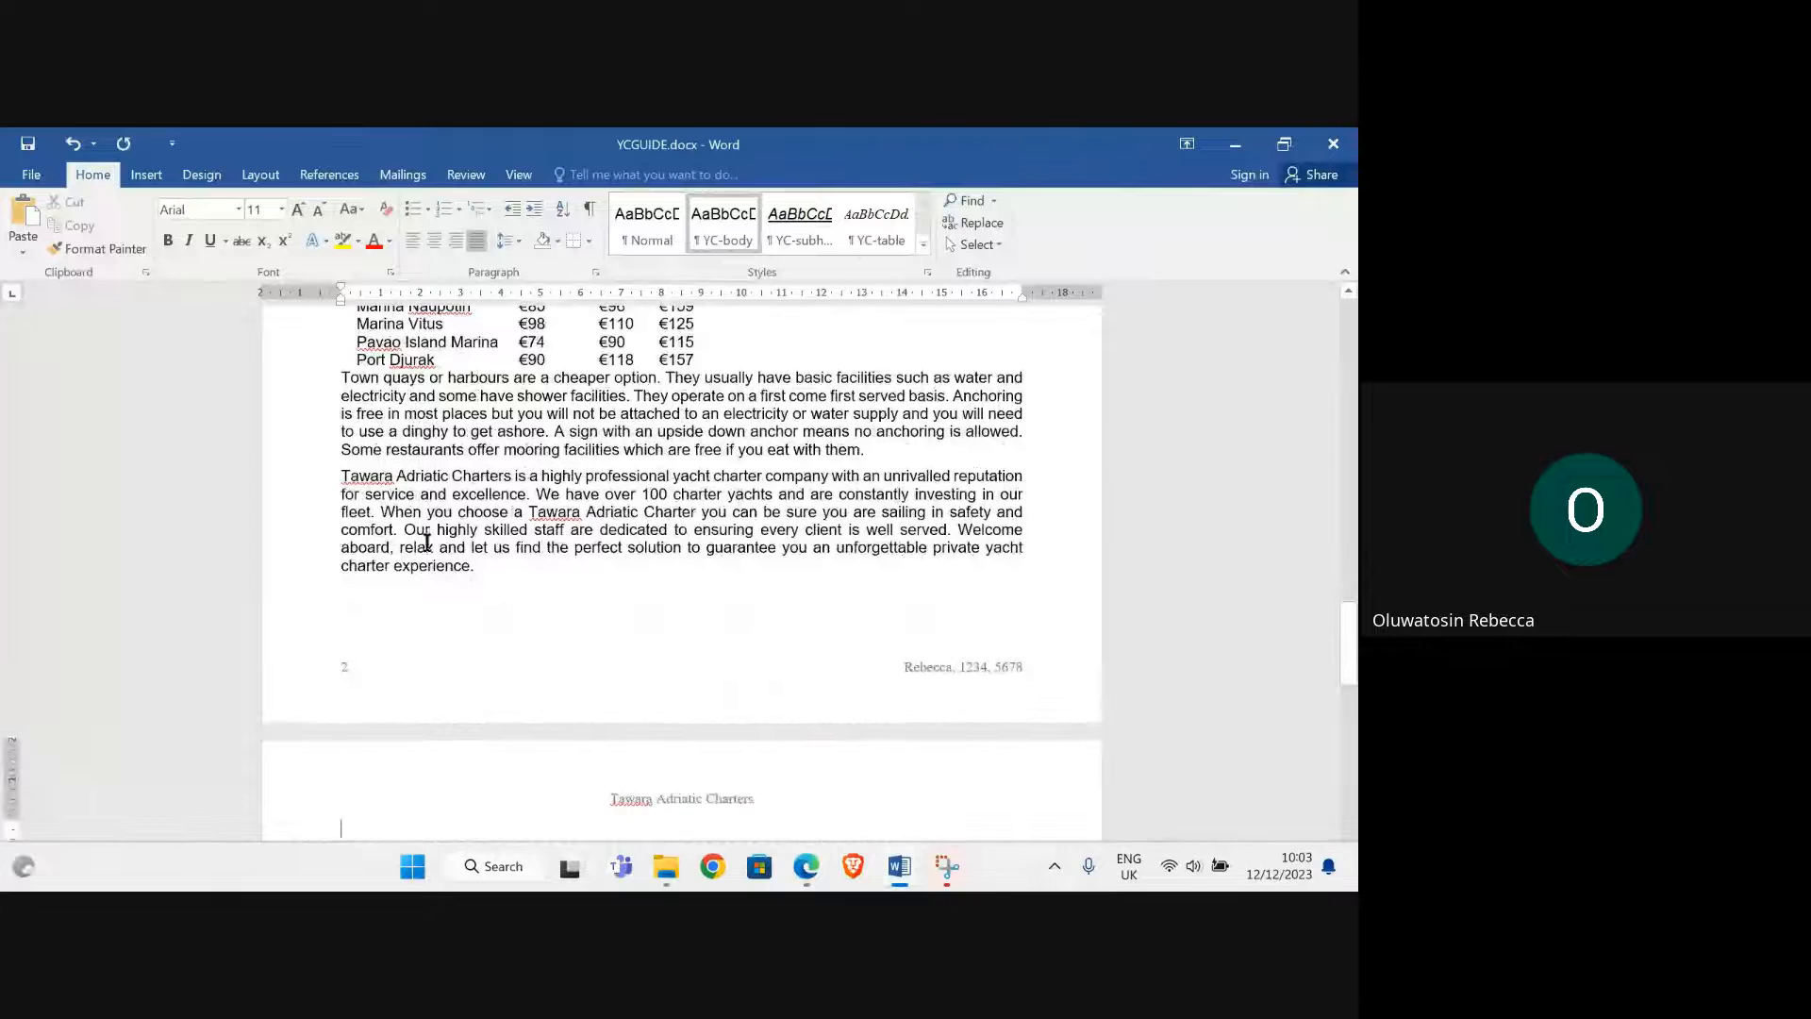
key("BackSpace")
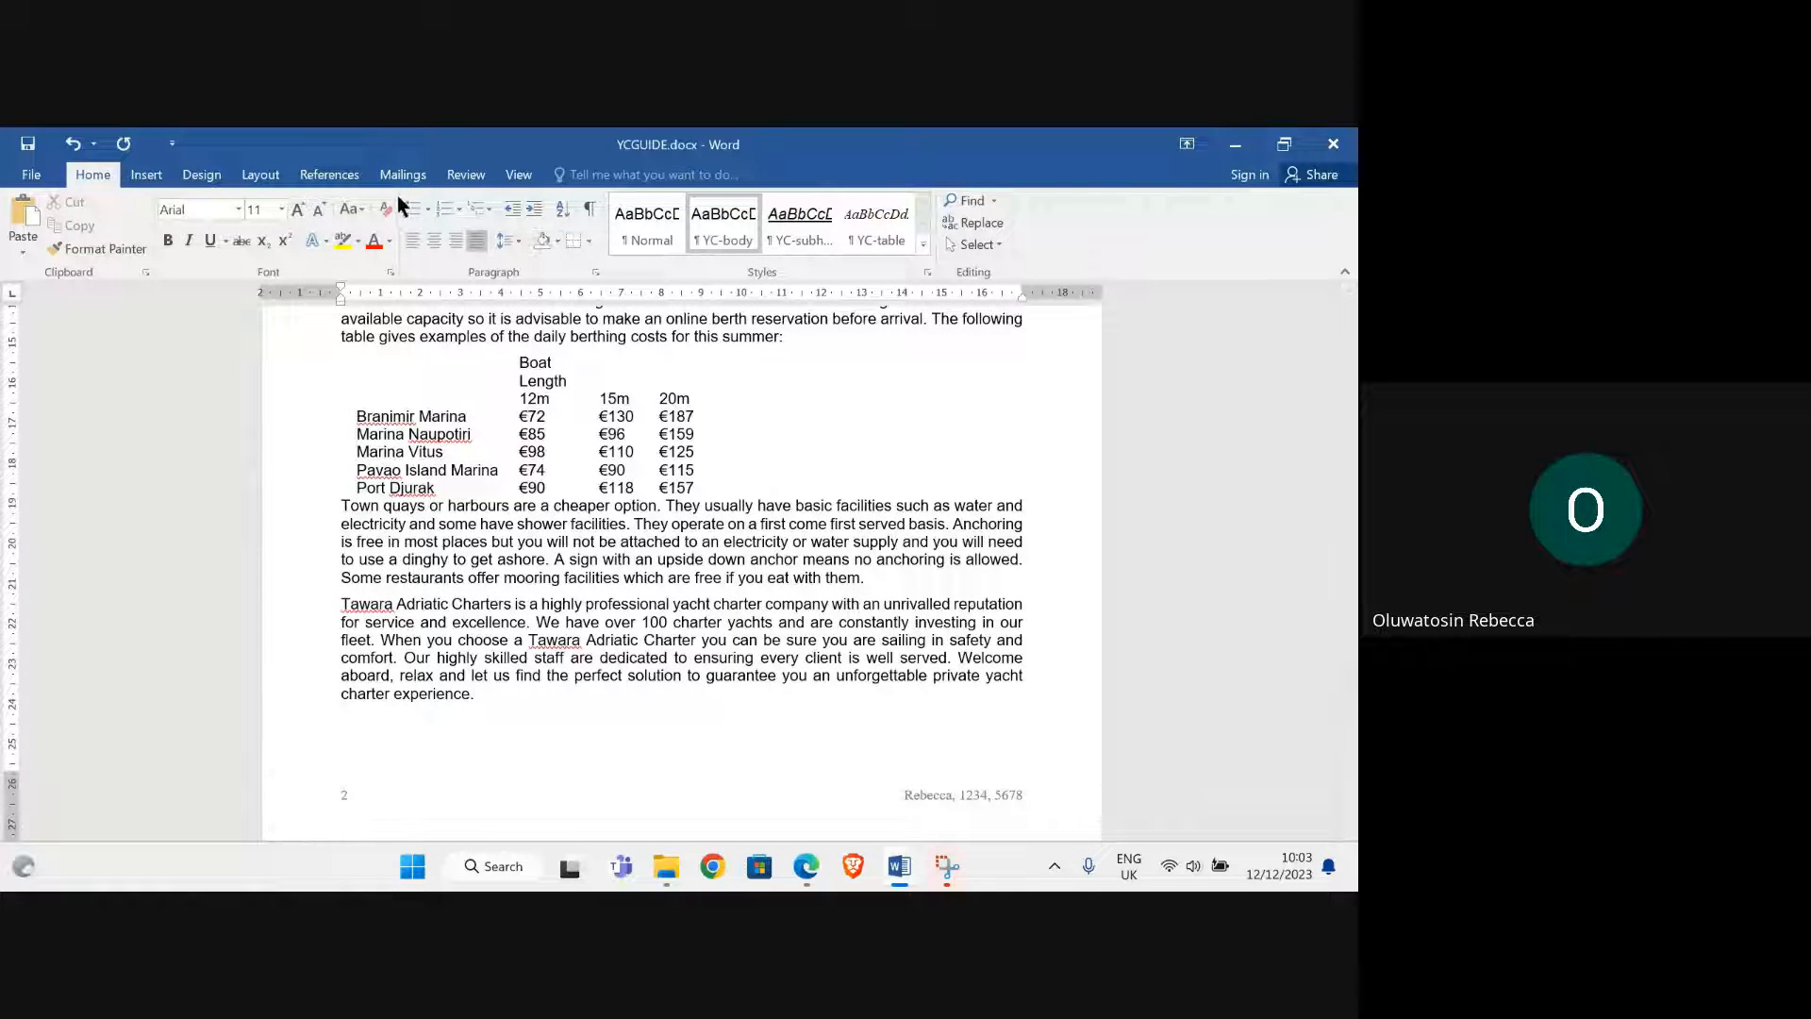
Start a new paragraph style named YC-title based on Normal and check its required formatting in the exam paper
left_click(927, 273)
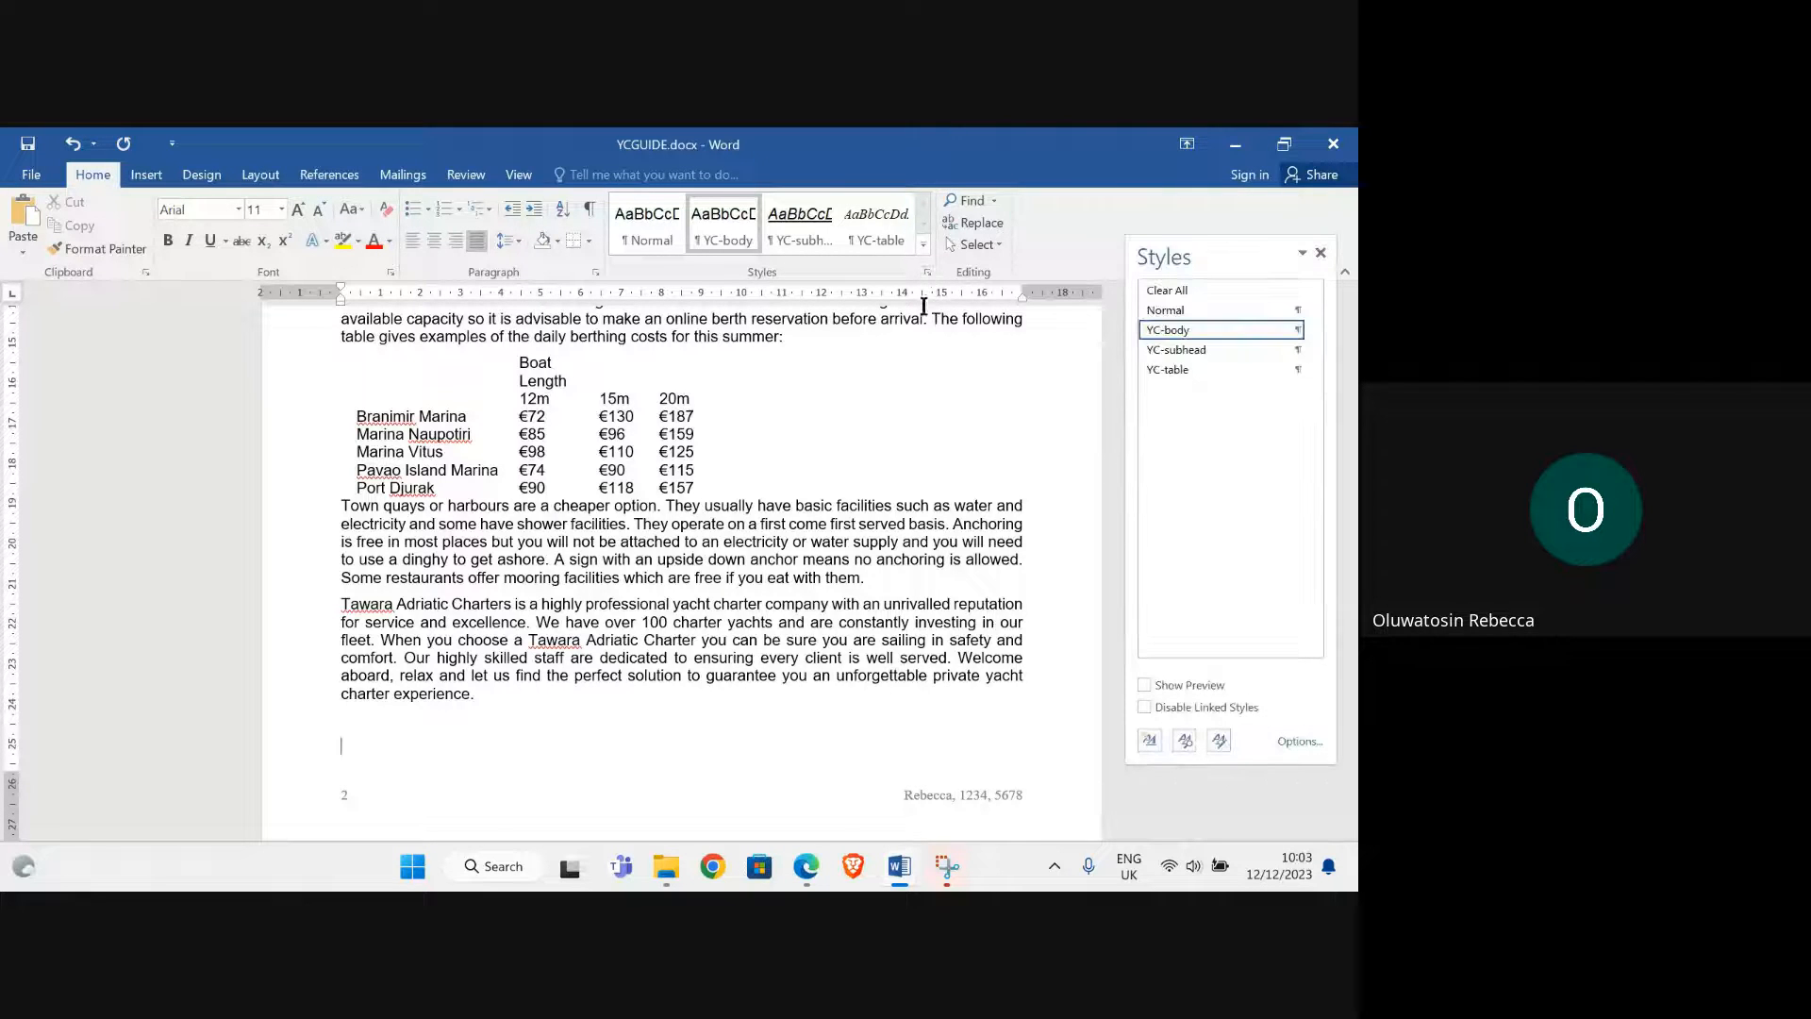
left_click(1149, 741)
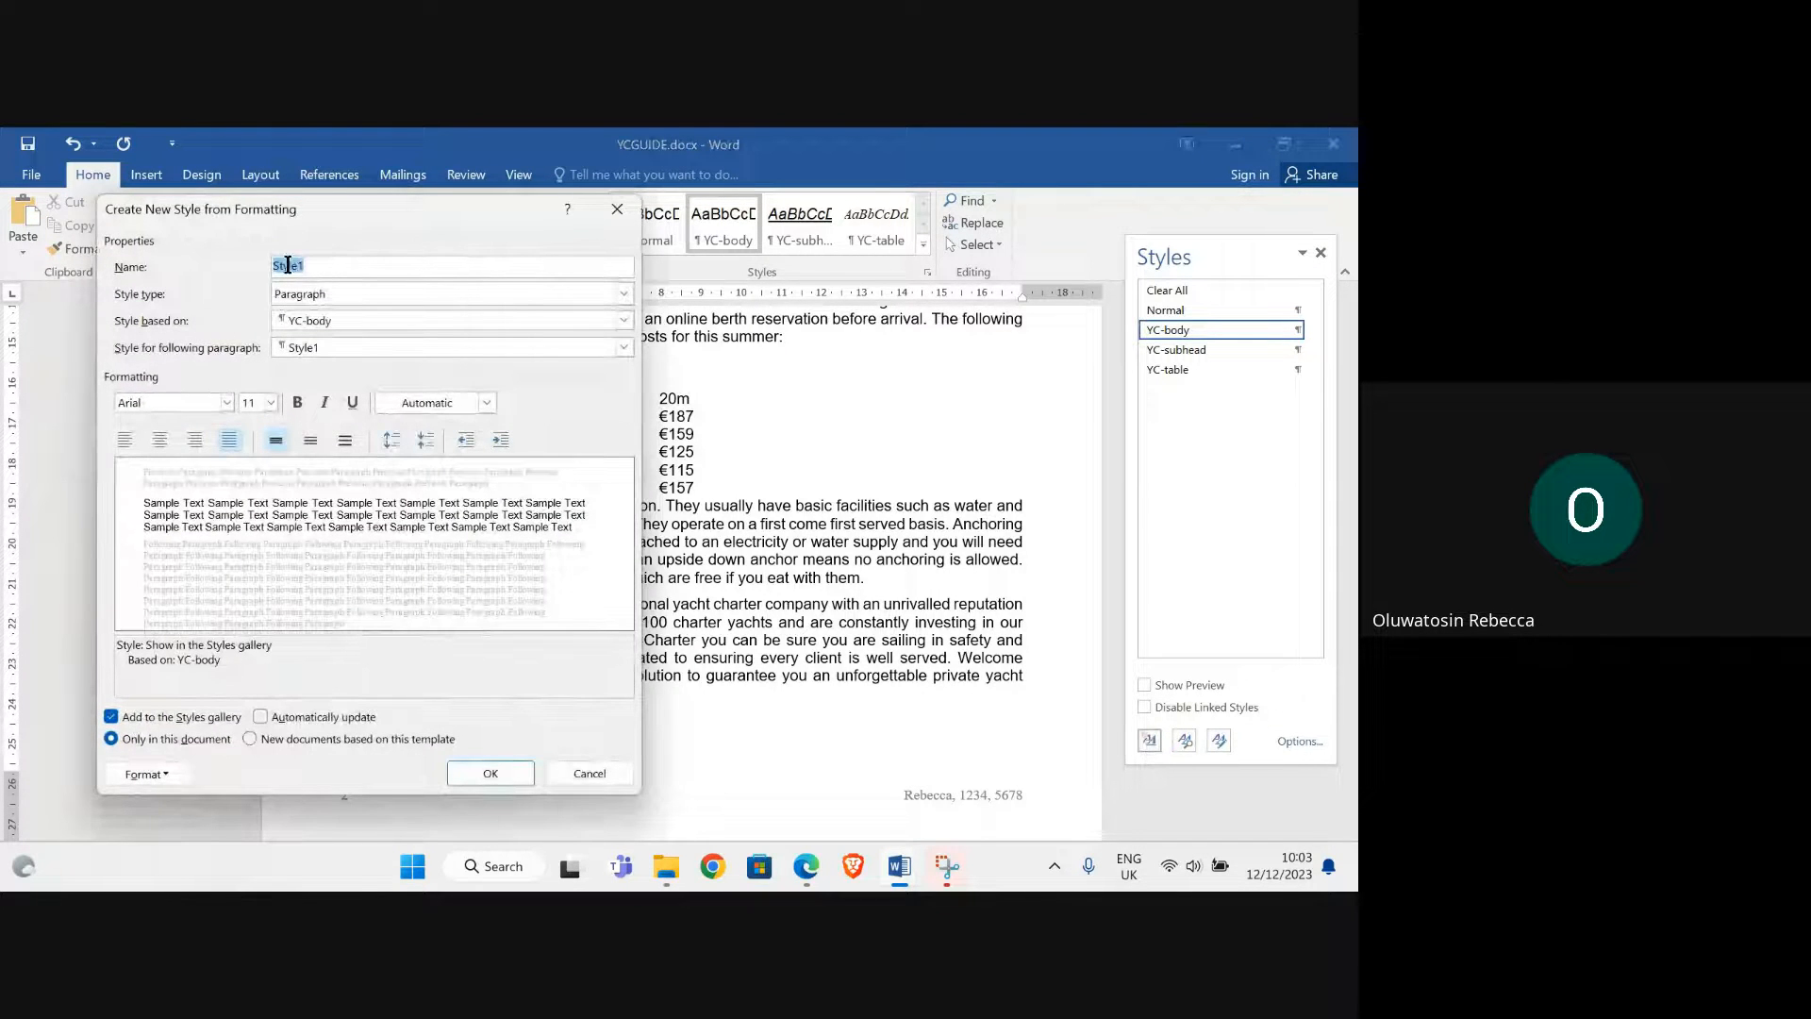
type("YC-title")
left_click(623, 320)
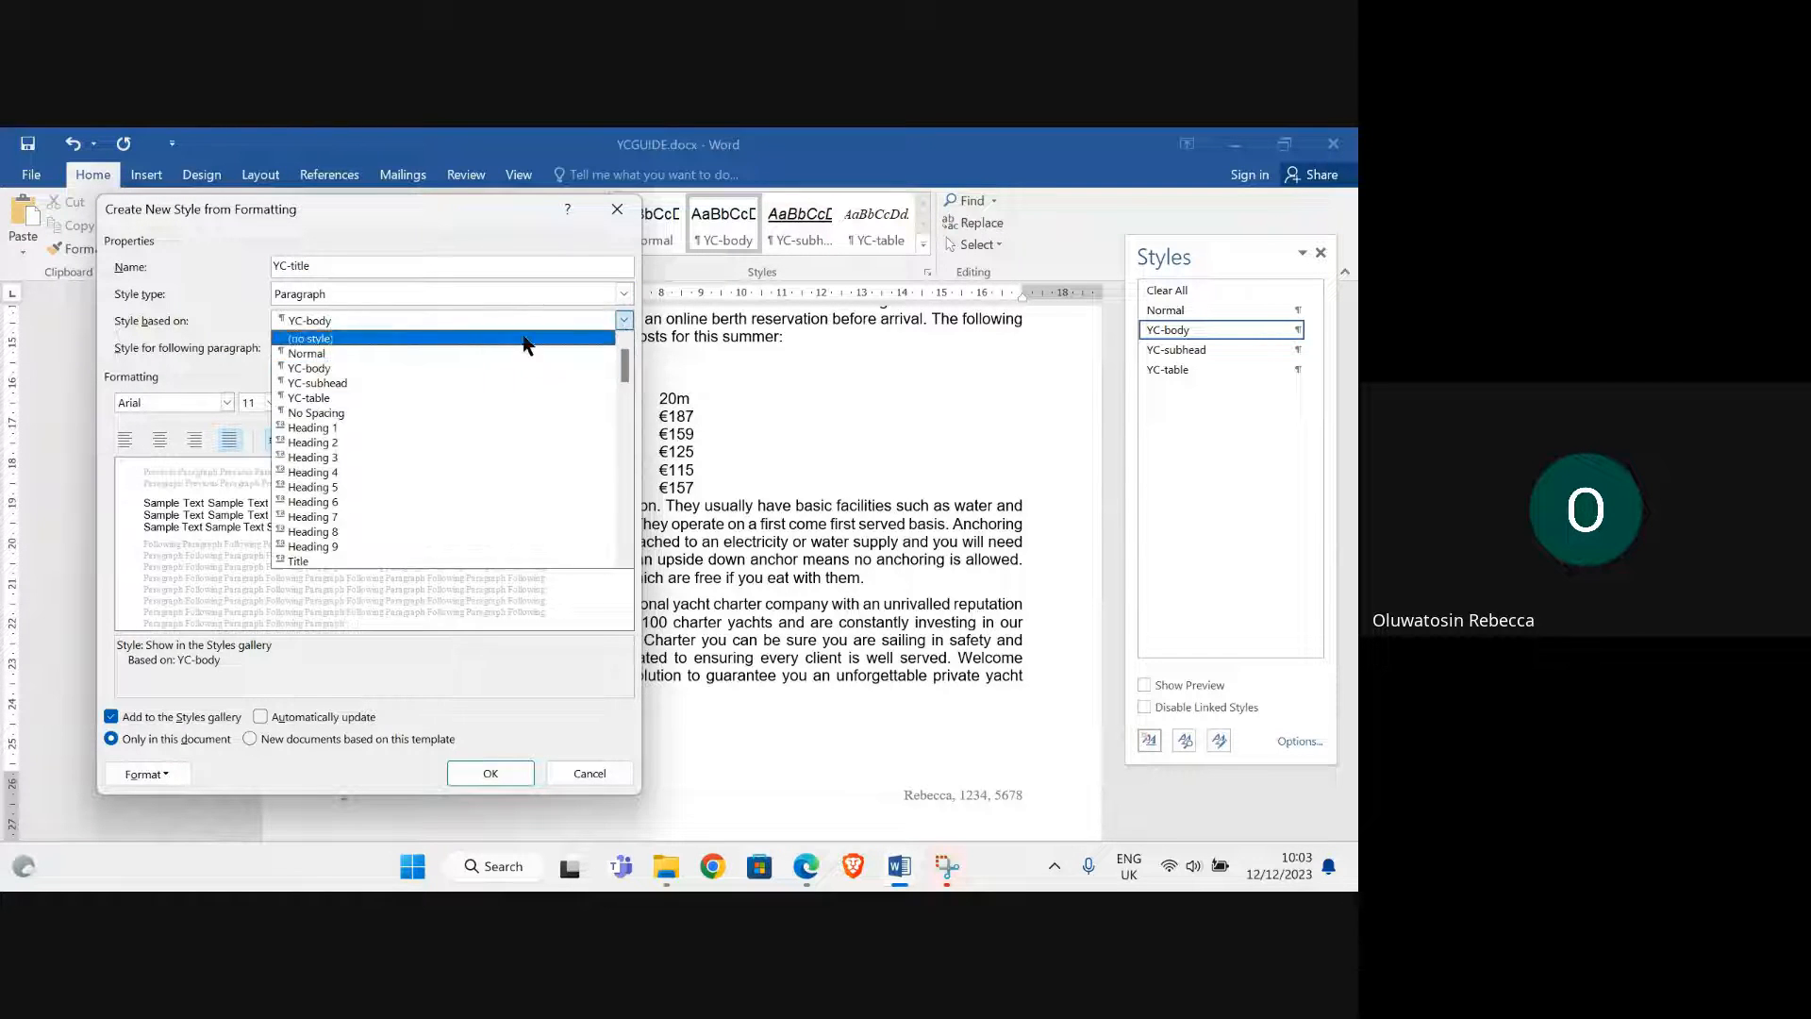
left_click(392, 354)
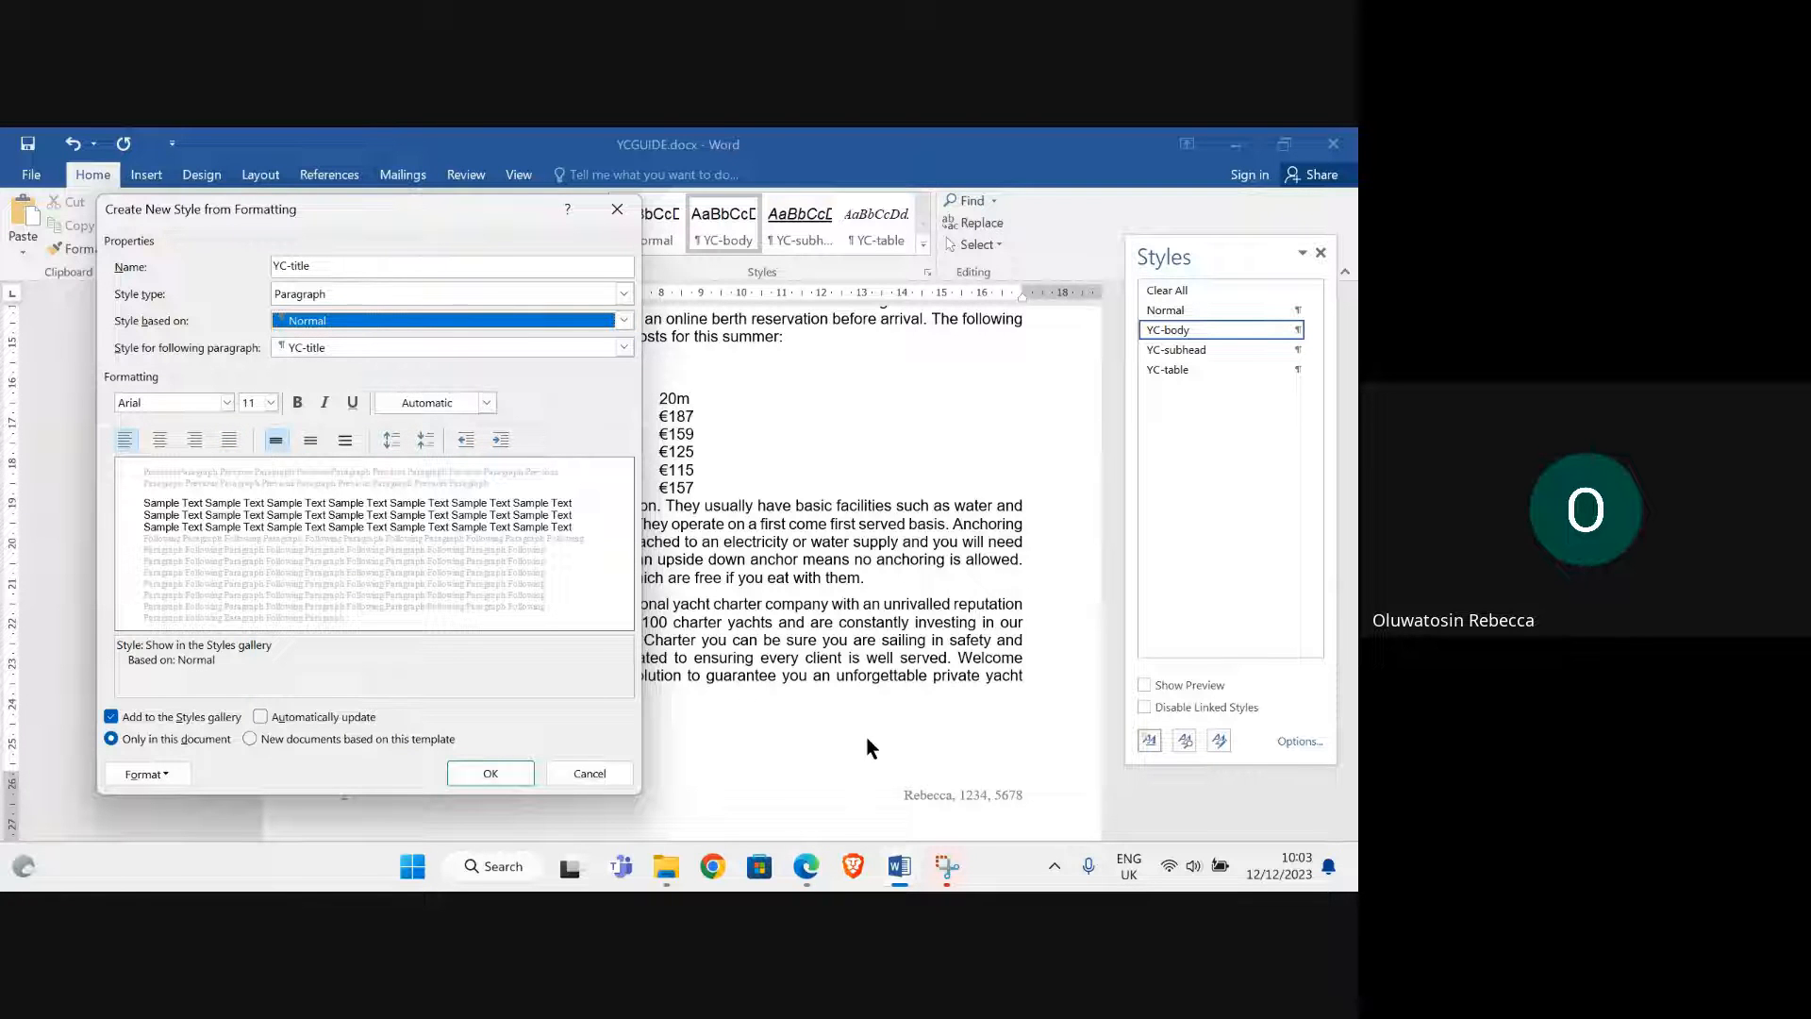
mouse_move(809, 868)
mouse_move(705, 800)
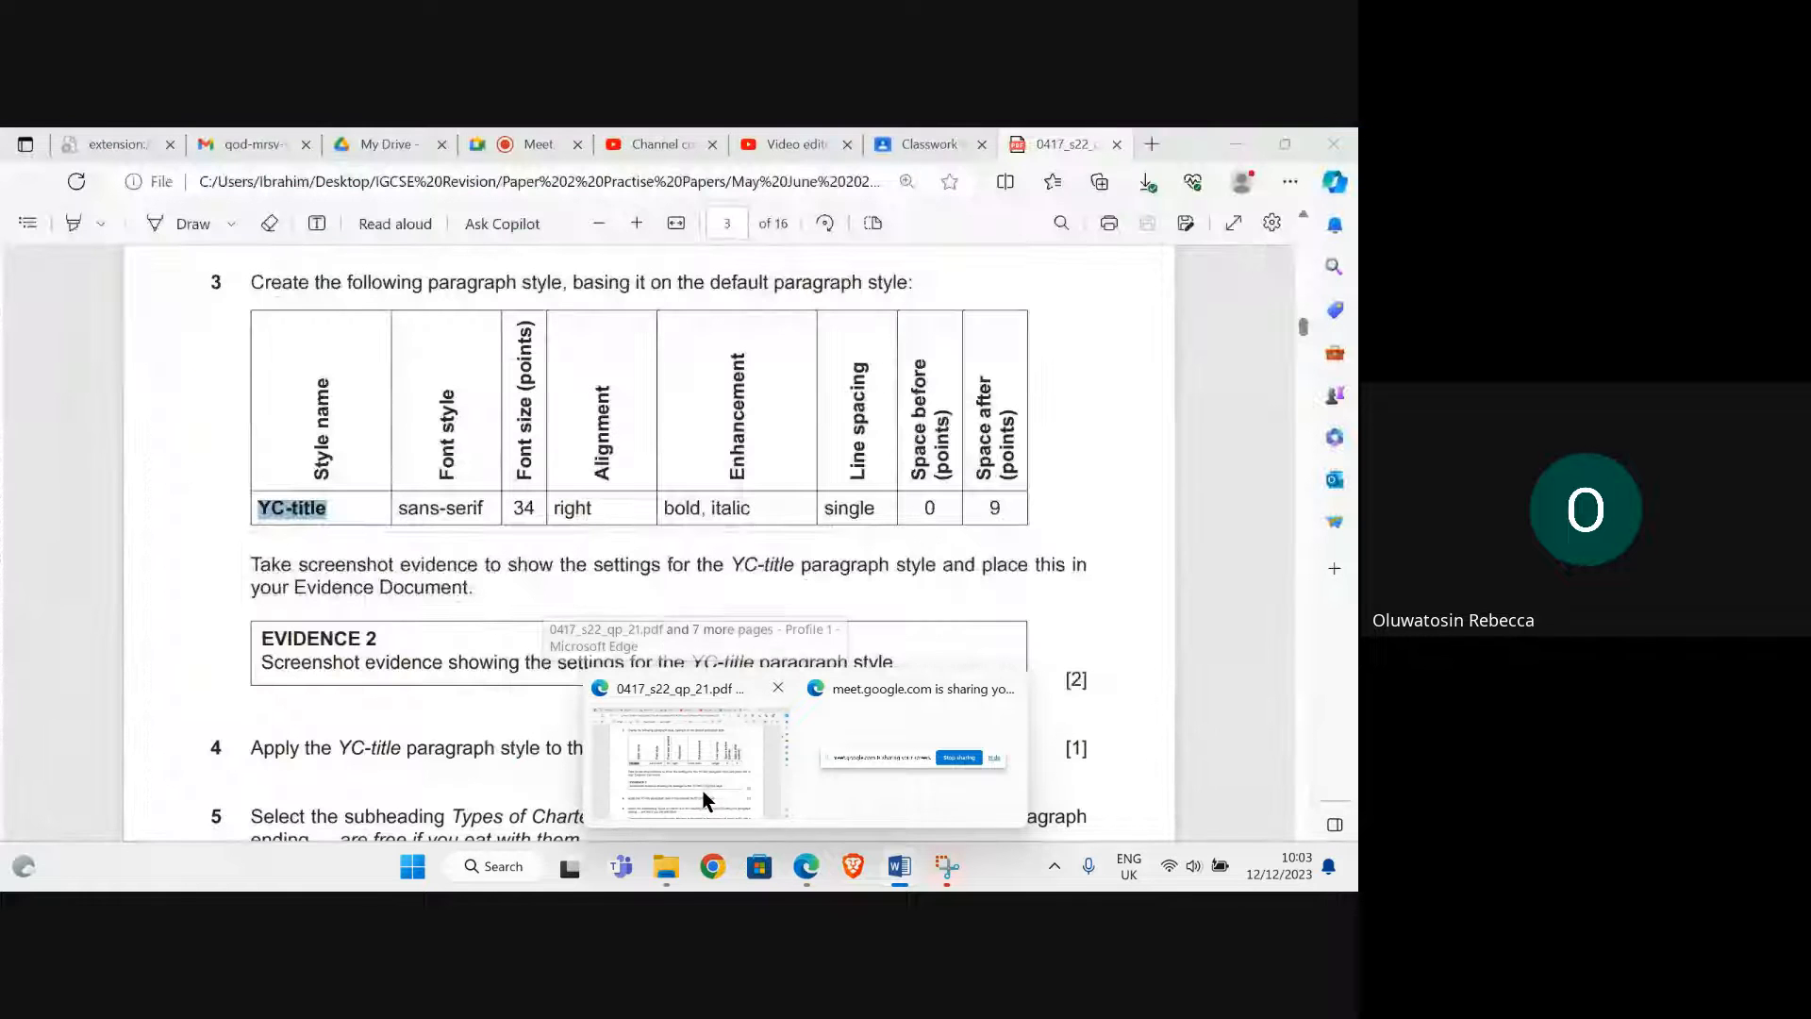
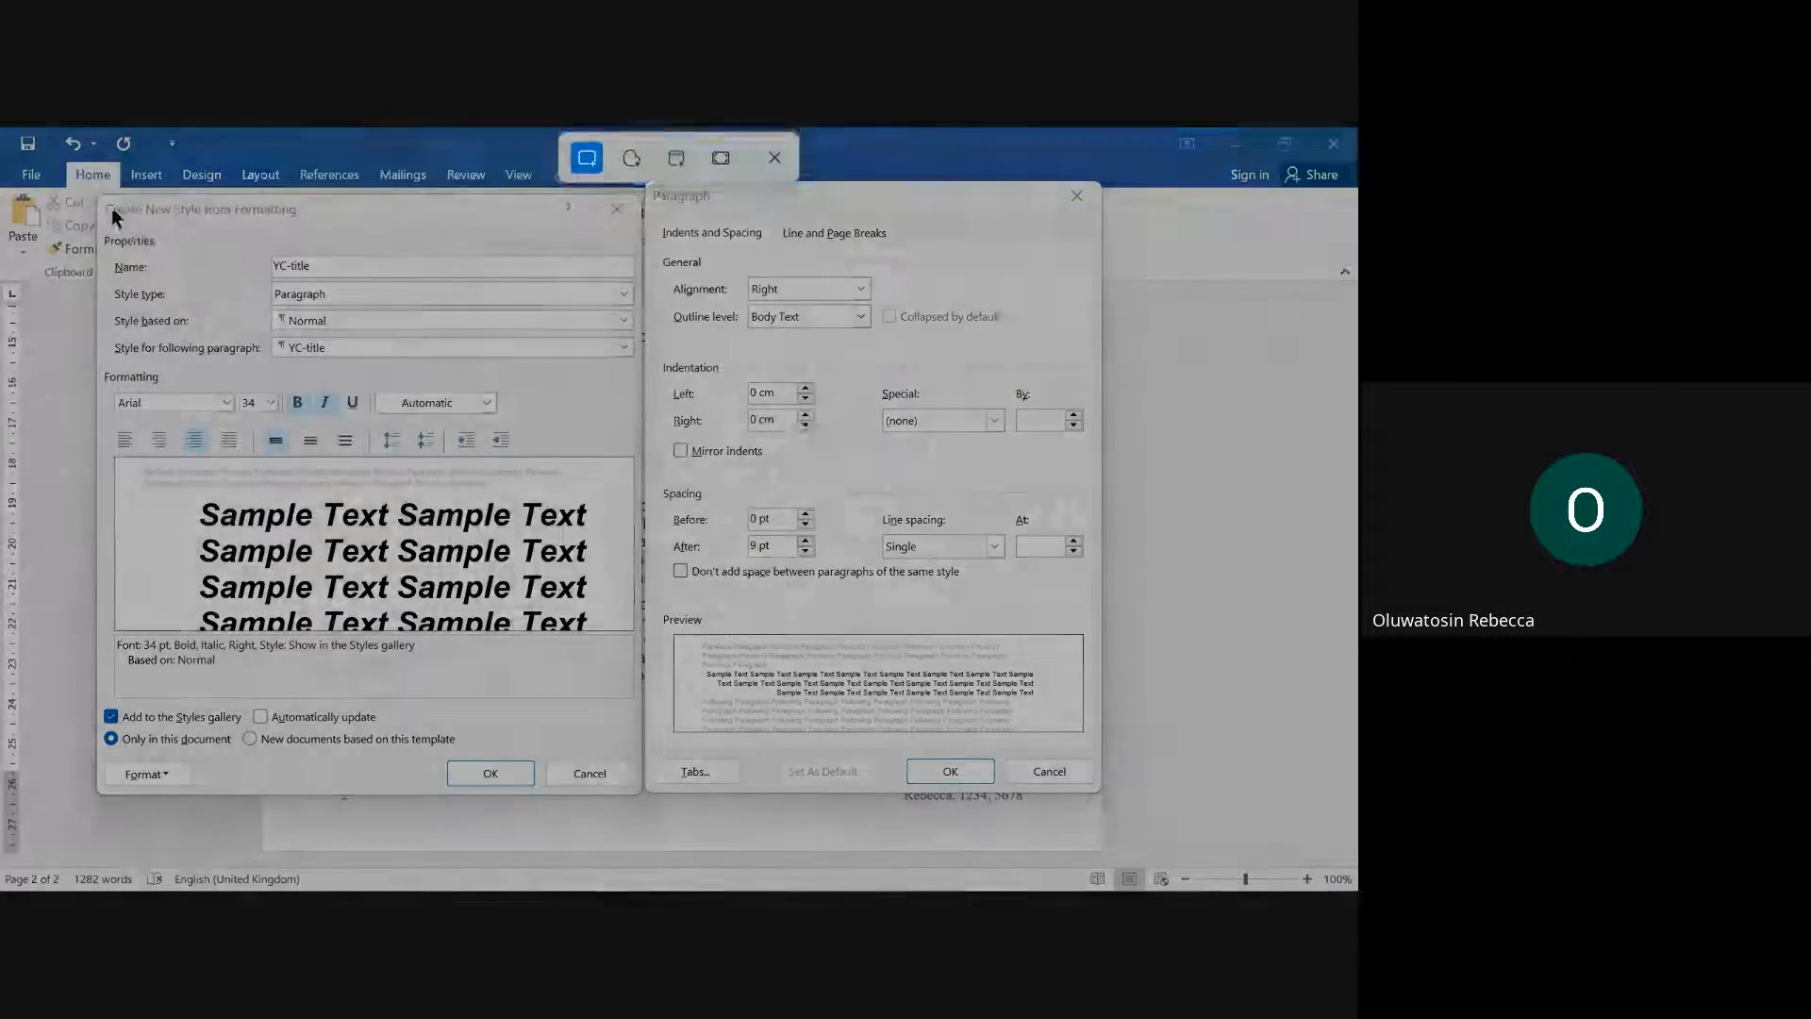
Capture a screenshot of the YC-title style and paragraph settings together and confirm the new style
left_click_drag(94, 194, 1108, 797)
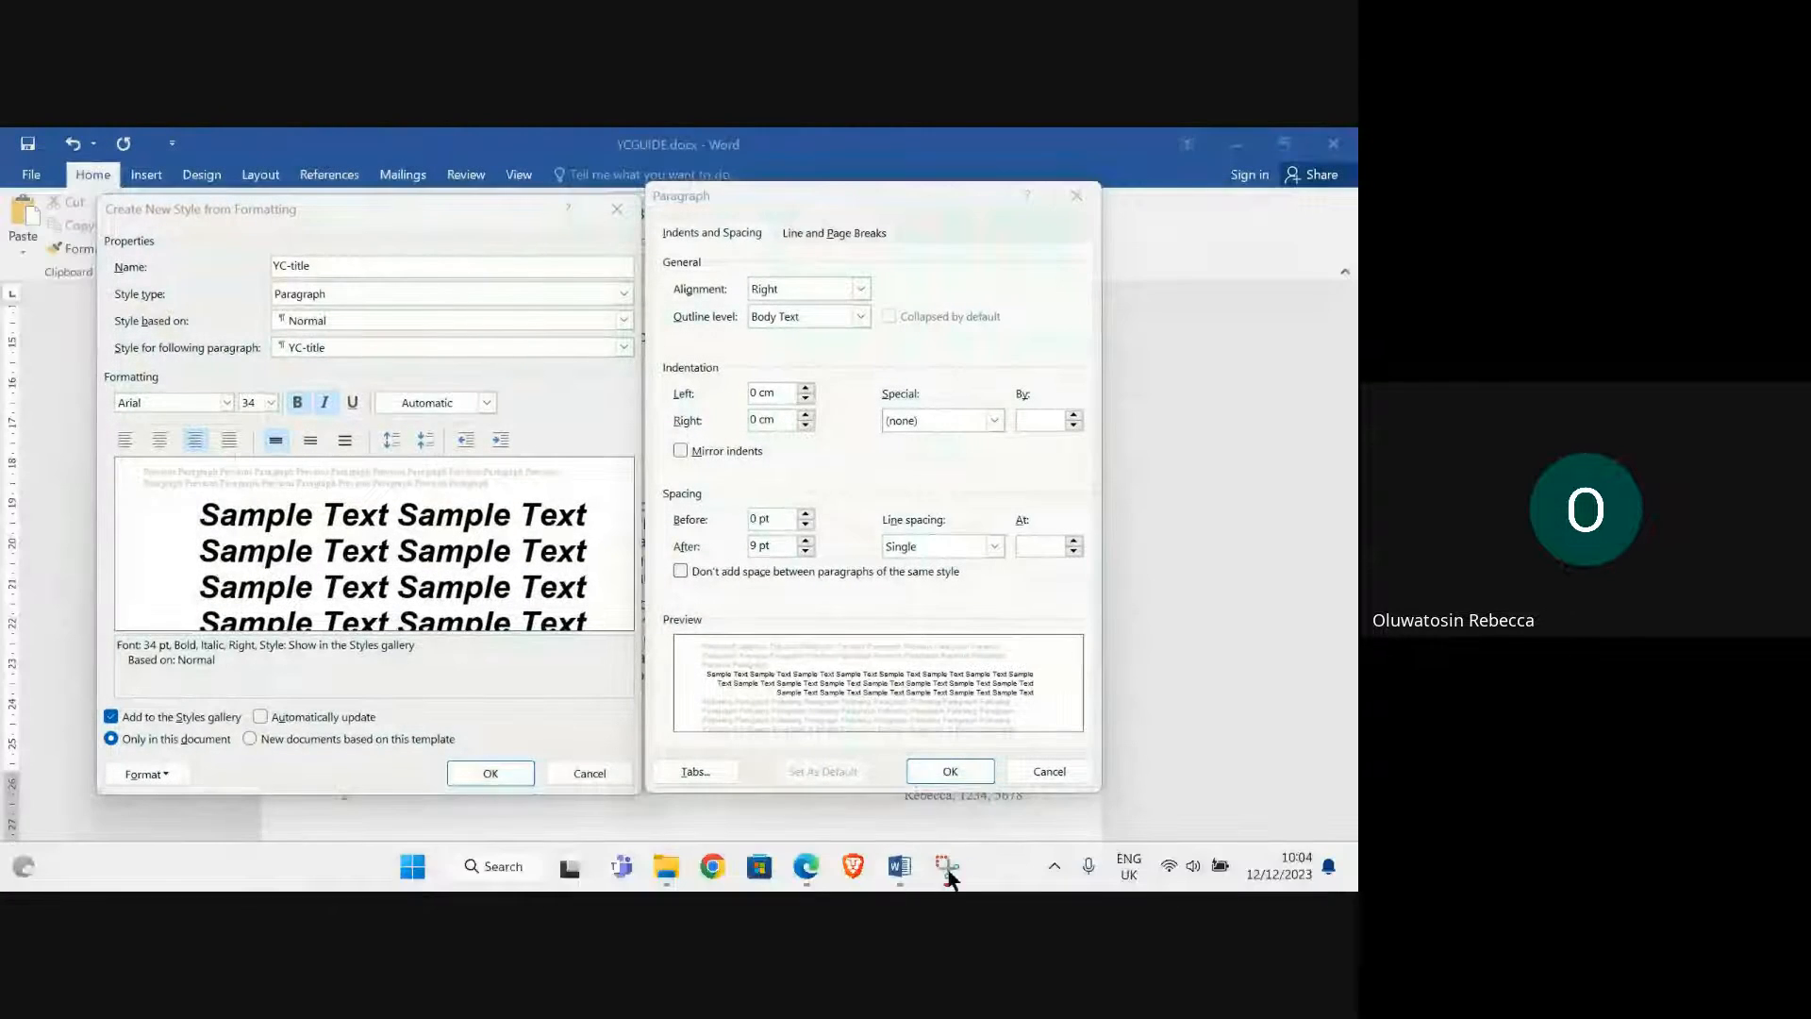
left_click(972, 774)
left_click(505, 775)
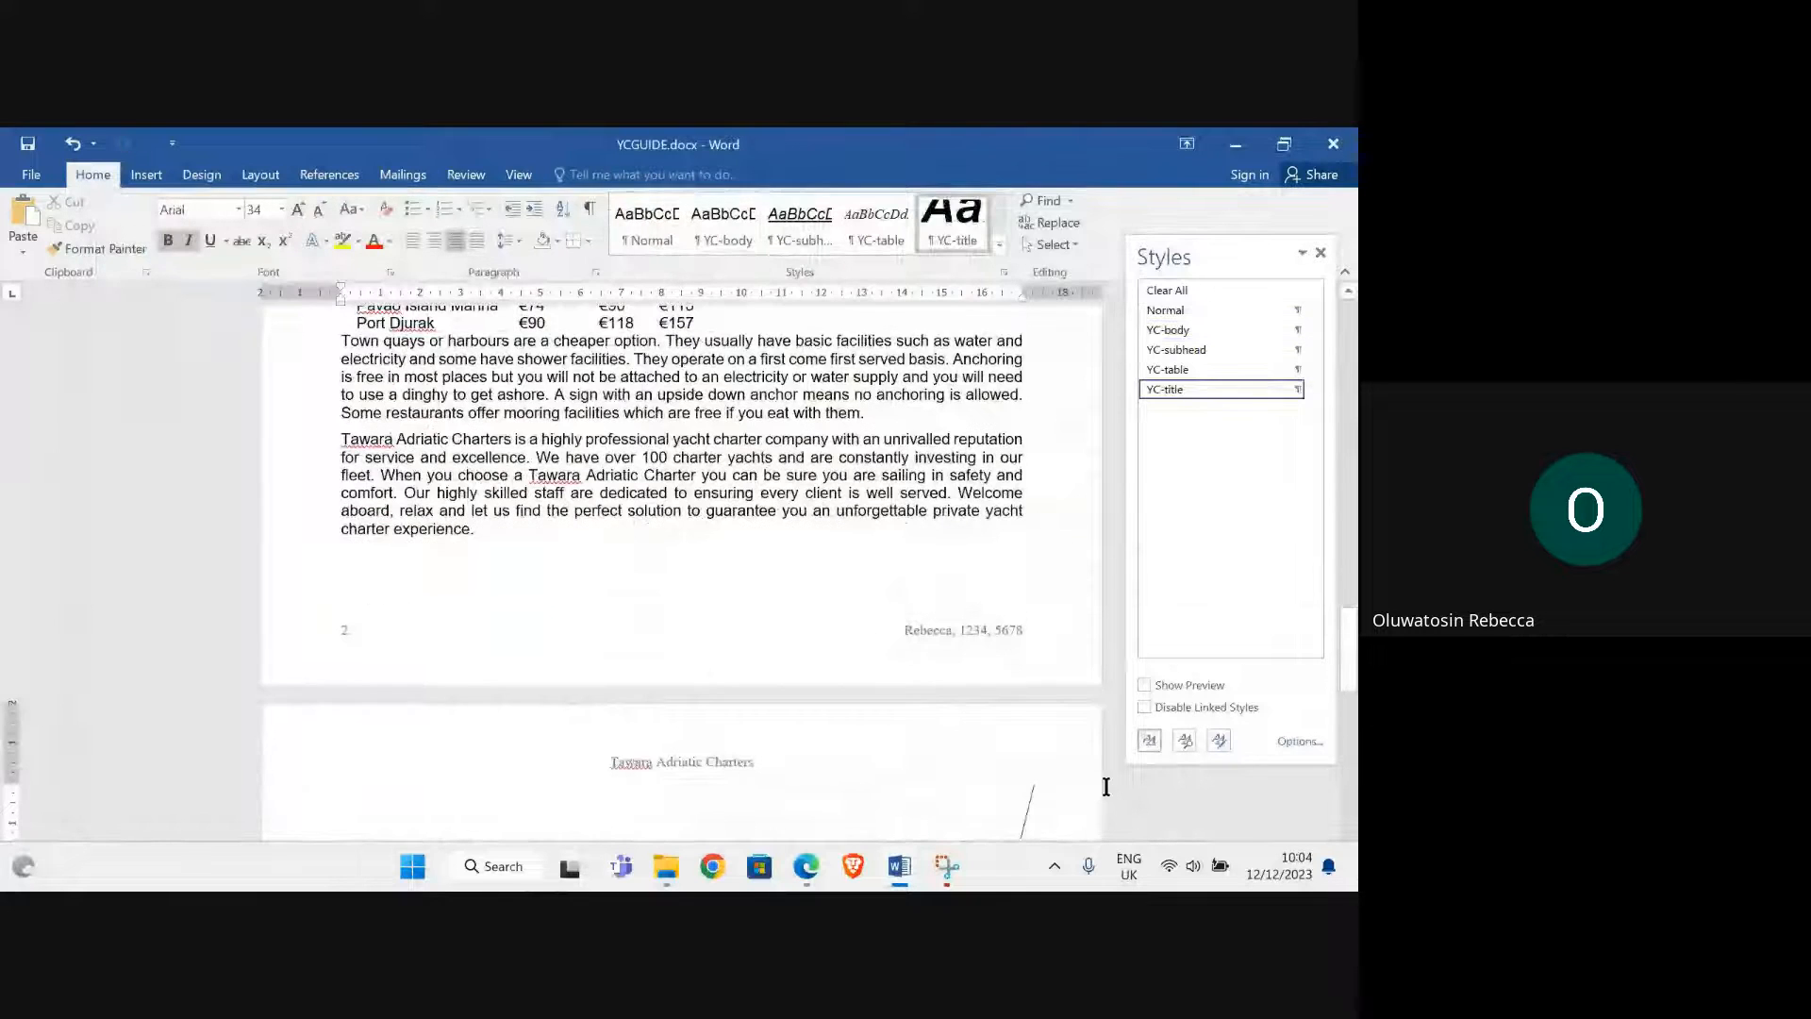
Paste the style settings screenshot into the evidence document under Step 3 - EVIDENCE 2
mouse_move(899, 864)
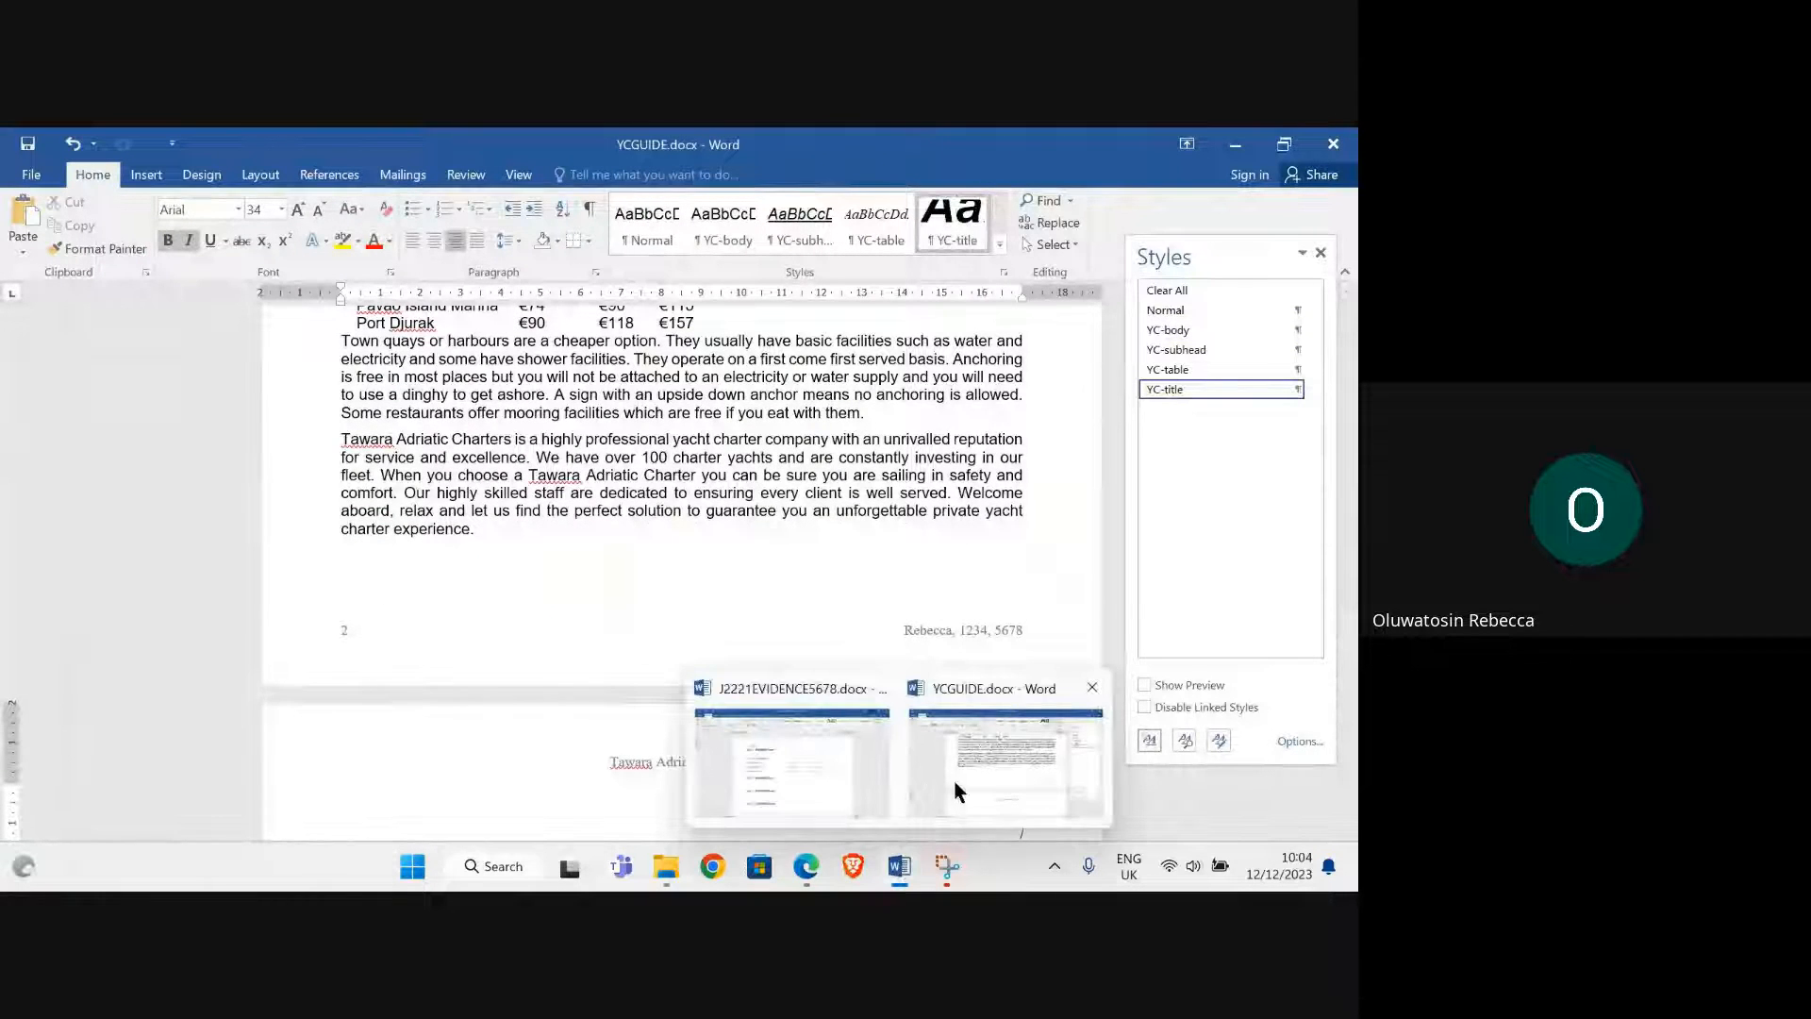
left_click(783, 767)
left_click(446, 641)
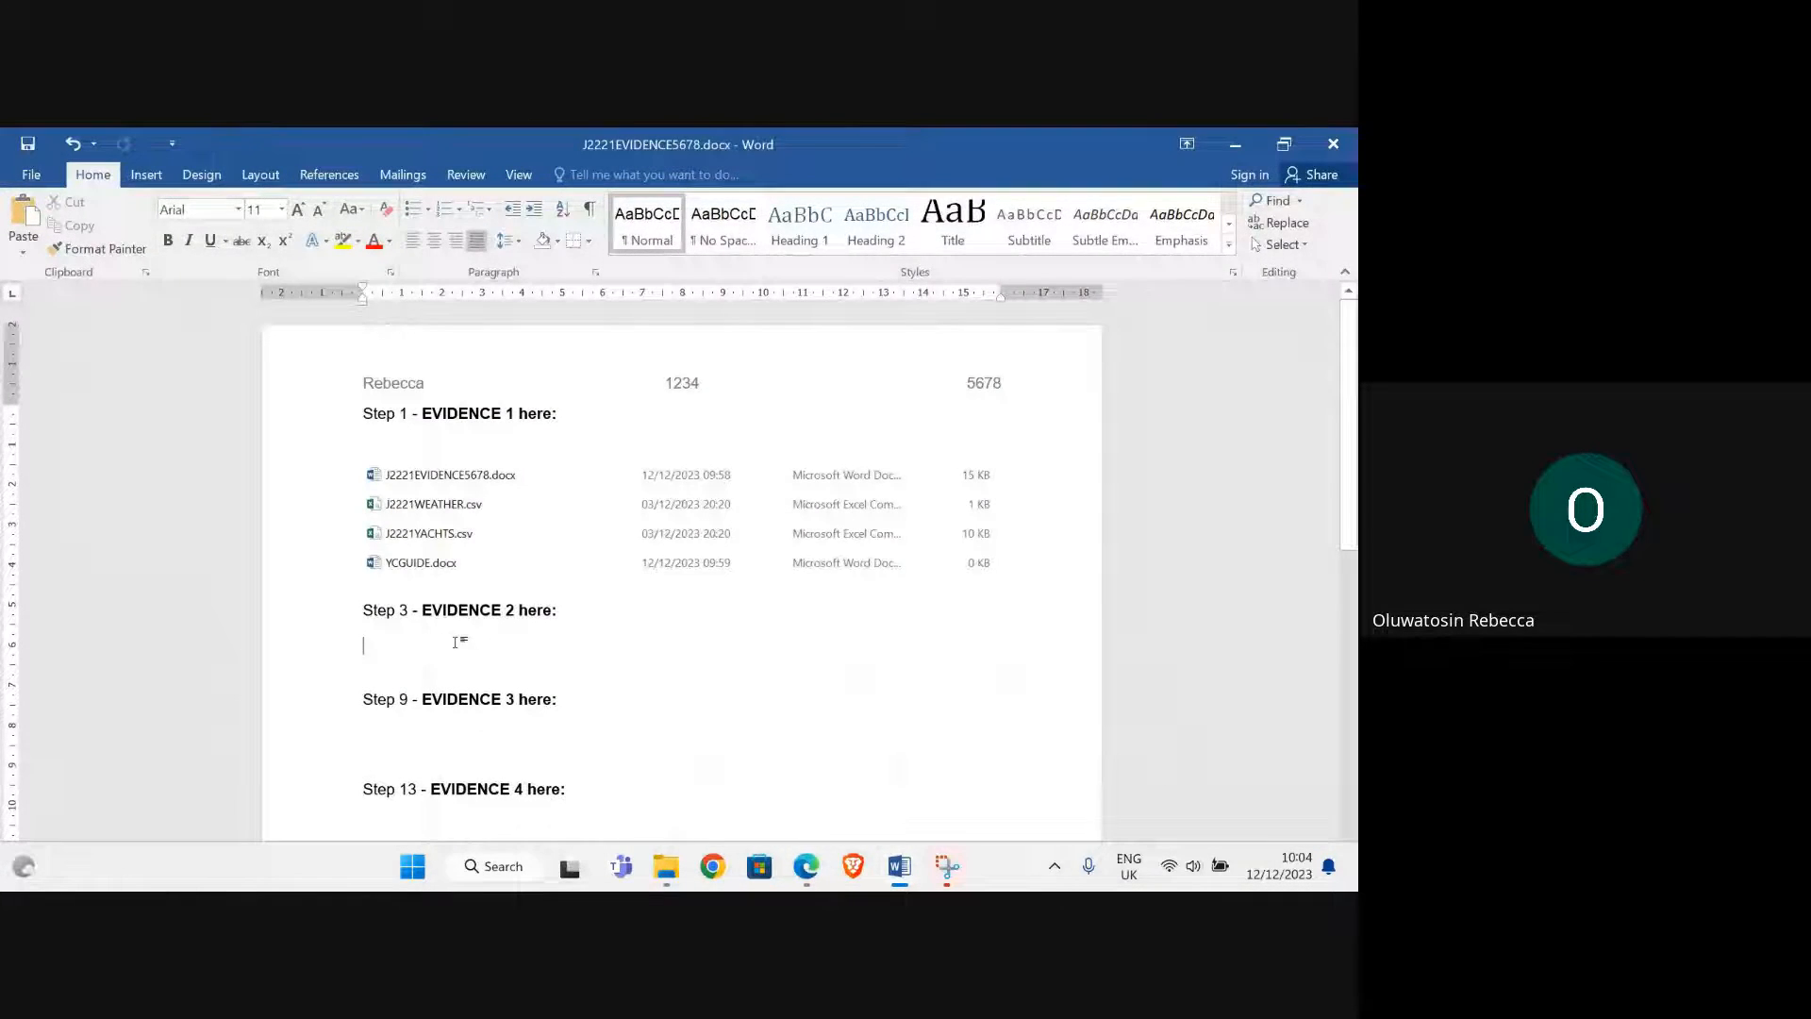
key("ctrl+v")
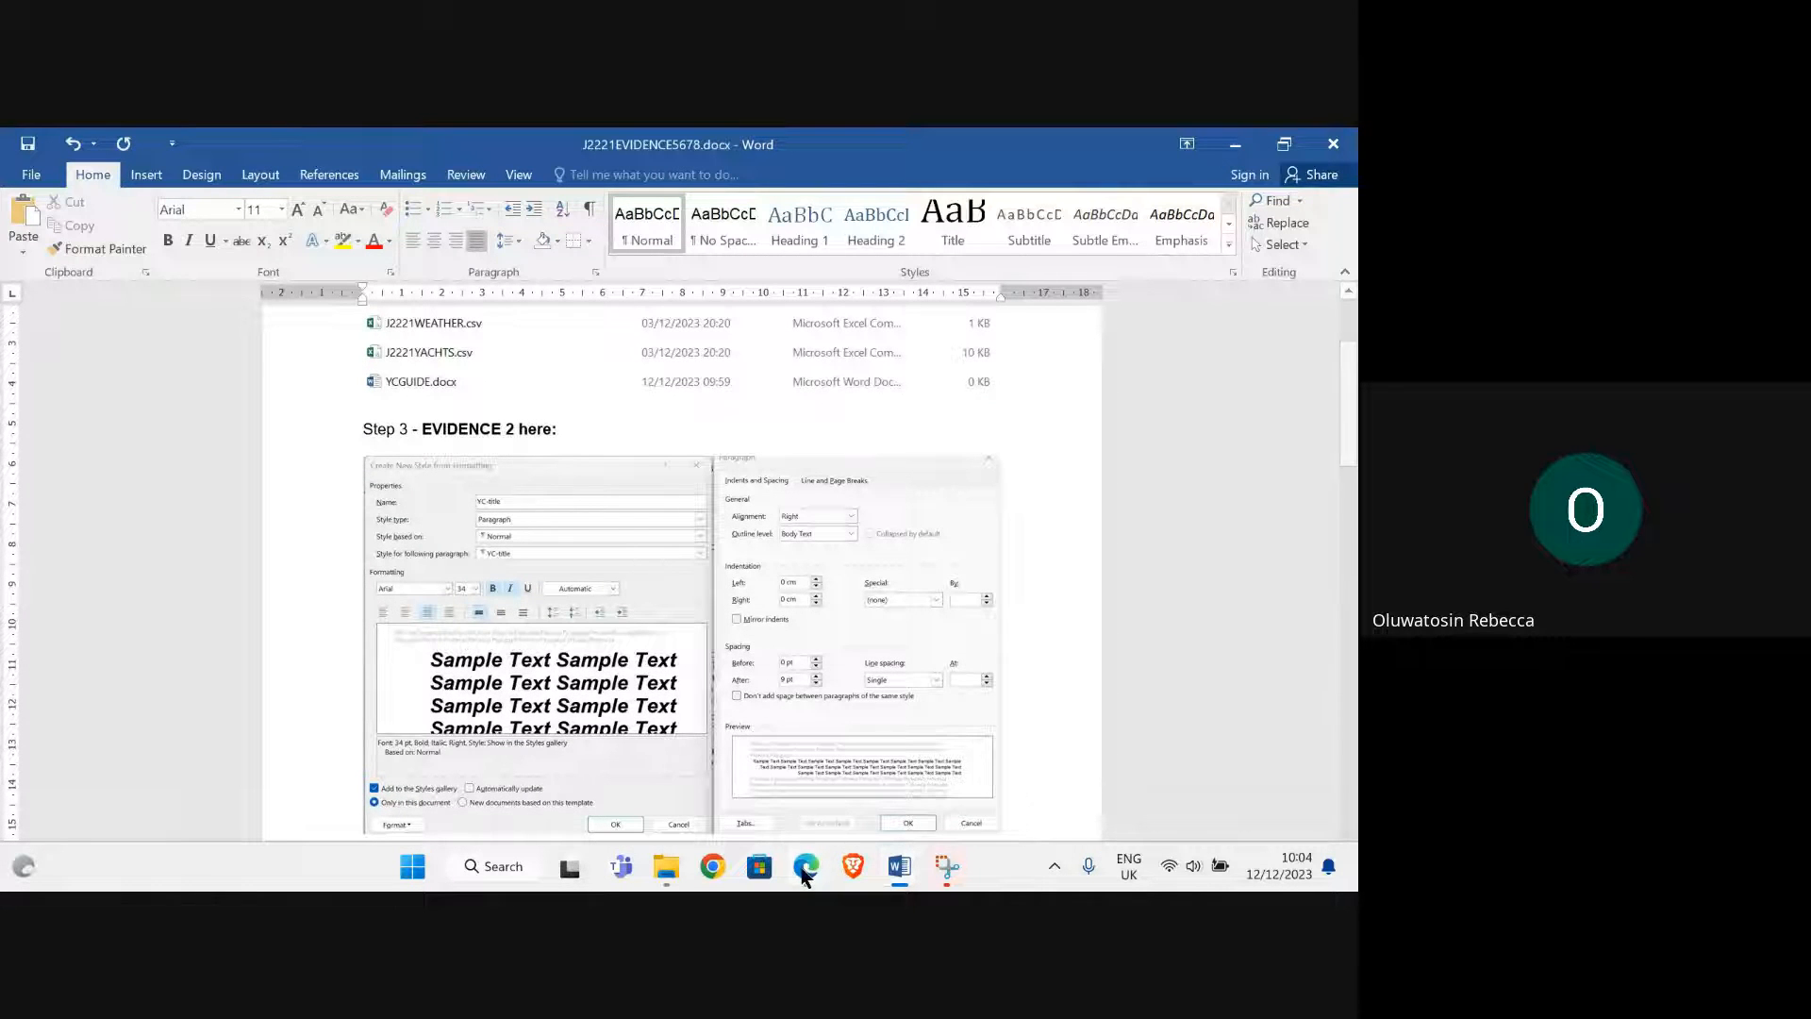
Check question 4 in the exam paper and apply the YC-title style to the title Yacht Charter Guide in YCGUIDE
mouse_move(807, 872)
left_click(689, 769)
scroll(686, 757, "down", 2)
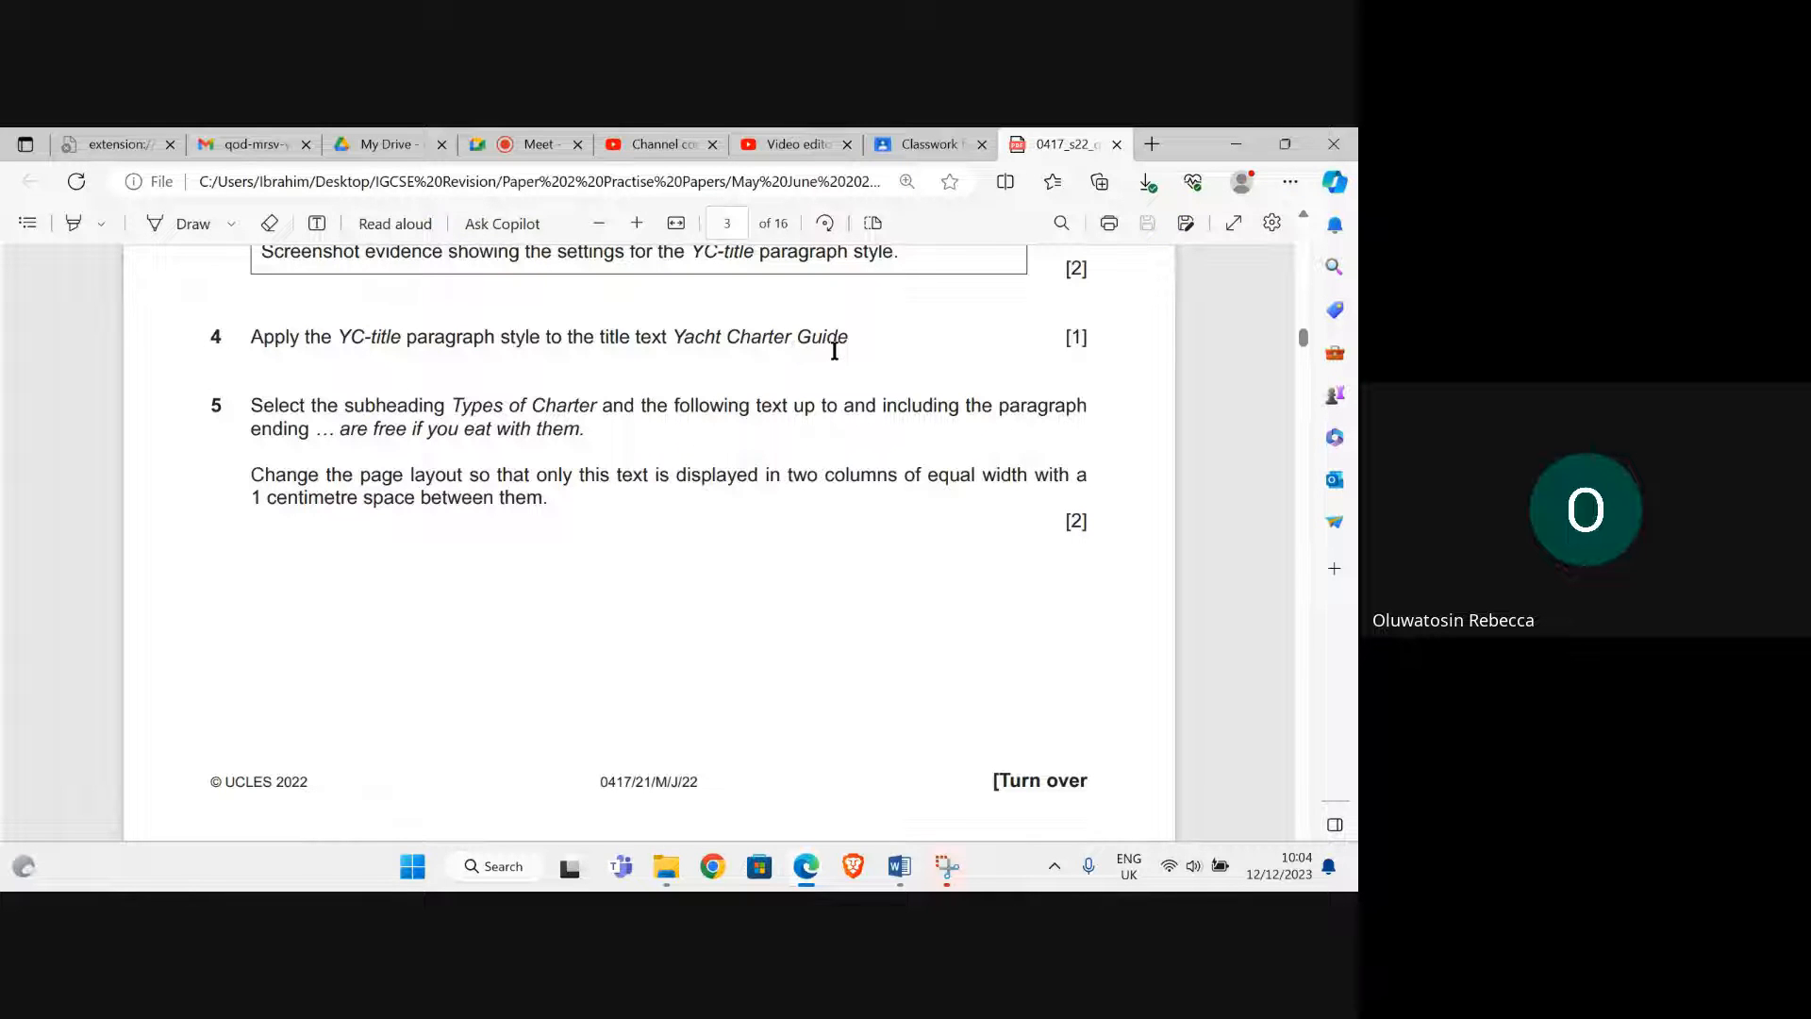
mouse_move(901, 873)
left_click(961, 766)
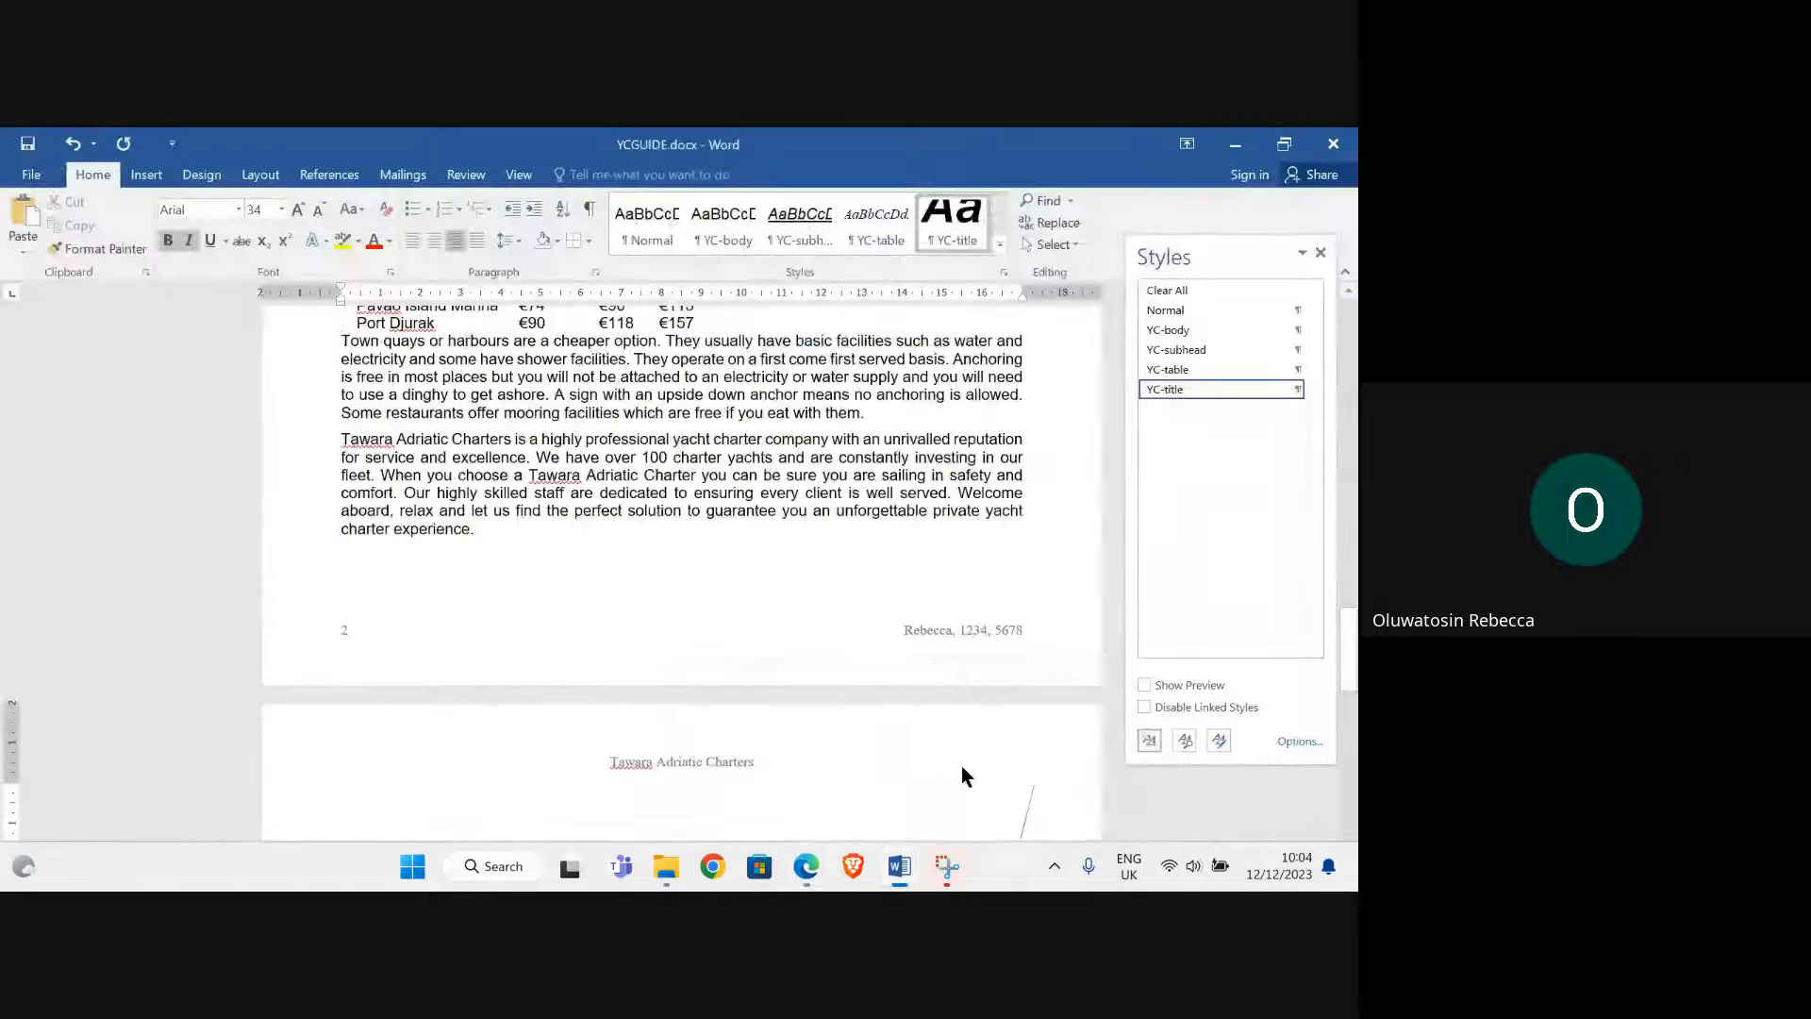
scroll(930, 622, "up", 2)
scroll(915, 575, "down", 18)
scroll(915, 574, "up", 7)
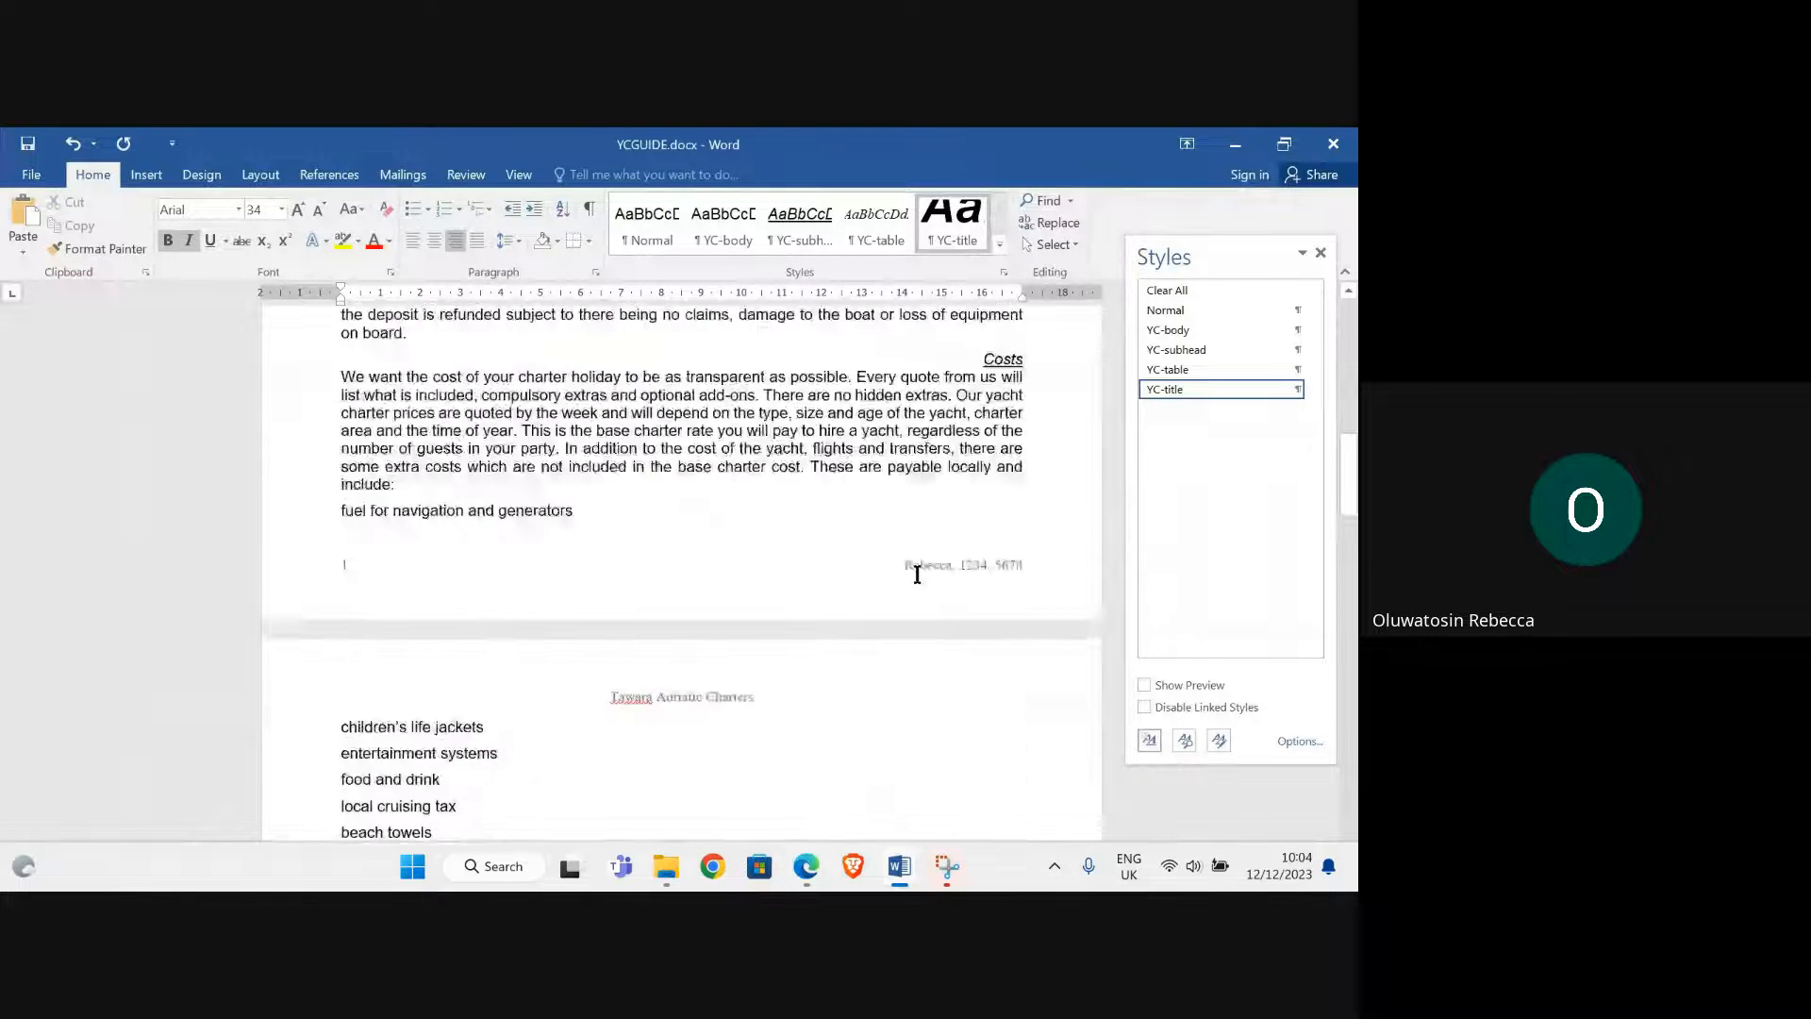
scroll(918, 566, "up", 6)
scroll(918, 562, "up", 1)
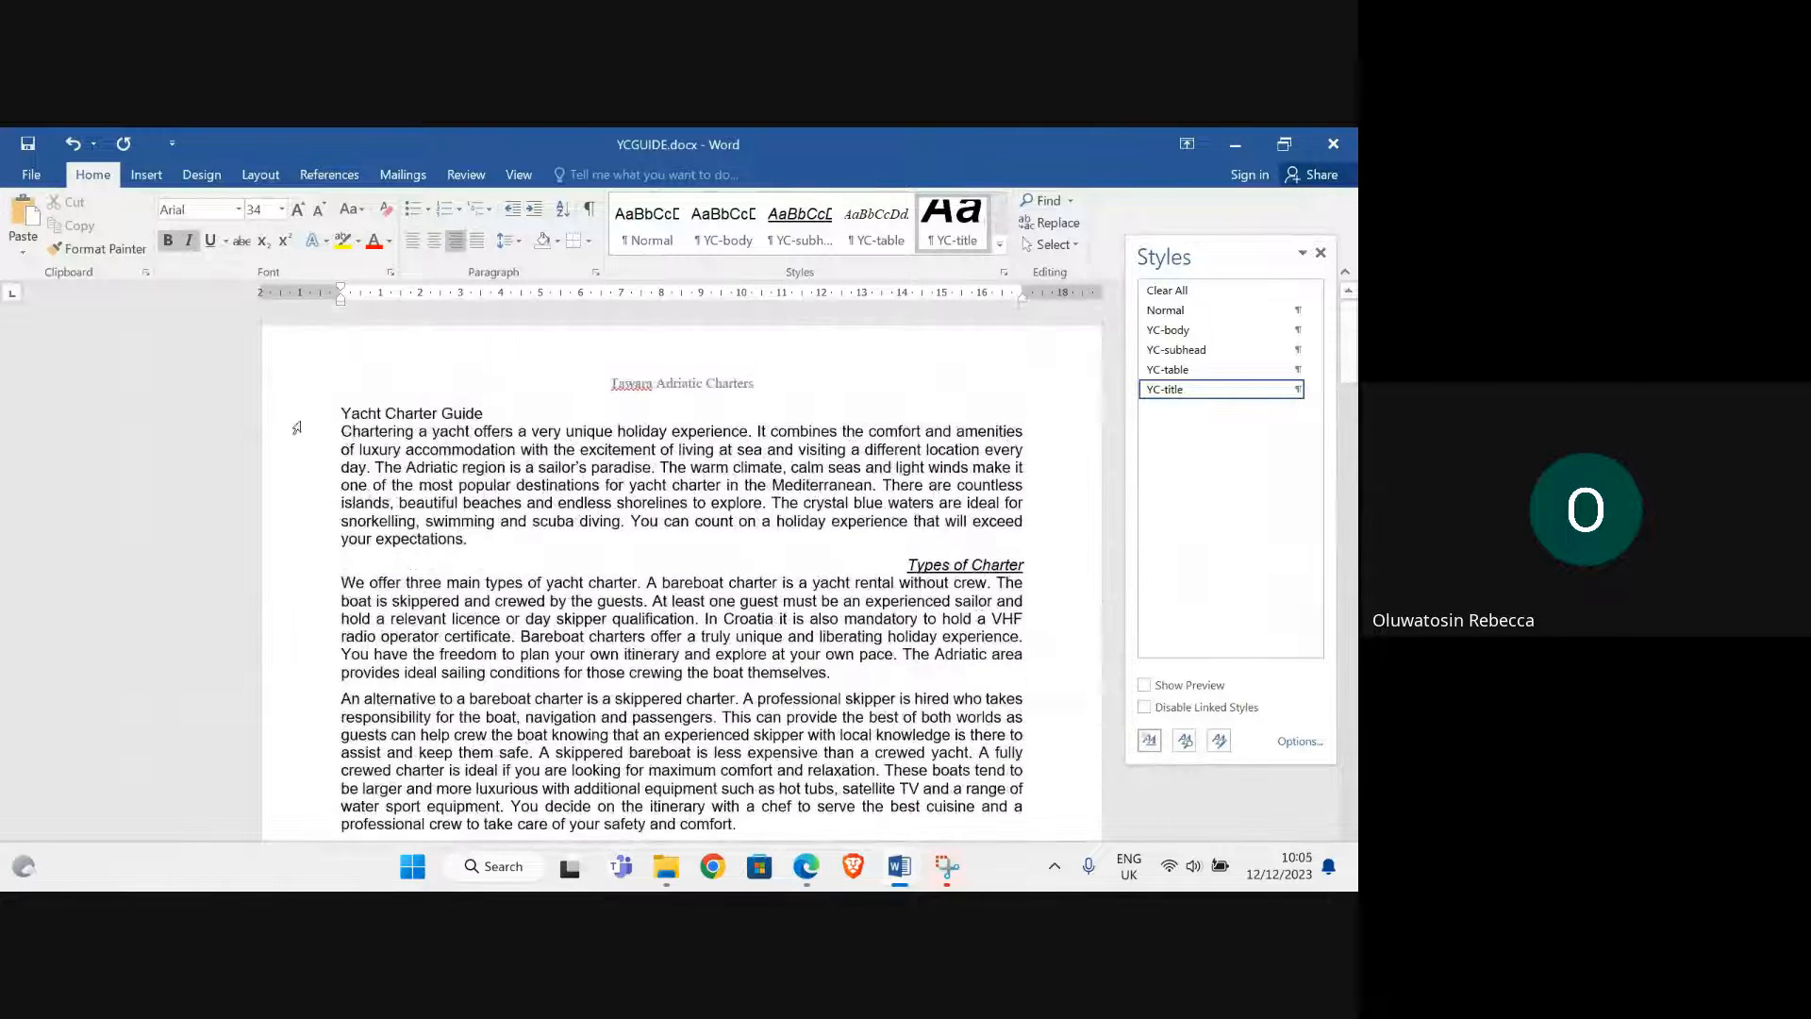
left_click_drag(342, 415, 490, 416)
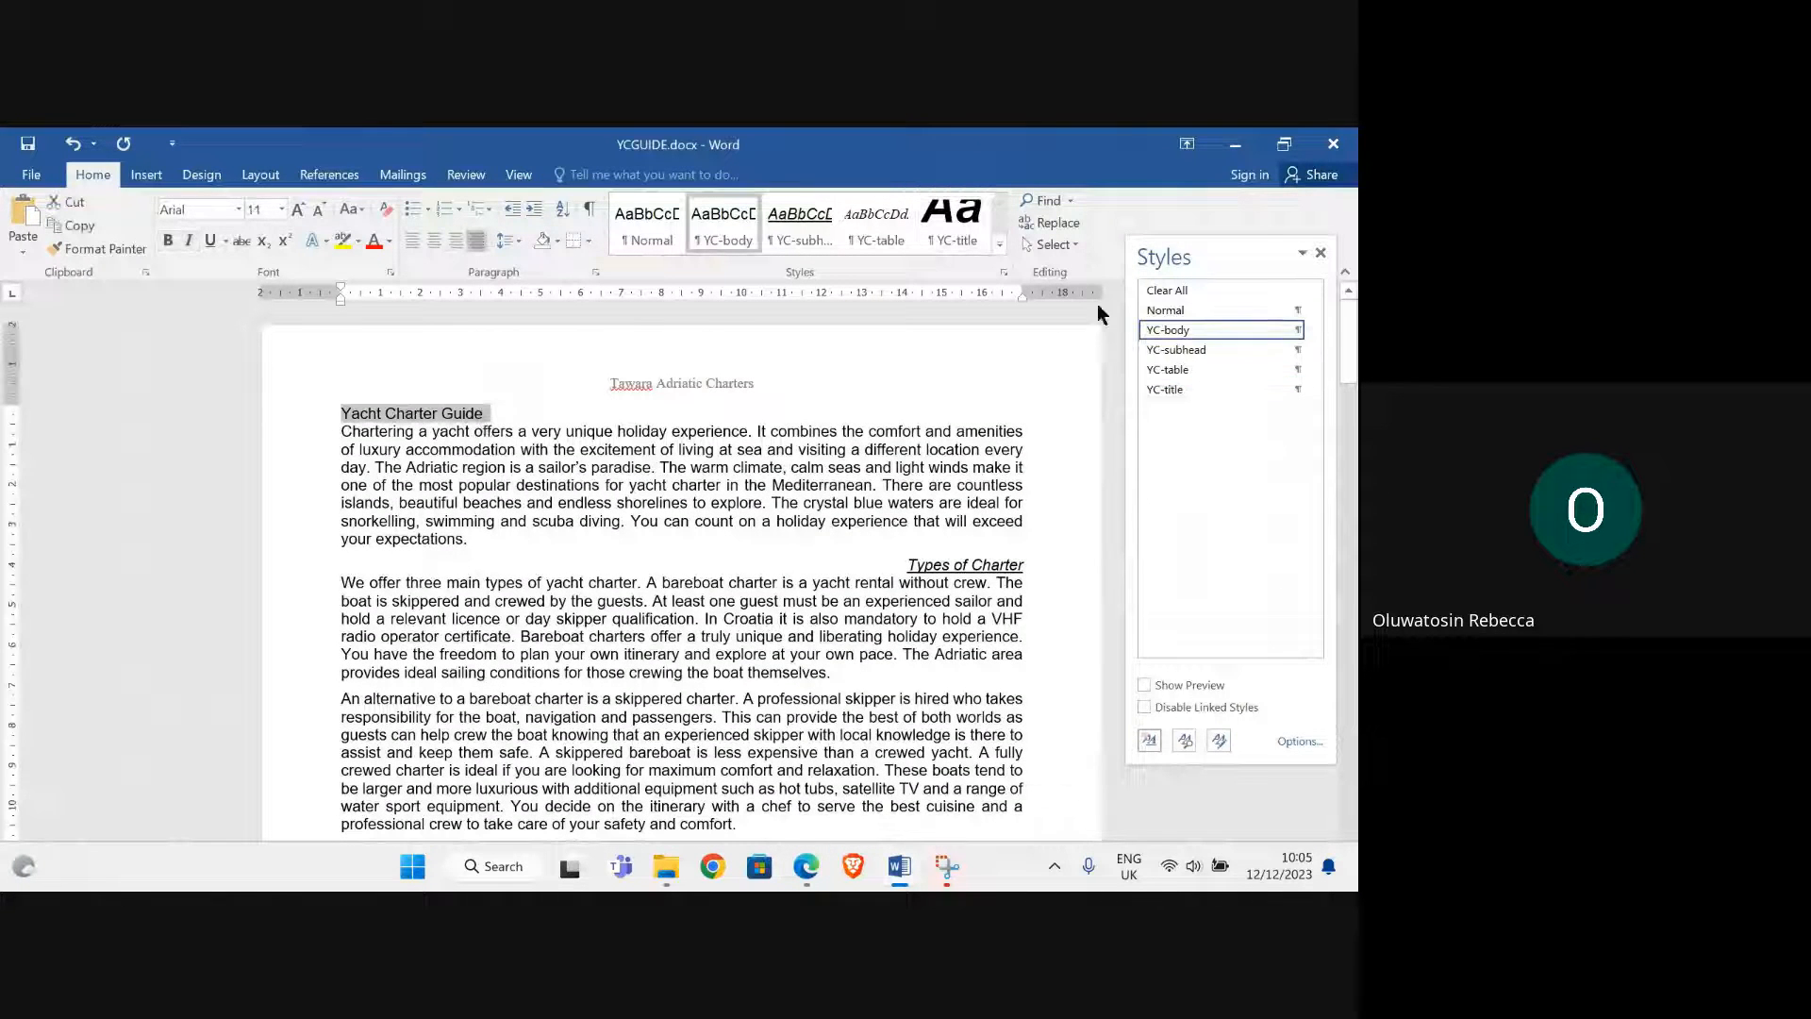
left_click(1196, 389)
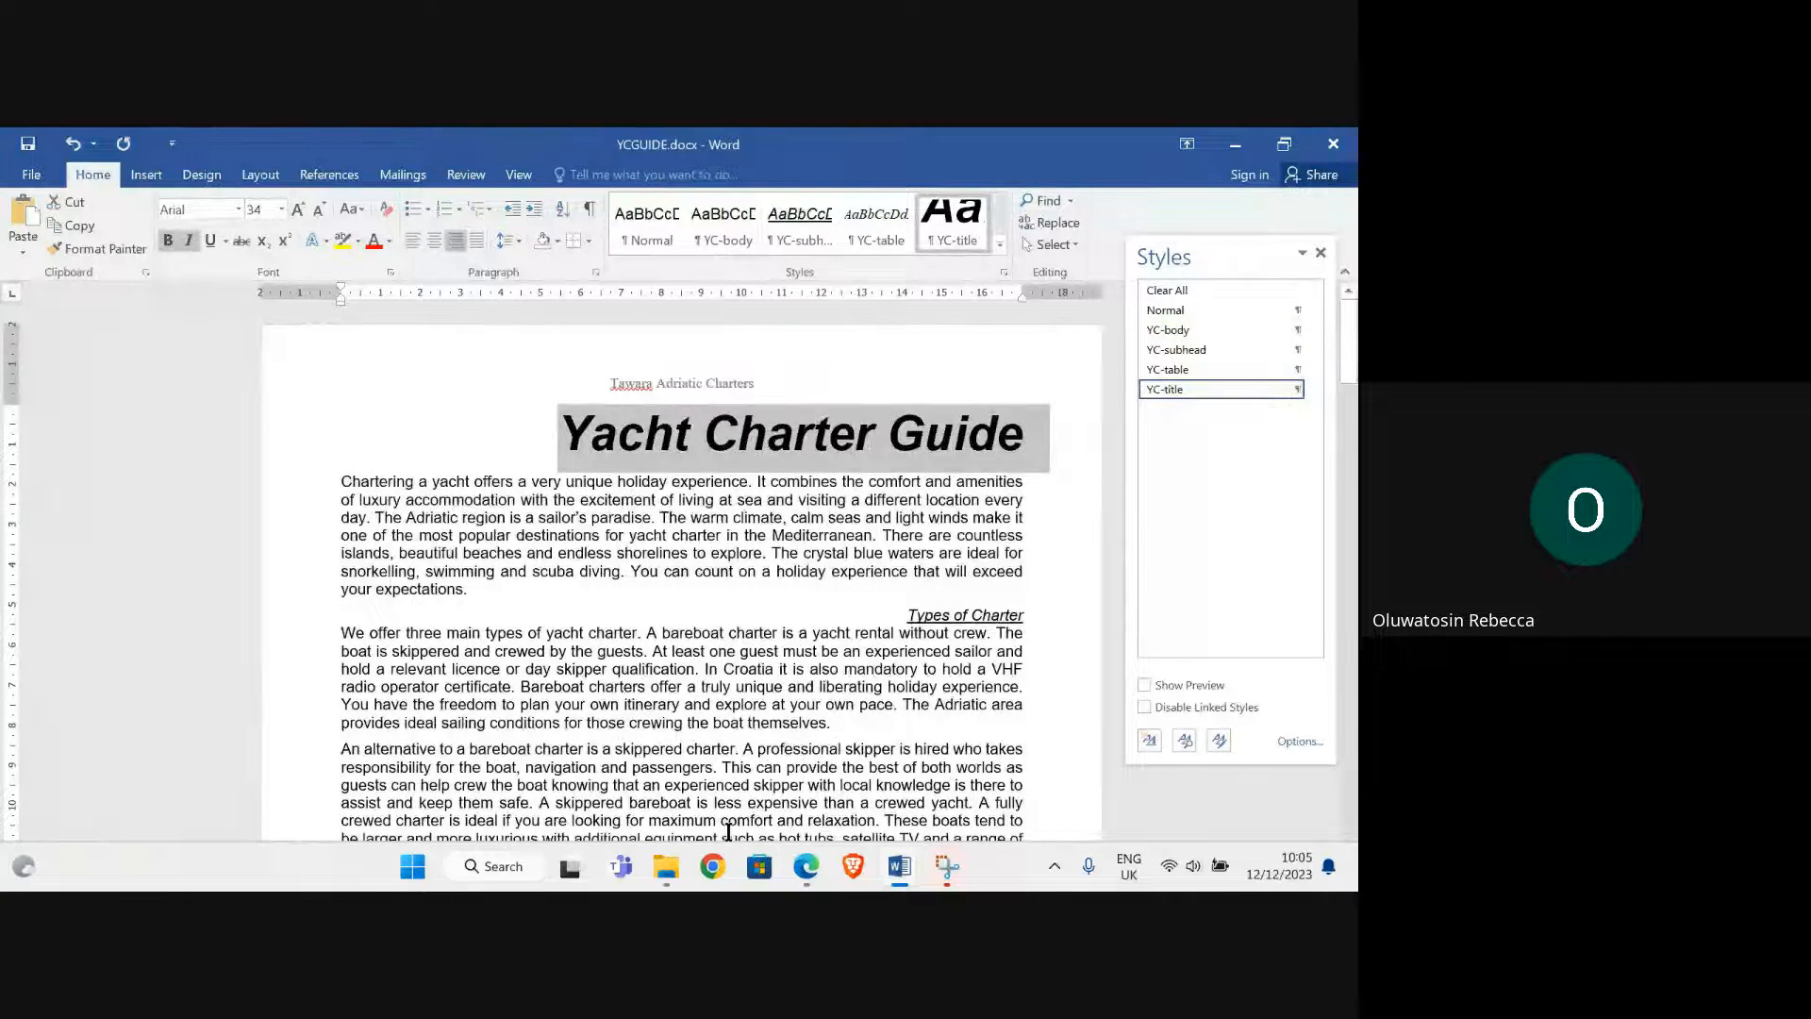
Switch to the exam paper in Edge and copy the phrase "are free if you eat with them" from question 5
mouse_move(805, 866)
left_click(660, 736)
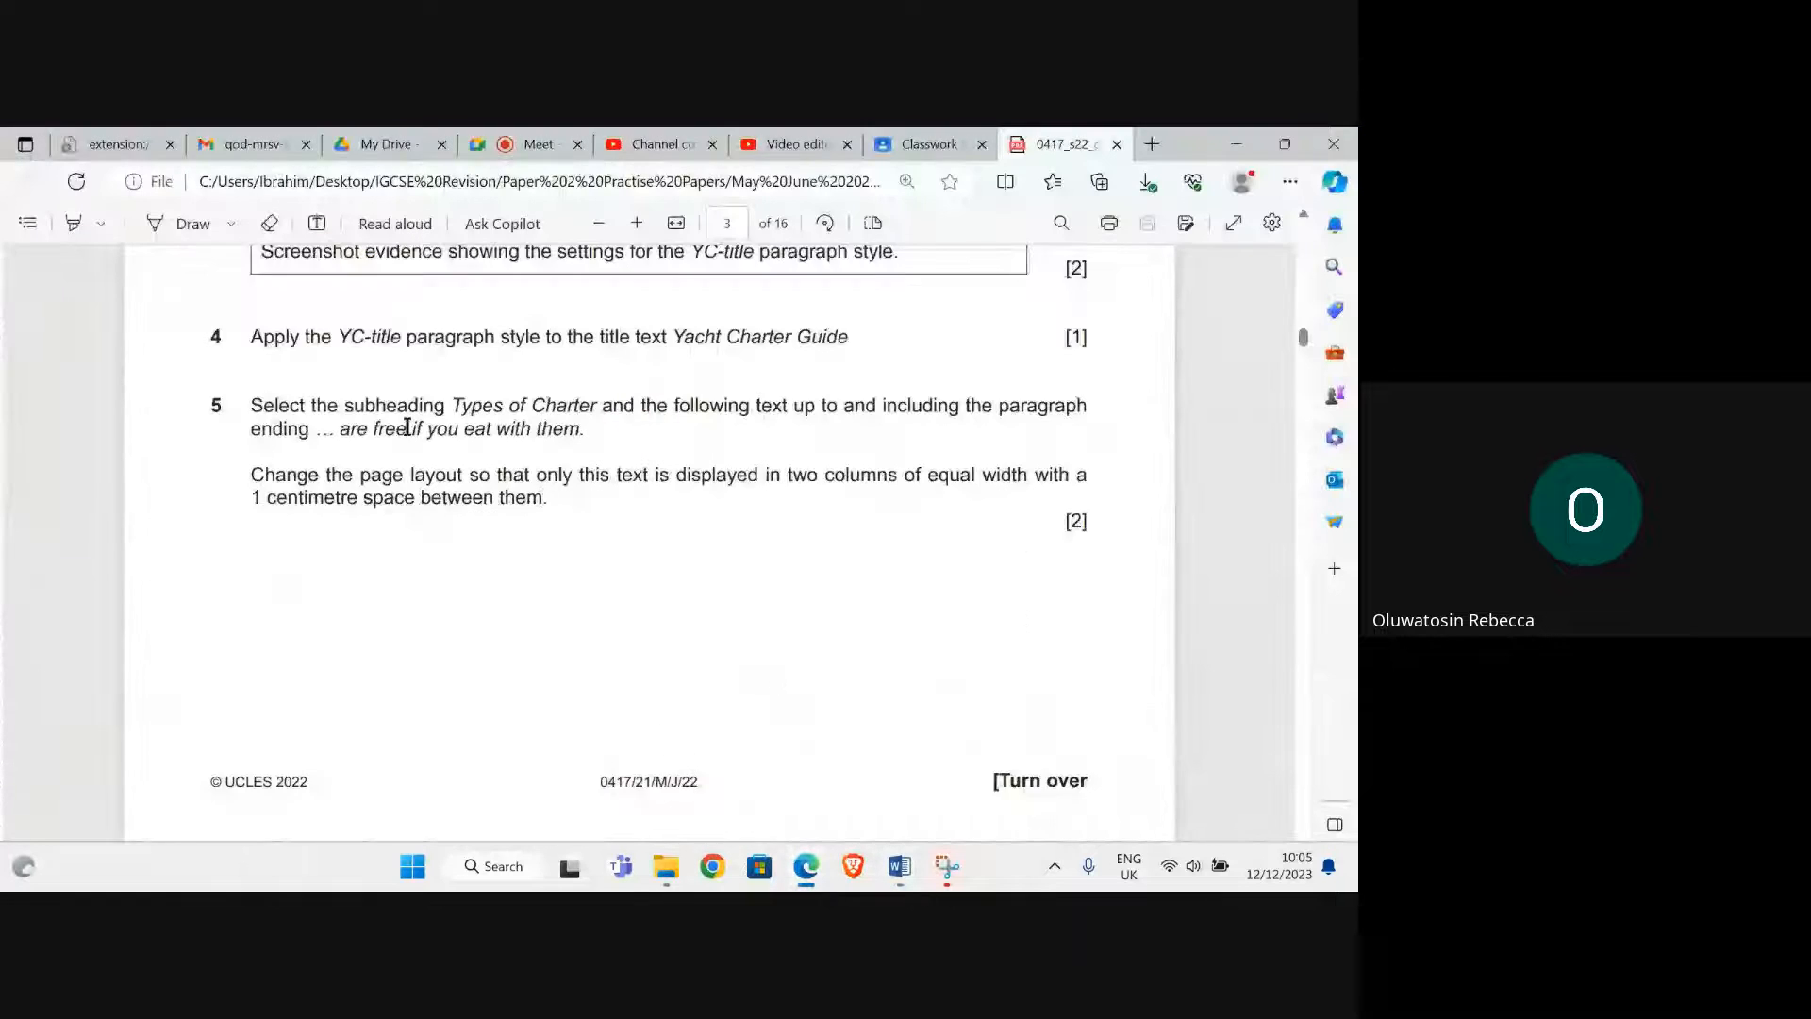
scroll(408, 426, "down", 1)
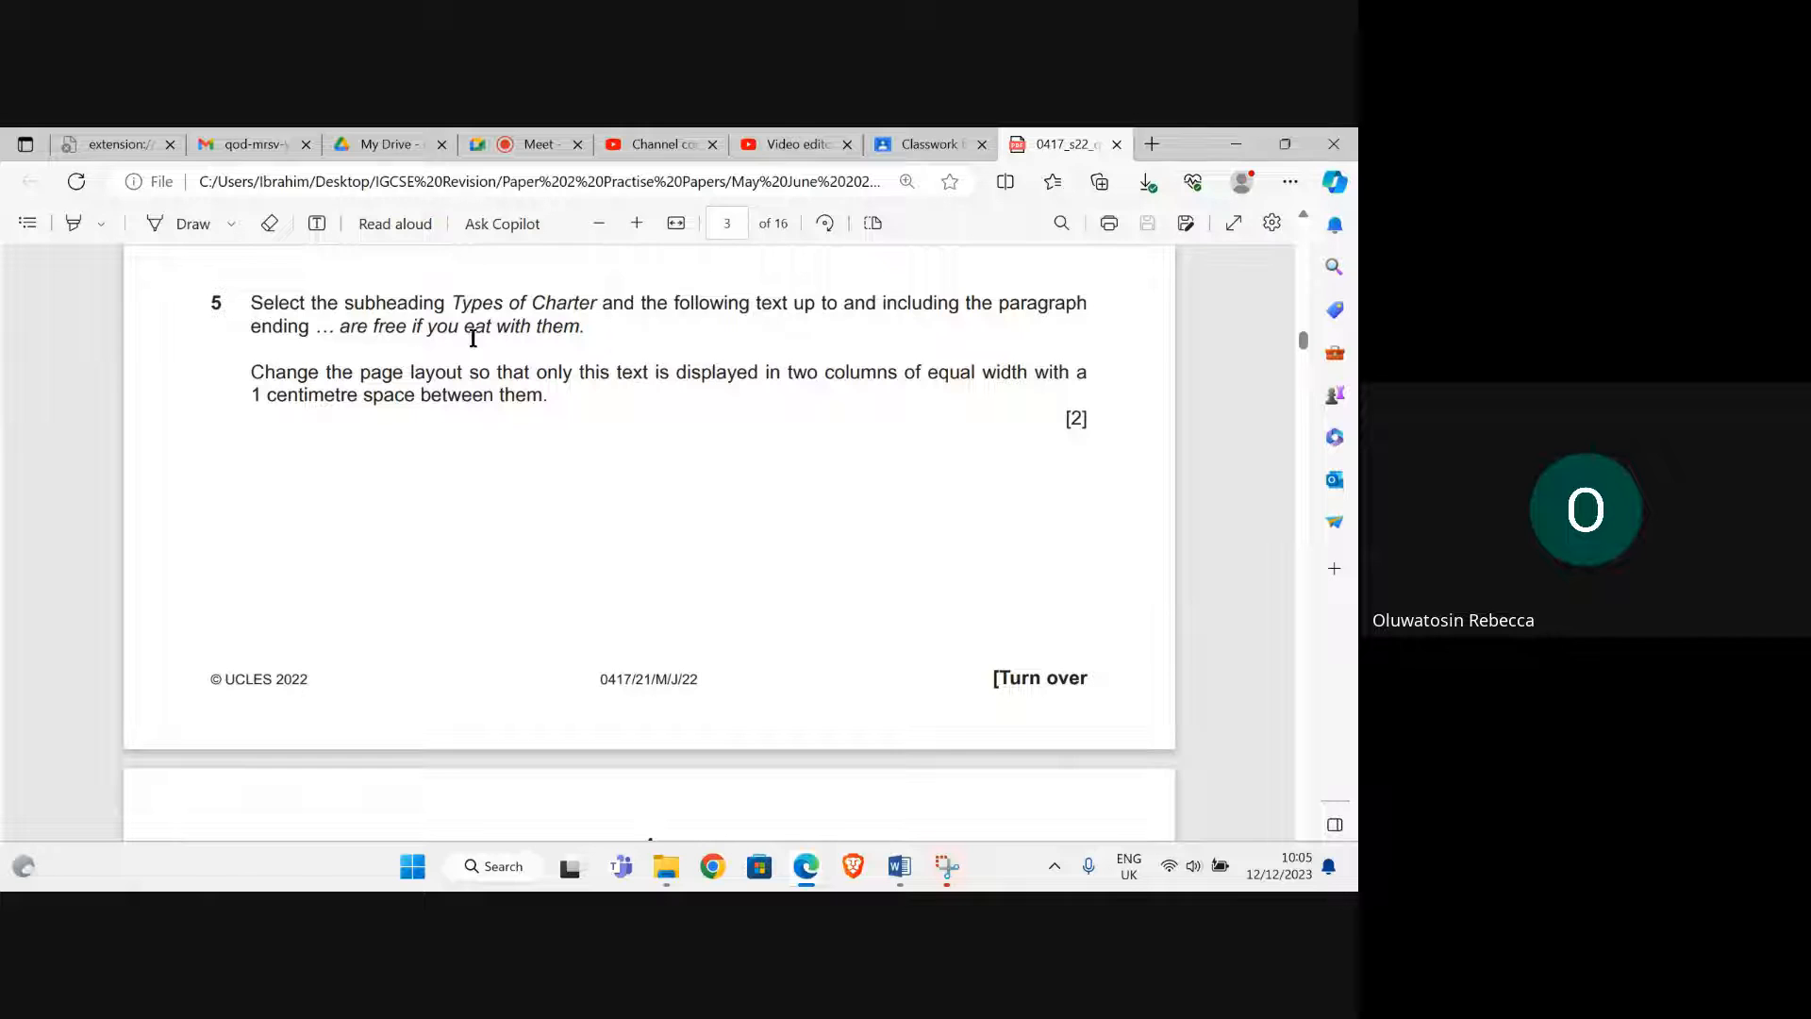
left_click_drag(339, 332, 580, 330)
right_click(545, 332)
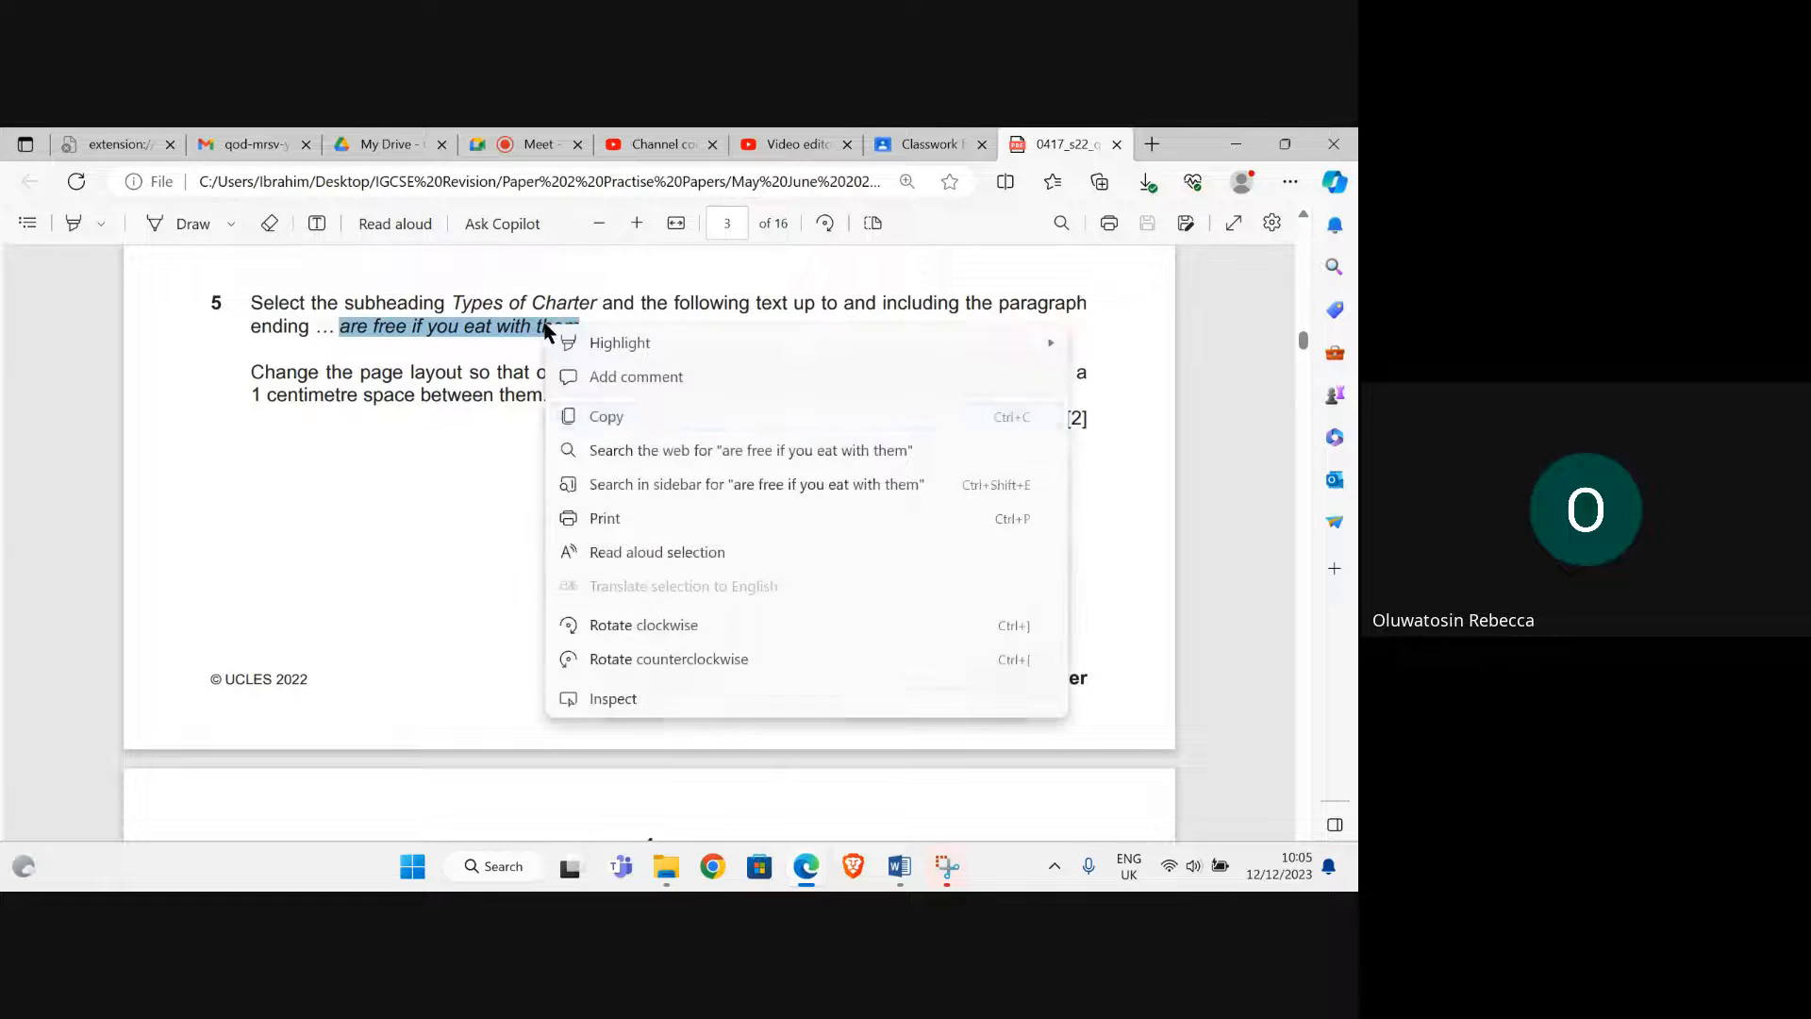
left_click(603, 417)
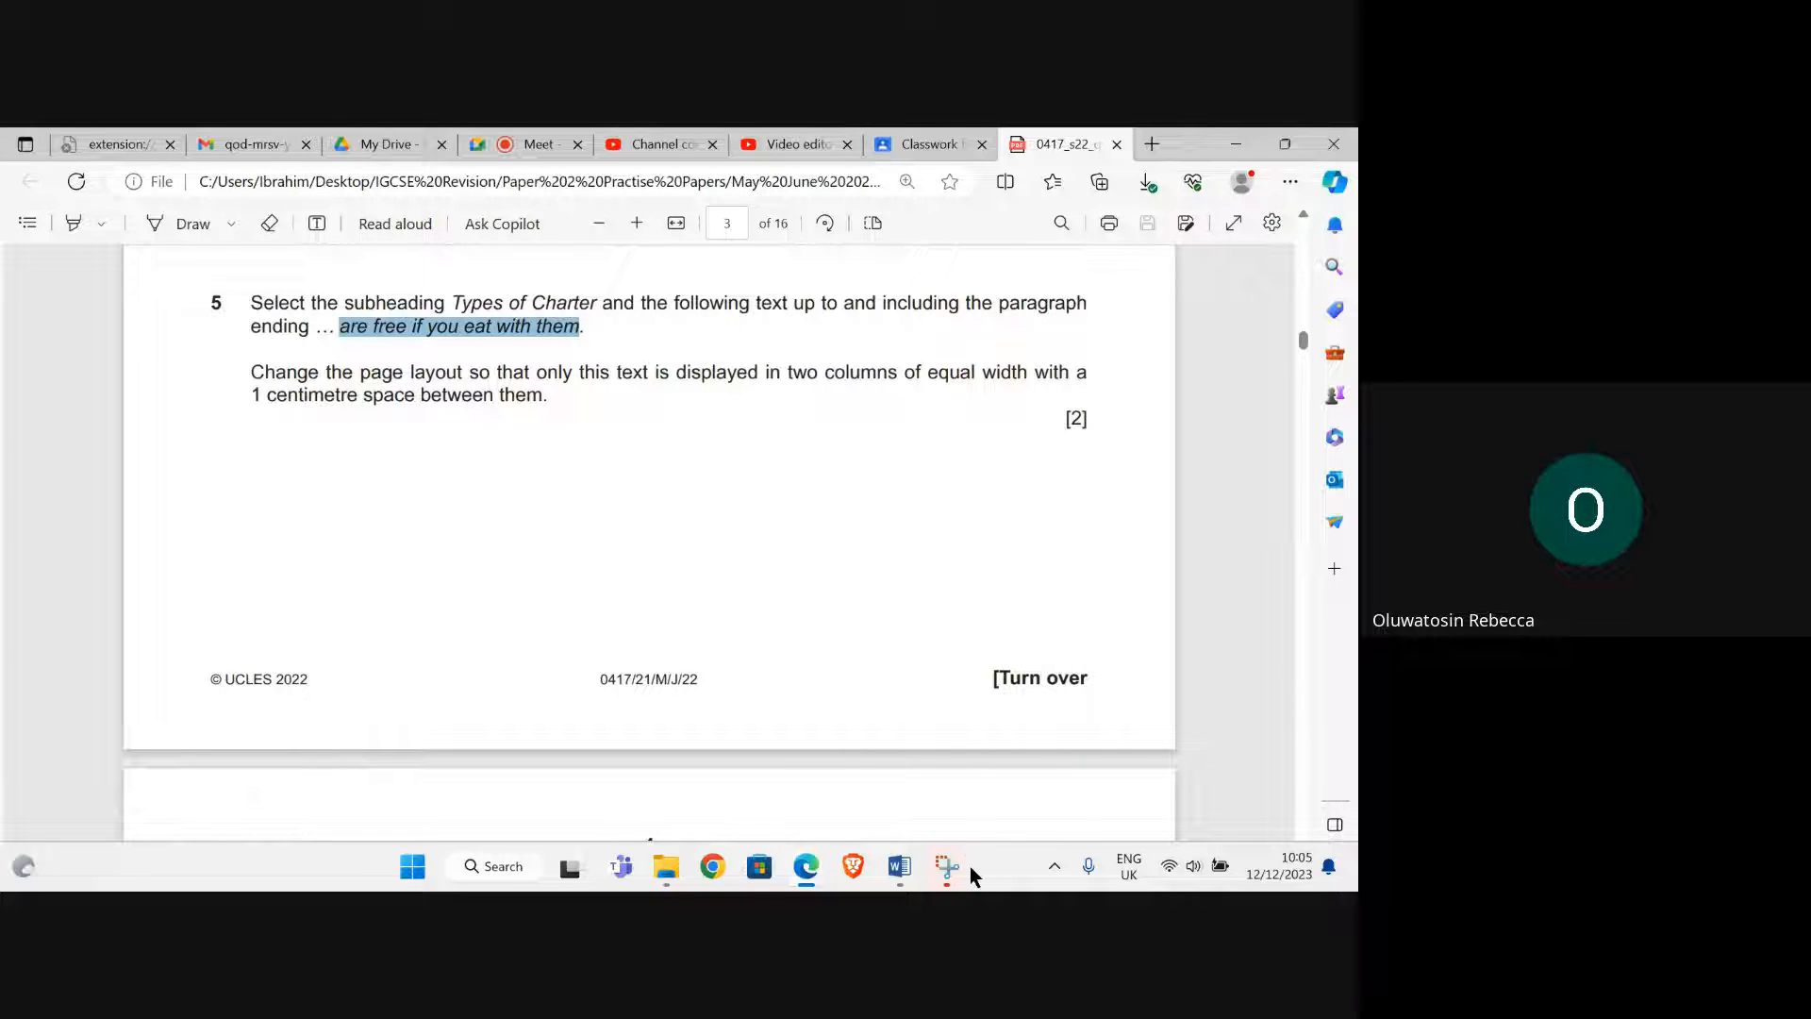
Switch to YCGUIDE in Word, close the style list, and find the copied phrase "are free if you eat with them"
mouse_move(917, 889)
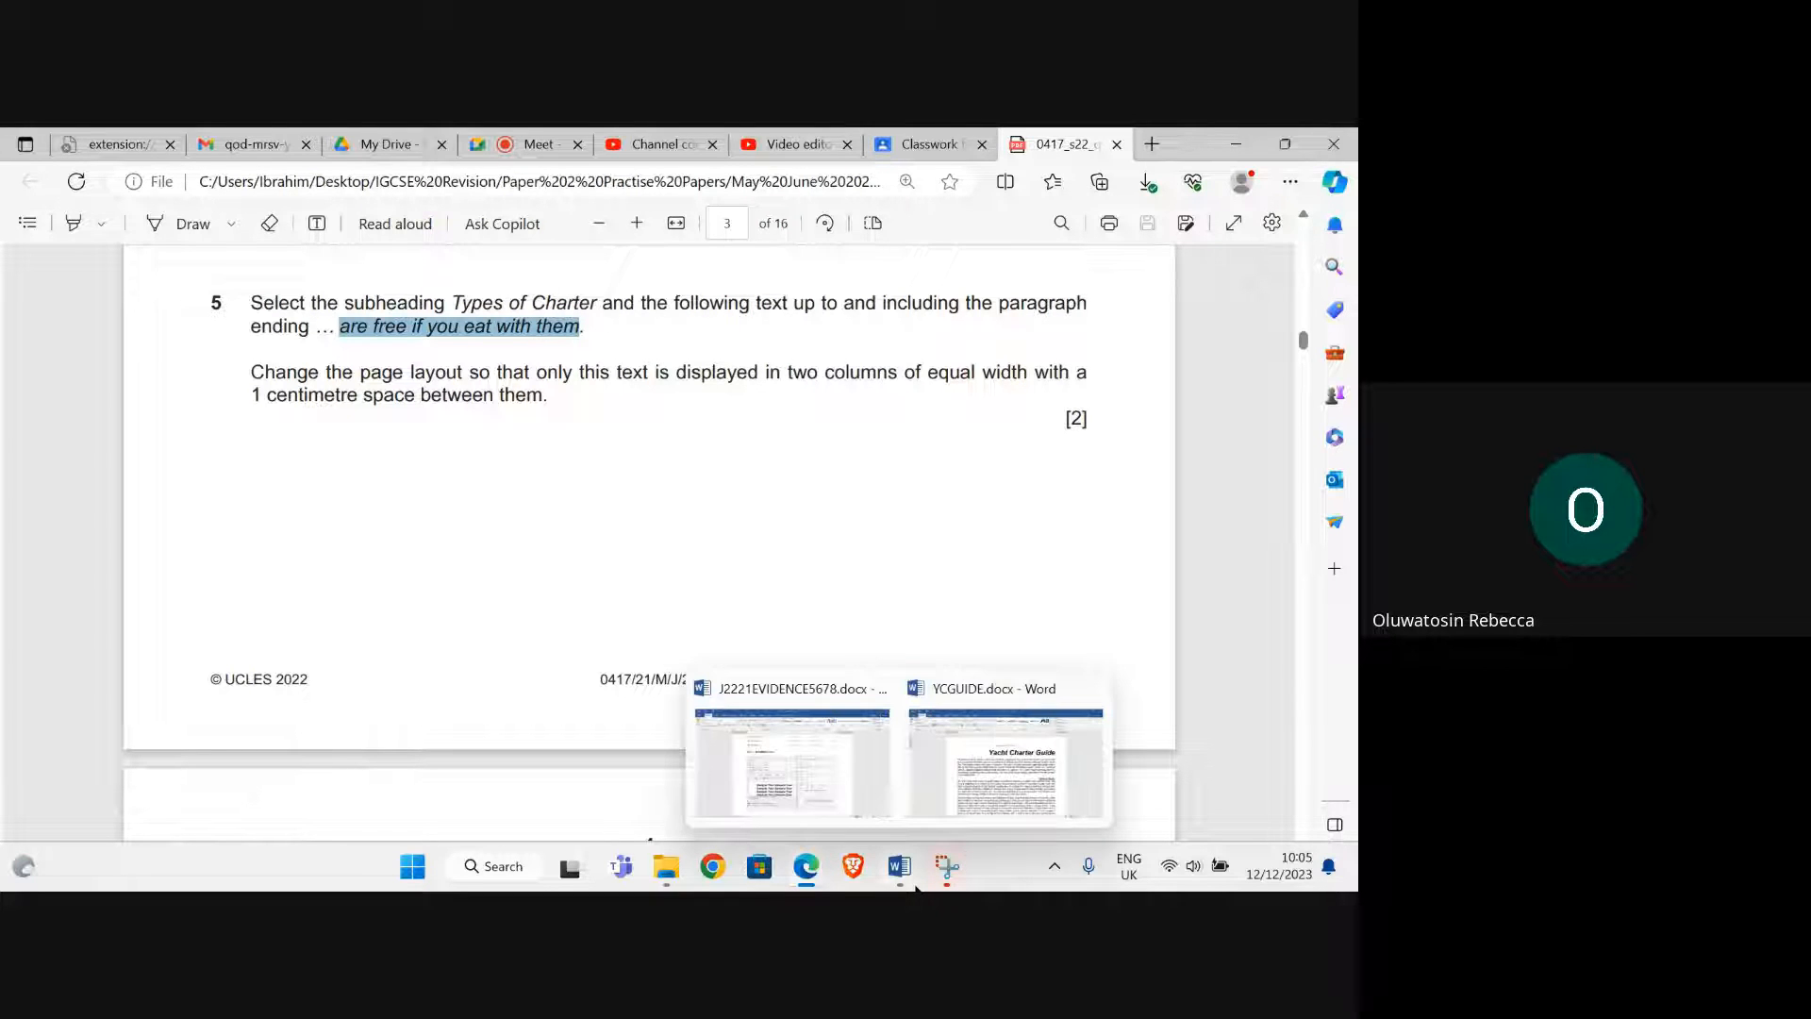
left_click(987, 805)
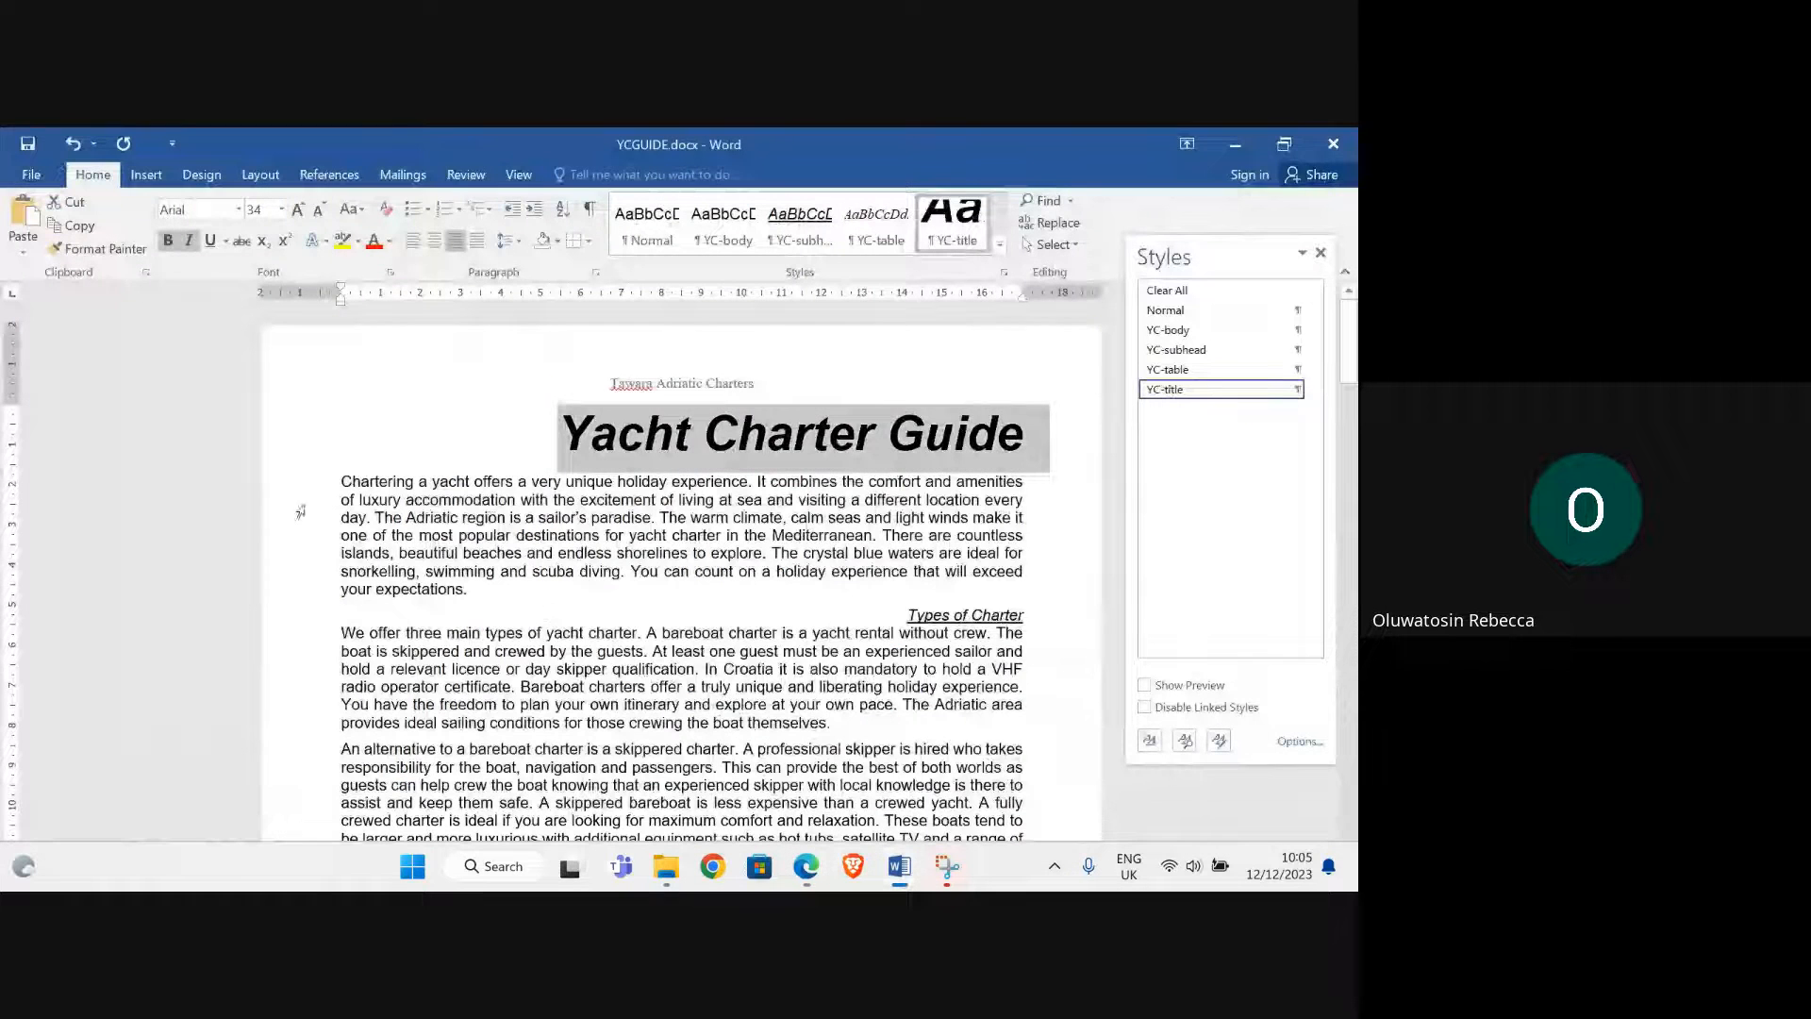
left_click(1320, 252)
left_click(1043, 200)
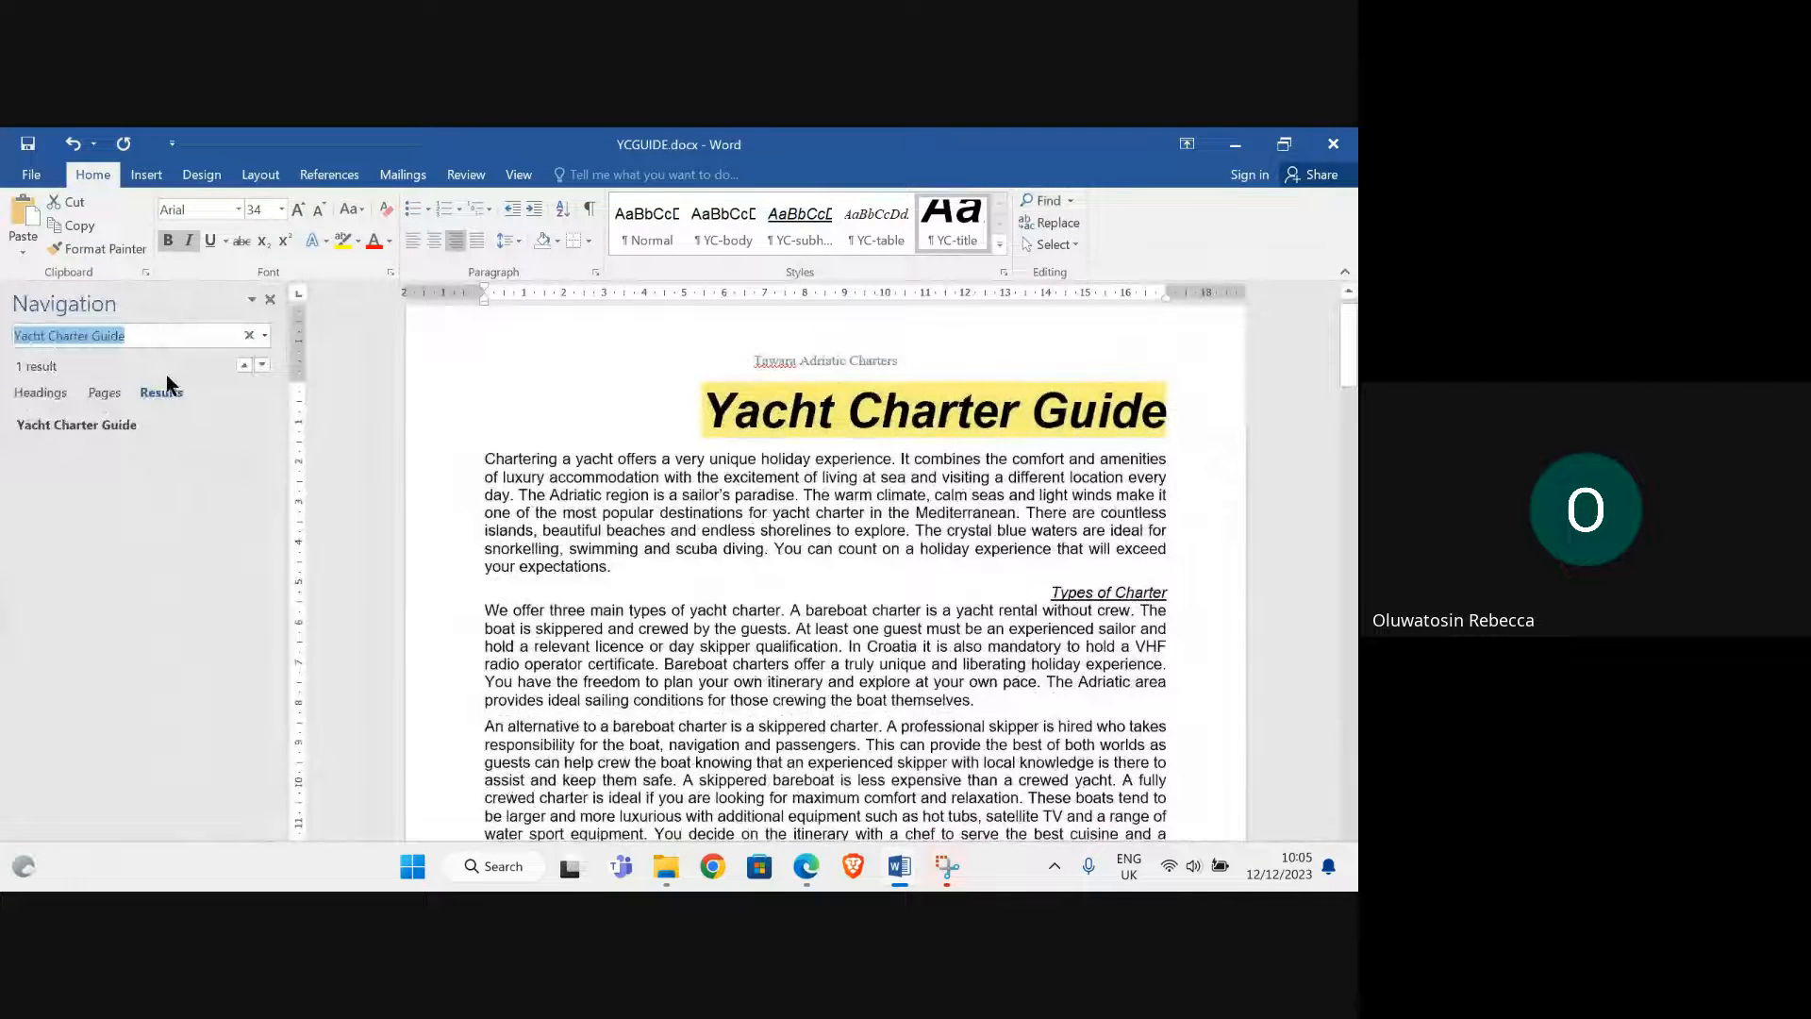
key("ctrl+v")
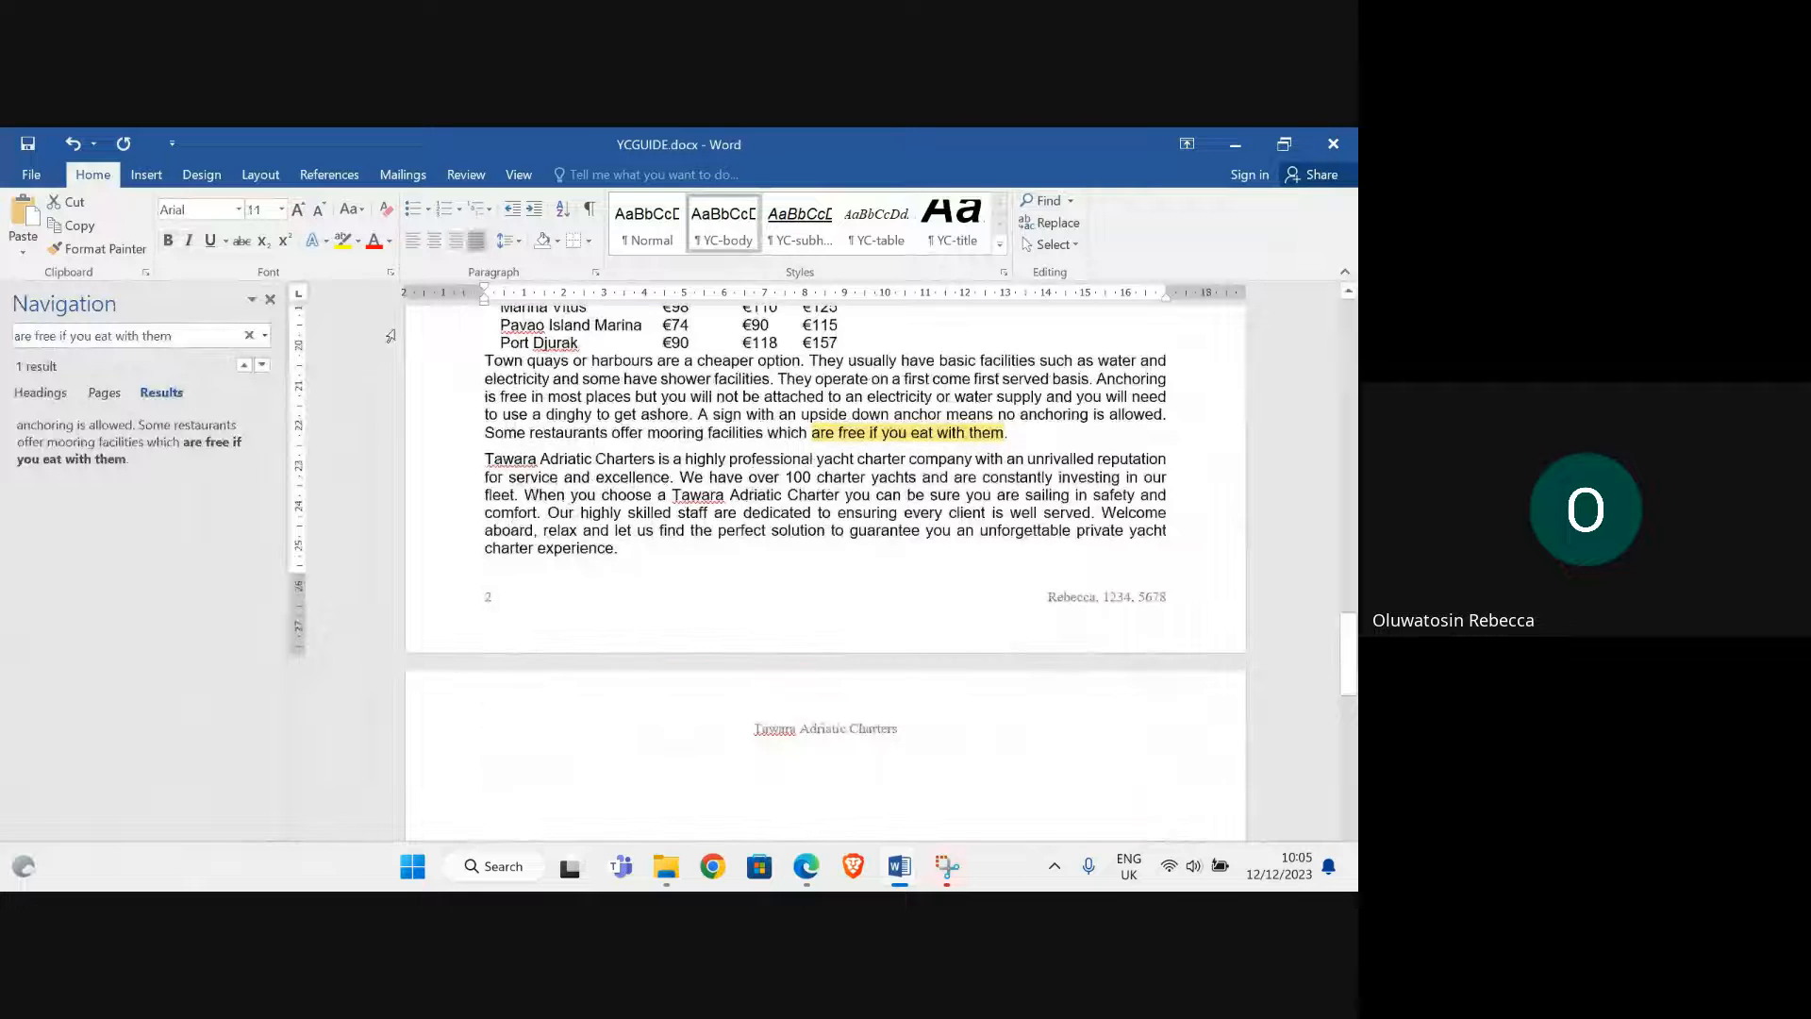
Format the text from the subheading Types of Charter through "are free if you eat with them." in two equal columns with 1 cm spacing
mouse_move(805, 866)
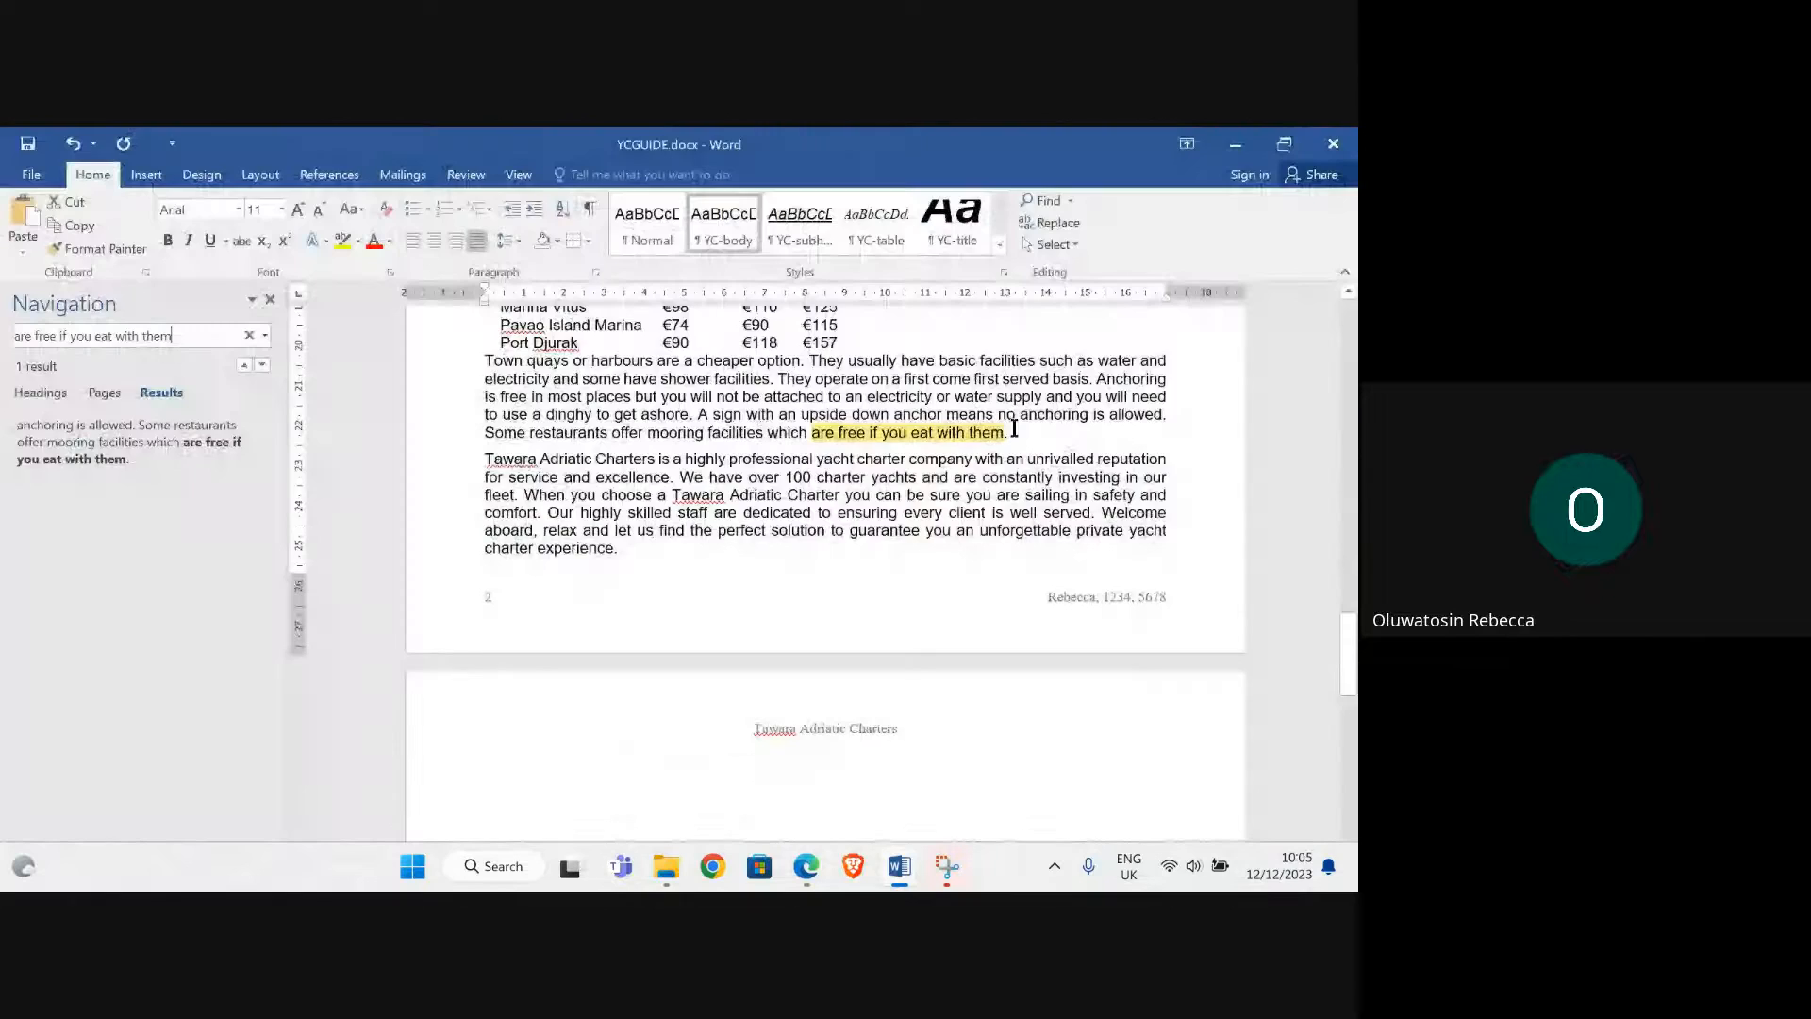
left_click_drag(1012, 433, 1051, 611)
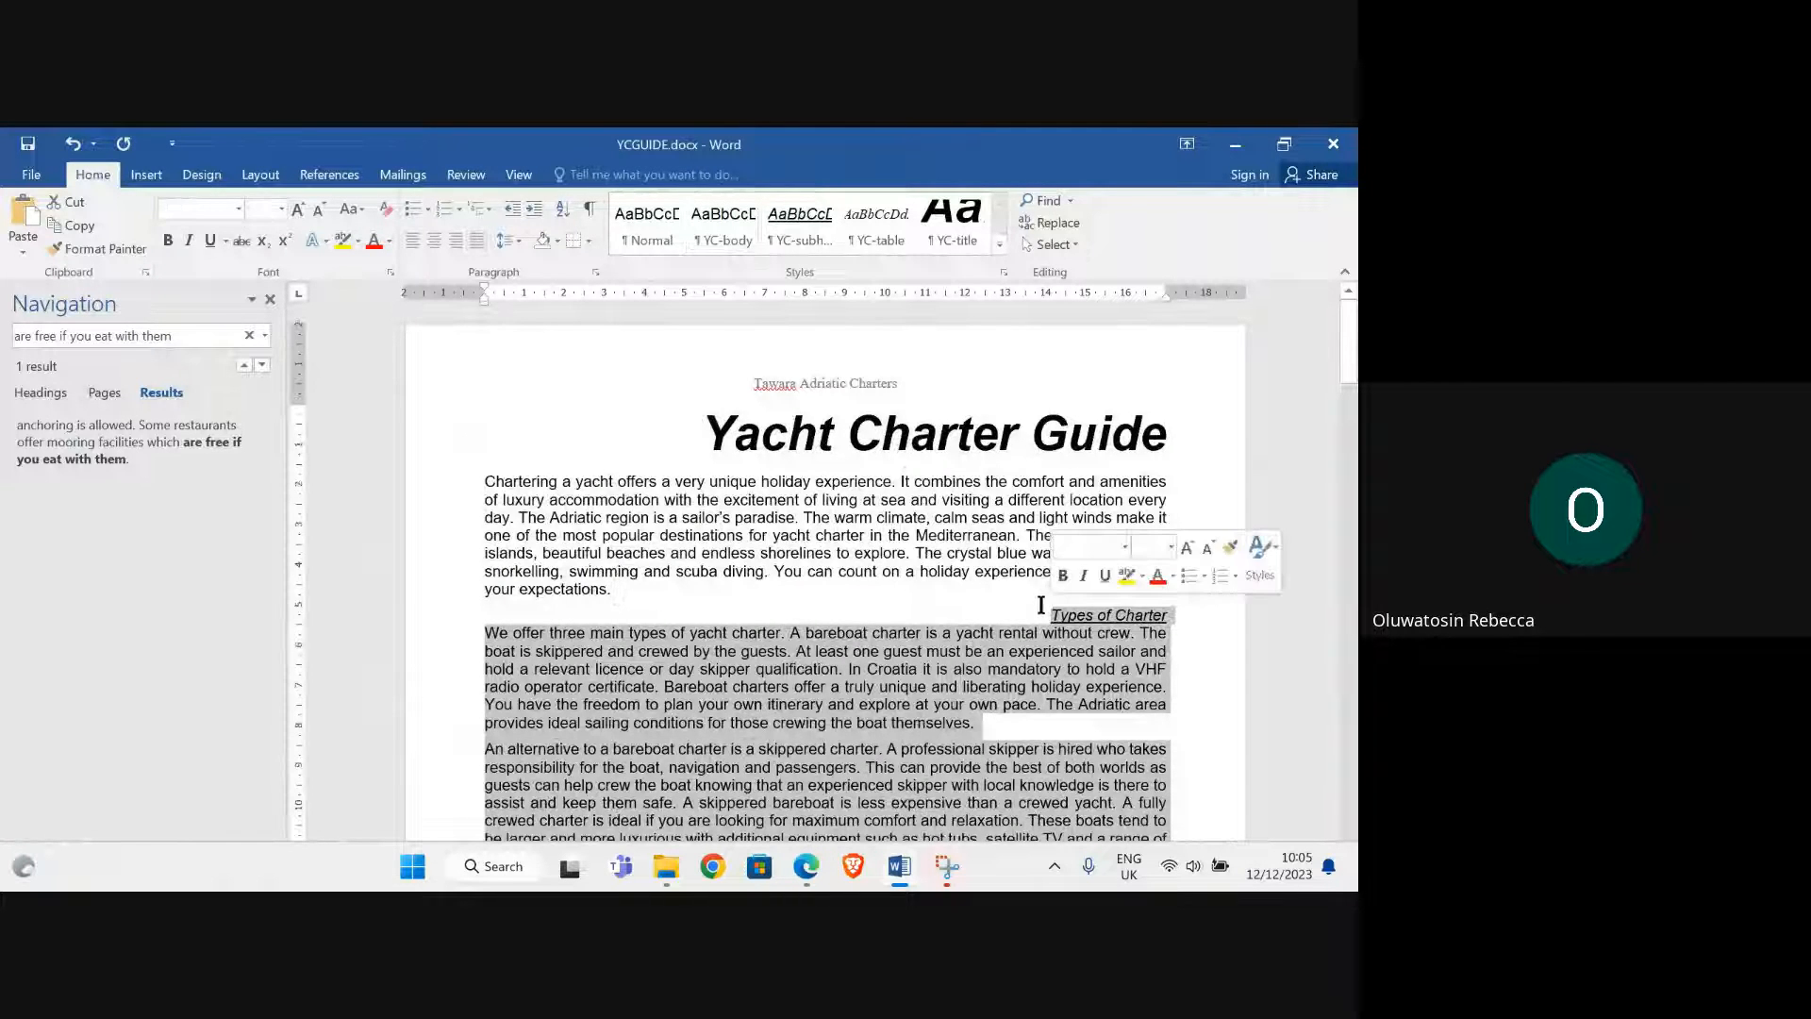
mouse_move(806, 866)
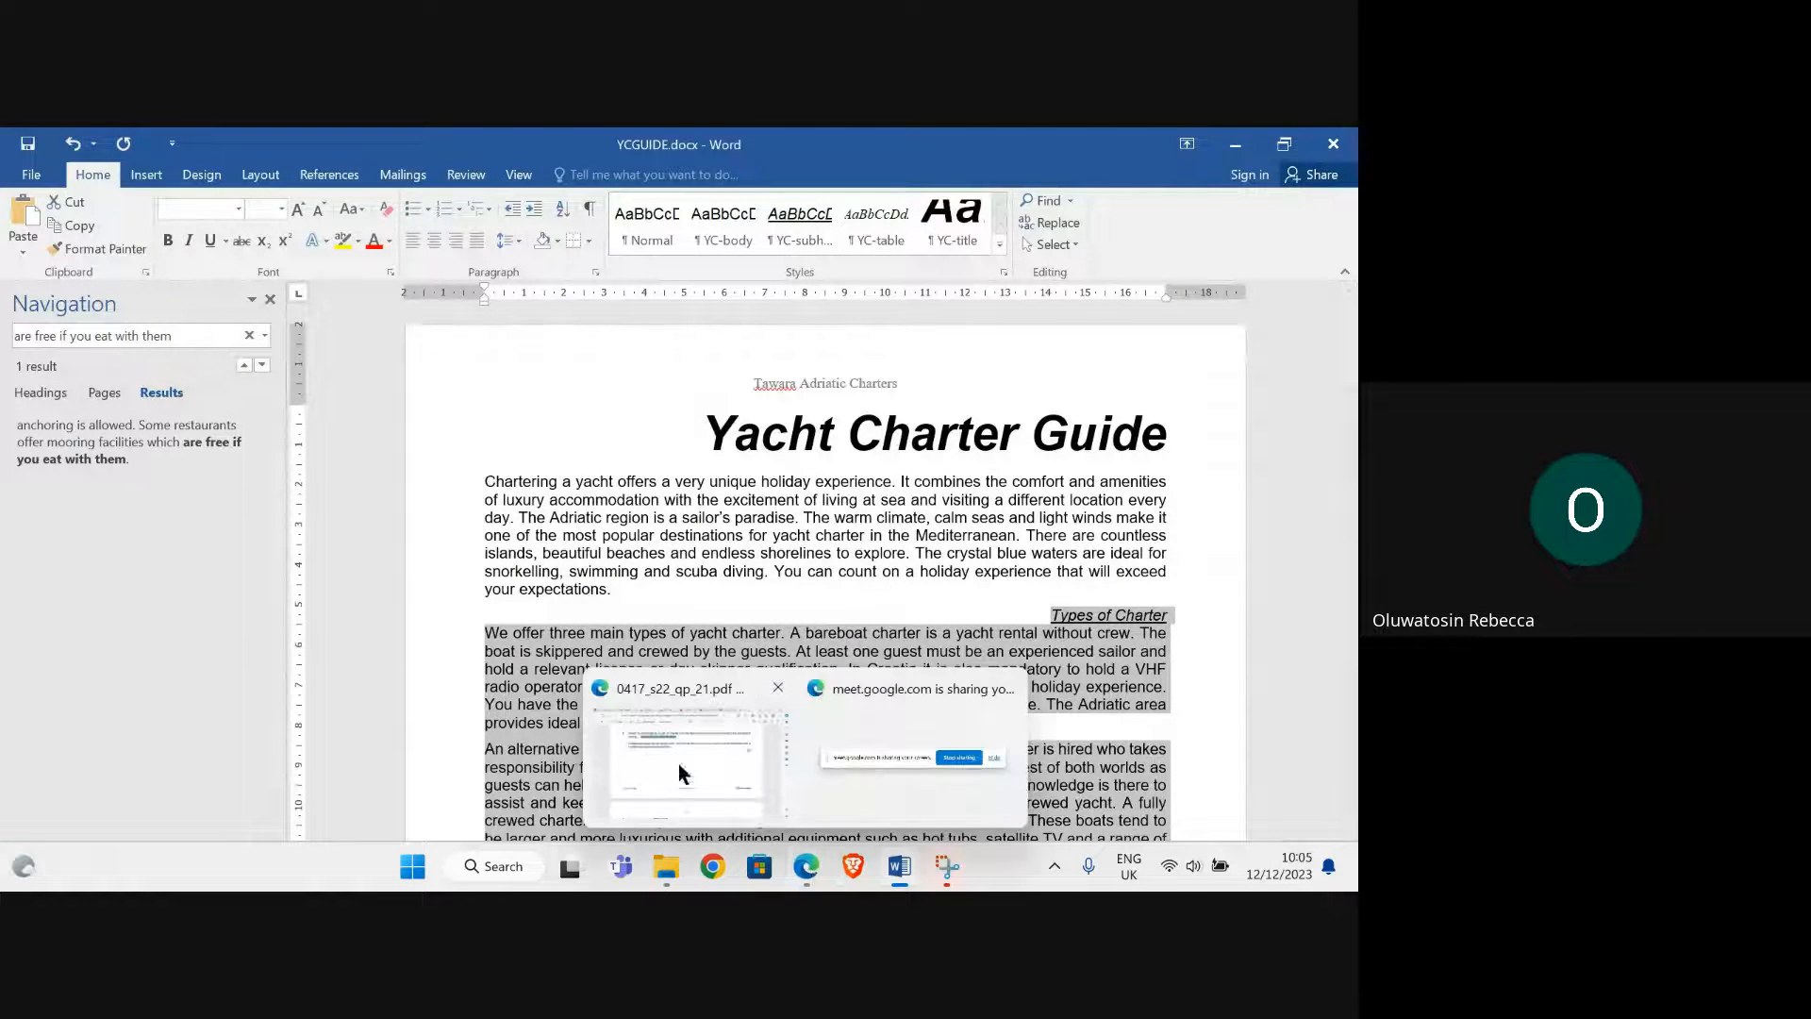
left_click(631, 702)
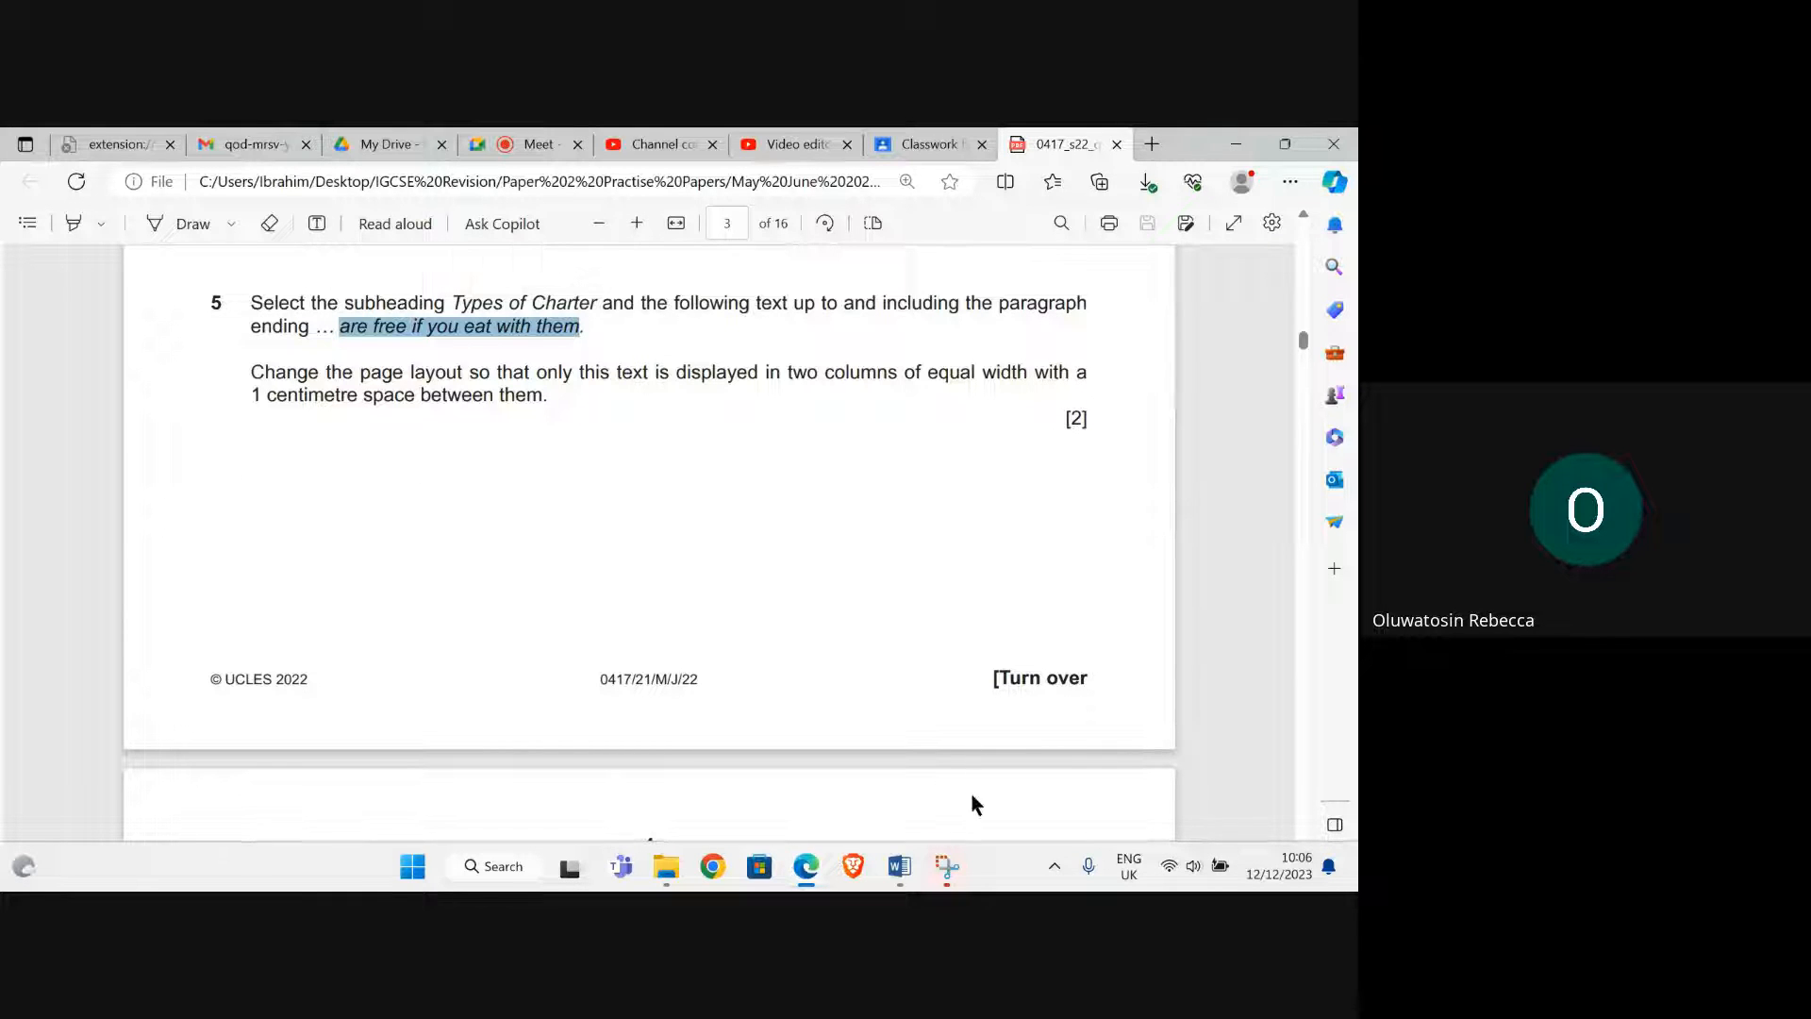
mouse_move(899, 866)
left_click(996, 789)
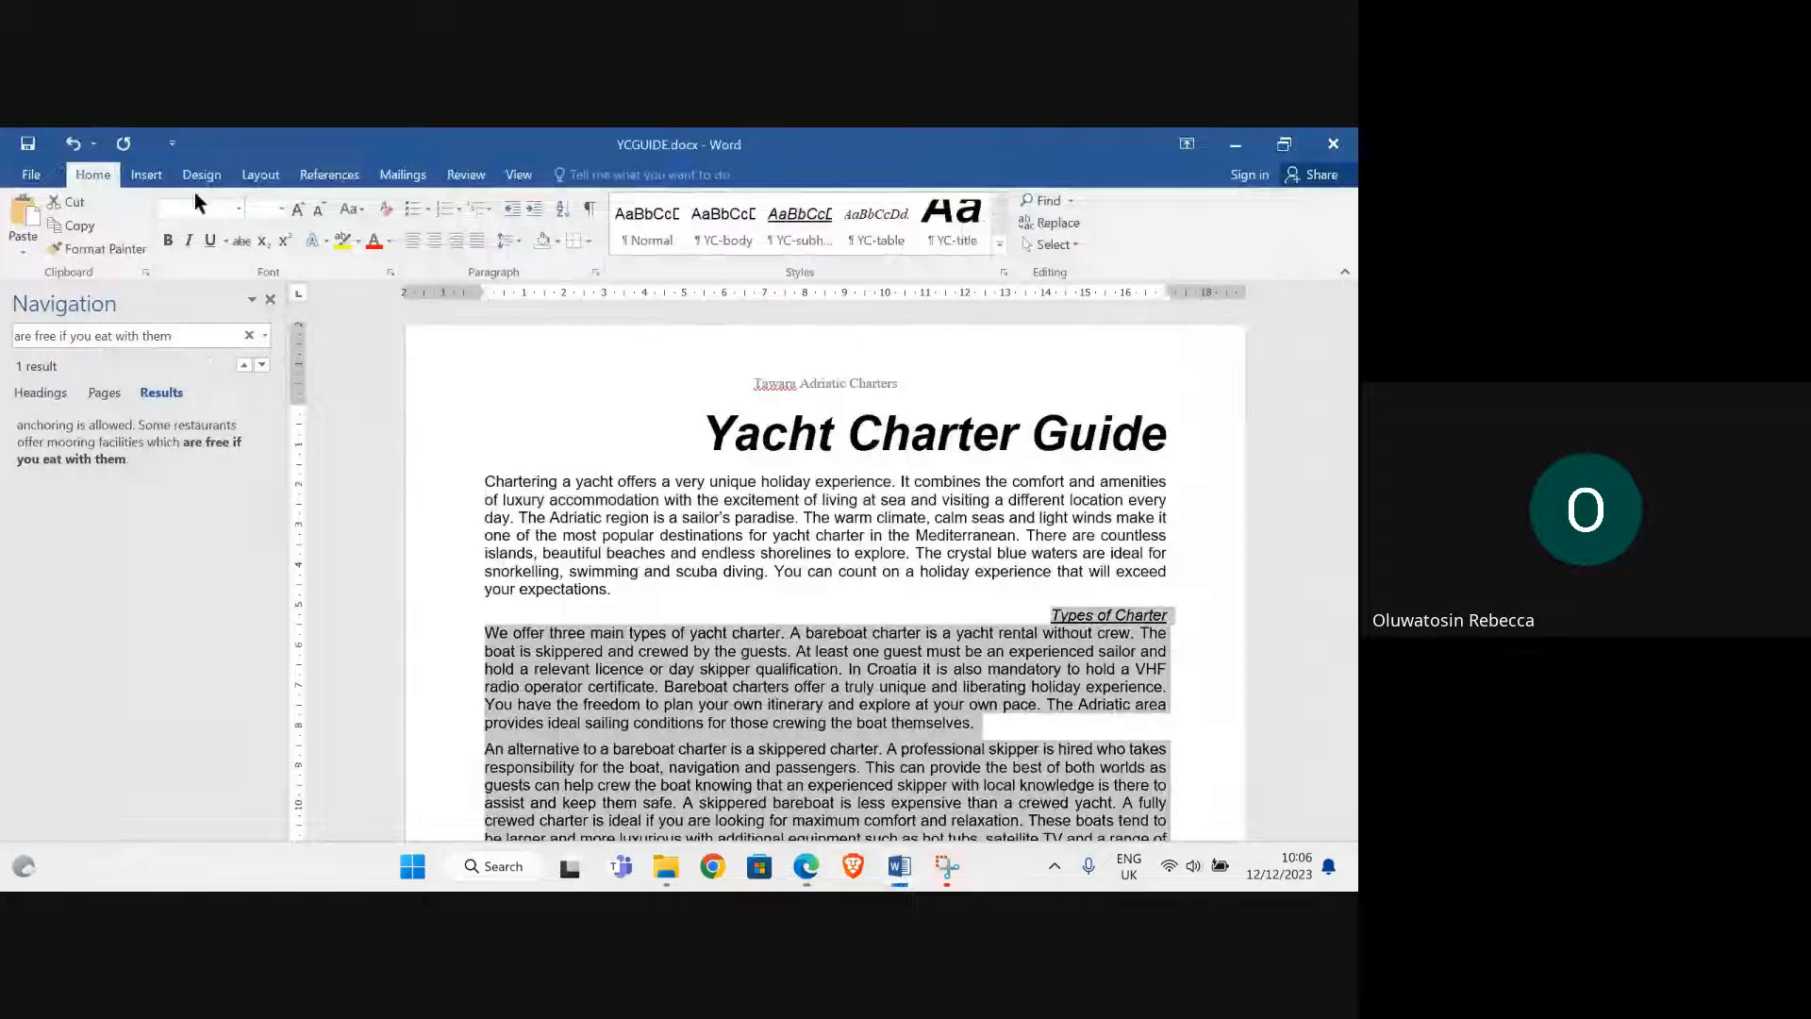
left_click(256, 179)
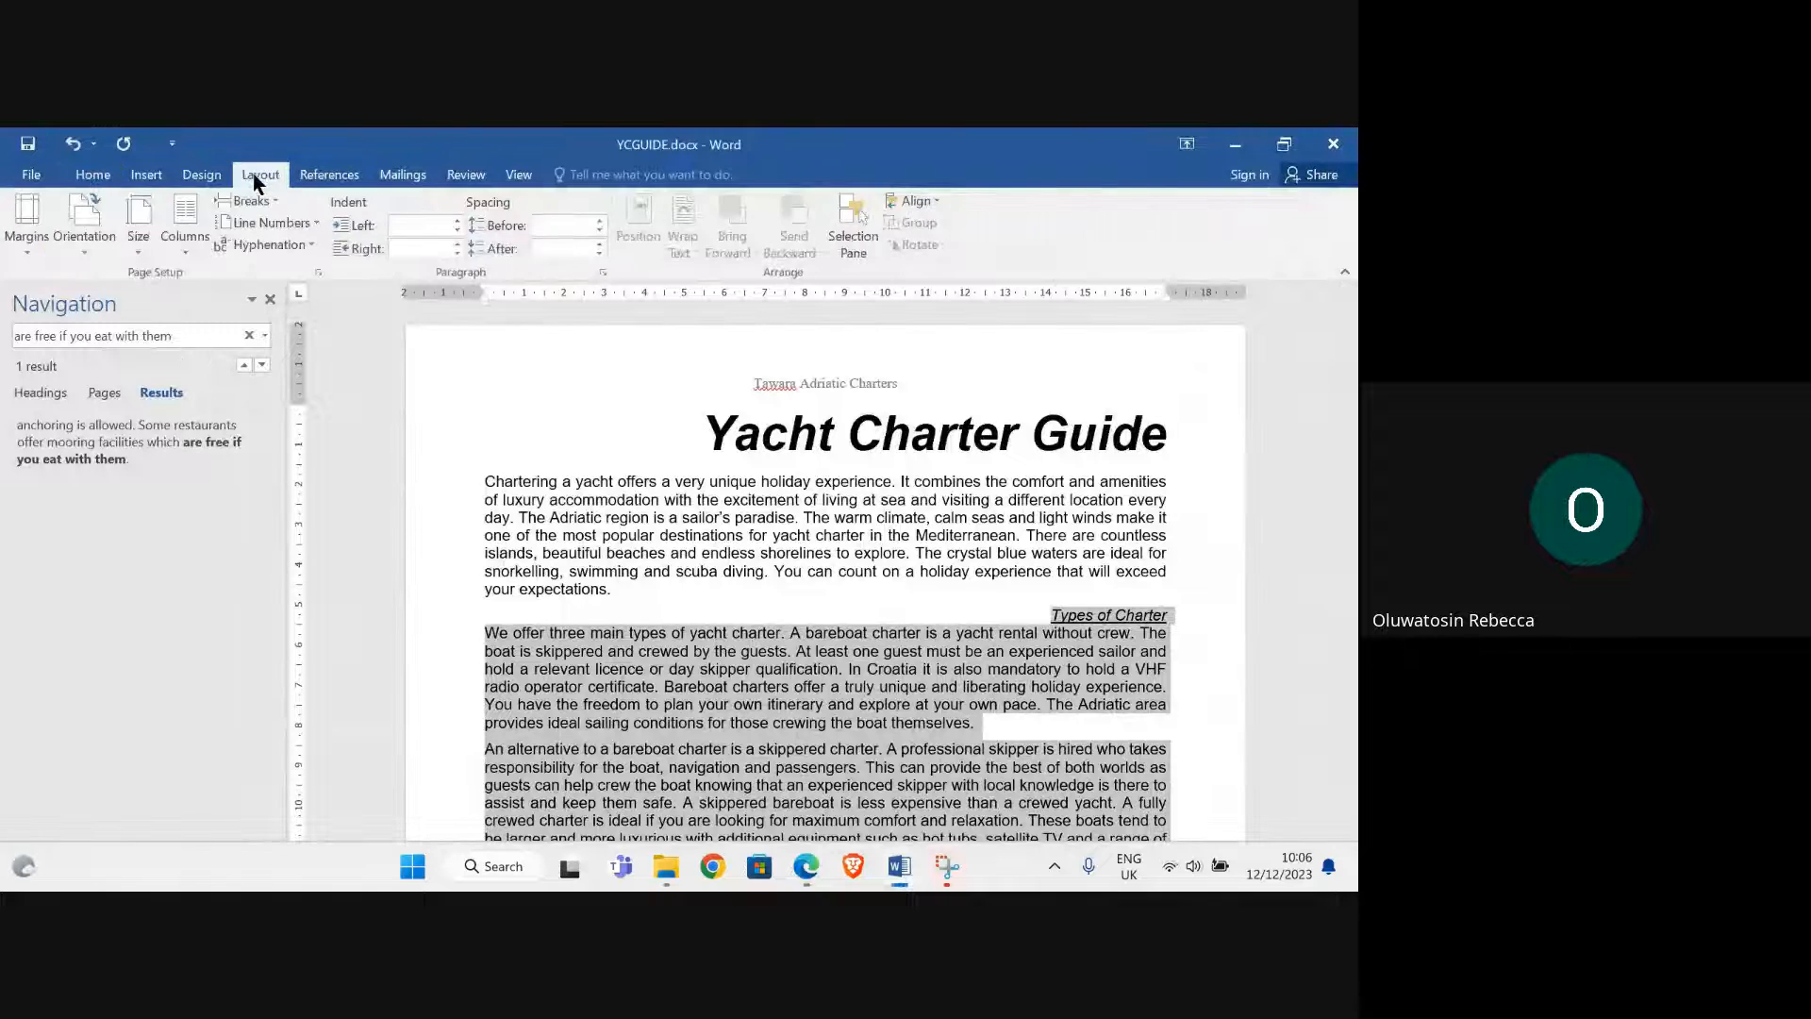
left_click(188, 251)
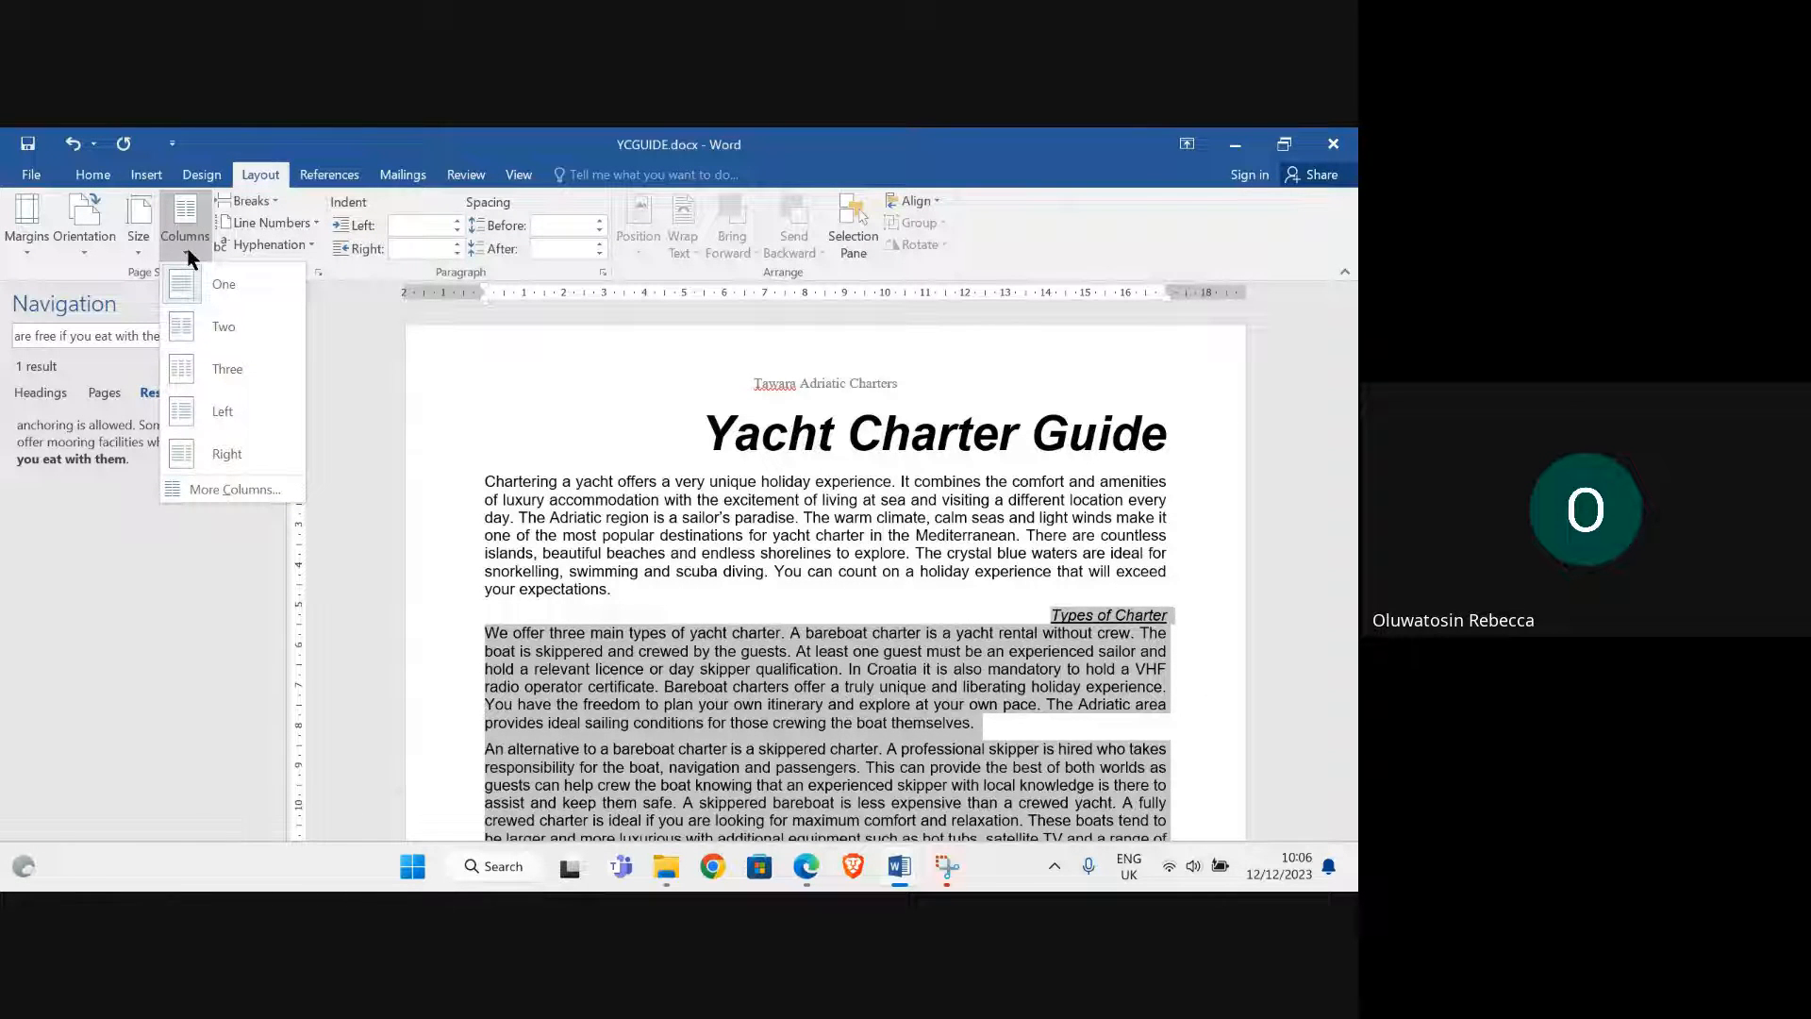
left_click(230, 488)
left_click(596, 387)
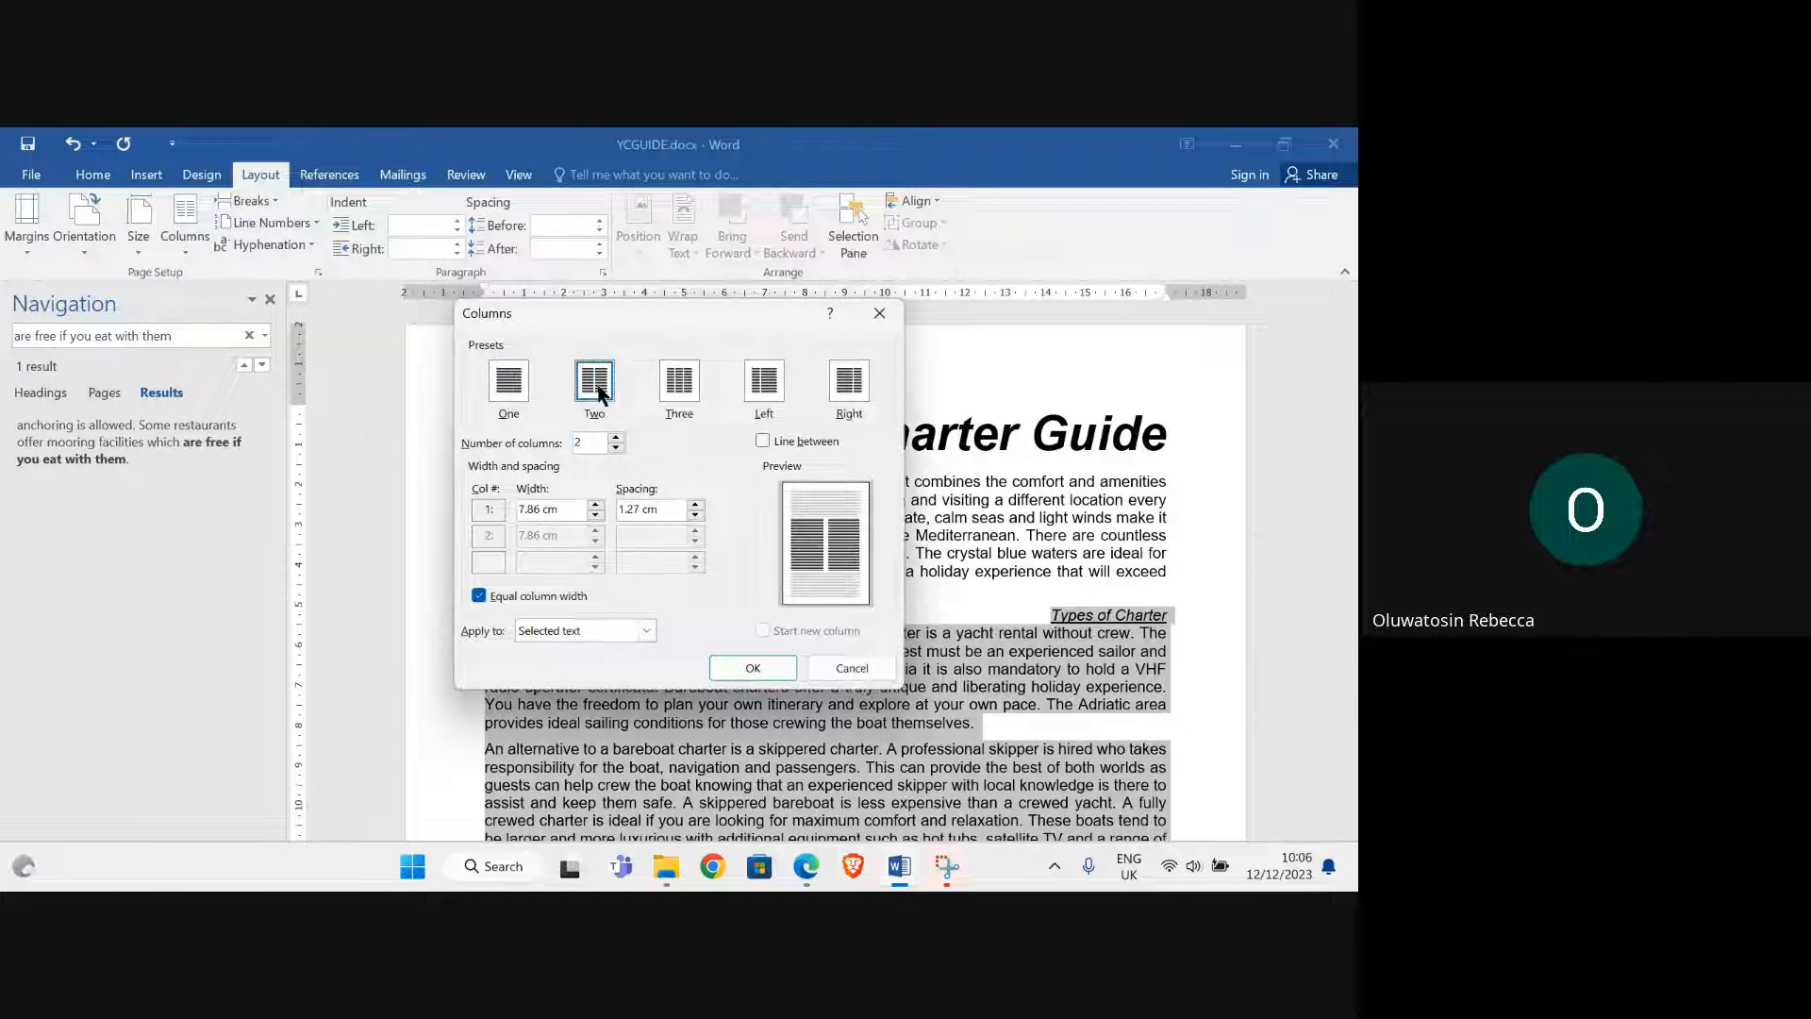
left_click(639, 514)
key("BackSpace")
key("BackSpace")
key("BackSpace")
left_click(766, 667)
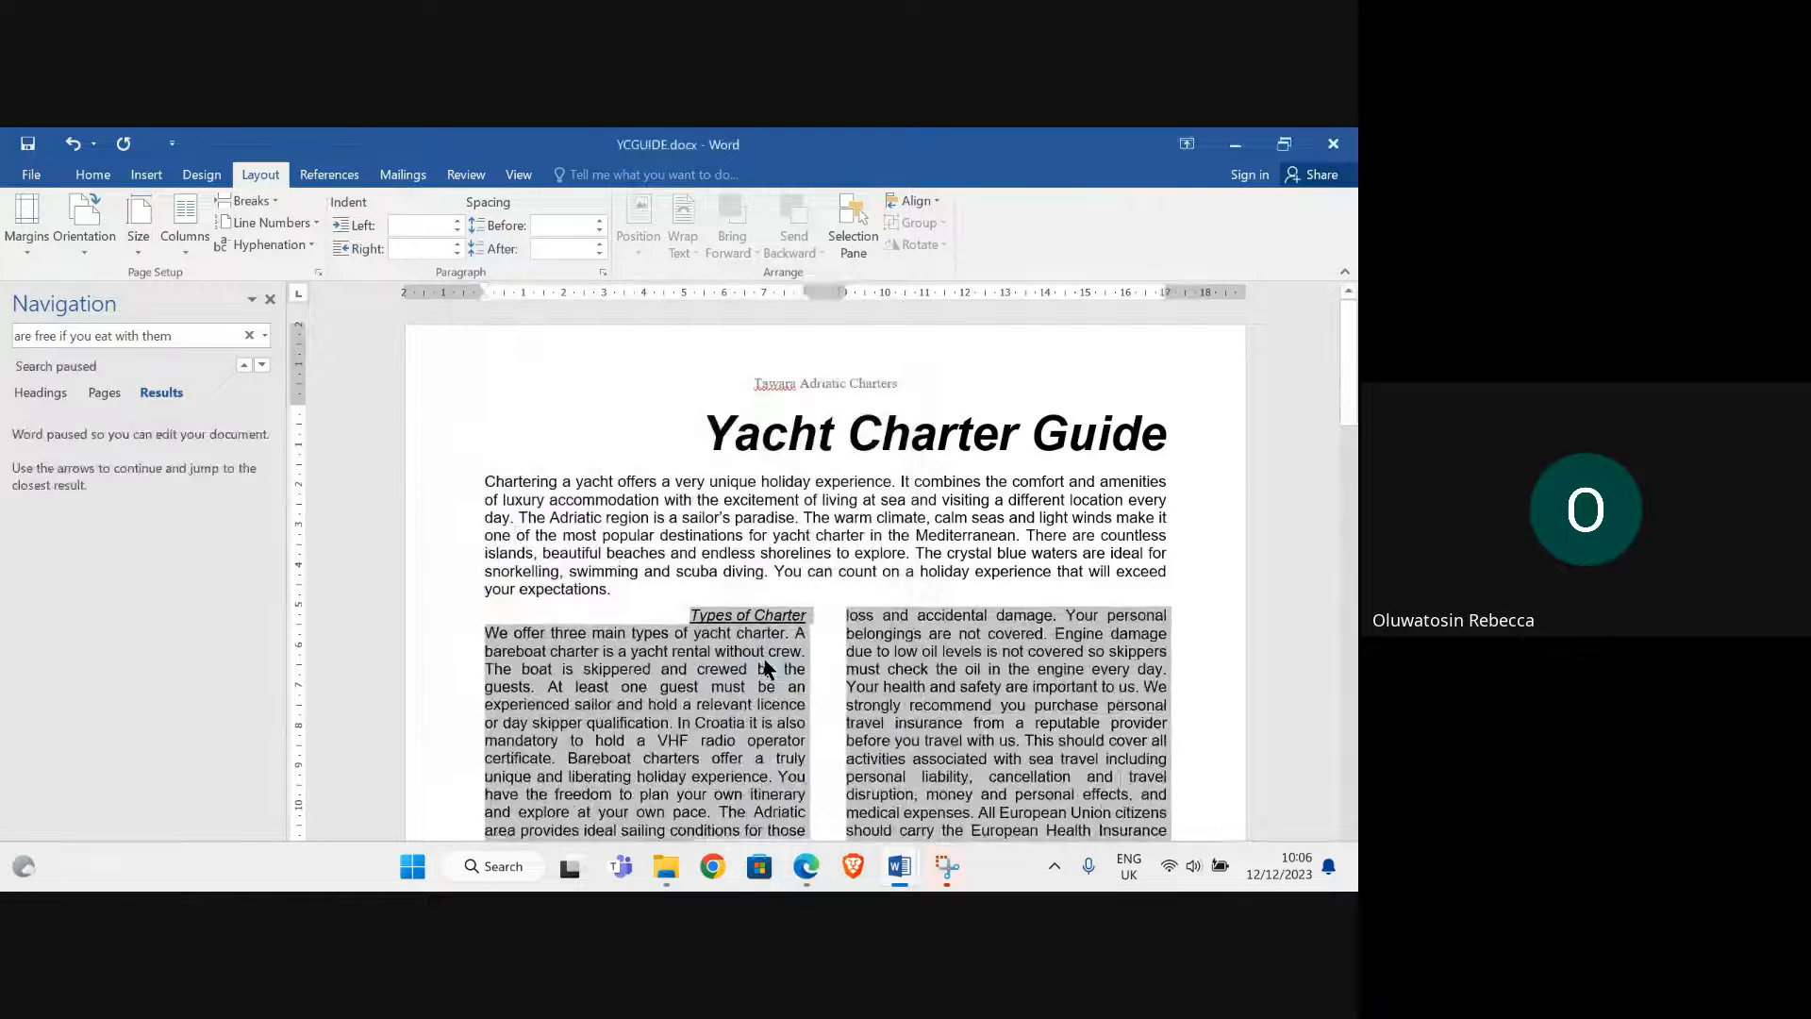
Review the two-column layout, switch to the exam paper in Edge, and copy the phrase "An alternative to a" from question 6
scroll(898, 660, "down", 4)
scroll(897, 632, "down", 12)
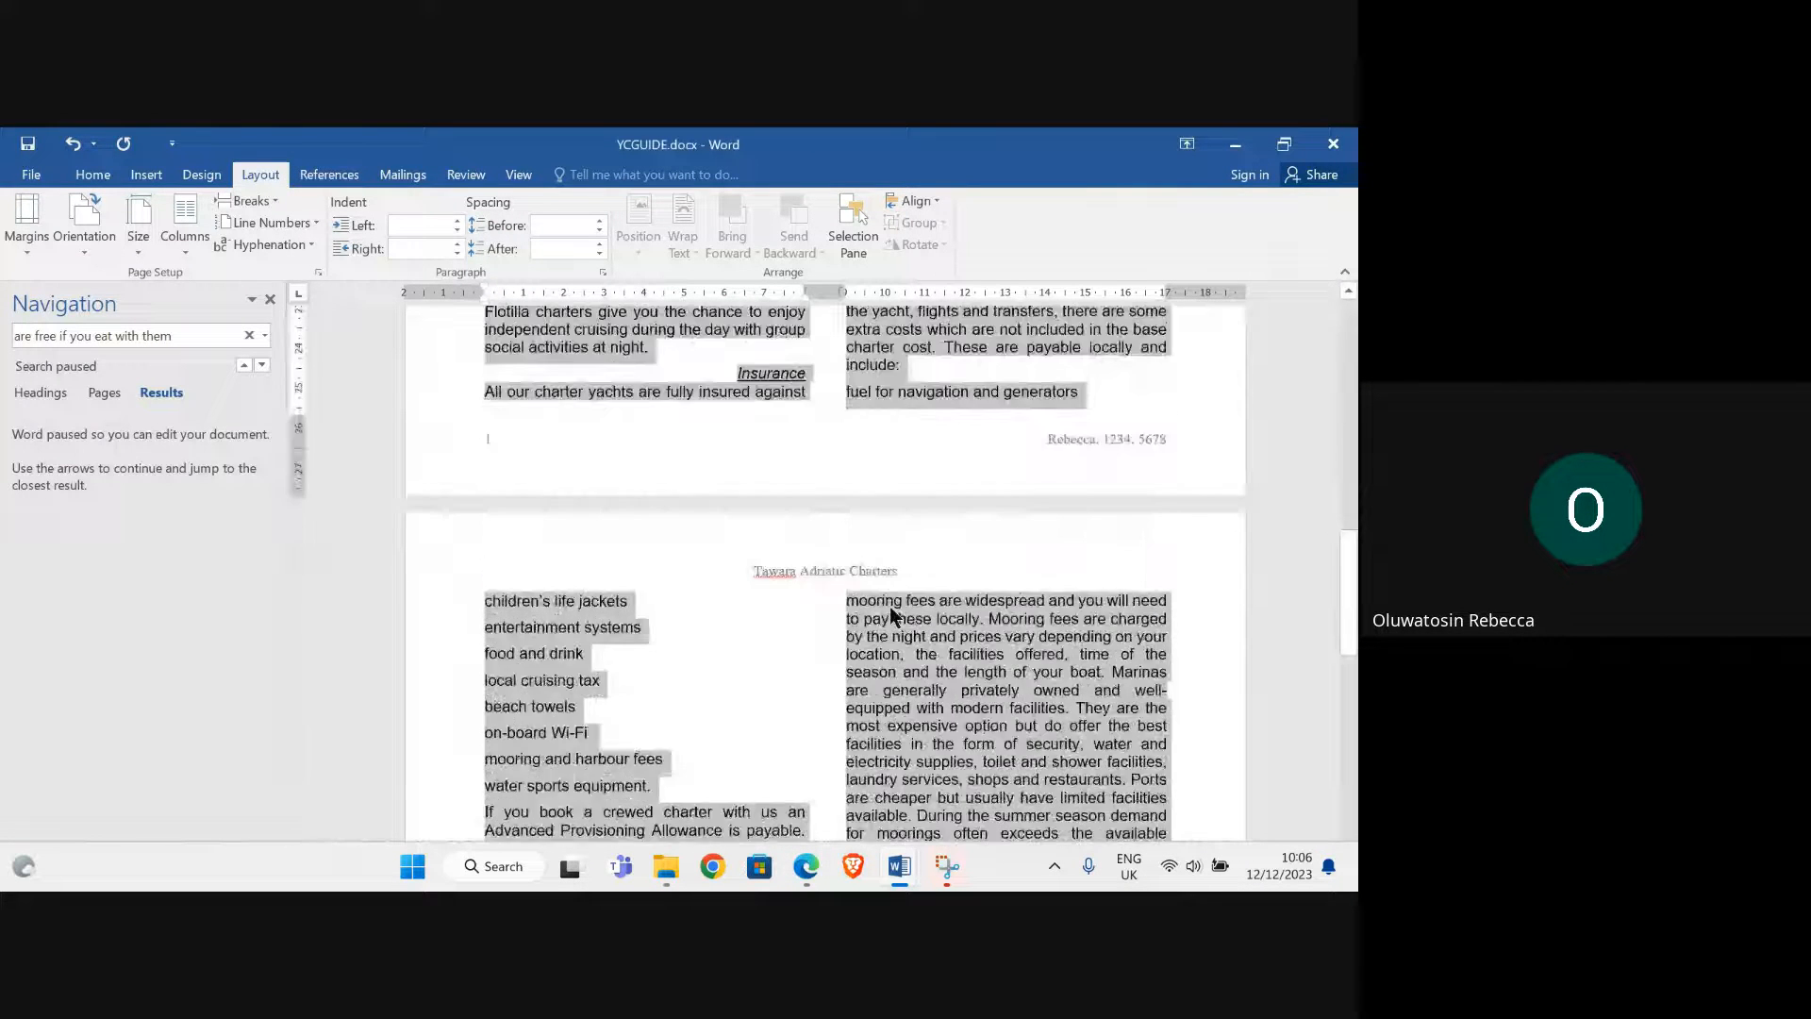
scroll(891, 603, "down", 2)
scroll(897, 598, "up", 12)
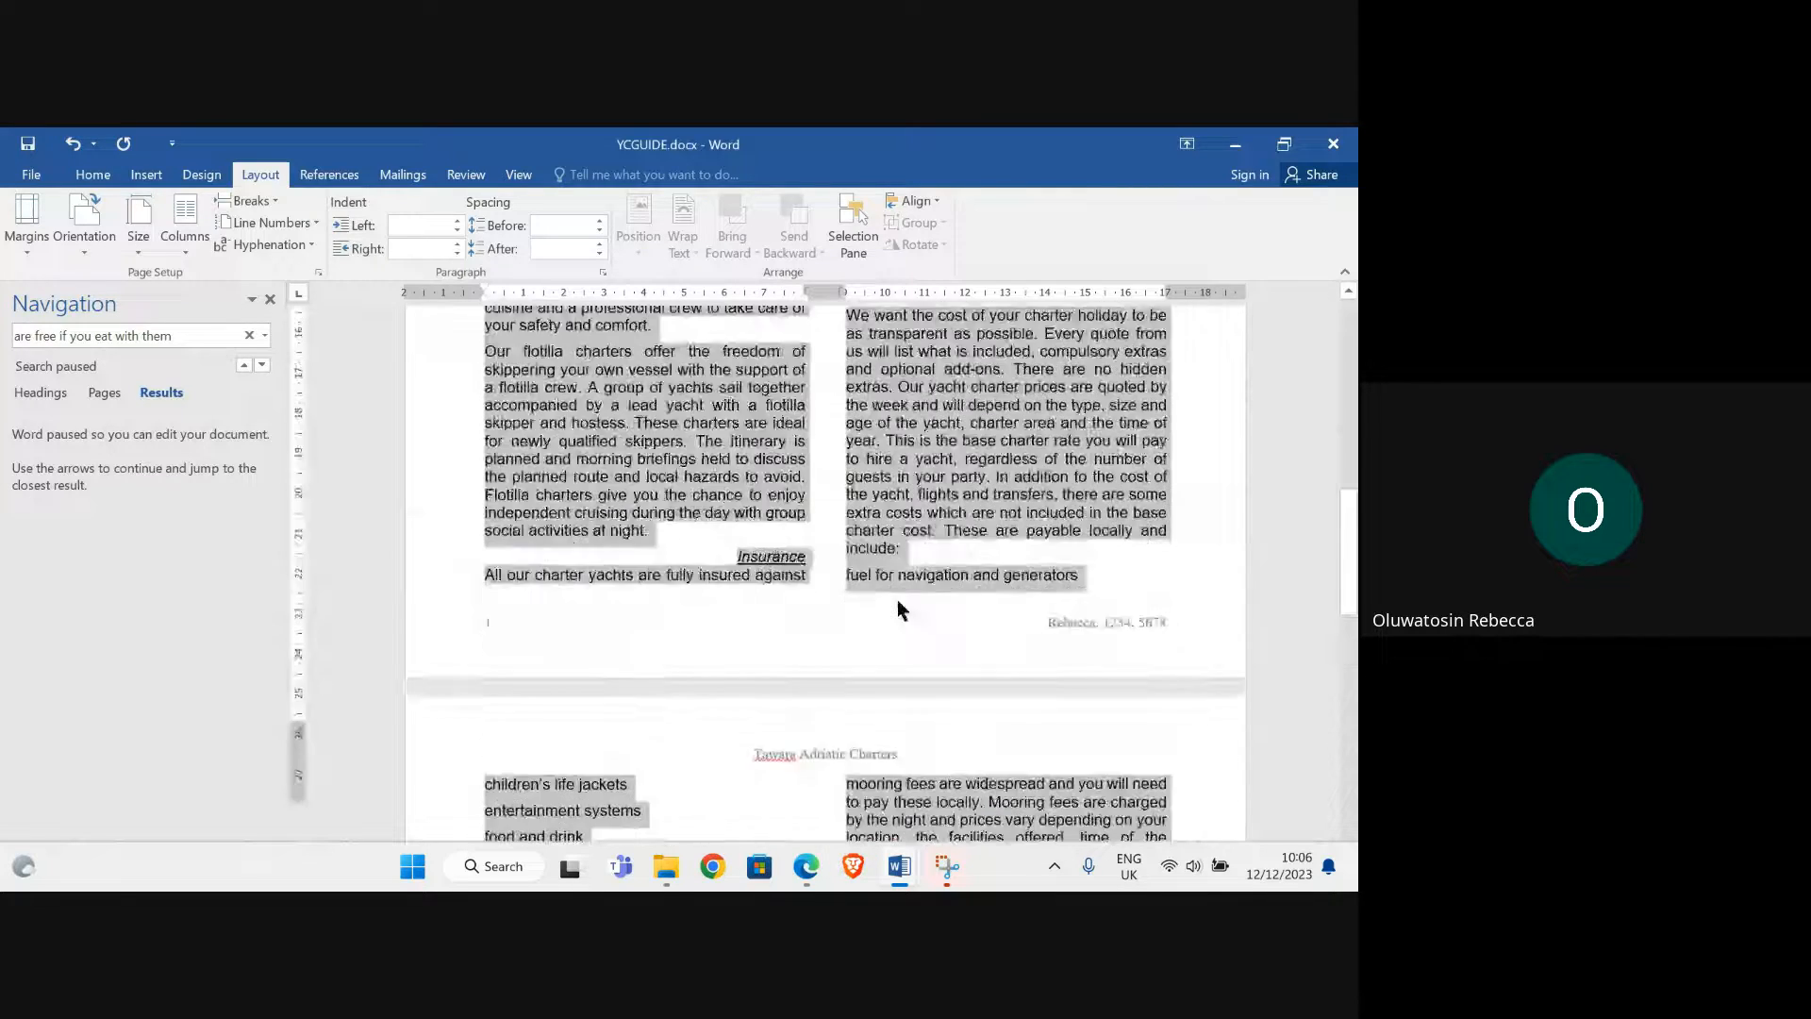
scroll(909, 583, "up", 1)
mouse_move(805, 866)
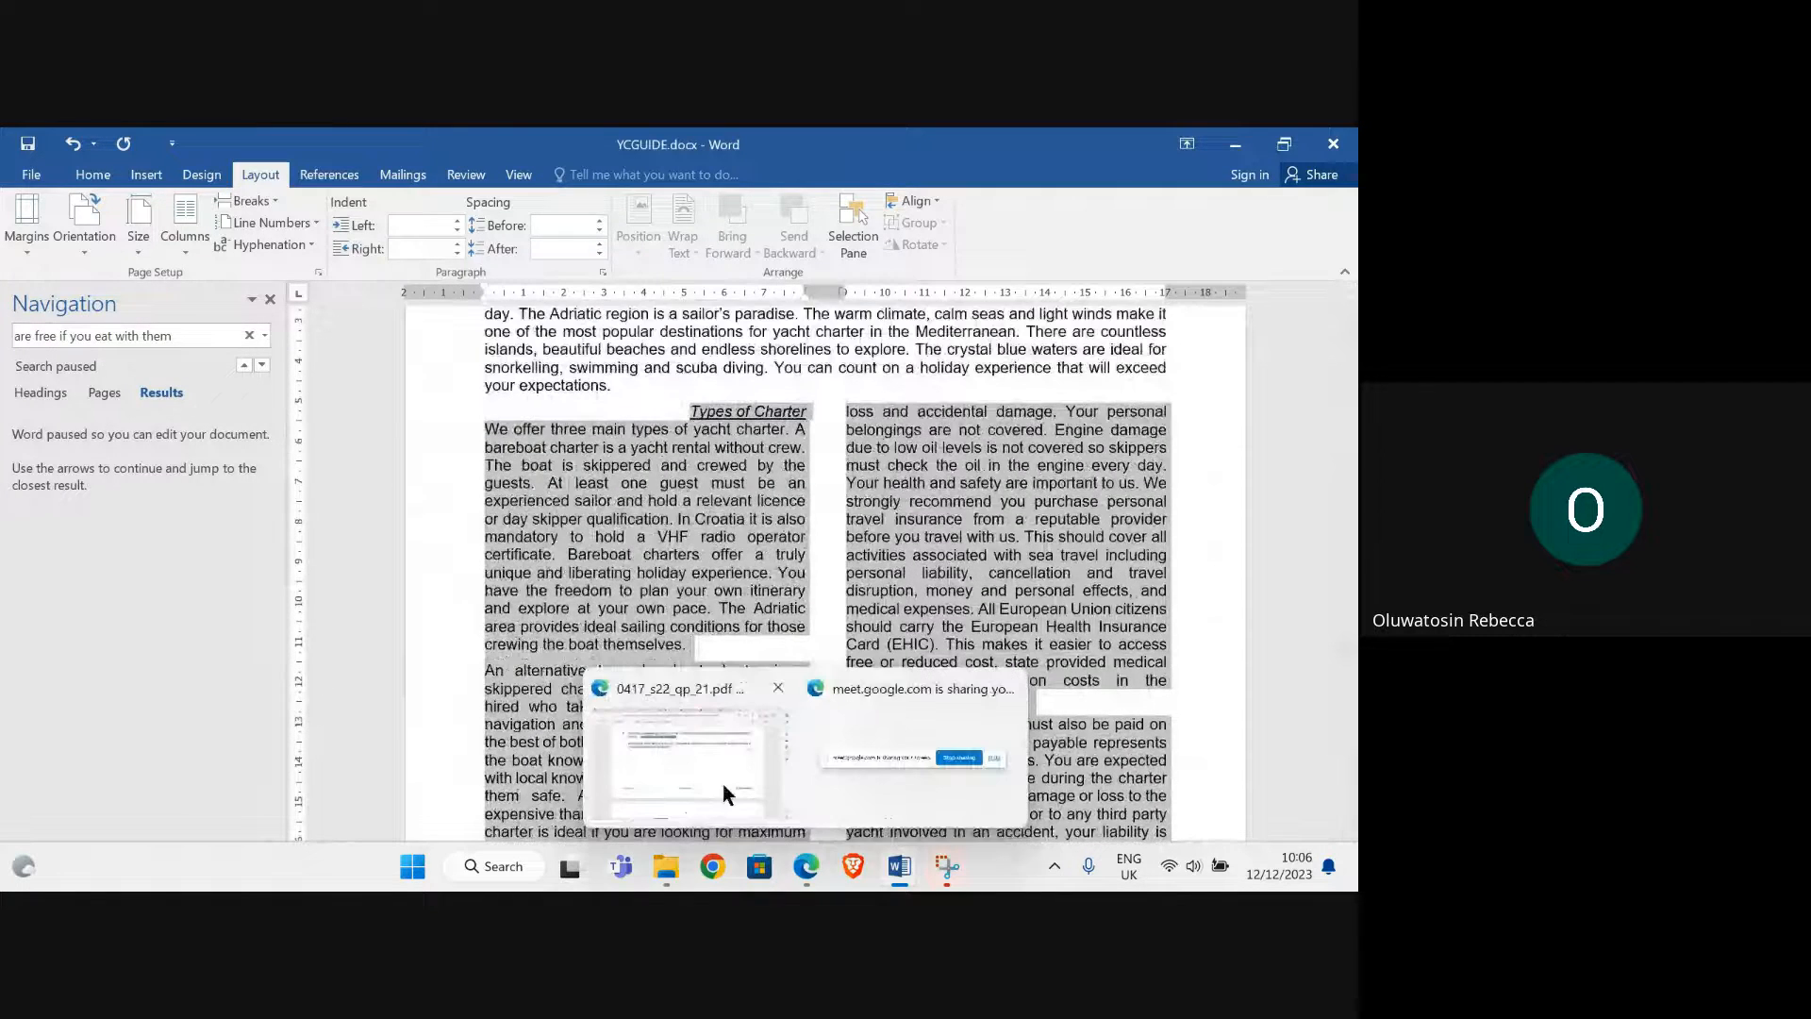
left_click(722, 784)
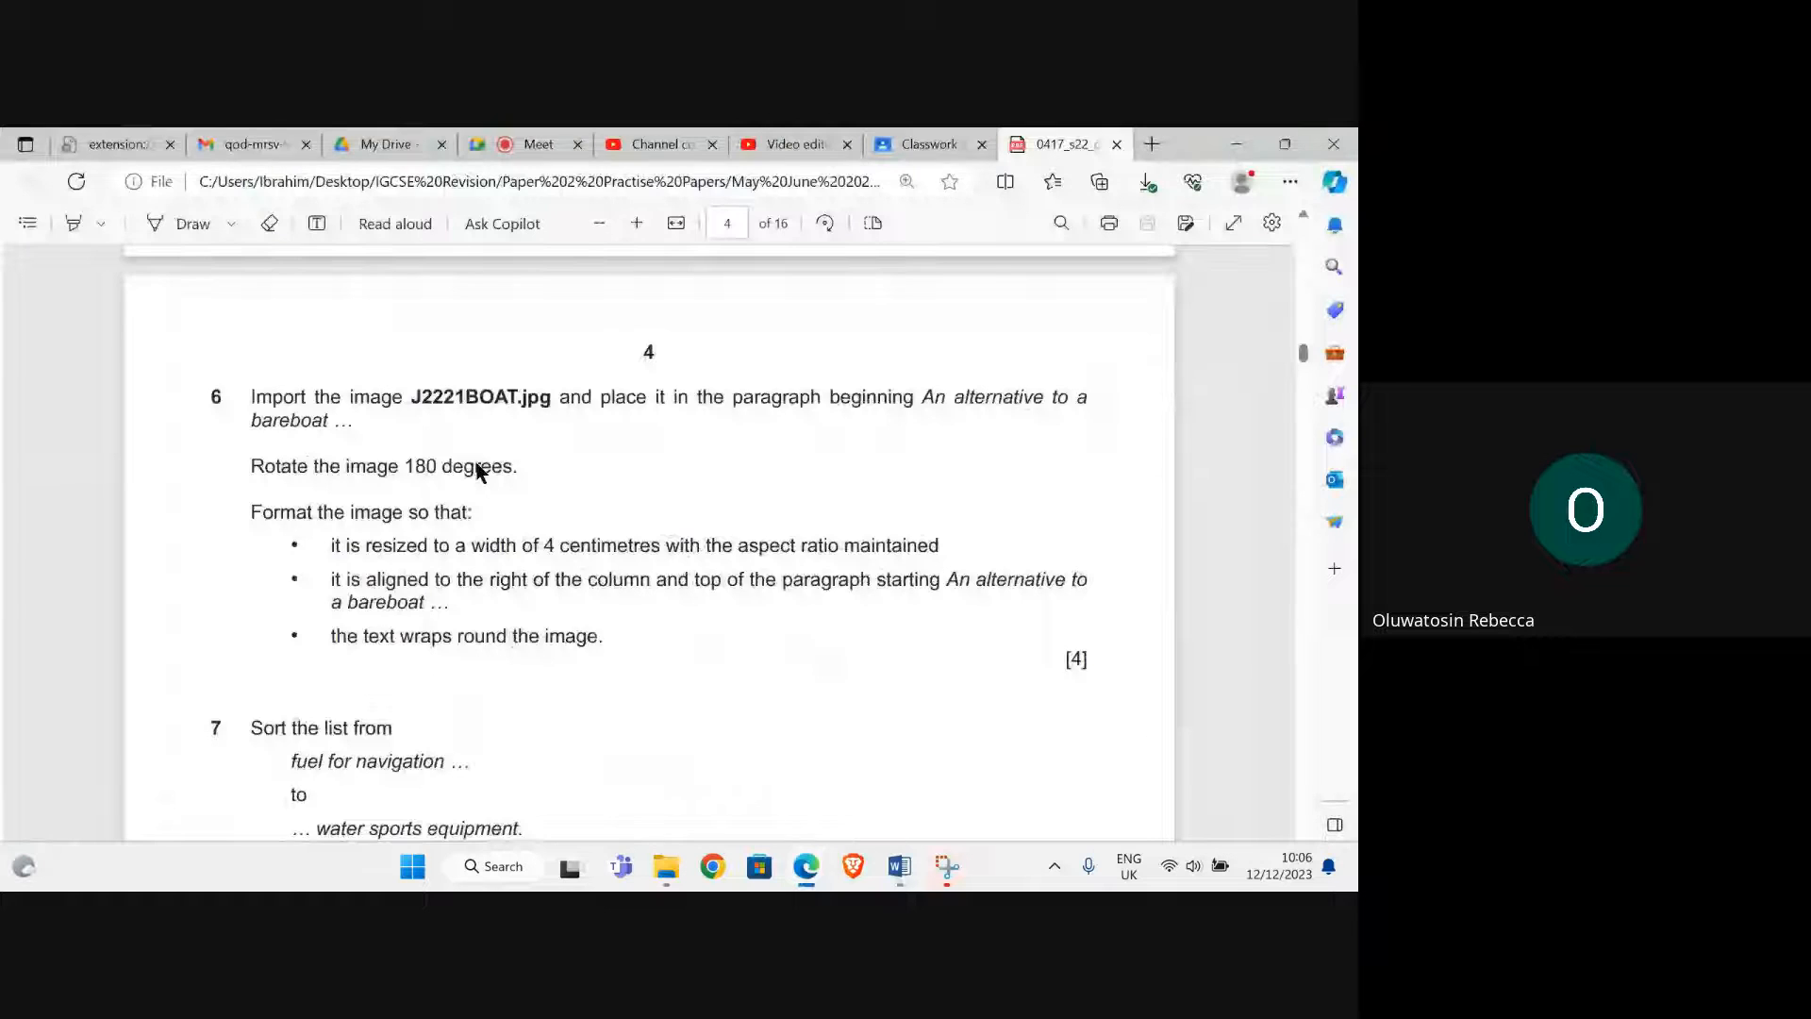
scroll(477, 469, "up", 1)
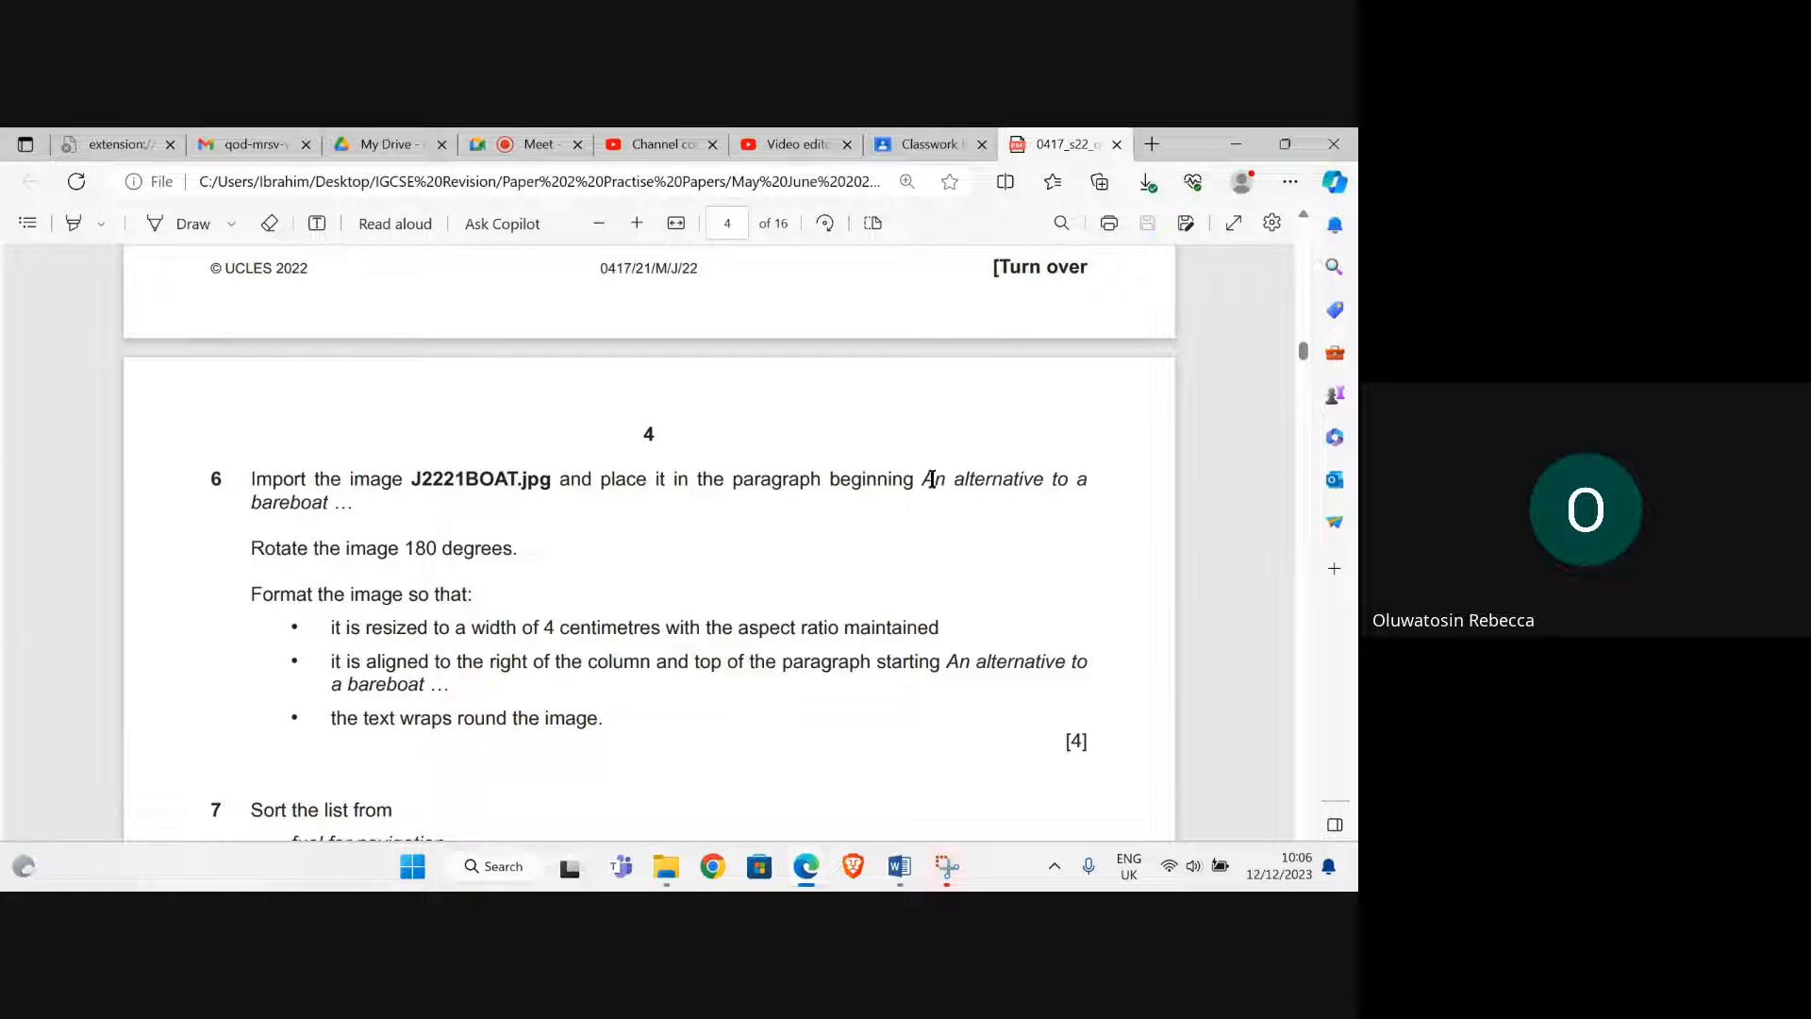
left_click_drag(923, 479, 1086, 481)
right_click(1041, 484)
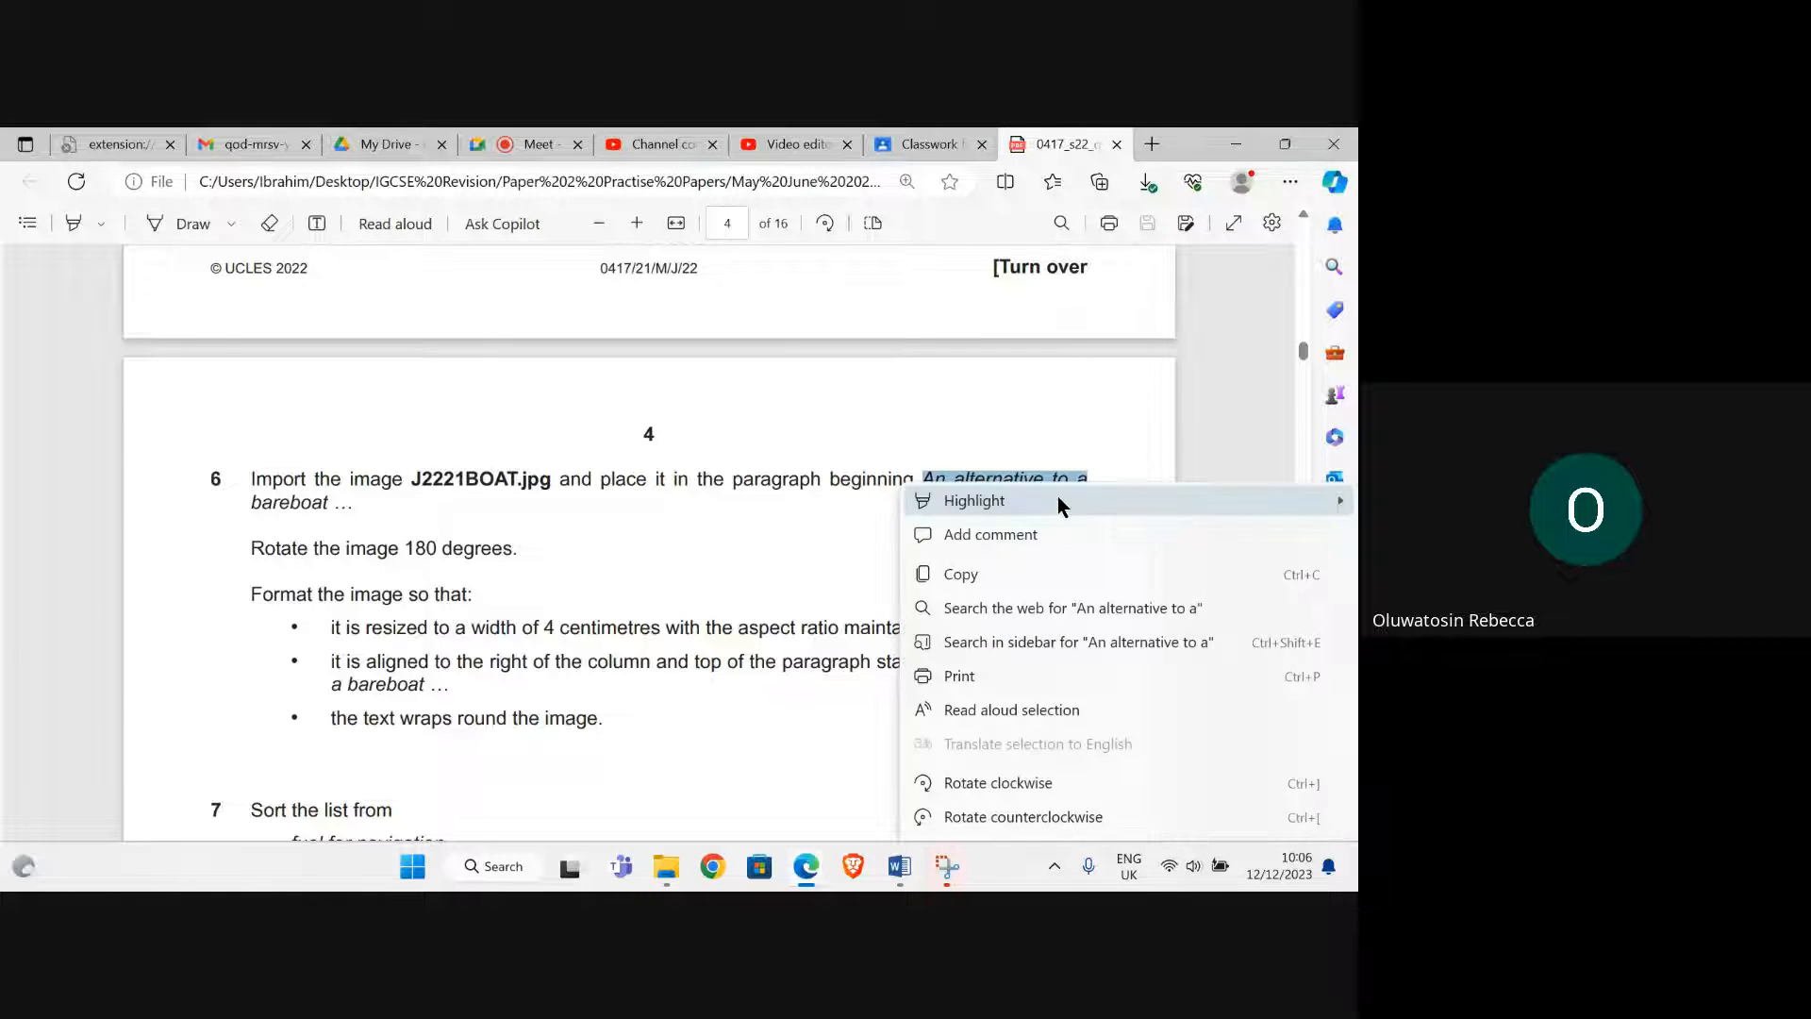
left_click(988, 574)
Find the phrase "An alternative to a" in YCGUIDE in Word and place the cursor at the start of that paragraph
mouse_move(899, 867)
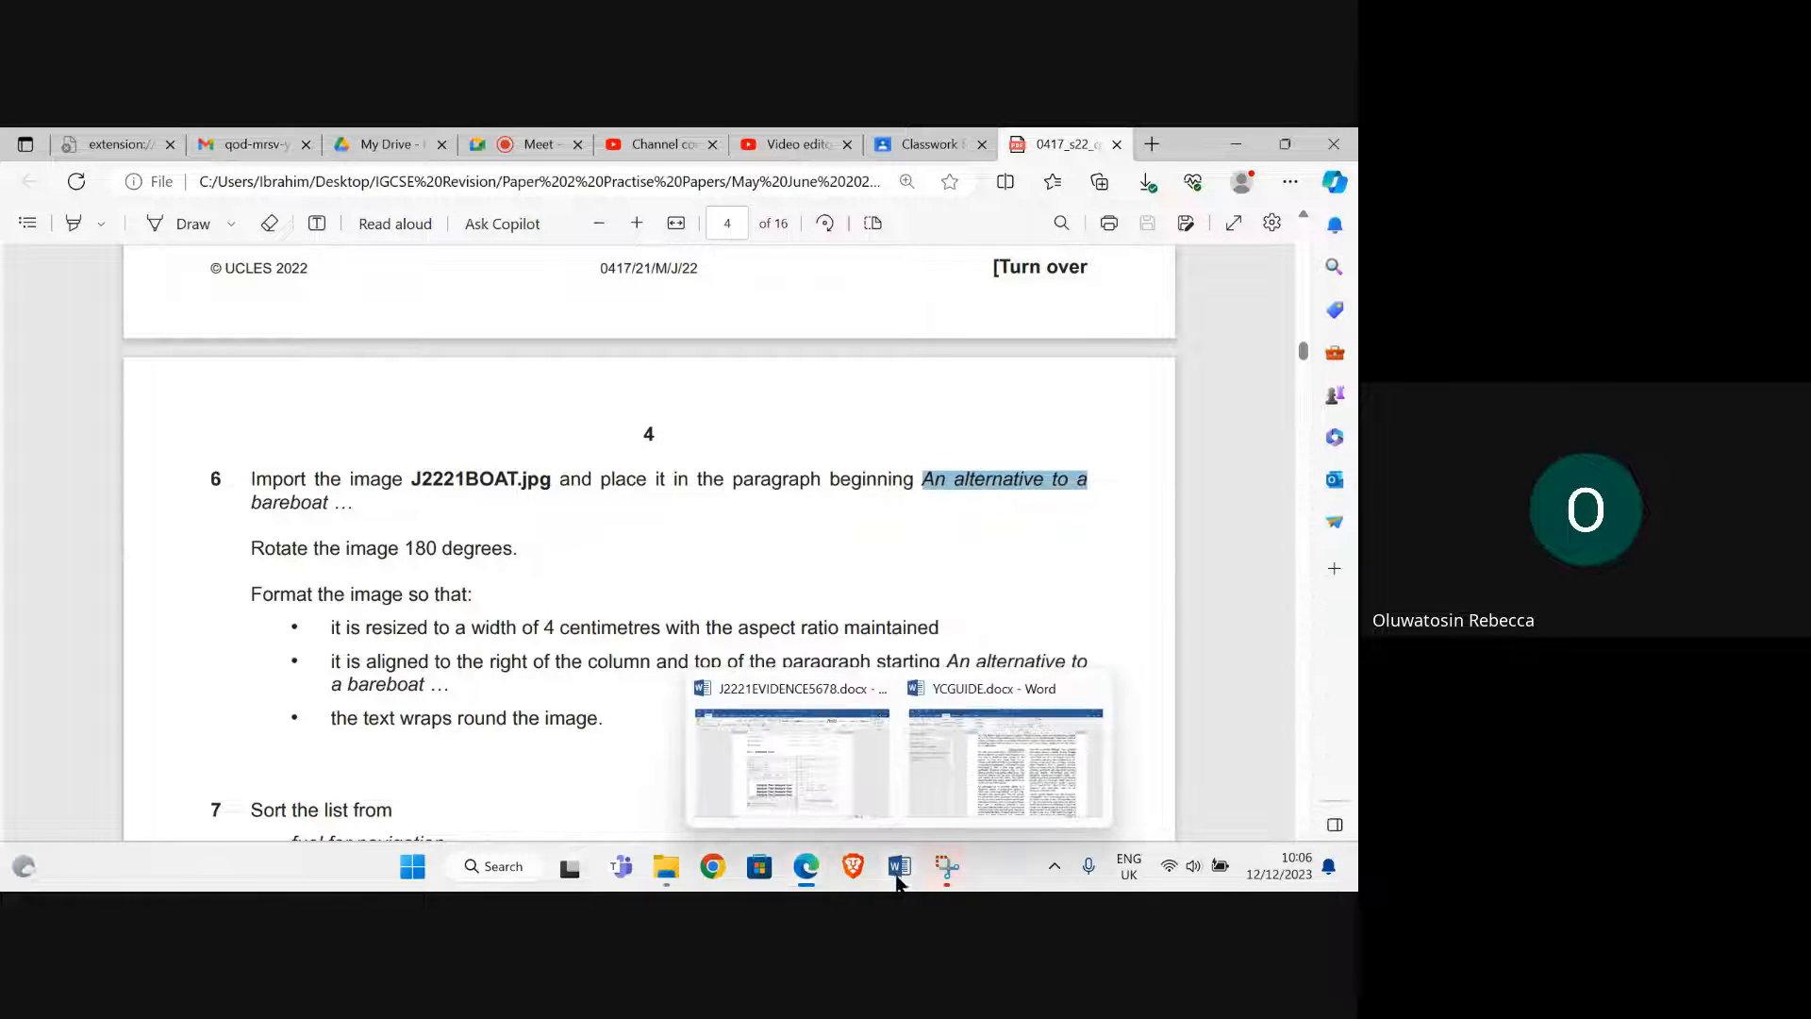
left_click(1007, 769)
left_click(185, 338)
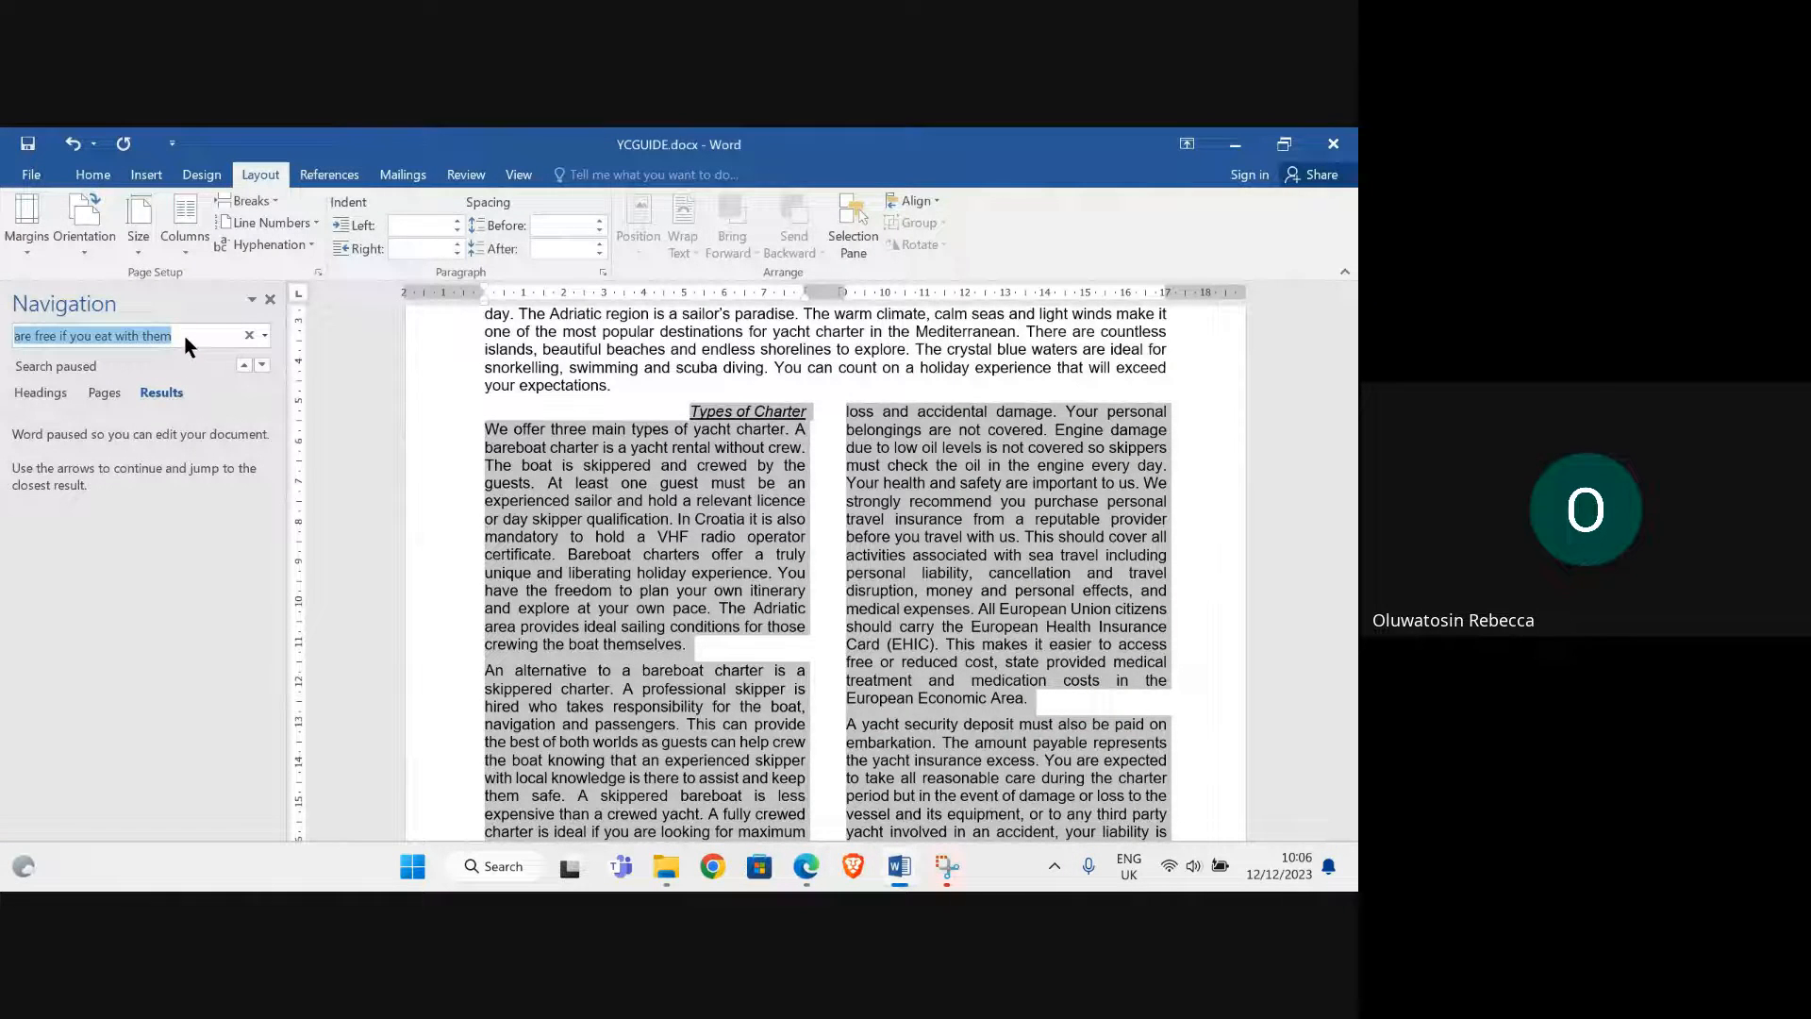
key("ctrl+v")
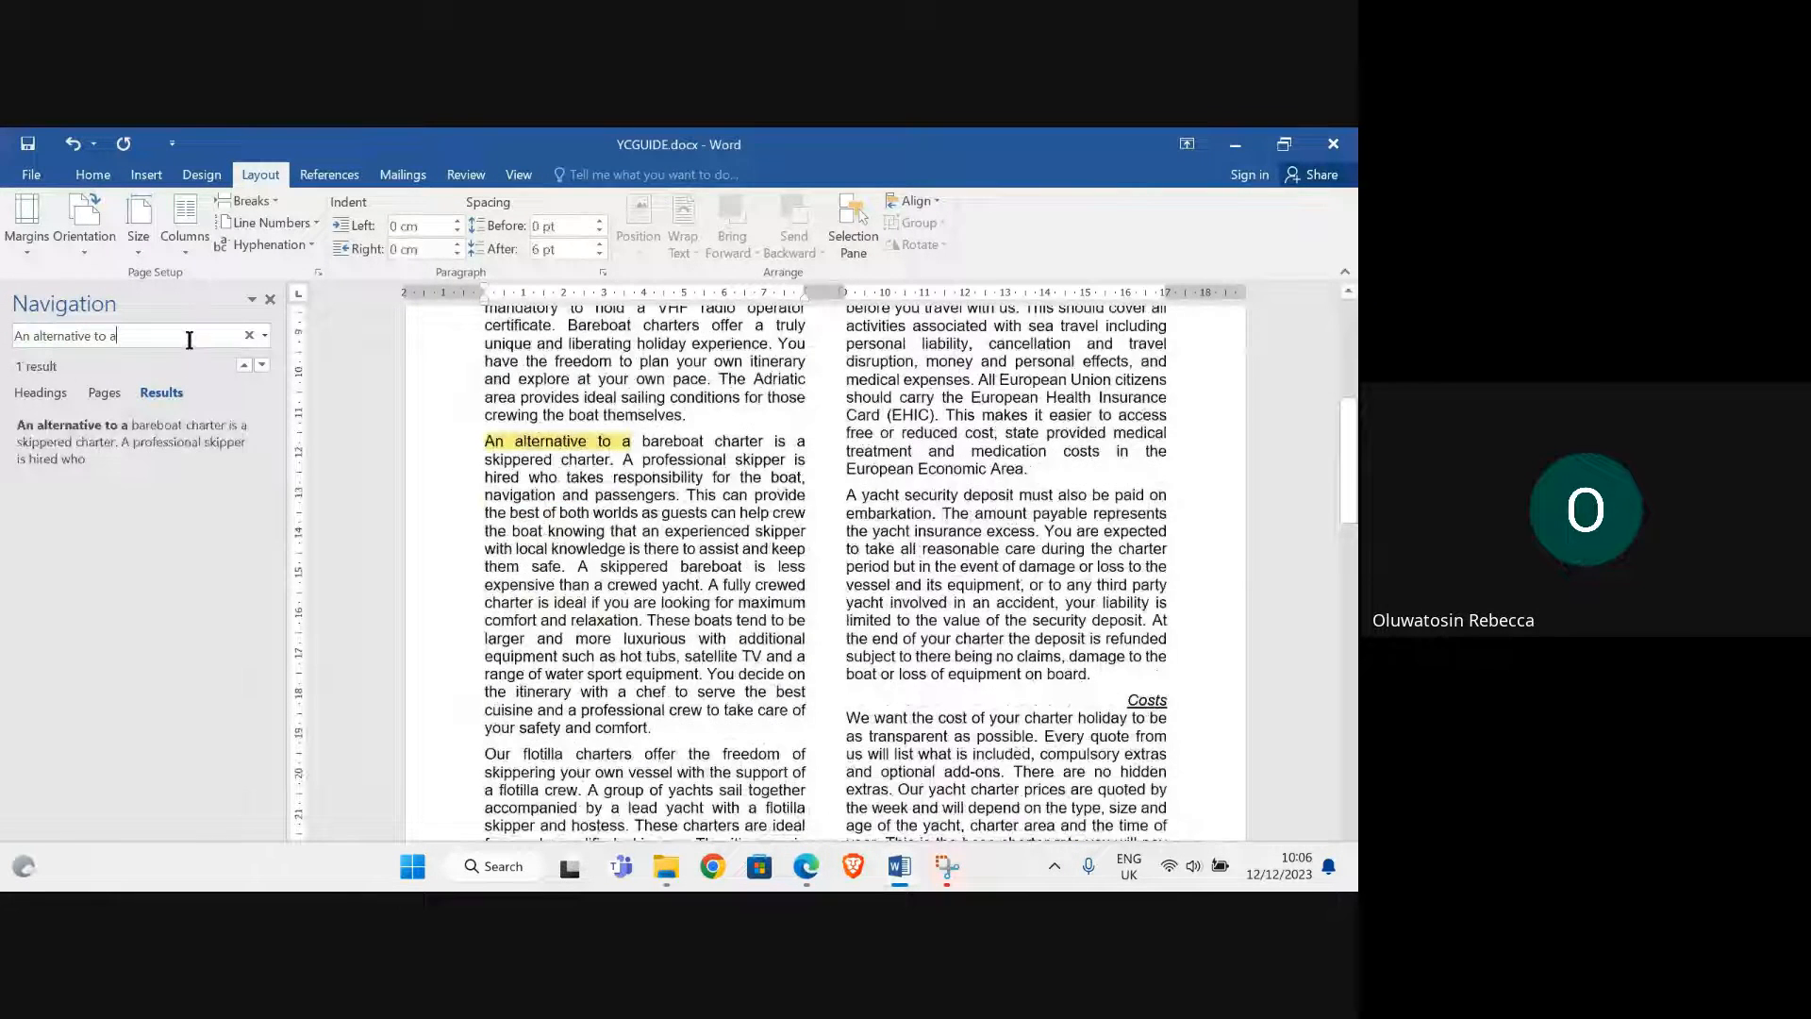
left_click(484, 453)
left_click(270, 300)
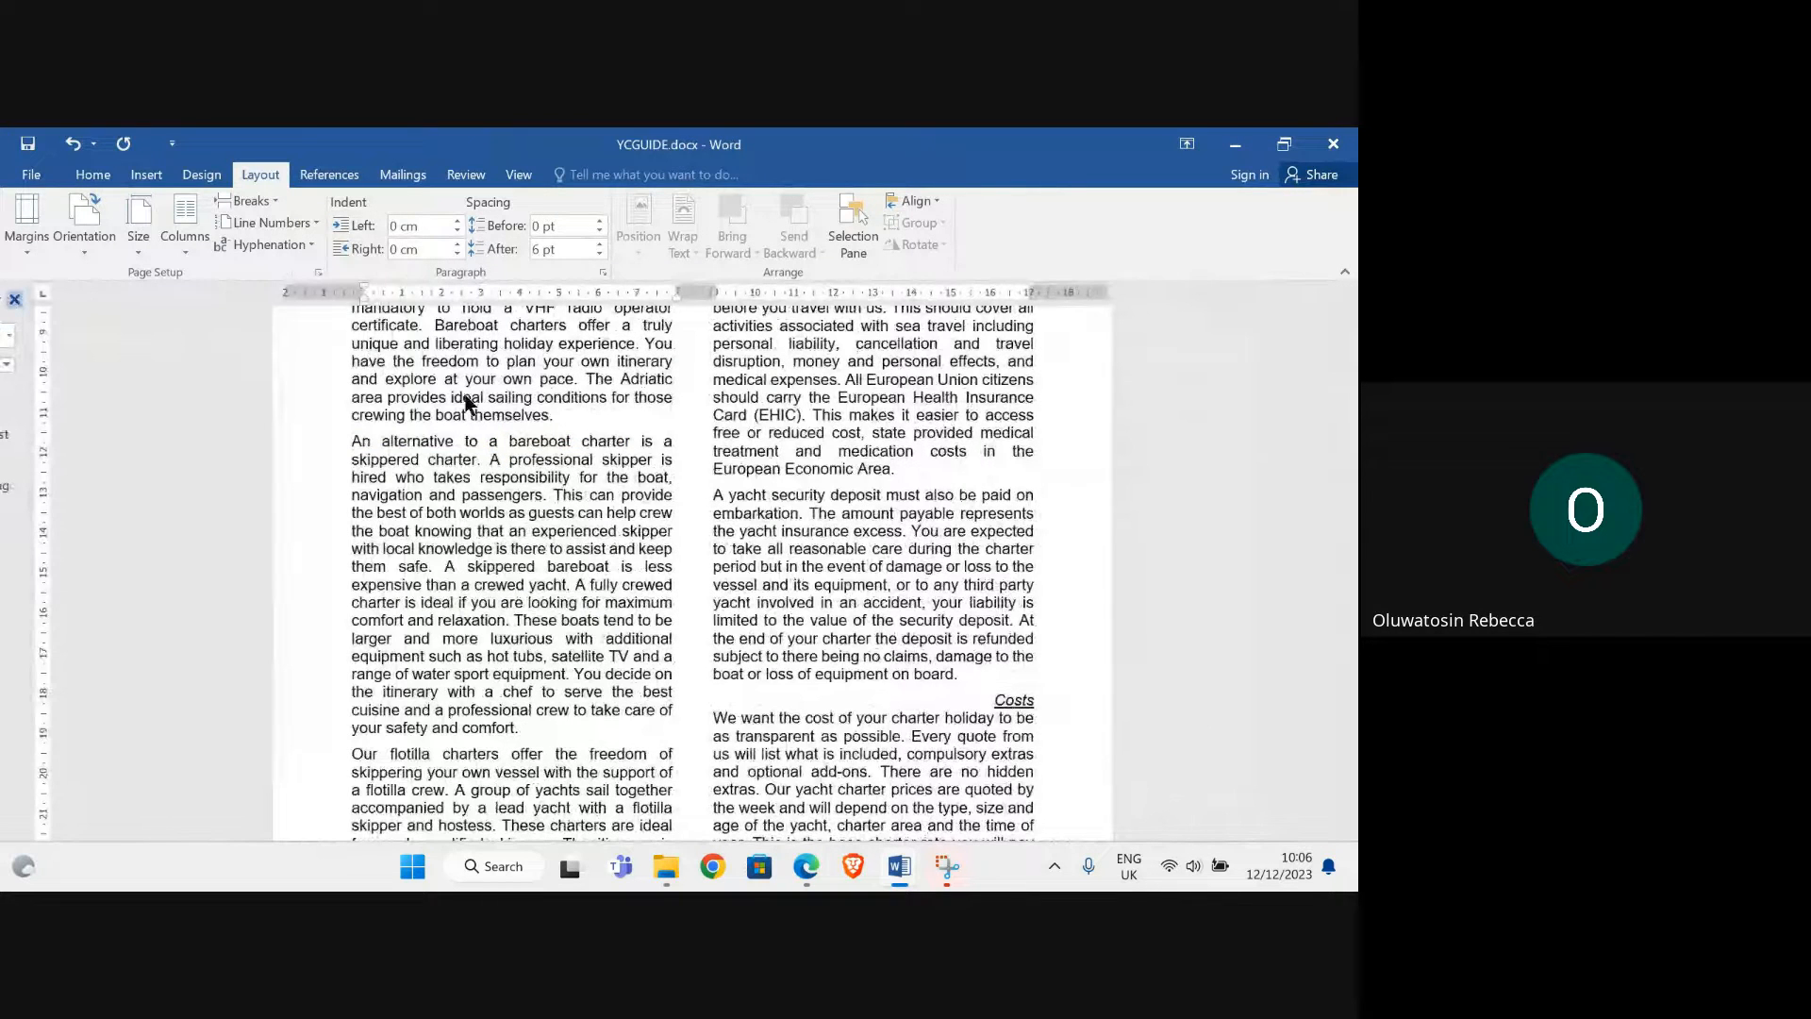
Insert the picture J2221BOAT.jpg from the May June 2022 source files folder at the start of the paragraph "An alternative to a bareboat charter"
left_click(149, 179)
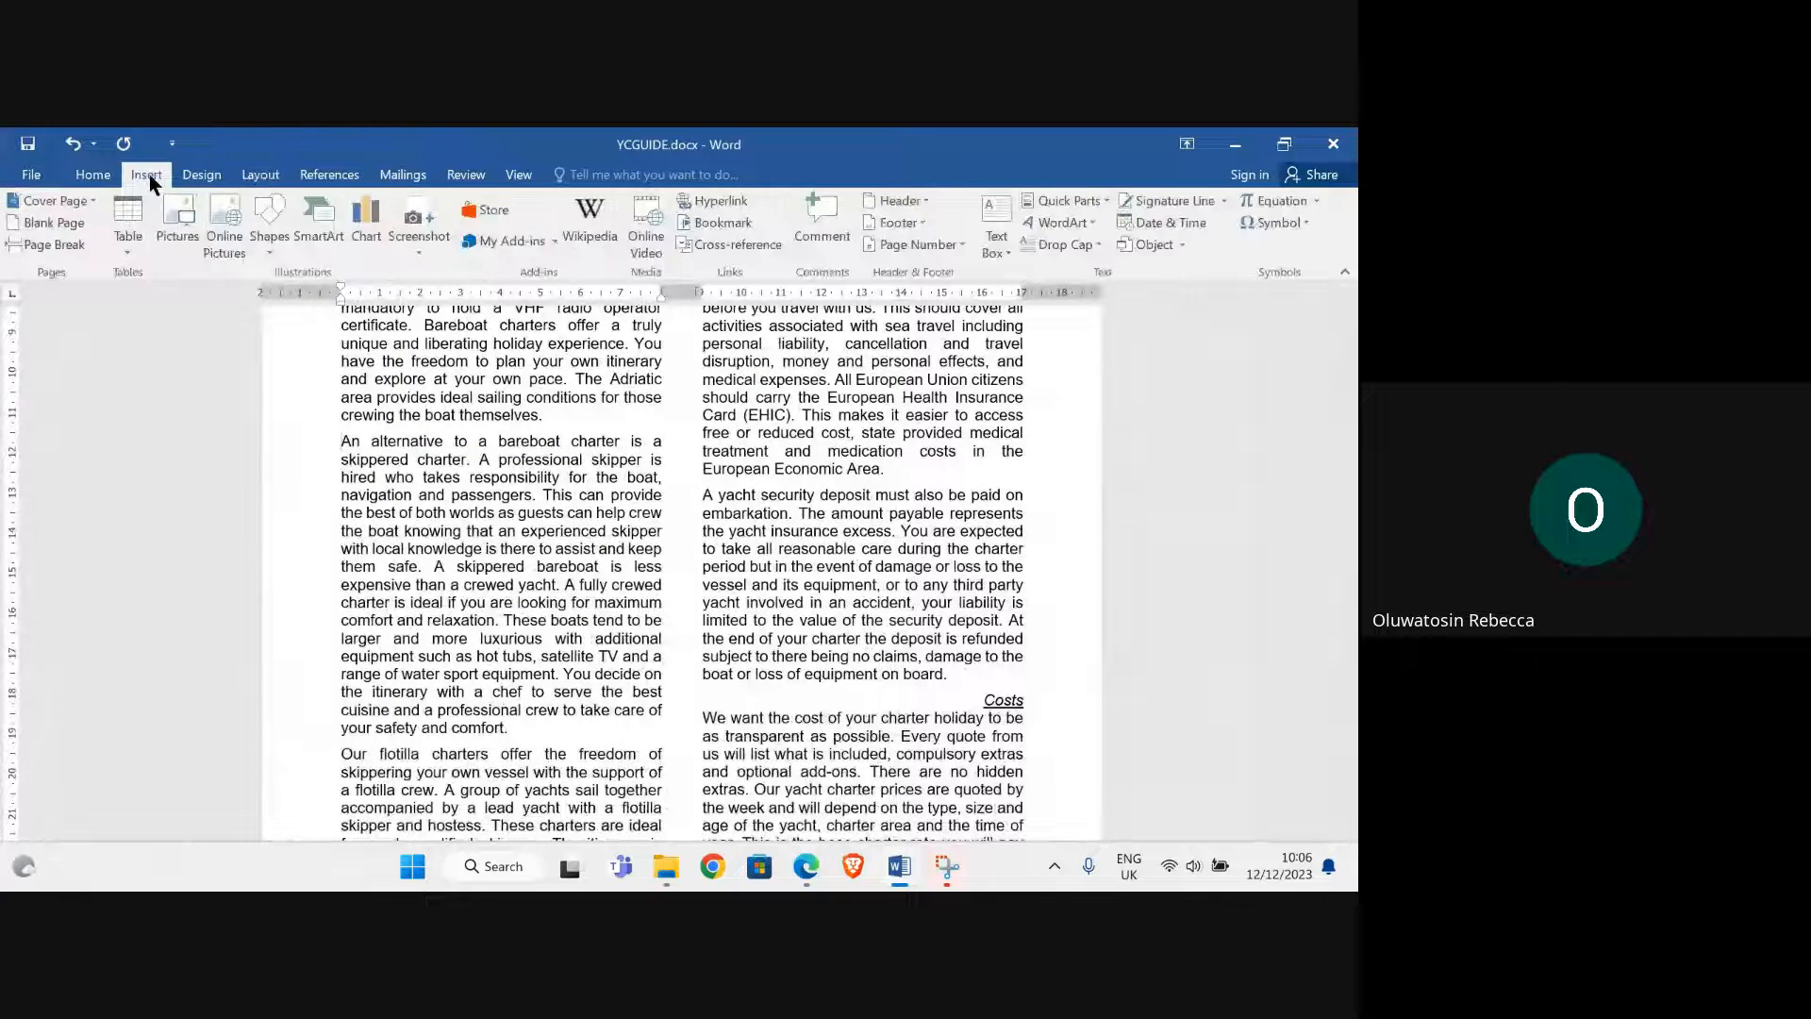
left_click(177, 224)
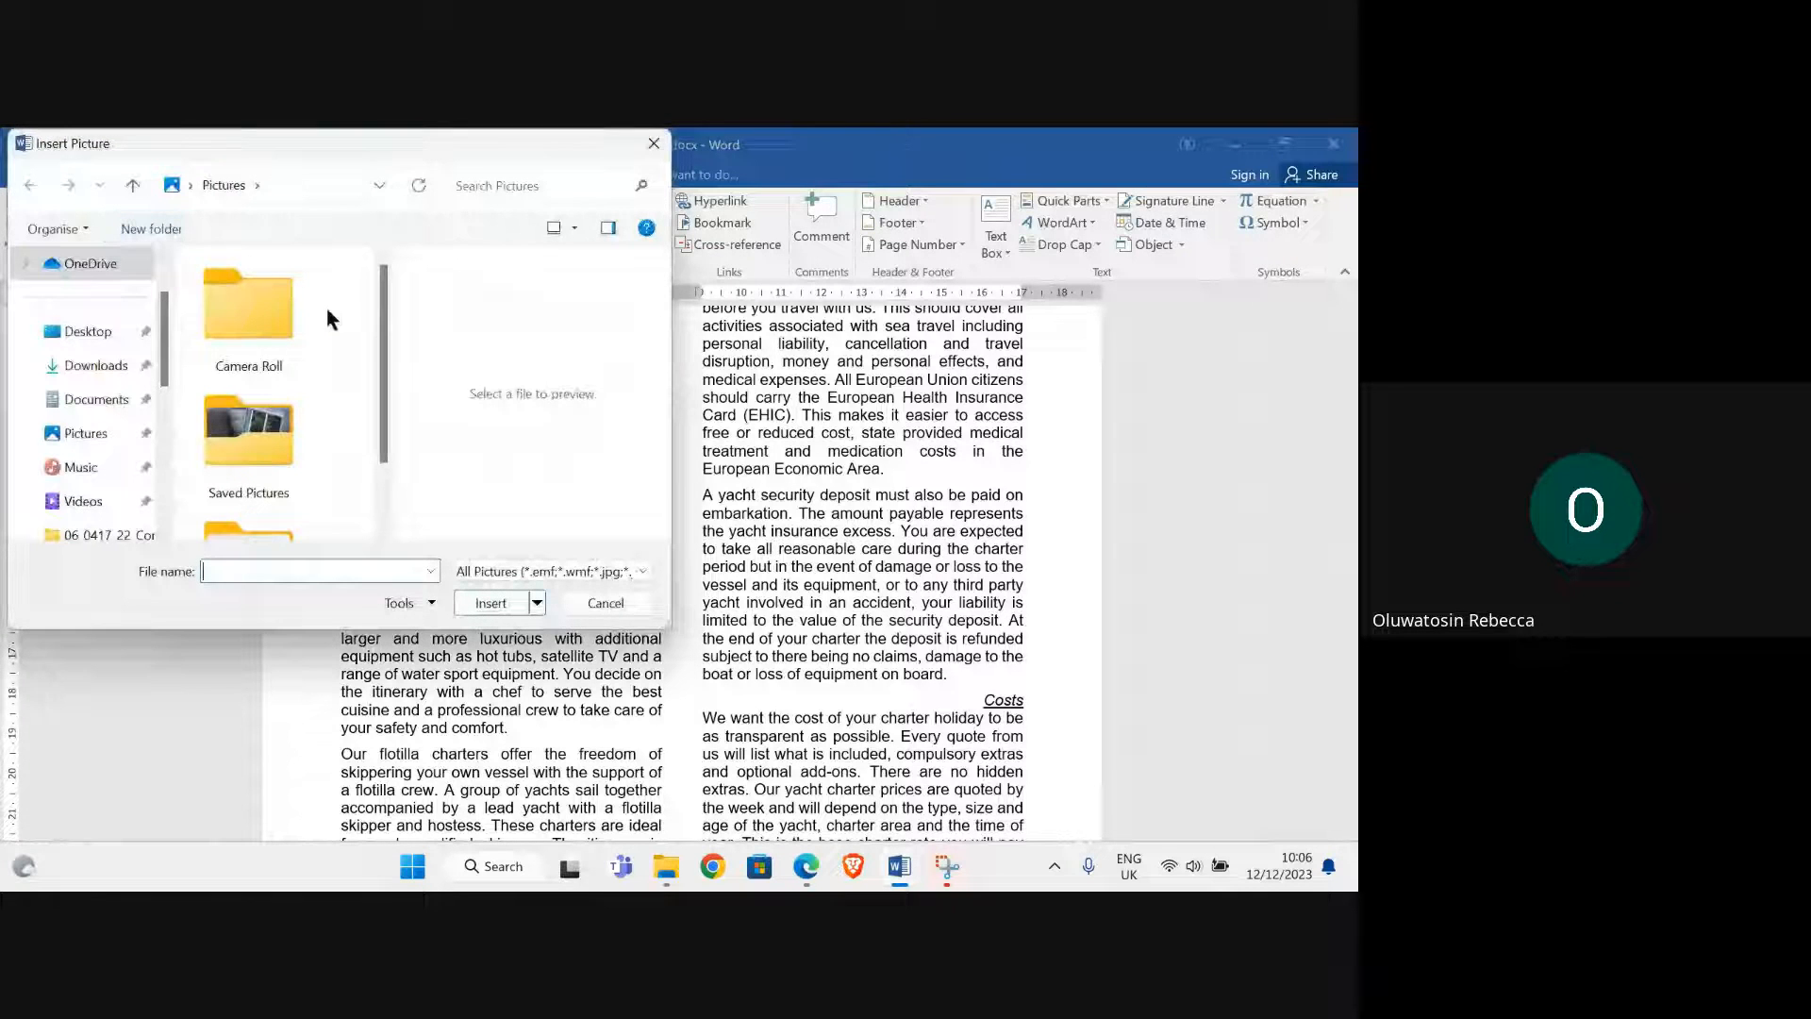
left_click(87, 370)
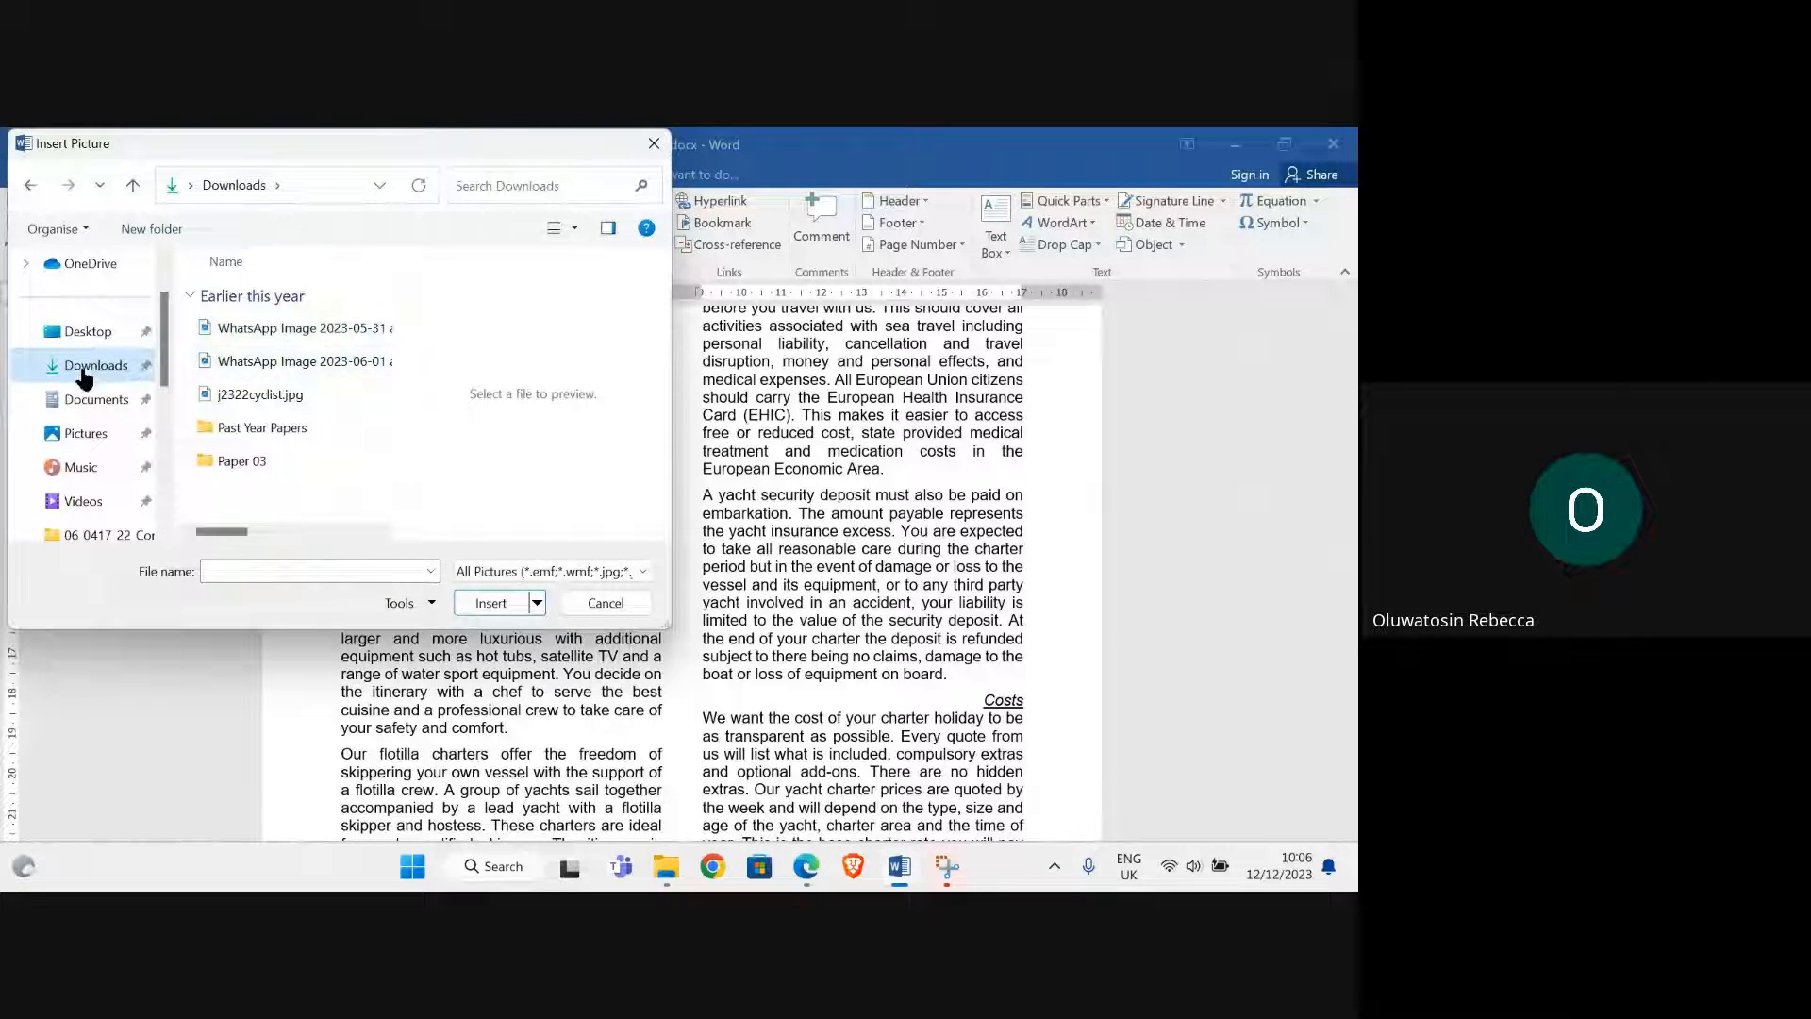
left_click(88, 331)
double_click(292, 362)
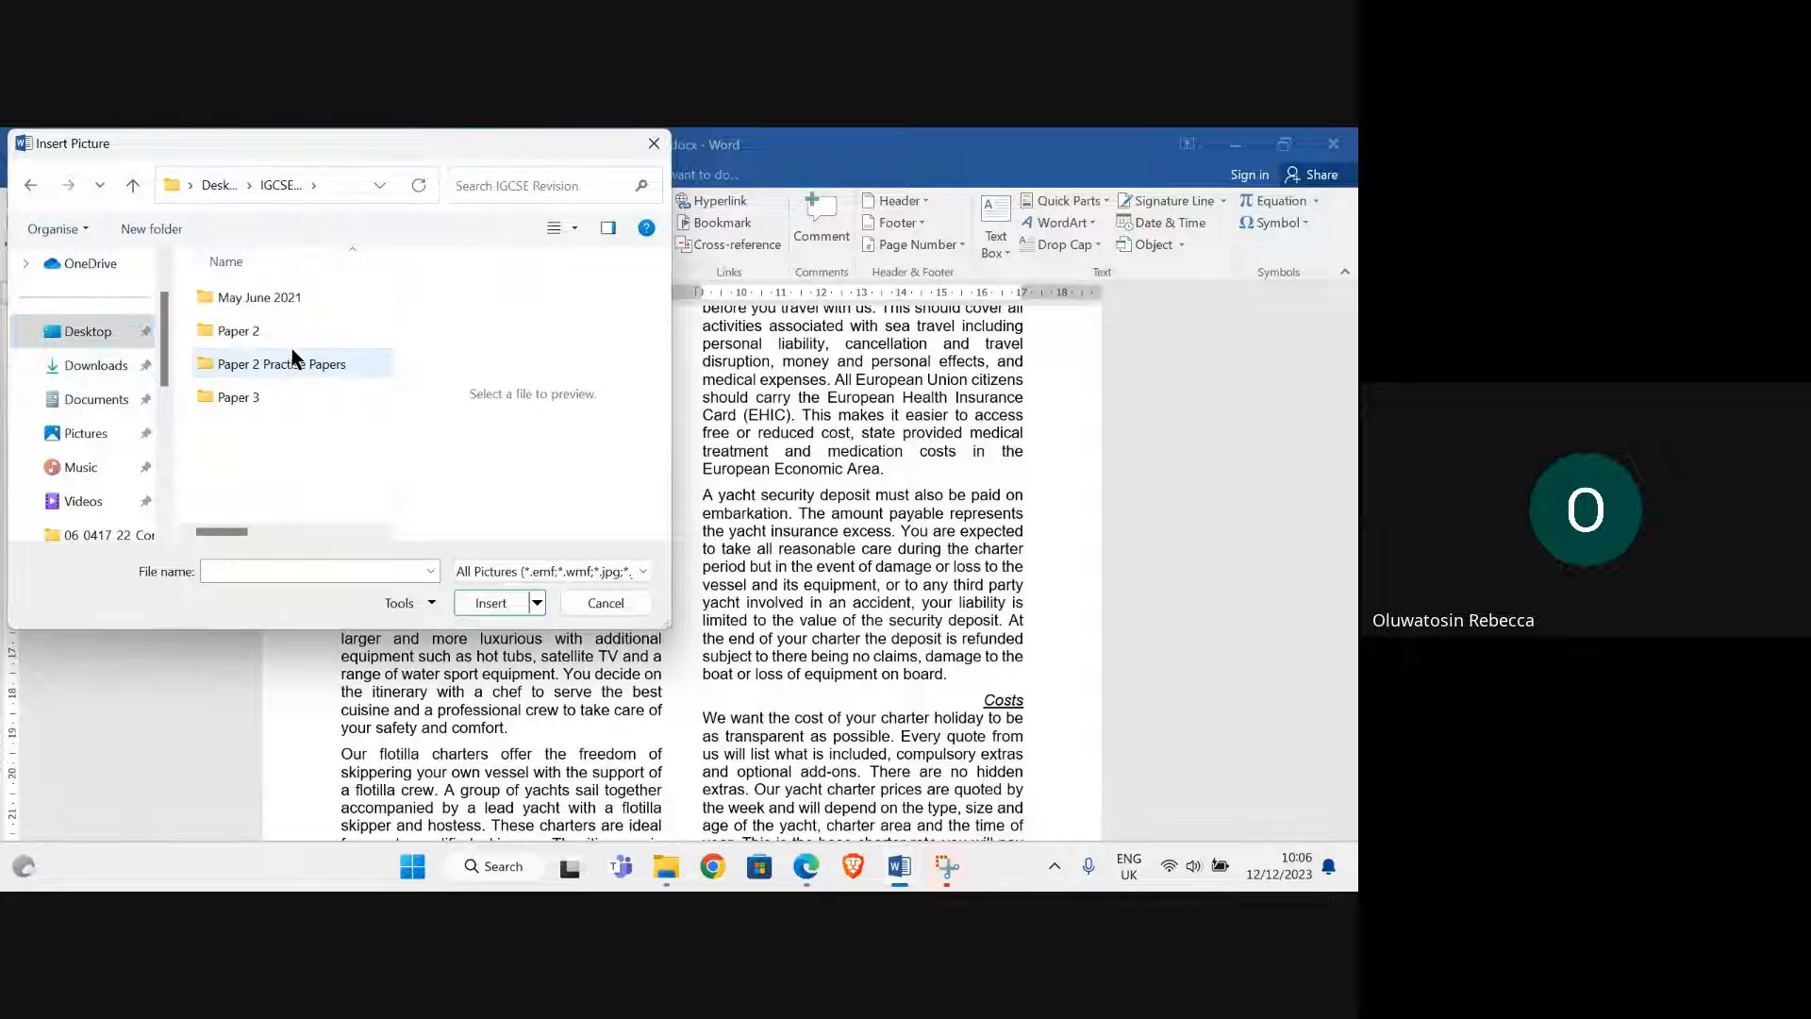
double_click(293, 359)
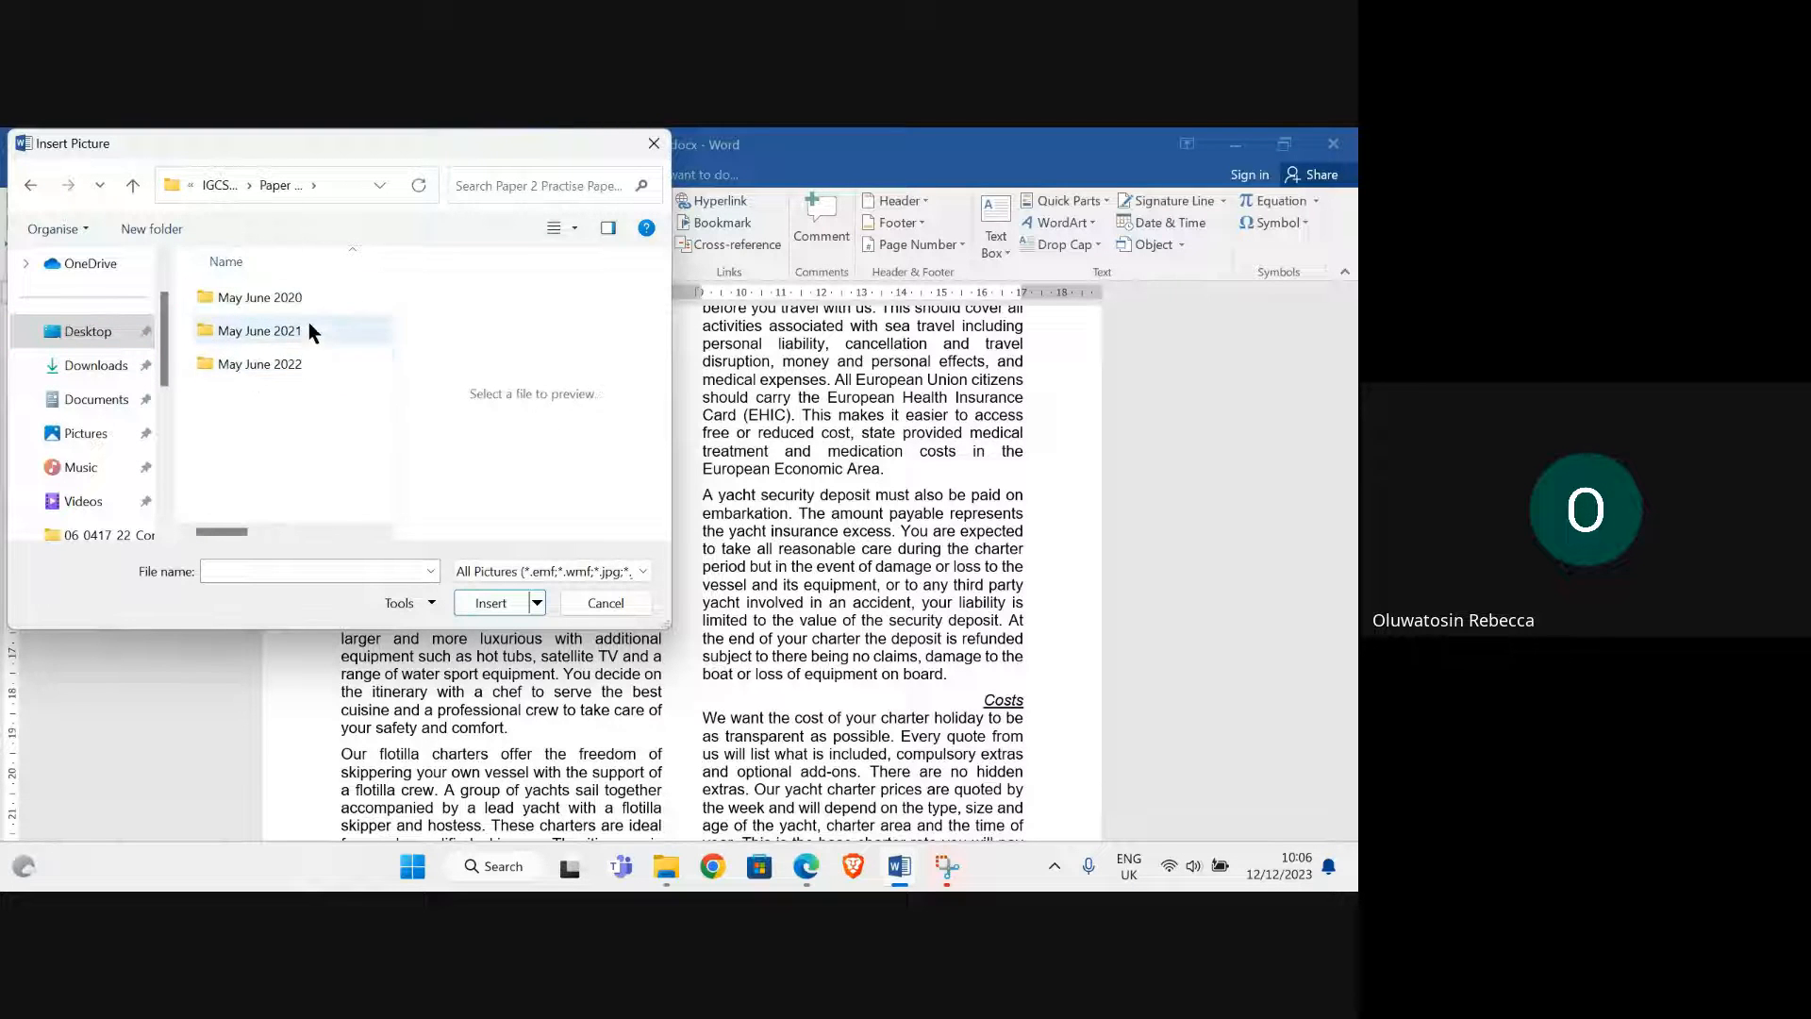
double_click(308, 360)
double_click(304, 301)
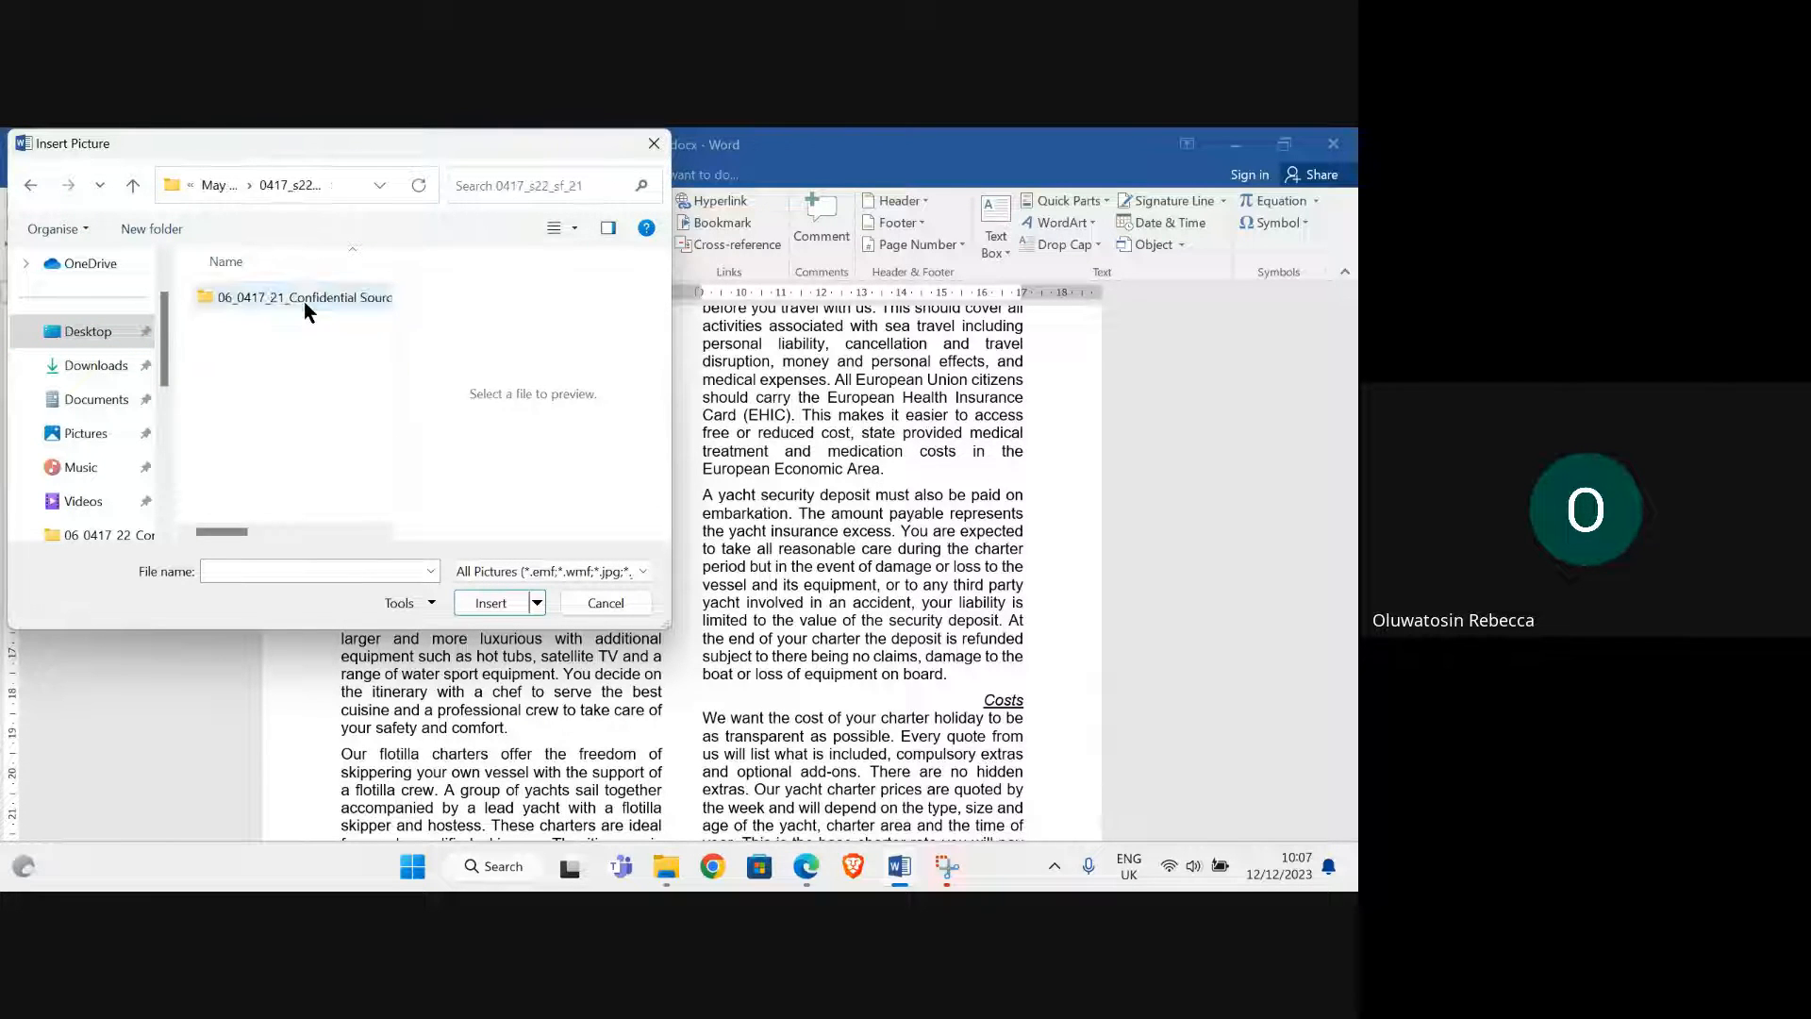
double_click(303, 301)
left_click(269, 340)
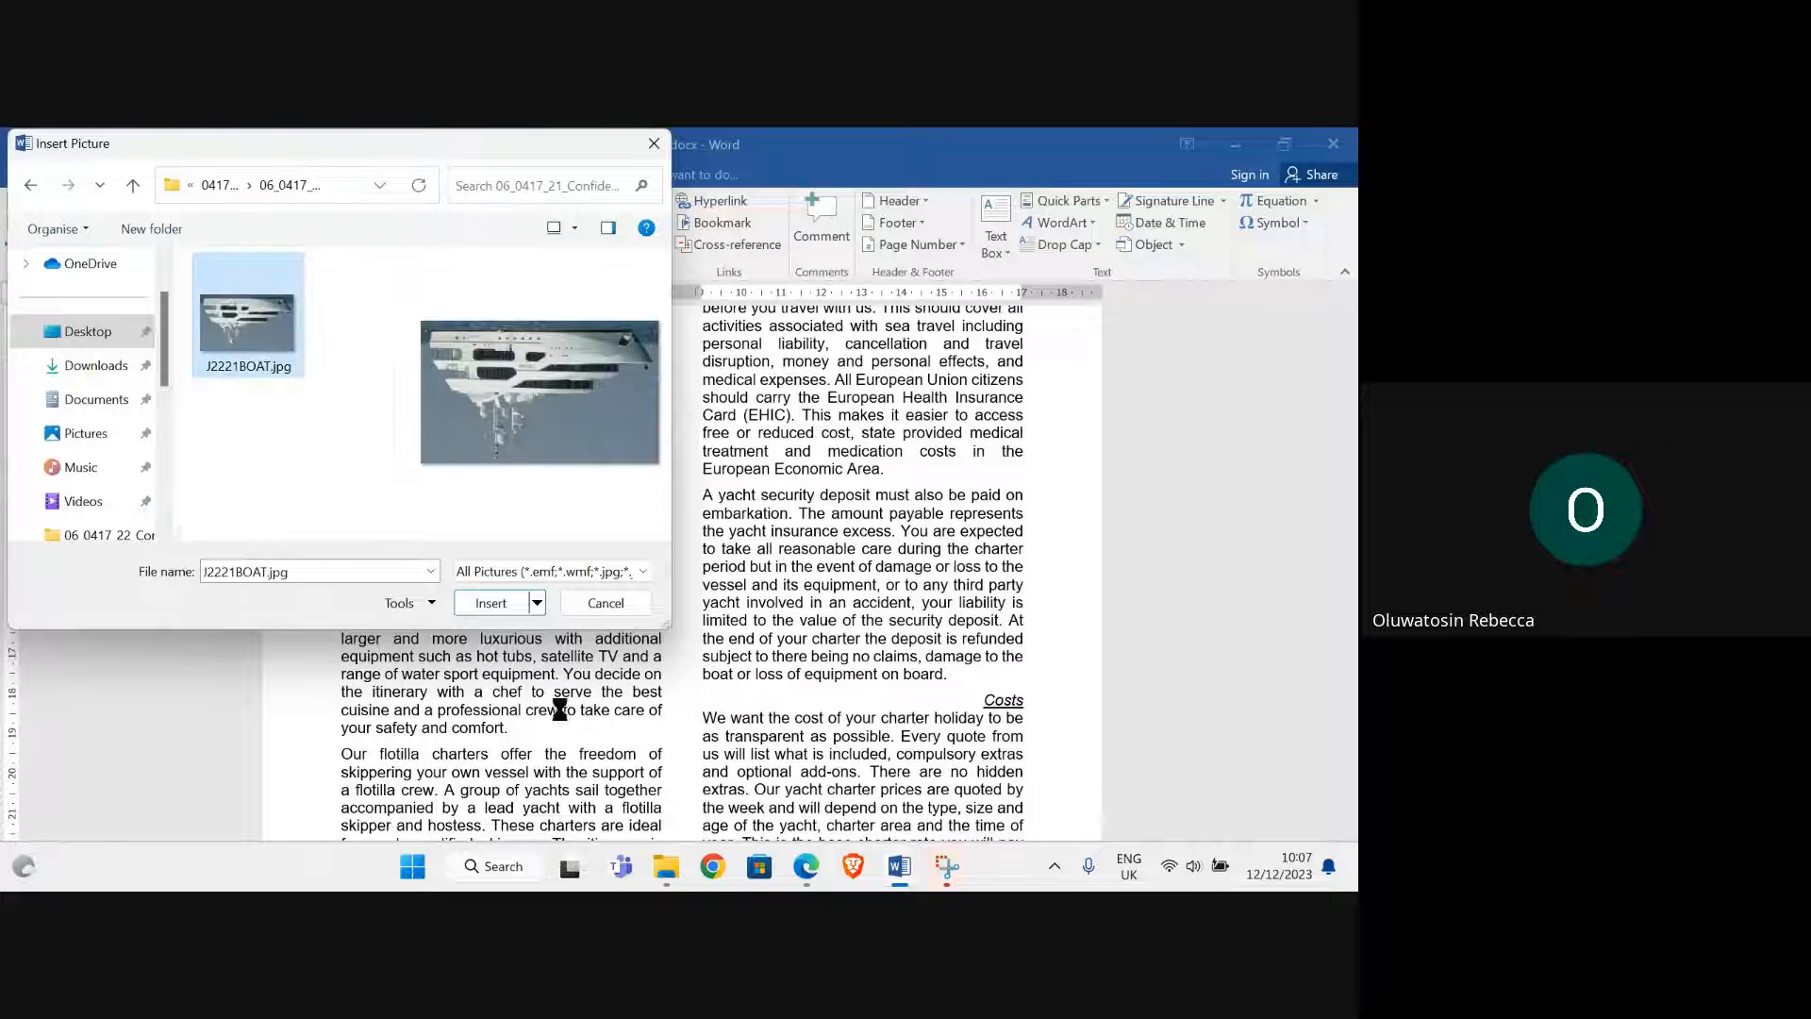
left_click(490, 604)
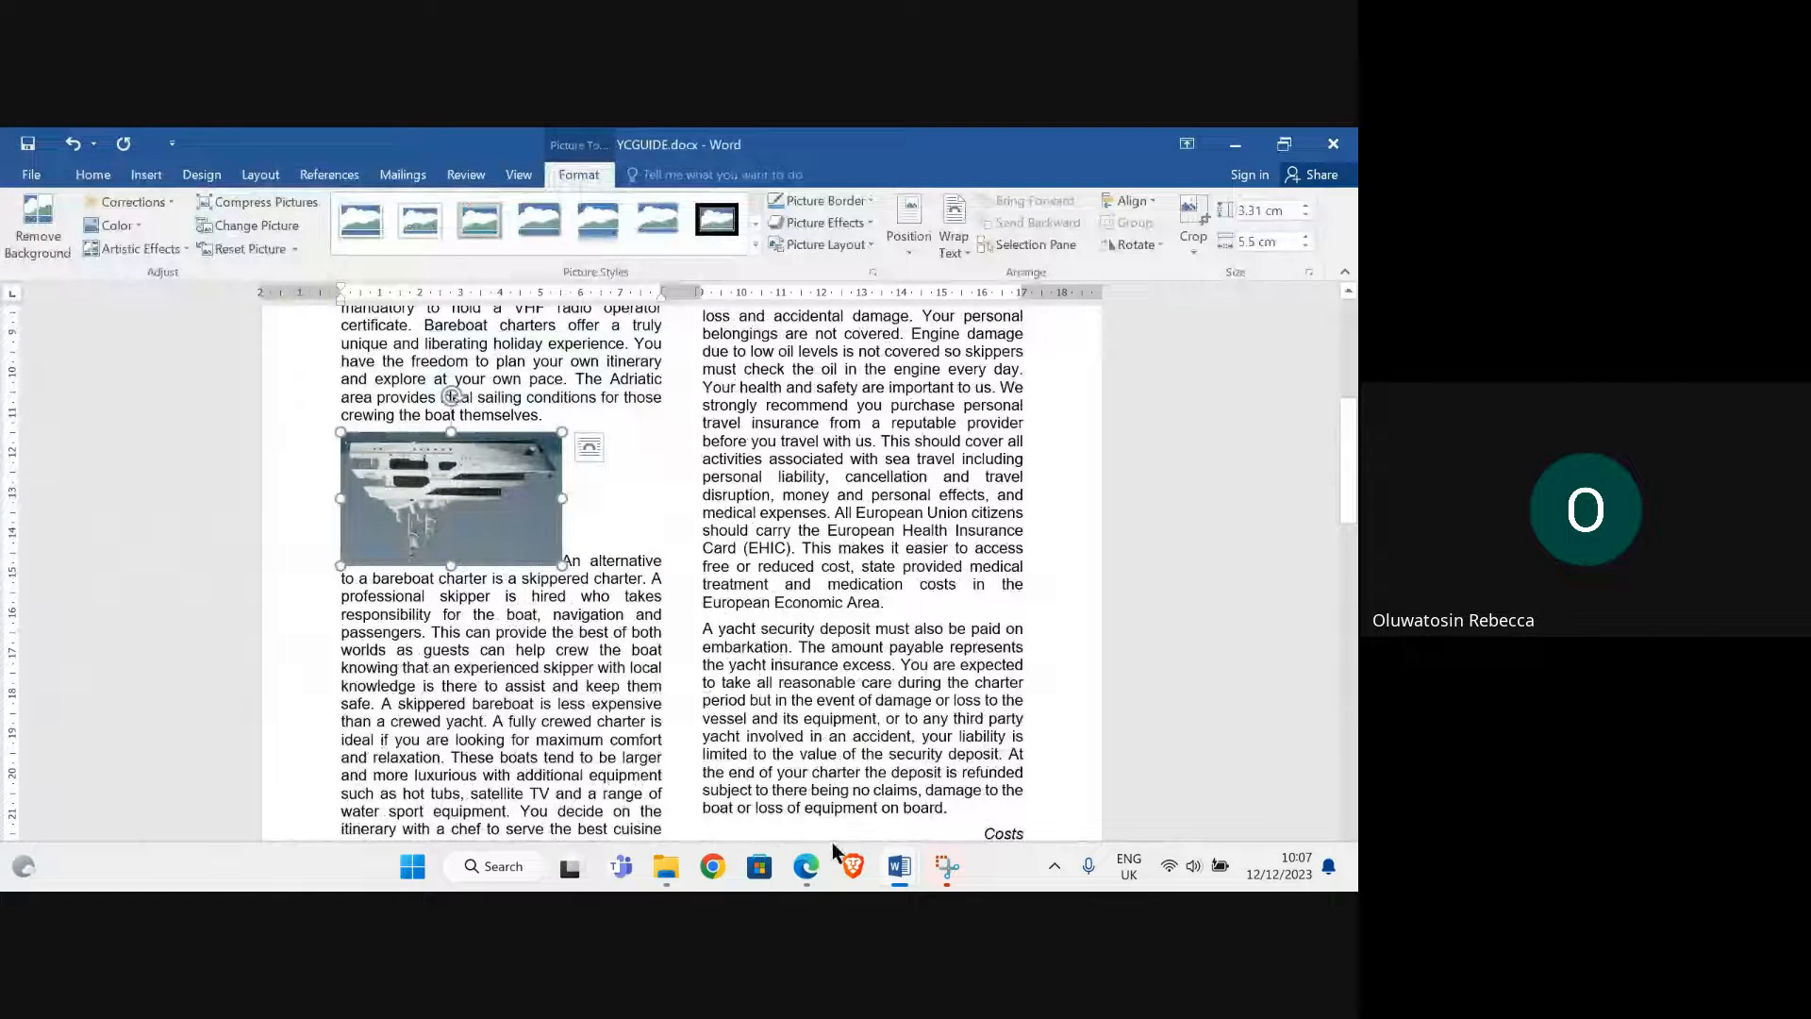
Check question 6 of the exam paper in Edge, return to YCGUIDE in Word, and rotate the boat image 180 degrees
mouse_move(808, 863)
left_click(708, 790)
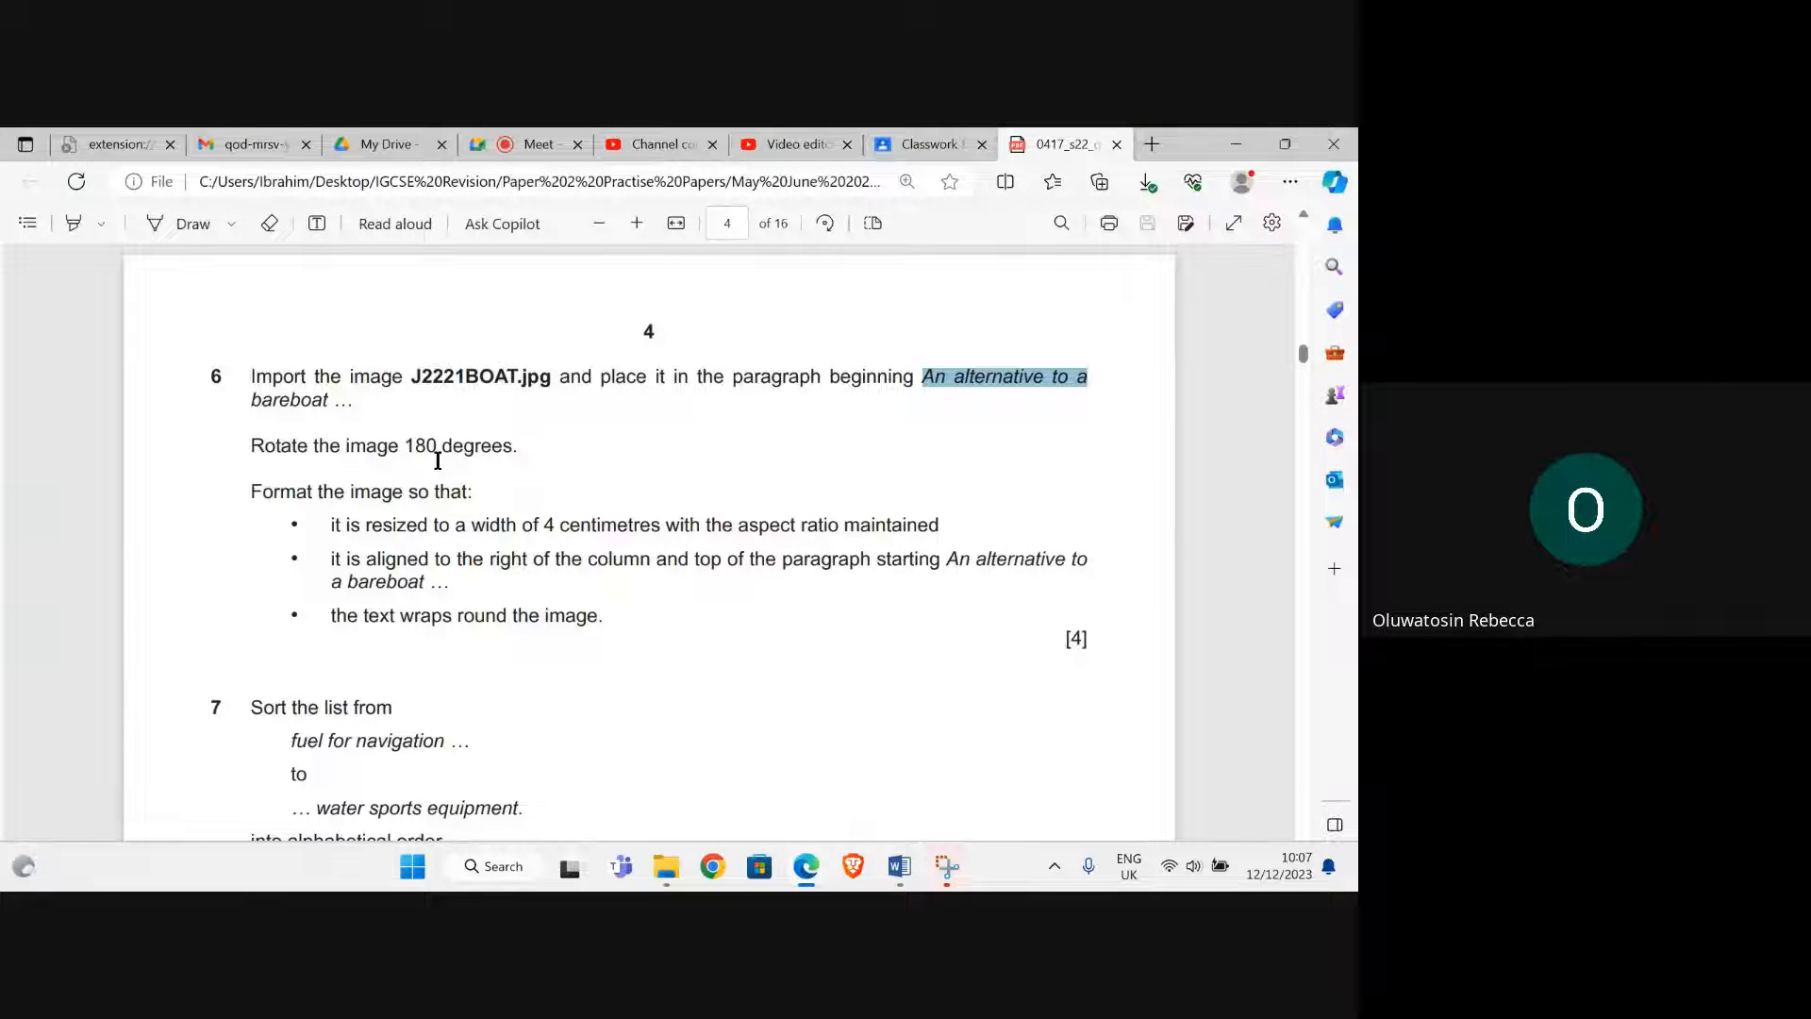
mouse_move(899, 866)
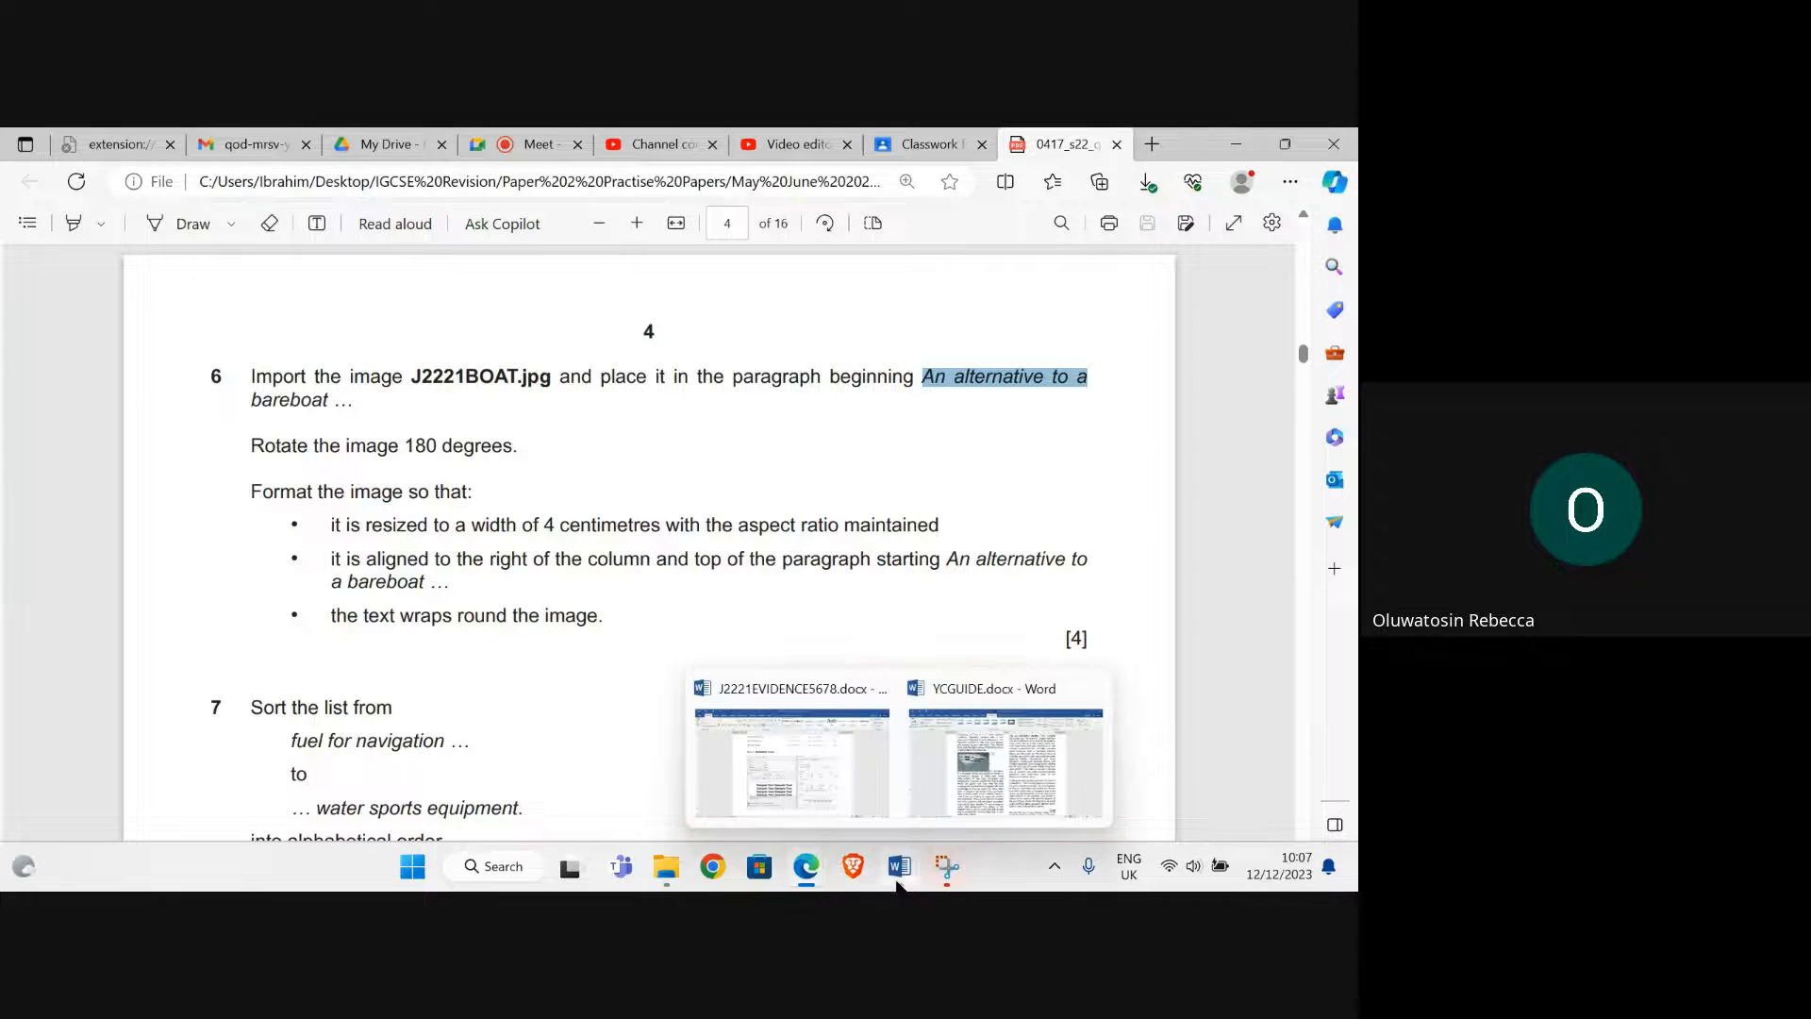
left_click(972, 790)
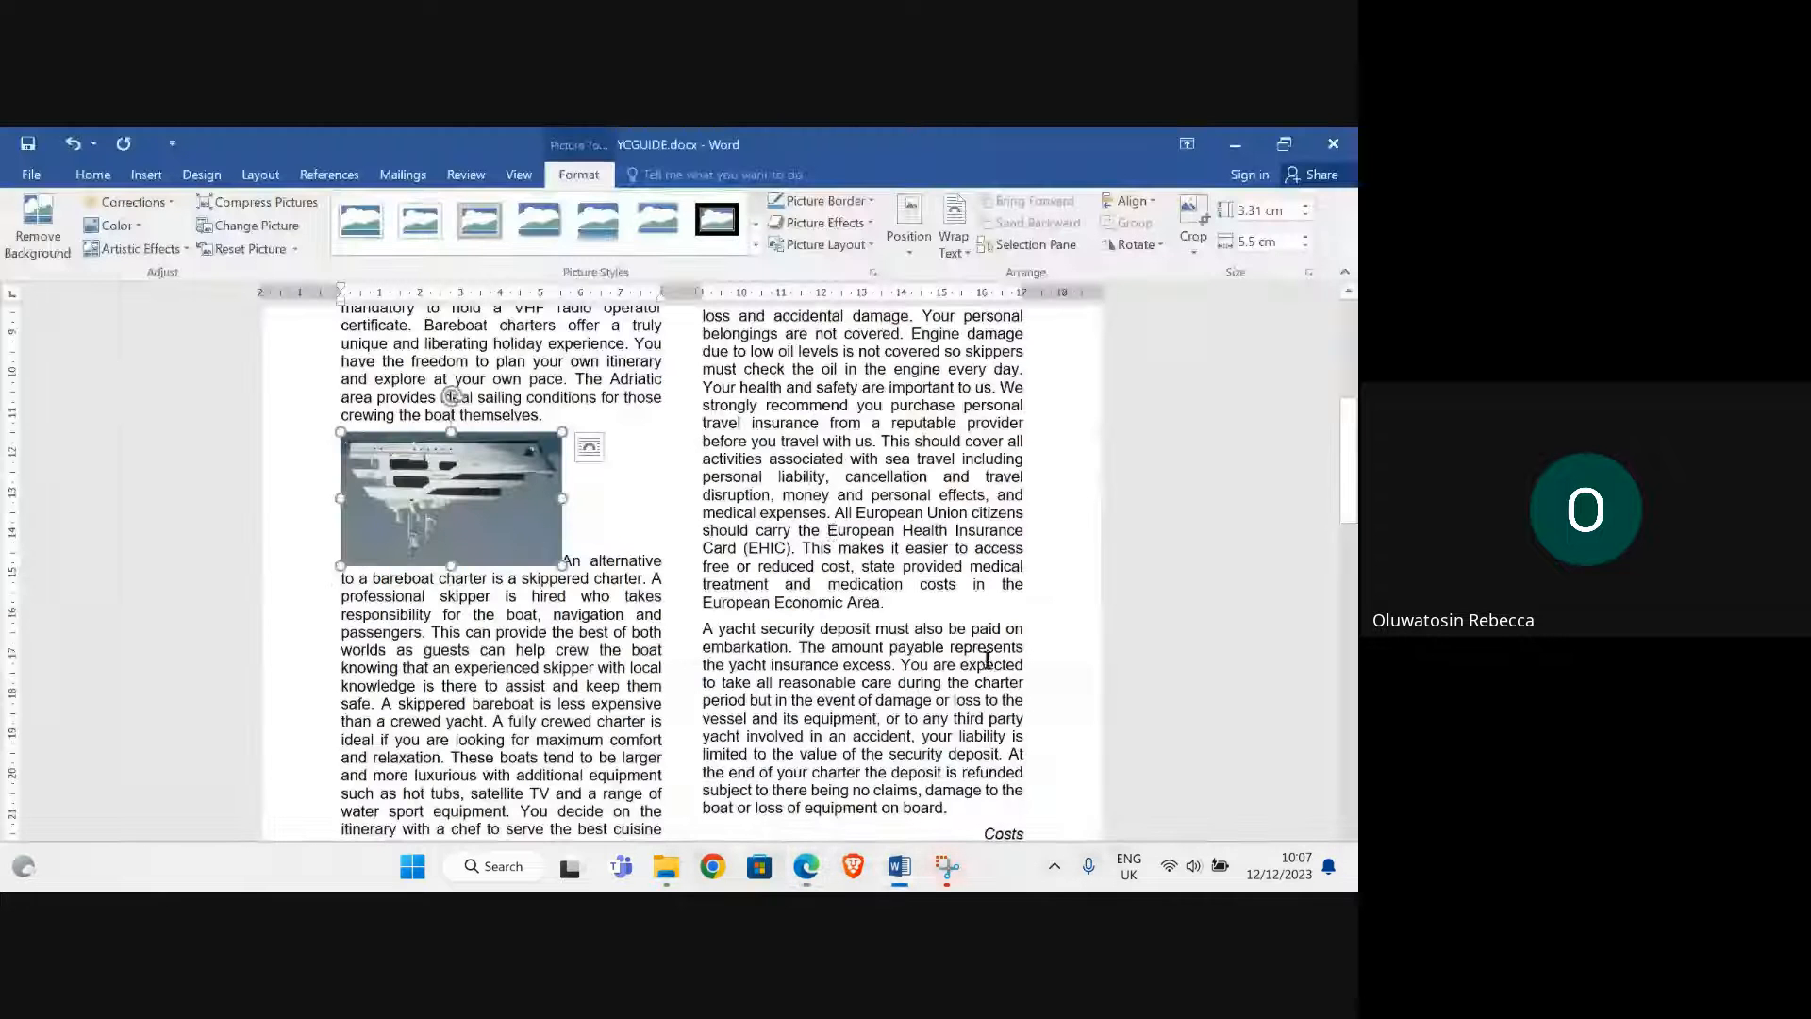
left_click(1159, 243)
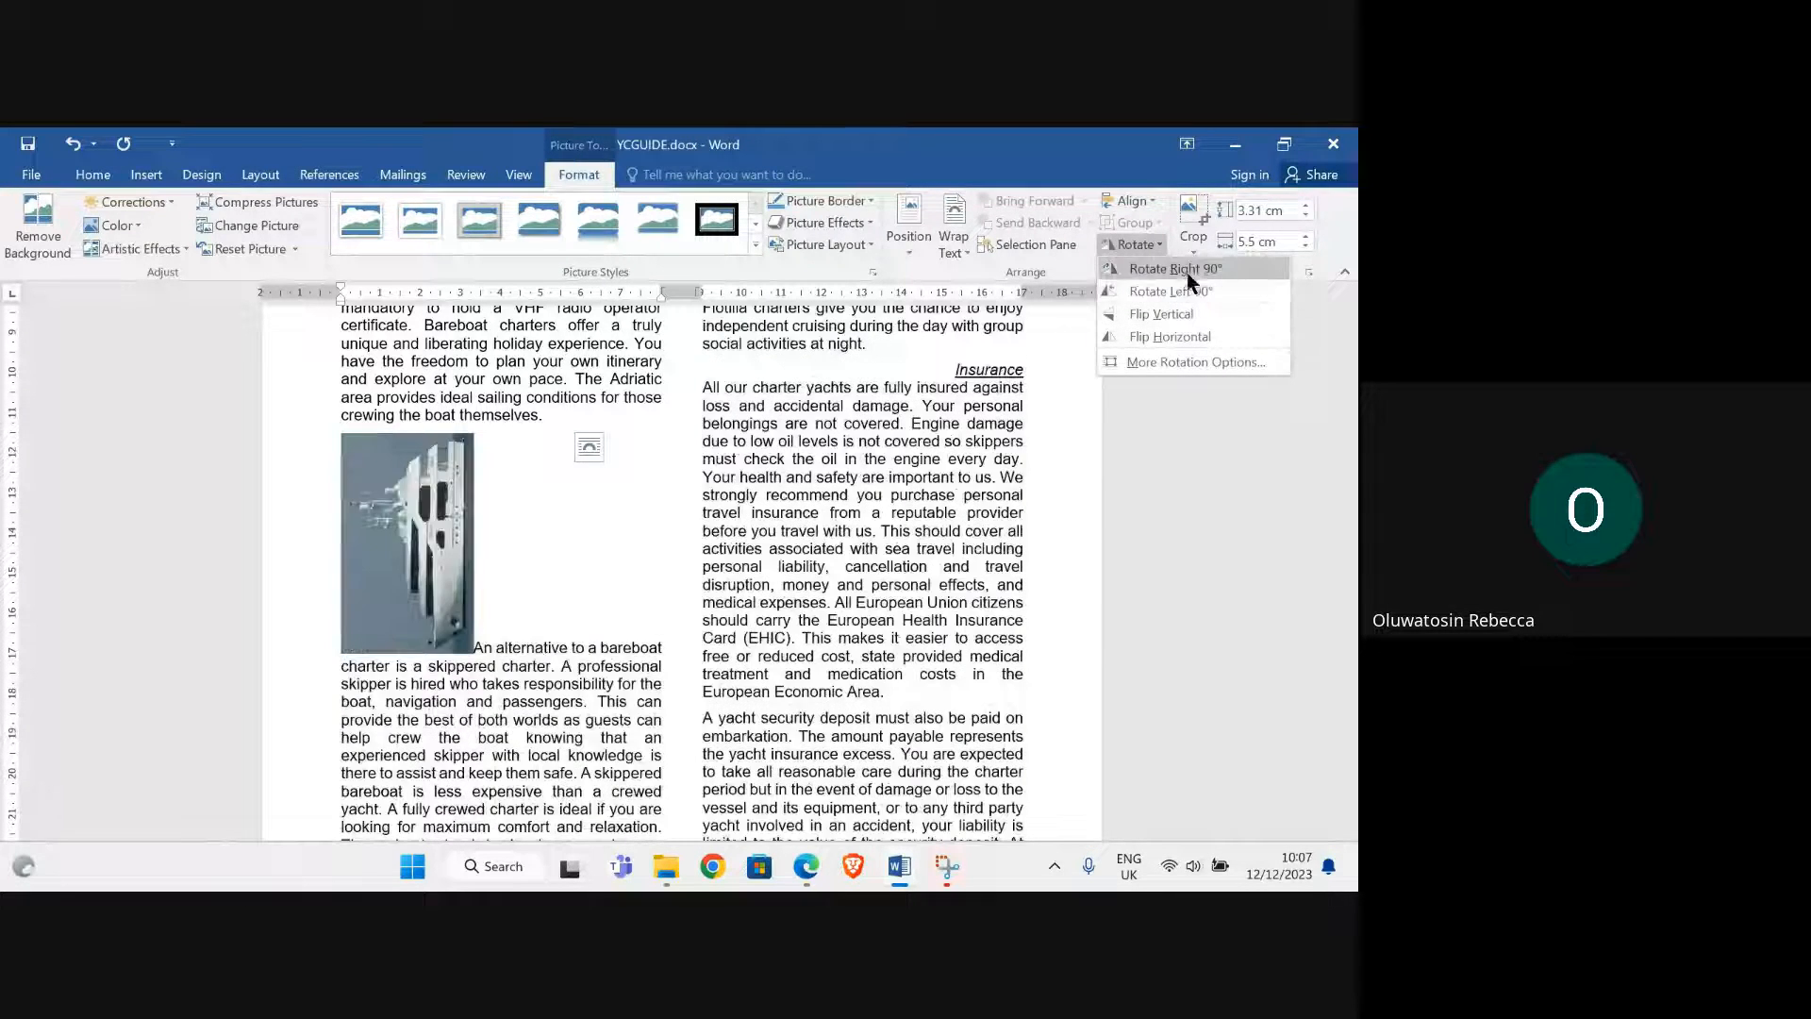
left_click(1186, 272)
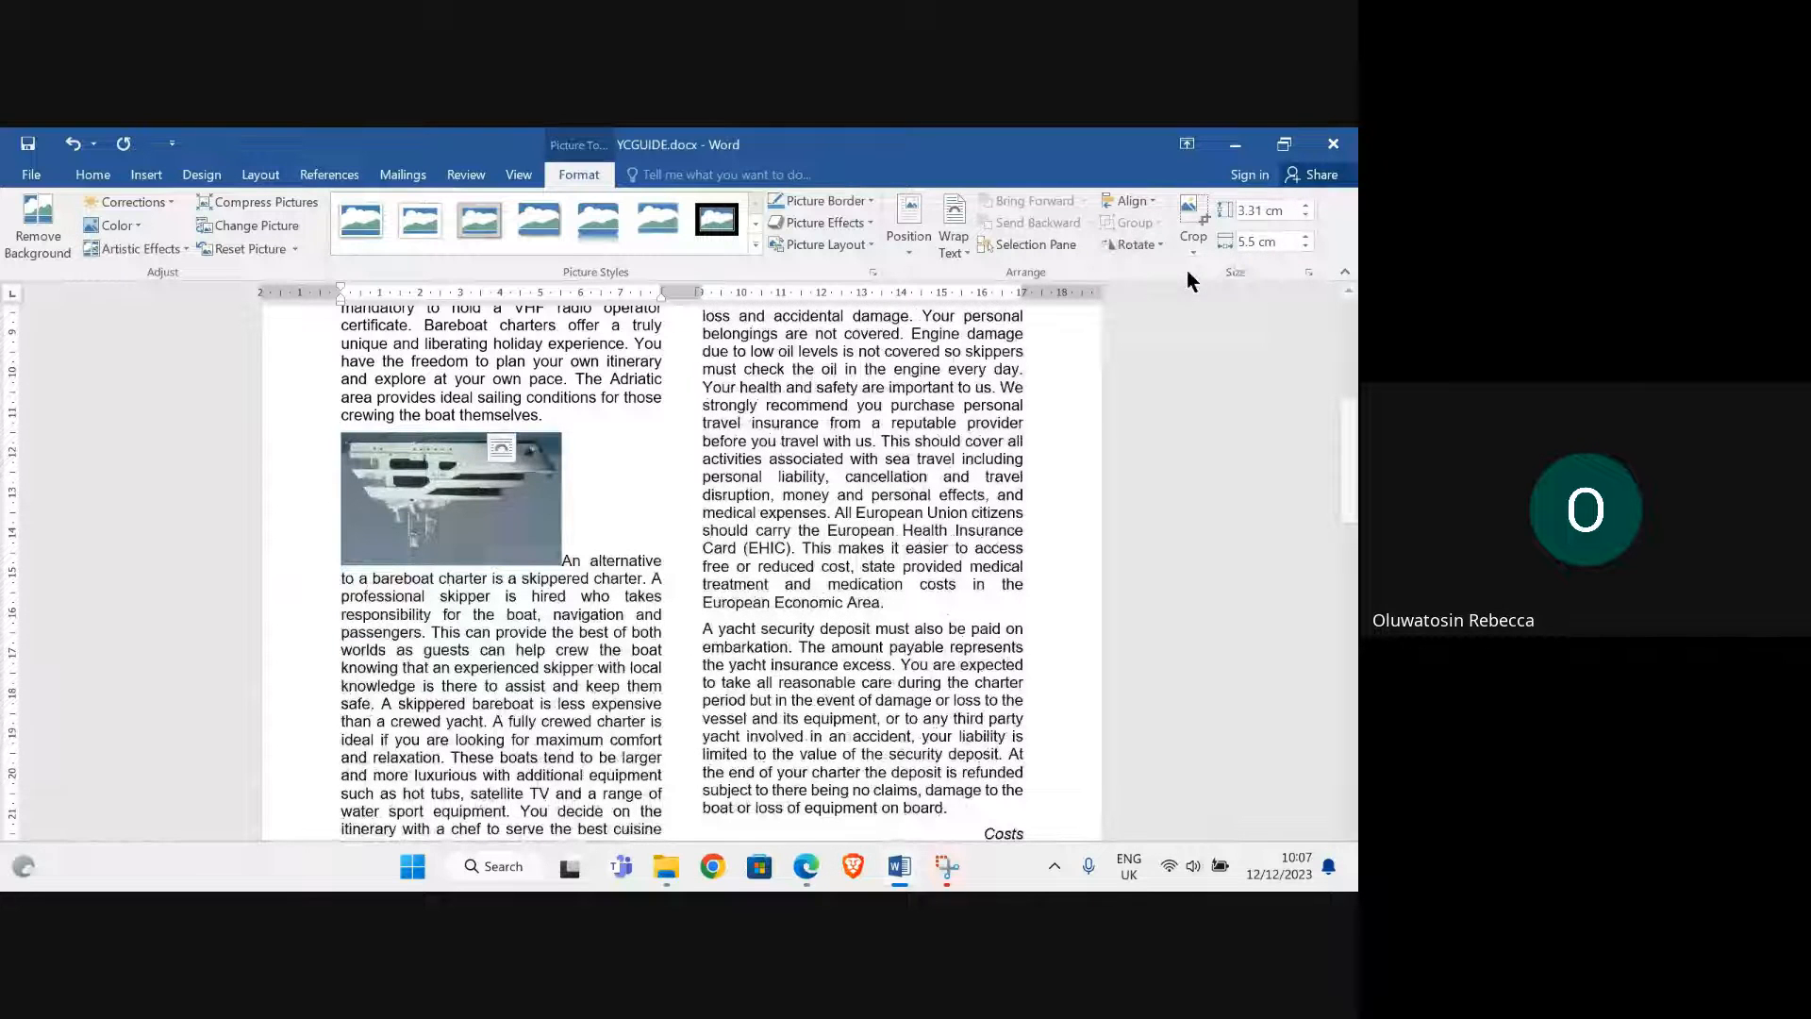
left_click(1136, 245)
left_click(1157, 268)
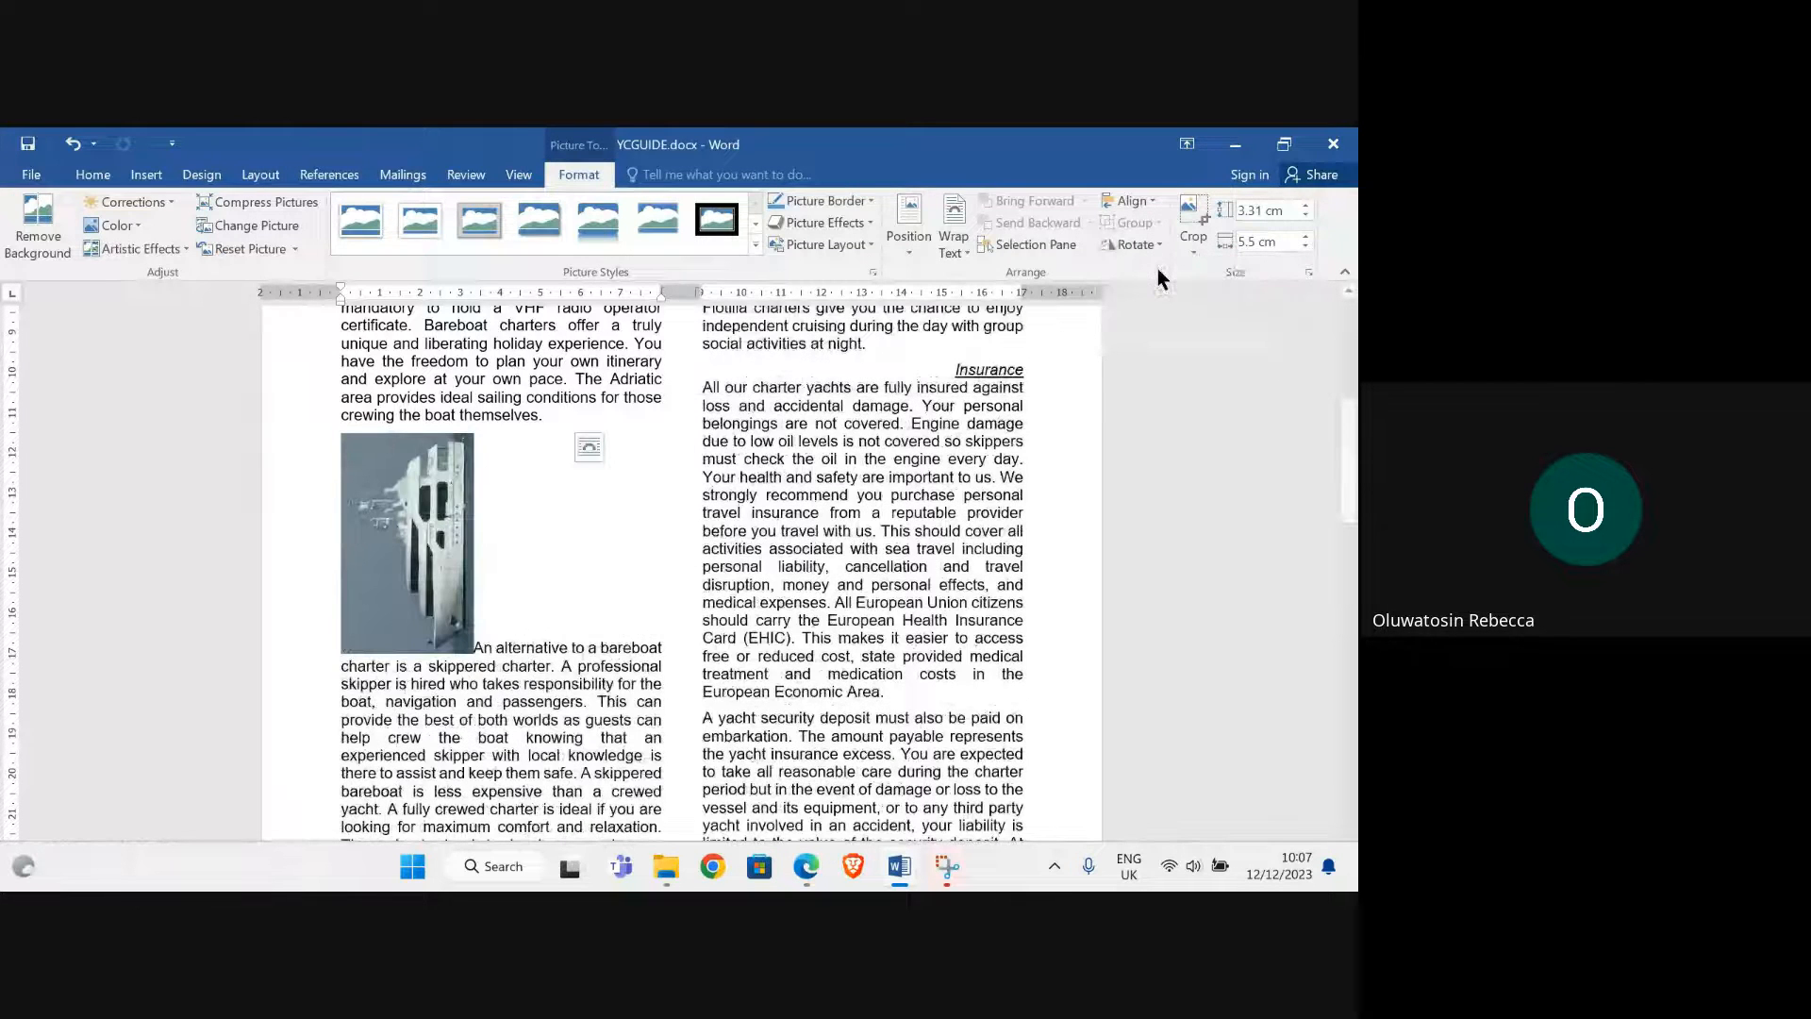
key("ctrl+z")
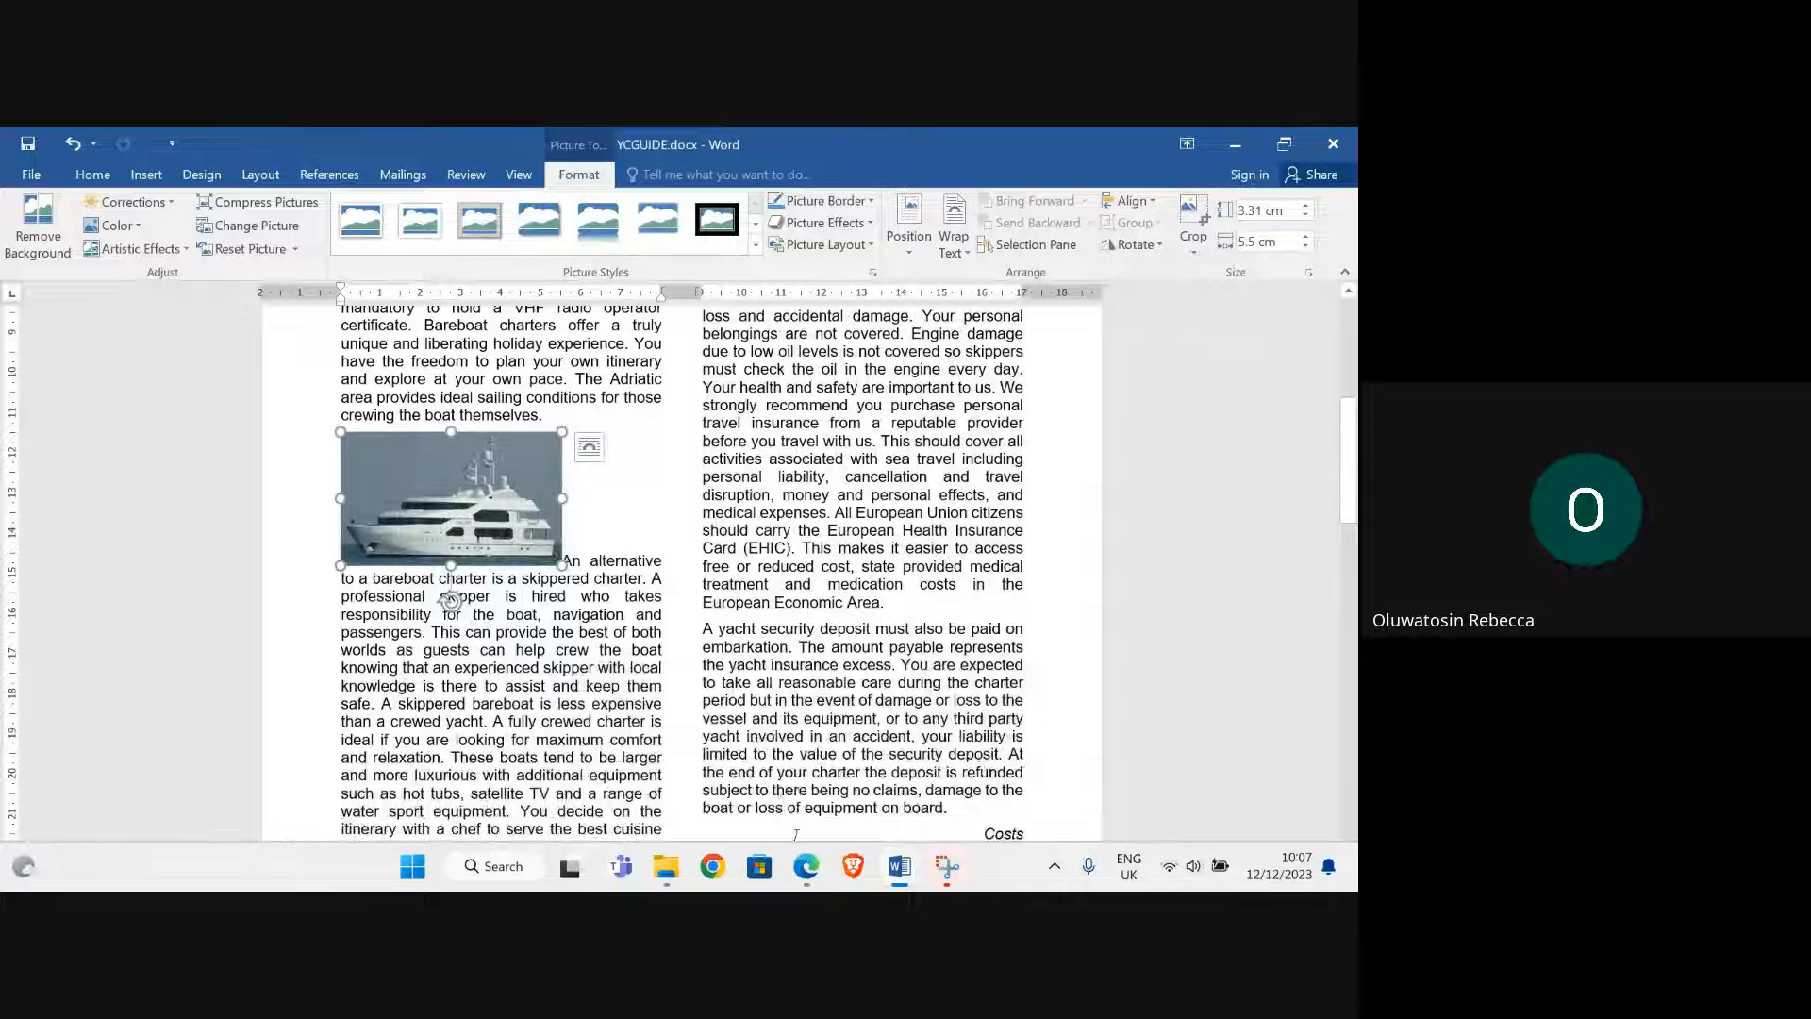
Read the image formatting requirements in the exam paper in Edge, return to Word, and set the boat image's width to 4 cm, keeping its proportions
mouse_move(805, 866)
left_click(706, 774)
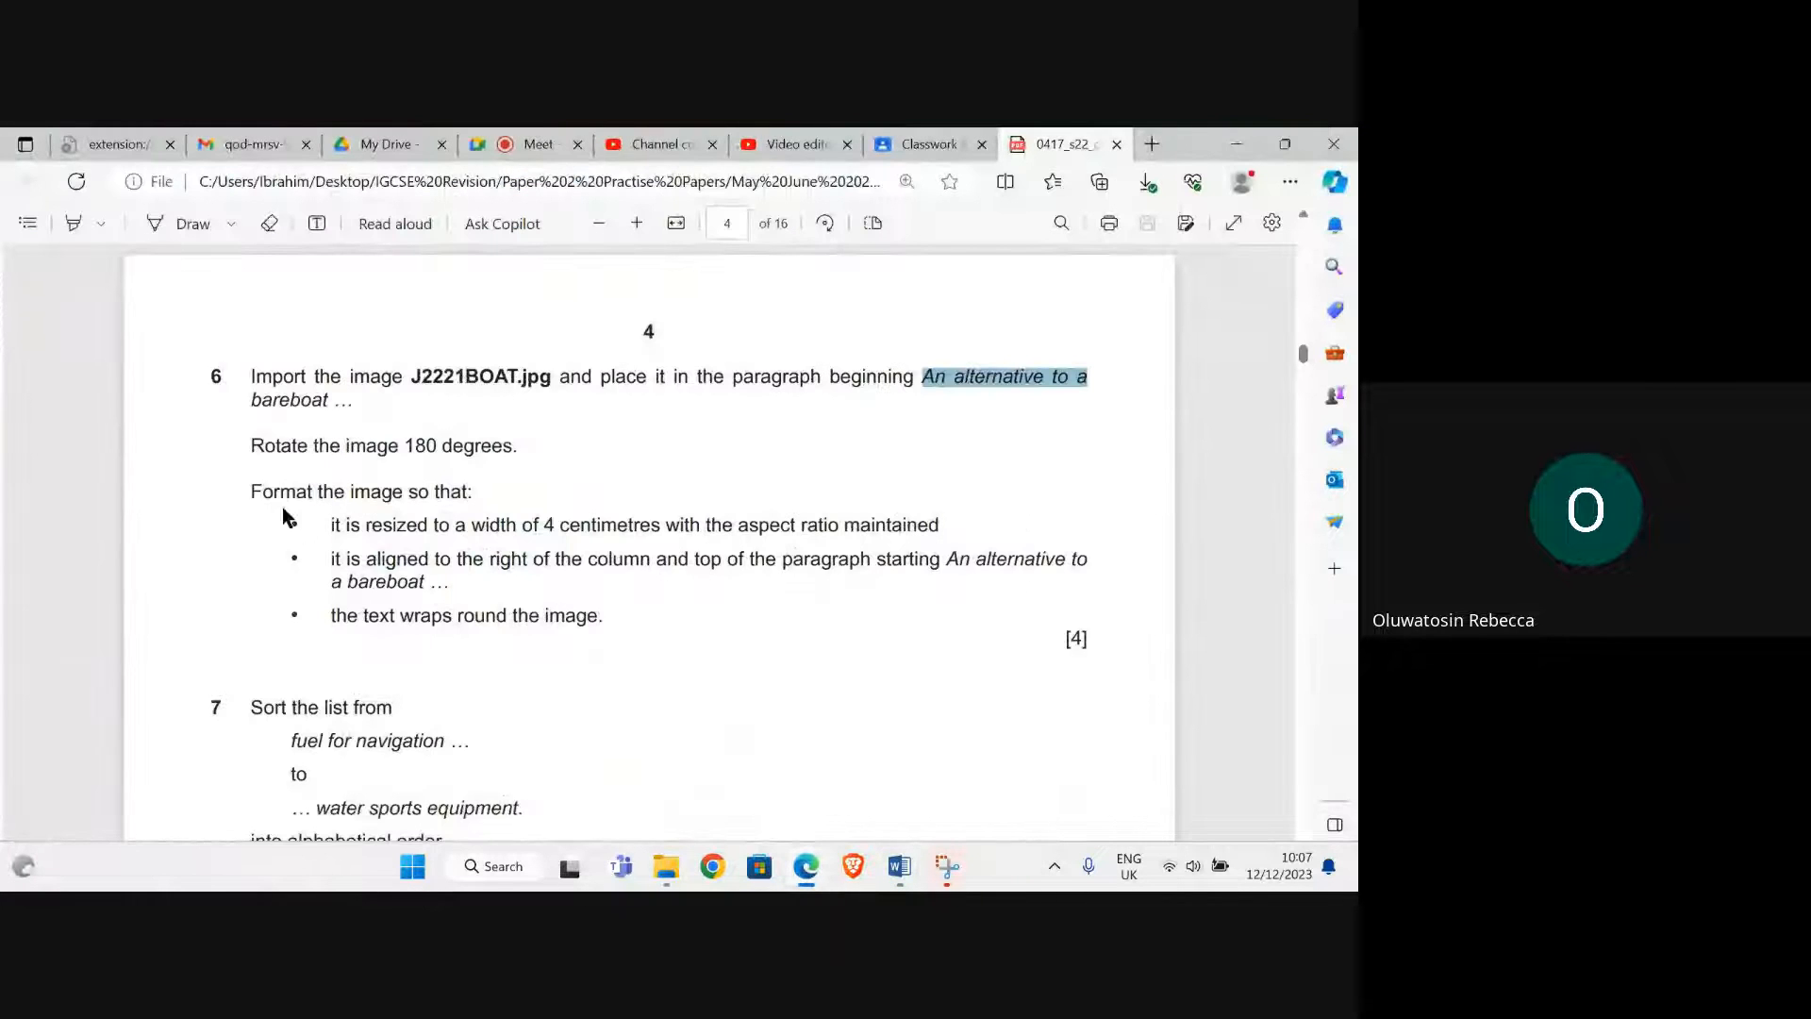
scroll(406, 471, "down", 1)
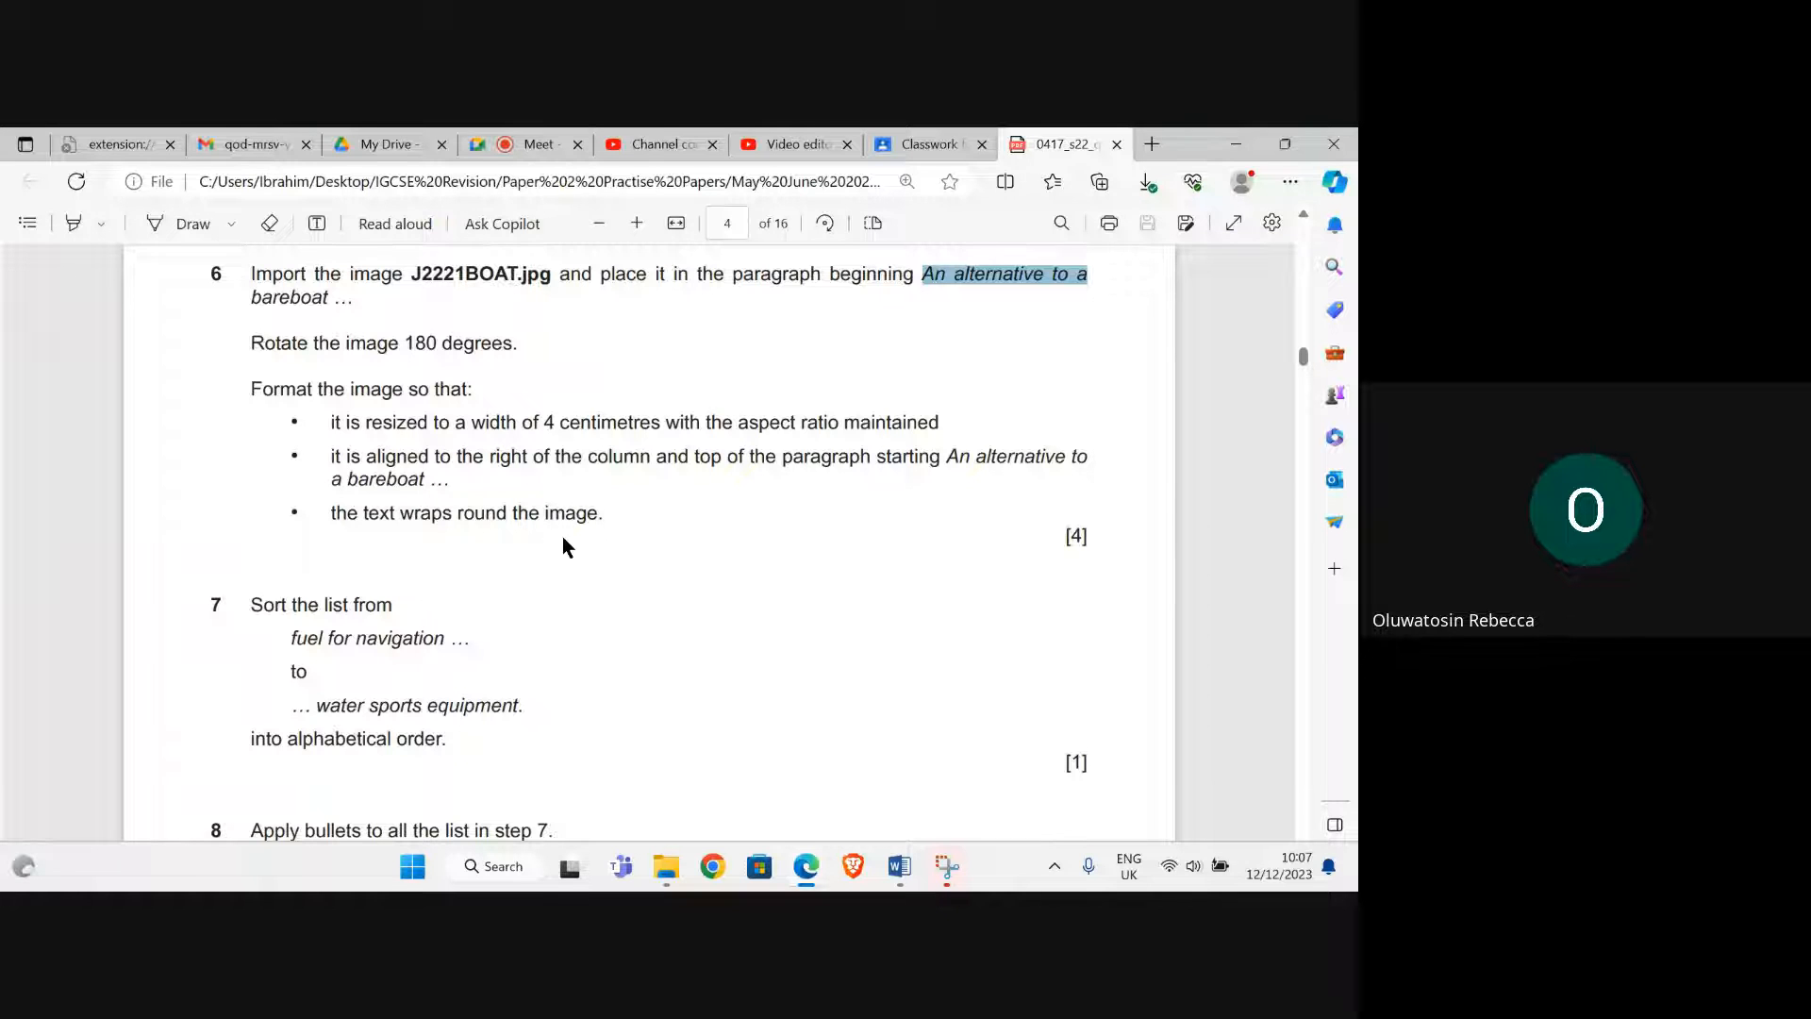
left_click(1006, 760)
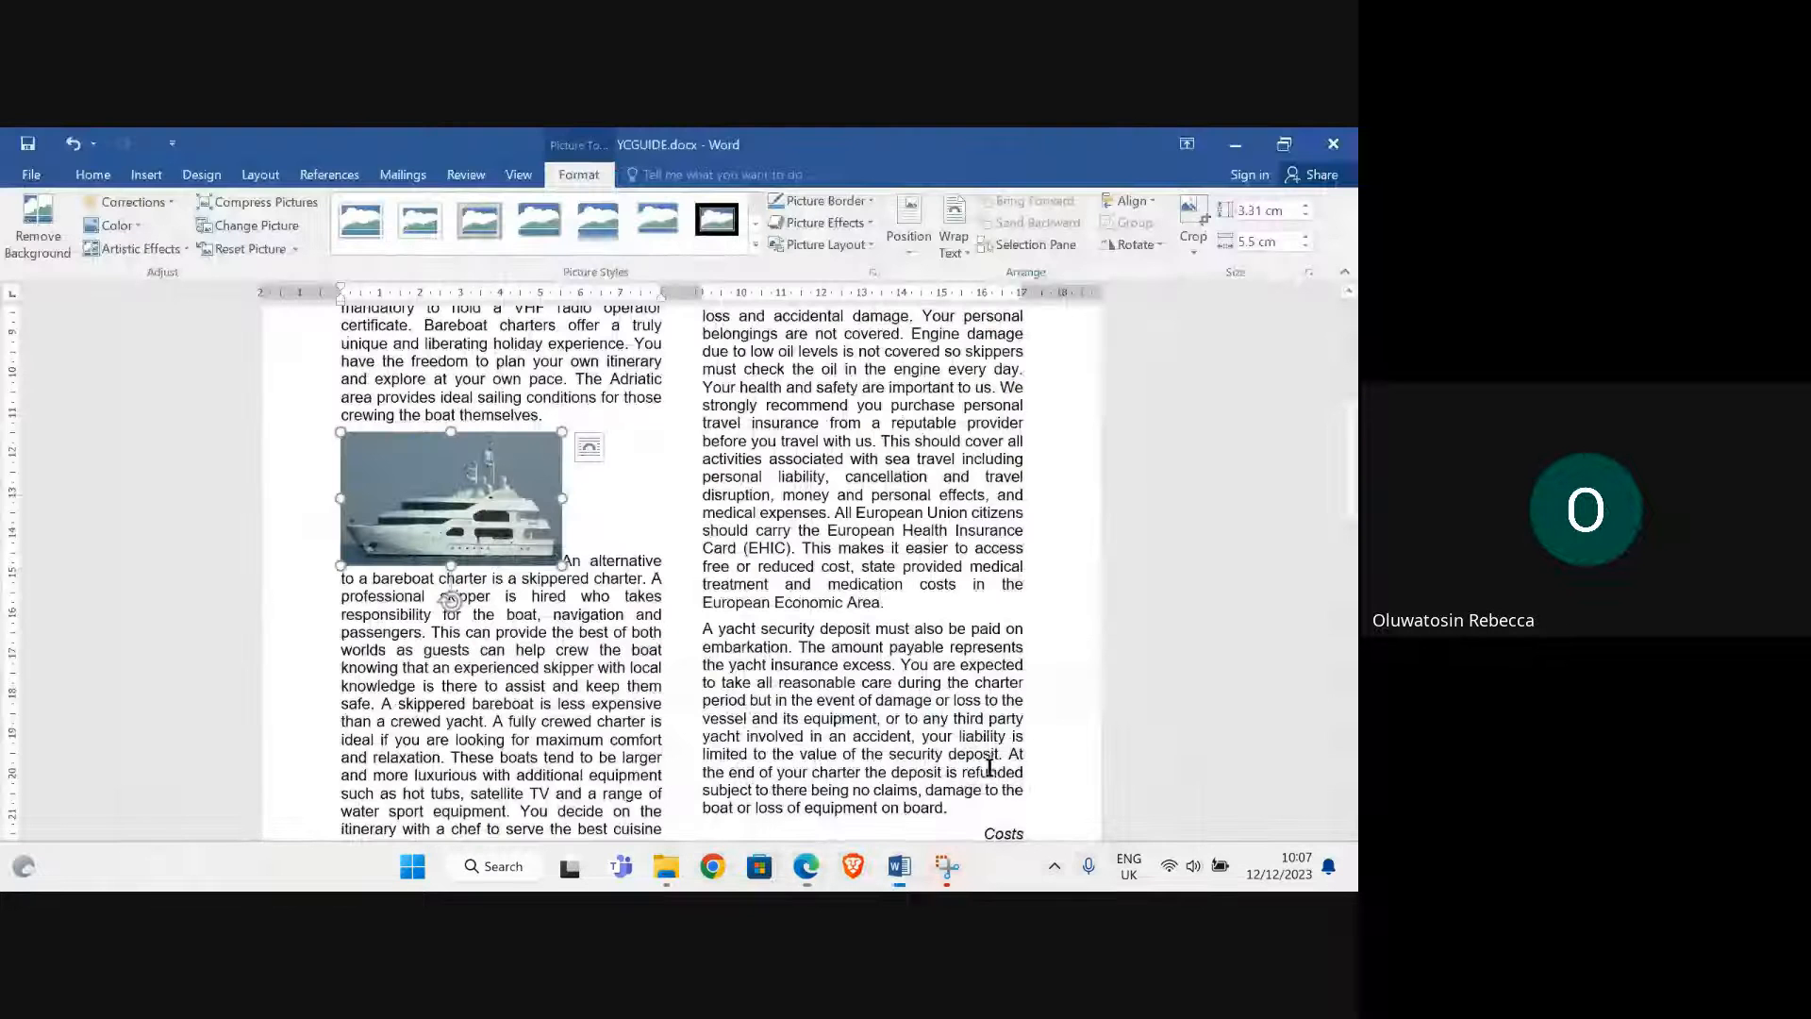
left_click(1306, 250)
left_click(1306, 250)
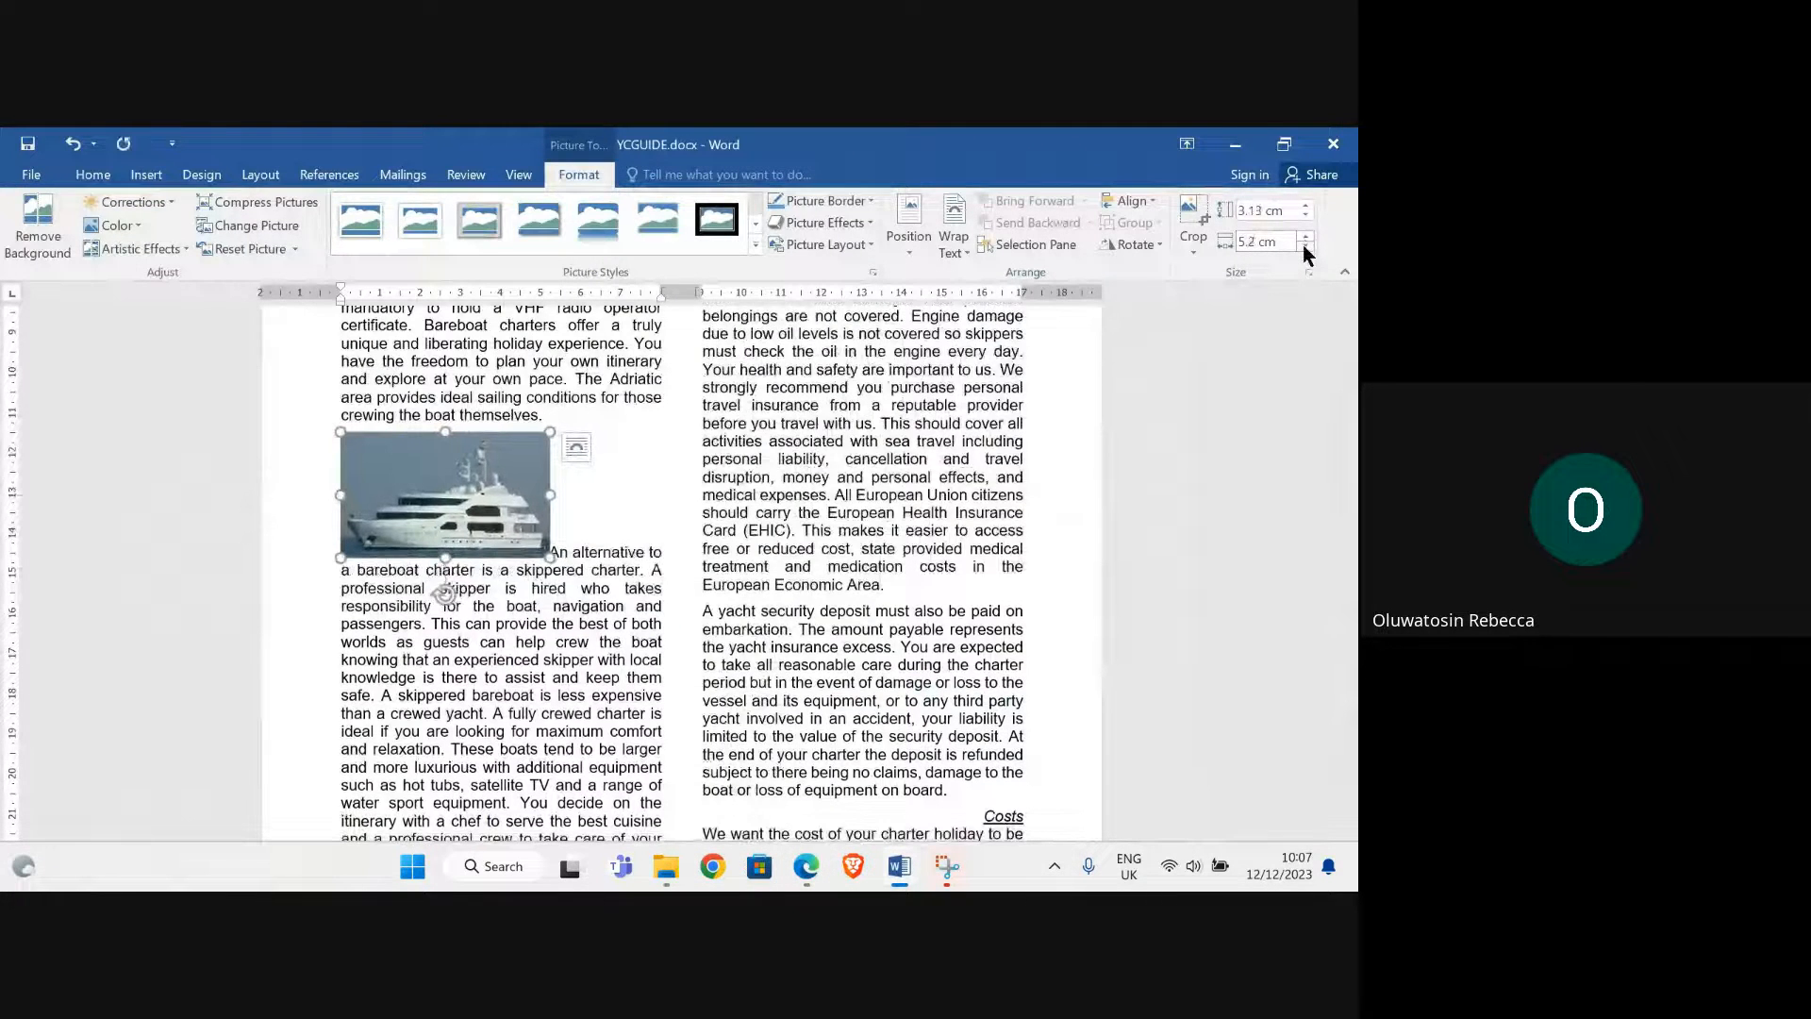
left_click(1306, 250)
left_click(1307, 250)
left_click(1307, 250)
left_click(1307, 250)
left_click(1306, 250)
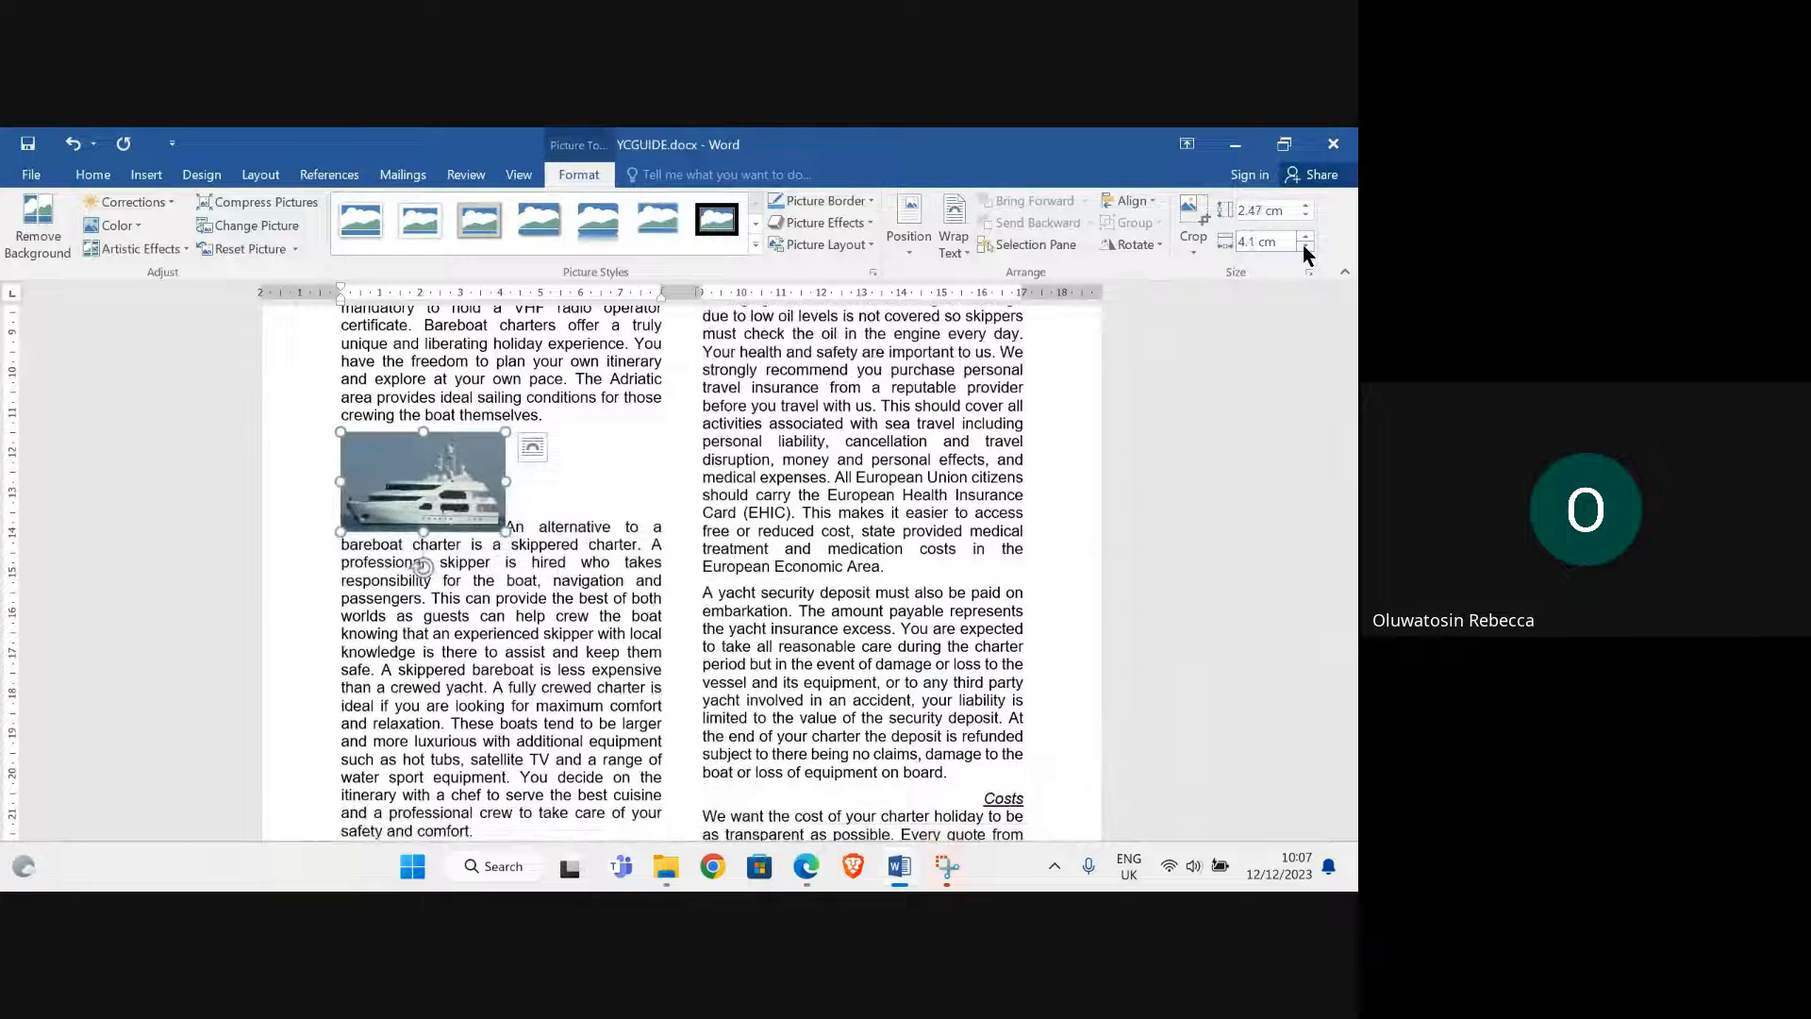
left_click(1307, 250)
left_click(1307, 250)
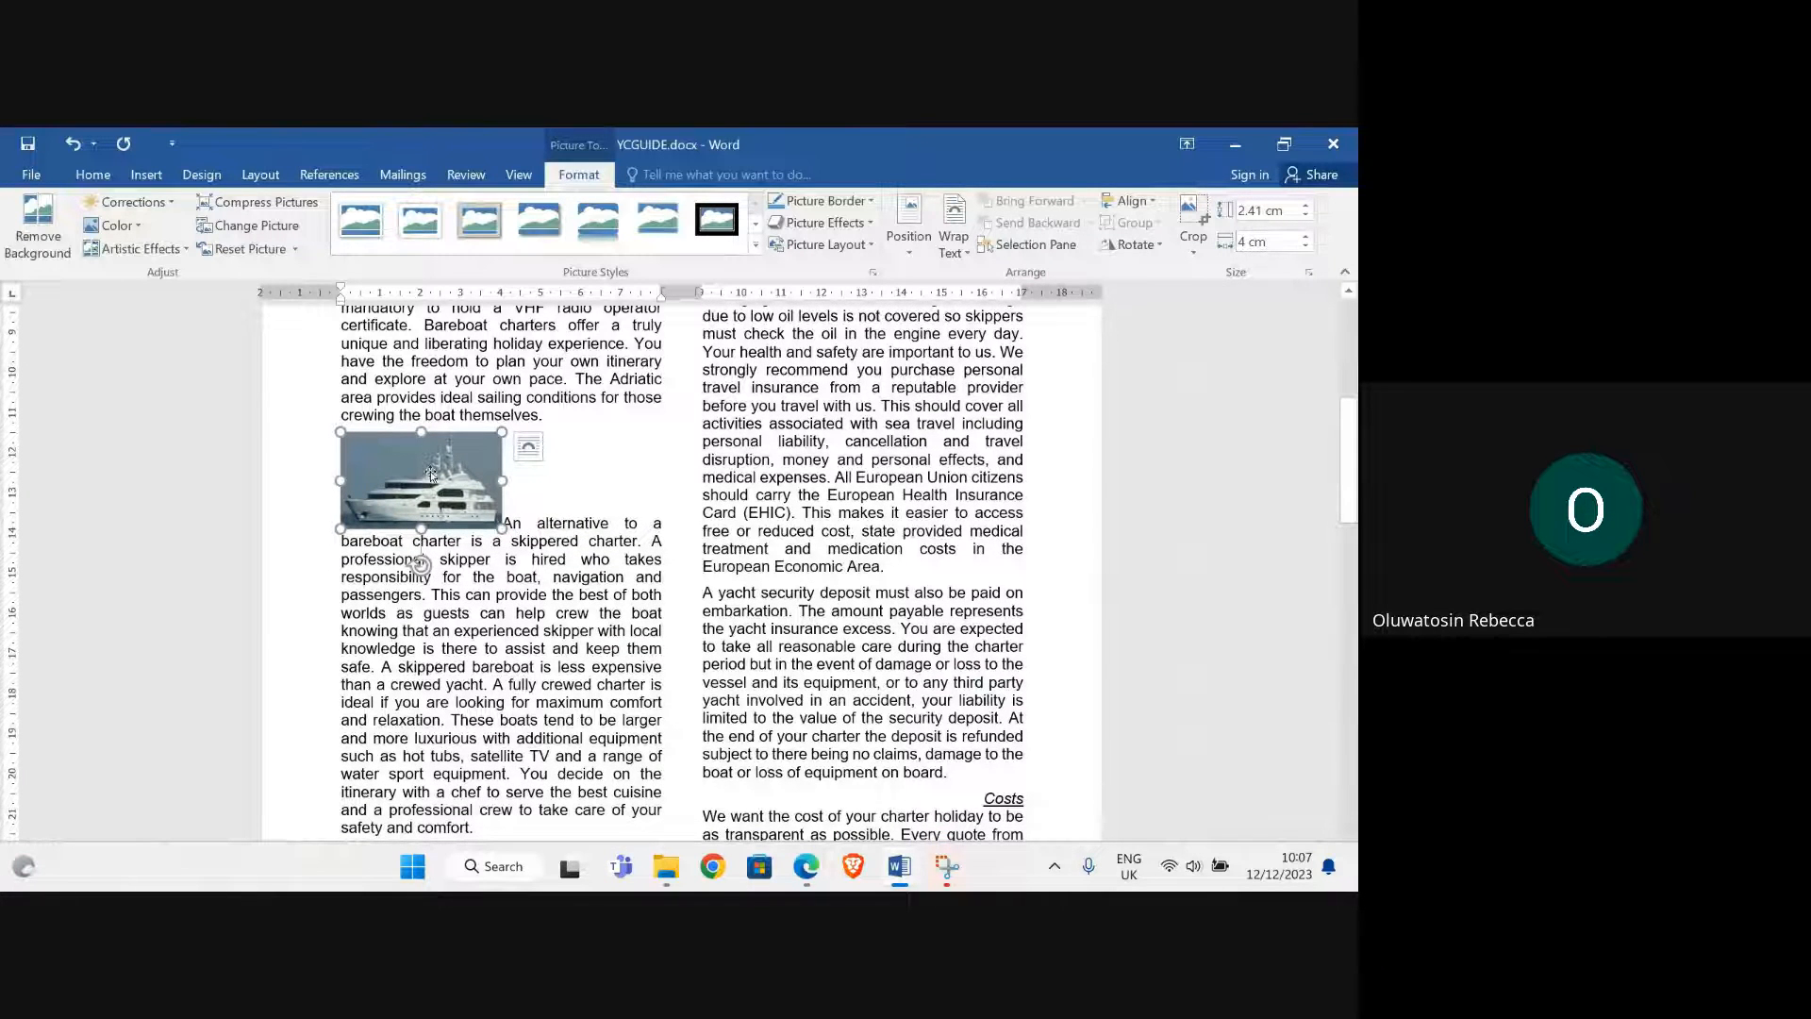
Apply Tight text wrapping to the boat image and align it to the column's right edge at the top of its paragraph
left_click(954, 241)
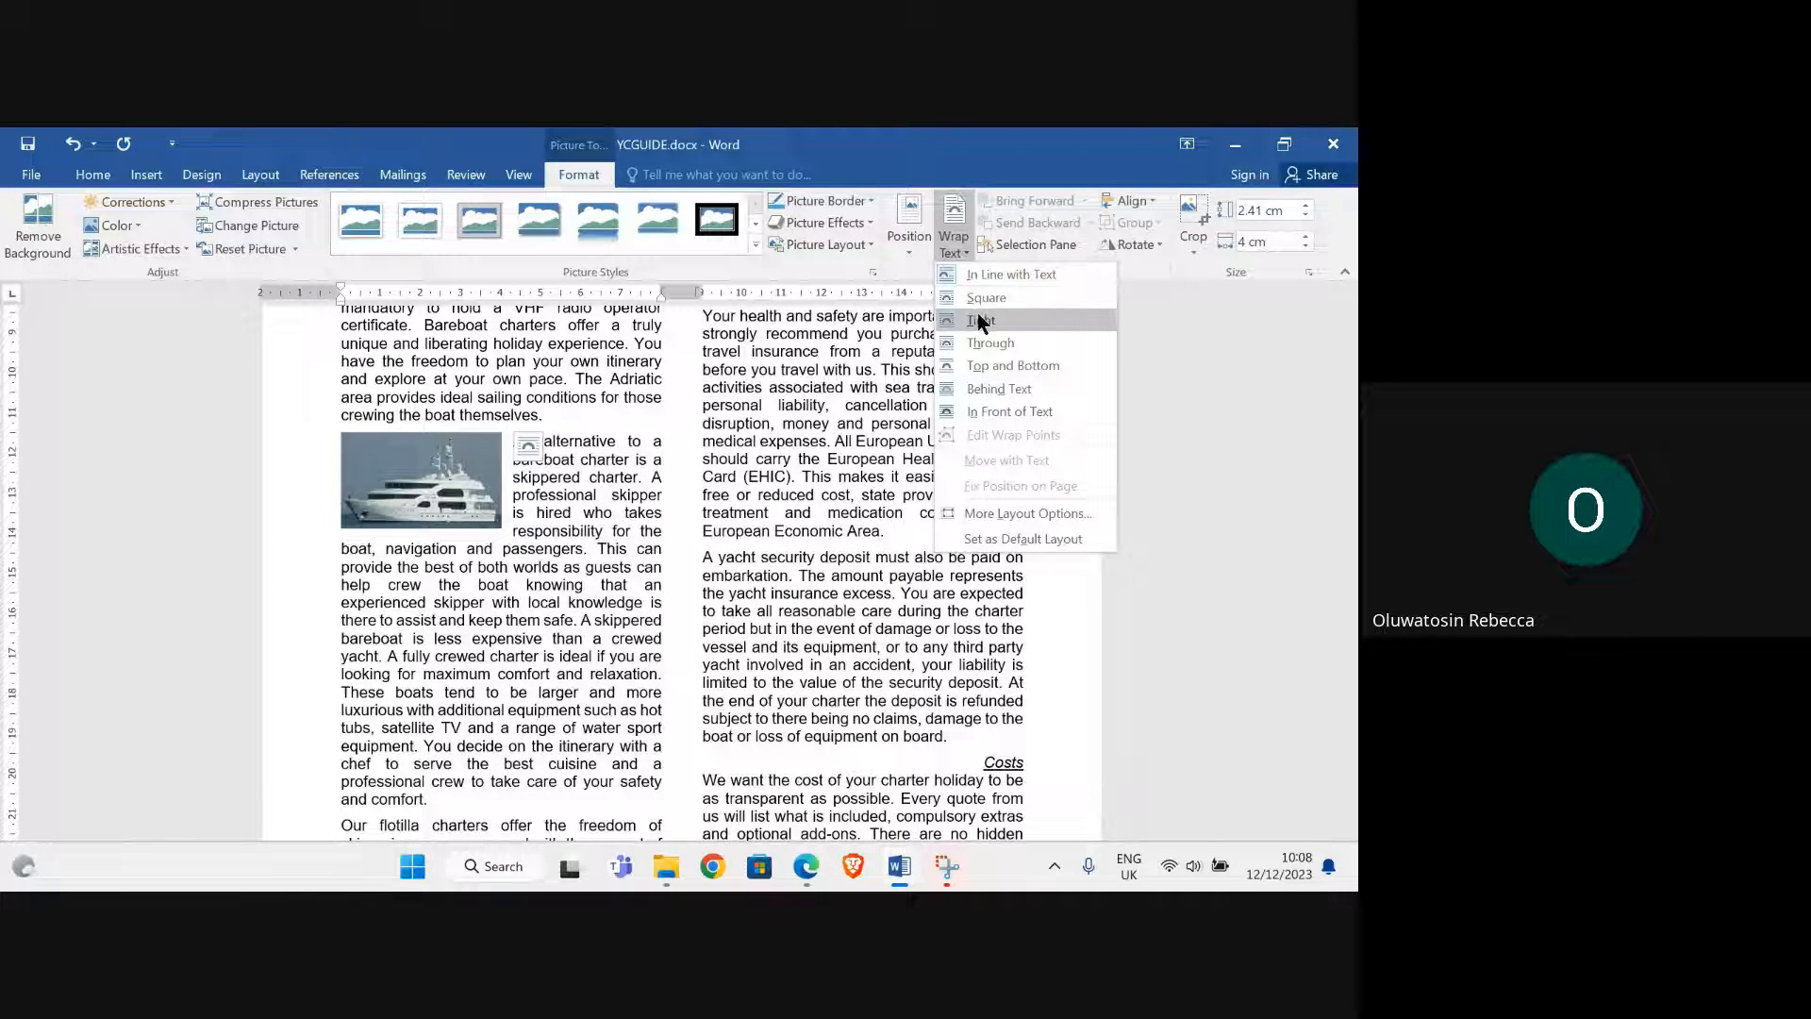
left_click(982, 321)
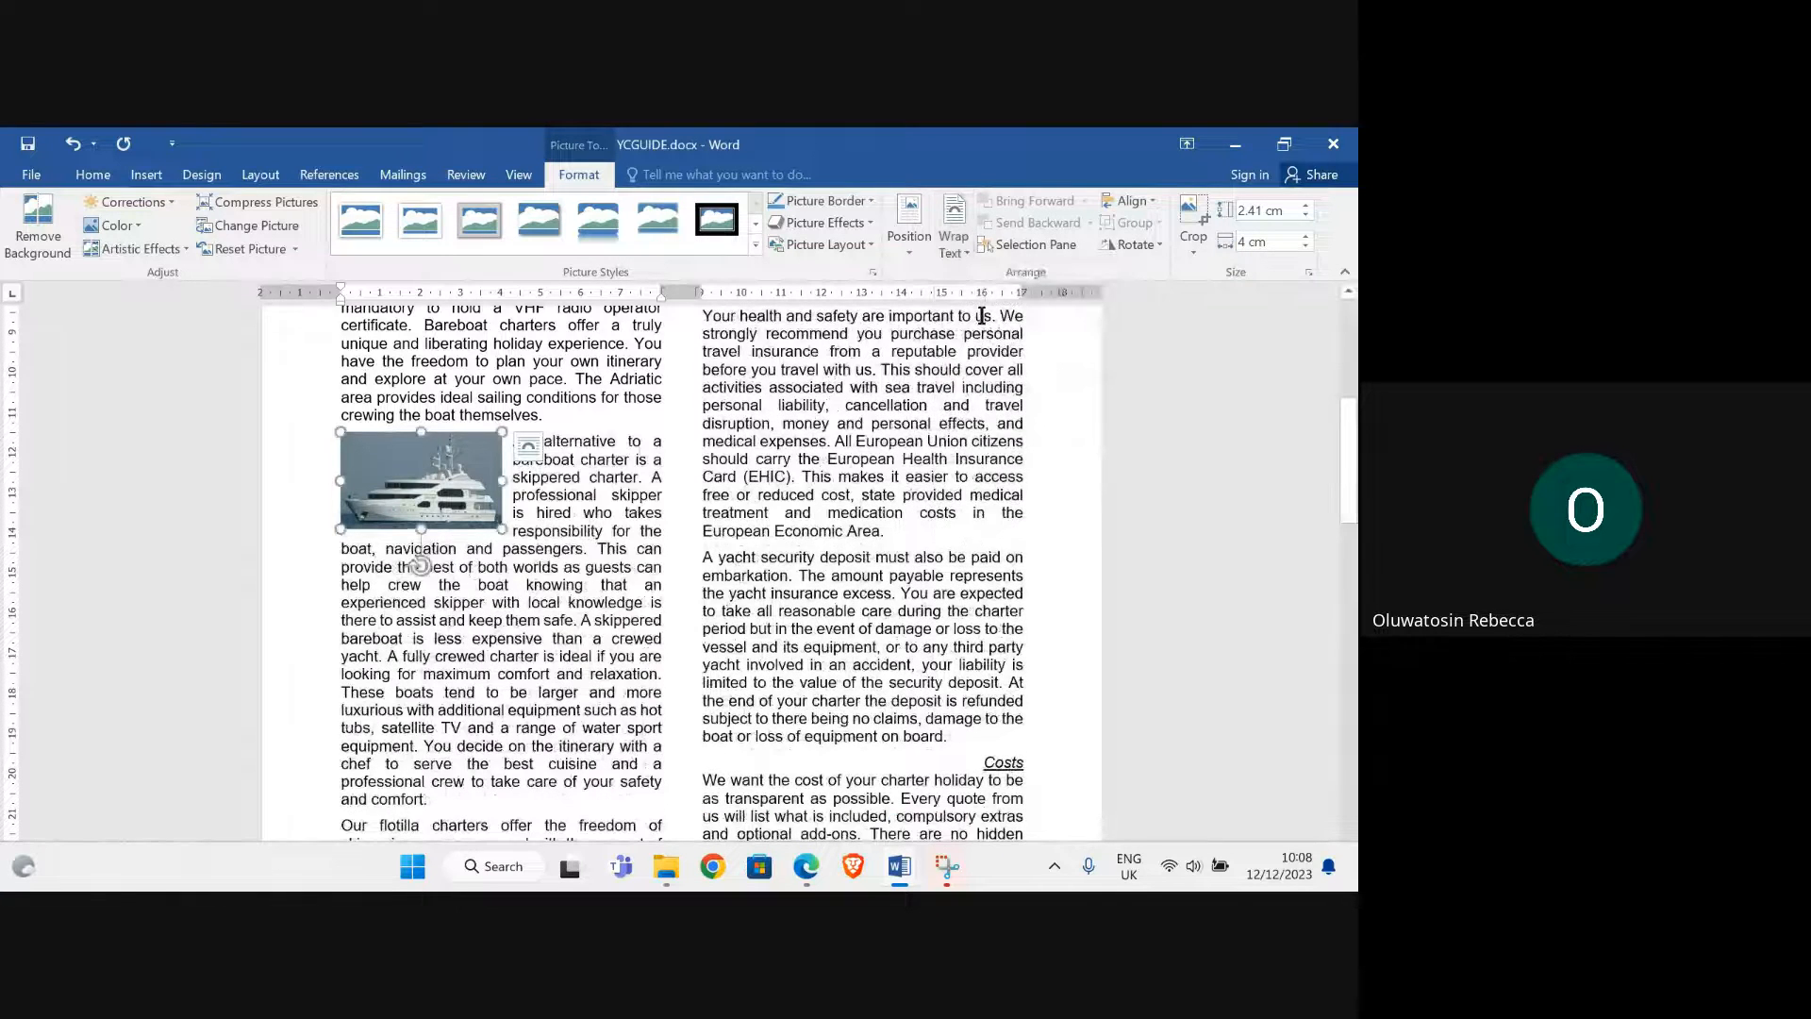
mouse_move(807, 860)
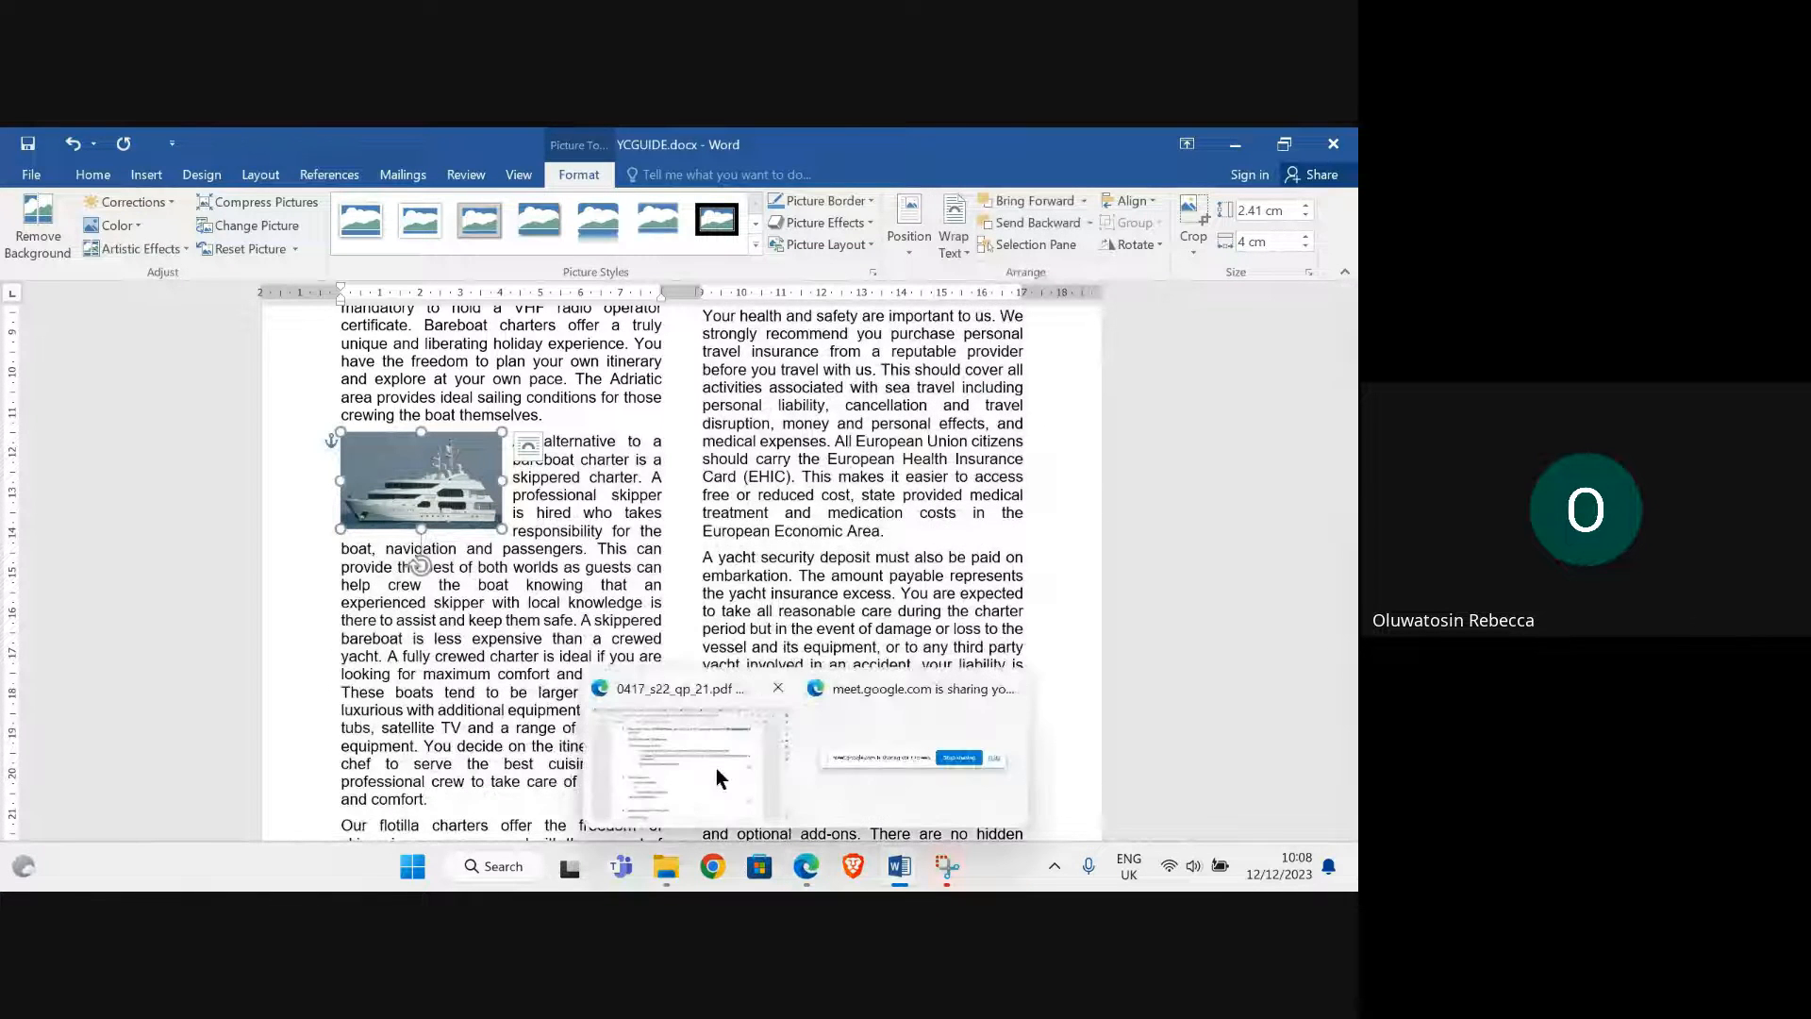
mouse_move(716, 768)
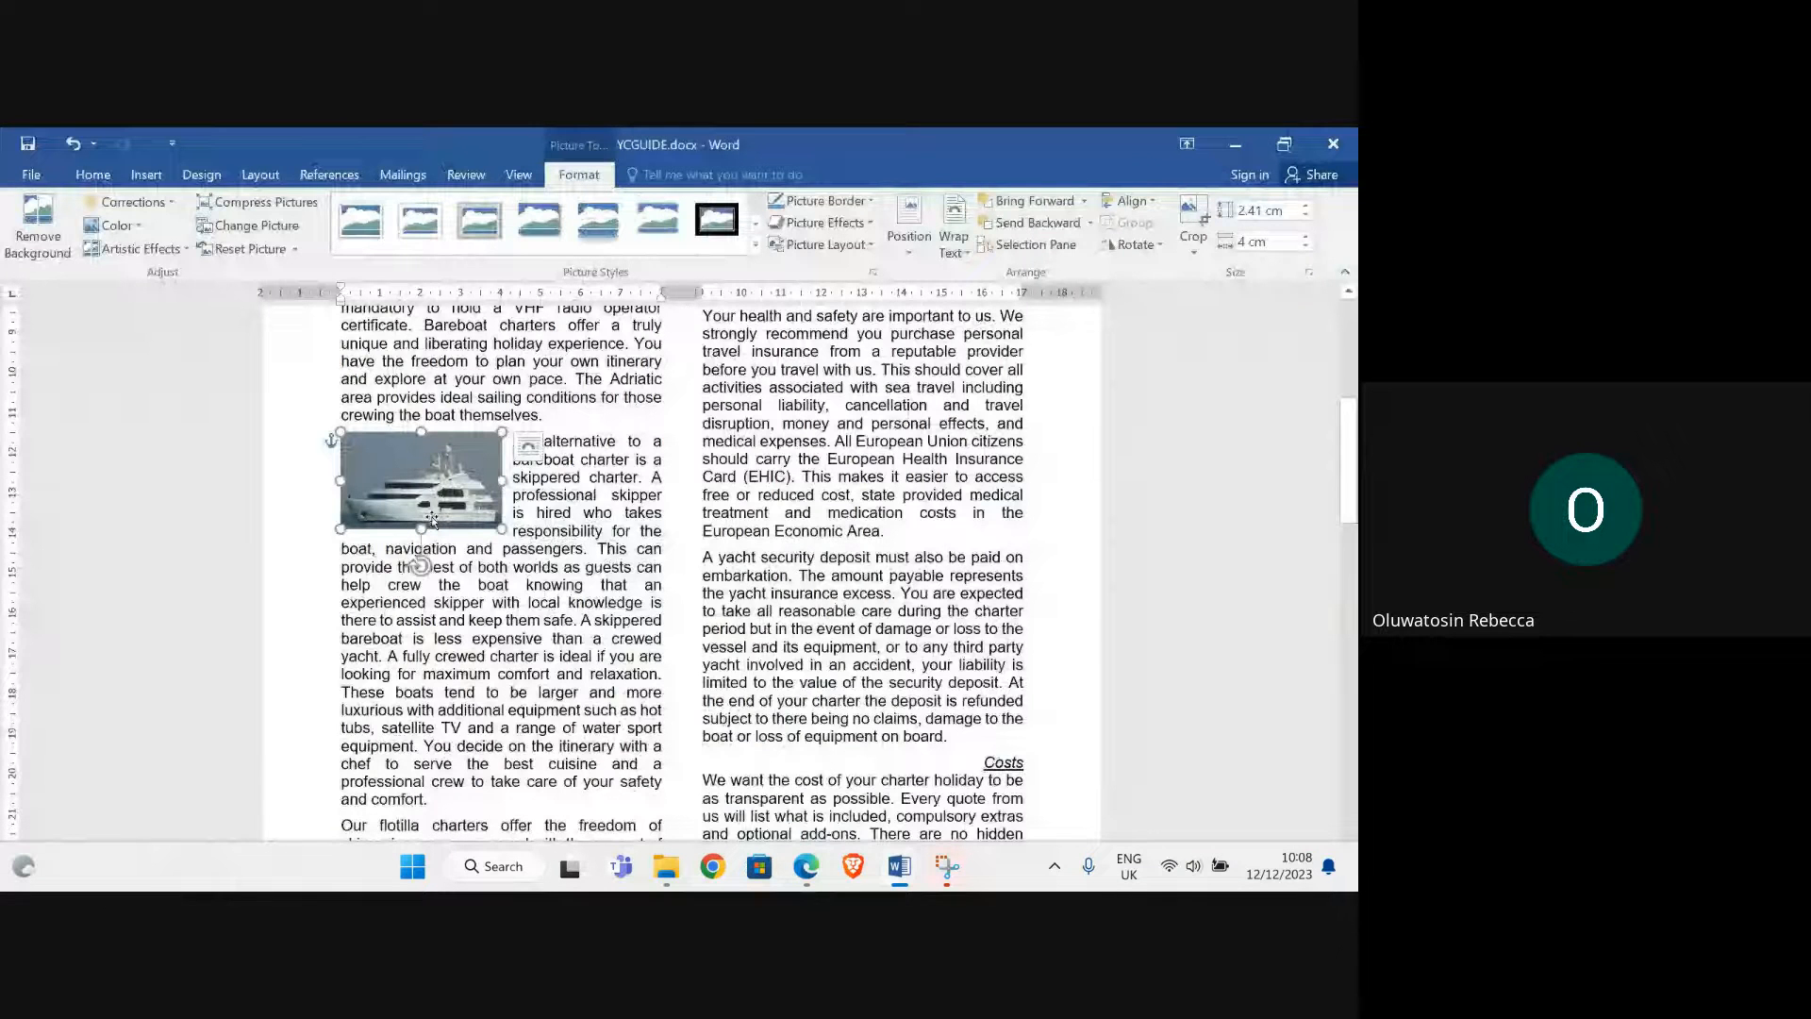
left_click_drag(431, 518, 568, 476)
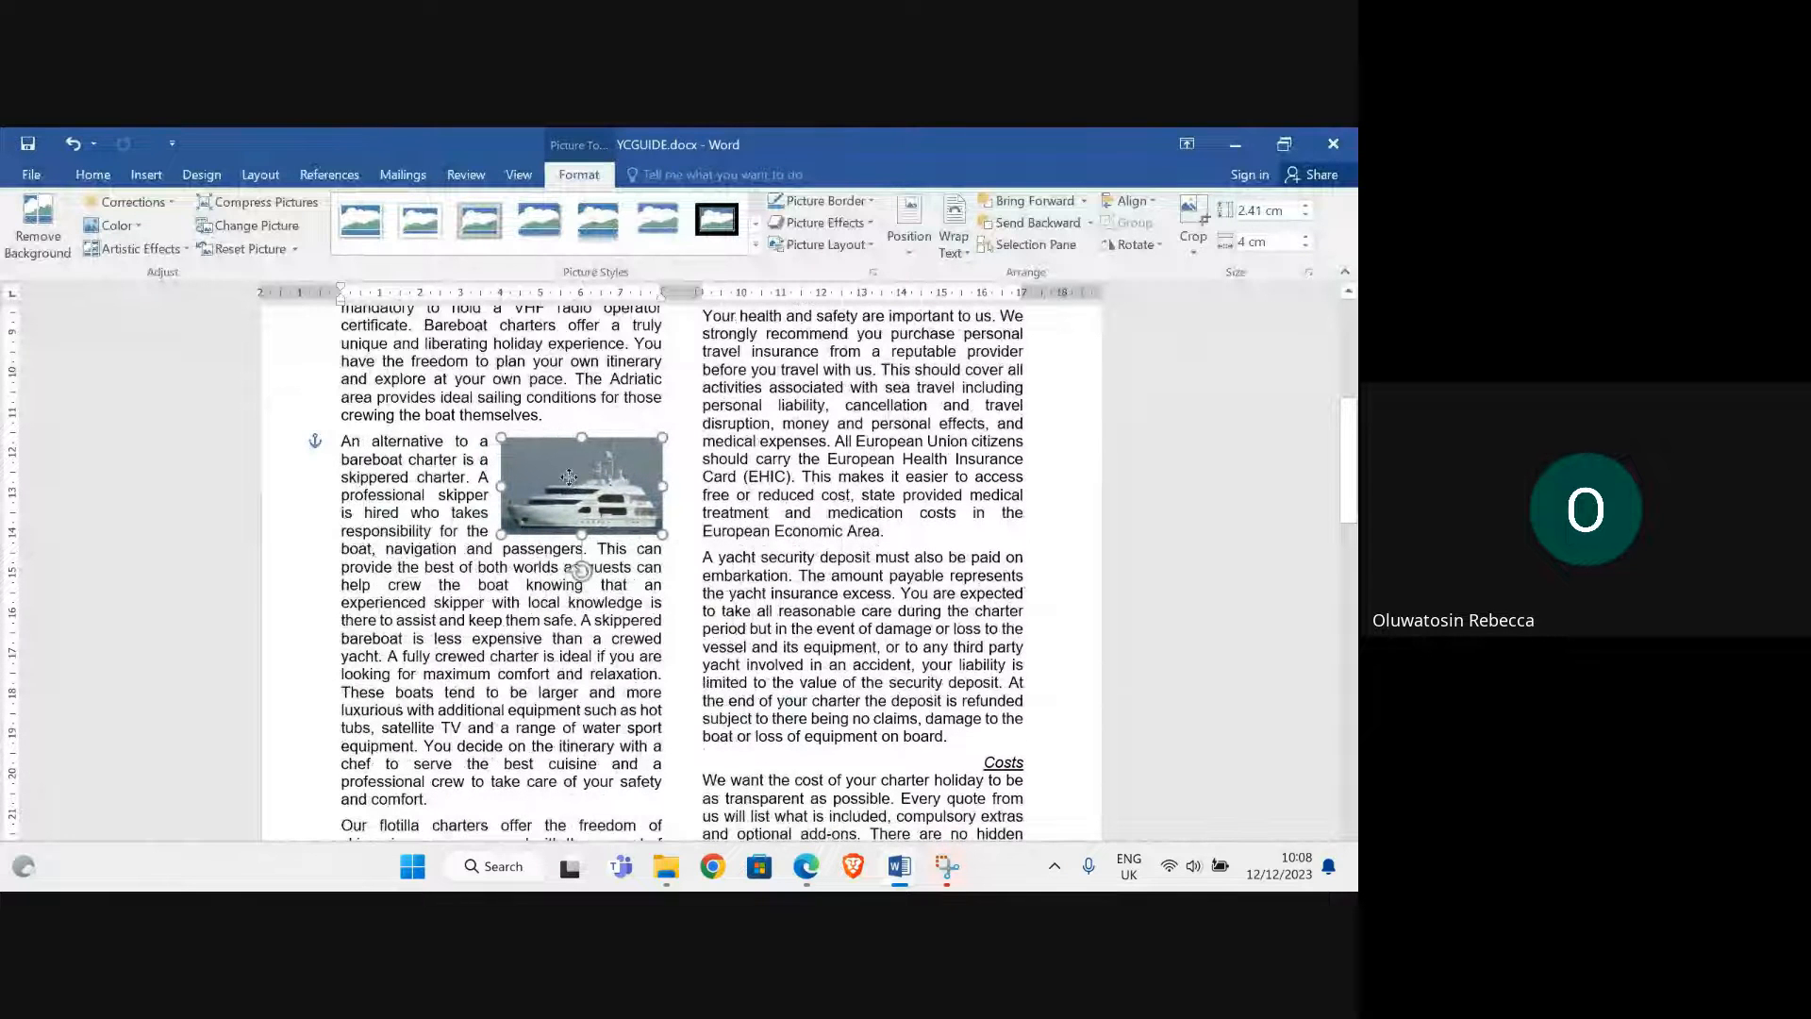
left_click(493, 600)
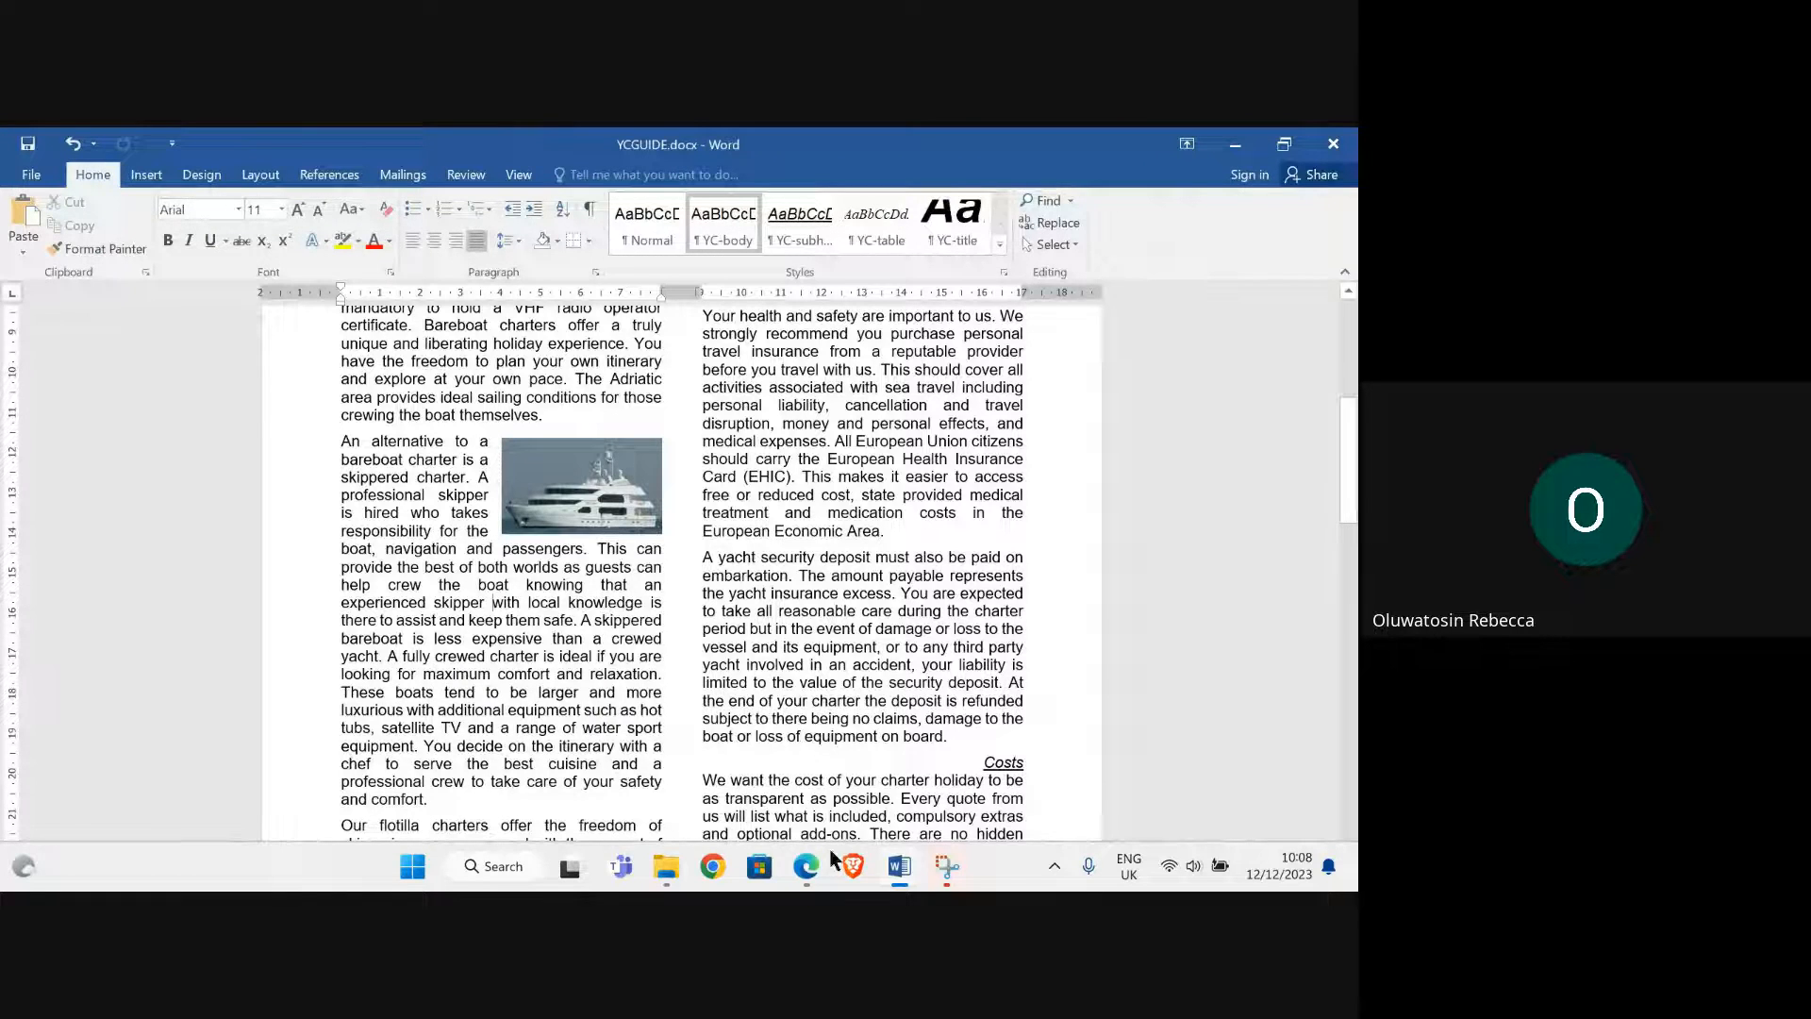
Switch to the exam paper in Edge, read the list instructions in questions 7 and 8, and return to YCGUIDE in Word
left_click(740, 800)
scroll(500, 449, "down", 5)
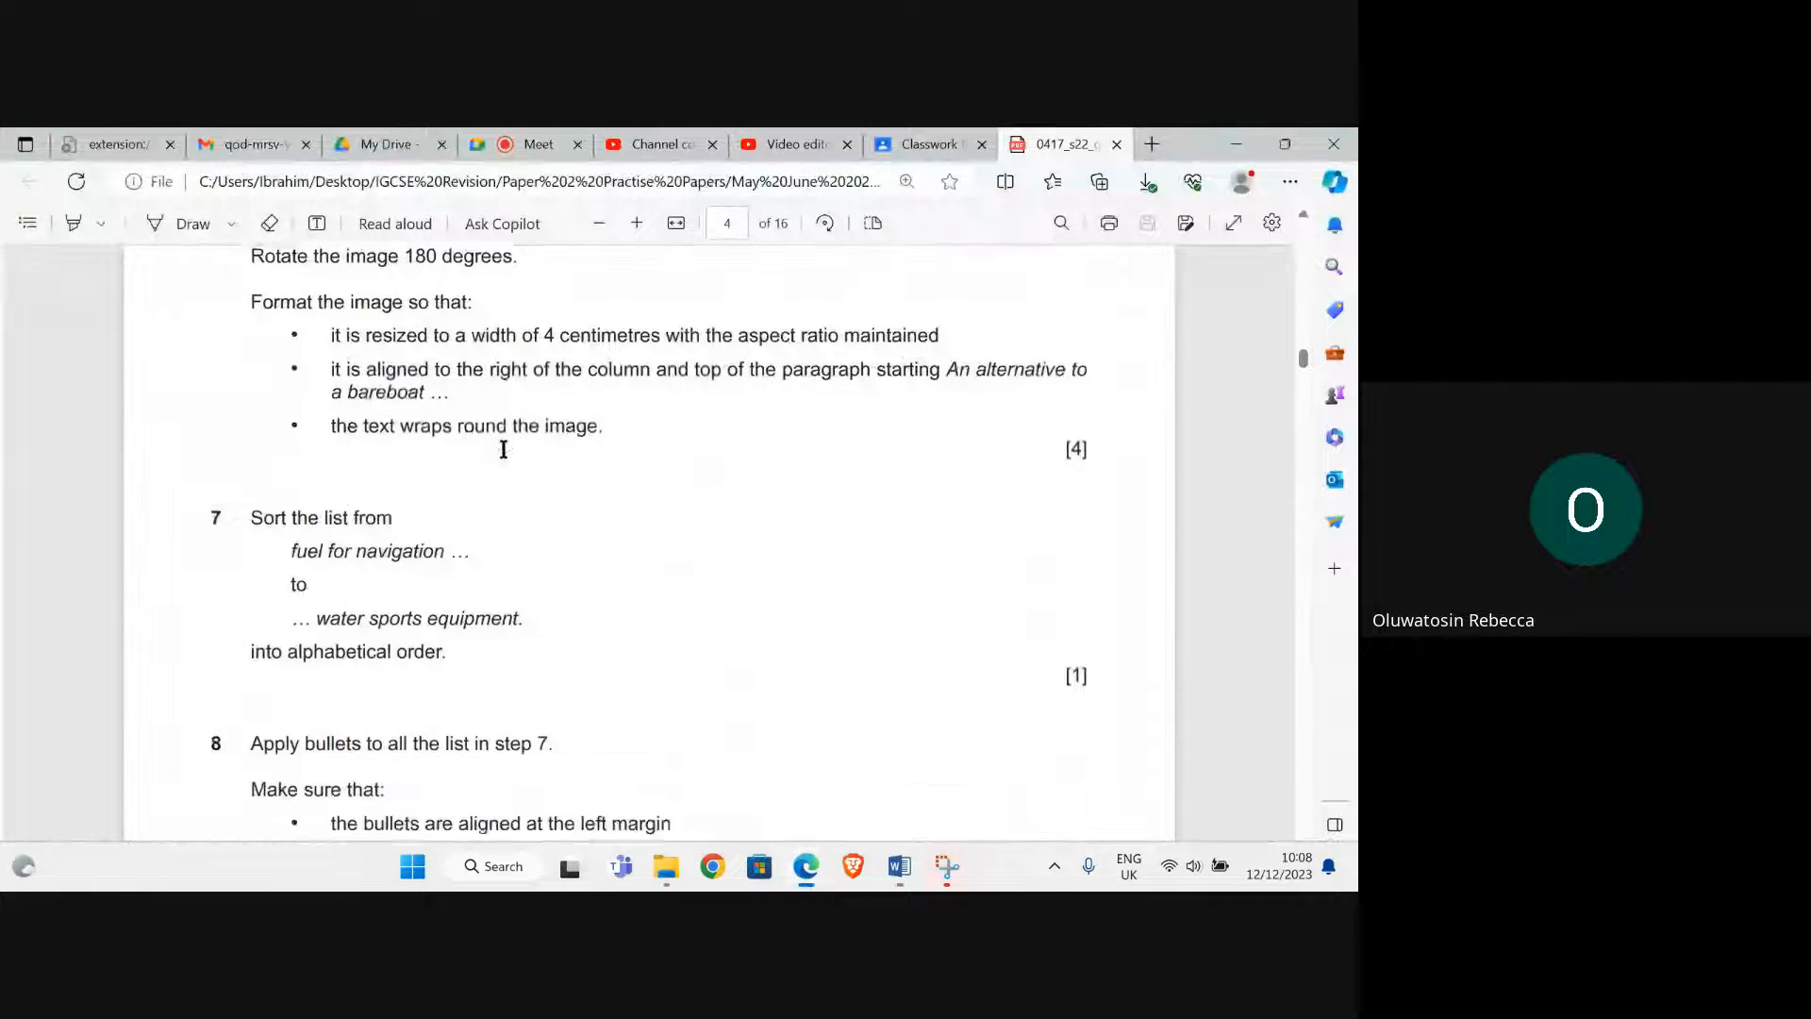
scroll(500, 446, "up", 1)
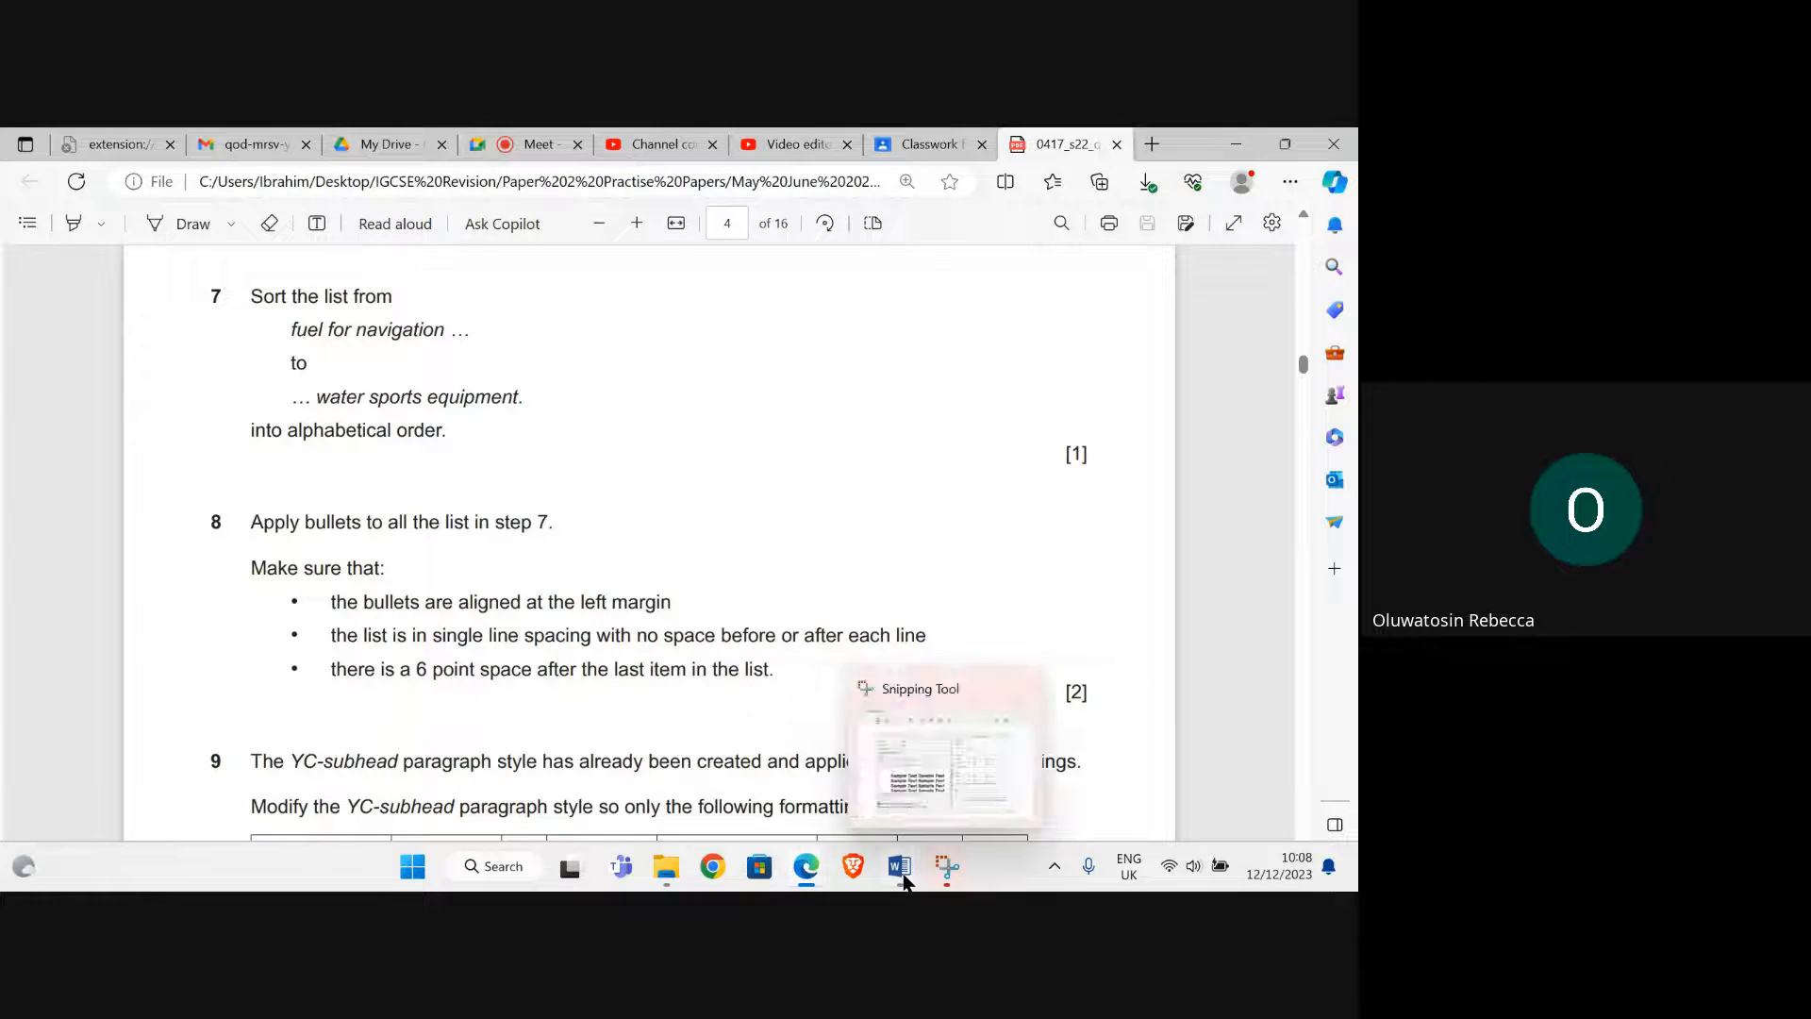
mouse_move(899, 866)
left_click(976, 791)
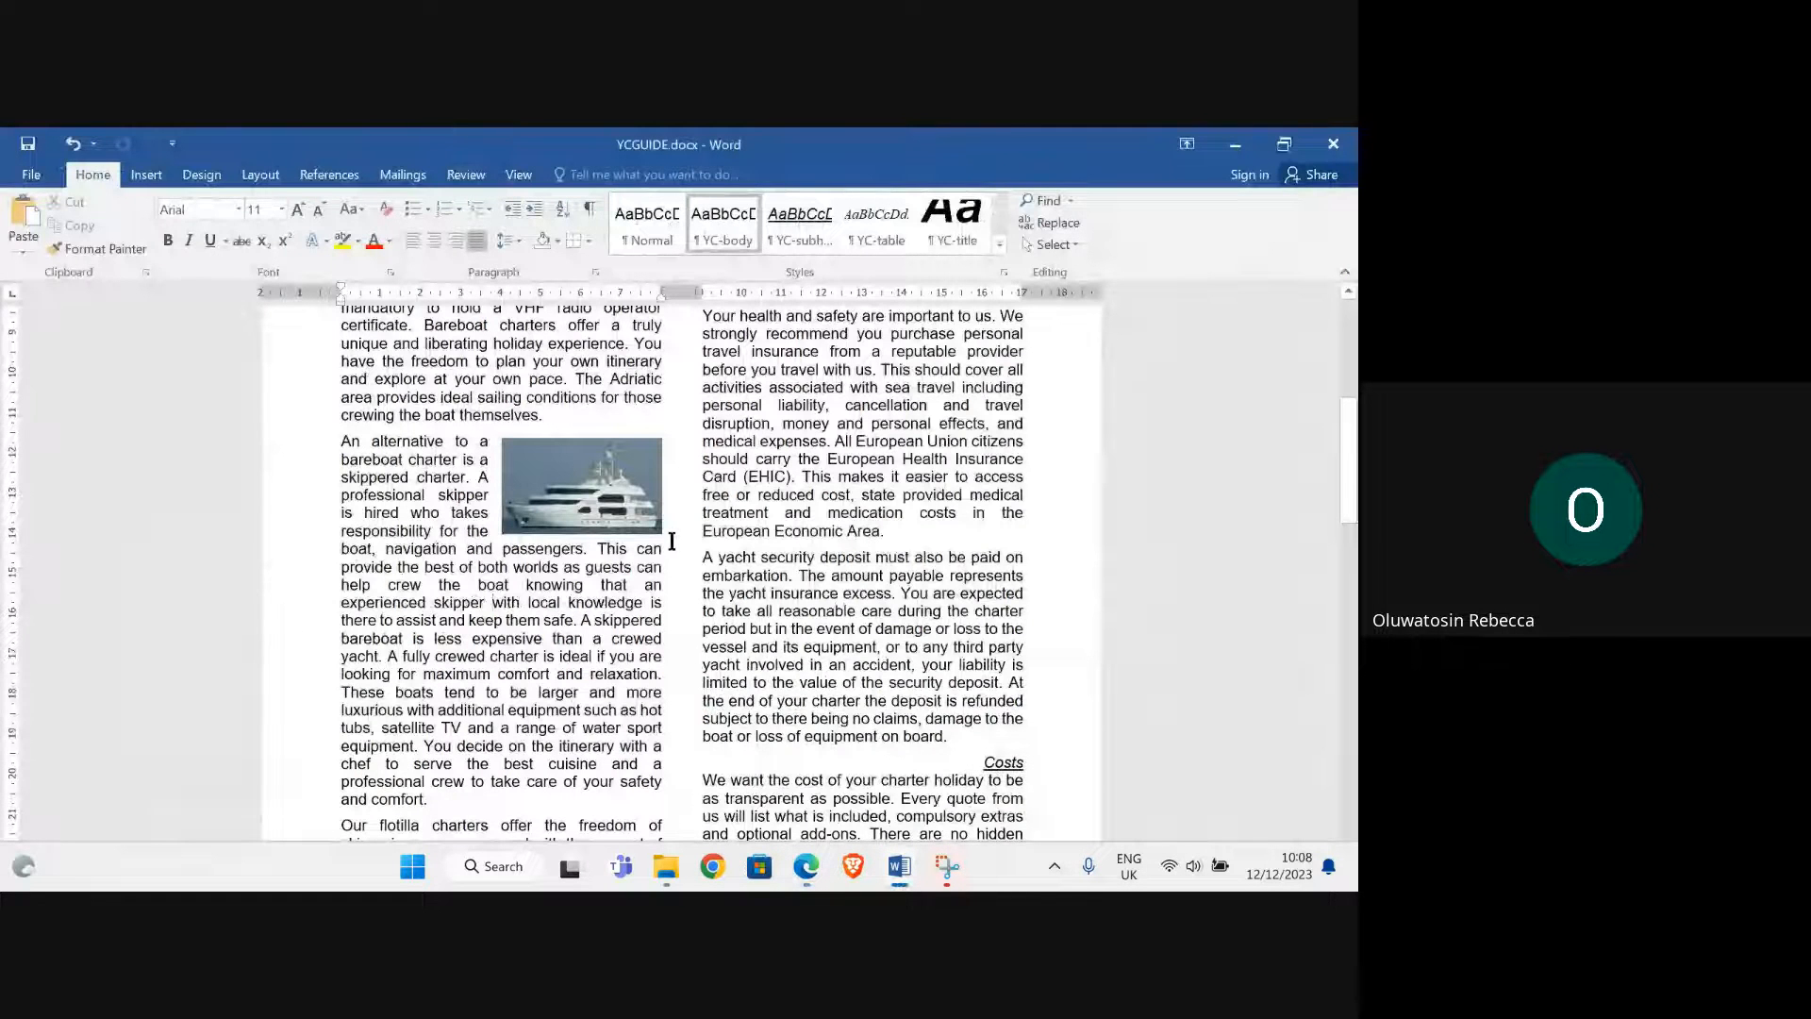
Sort the list from "fuel for navigation and generators" to "water sports equipment." by paragraph text in ascending order
scroll(680, 543, "down", 6)
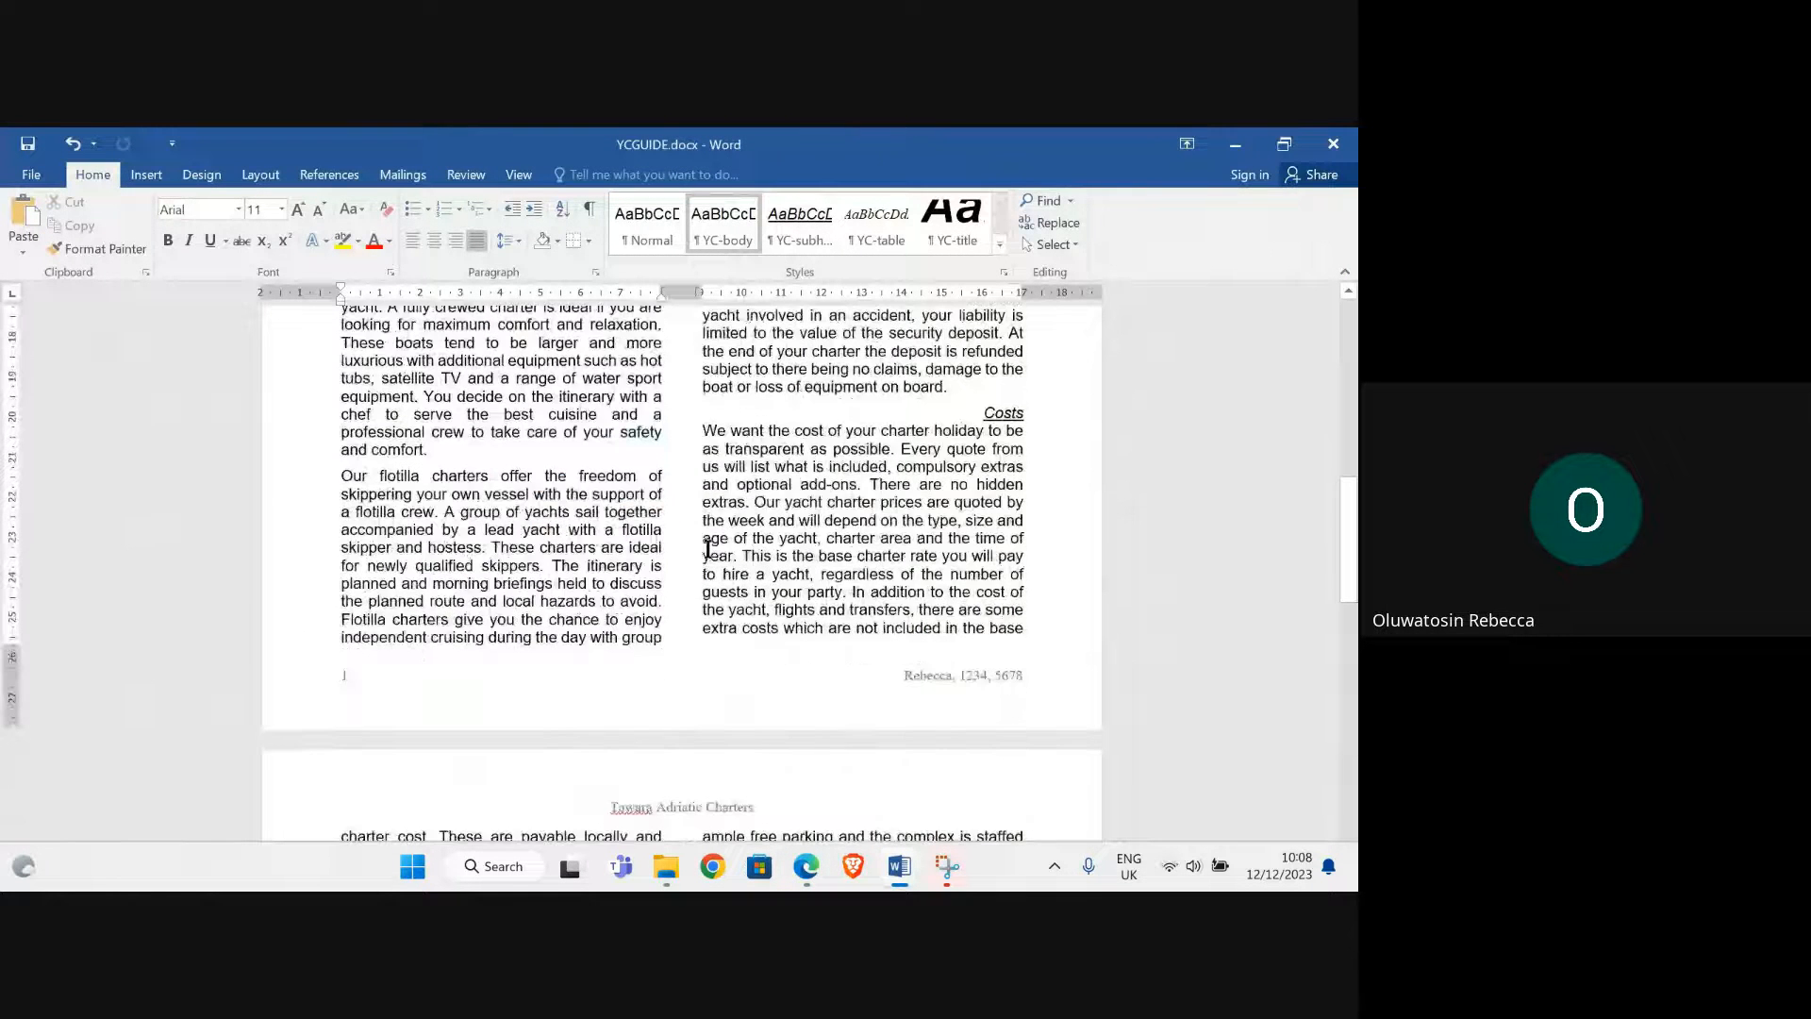
scroll(679, 538, "down", 9)
left_click_drag(343, 364, 509, 578)
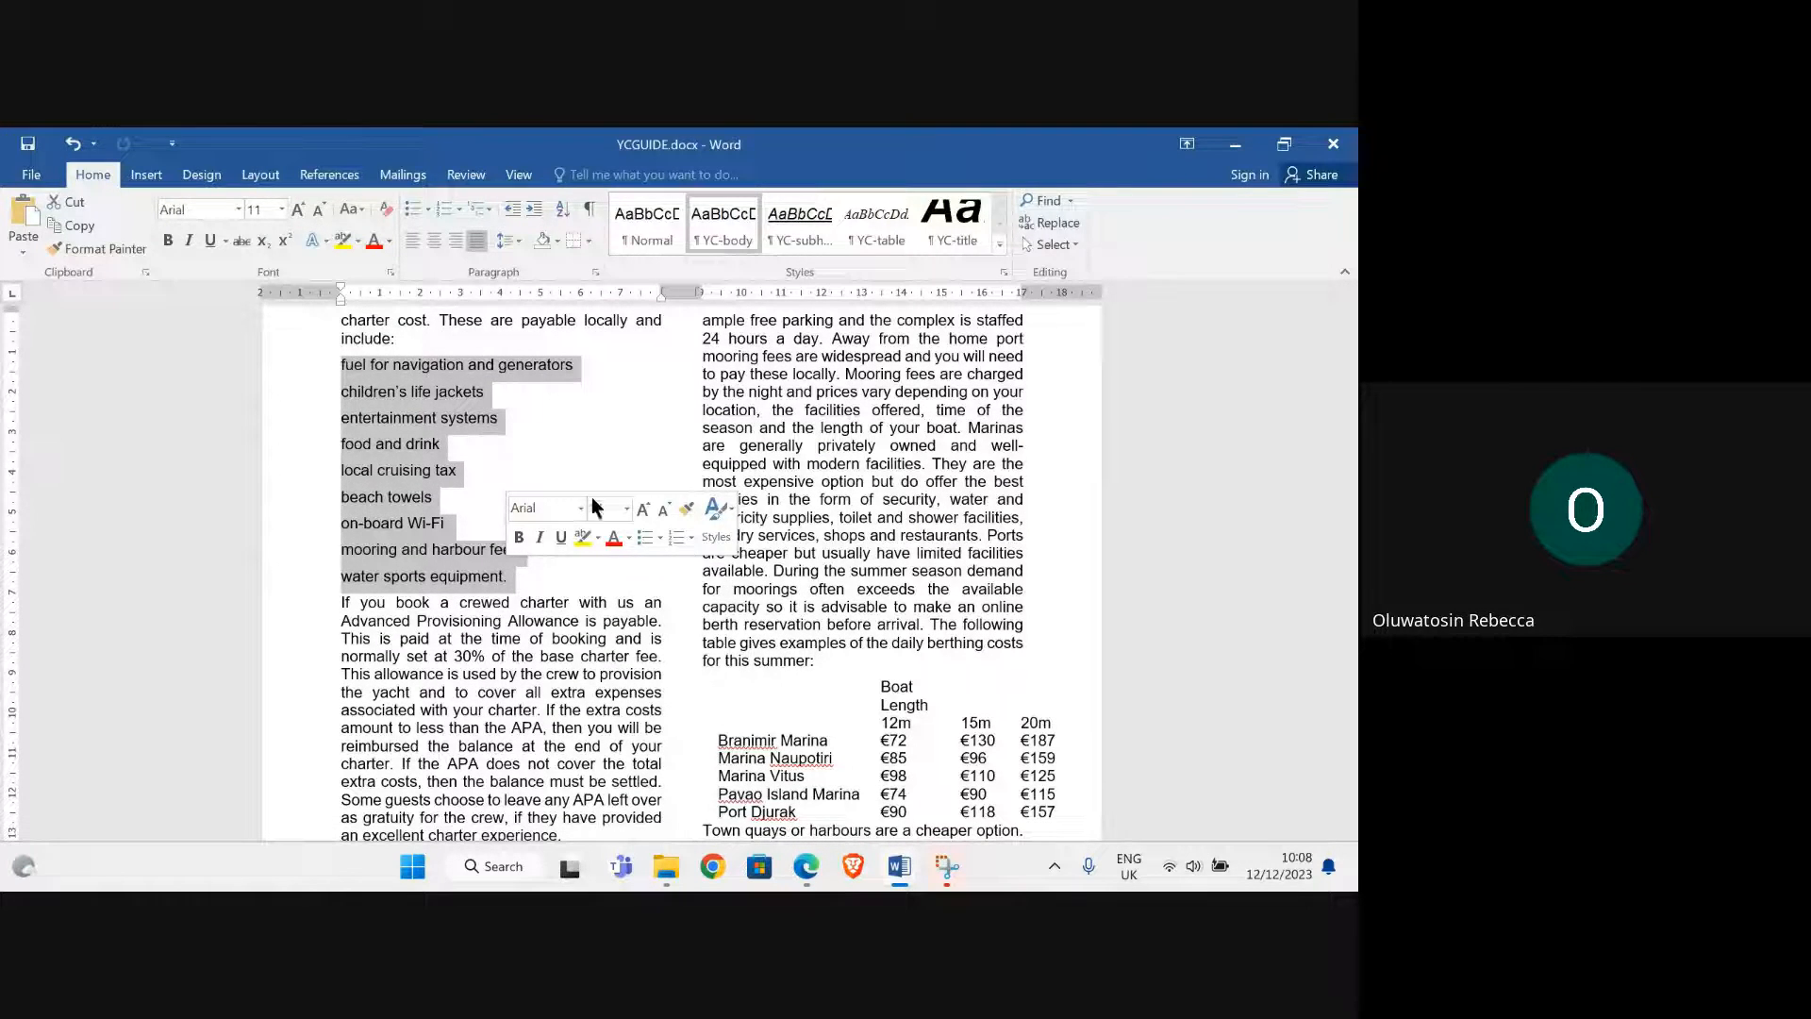
left_click(566, 216)
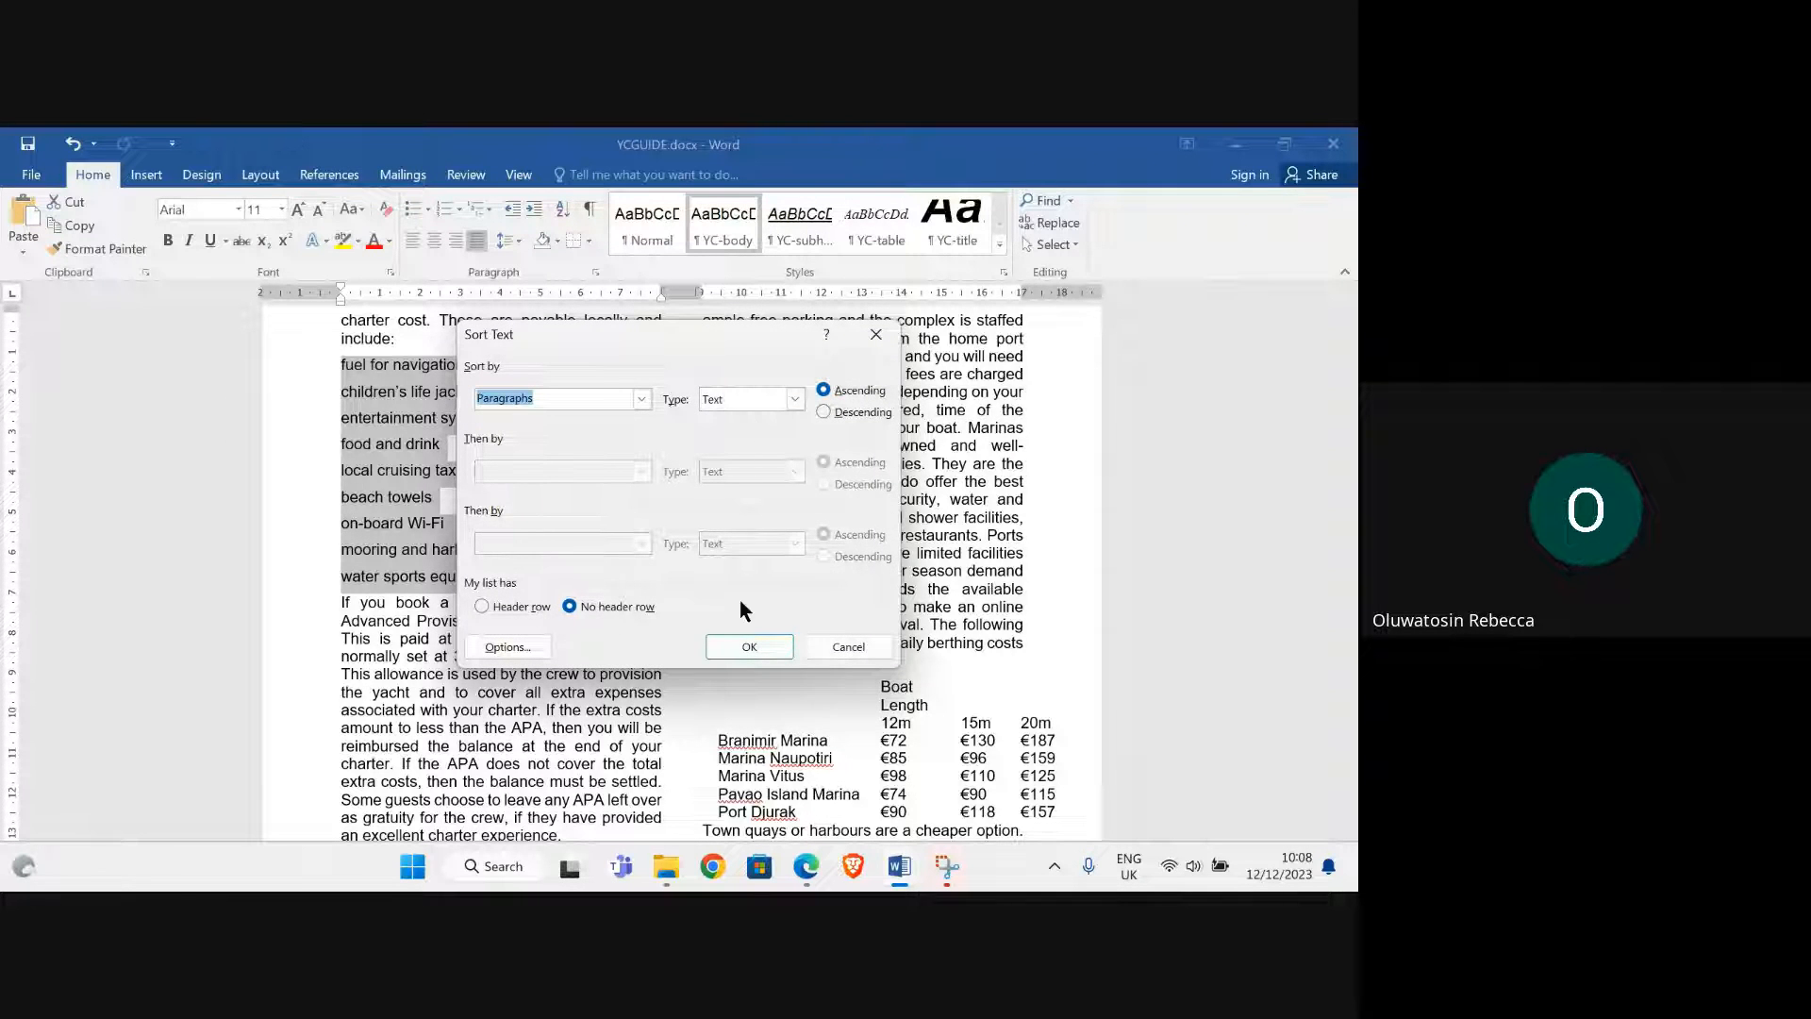
left_click(744, 649)
mouse_move(807, 866)
left_click(646, 772)
left_click(766, 645)
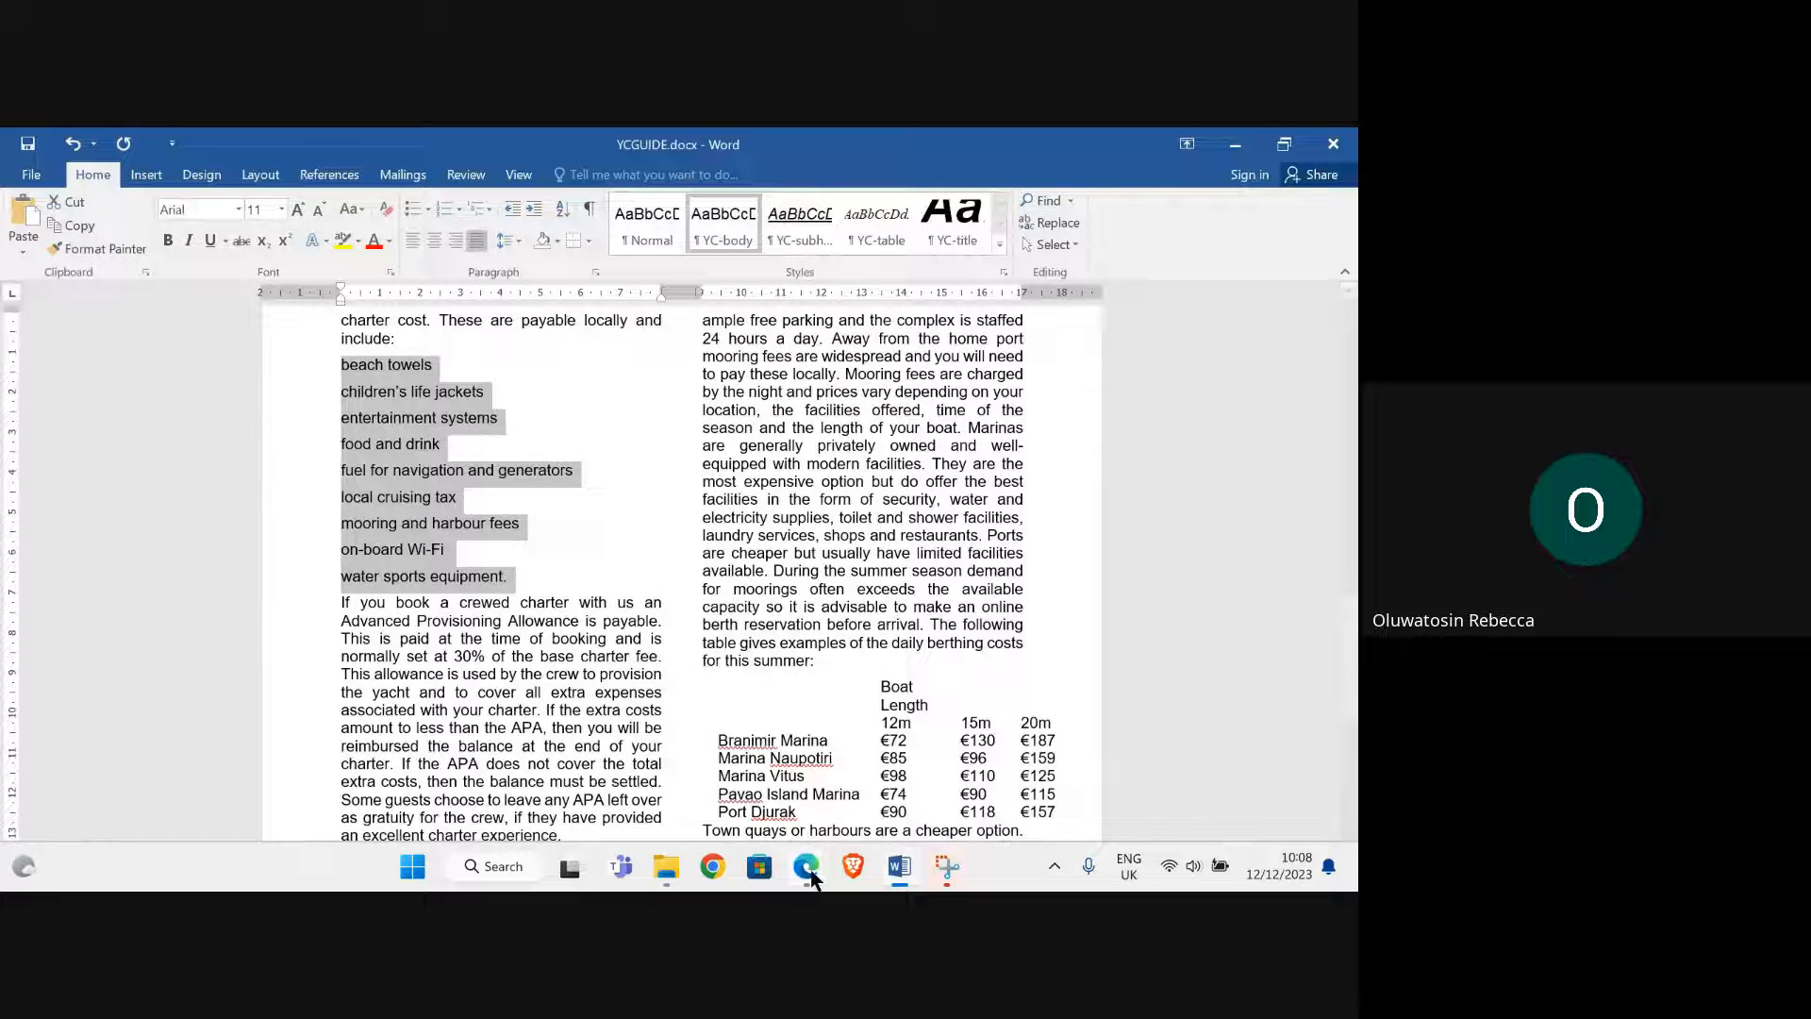
Read question 8 of the exam paper in Edge, return to YCGUIDE in Word, and apply square bullets to the sorted list
left_click(727, 808)
scroll(355, 490, "down", 2)
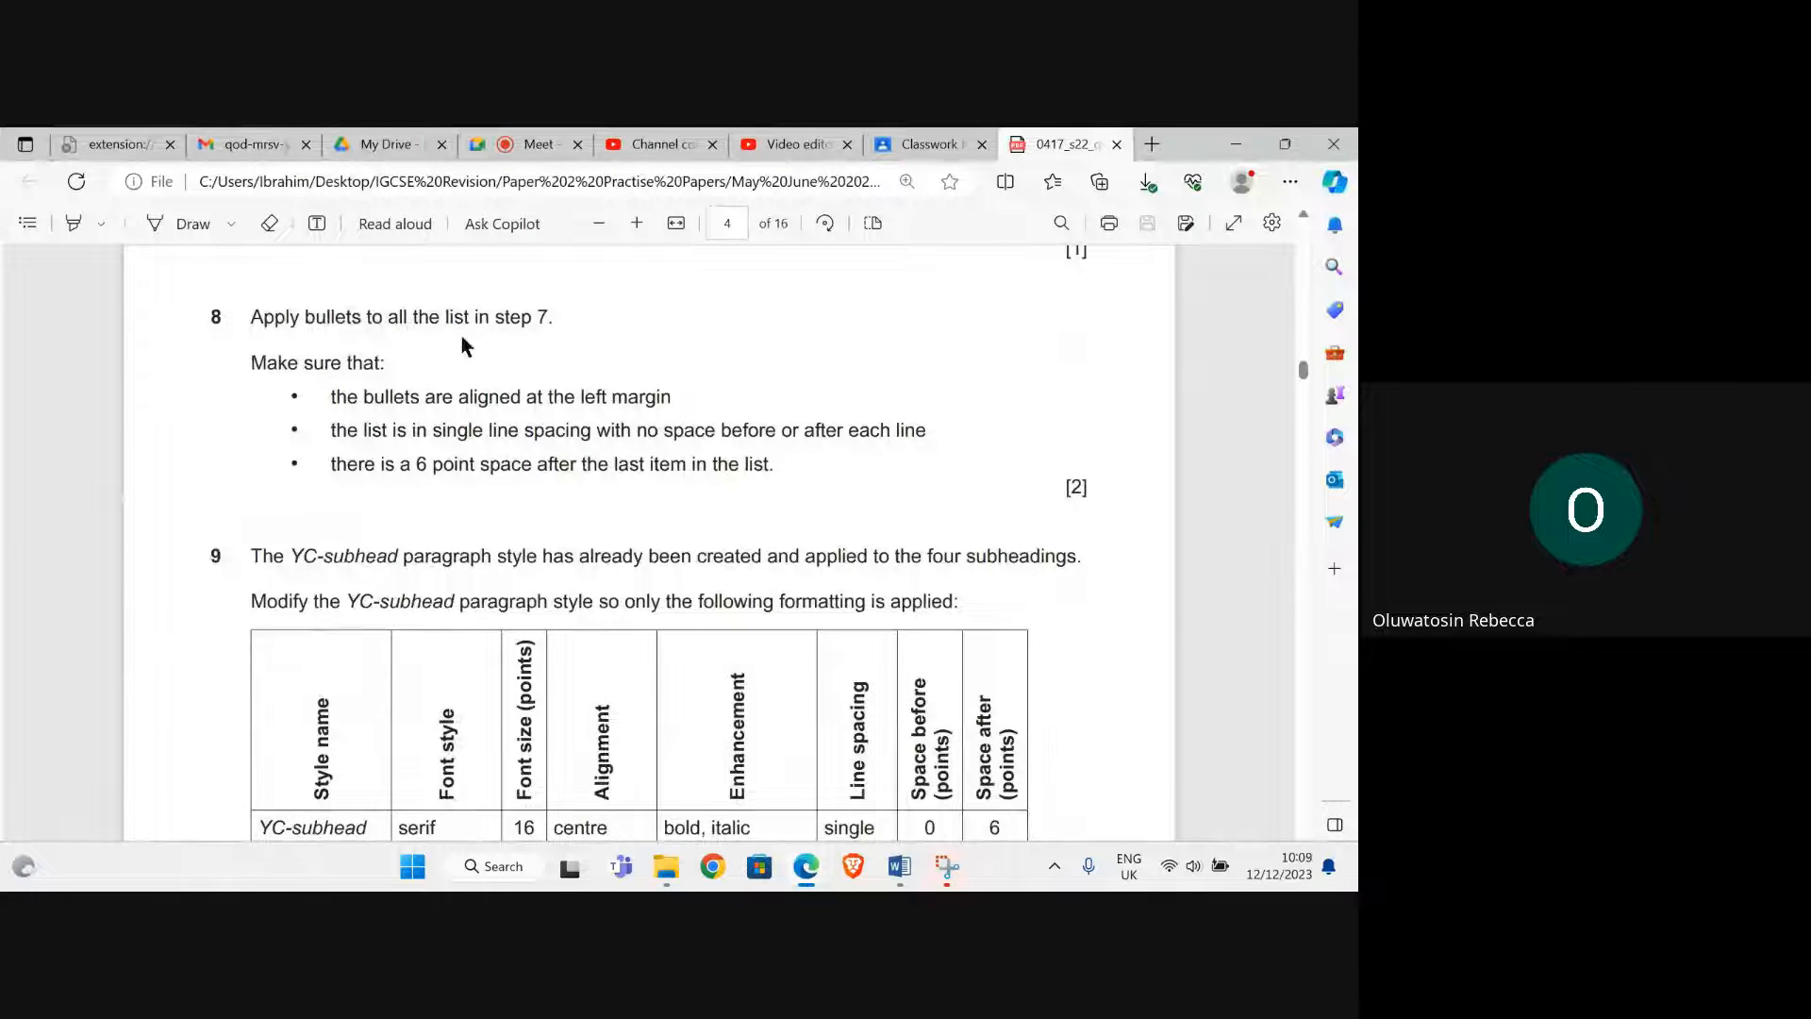
mouse_move(899, 866)
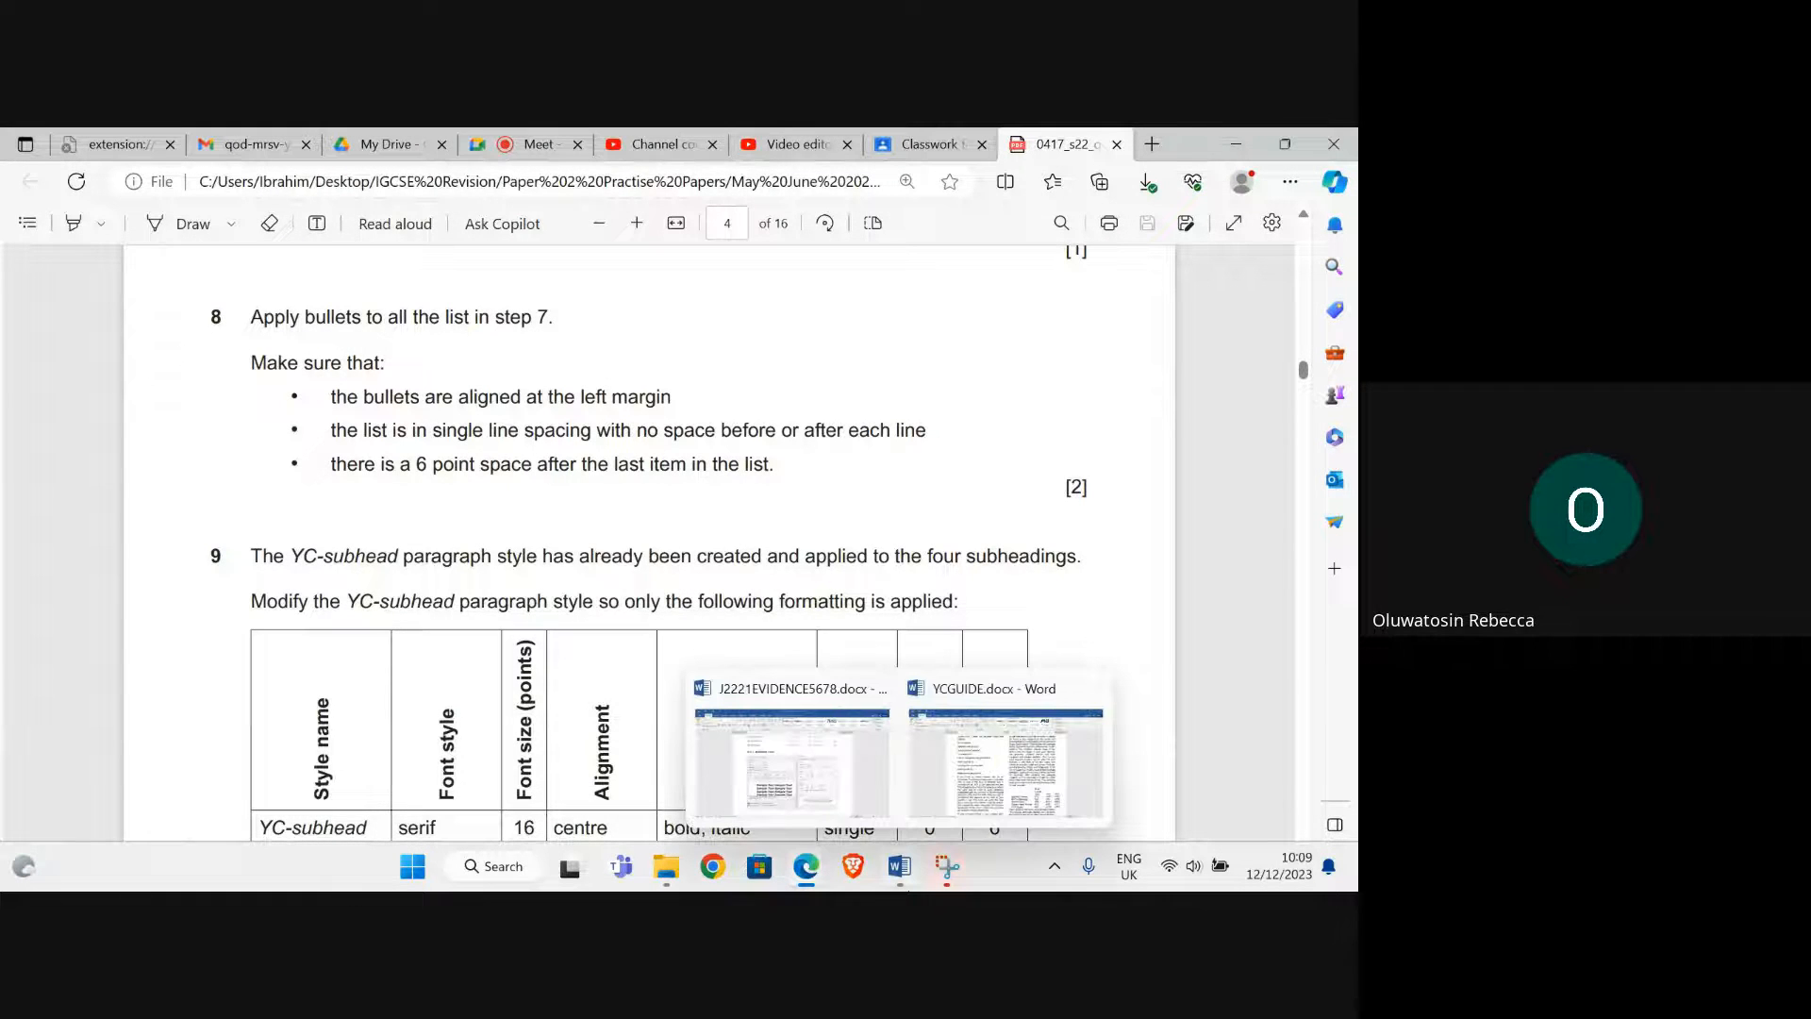
left_click(989, 797)
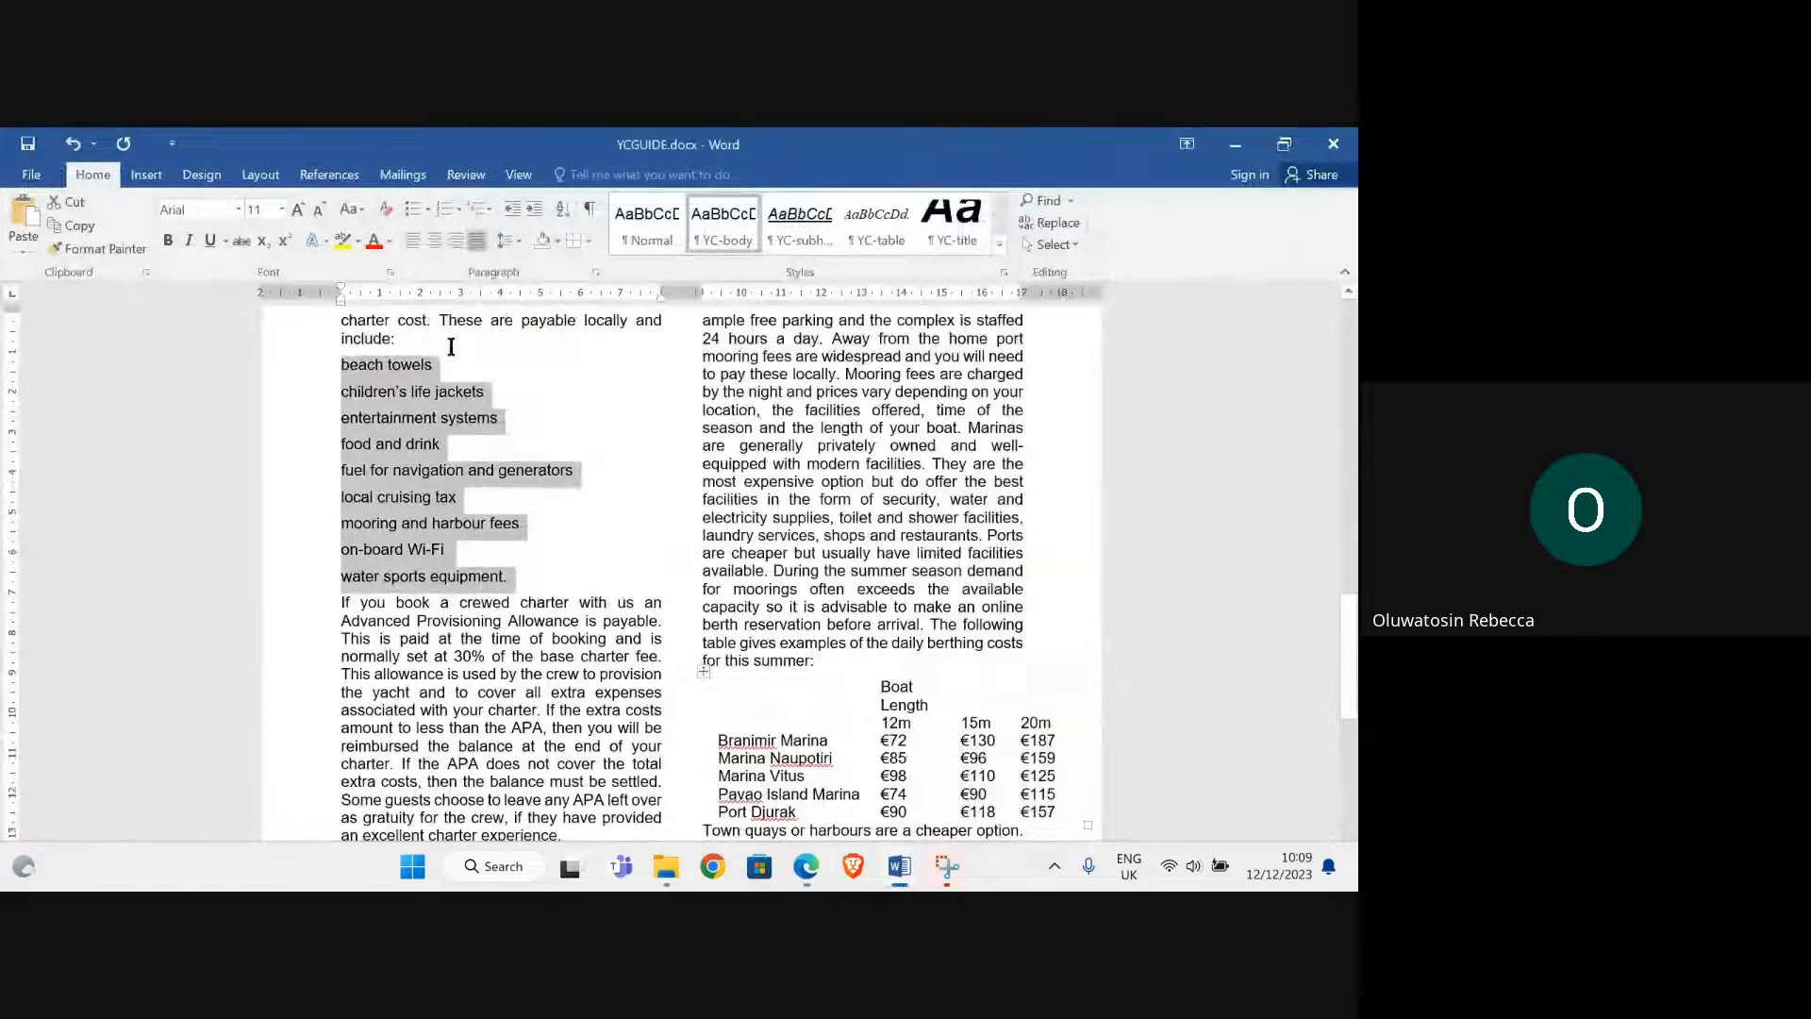
left_click(427, 211)
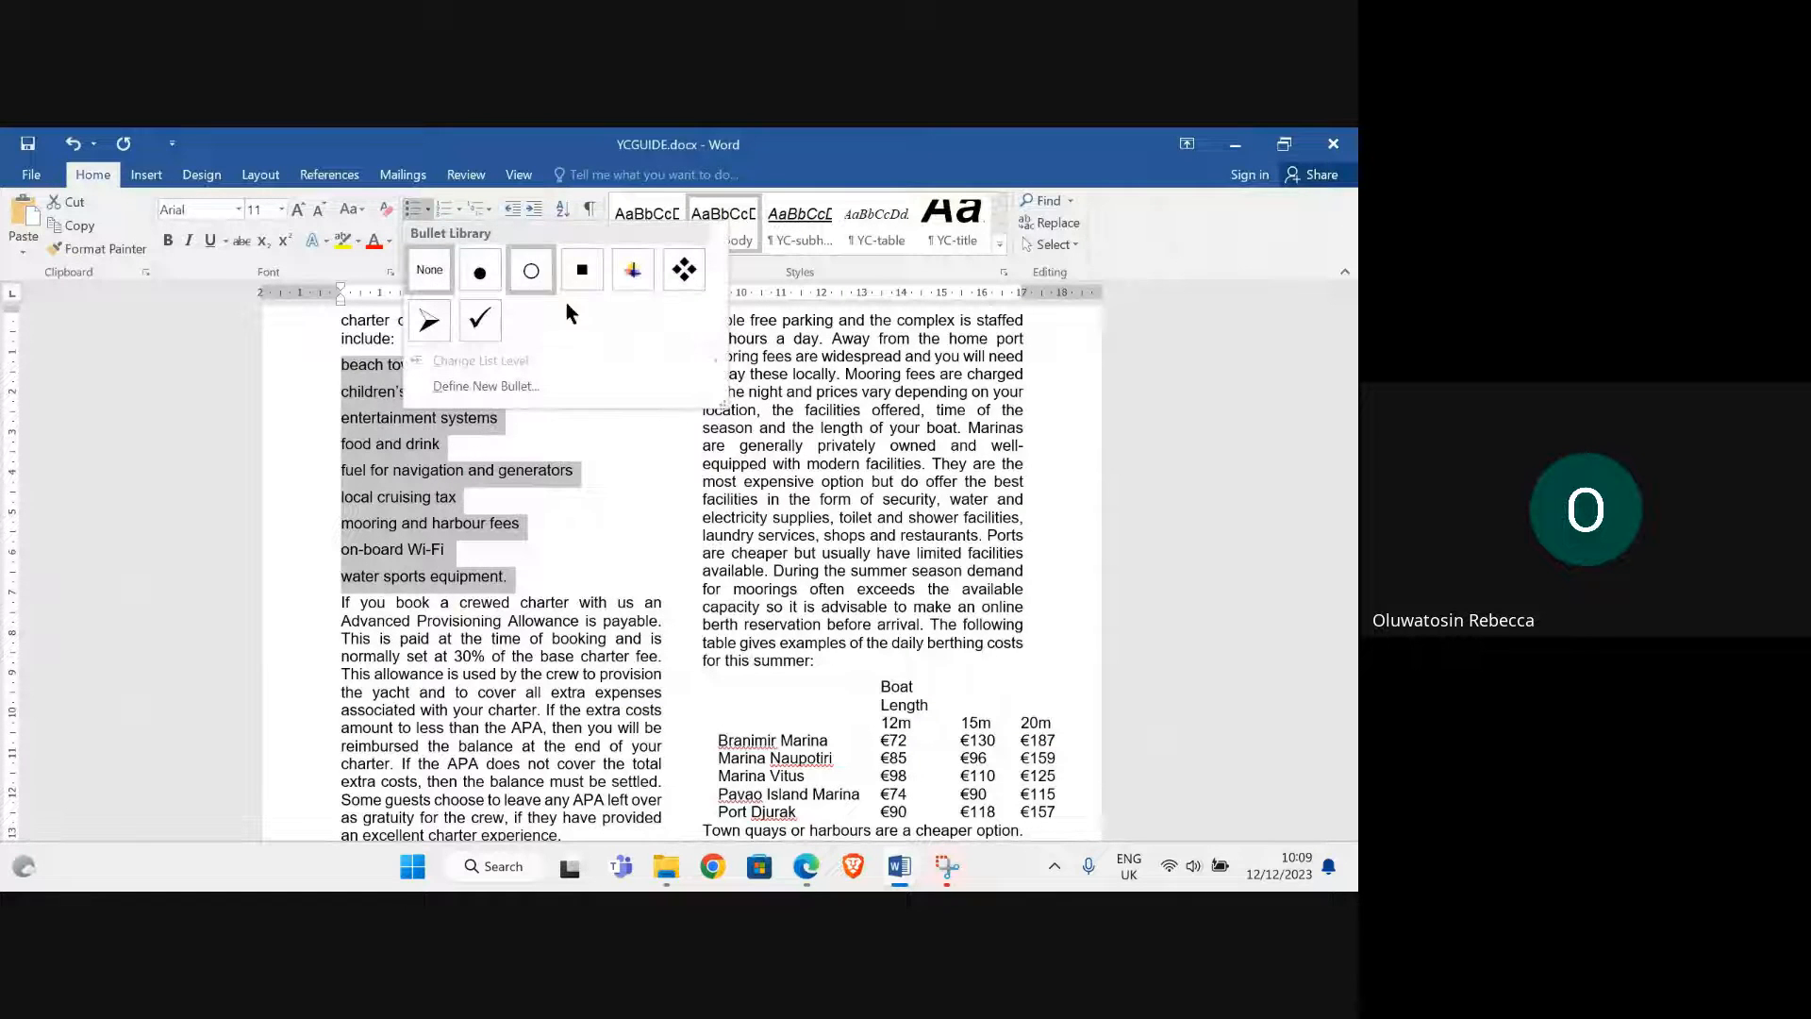
left_click(579, 276)
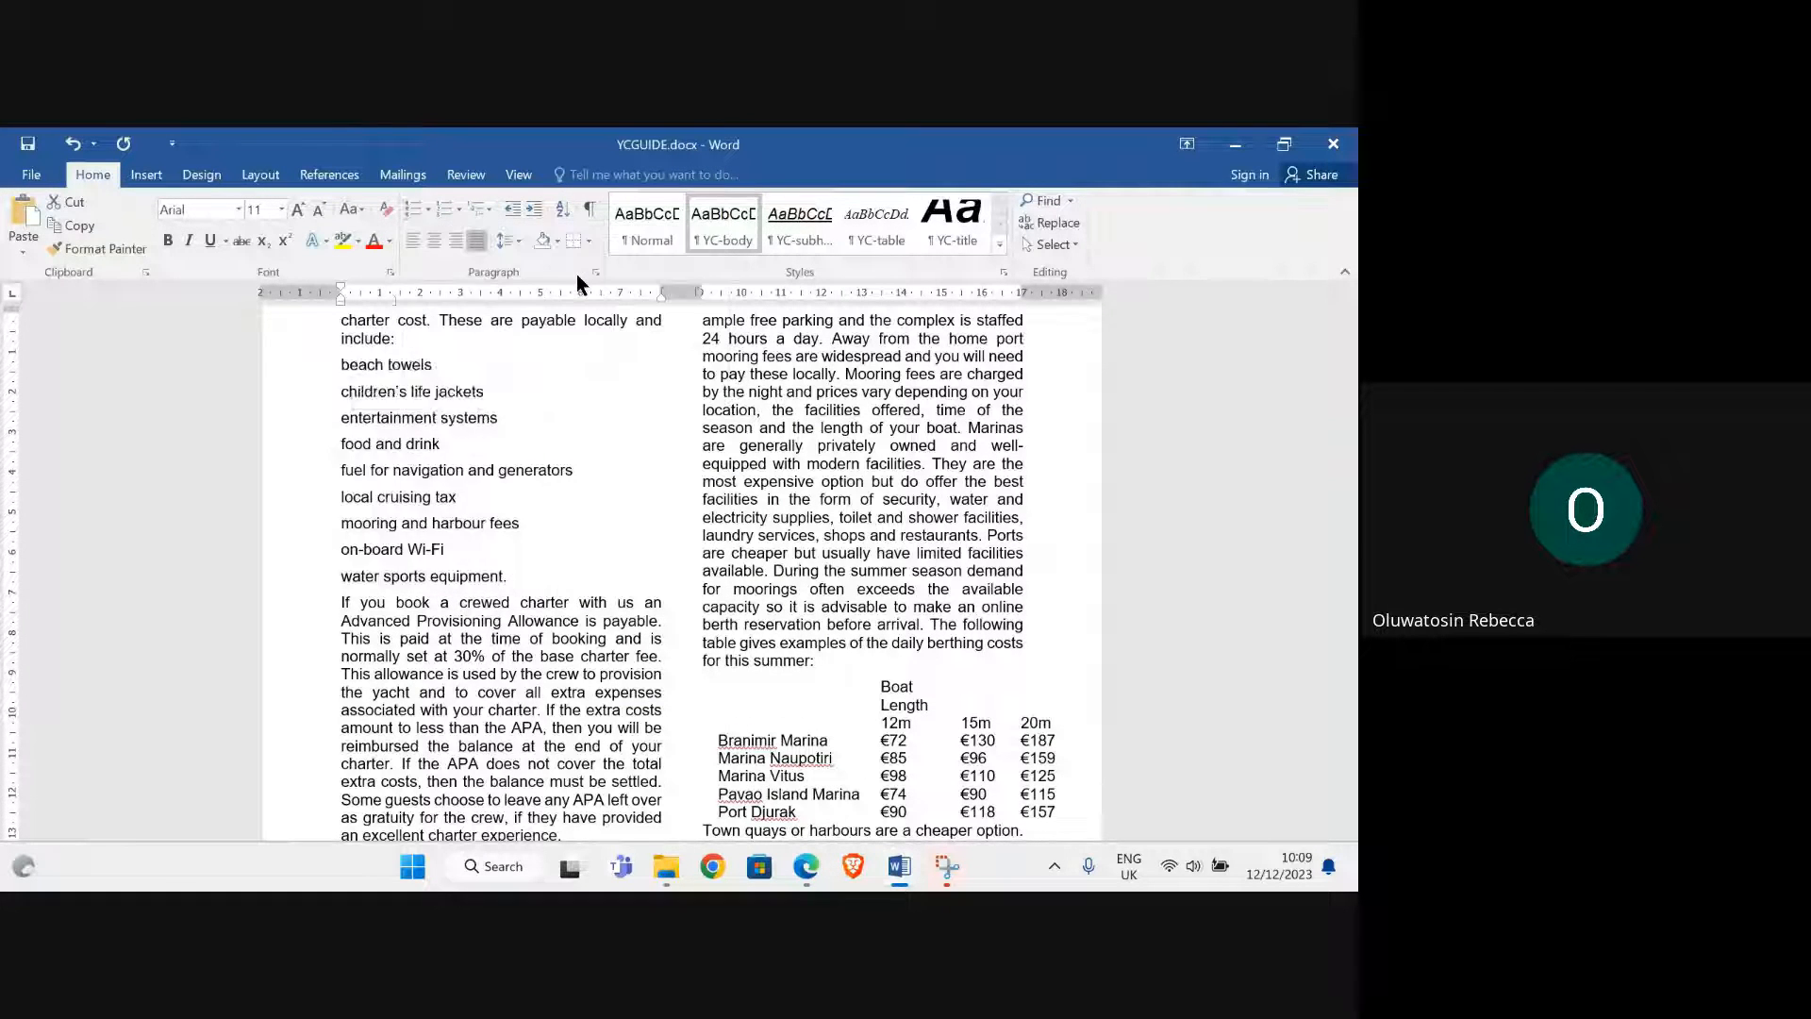
Recheck question 8's list spacing rules in Edge, return to Word, and set the spacing after to 0 pt for the whole bulleted list
mouse_move(813, 870)
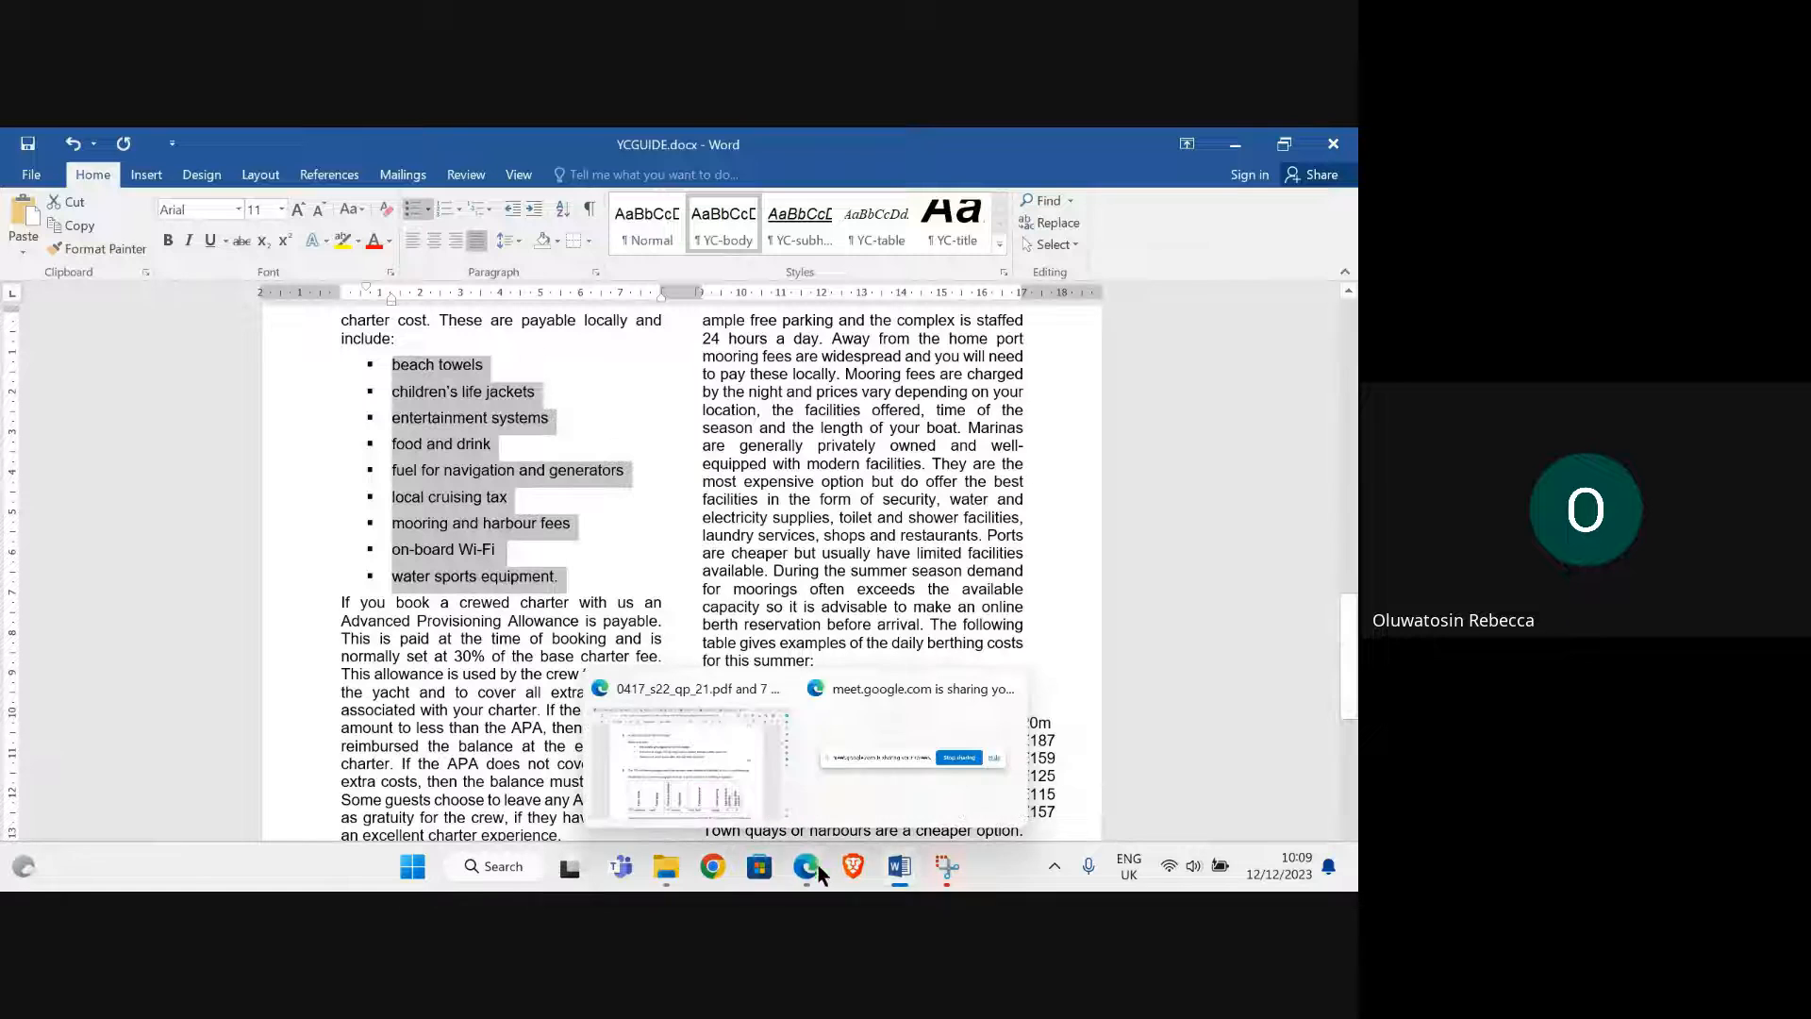
left_click(675, 757)
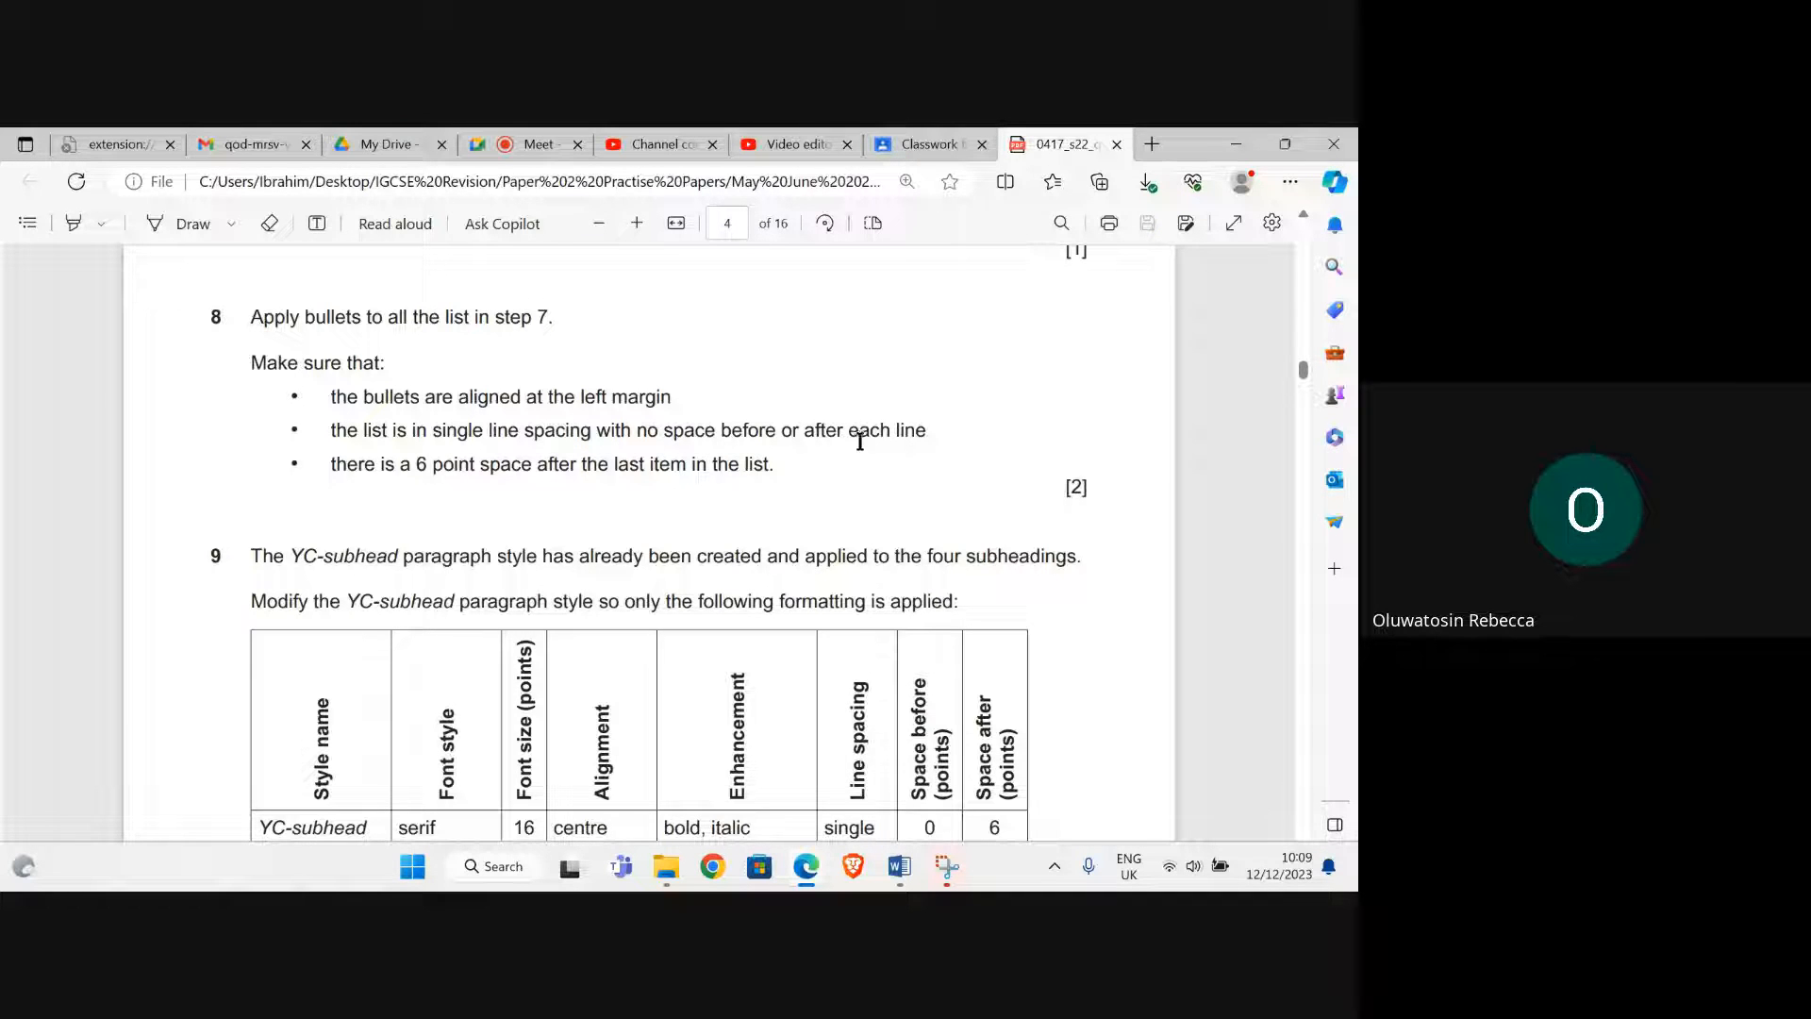
mouse_move(901, 880)
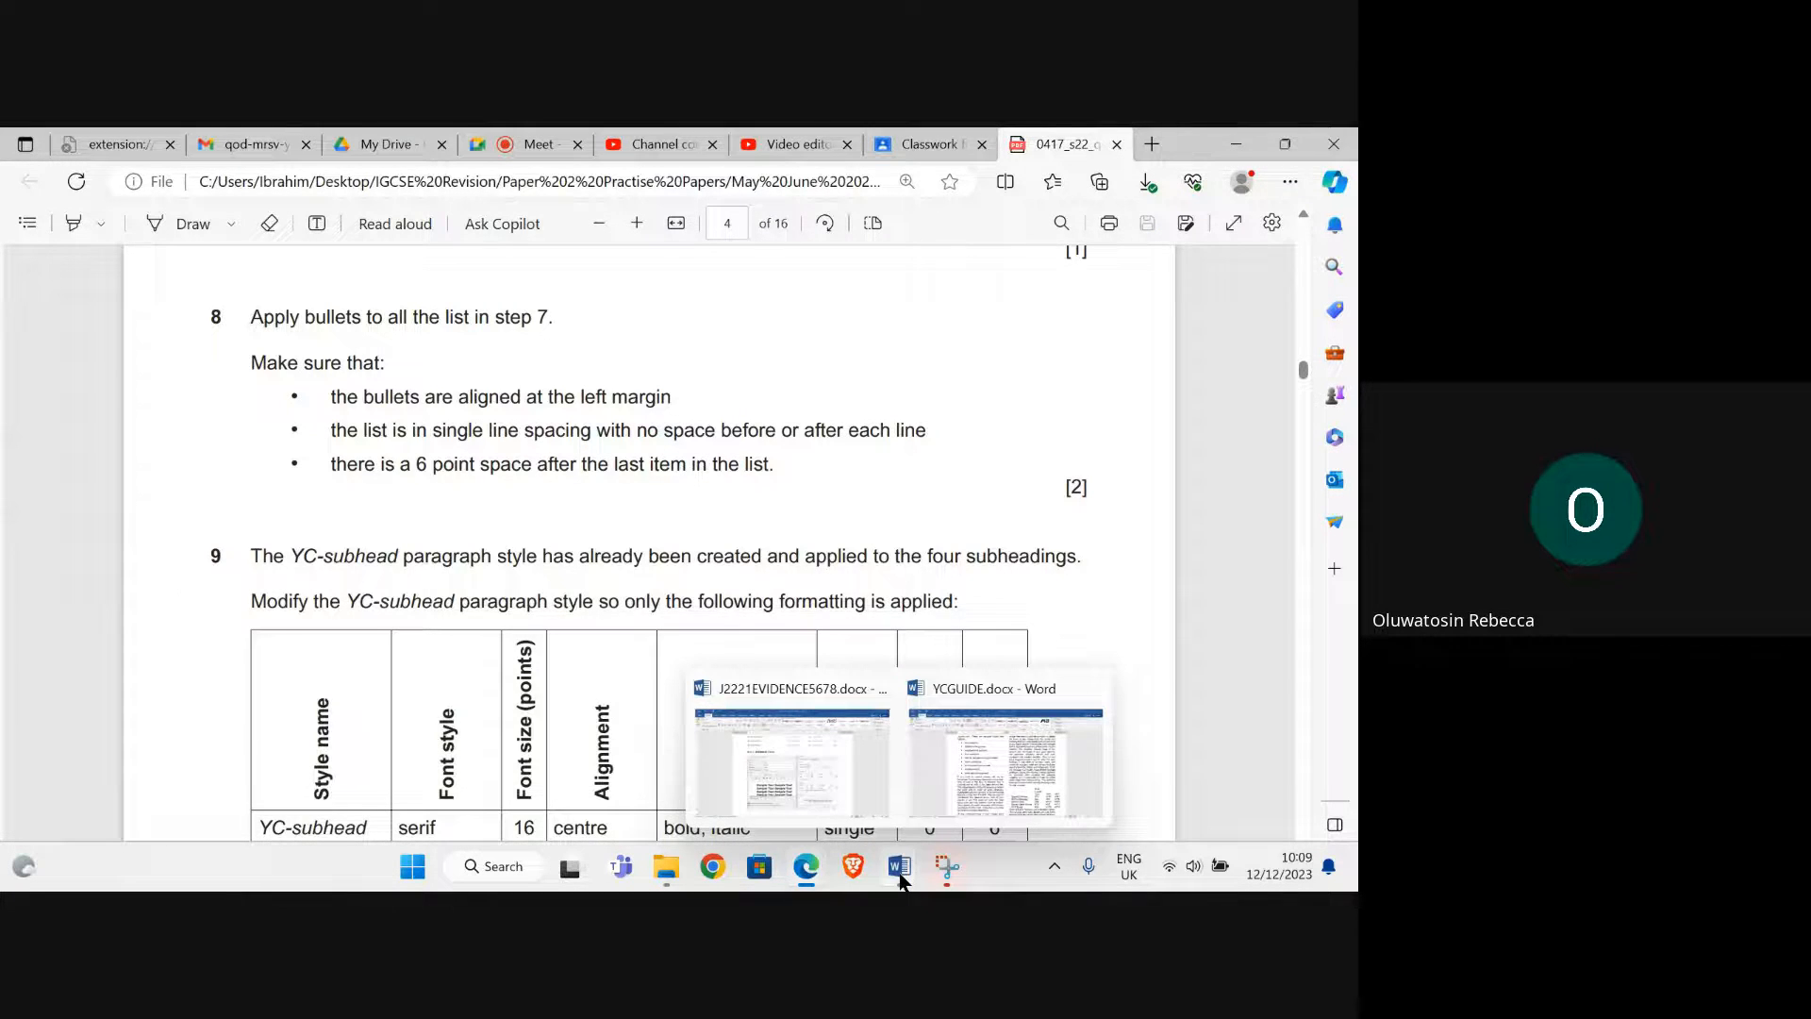
left_click(986, 801)
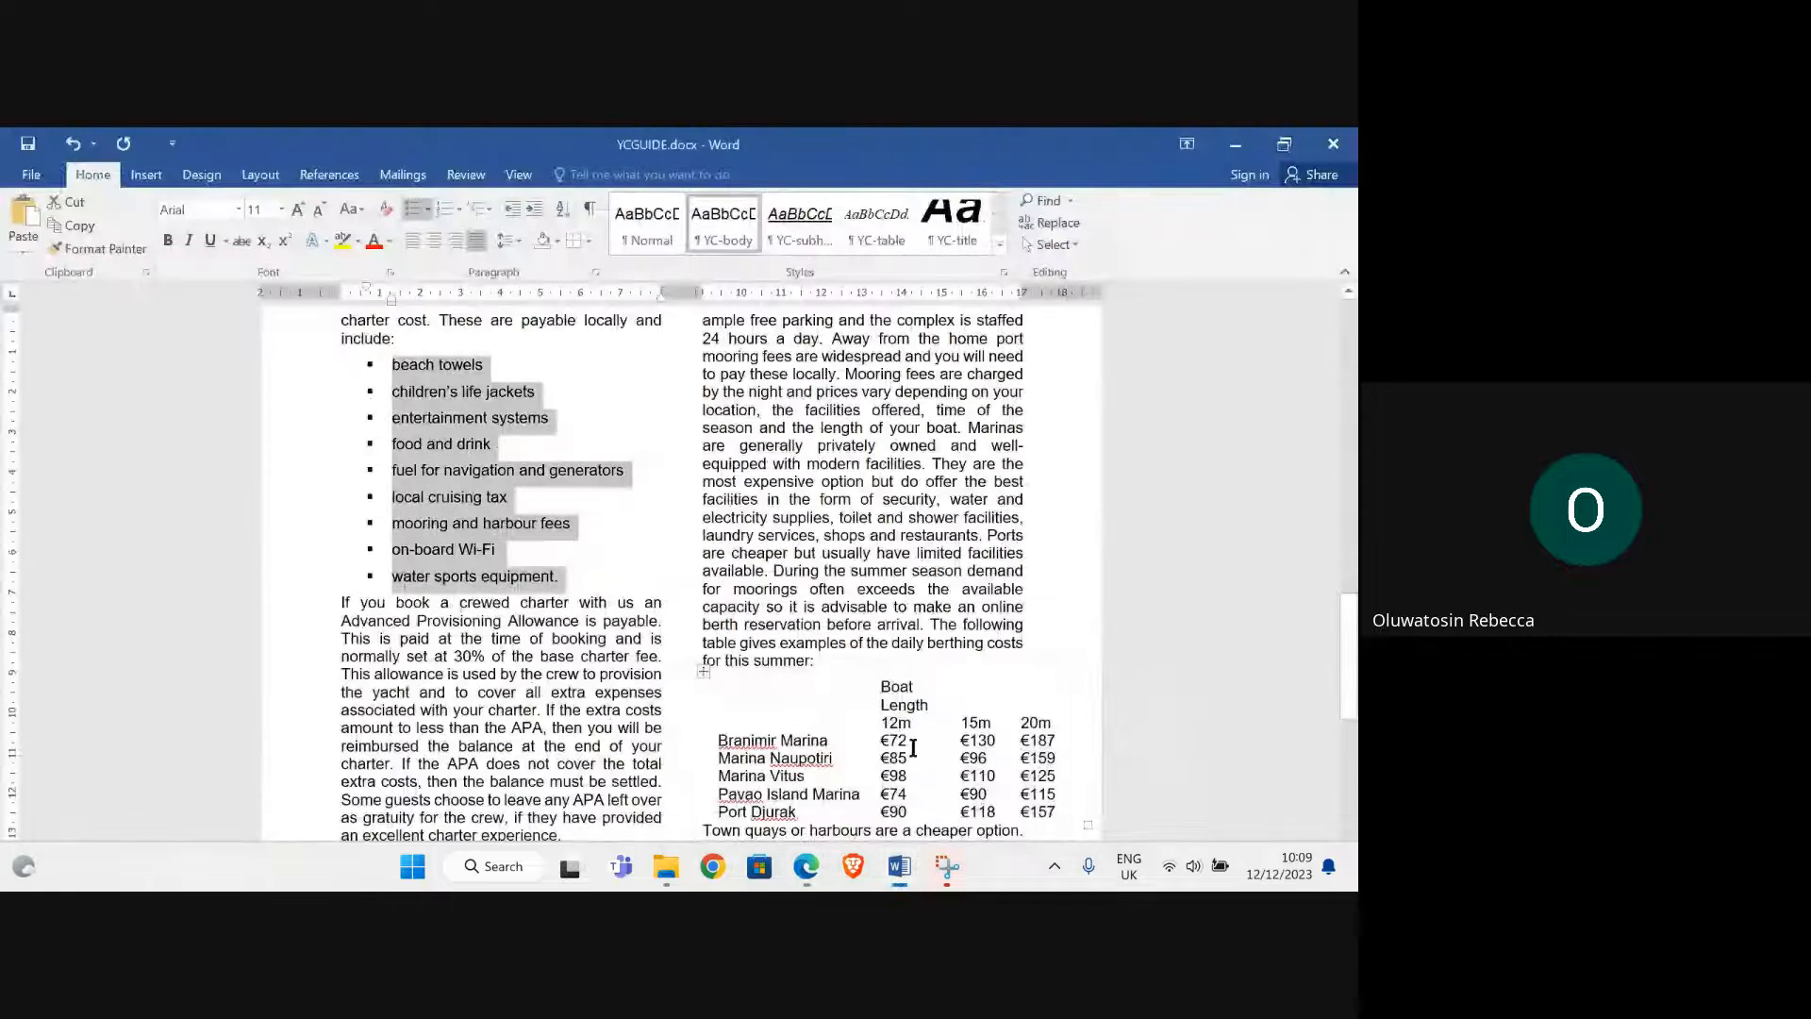
right_click(460, 437)
left_click(532, 658)
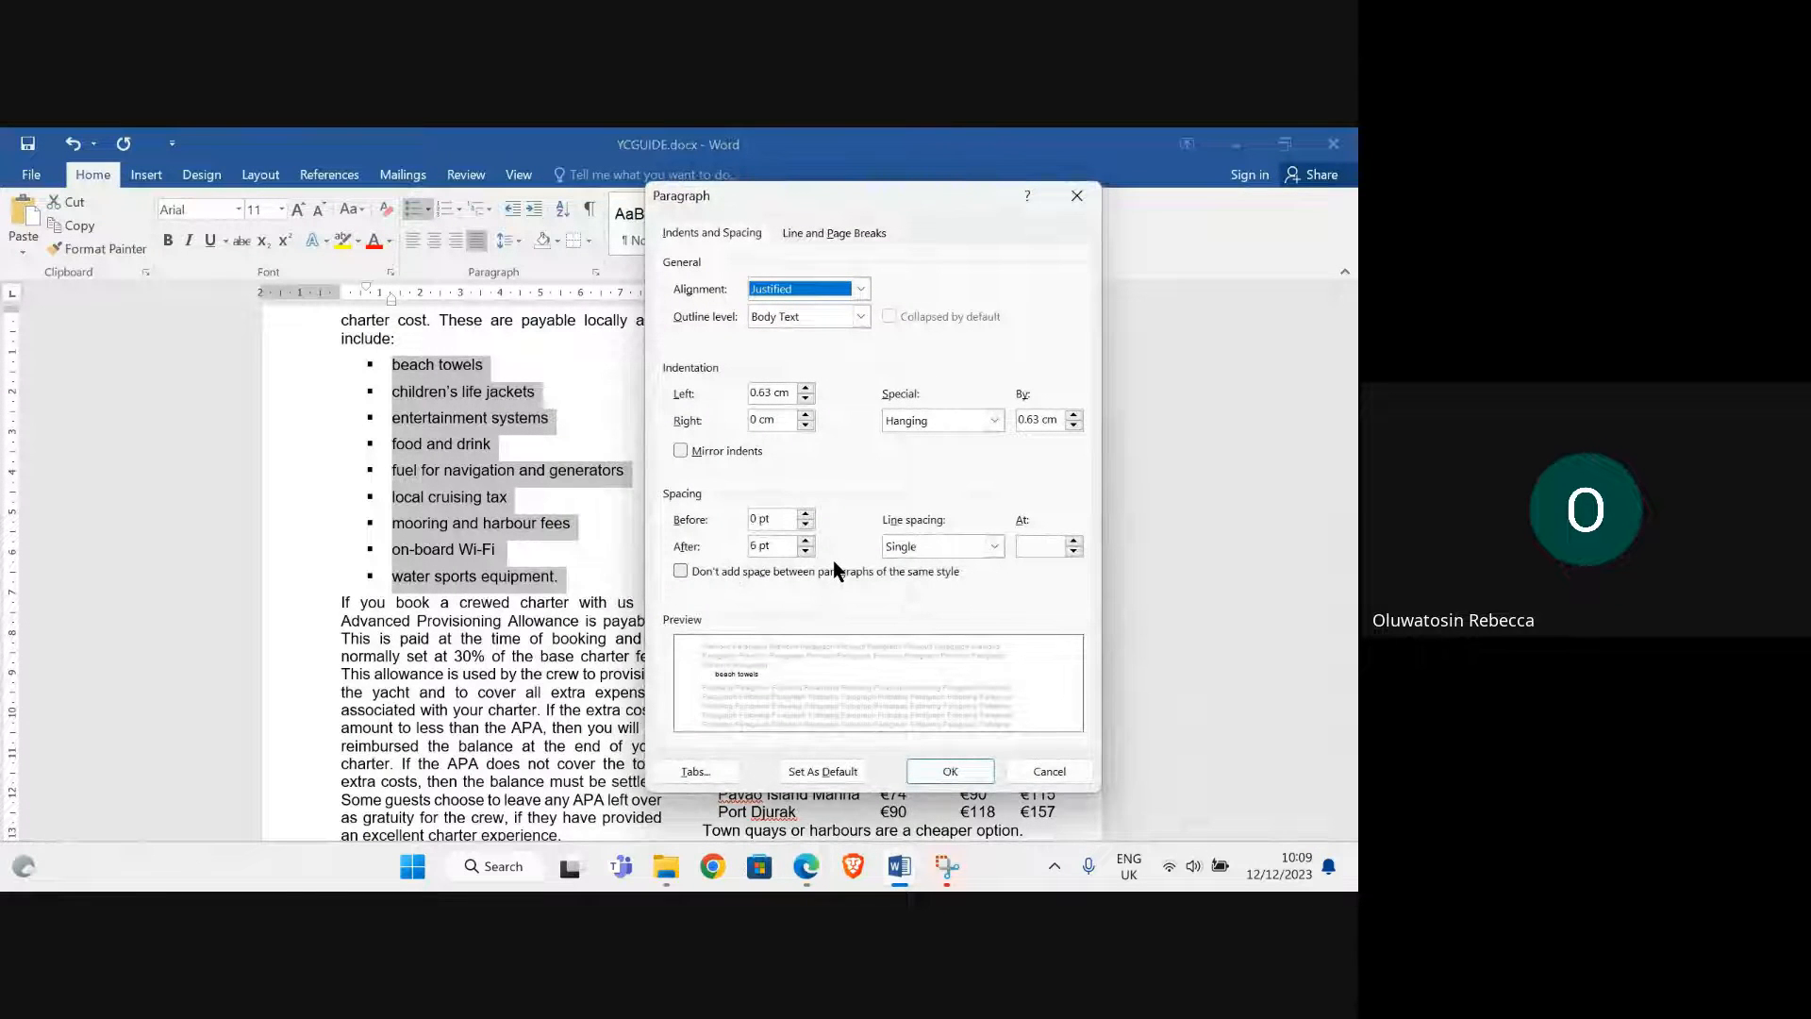
double_click(753, 547)
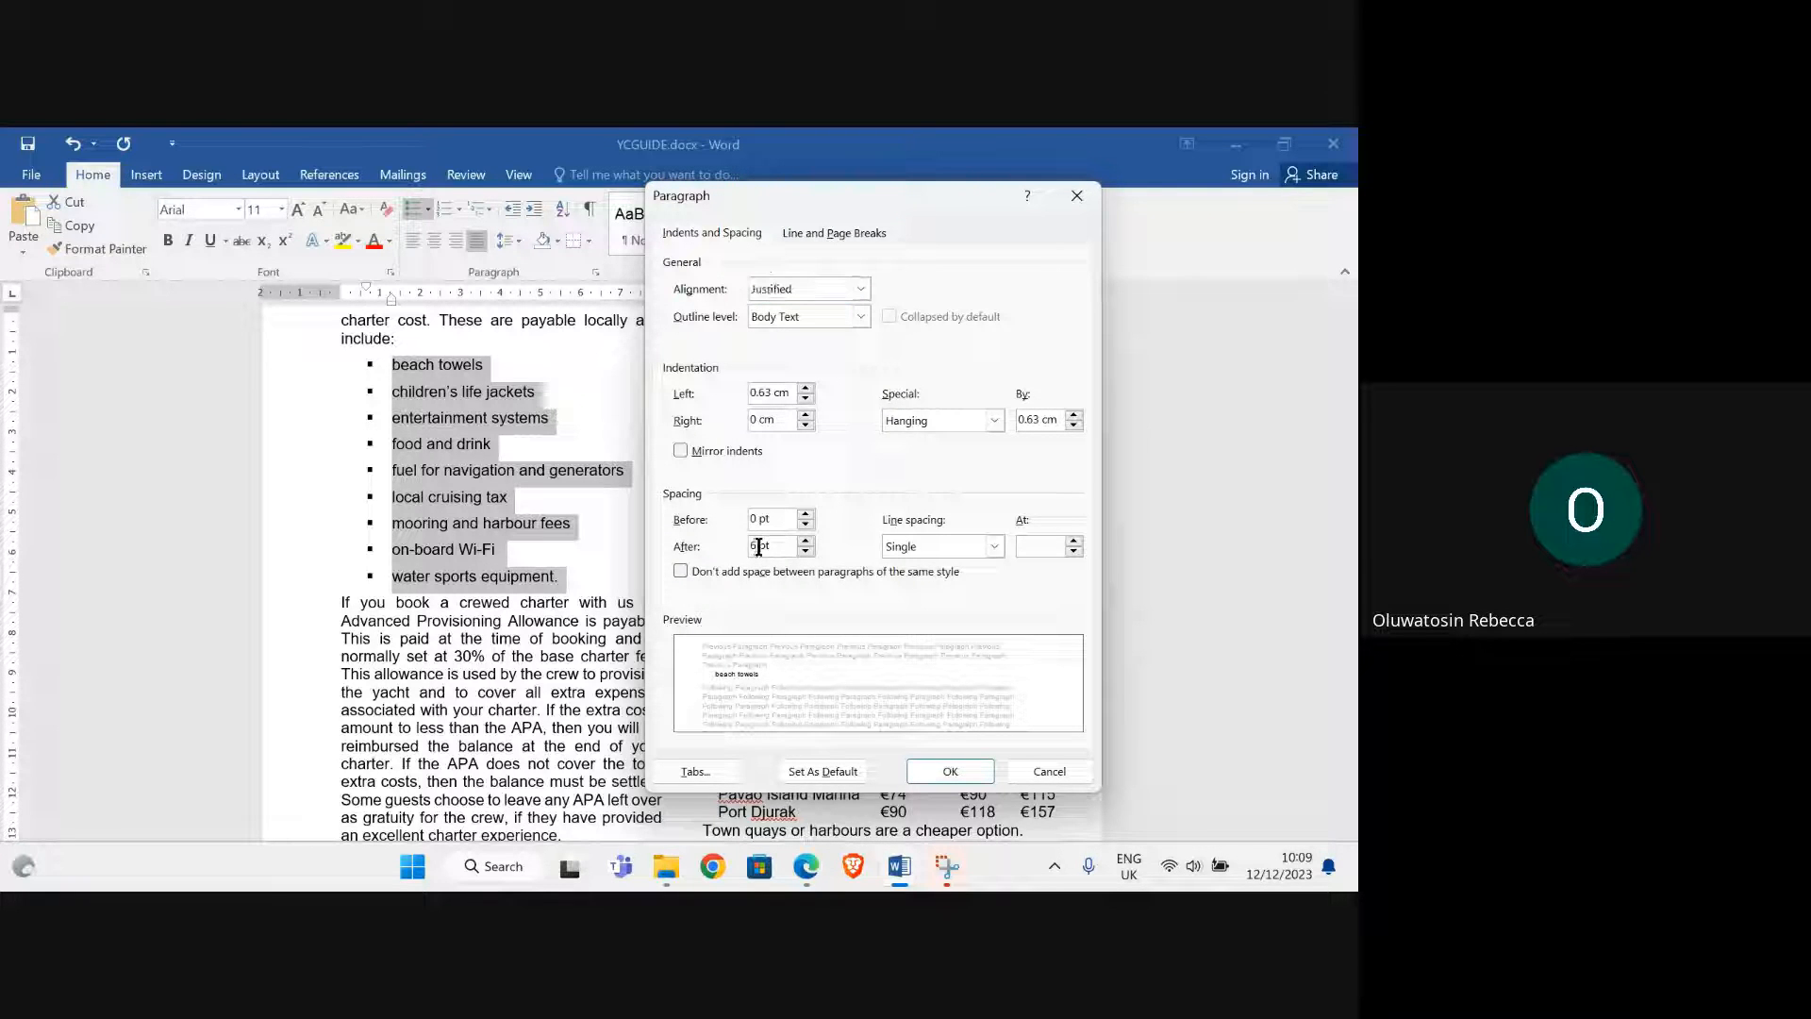
type("6")
key("BackSpace")
type("0")
left_click(967, 783)
Recheck question 8 in Edge, return to Word, and set the spacing after the last list item, "water sports equipment.", to 6 pt
mouse_move(817, 874)
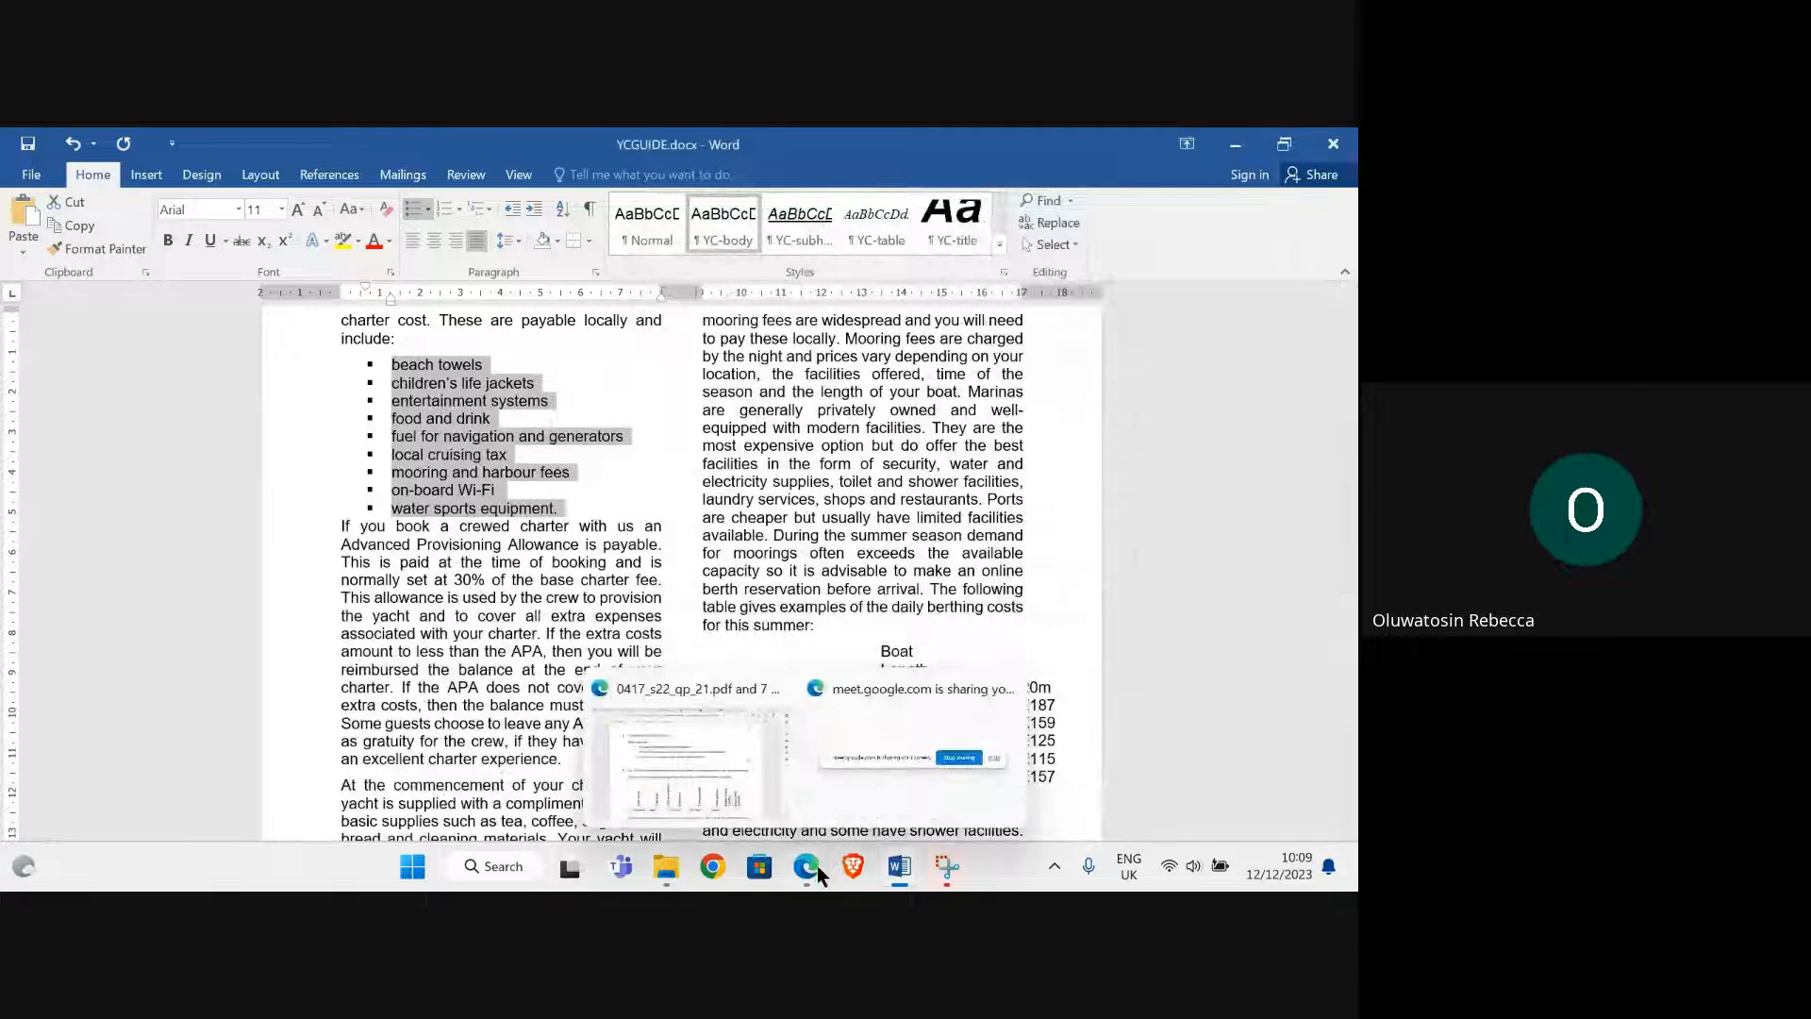
left_click(717, 795)
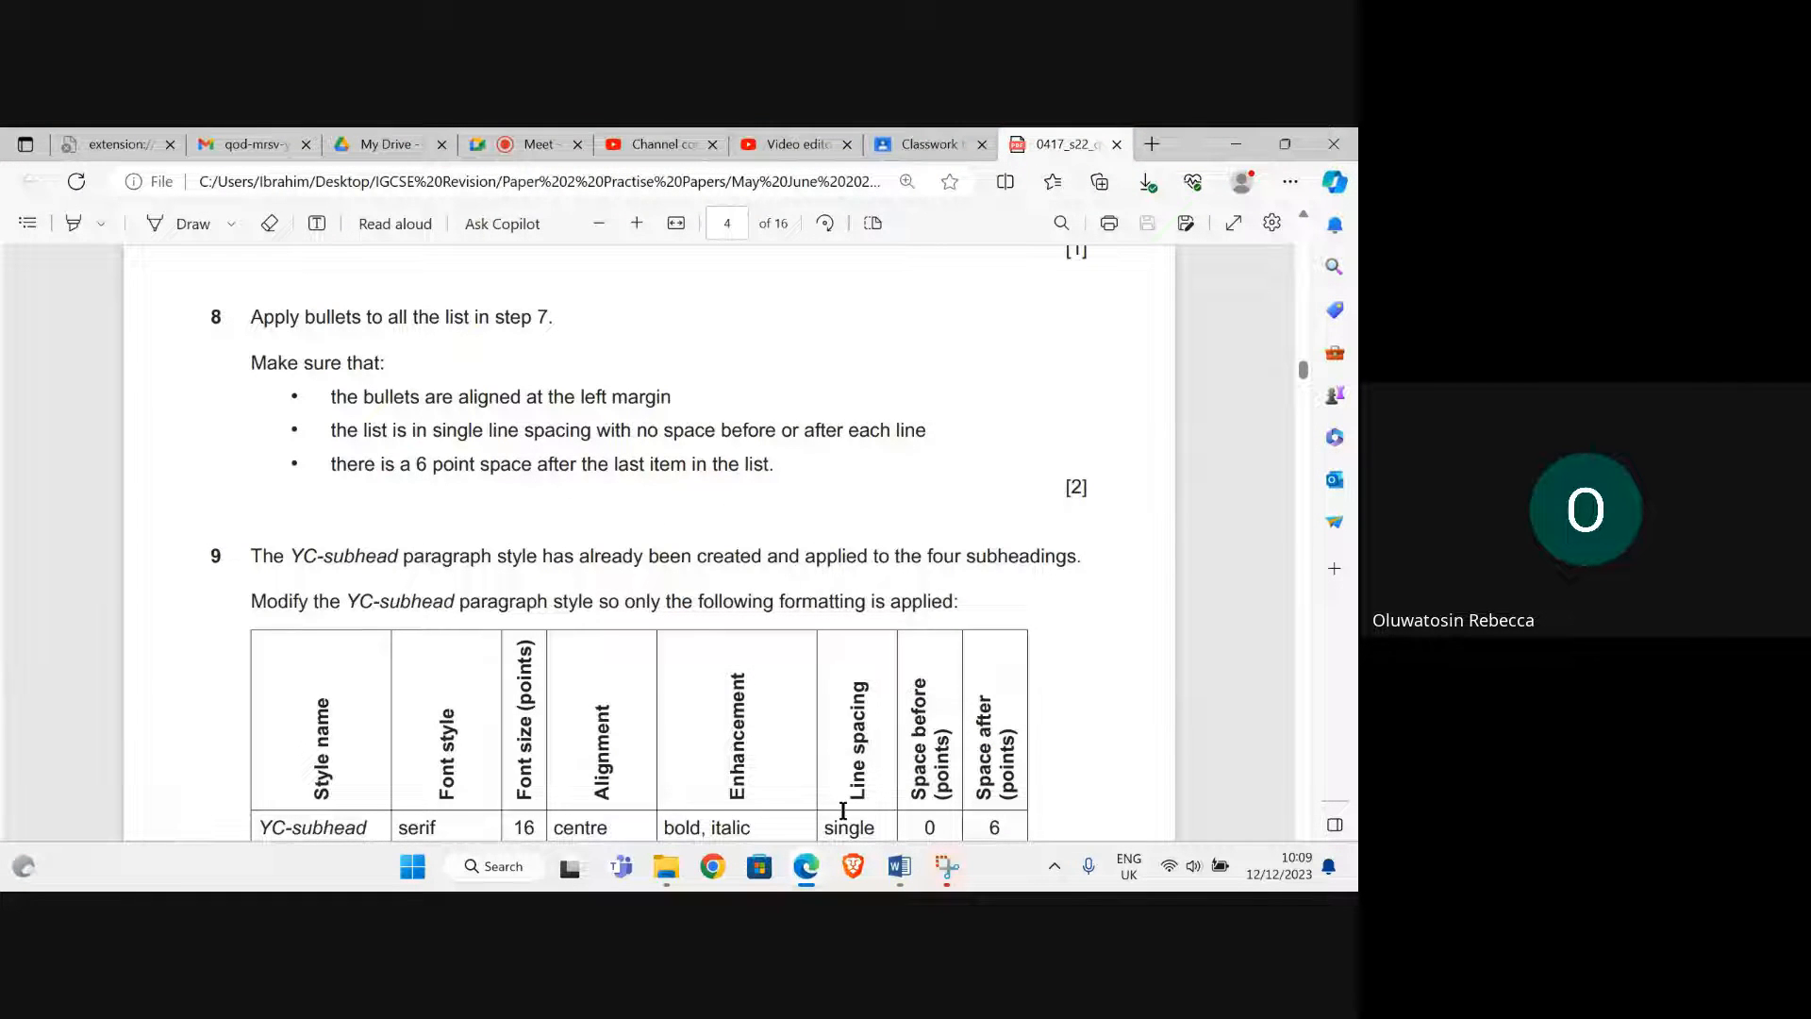
mouse_move(898, 882)
left_click(1042, 802)
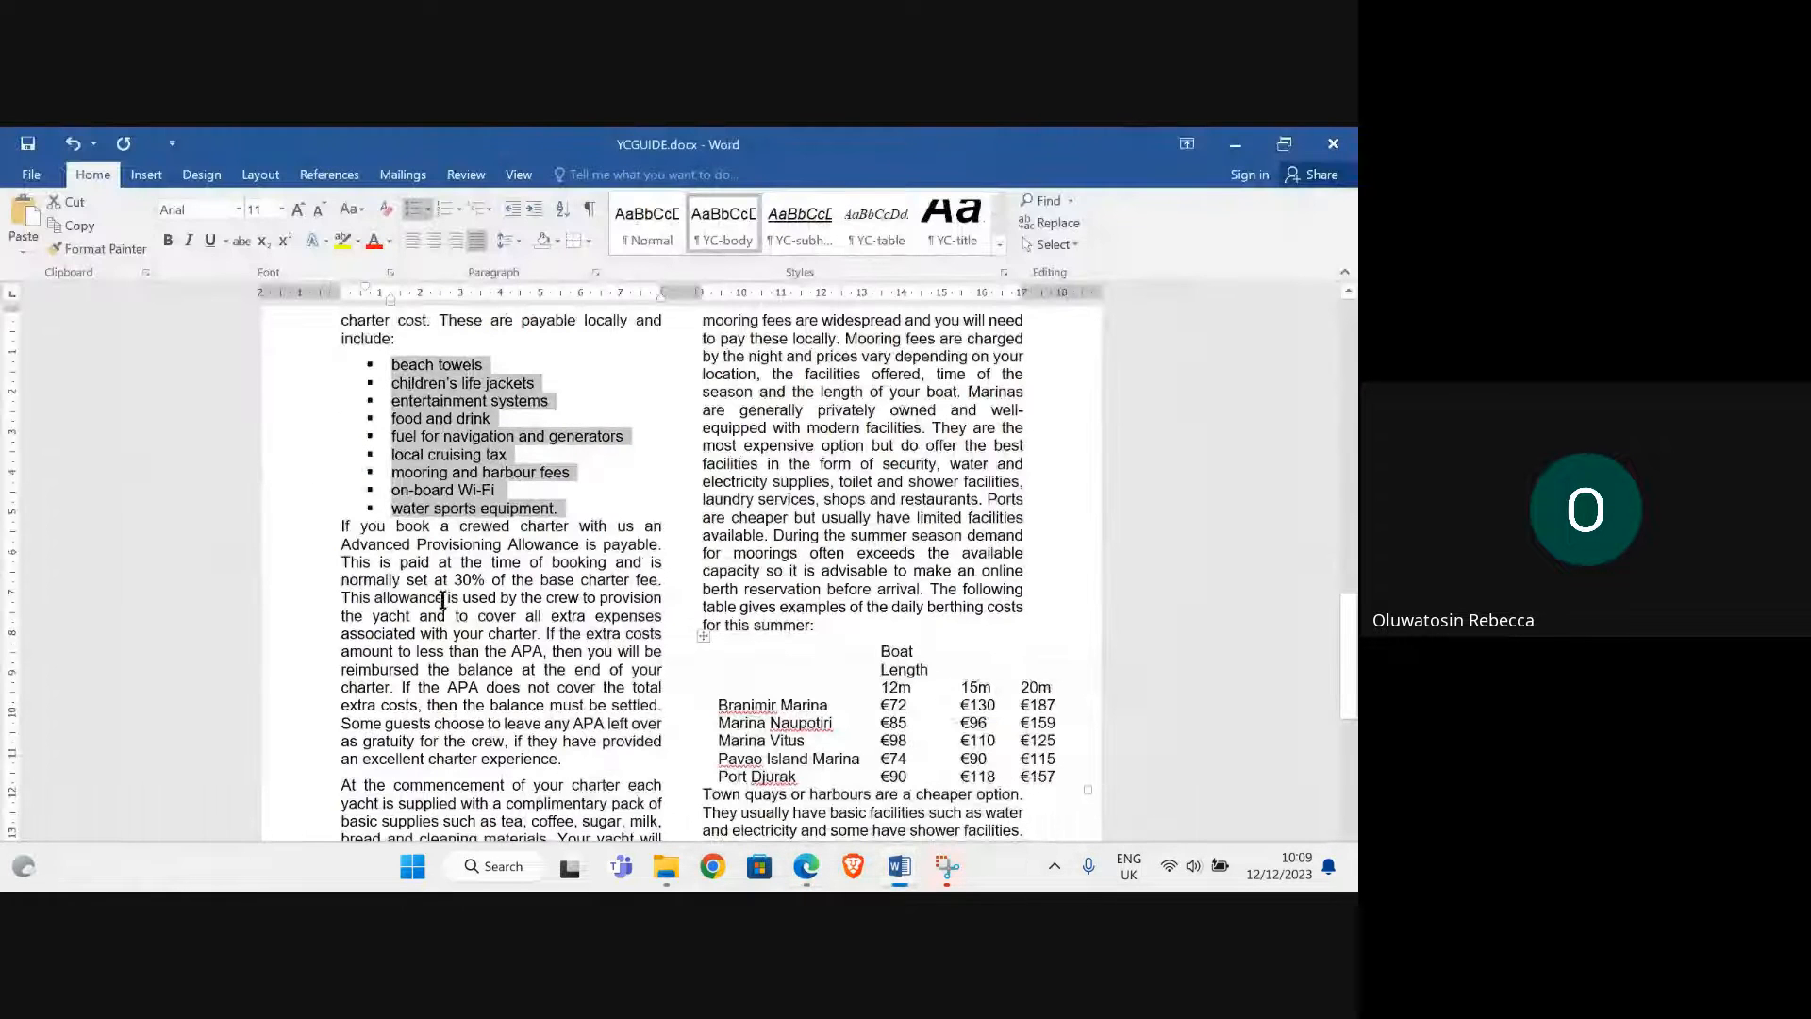
left_click(403, 562)
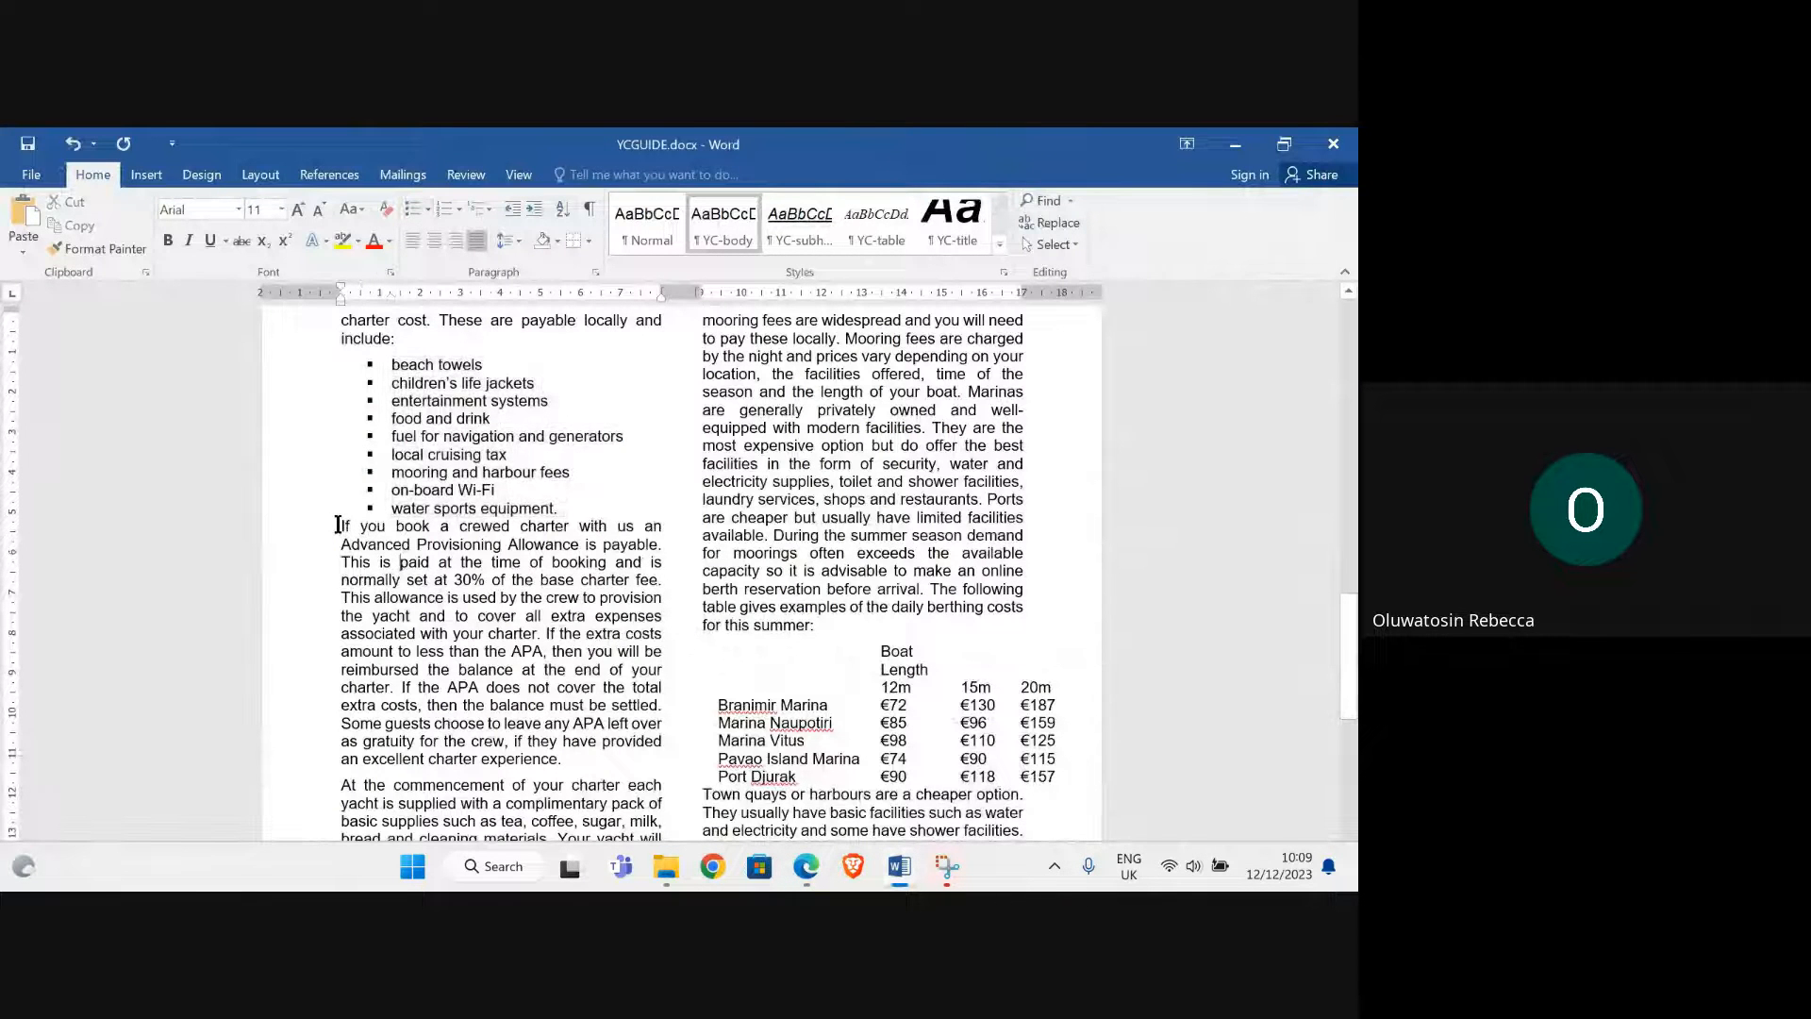
left_click(569, 511)
right_click(566, 507)
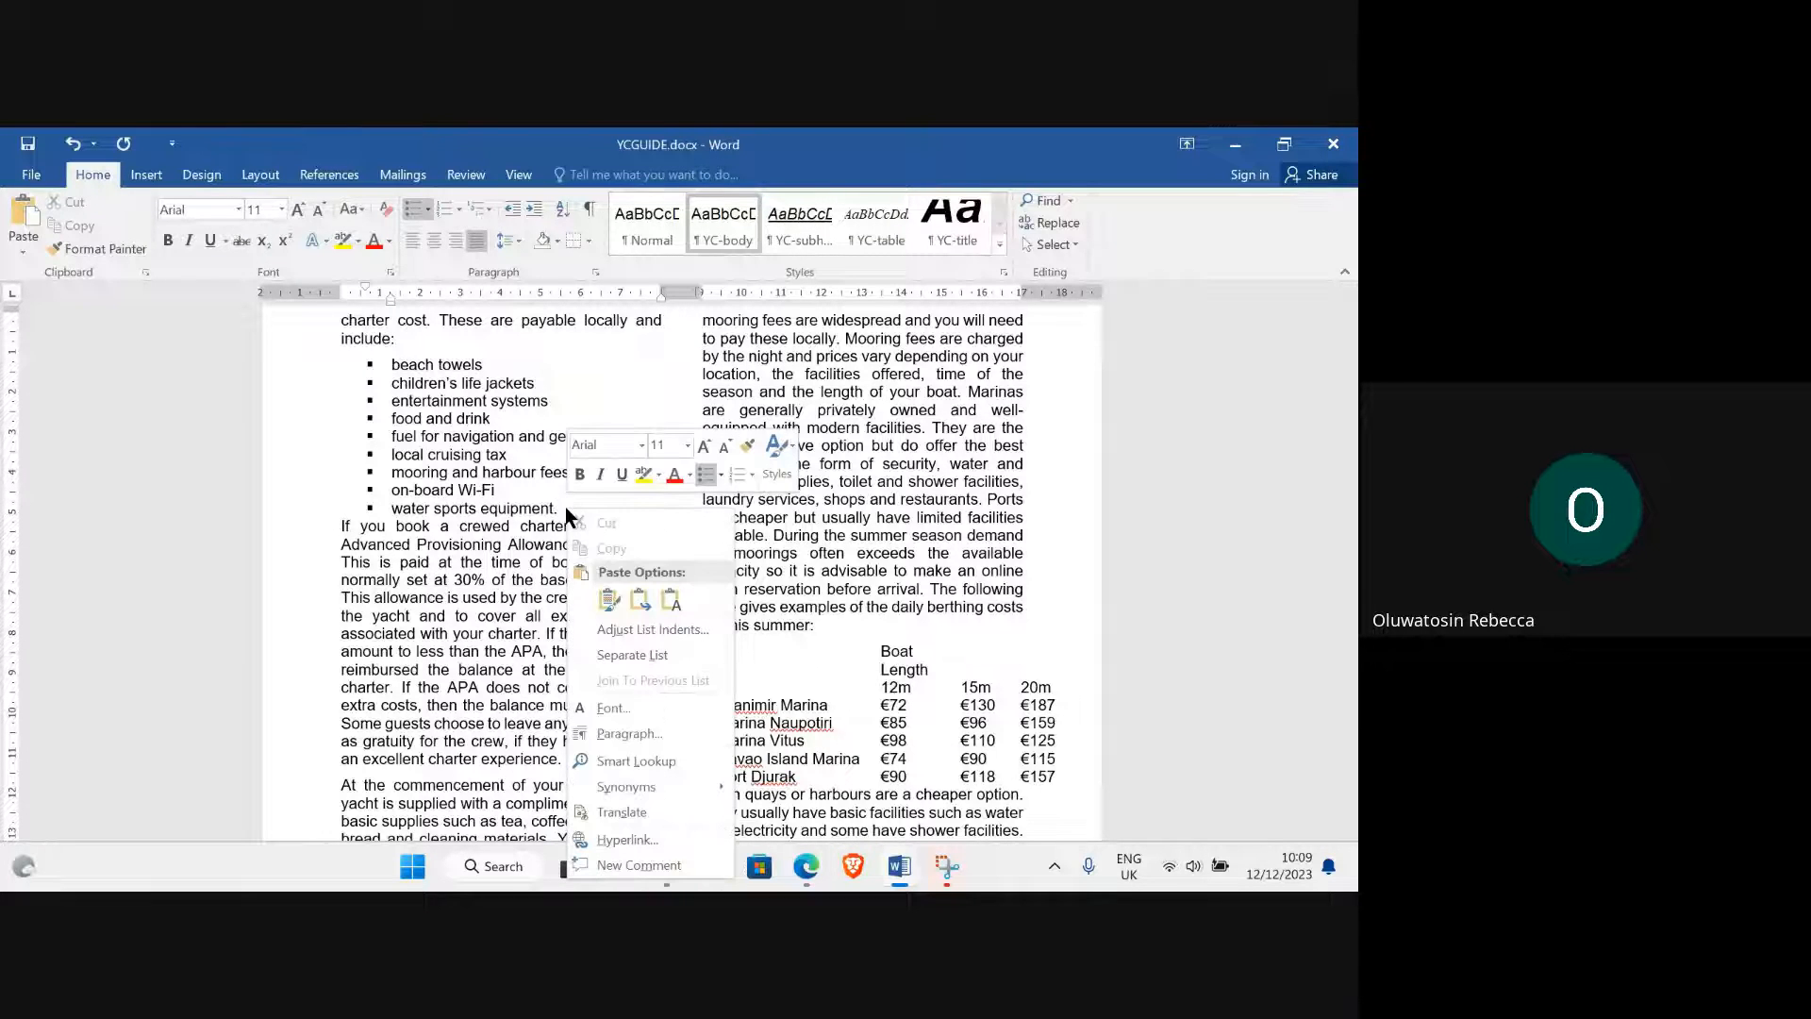
left_click(628, 738)
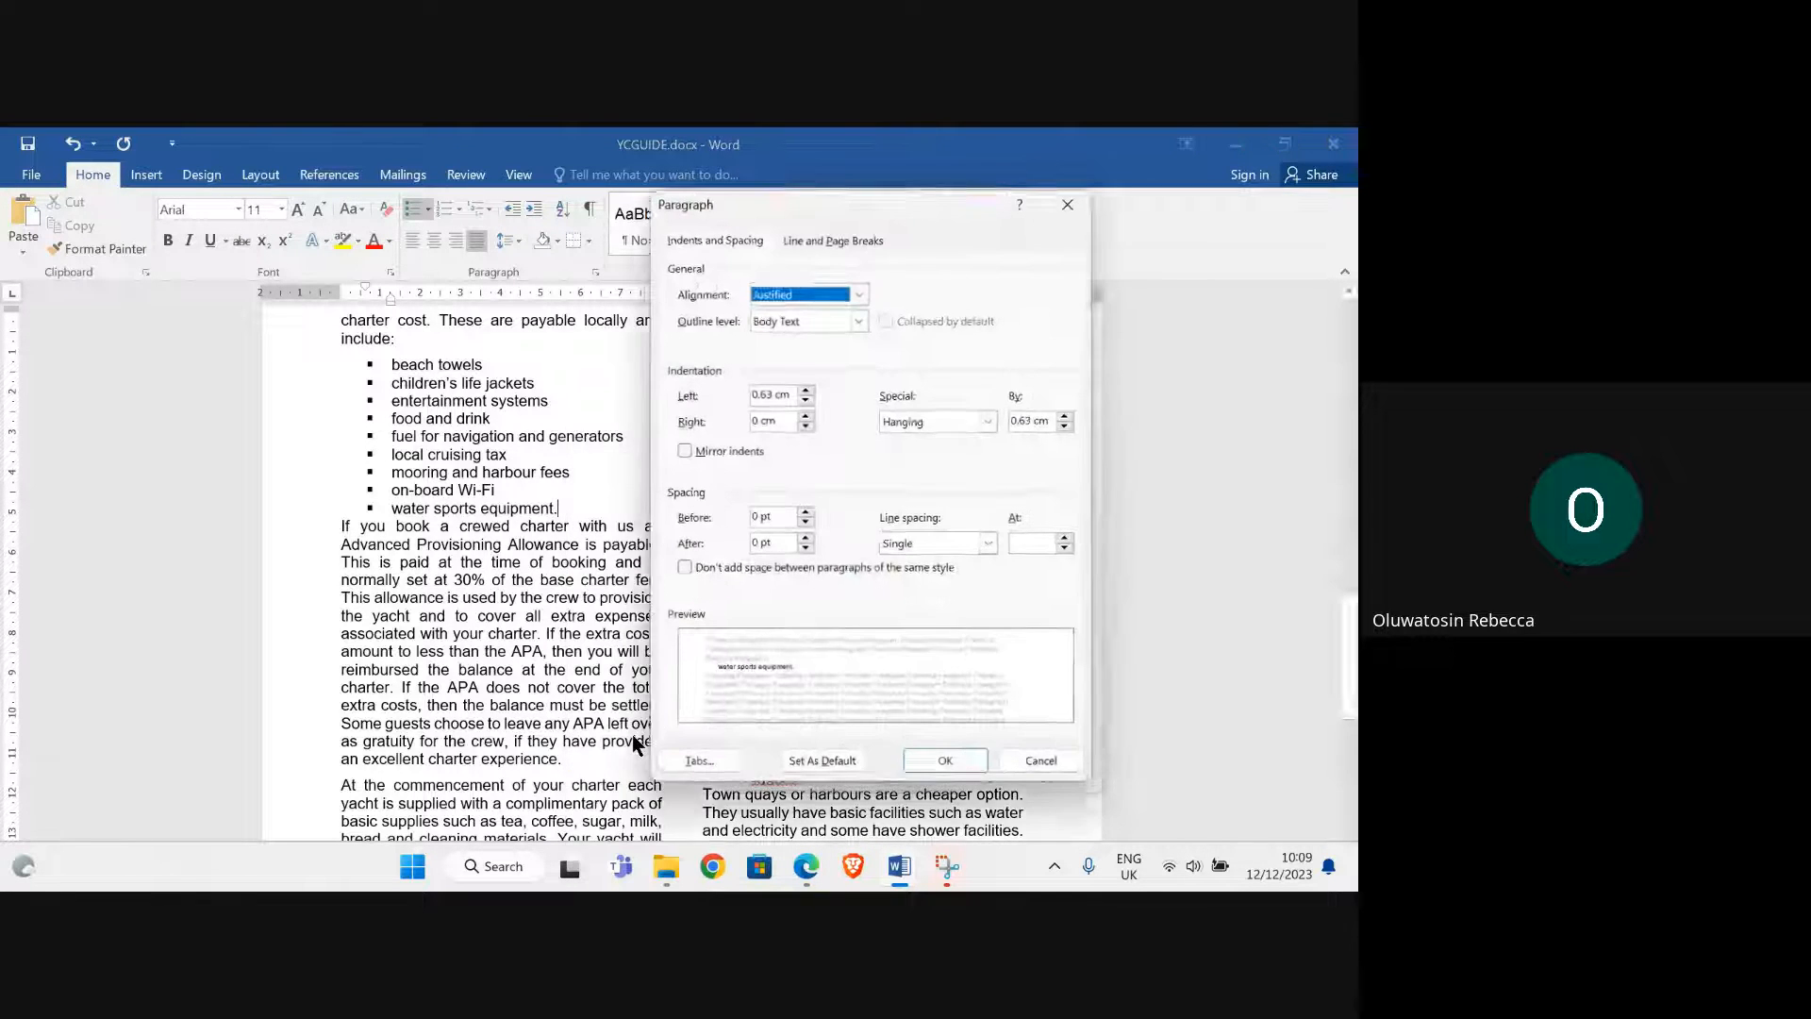
left_click(804, 540)
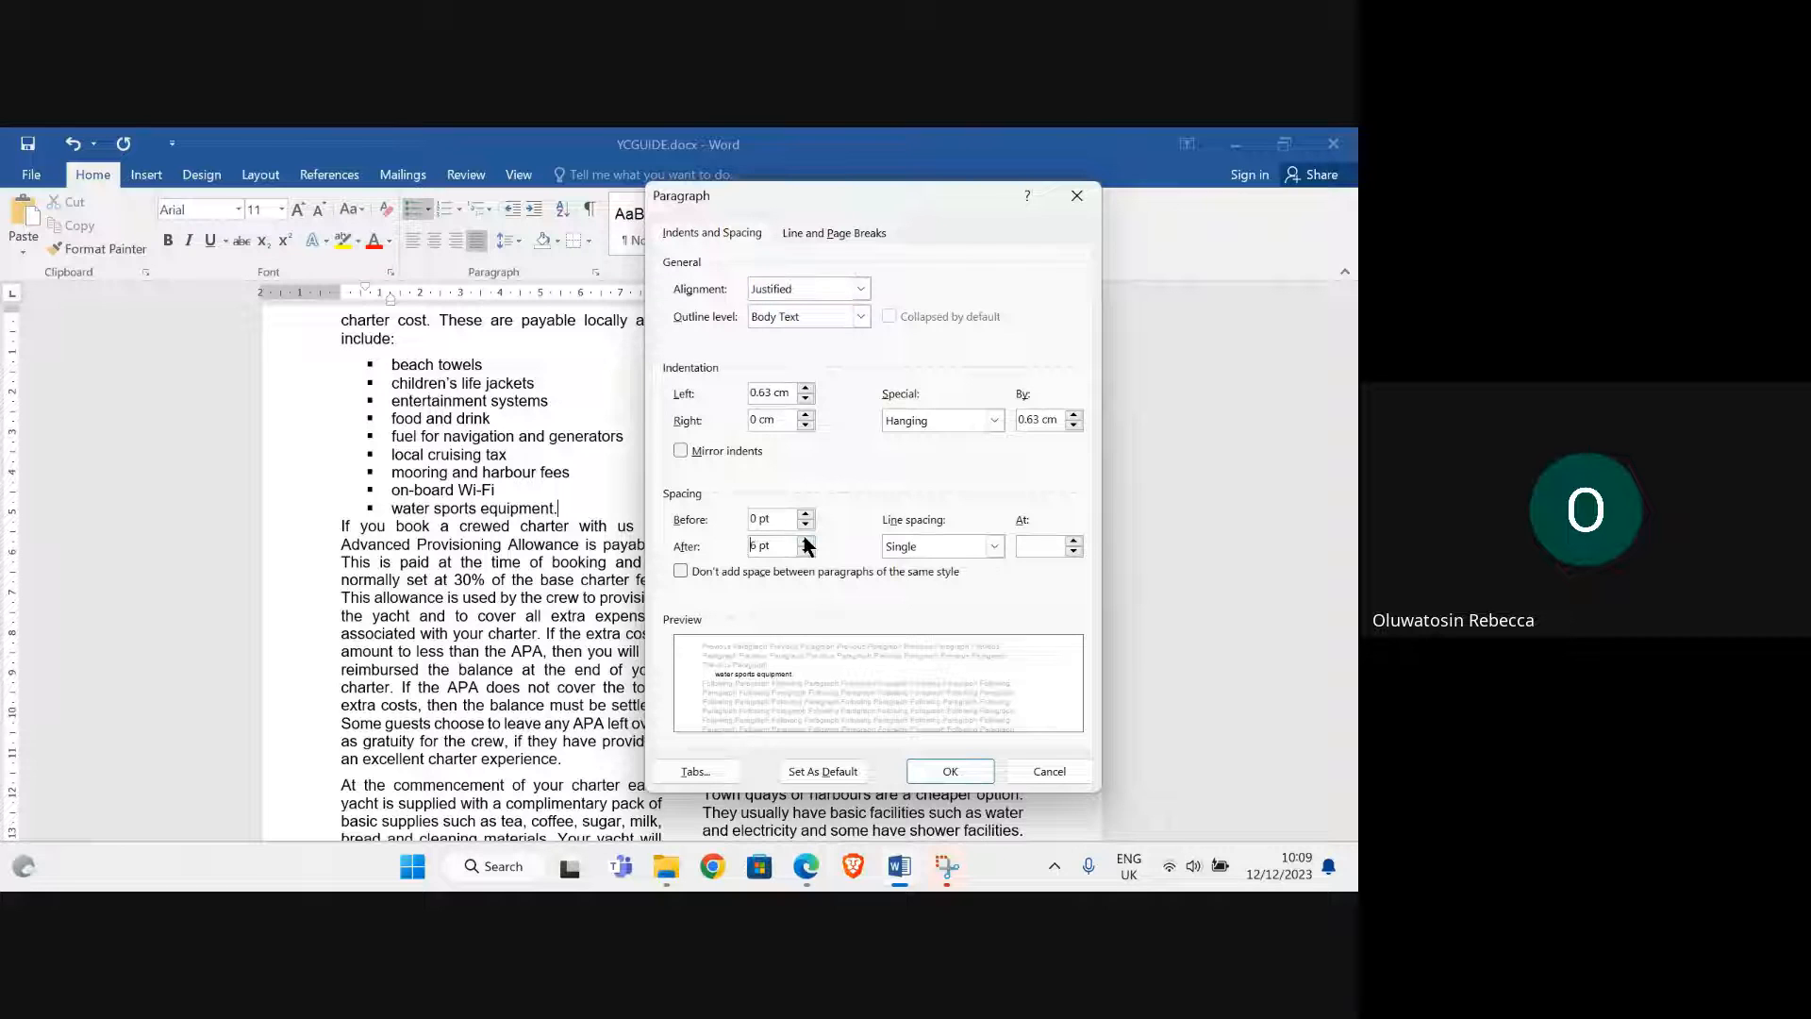
left_click(946, 771)
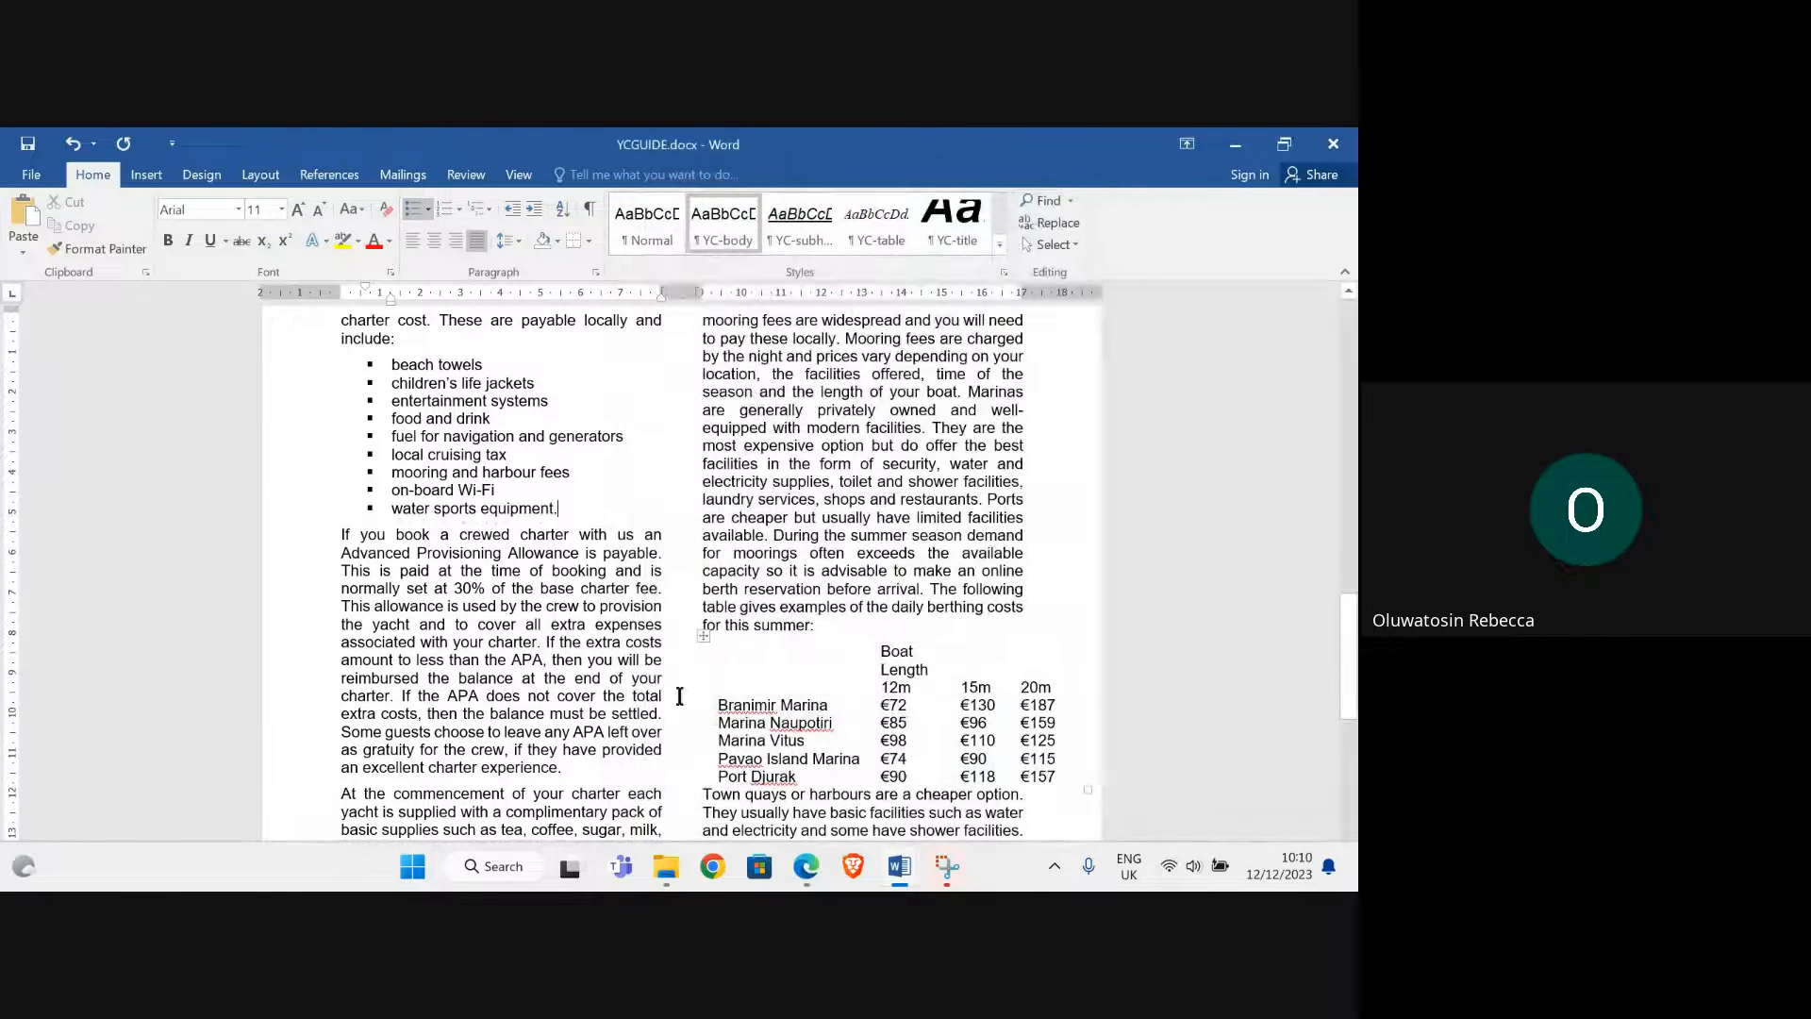
Switch to the exam paper in Edge, read the YC-subhead style requirements in question 9, and return to YCGUIDE in Word
mouse_move(806, 866)
left_click(711, 788)
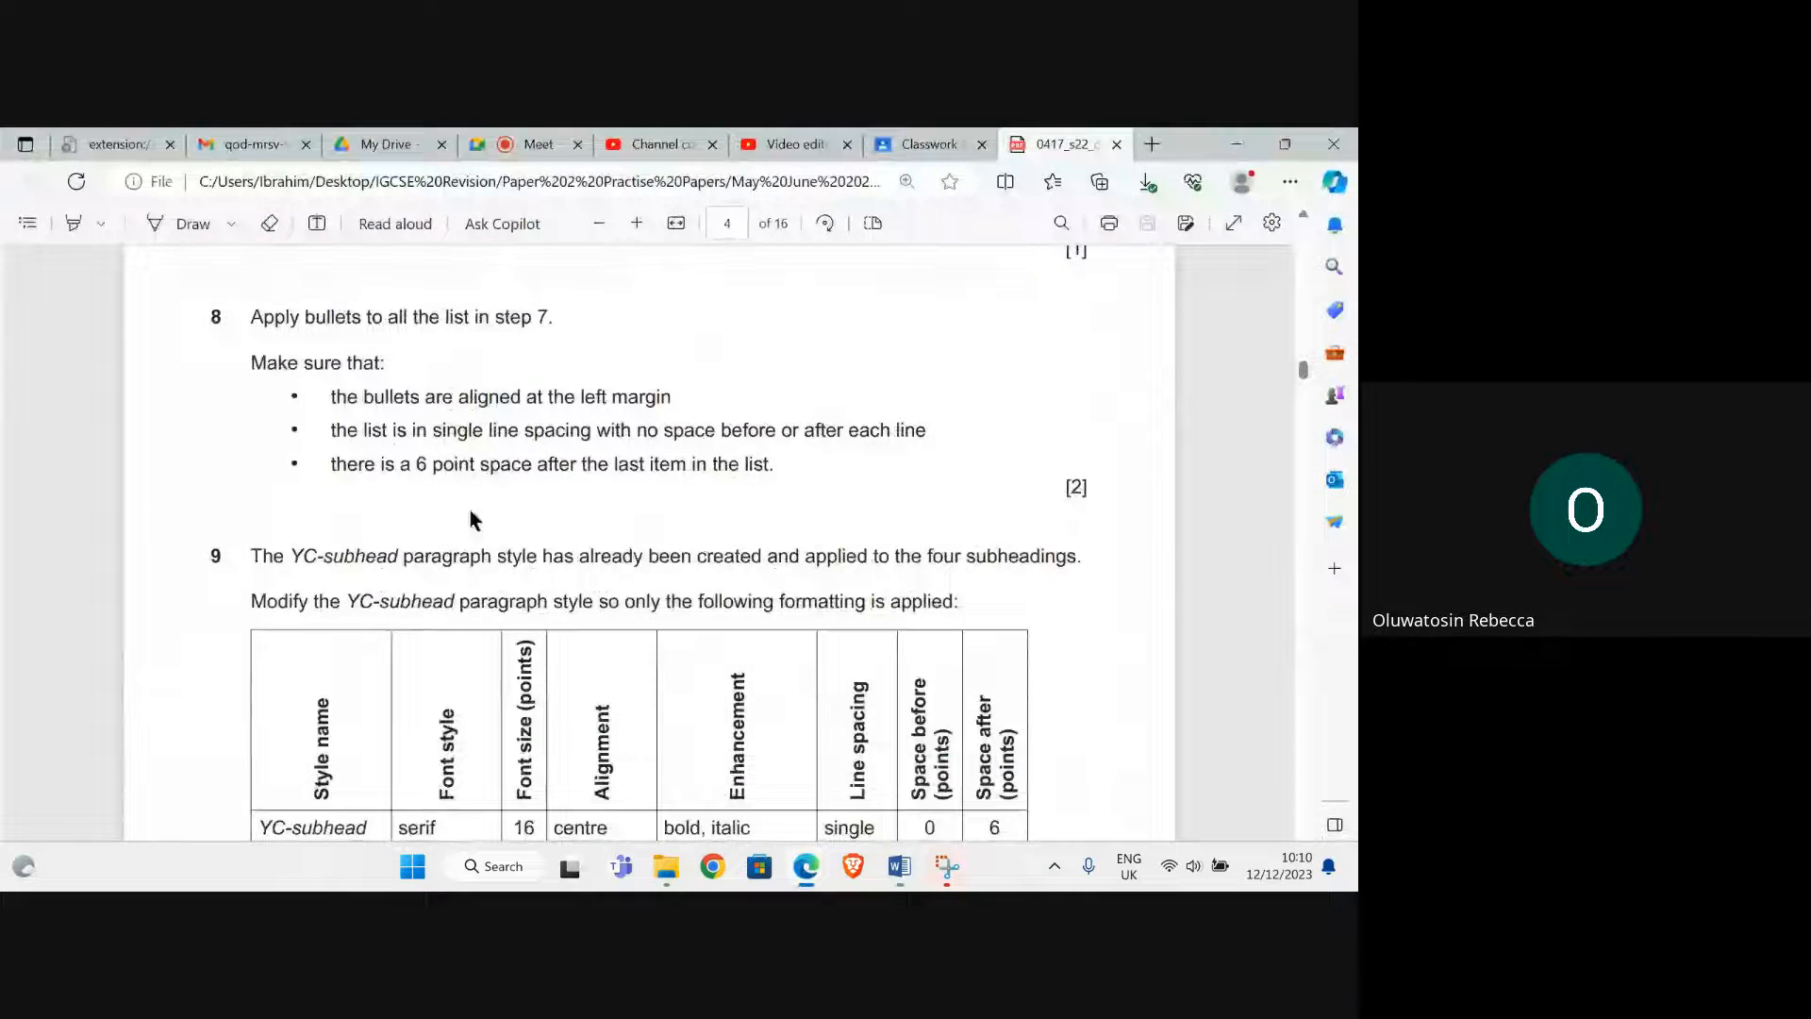
scroll(470, 509, "down", 2)
scroll(426, 462, "down", 1)
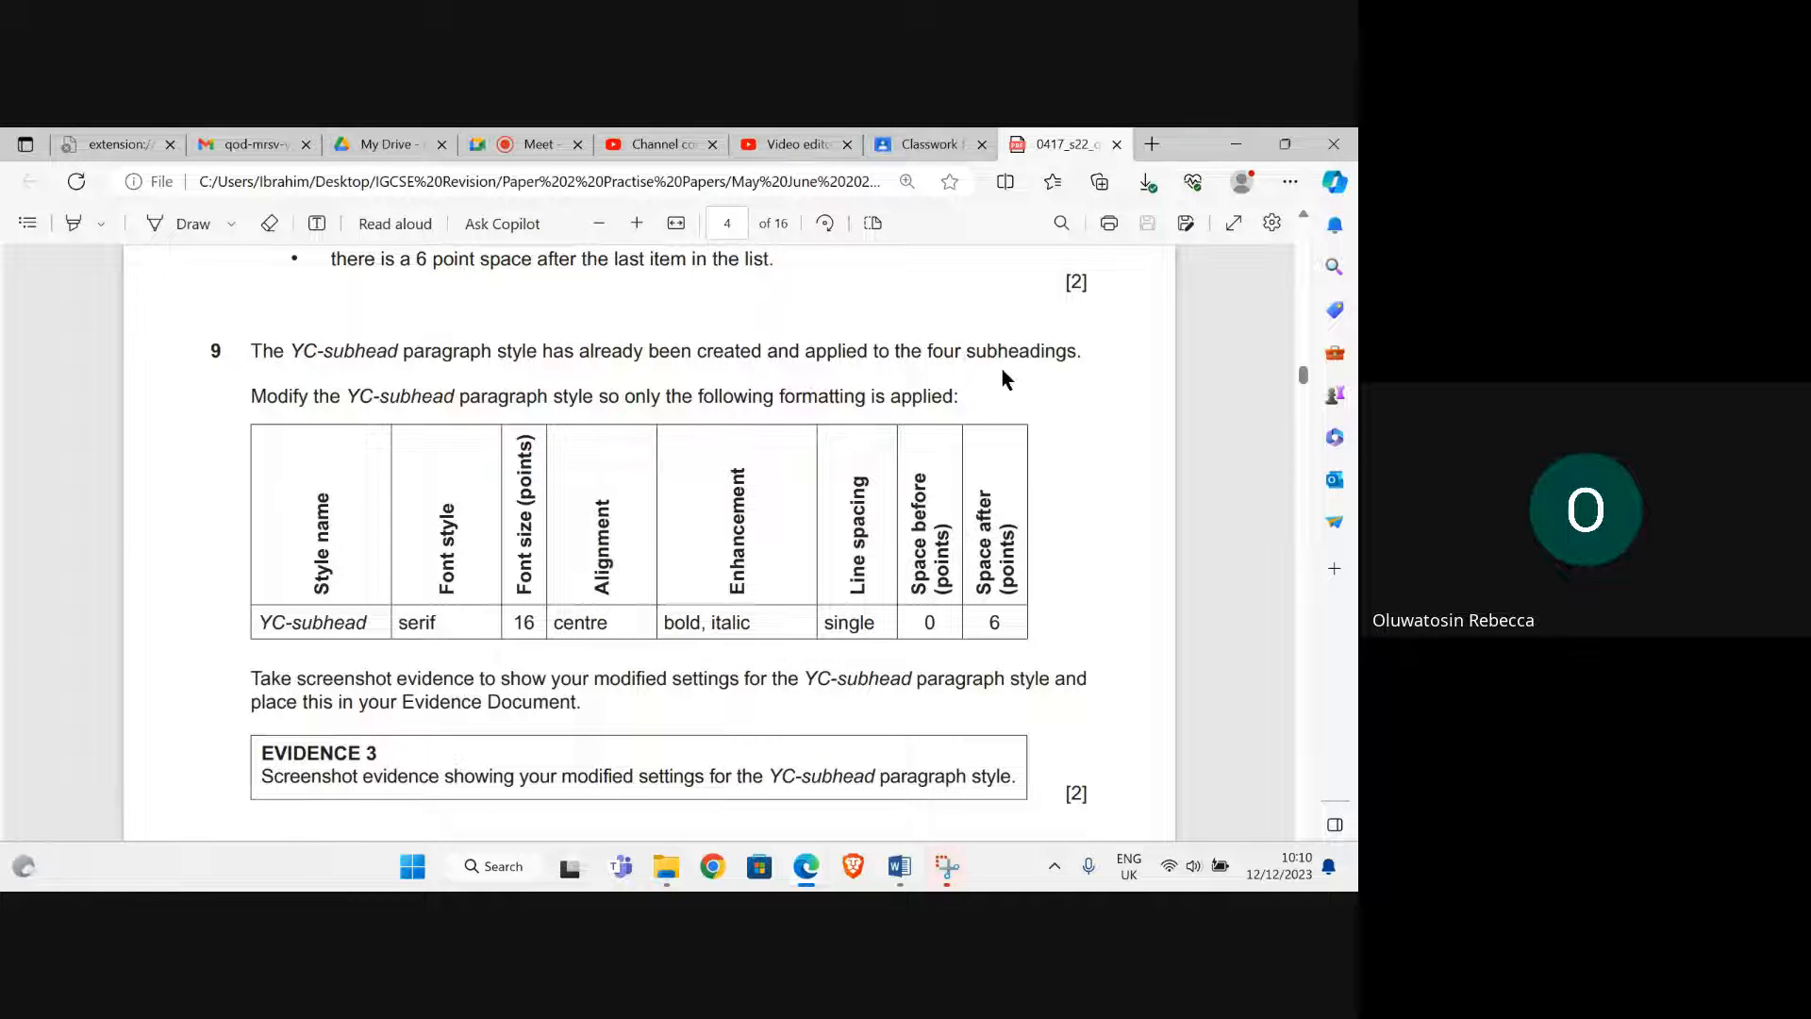
scroll(999, 387, "down", 1)
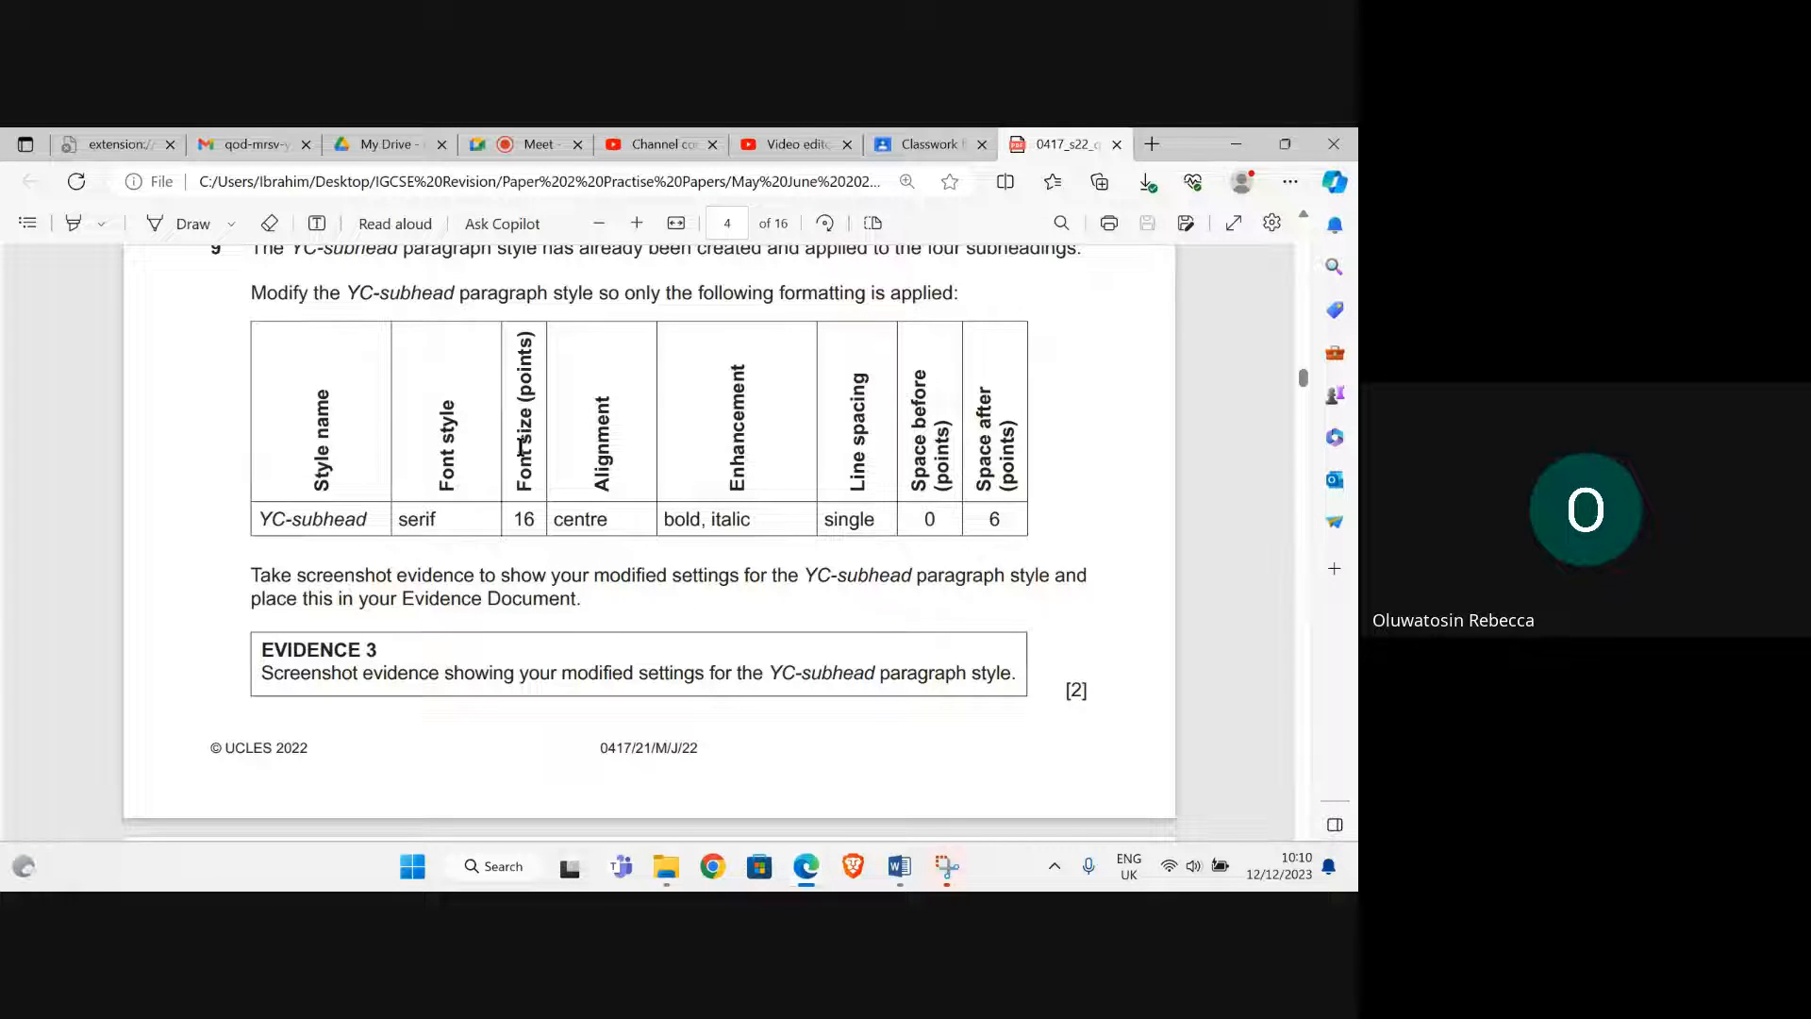
mouse_move(916, 863)
left_click(990, 772)
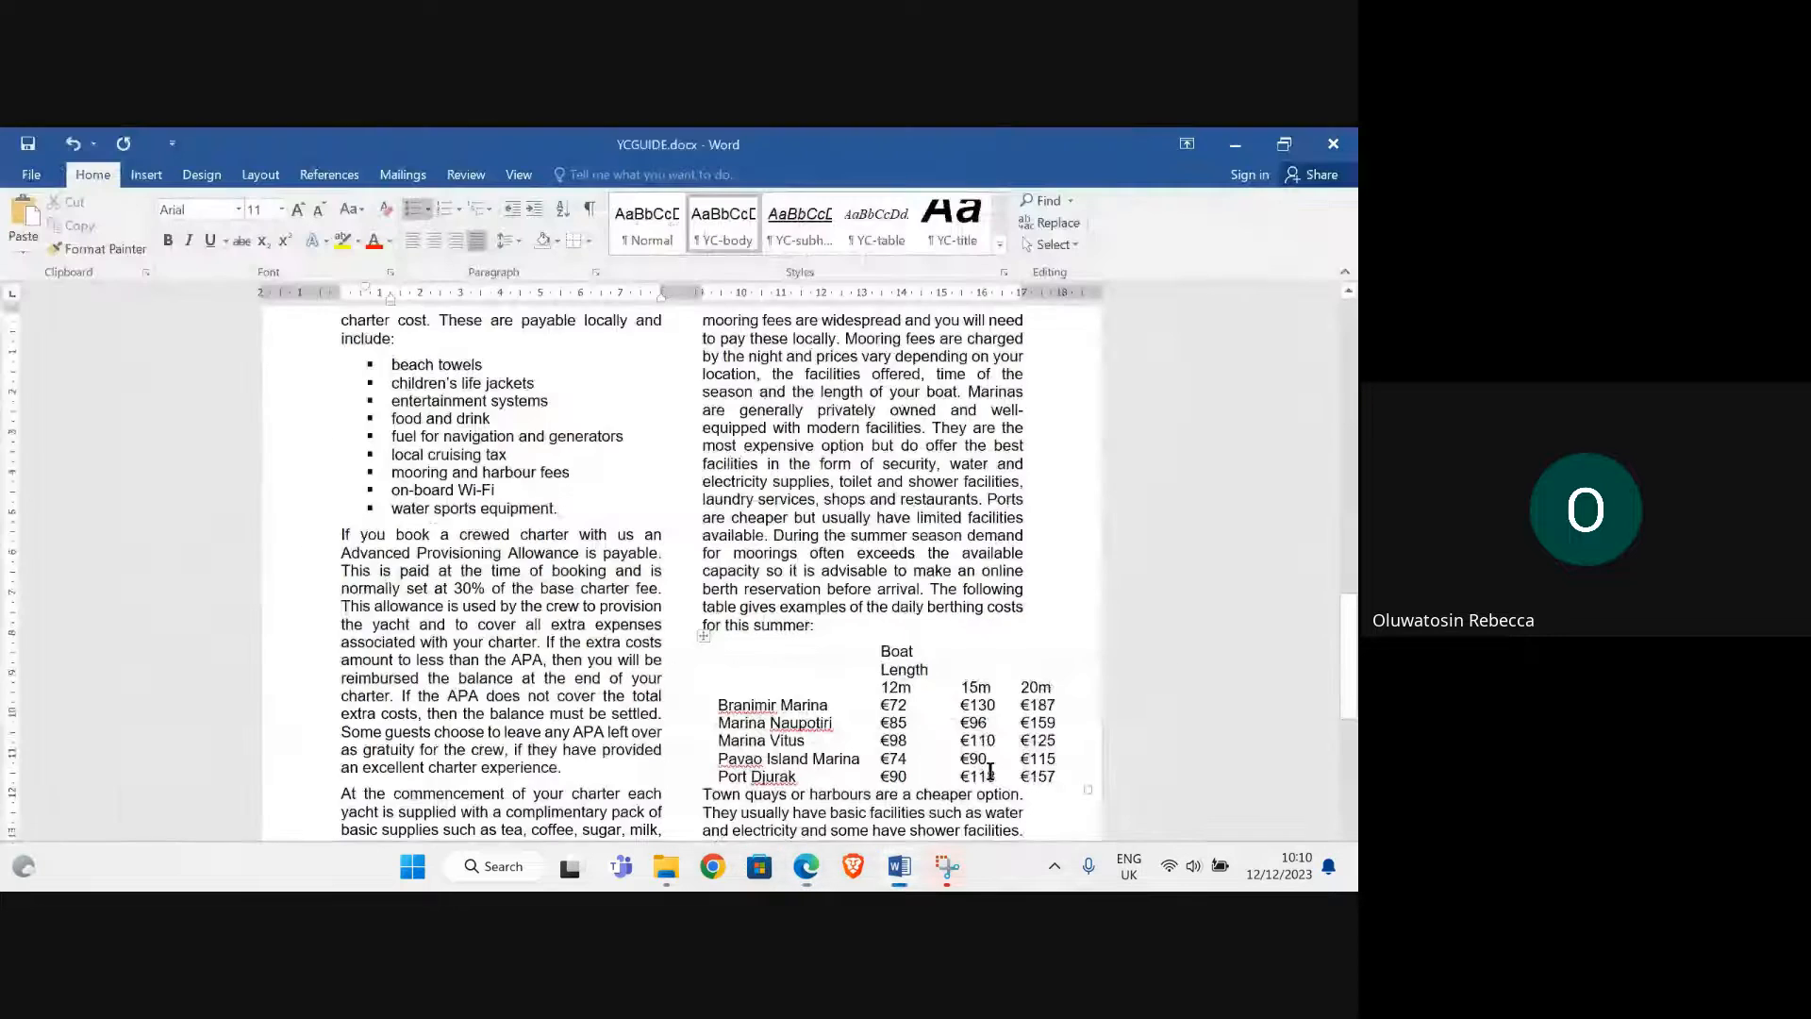
Open the YC-subhead style for modification and set its font to Times New Roman, 16 pt
scroll(986, 745, "down", 2)
scroll(982, 724, "up", 4)
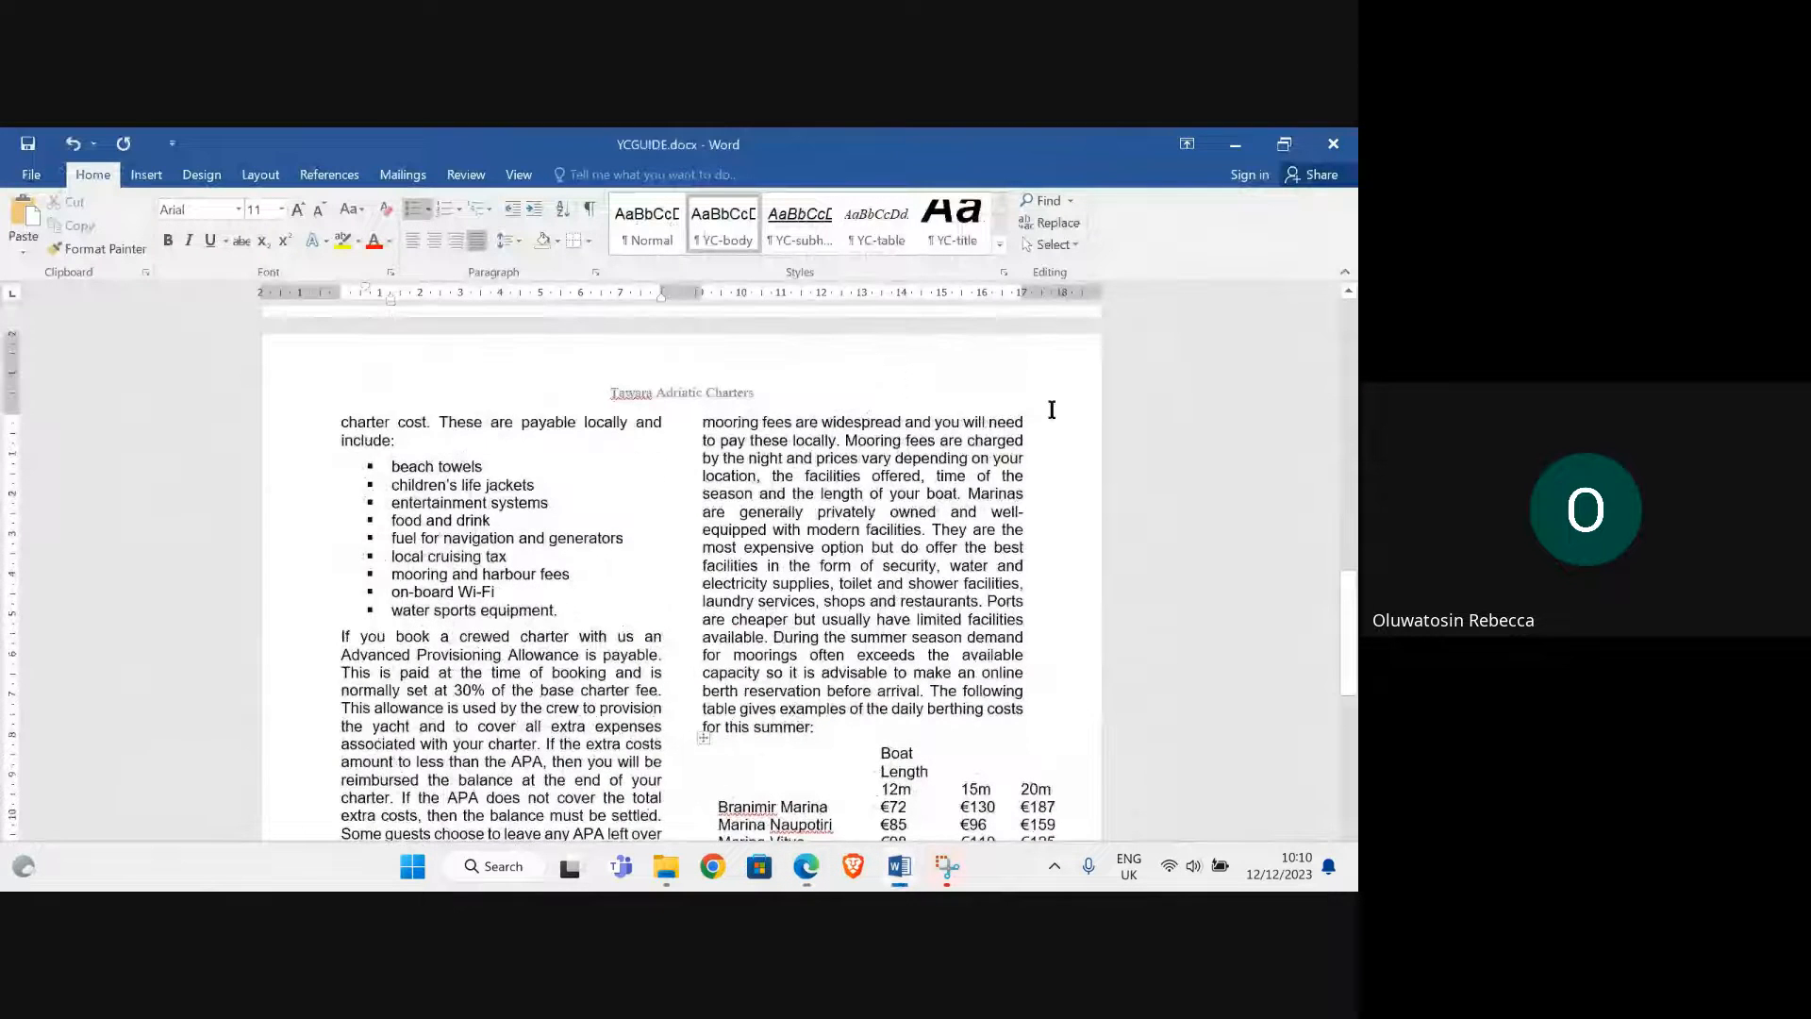
left_click(1004, 272)
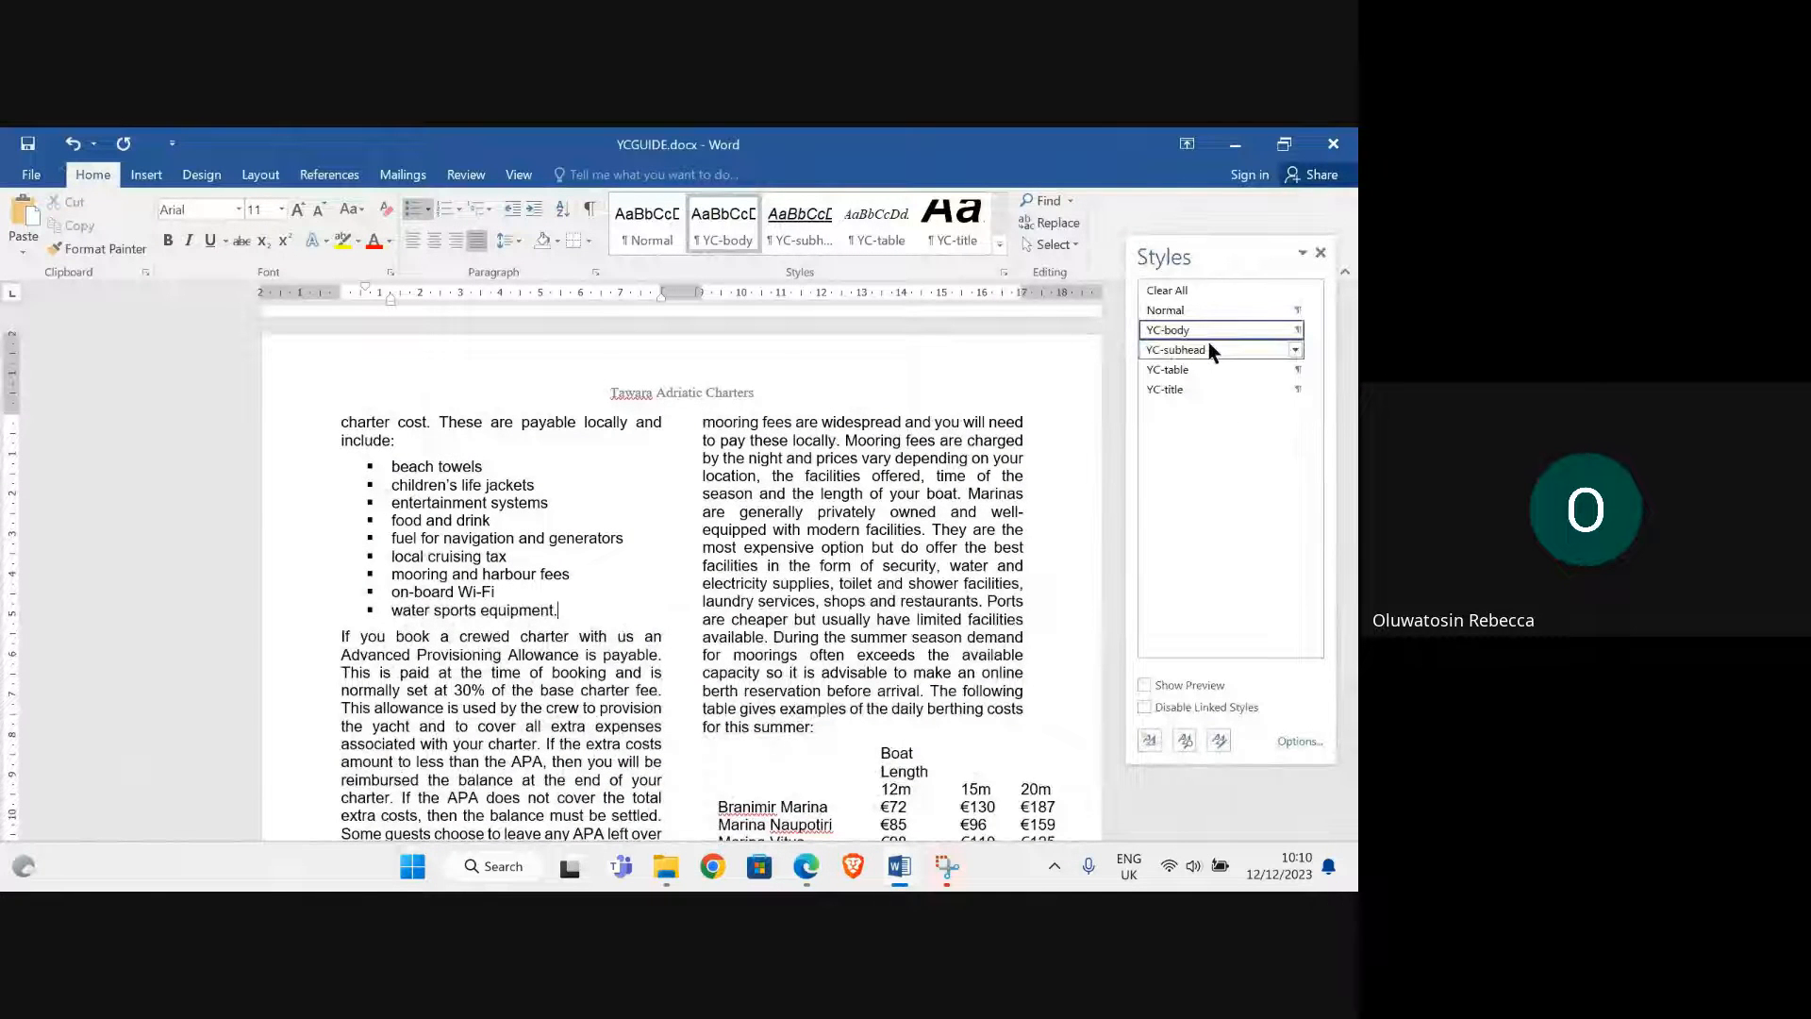
left_click(1295, 350)
left_click(1124, 400)
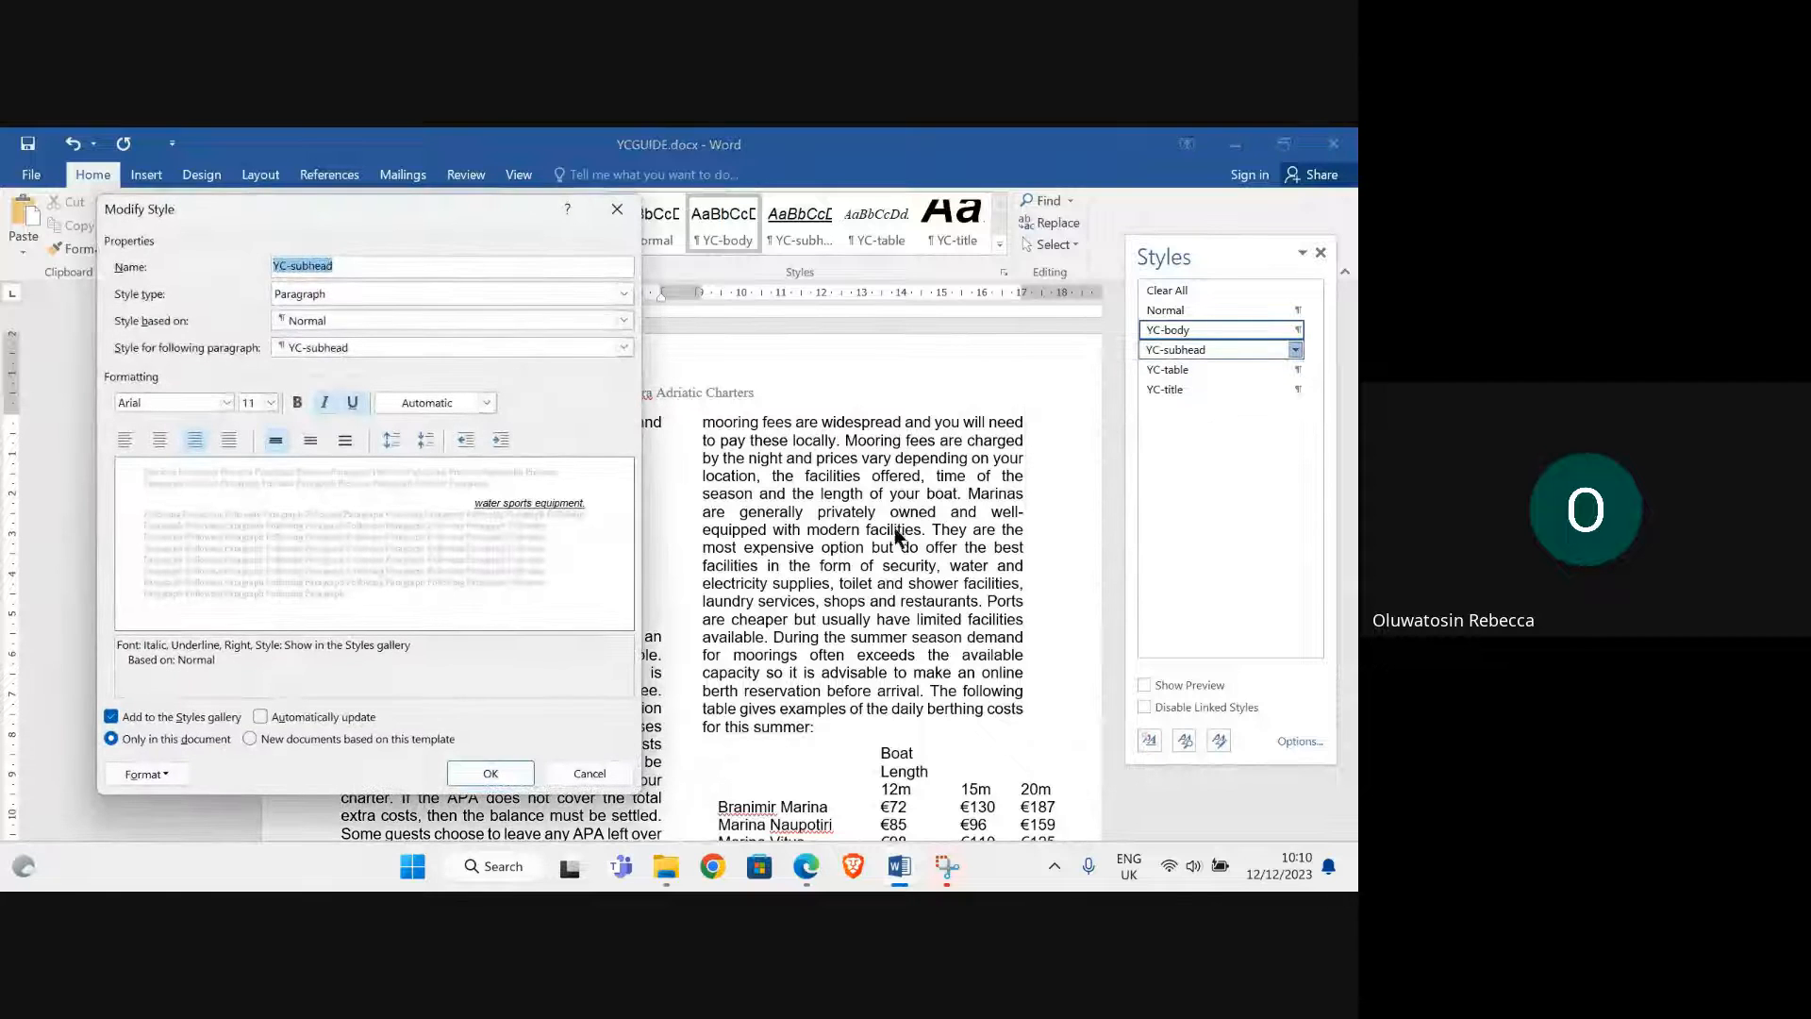
mouse_move(806, 866)
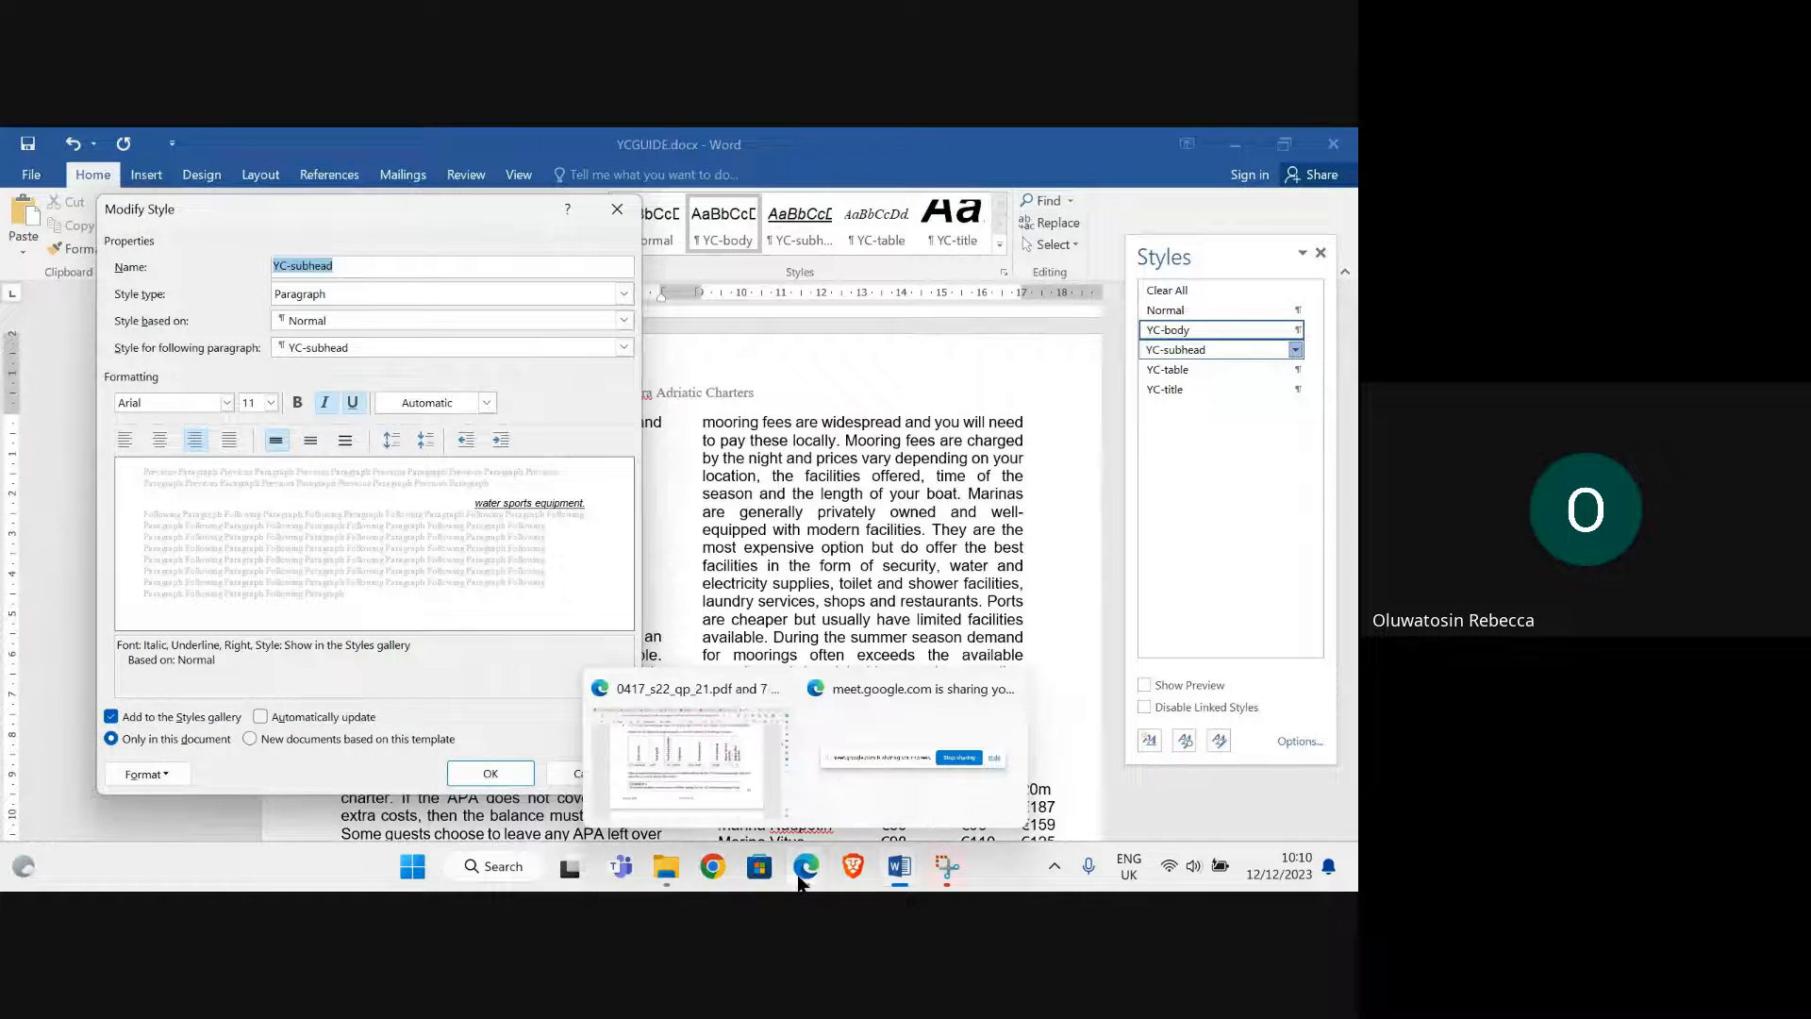
mouse_move(692, 796)
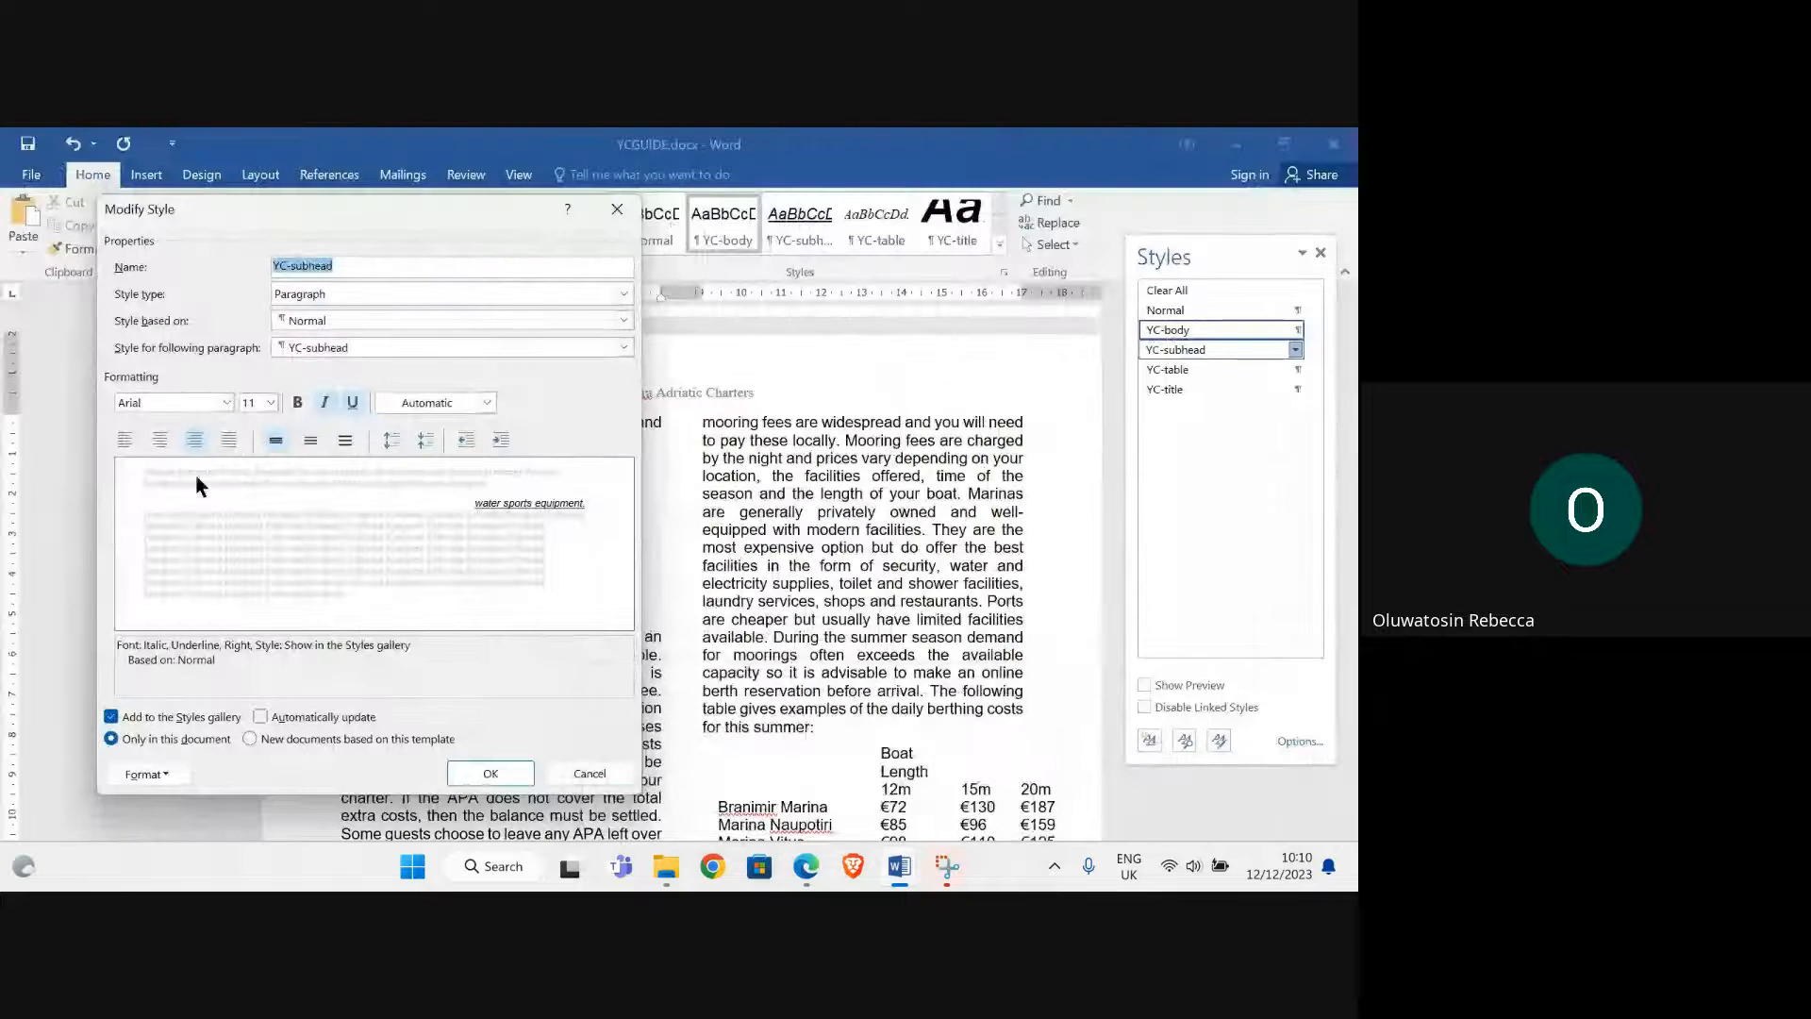
left_click(227, 402)
left_click(235, 474)
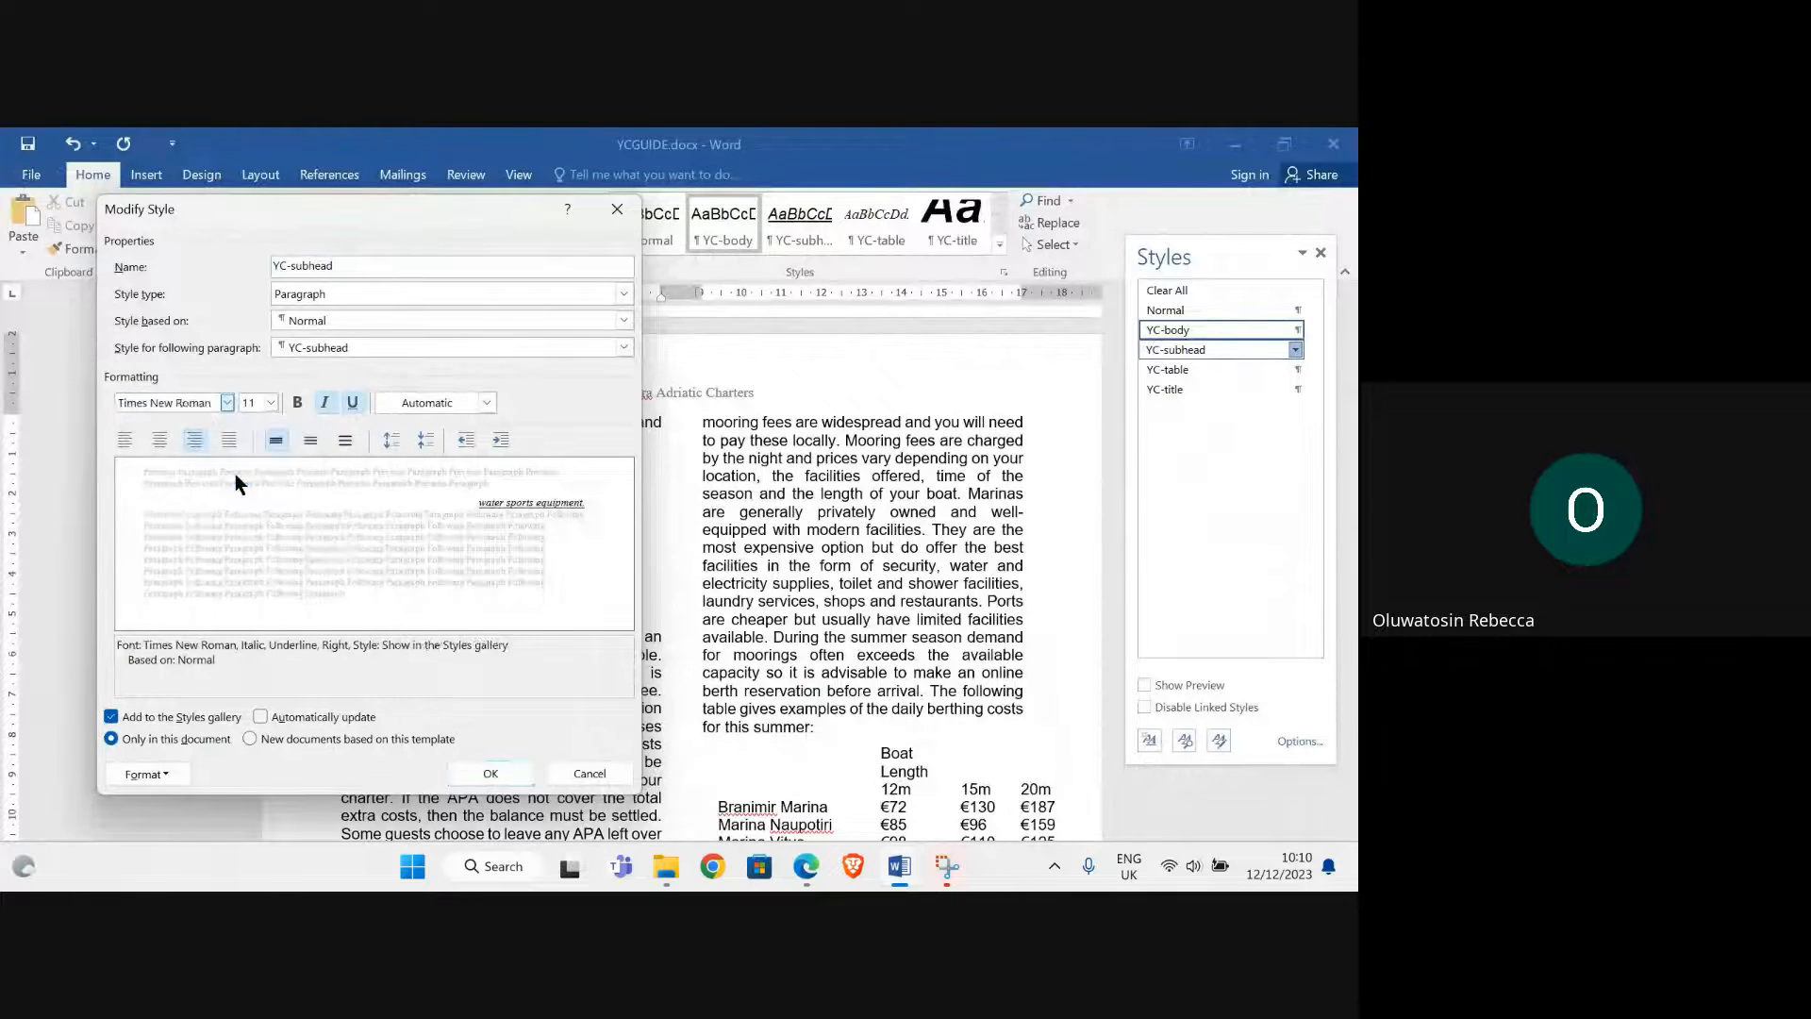
double_click(252, 407)
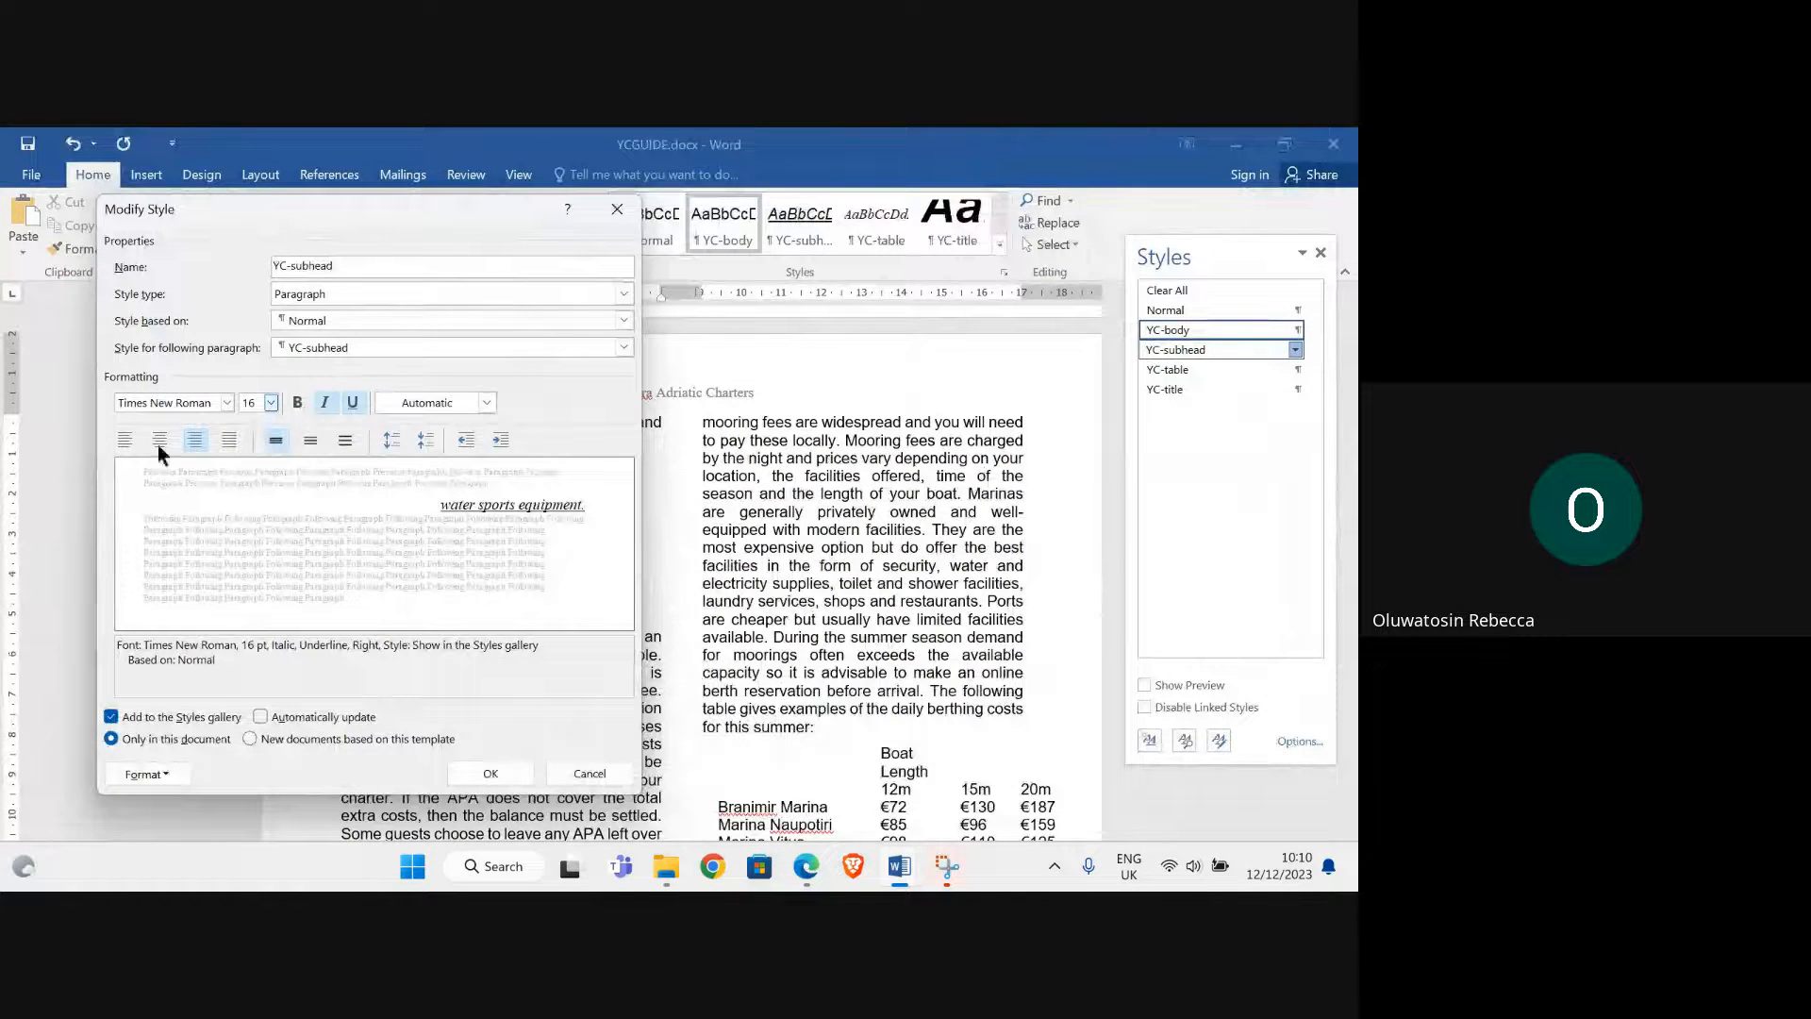
Centre the YC-subhead style's text, make it bold and italic, and remove its underline
left_click(157, 440)
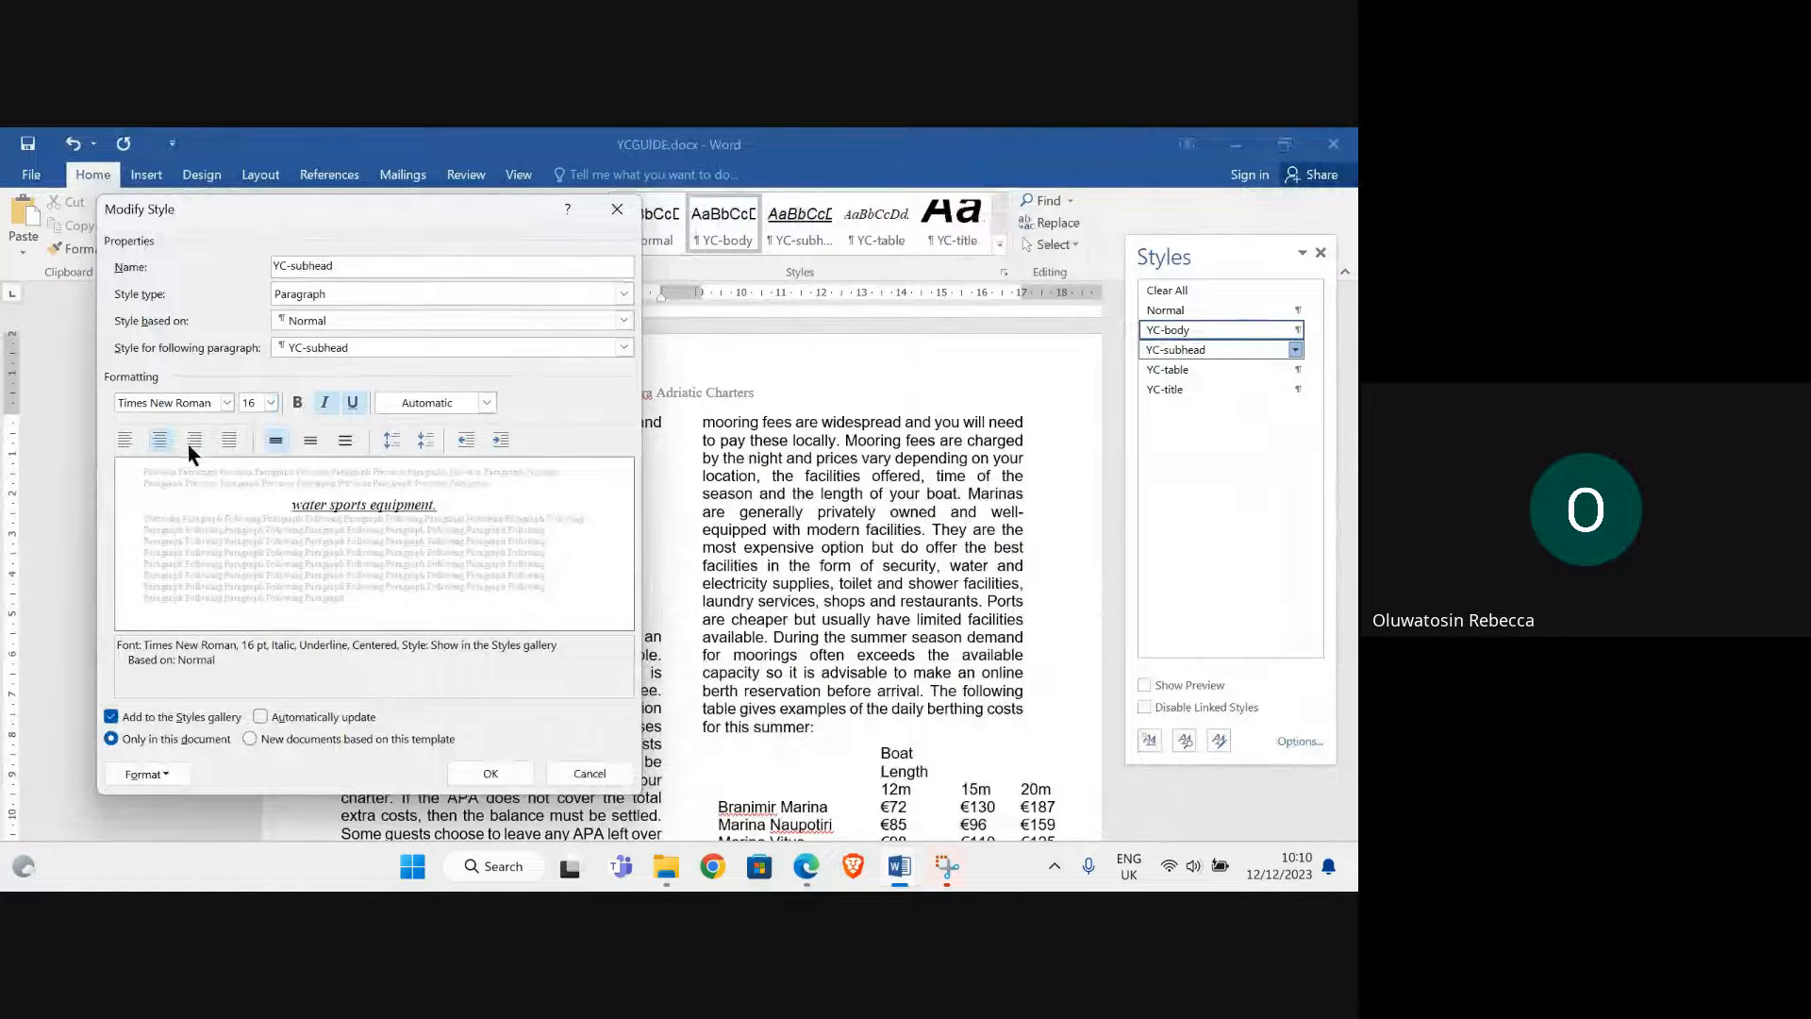
left_click(294, 401)
left_click(321, 400)
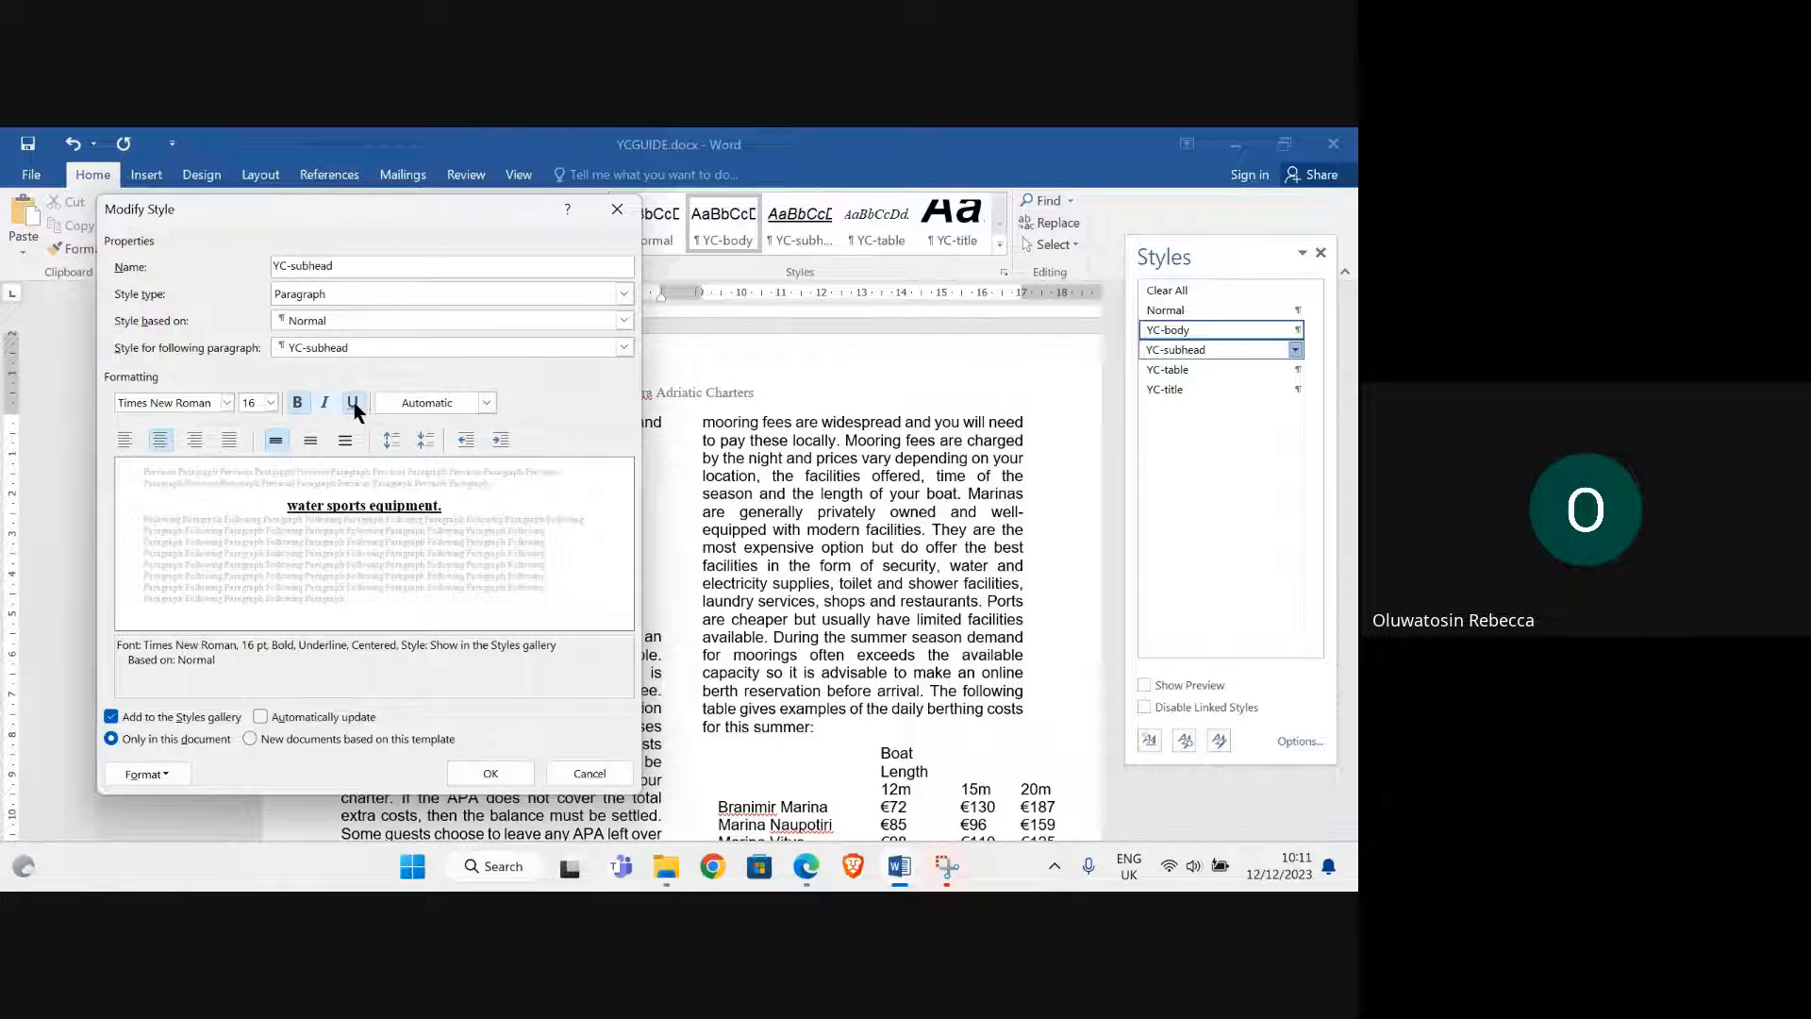
left_click(354, 402)
left_click(326, 404)
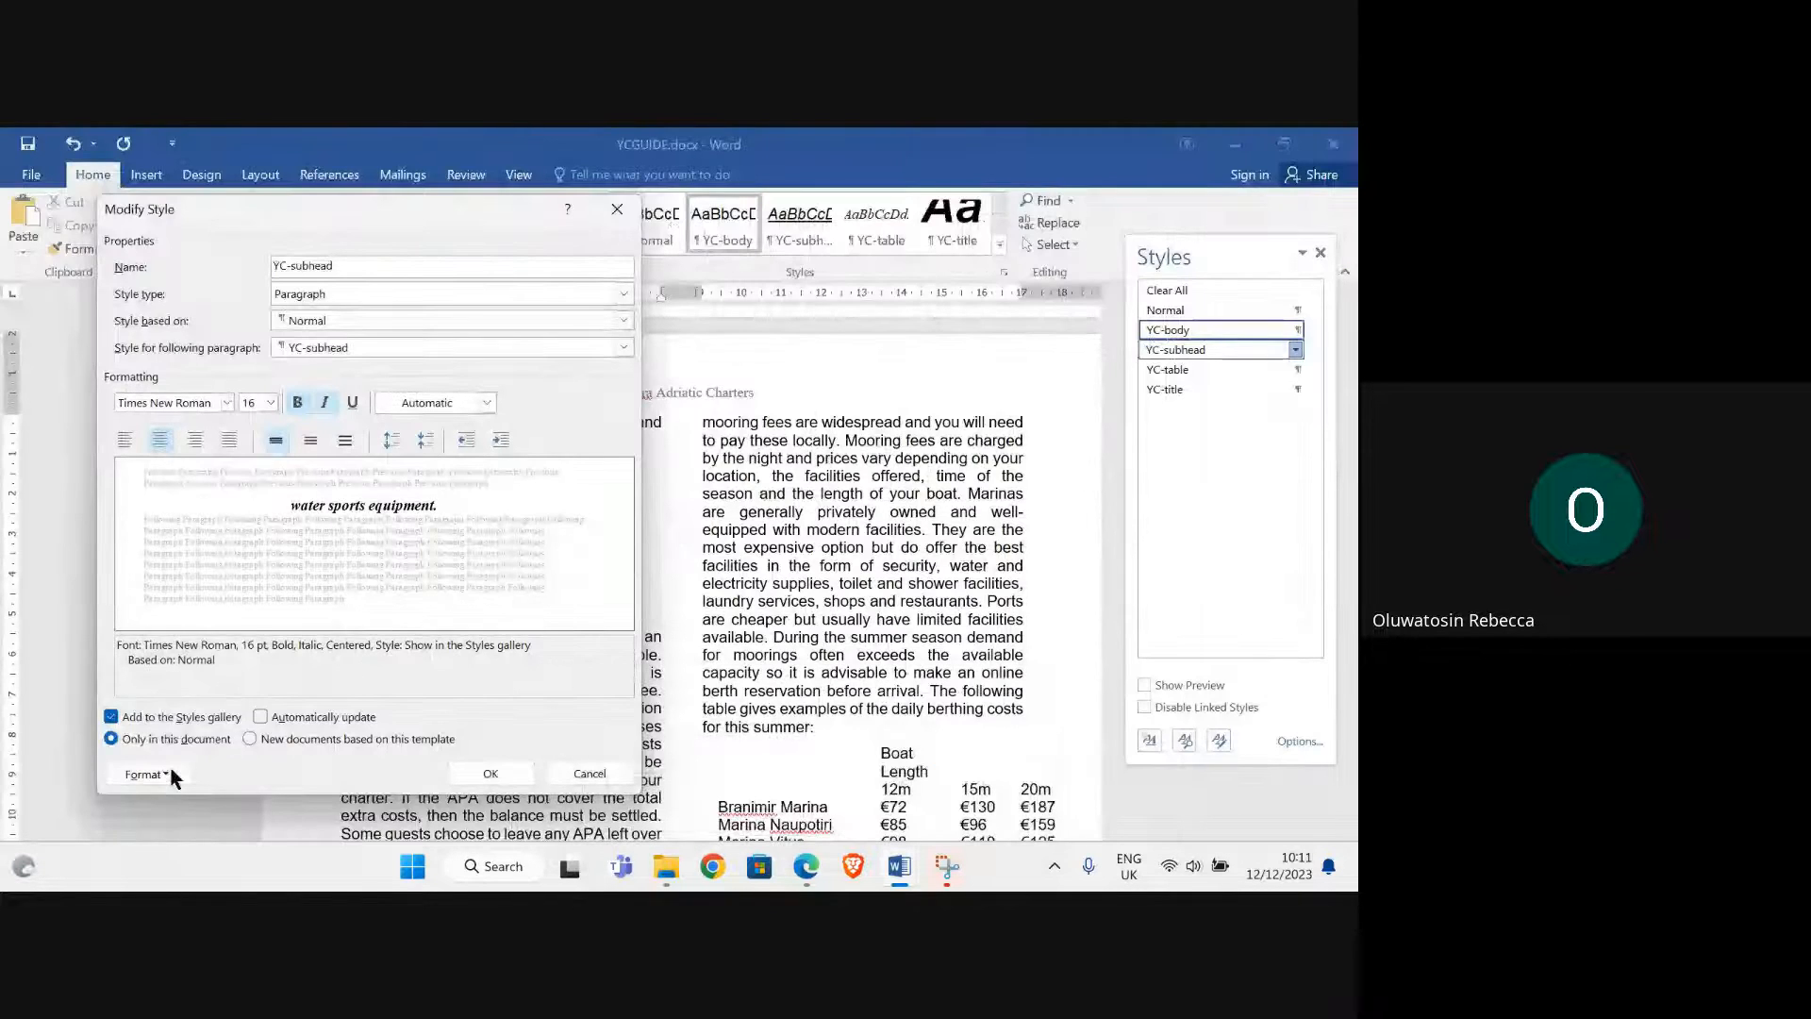
Set the YC-subhead style's paragraph spacing after to 6 pt
left_click(168, 774)
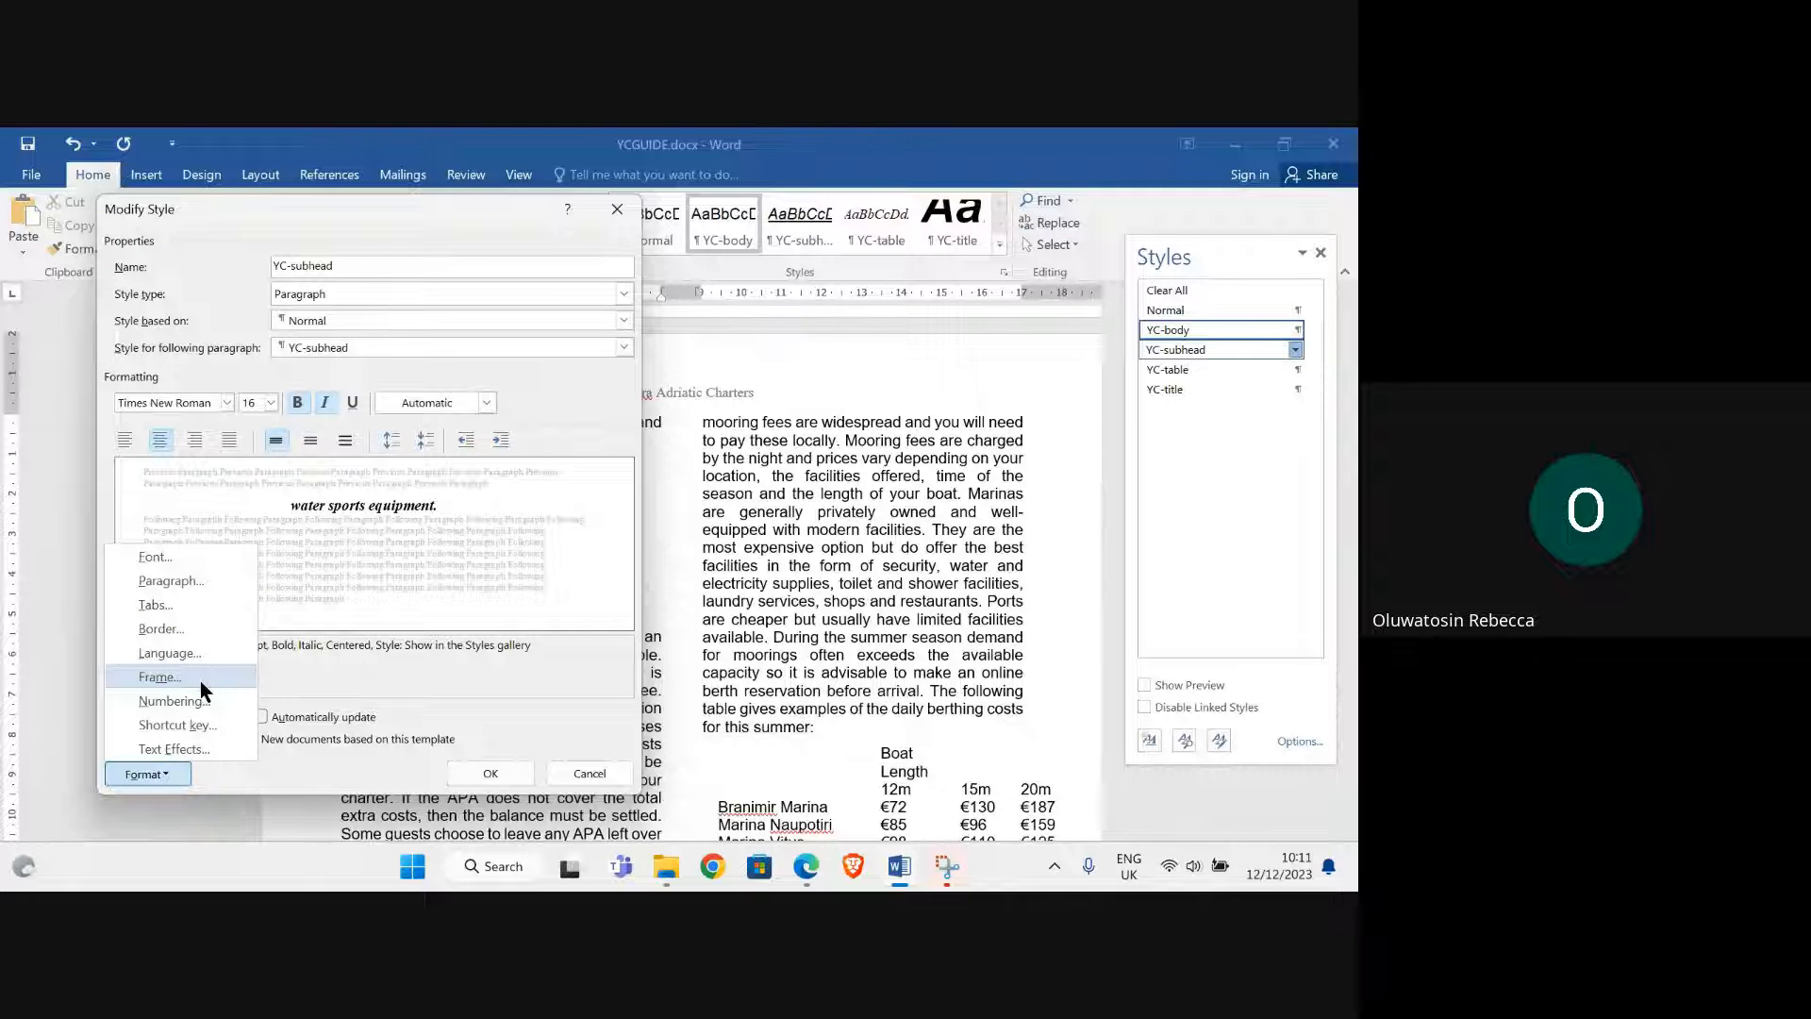
left_click(200, 582)
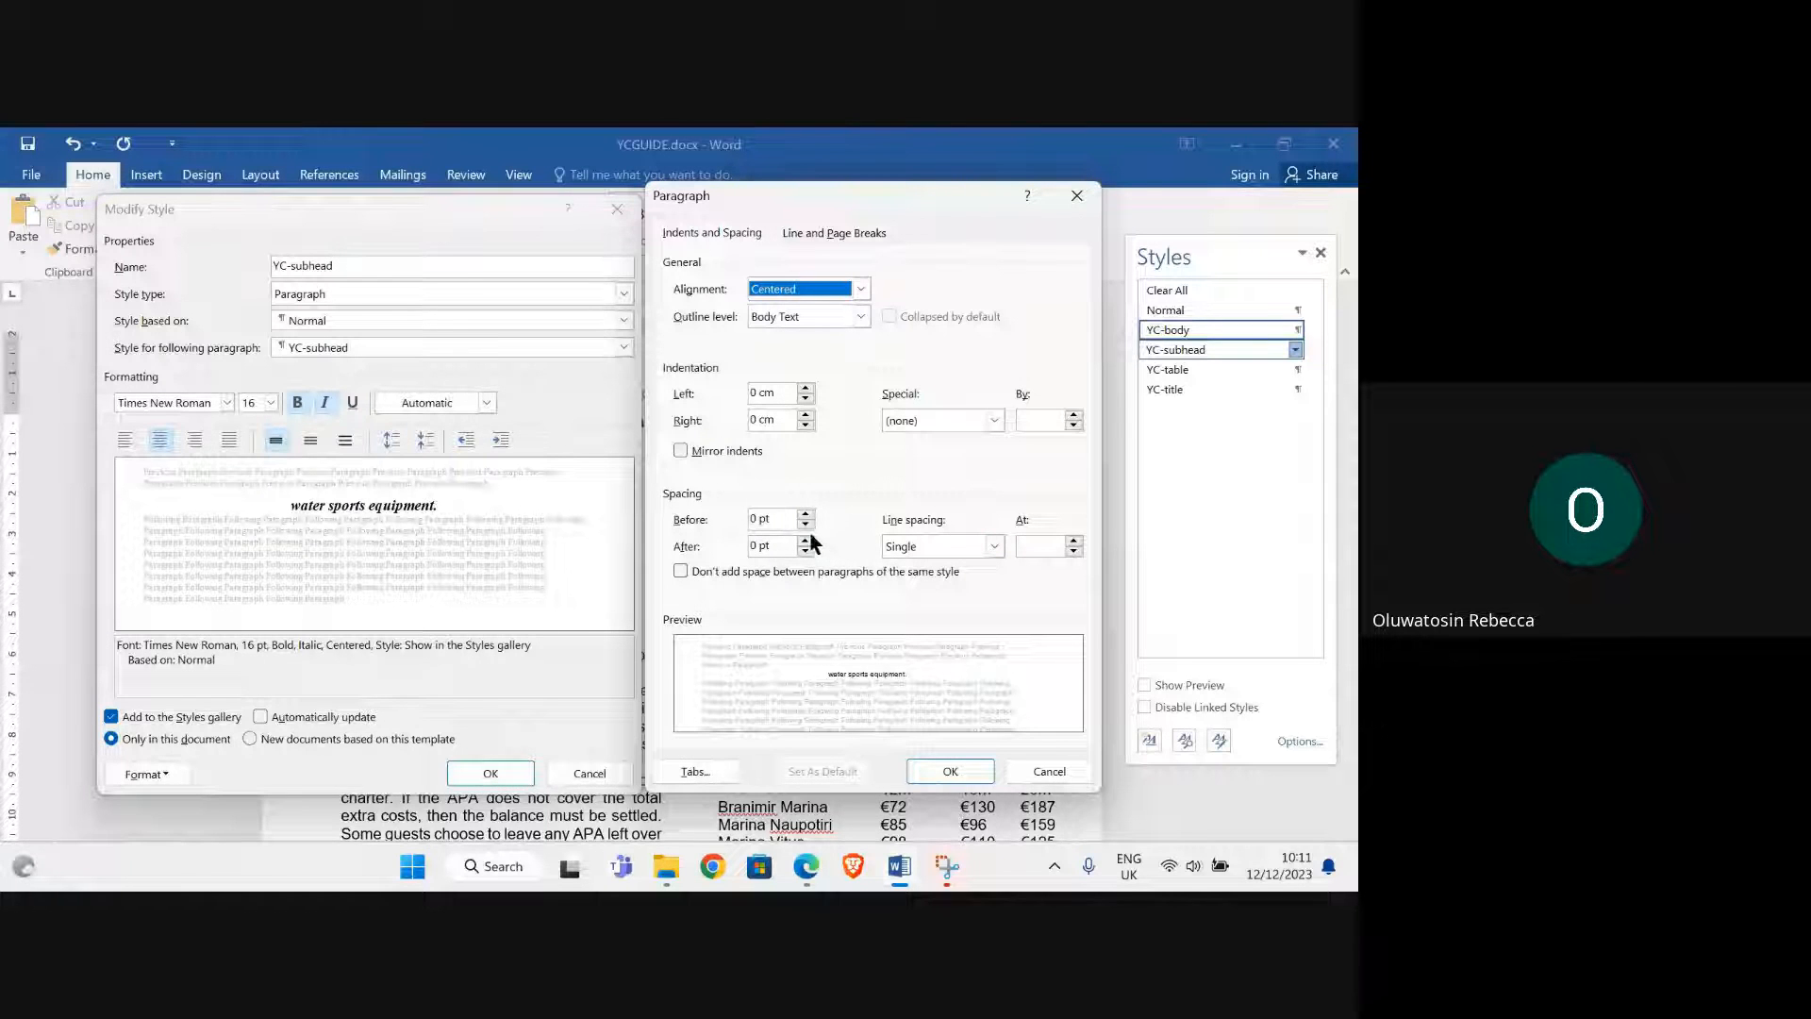
left_click(806, 539)
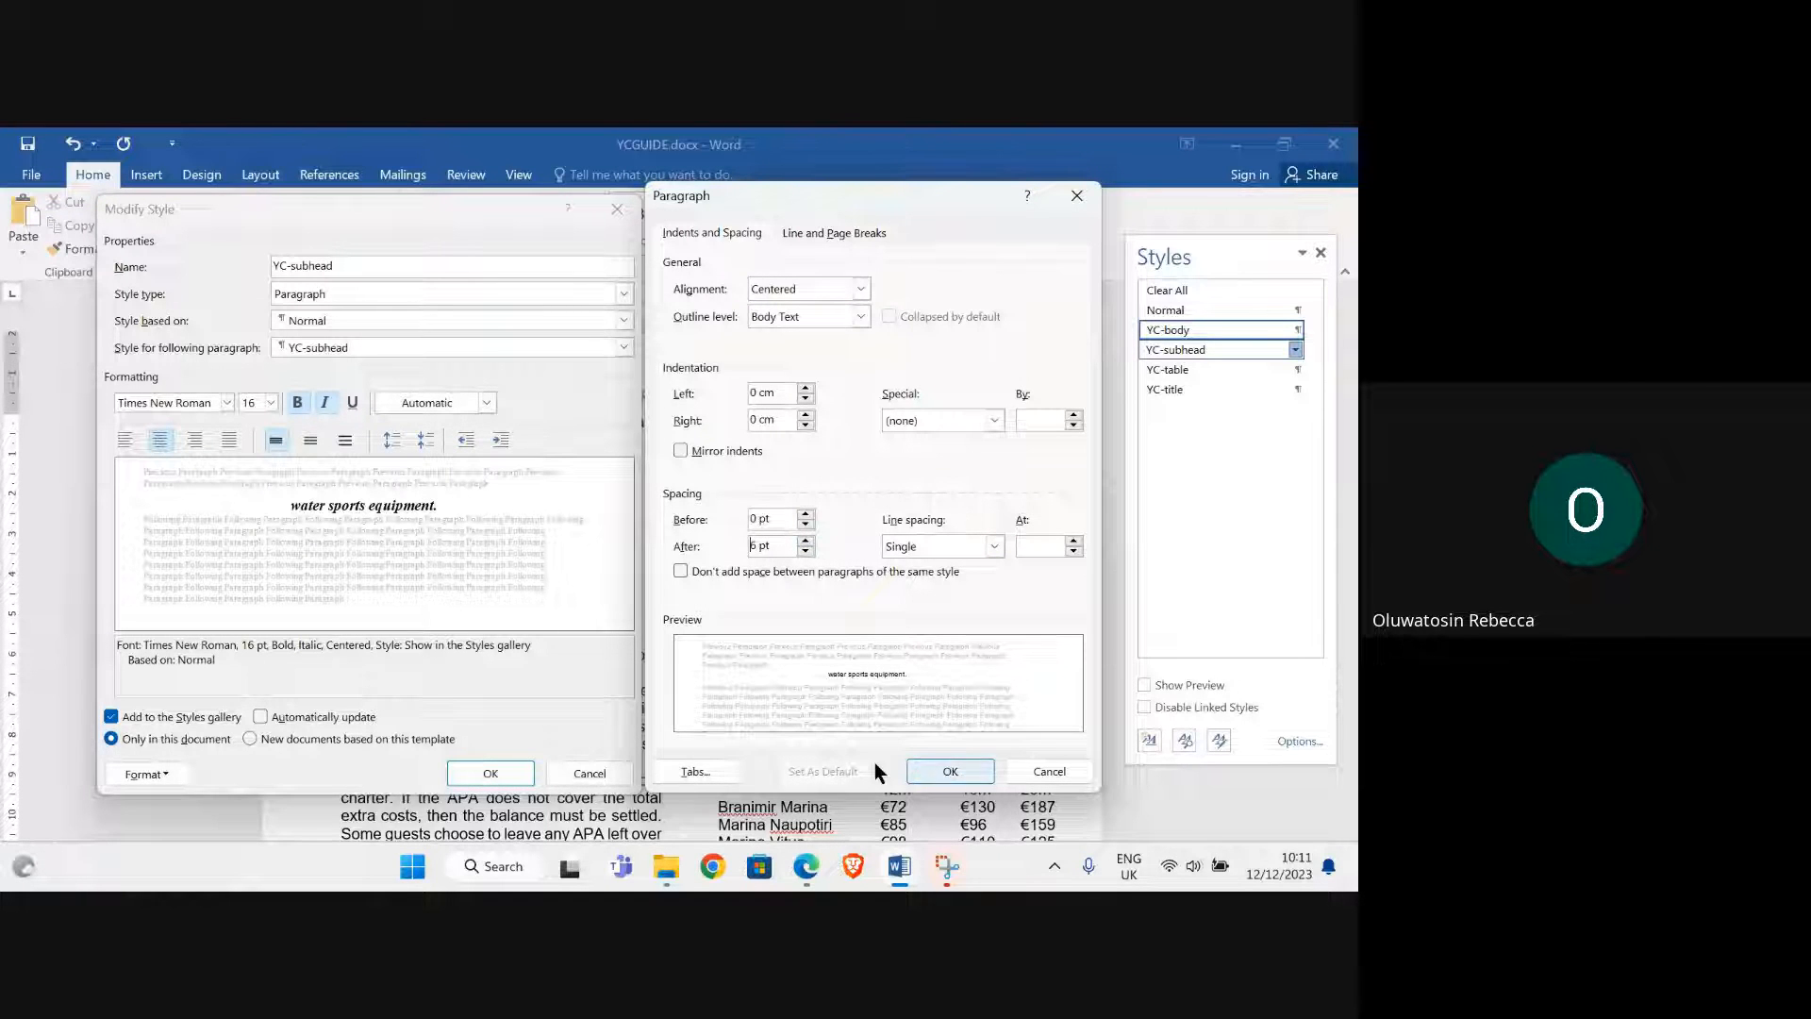
Recheck the YC-subhead style requirements in question 9 in Edge and return to YCGUIDE in Word
mouse_move(805, 858)
left_click(721, 768)
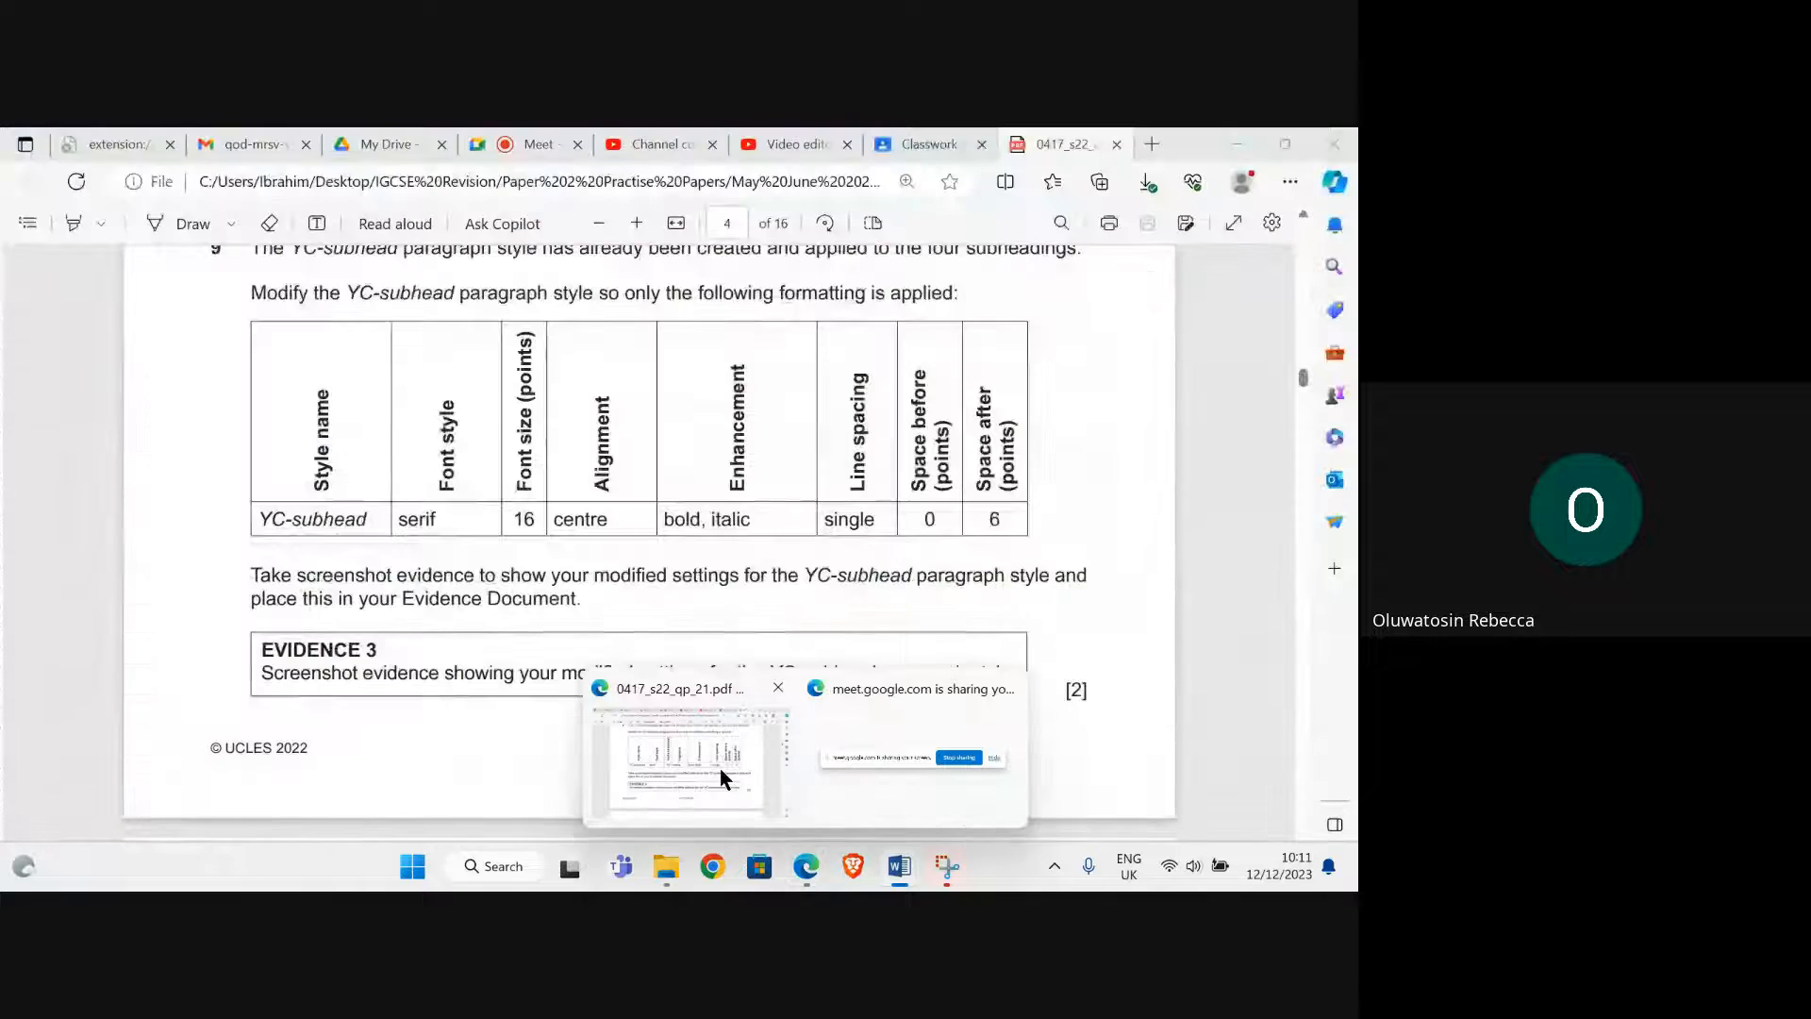
scroll(696, 614, "up", 2)
scroll(695, 623, "down", 2)
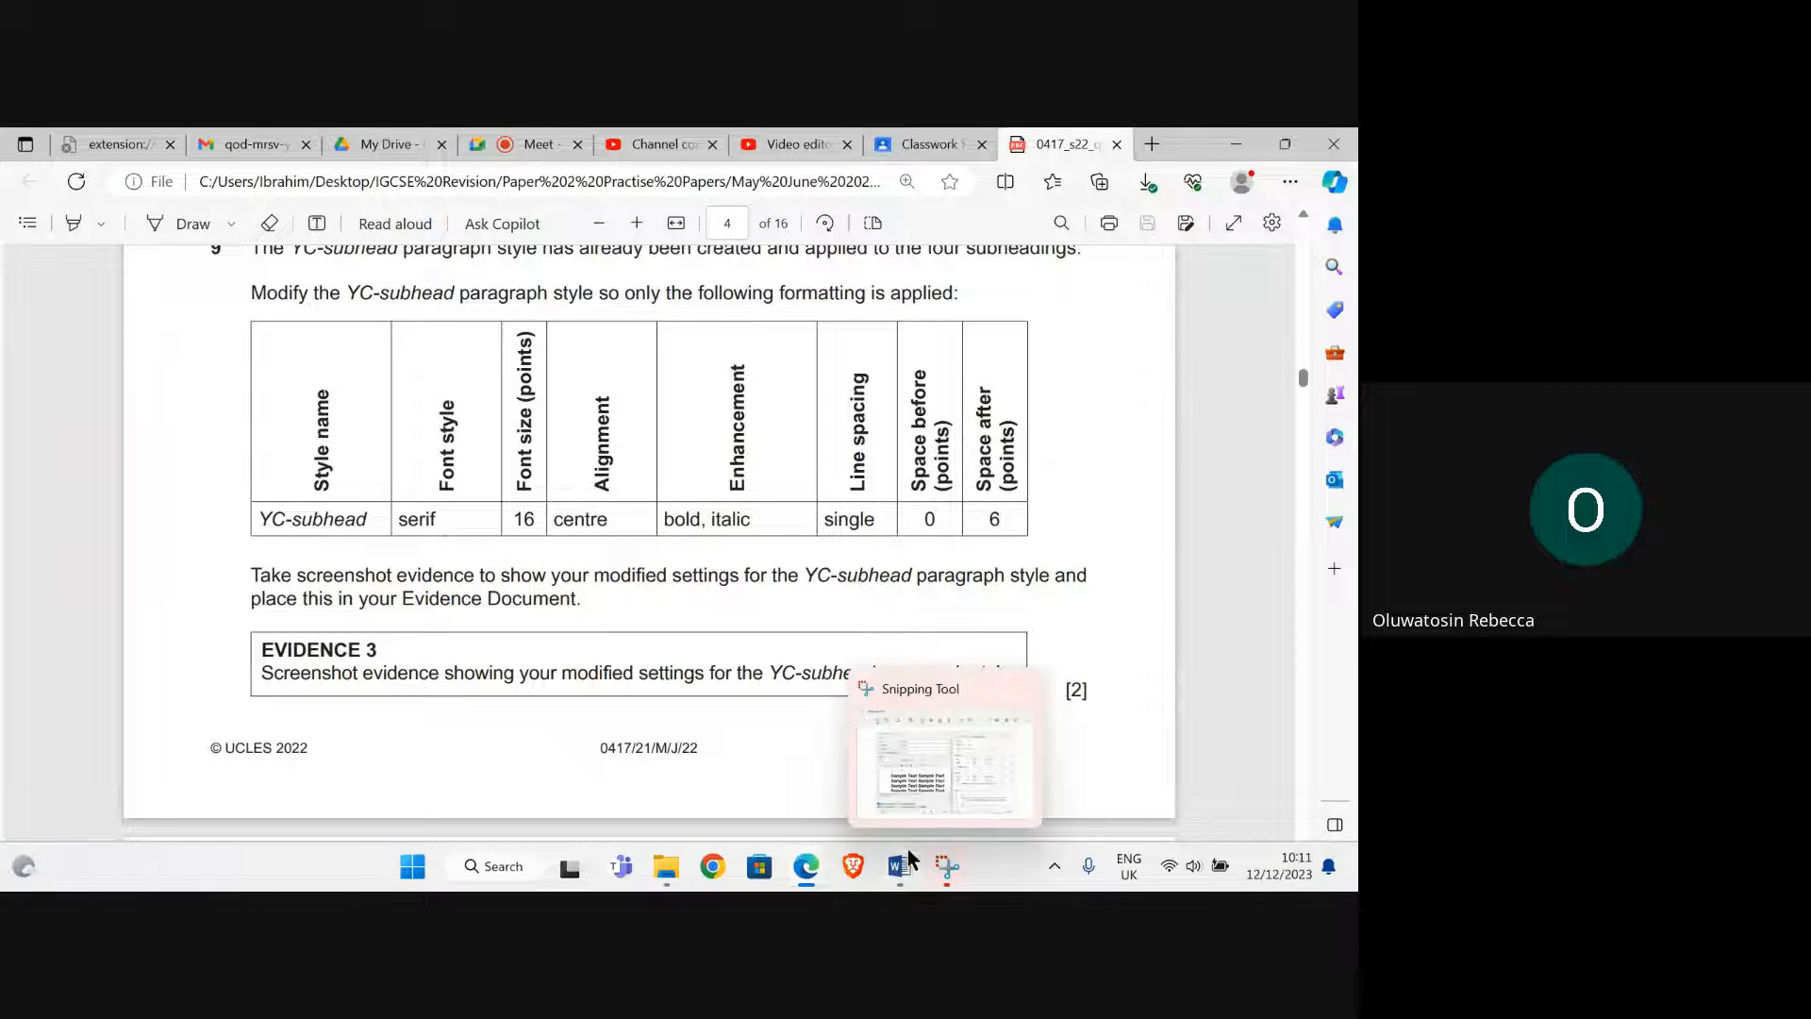
mouse_move(892, 861)
left_click(982, 811)
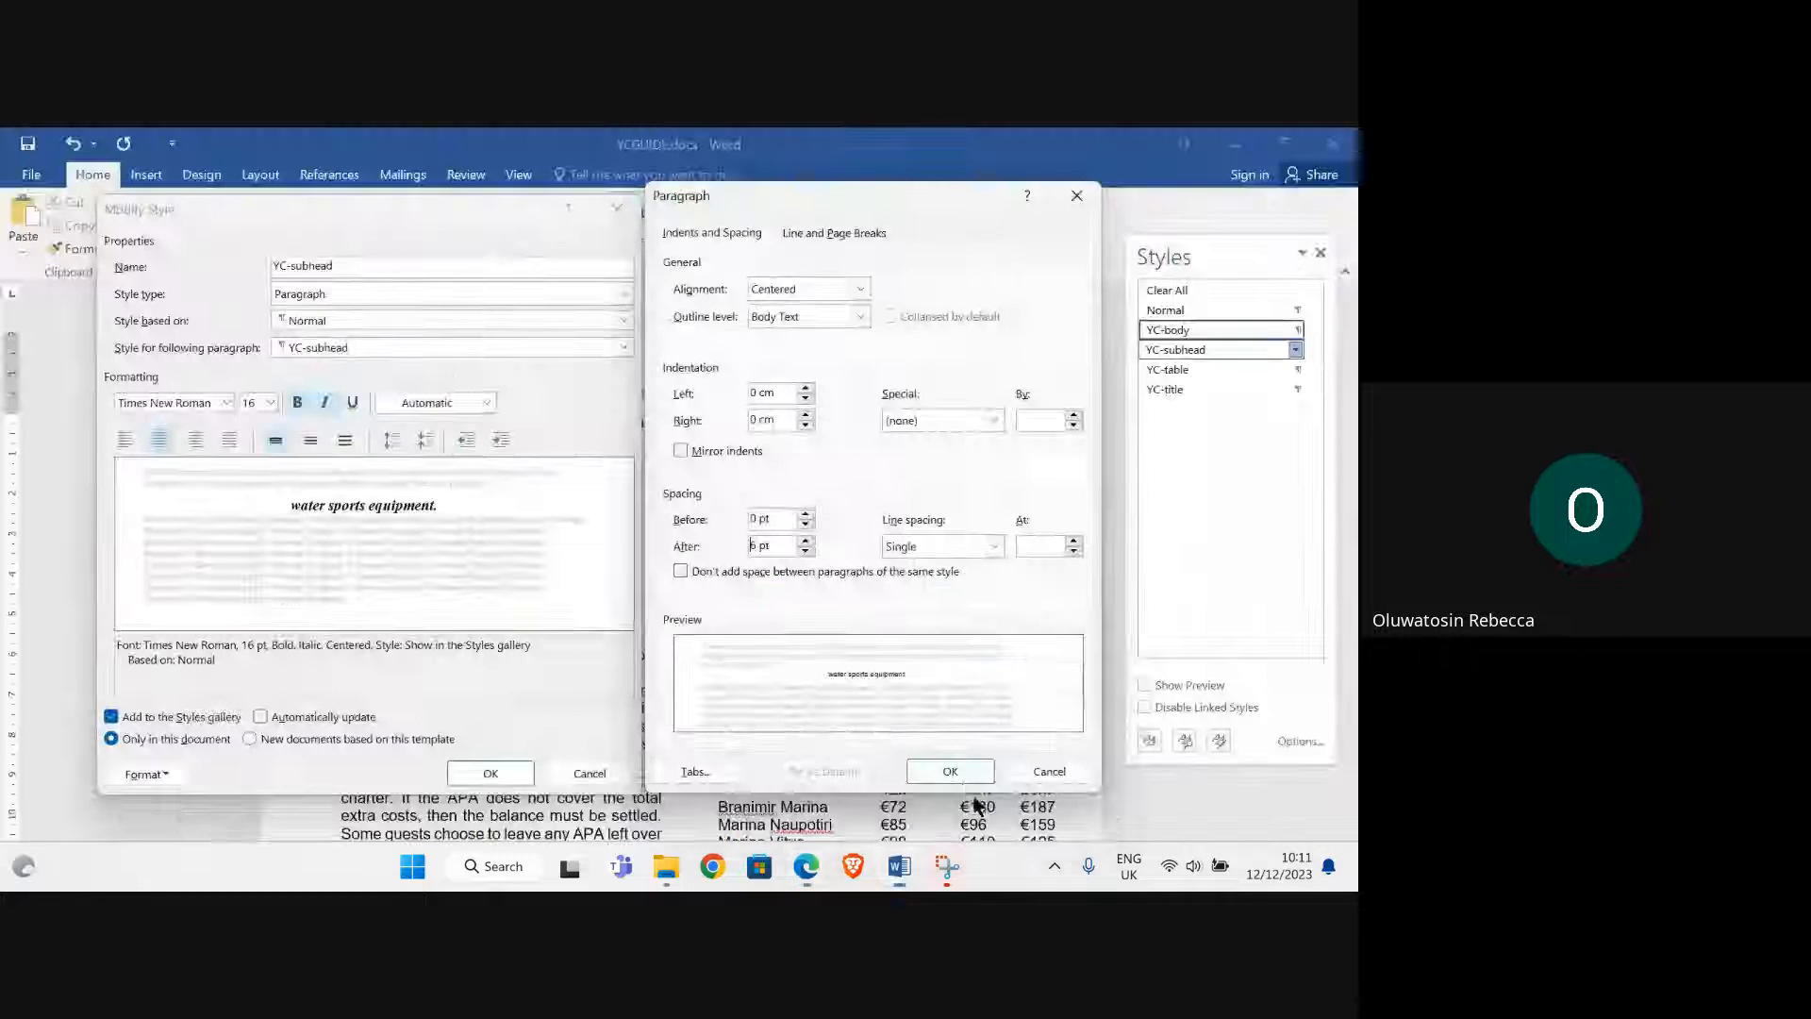
Capture the open Modify Style and Paragraph dialogs together with Snipping Tool, and apply the YC-subhead style changes
left_click(946, 872)
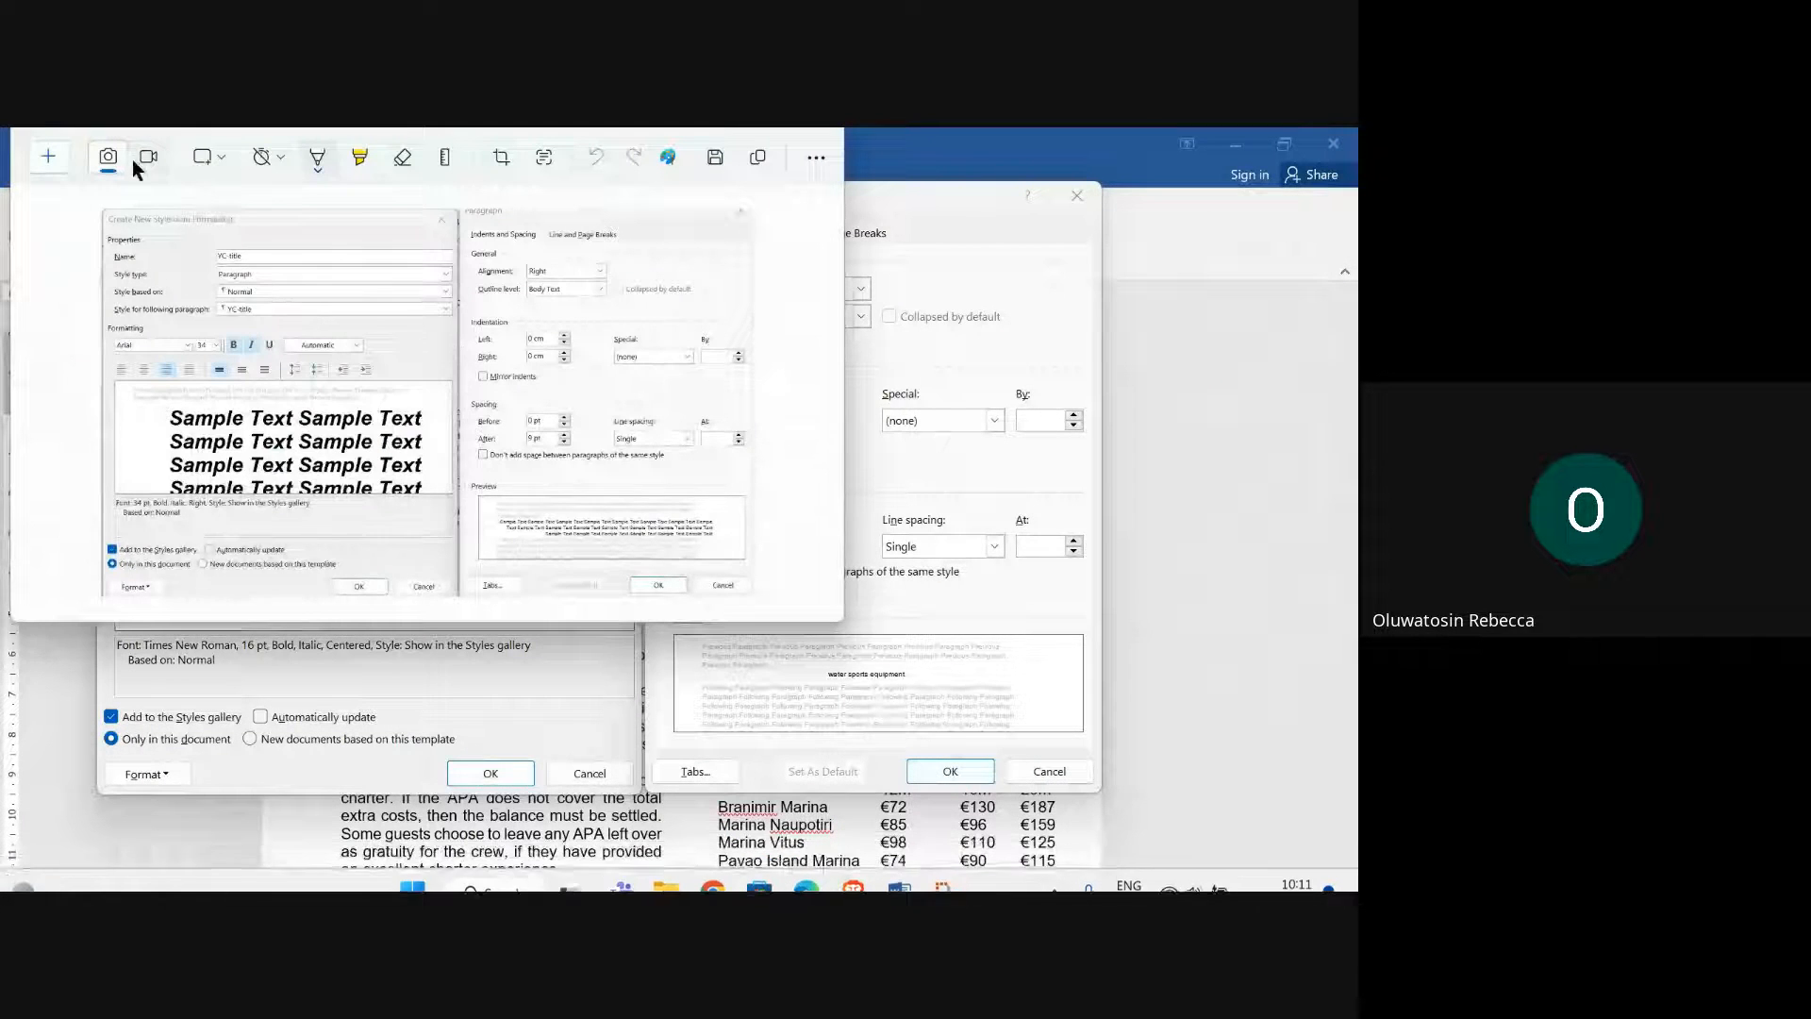
left_click(48, 156)
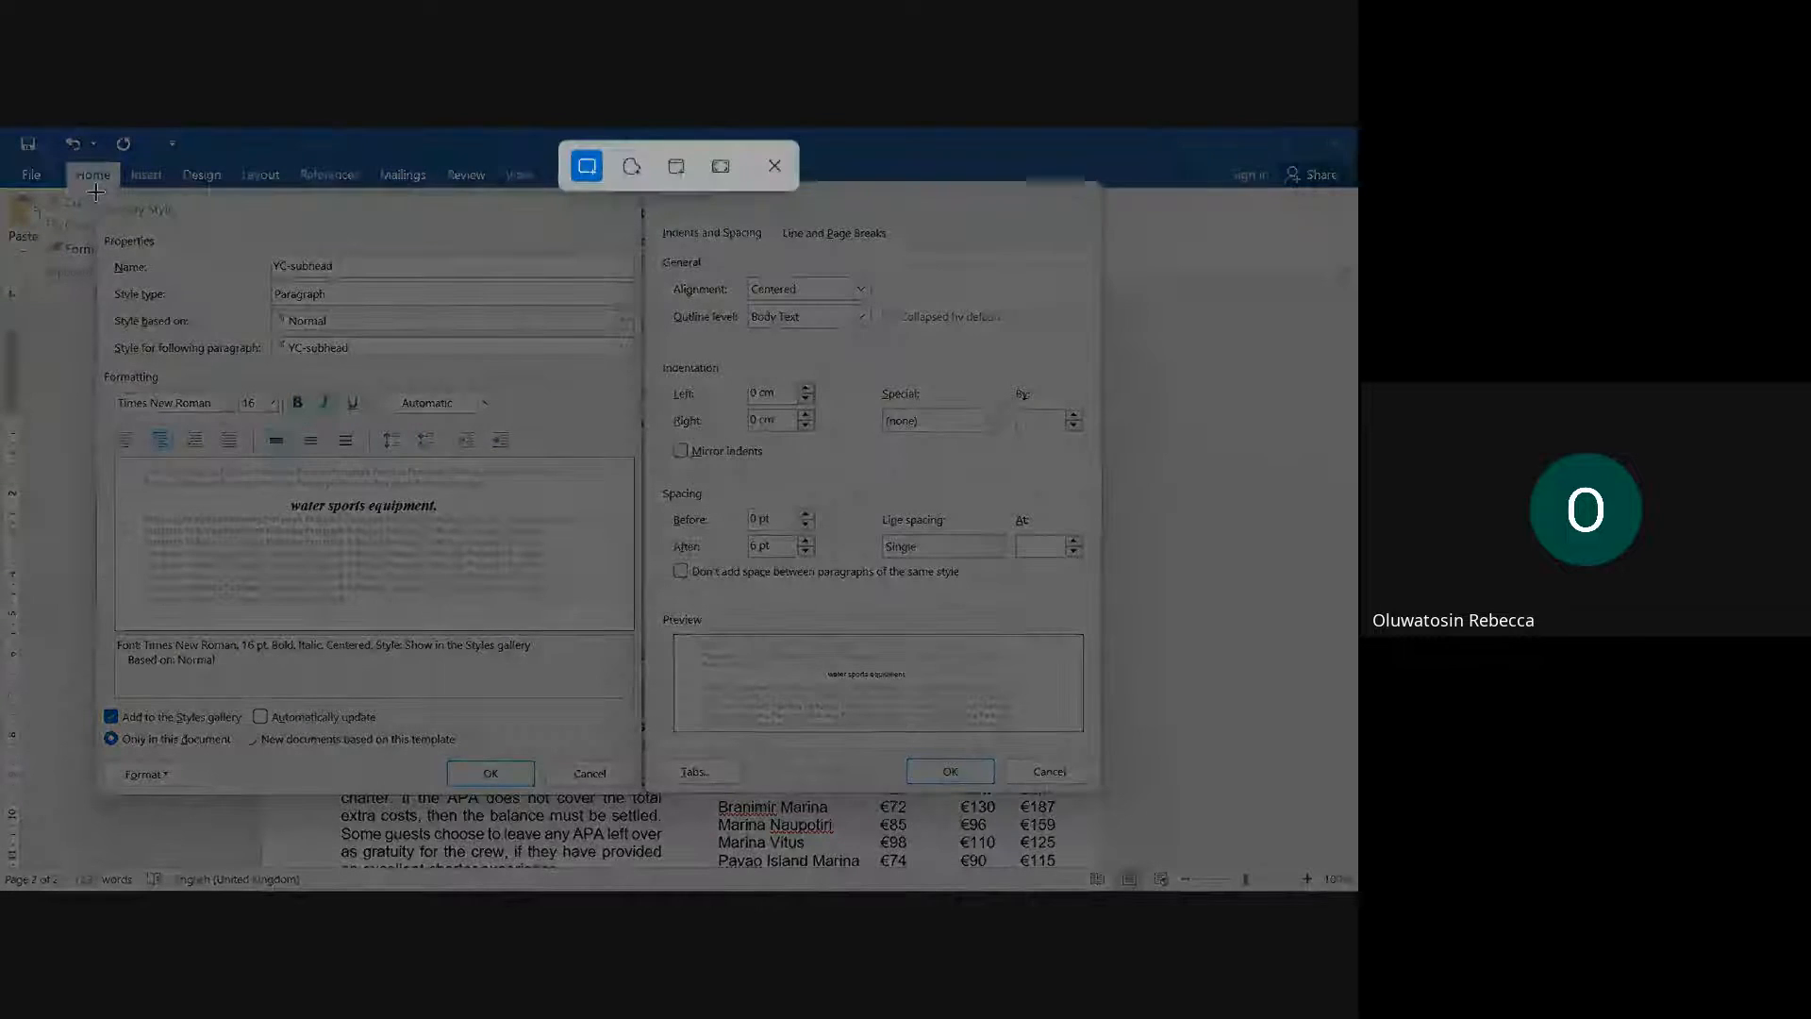
left_click_drag(94, 192, 1093, 789)
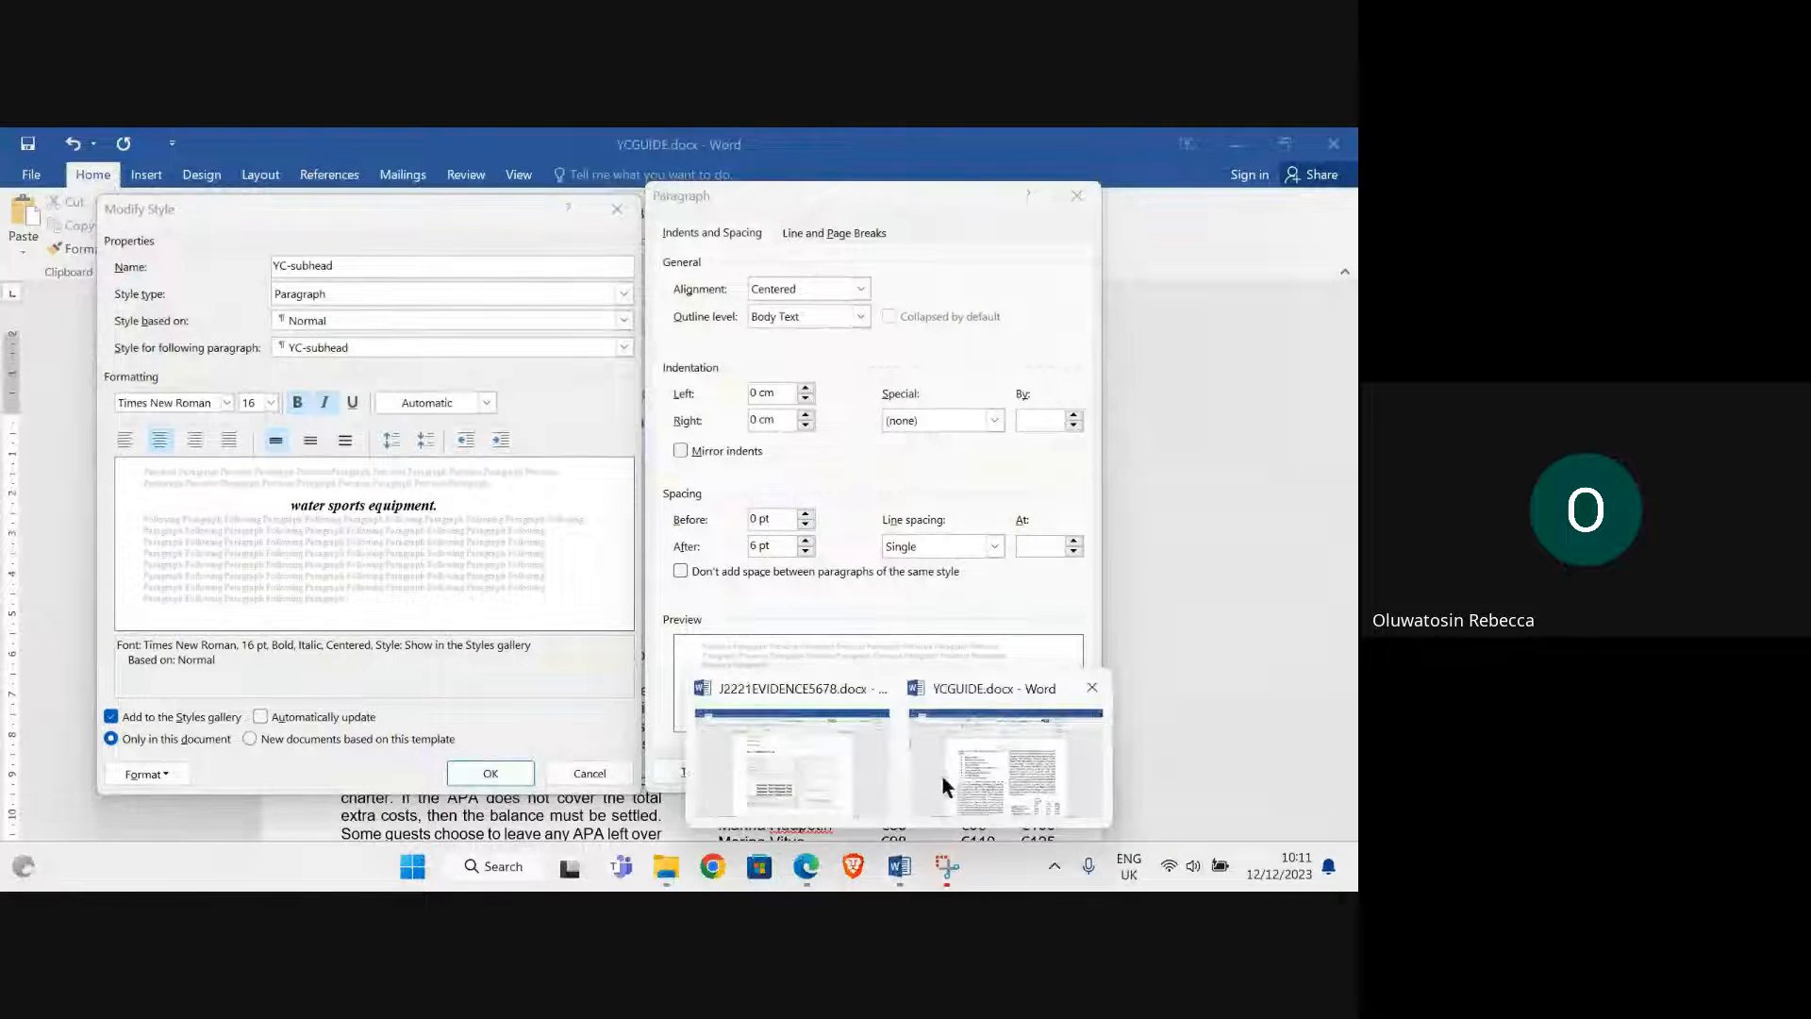
left_click(972, 769)
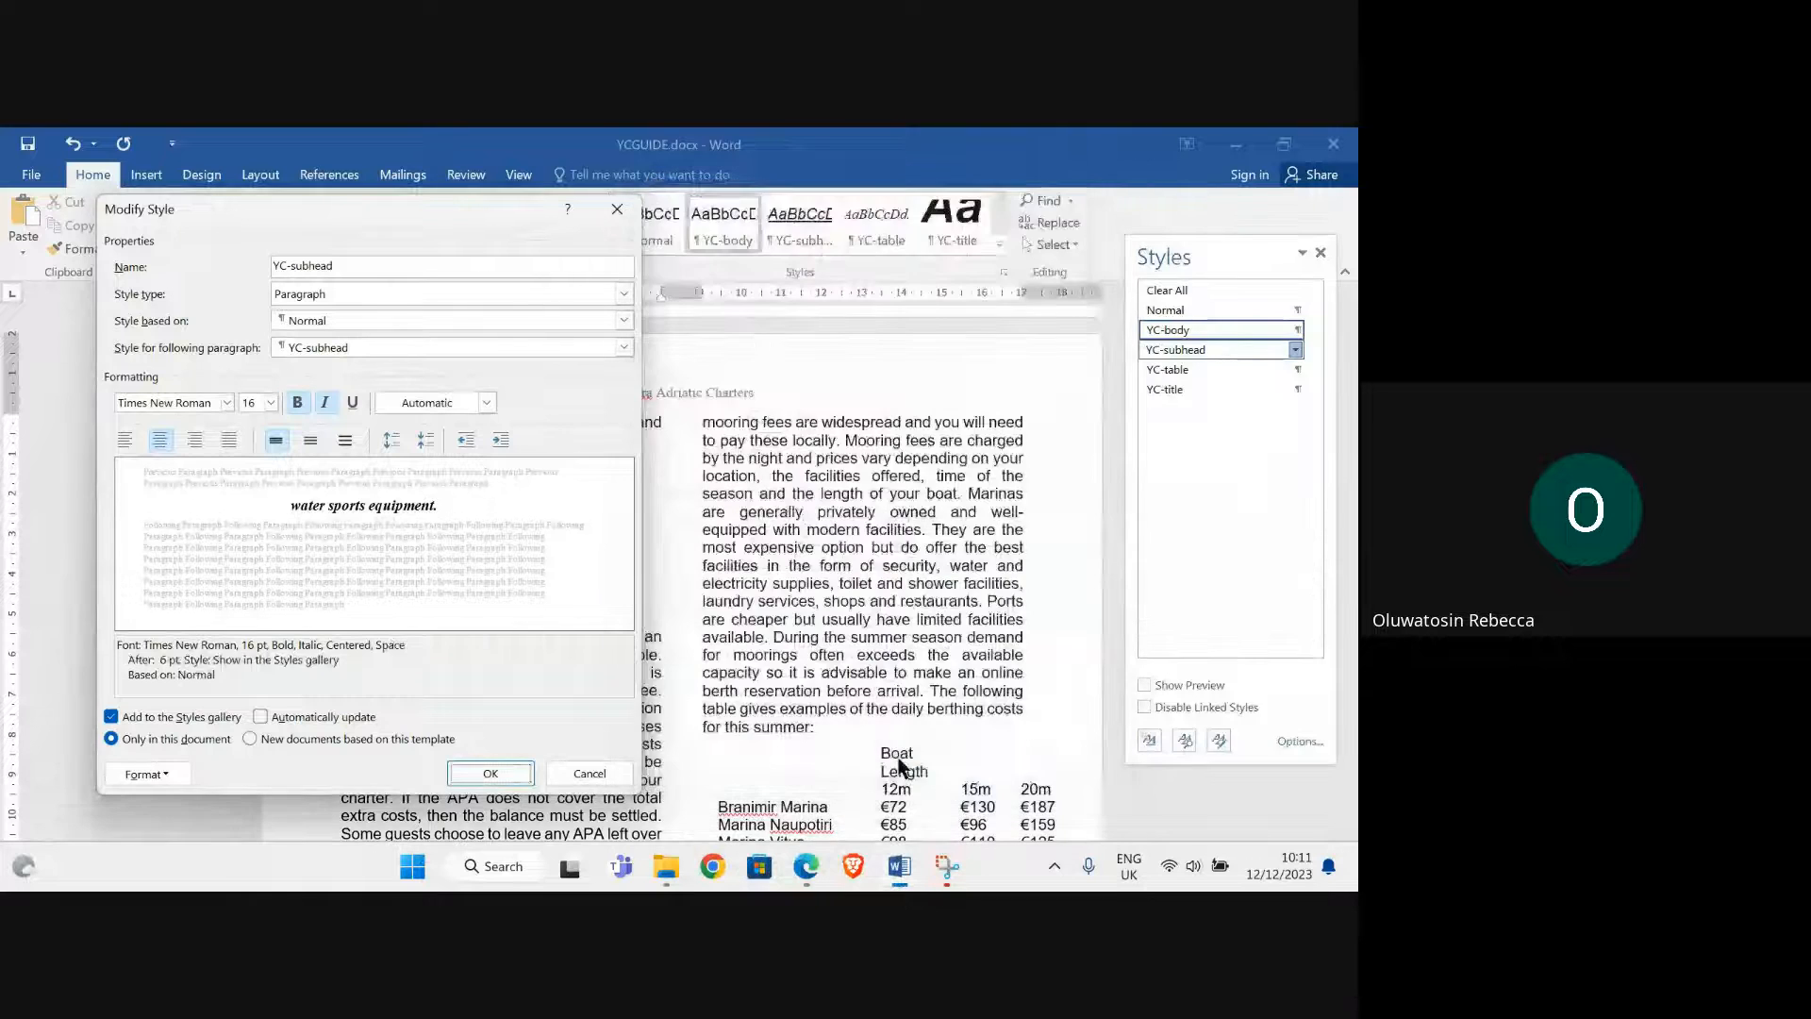
left_click(491, 773)
Paste the screenshot under "Step 9 - EVIDENCE 3 here:" in J2221EVIDENCE5678, then return to YCGUIDE and close its Styles list
mouse_move(900, 866)
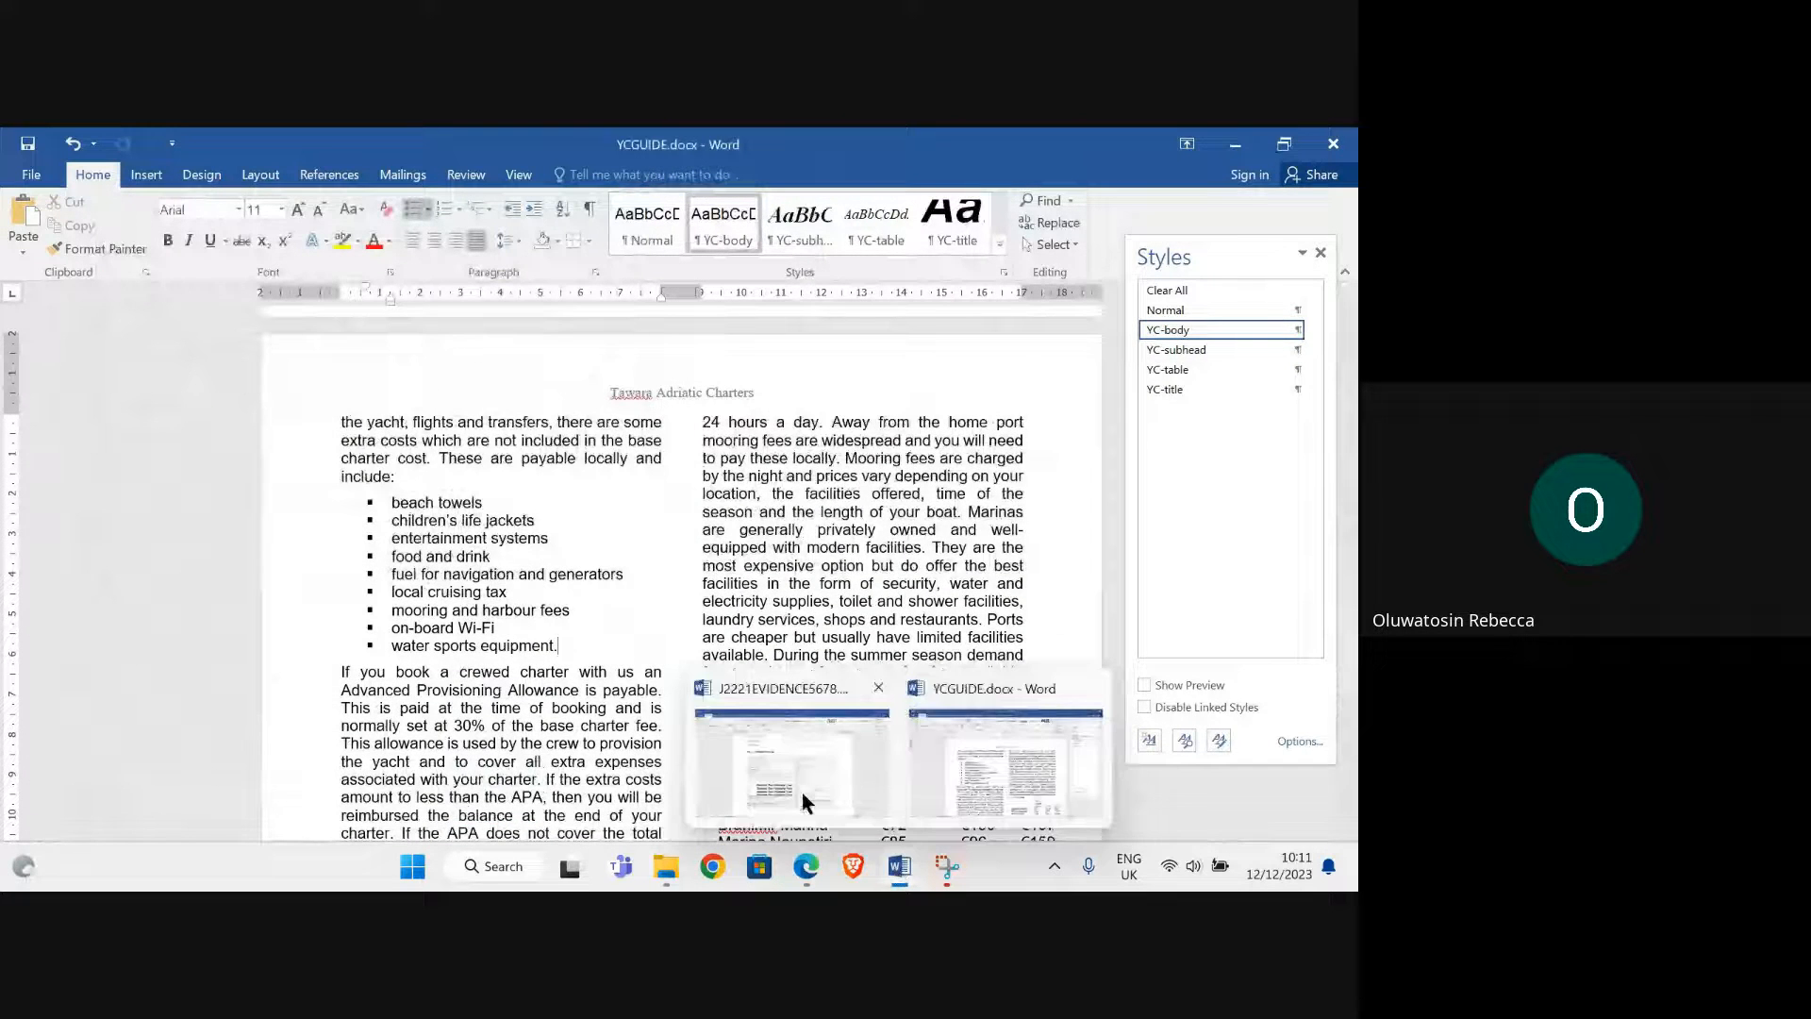
left_click(802, 793)
scroll(504, 604, "down", 3)
scroll(503, 604, "down", 2)
left_click(440, 571)
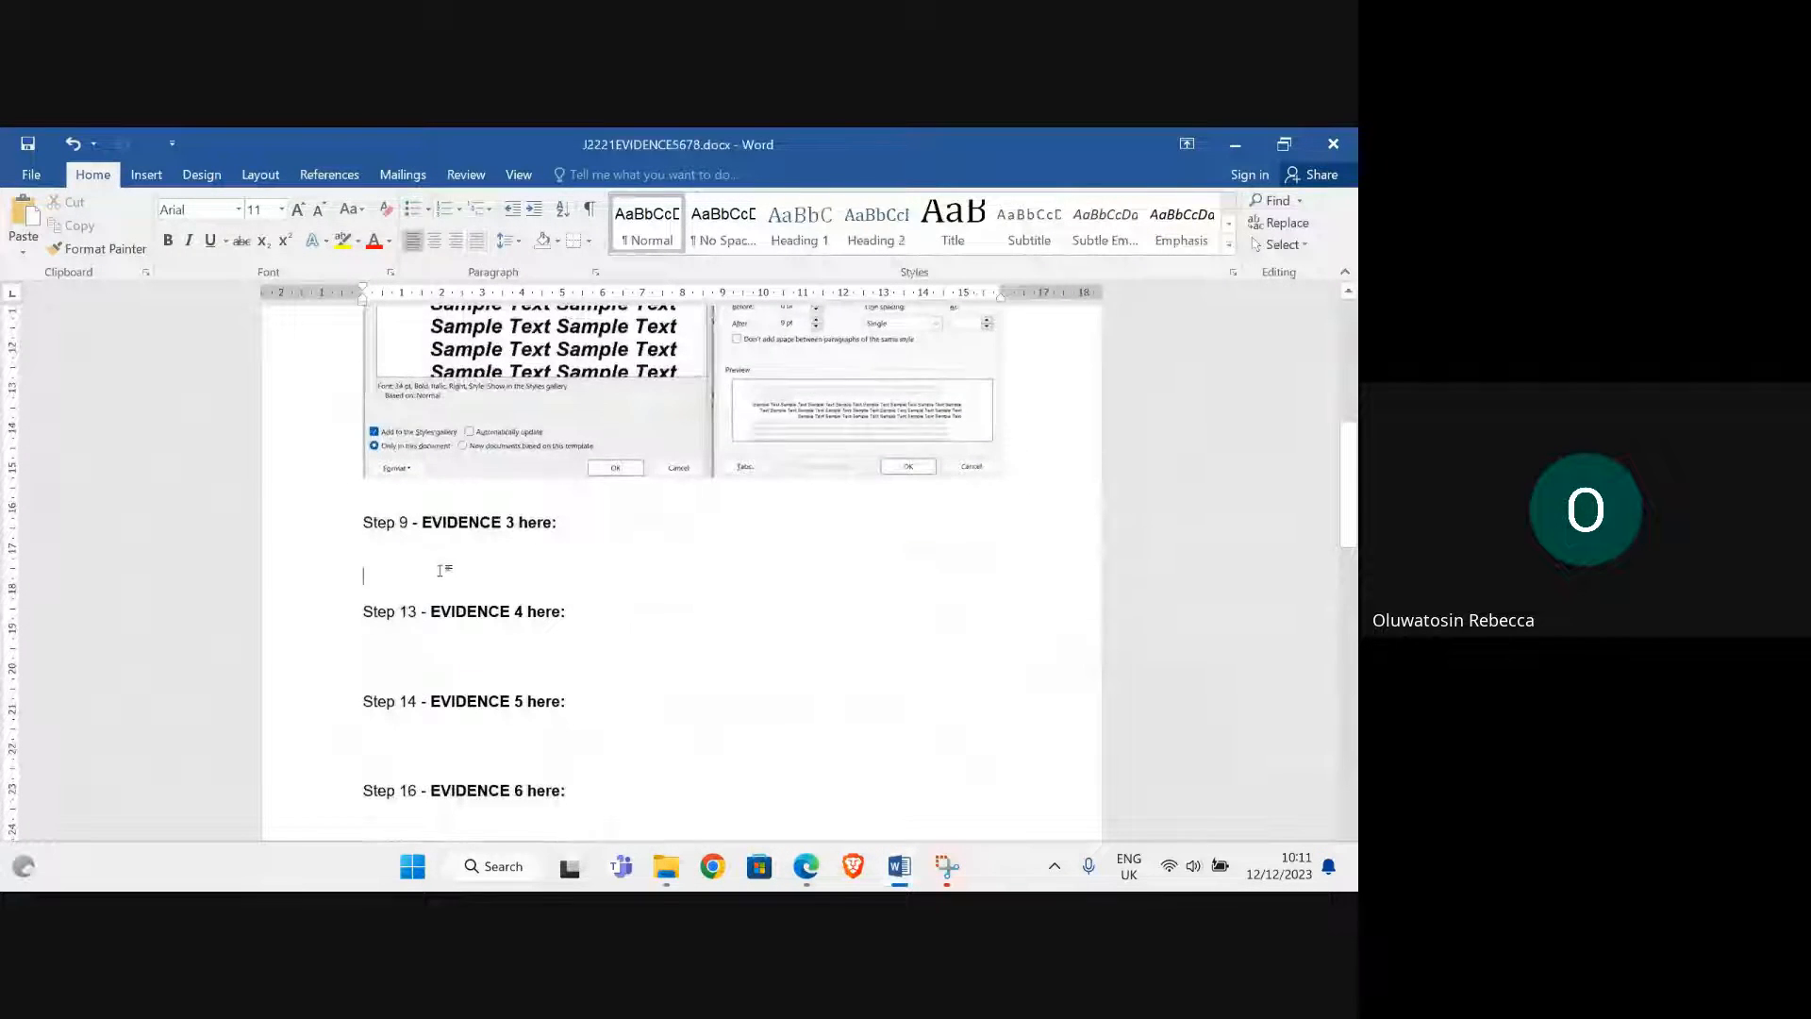
key("ctrl+v")
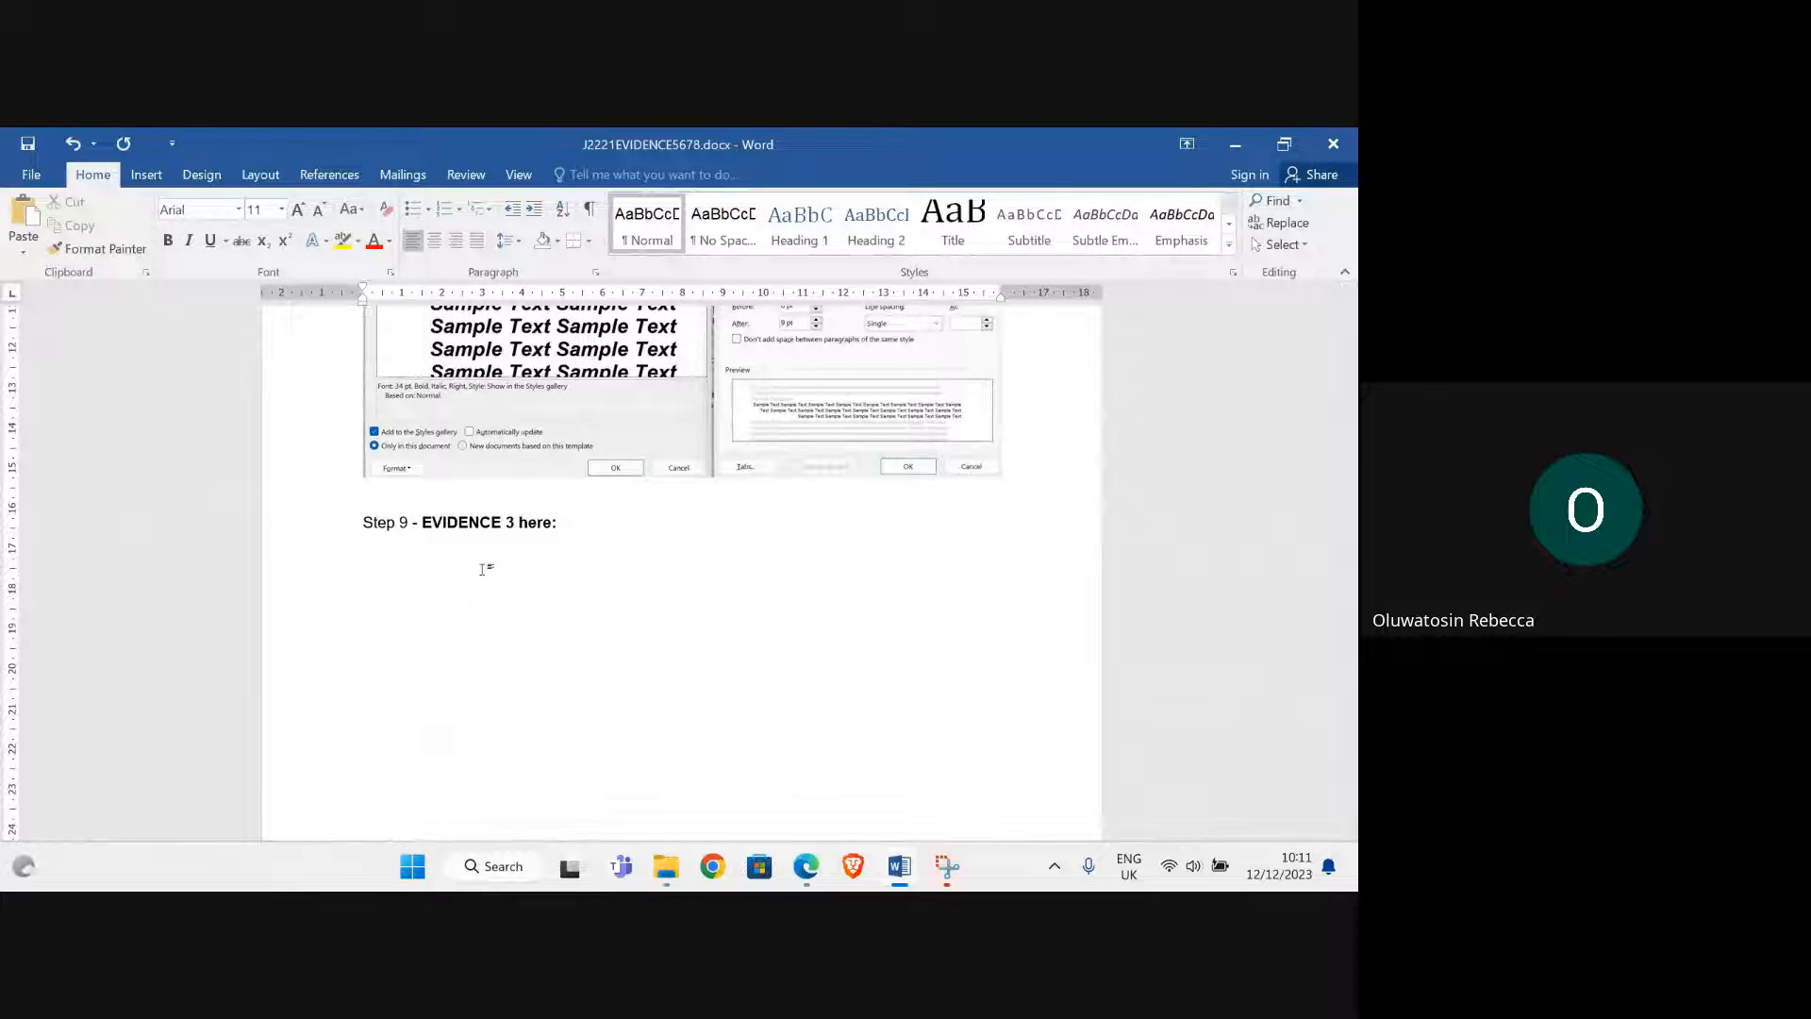
left_click(1236, 144)
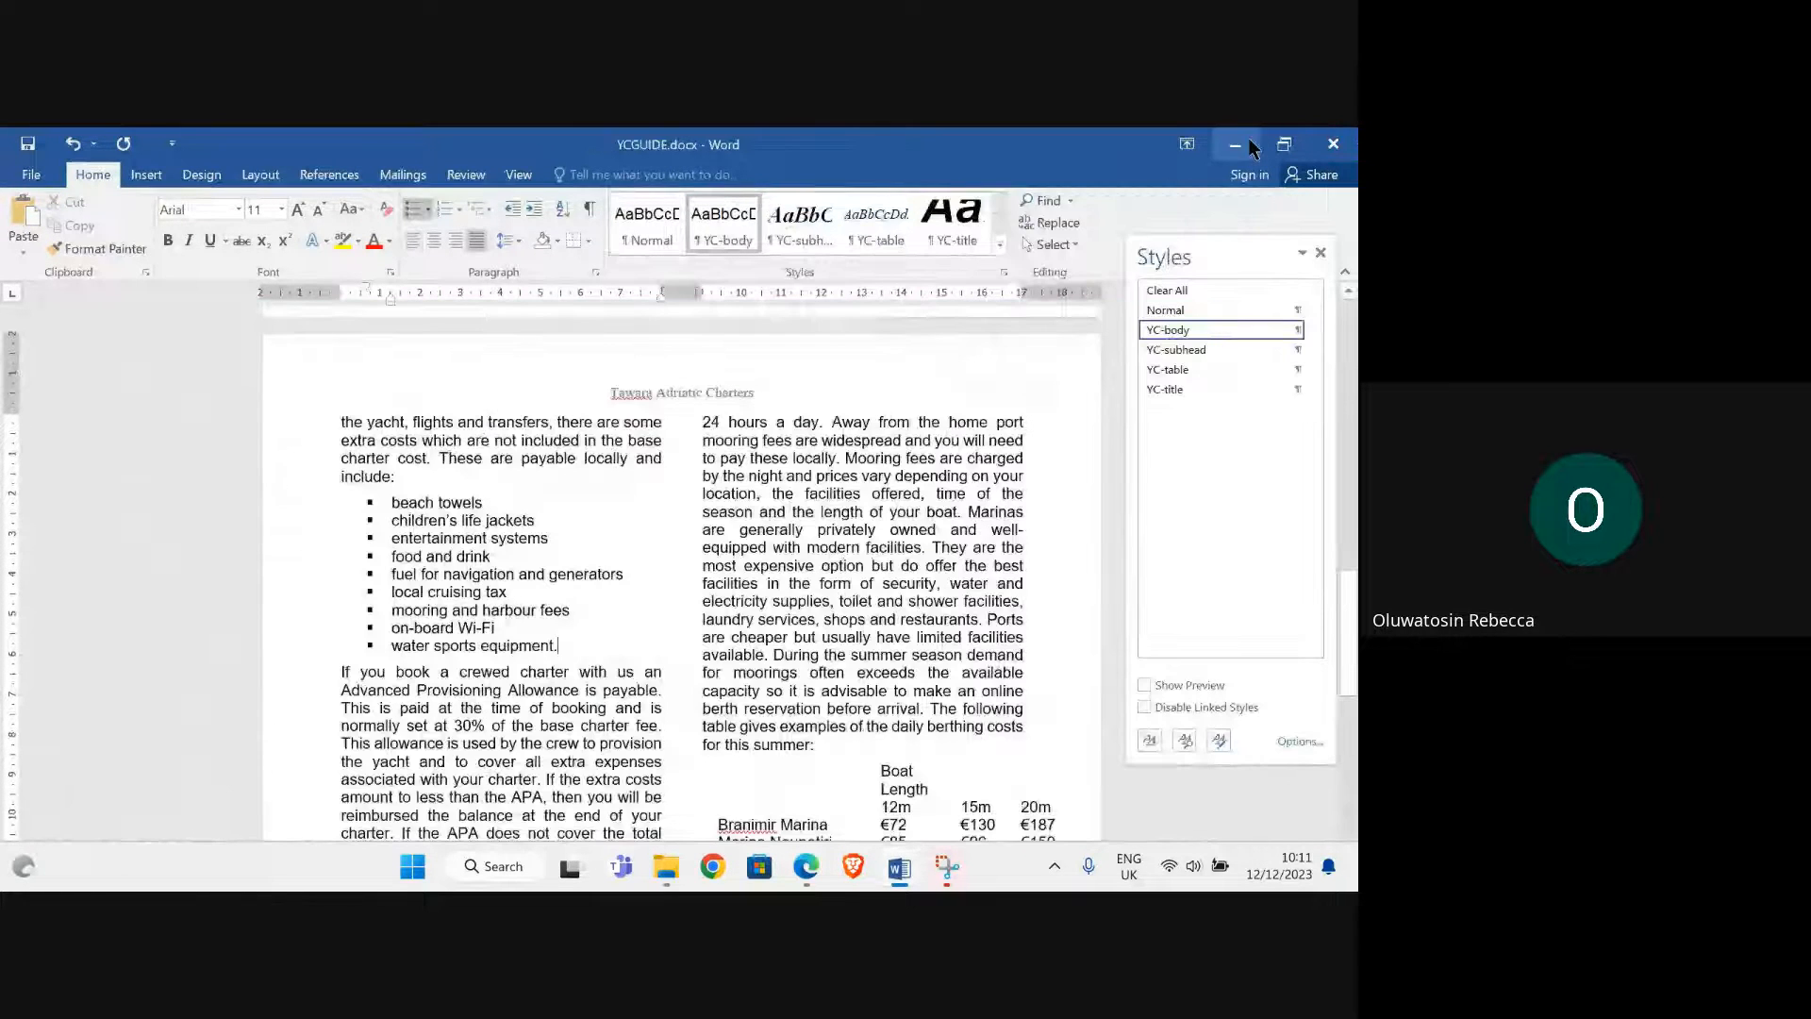
left_click(1321, 253)
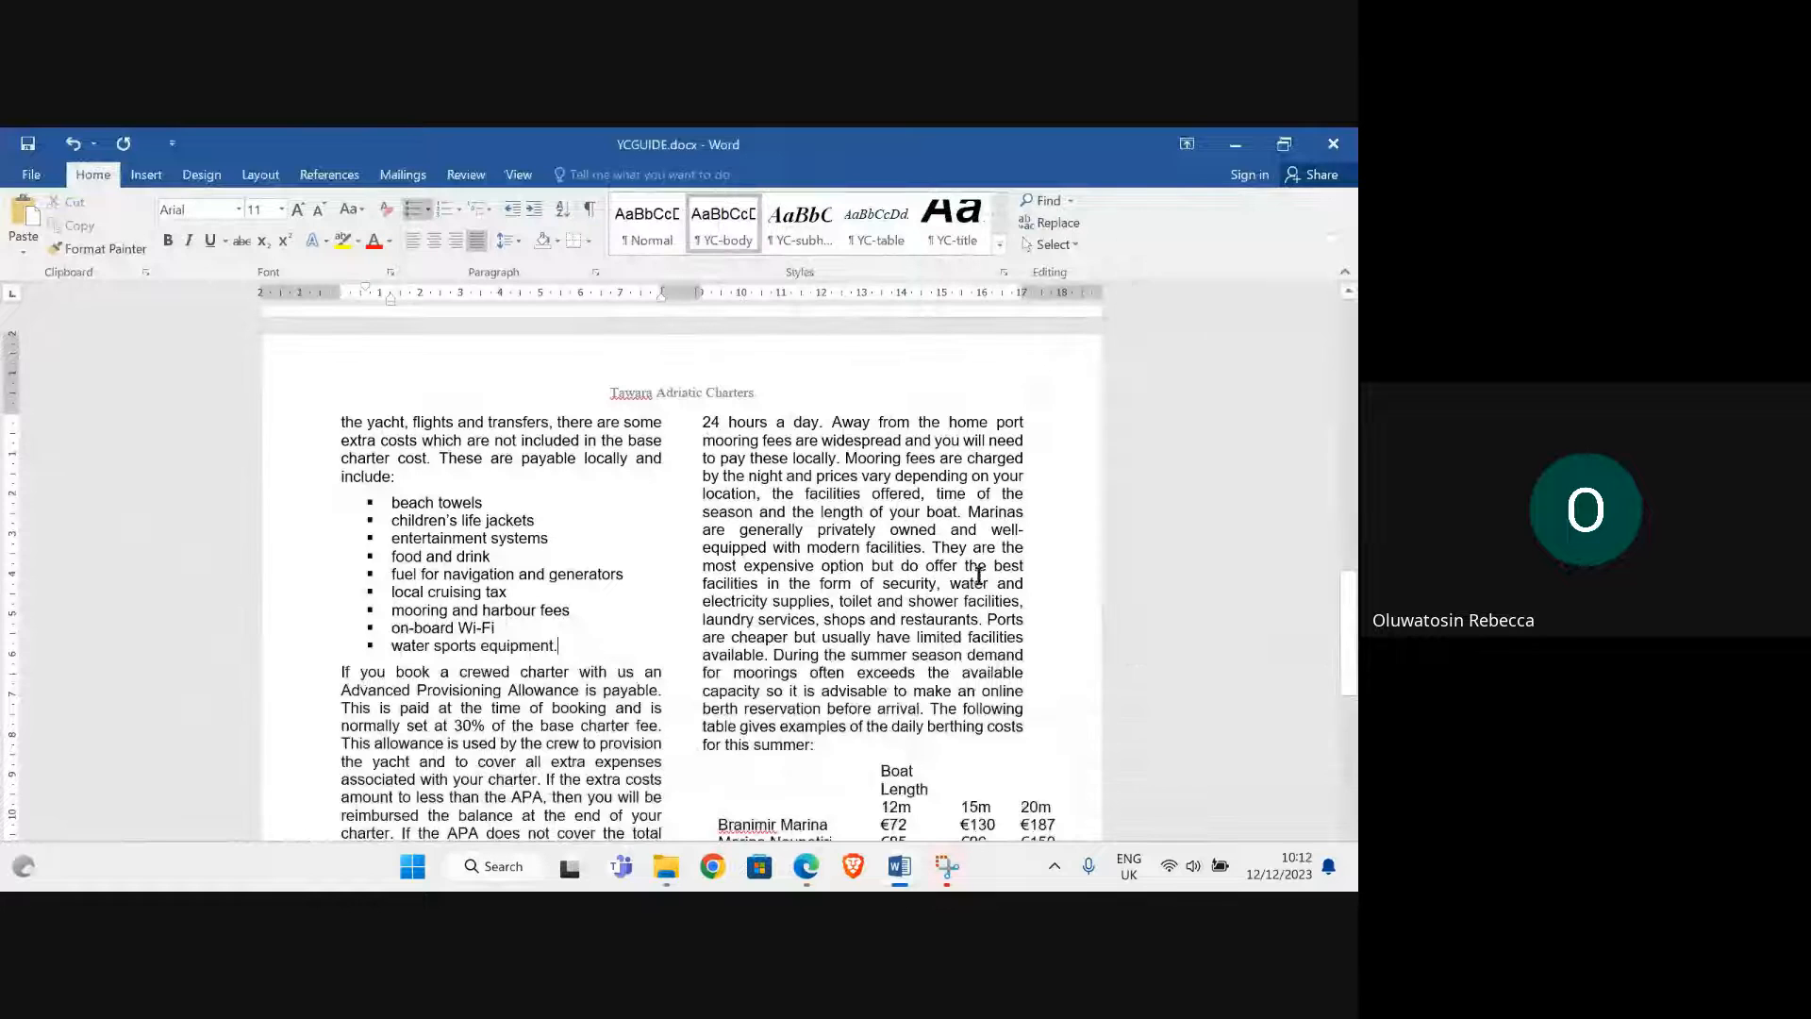
Switch to the exam paper in Edge, read question 10 on the table's style, and return to YCGUIDE in Word
mouse_move(792, 858)
left_click(722, 783)
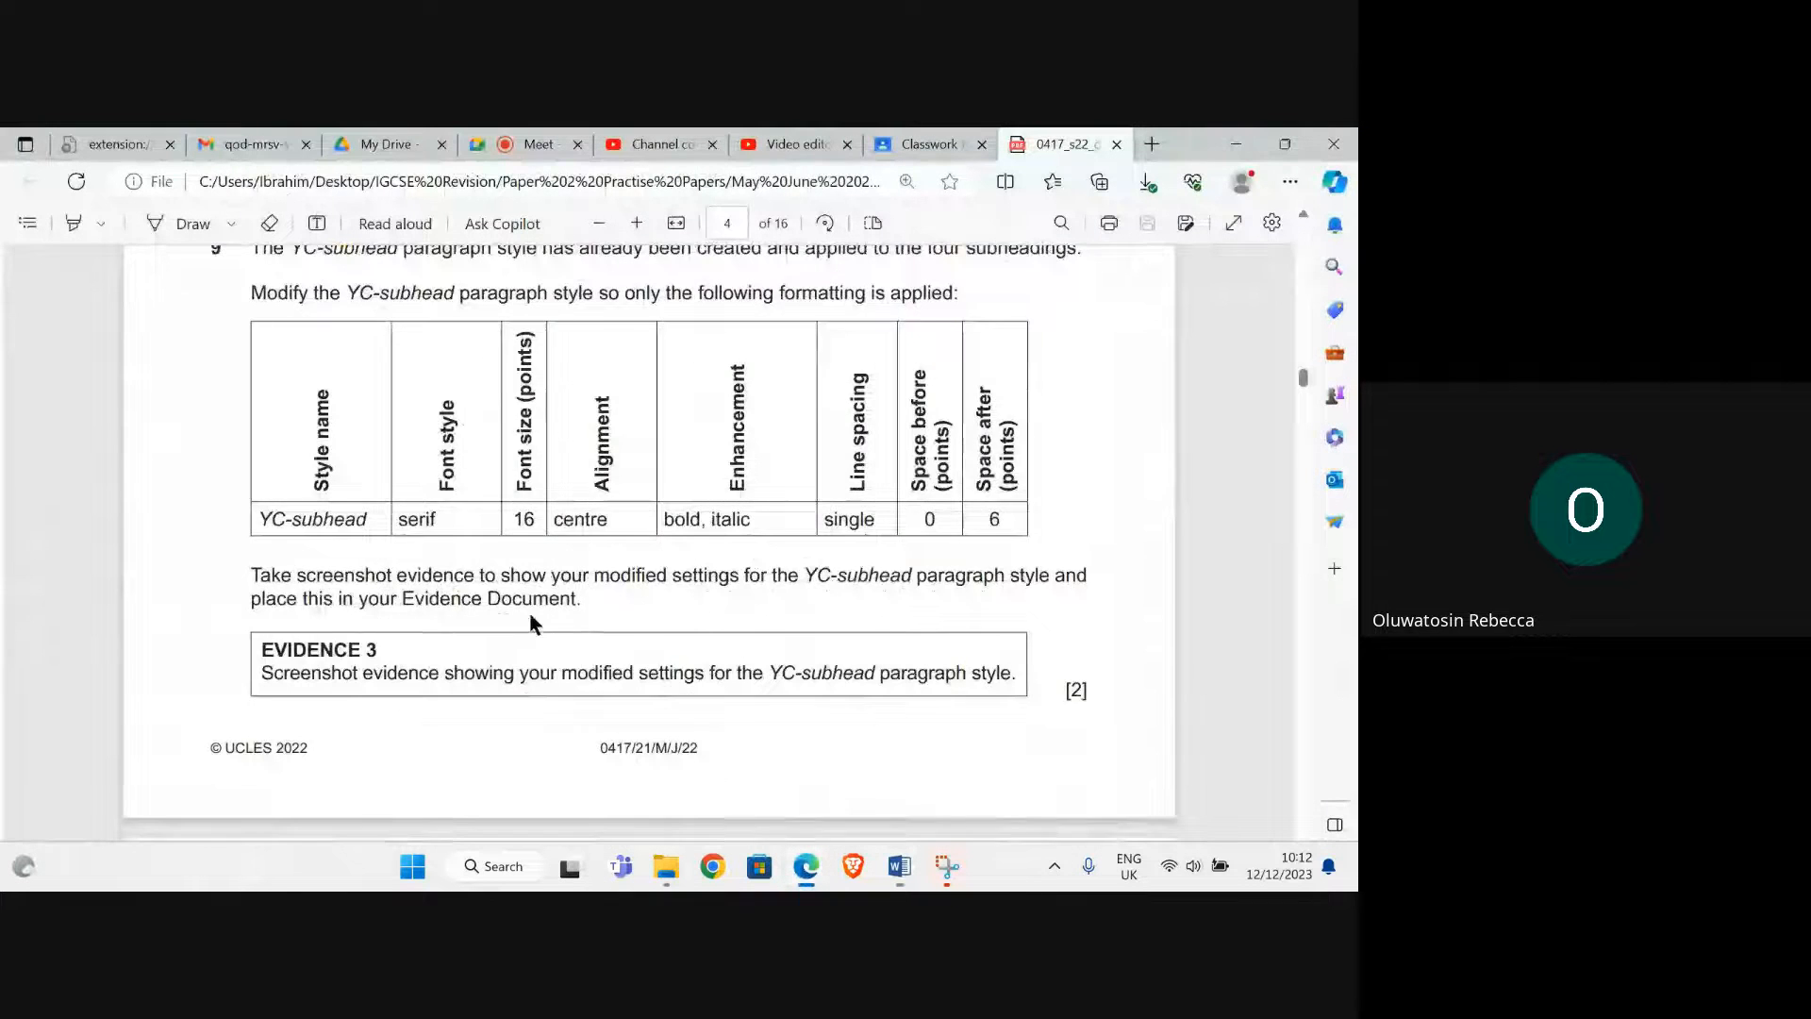
scroll(529, 571, "down", 4)
scroll(529, 571, "down", 2)
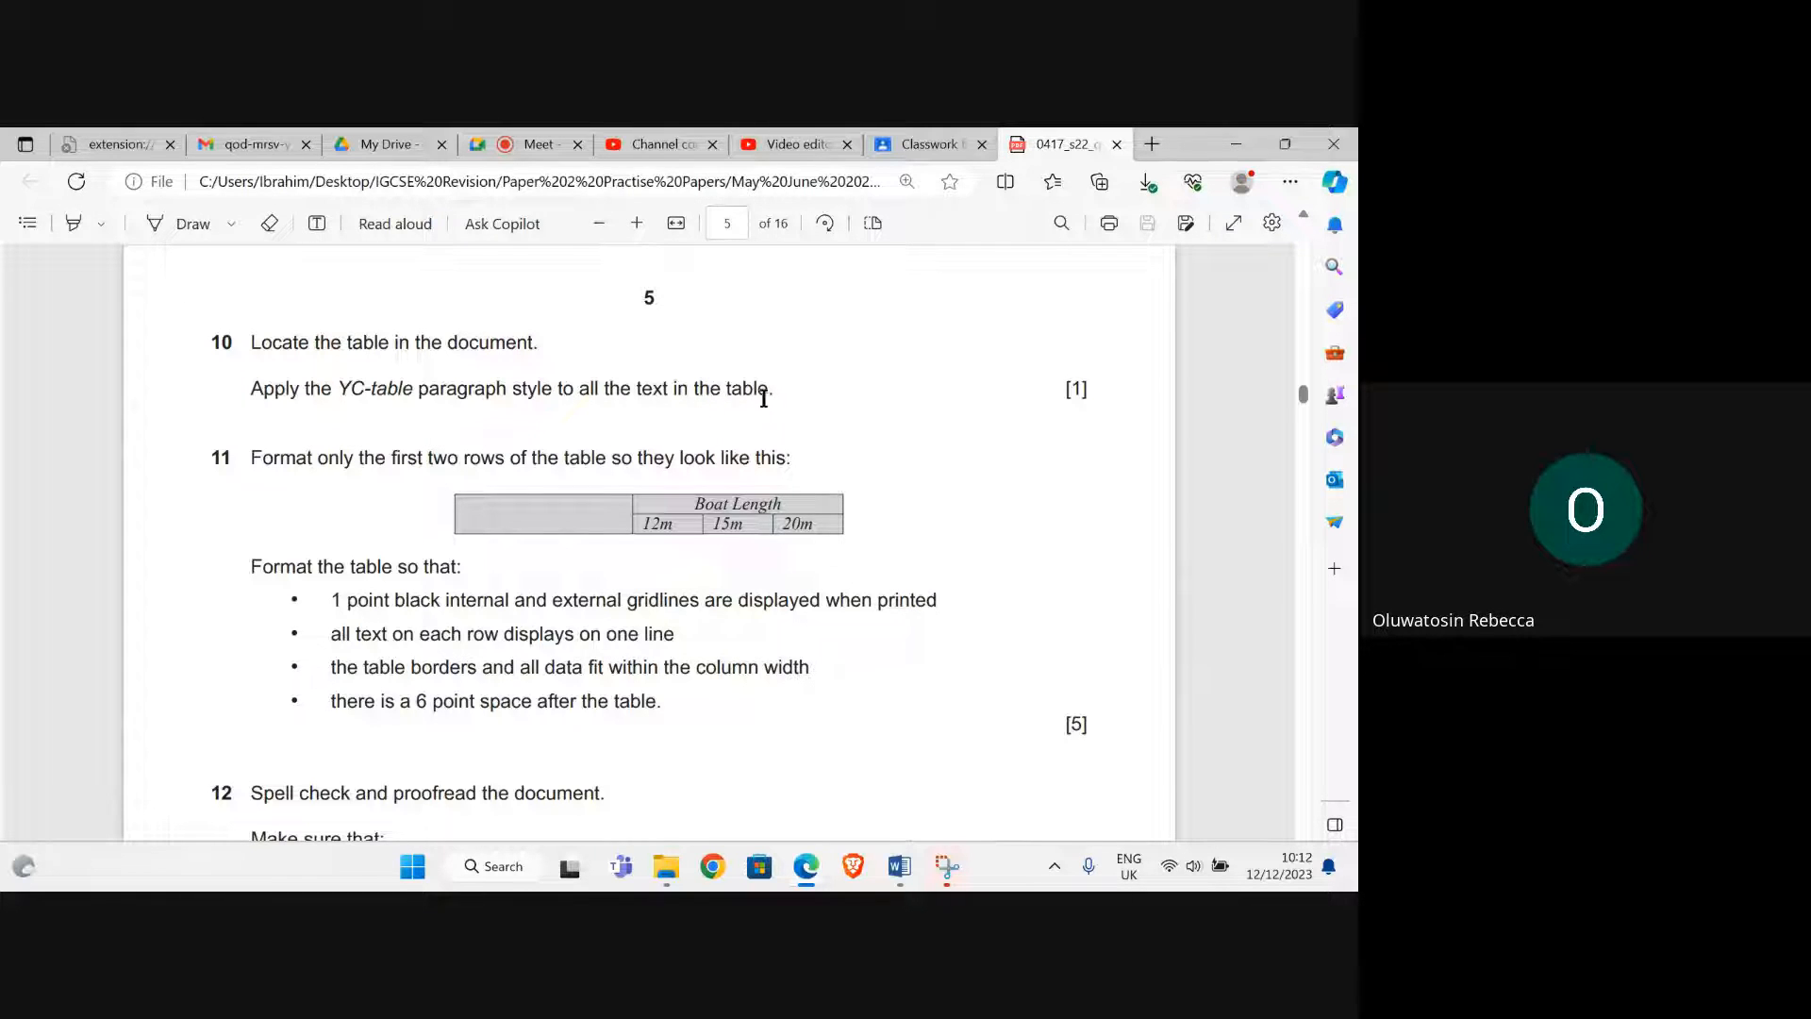
mouse_move(899, 867)
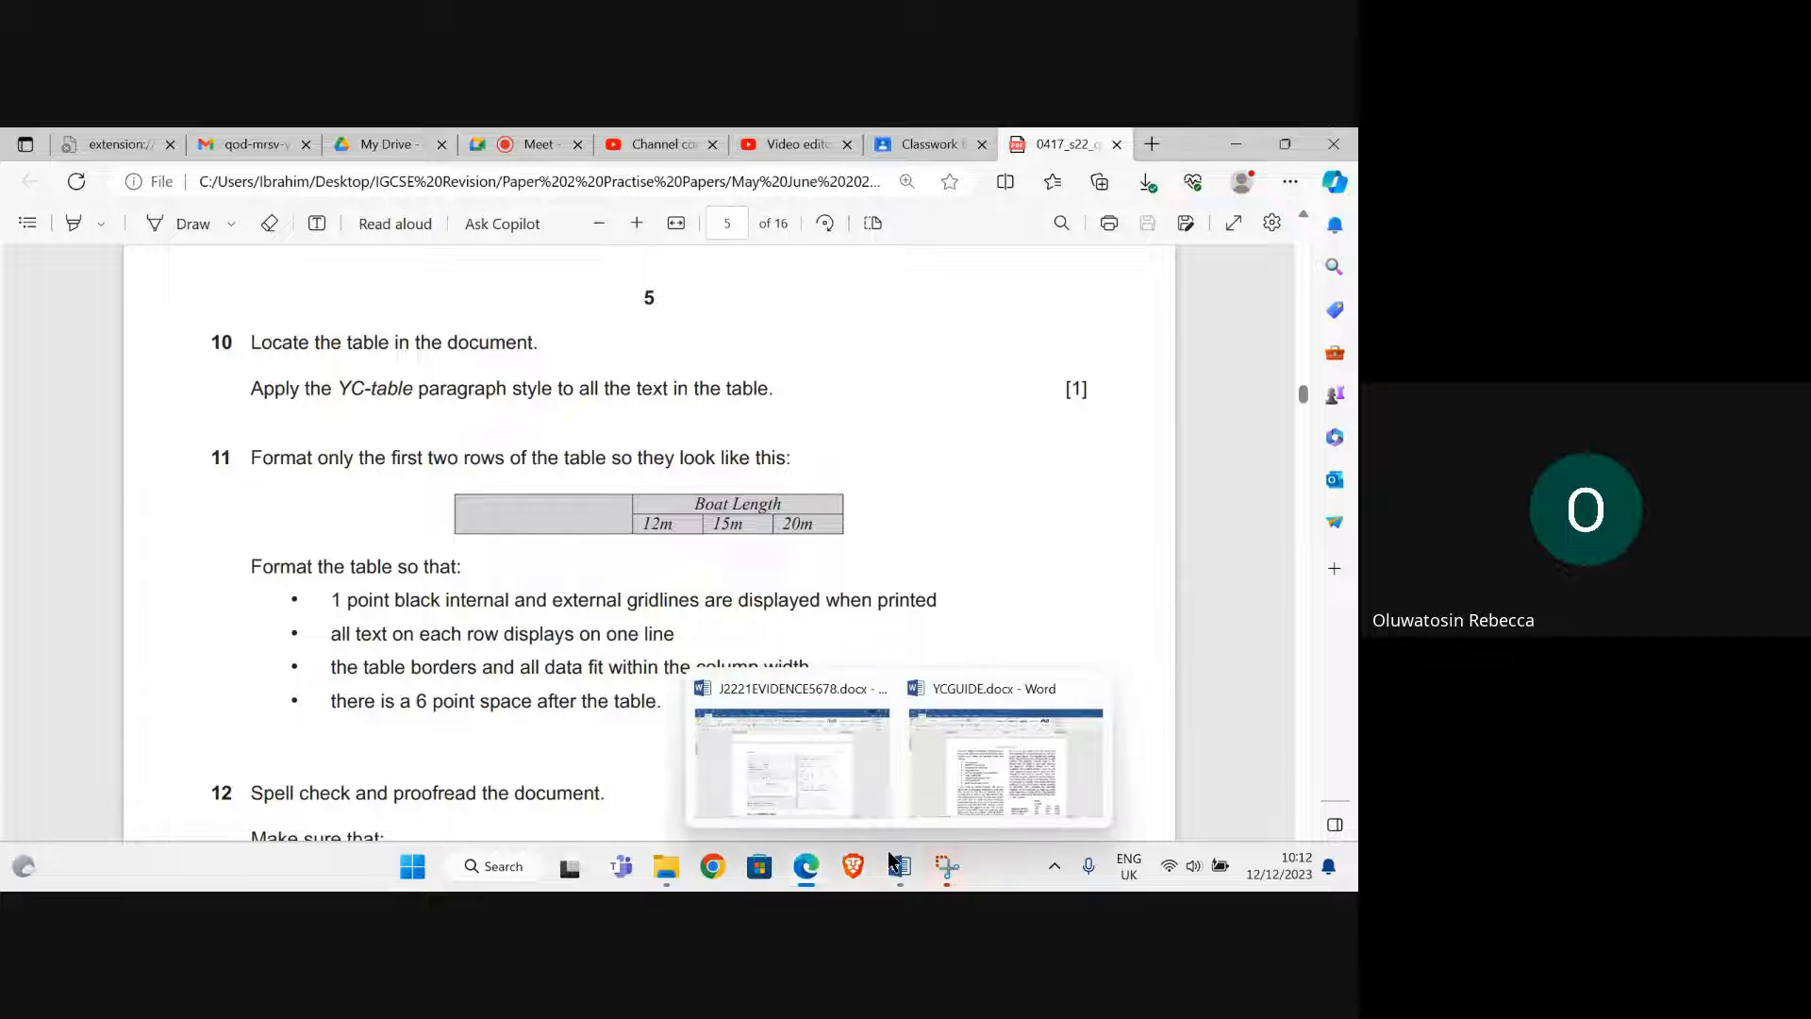
left_click(1009, 783)
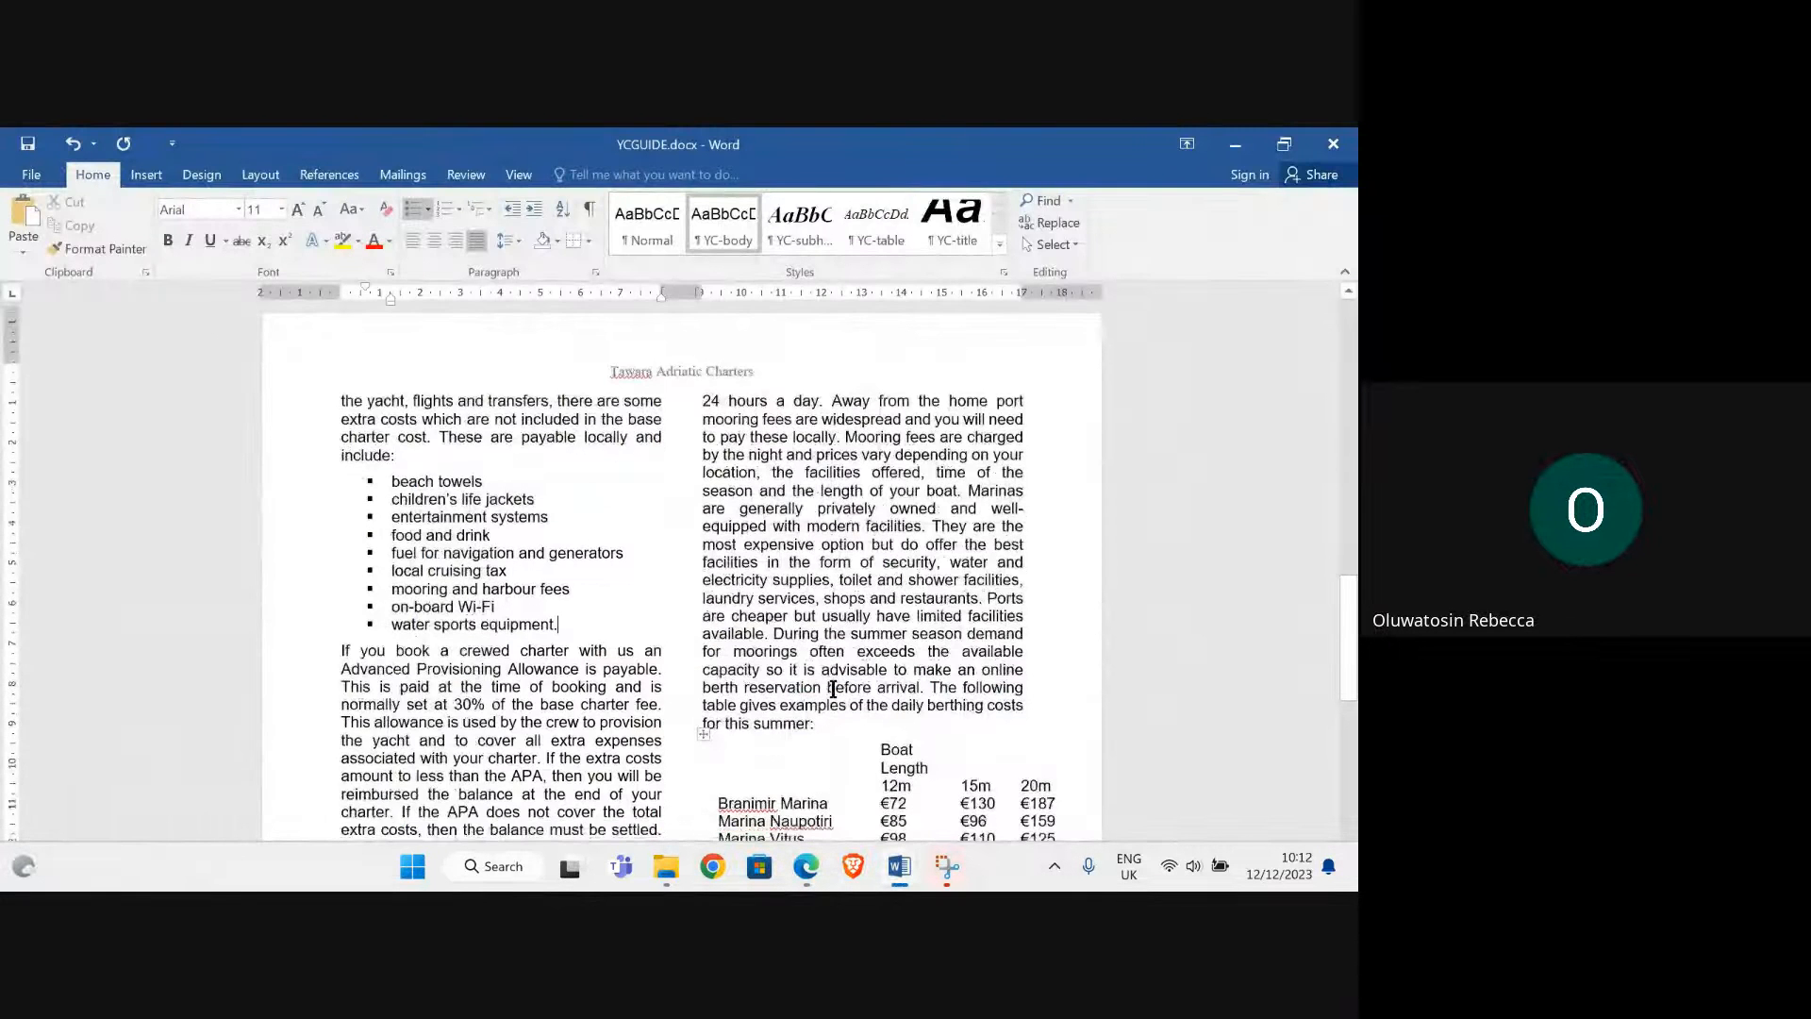
Apply the YC-table paragraph style to all text in the marina berthing costs table
scroll(832, 731, "down", 4)
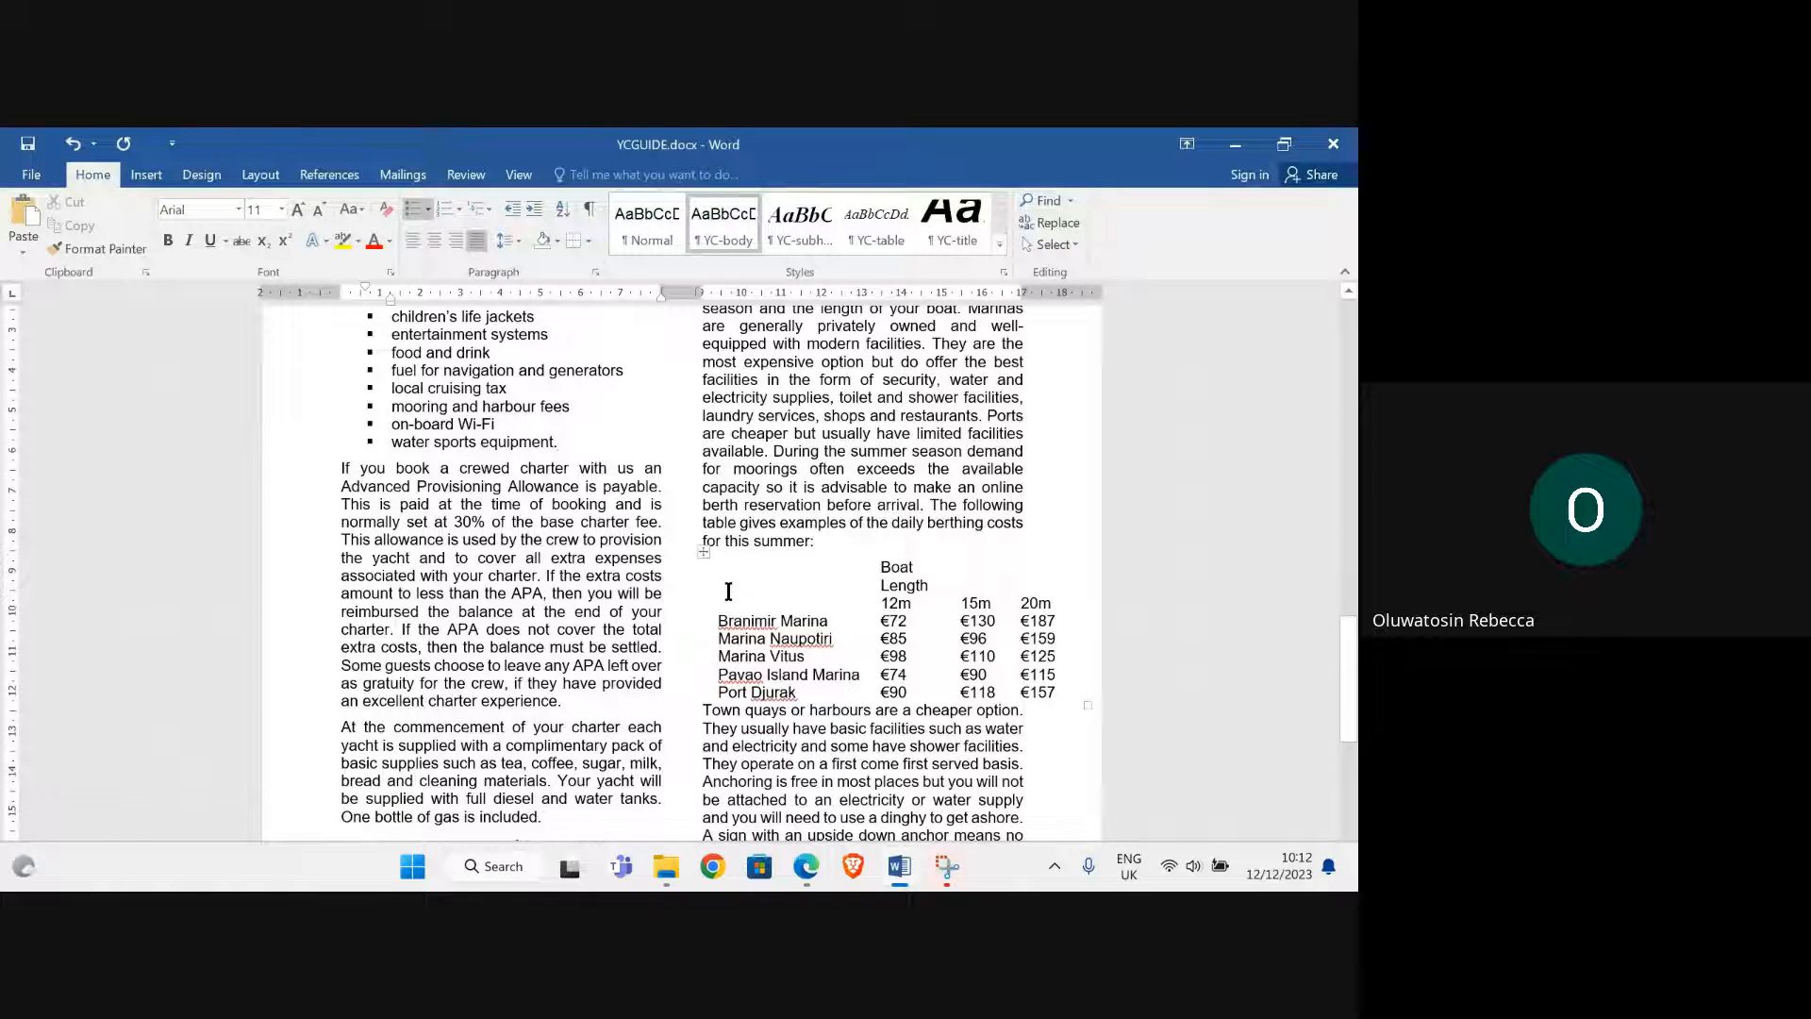
left_click(704, 569)
left_click(705, 554)
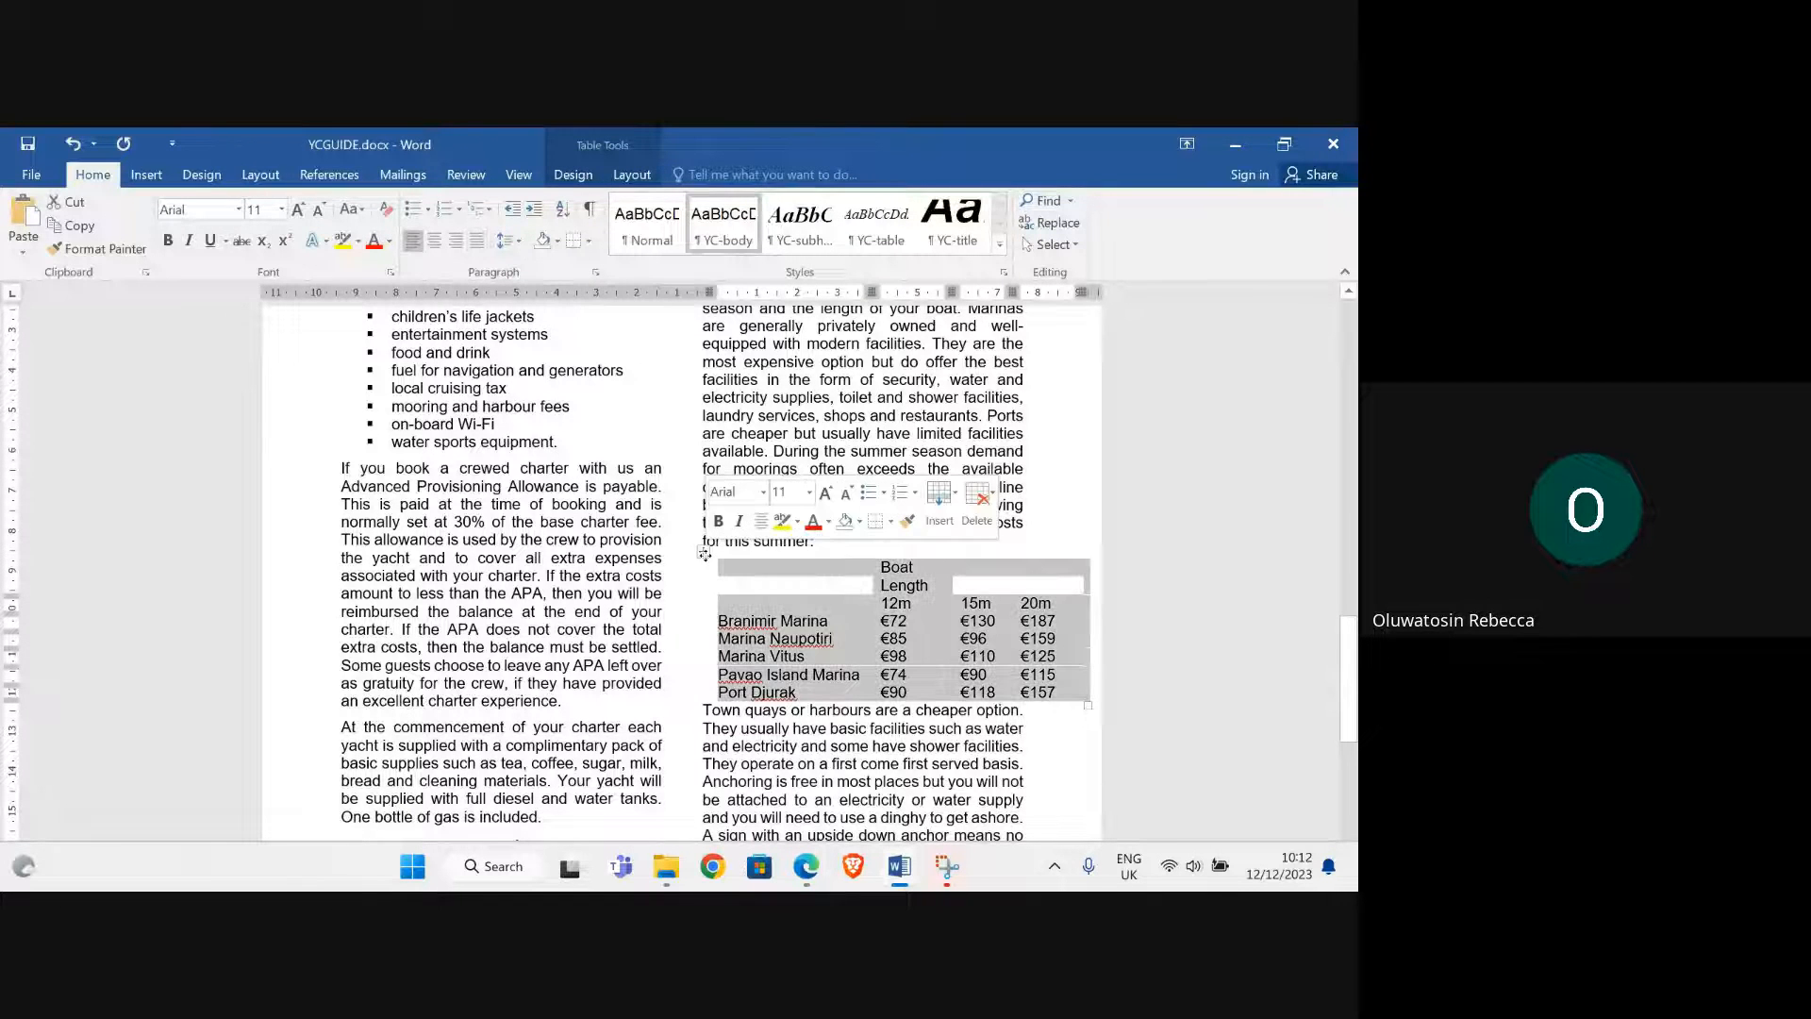
left_click(1004, 273)
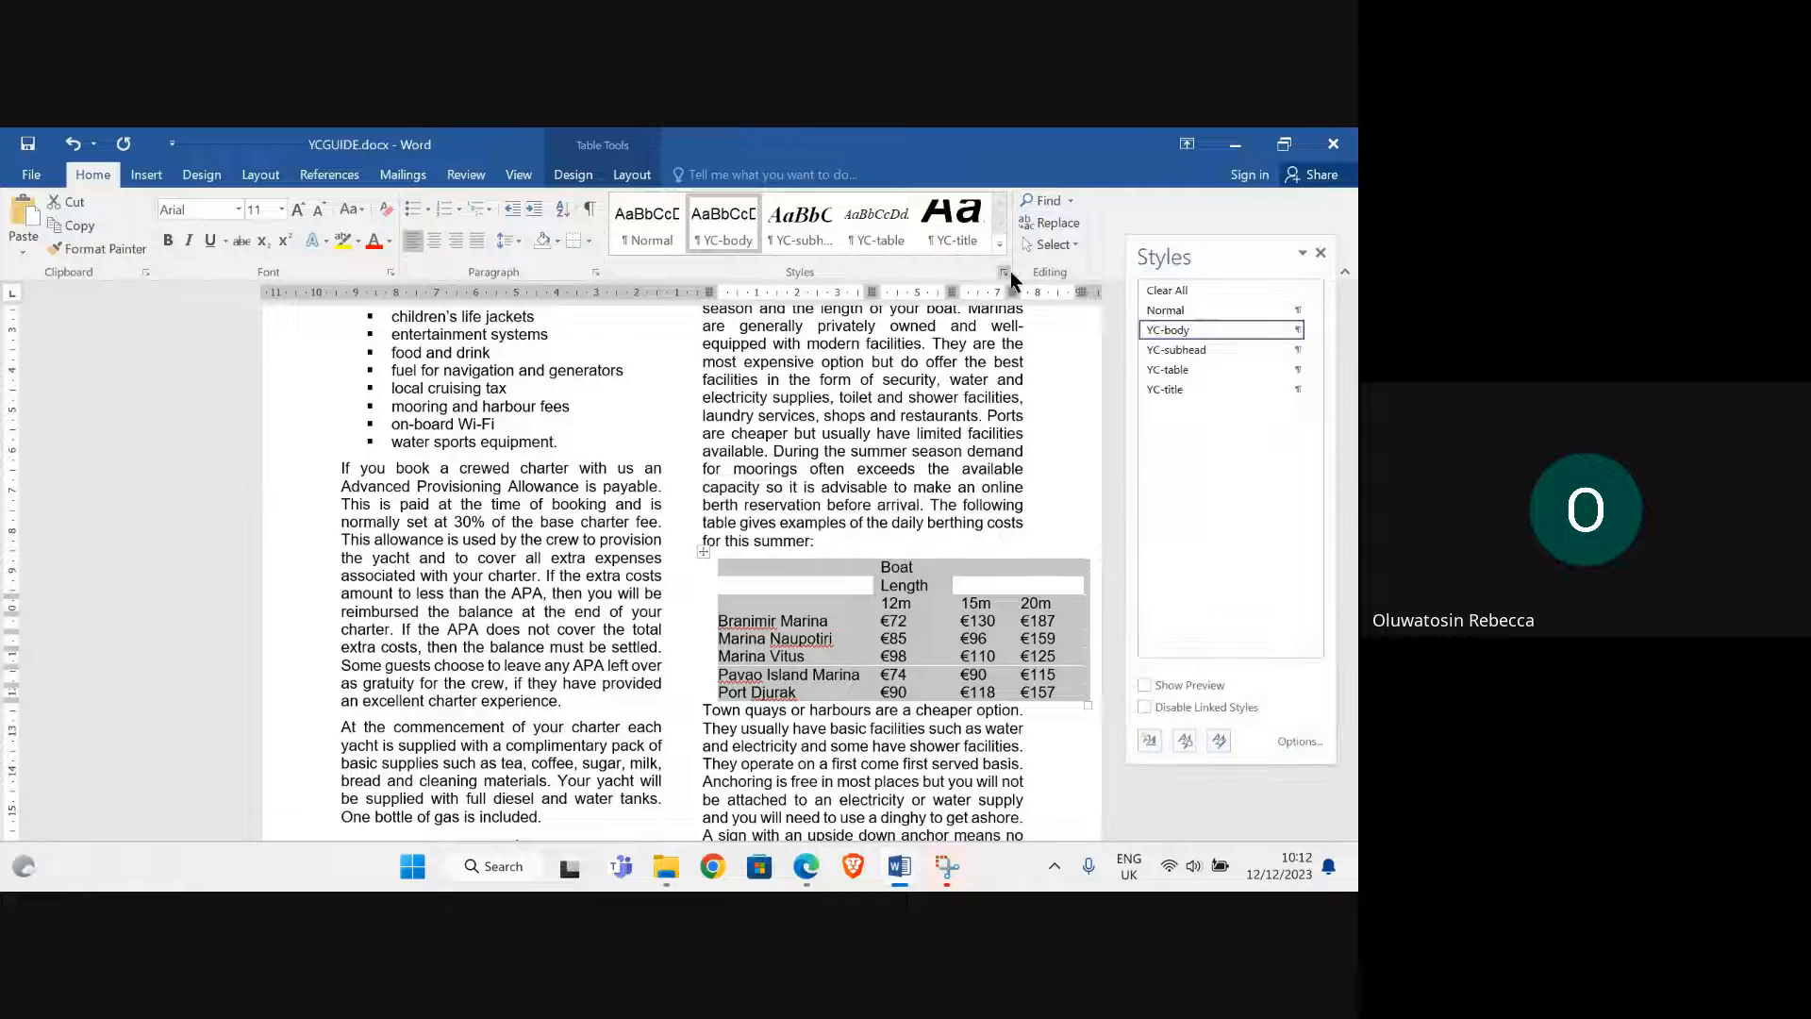
left_click(1205, 375)
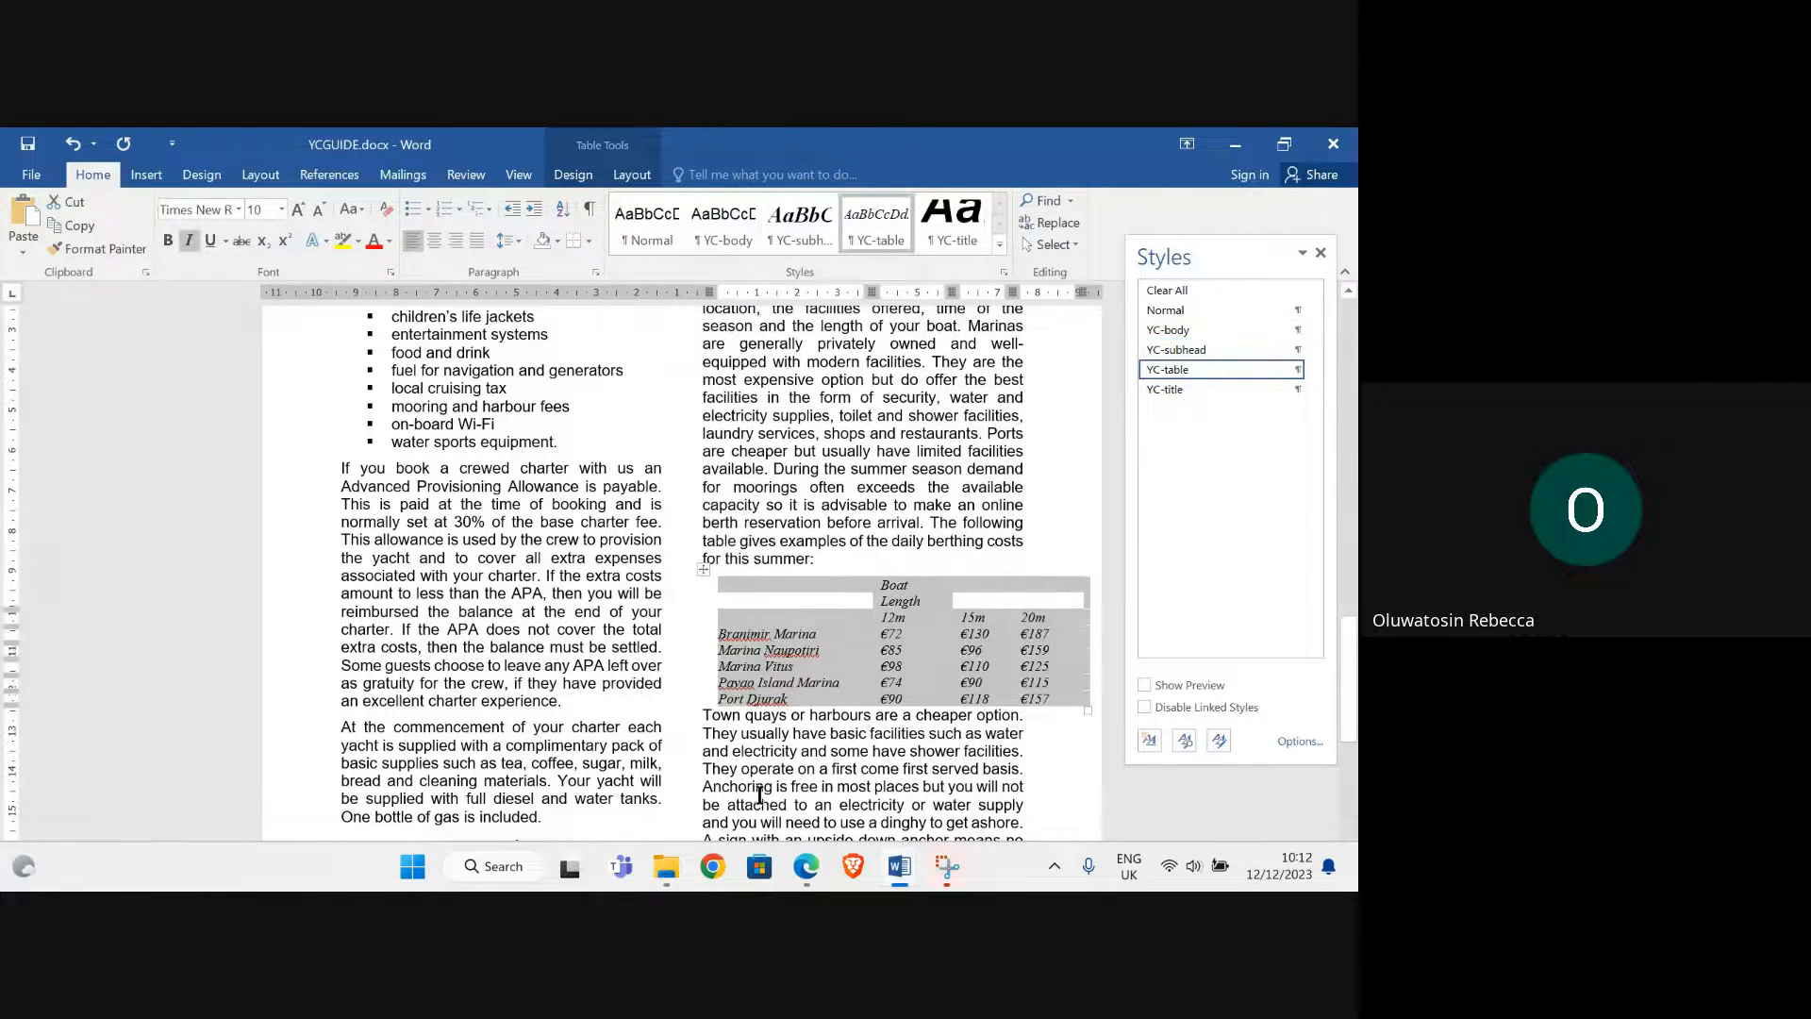
Switch to Edge, read the table formatting requirements in question 11, and return to YCGUIDE in Word
mouse_move(804, 866)
left_click(719, 789)
scroll(258, 477, "down", 2)
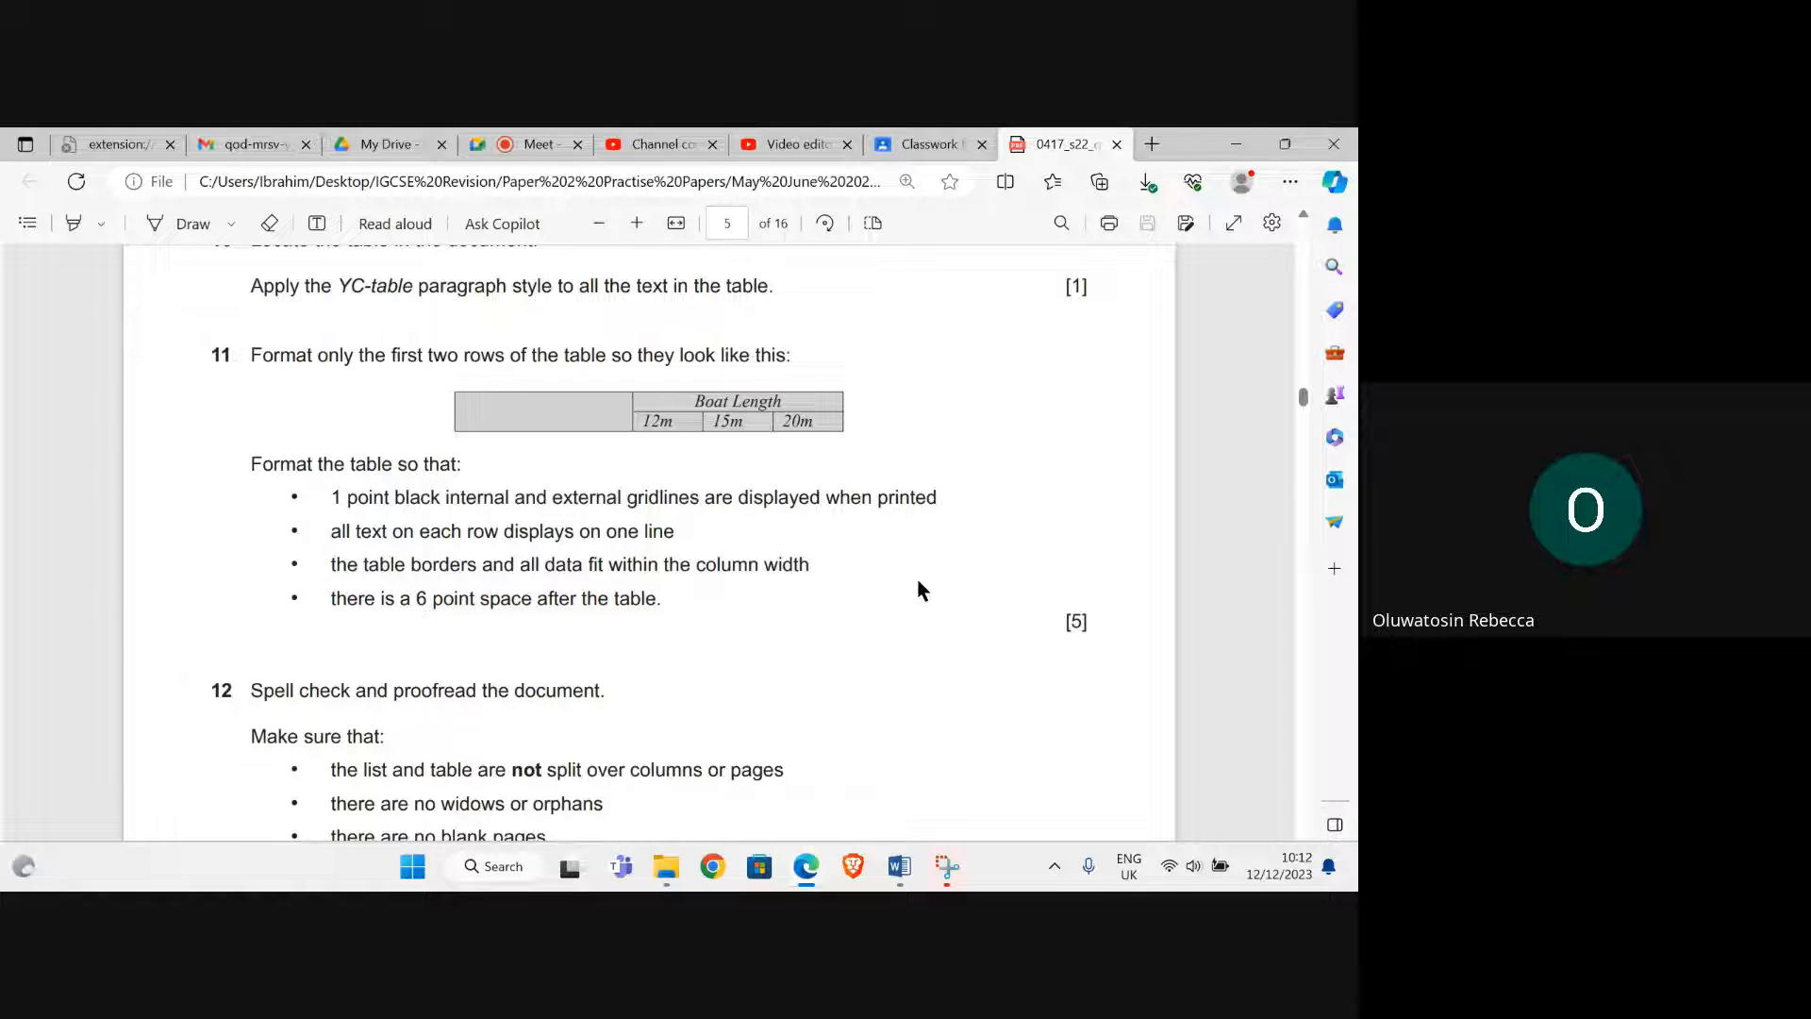
mouse_move(898, 876)
left_click(1017, 773)
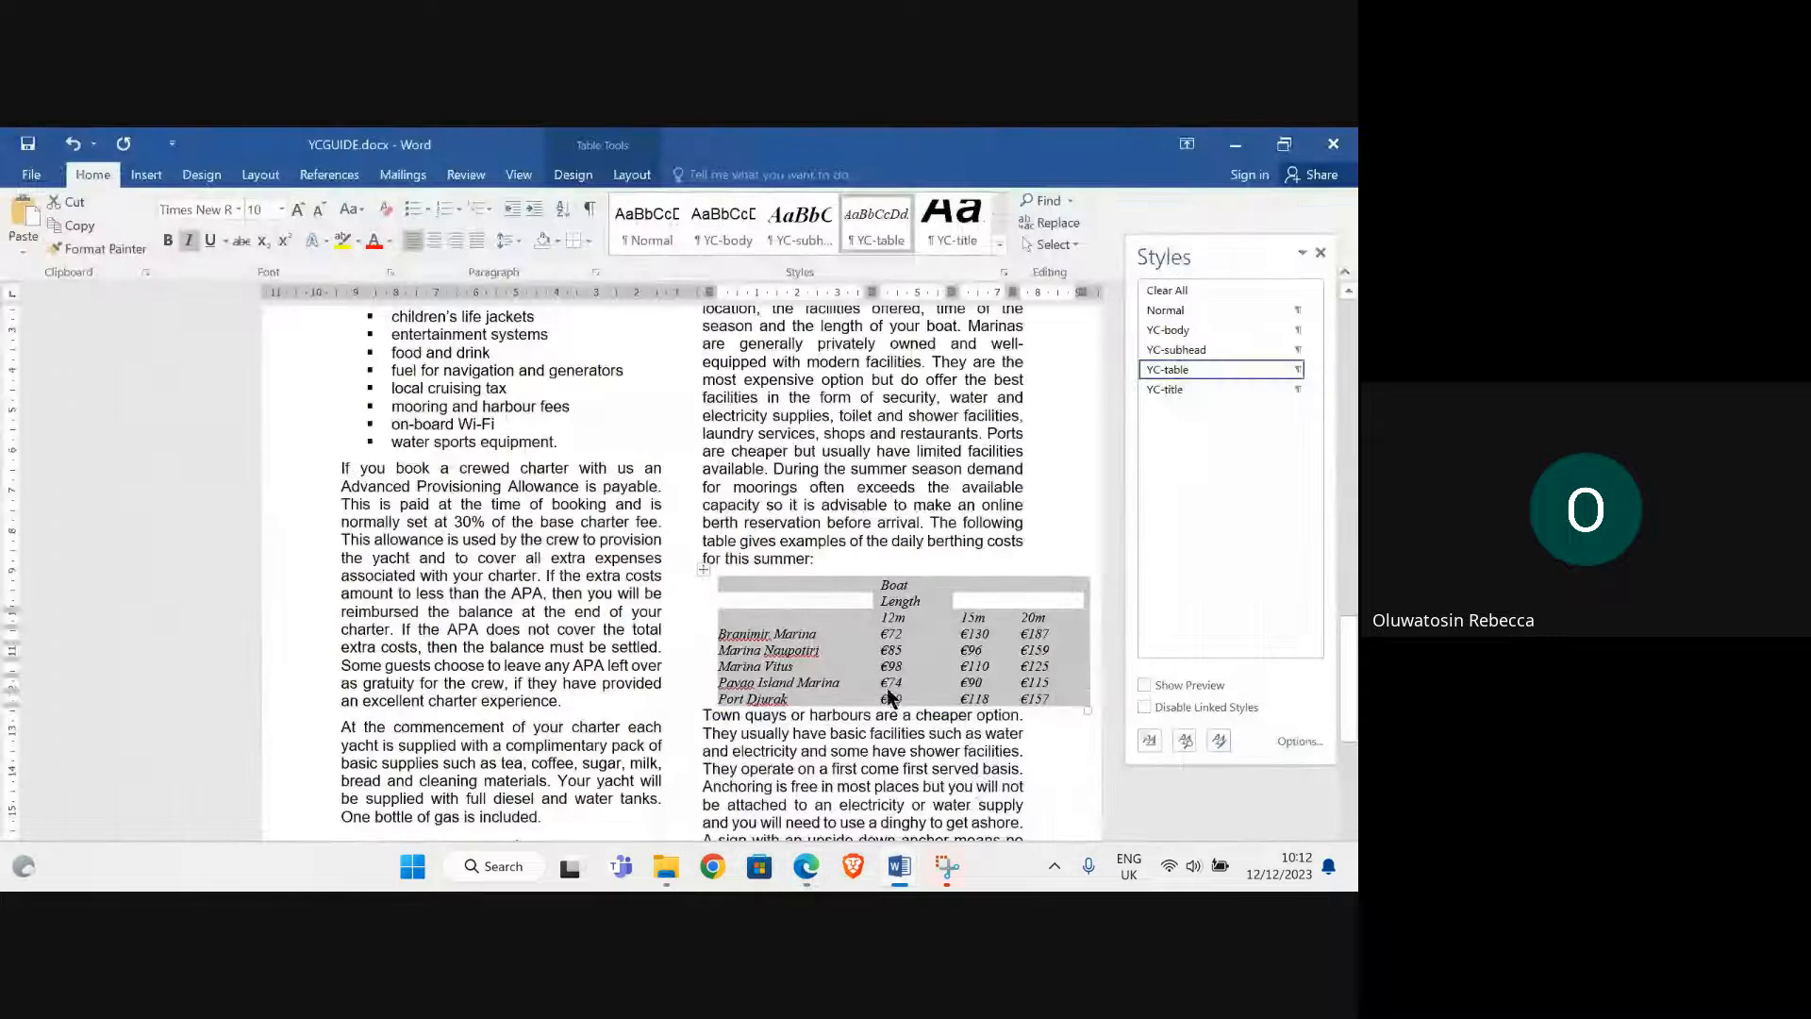
Apply all internal and external borders, 1 pt wide, to the whole marina berthing costs table
left_click(704, 571)
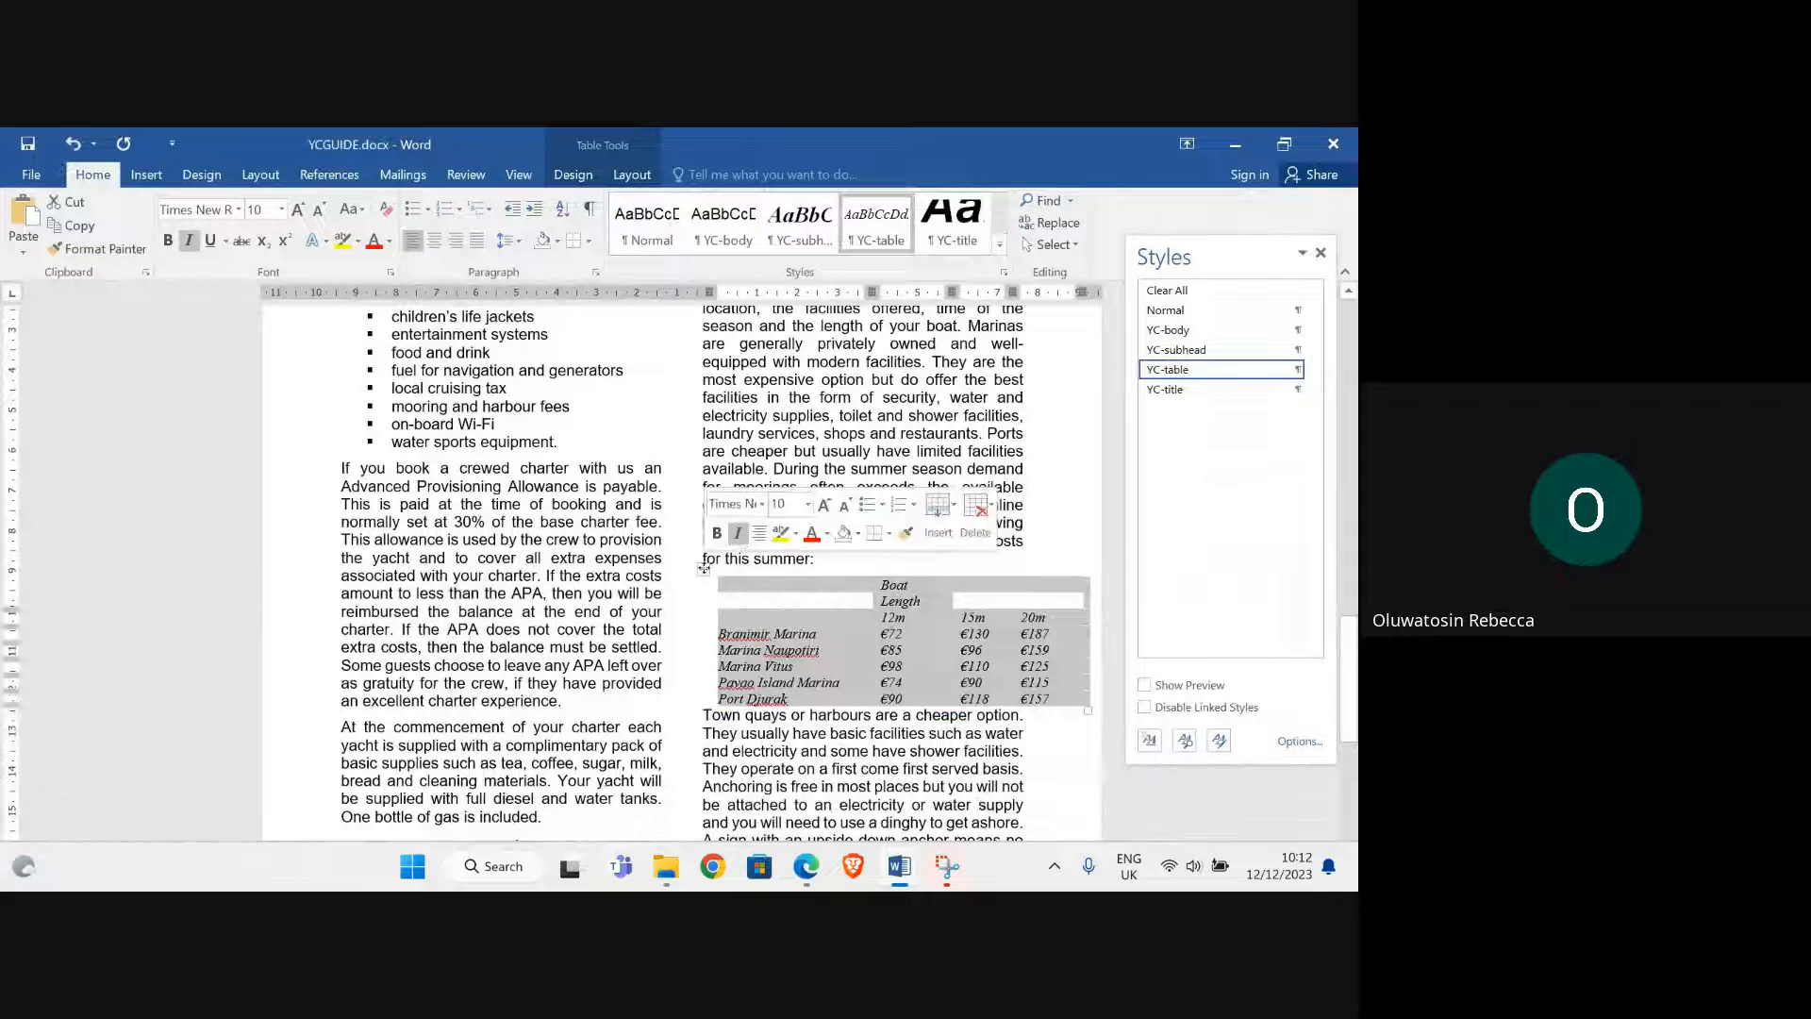
left_click(888, 535)
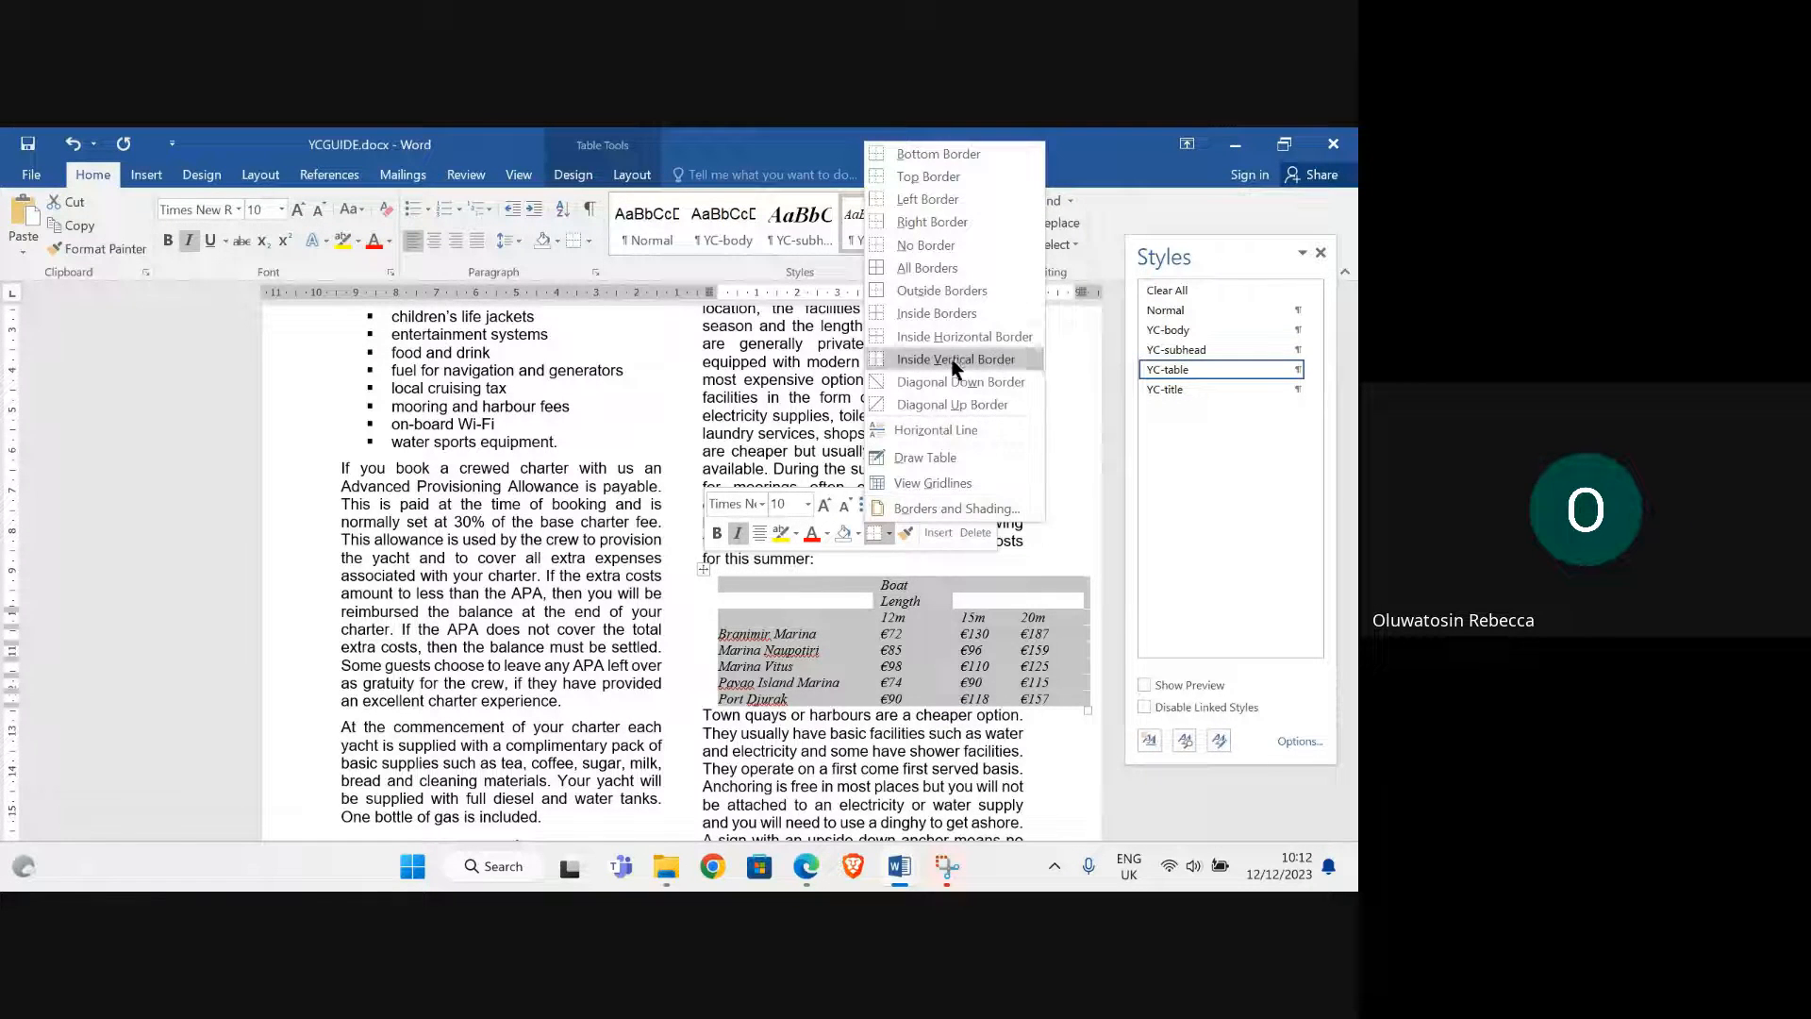
left_click(937, 508)
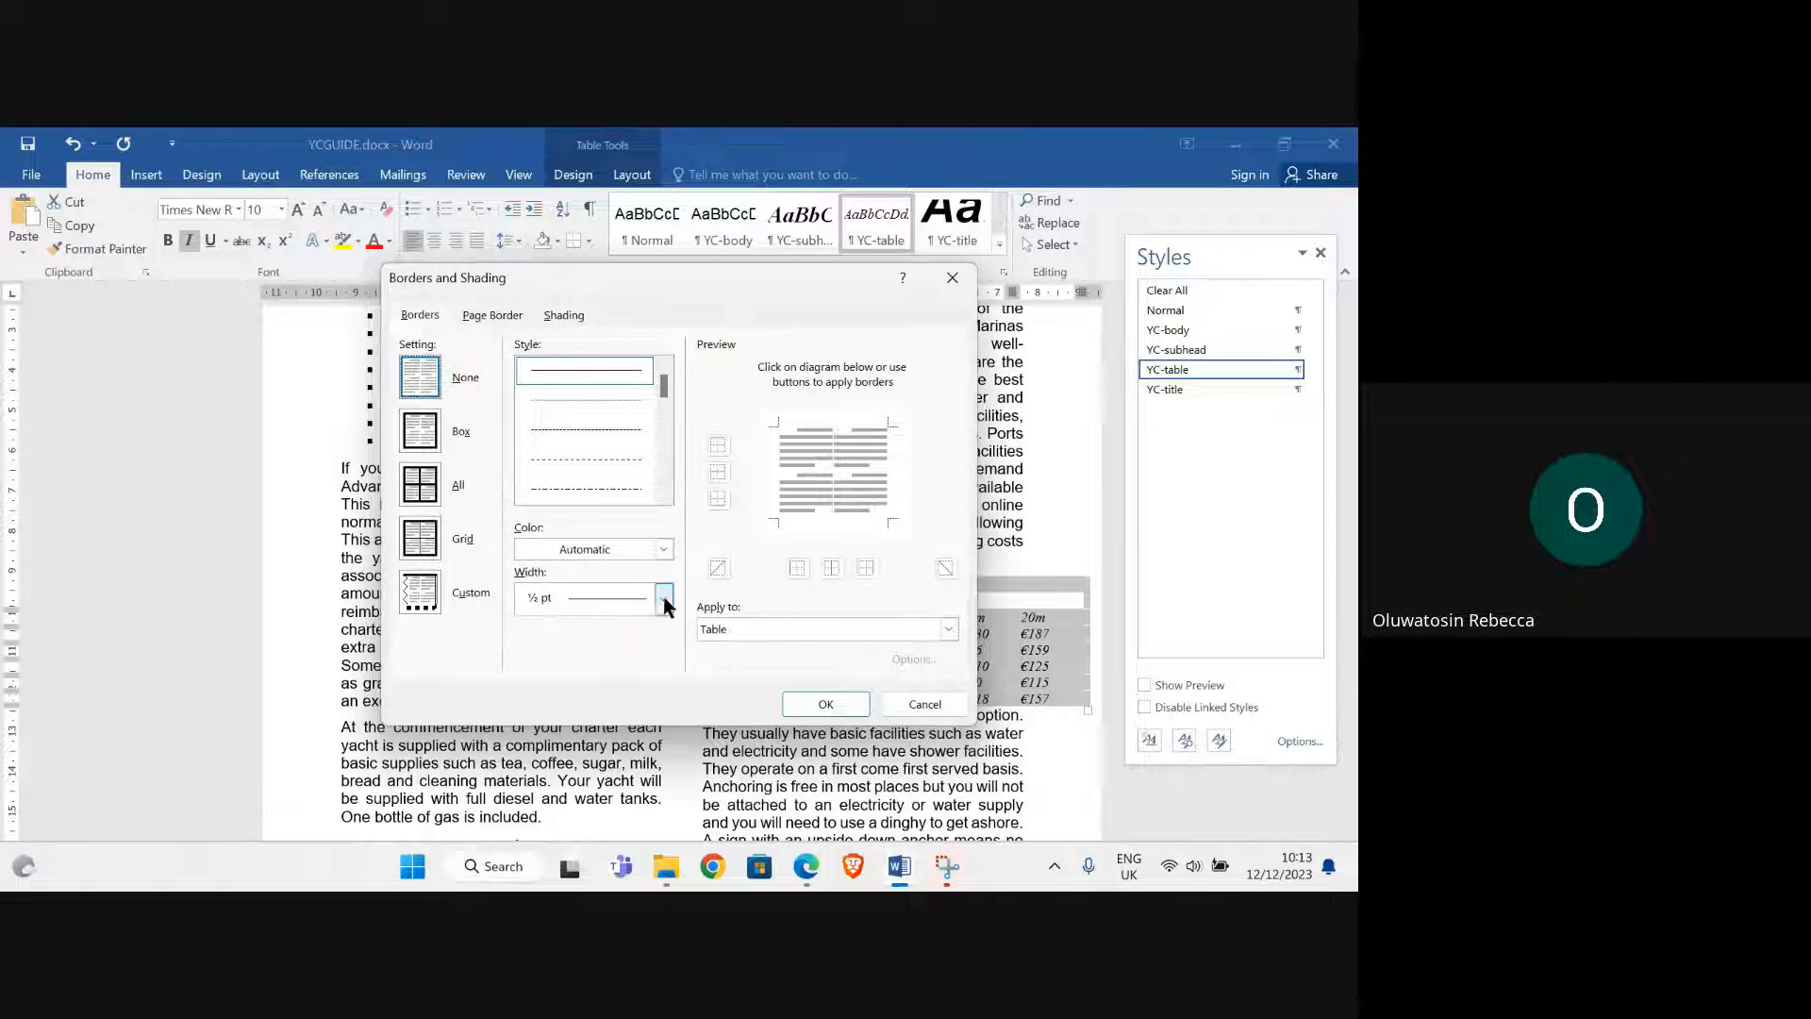
left_click(419, 486)
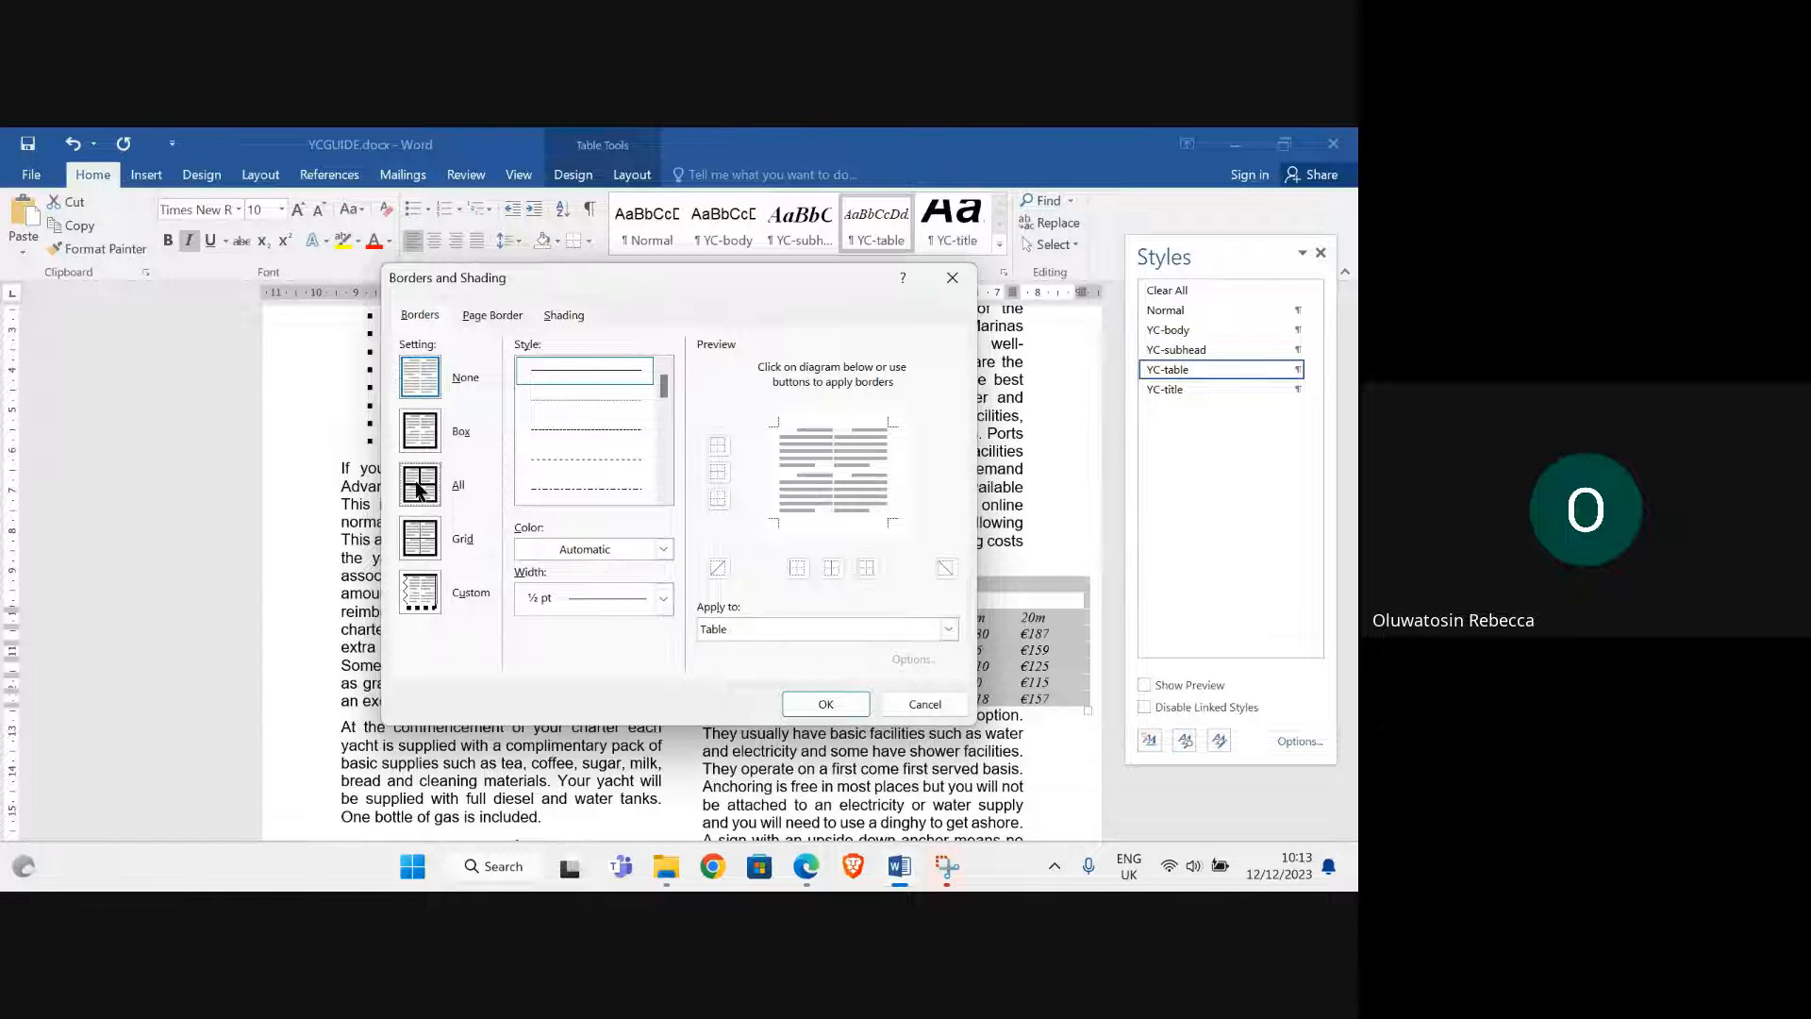
left_click(660, 598)
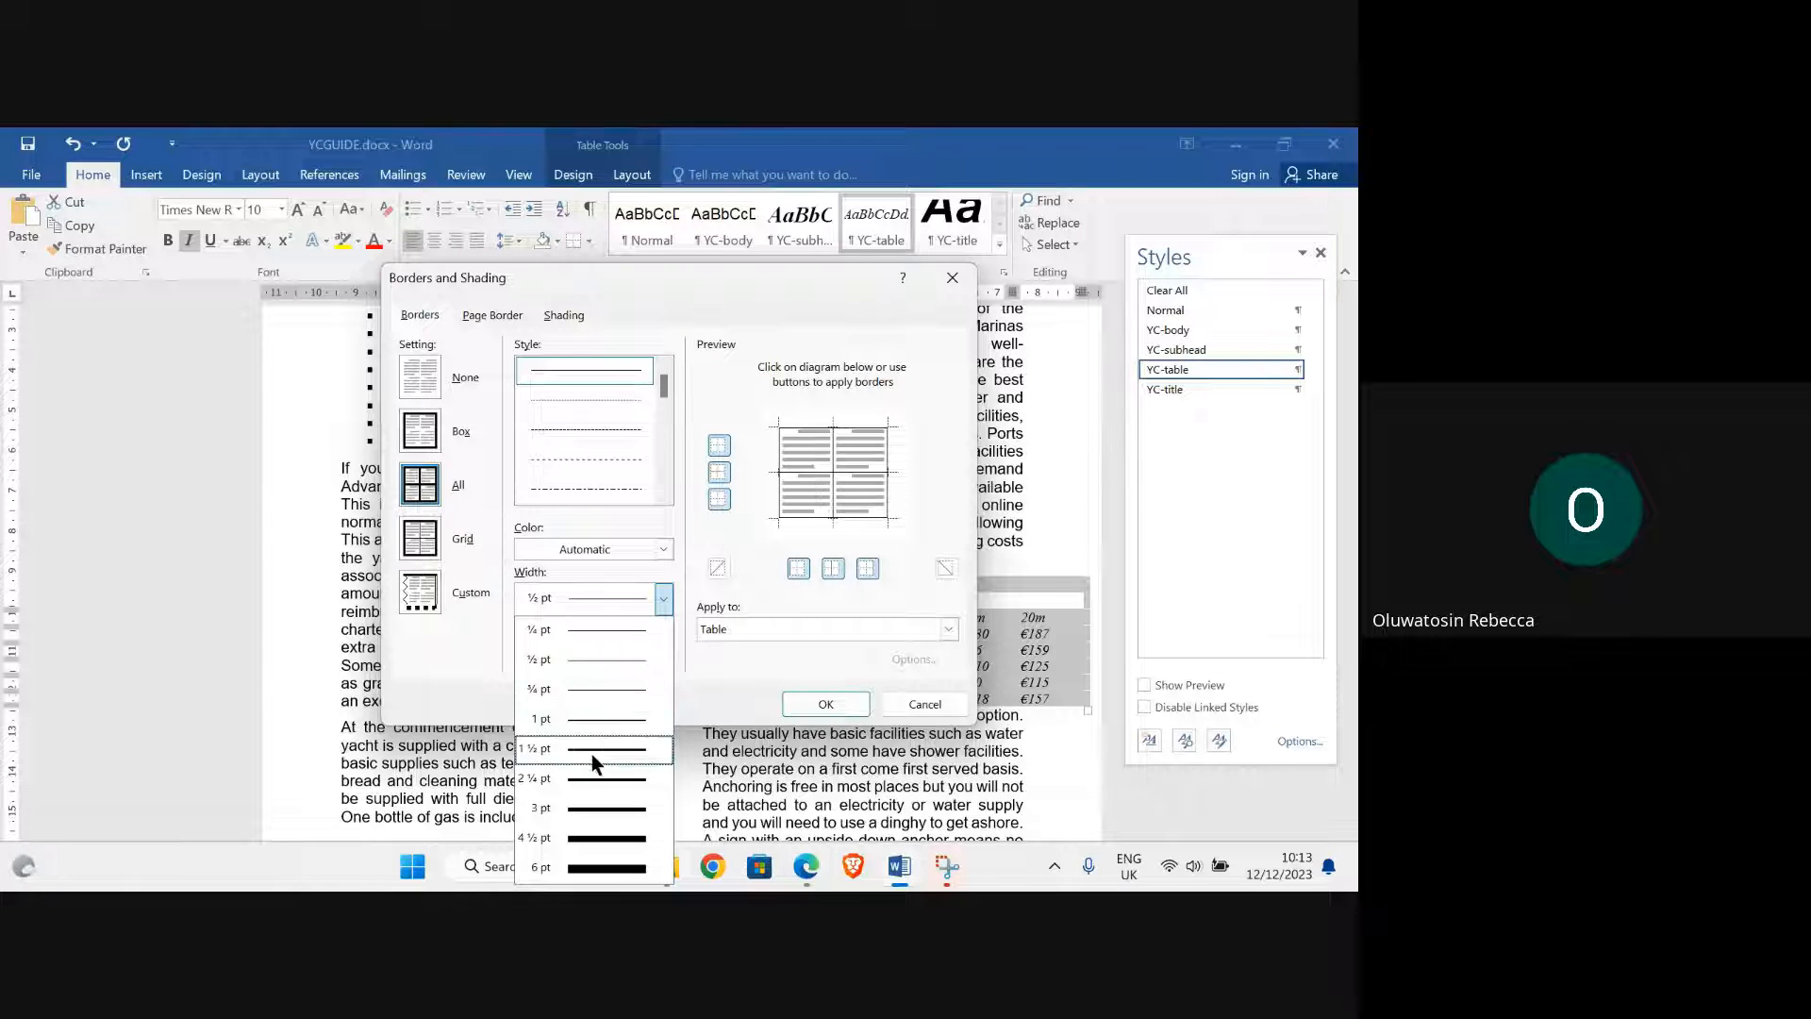
left_click(607, 721)
left_click(813, 702)
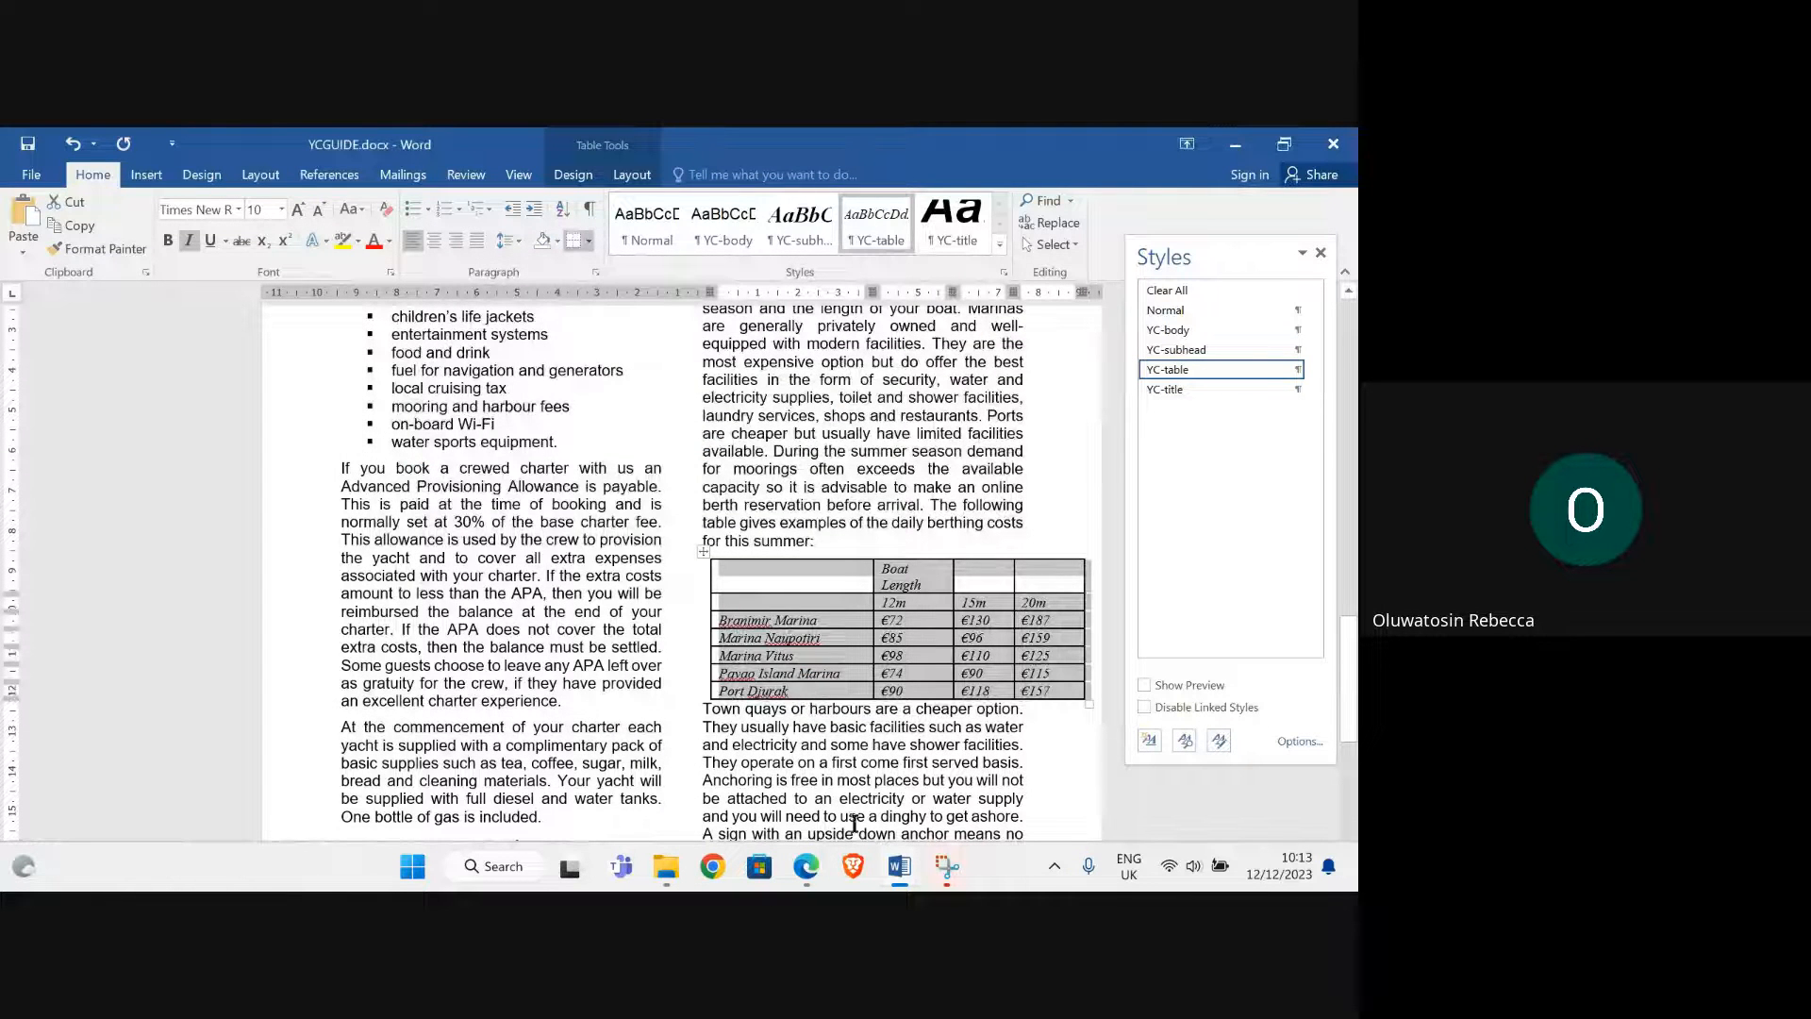
Resize the table's columns so "Boat Length" stays on one line and the table fits the text column's width
mouse_move(806, 866)
mouse_move(687, 801)
left_click_drag(871, 580, 851, 588)
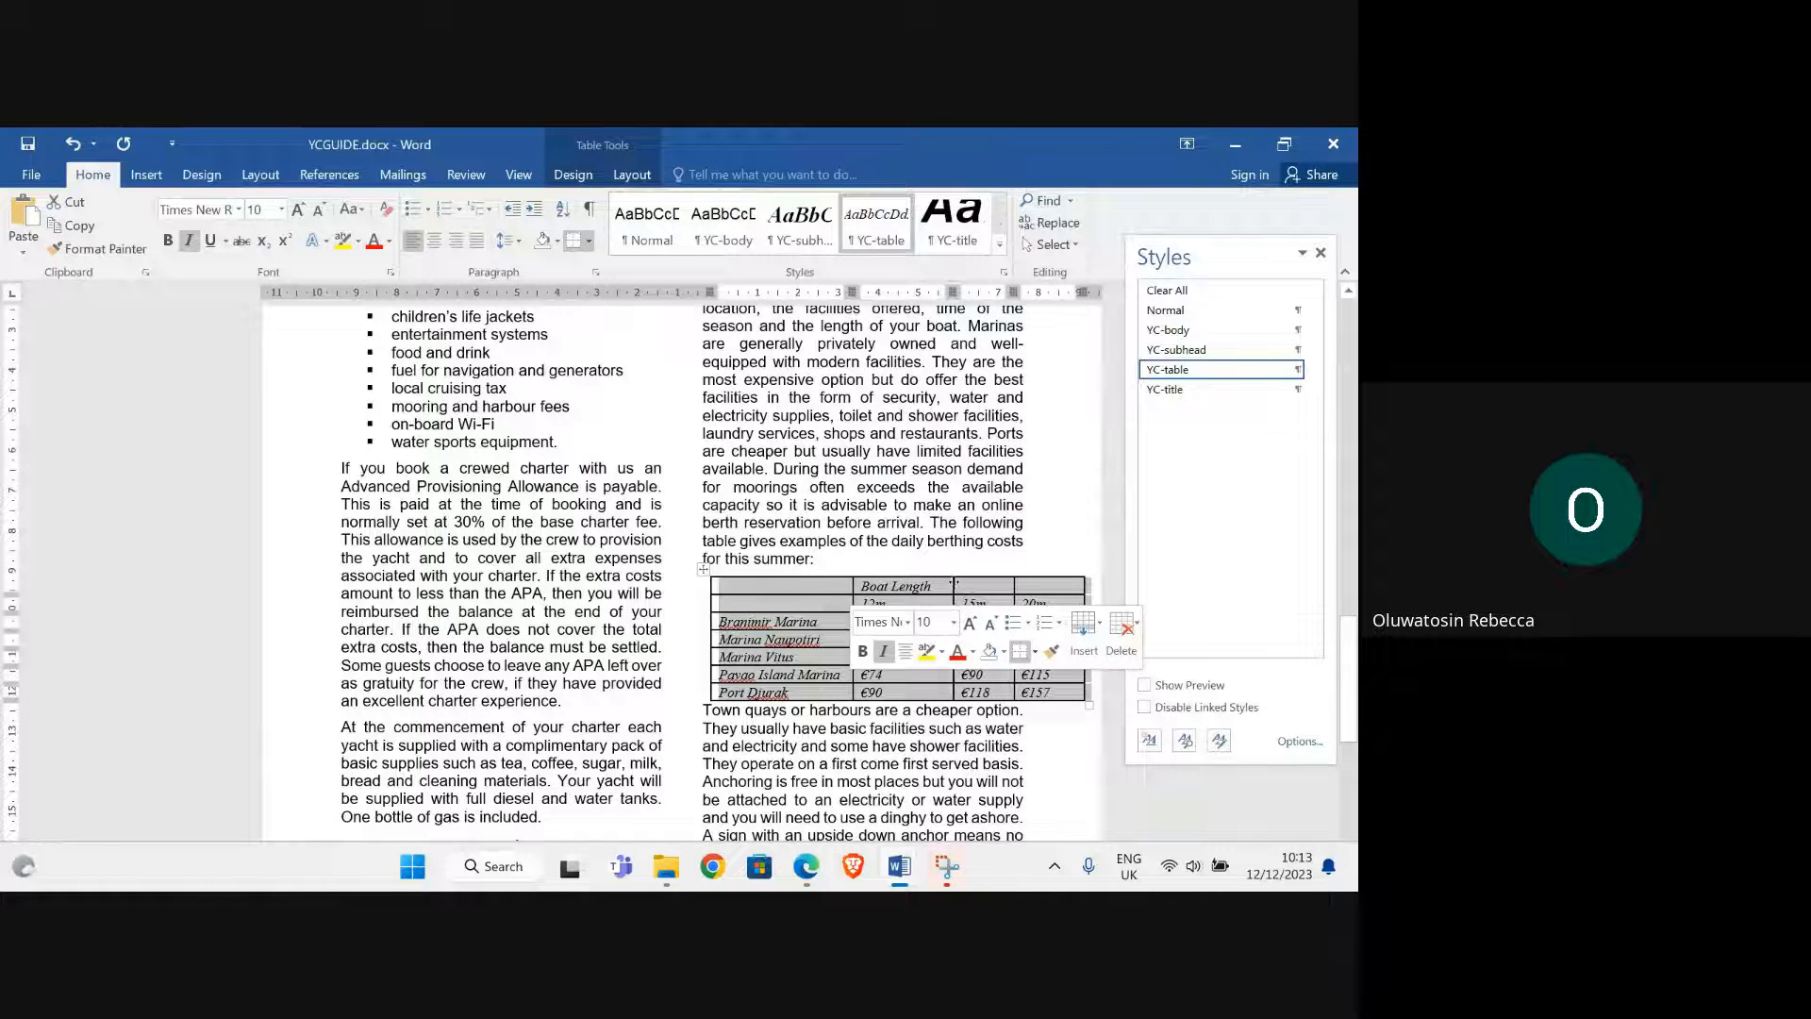
left_click_drag(951, 591, 943, 591)
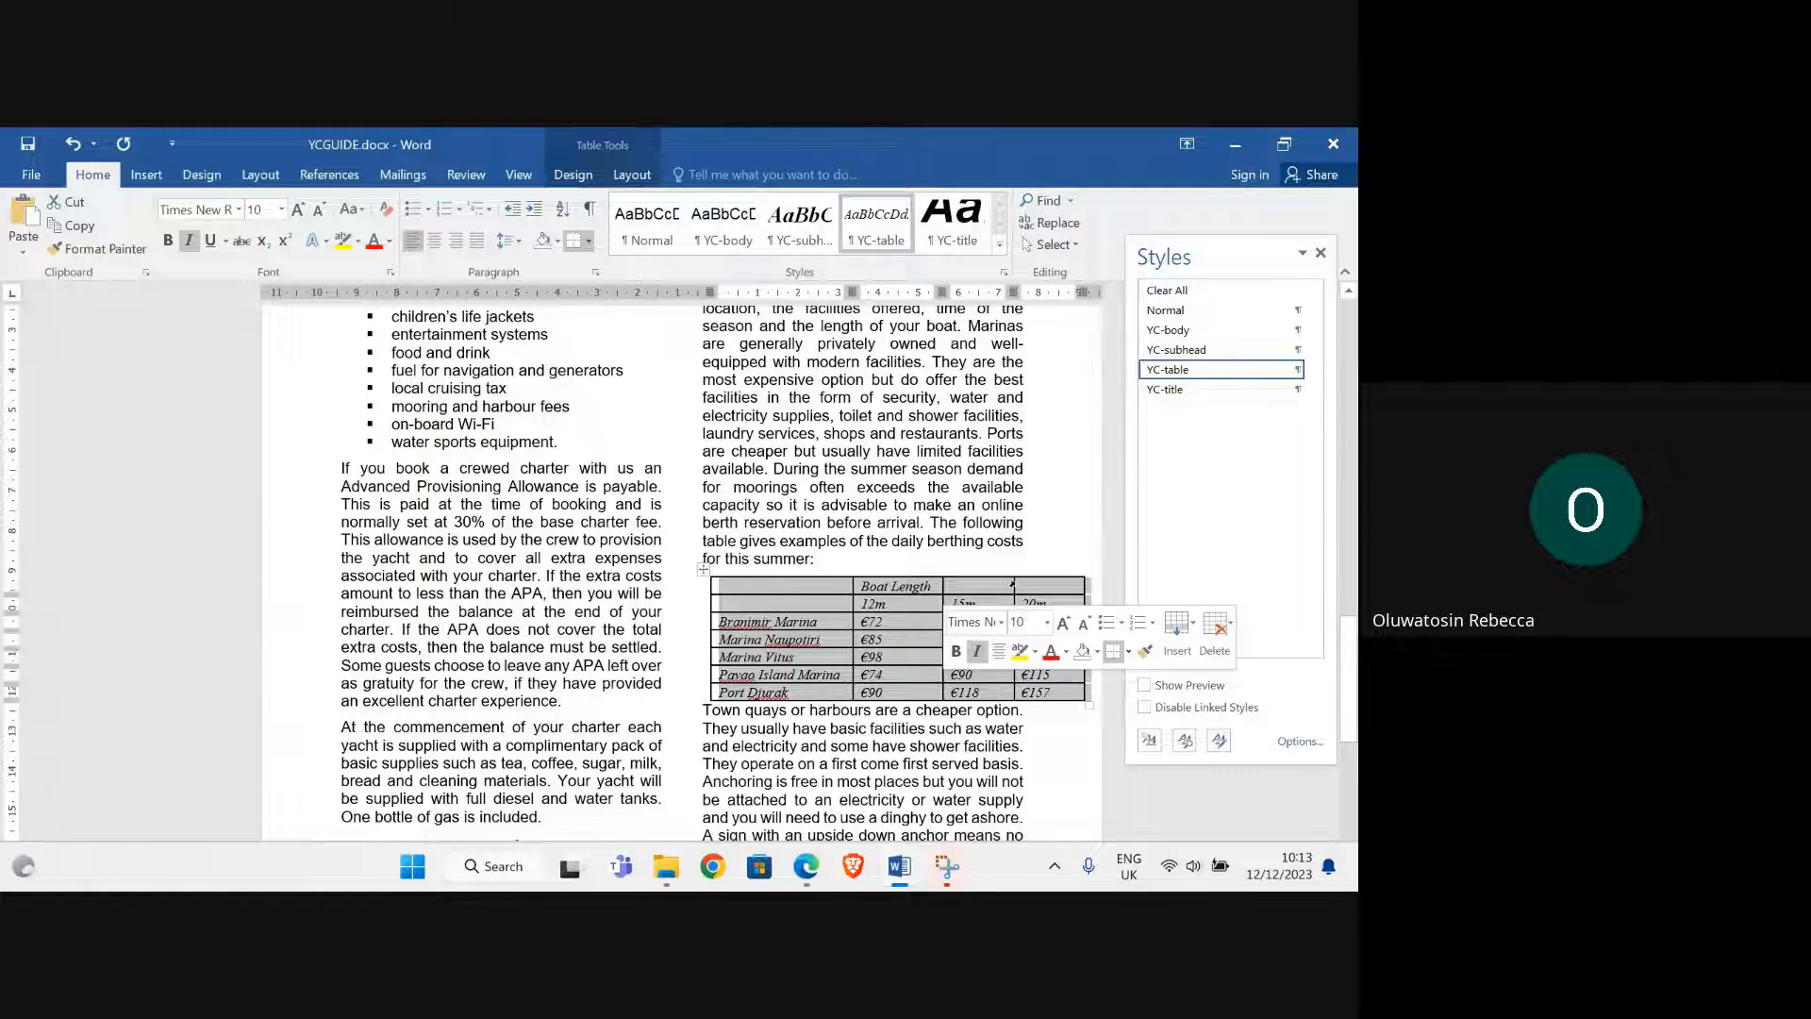
mouse_move(1014, 587)
left_mouse_down()
mouse_move(985, 587)
mouse_move(1056, 589)
mouse_move(1033, 596)
left_mouse_up()
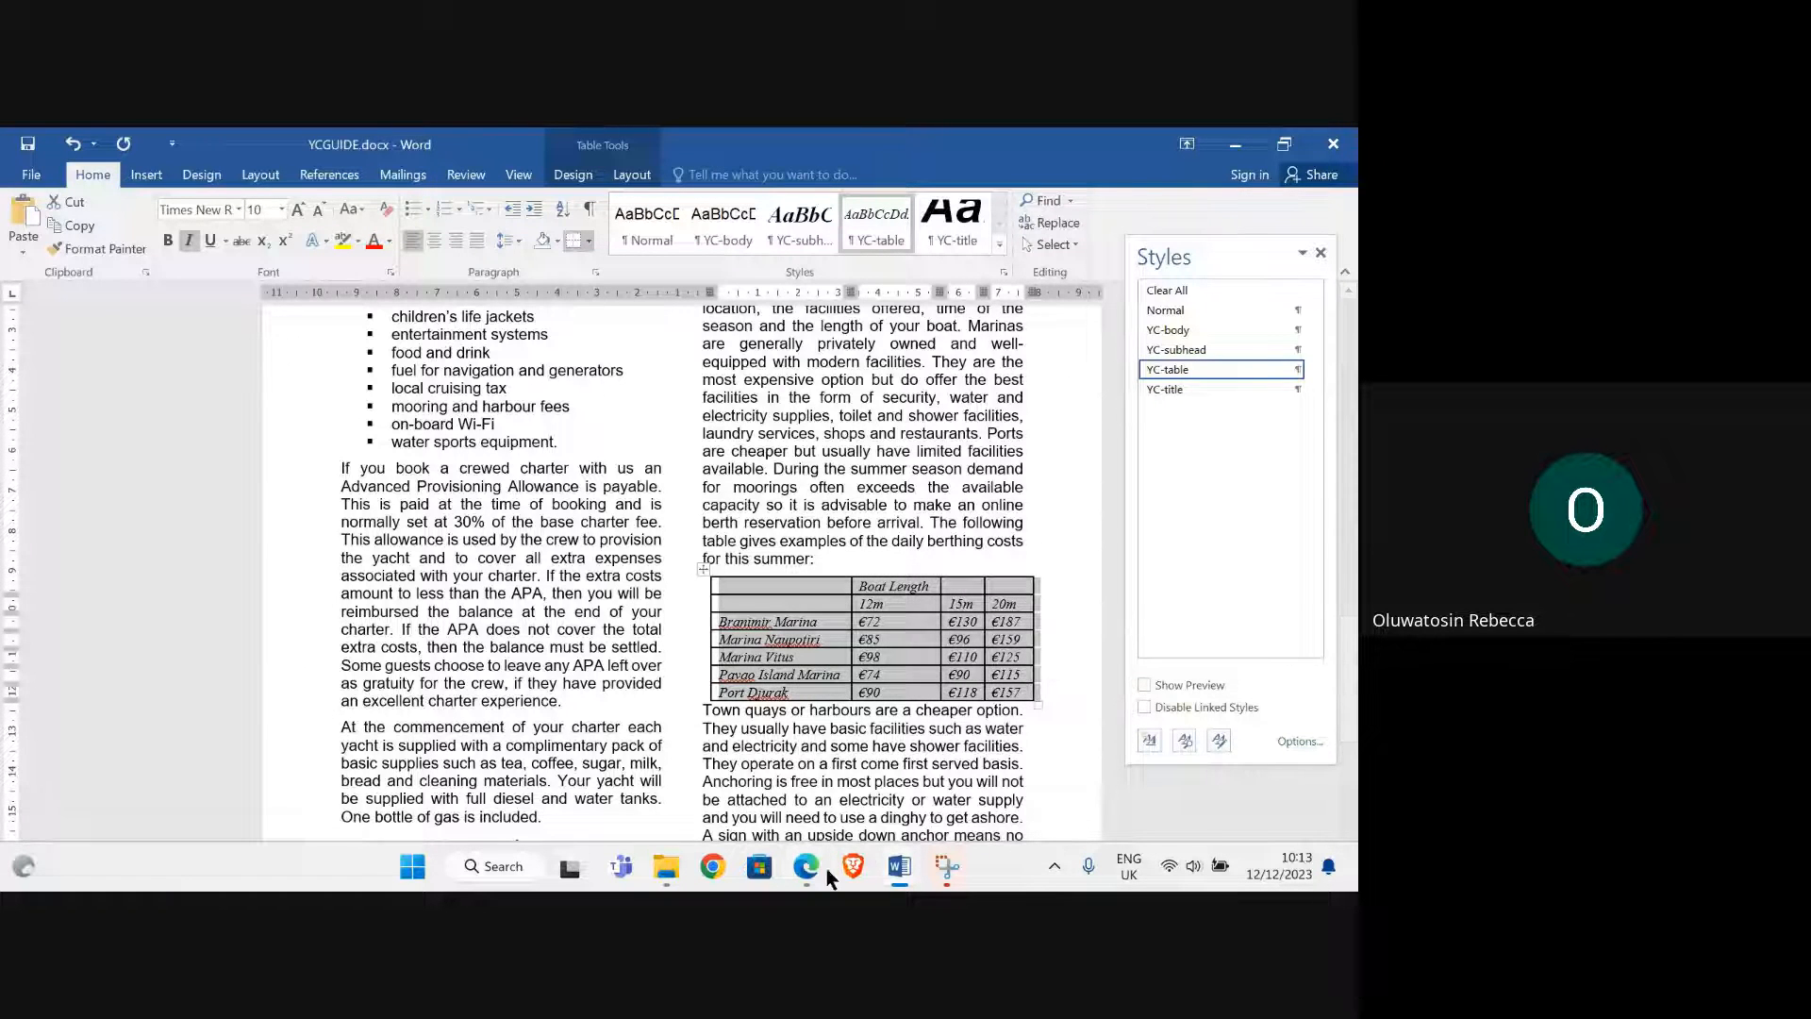
Recheck the two-row header layout shown in question 11 of the exam paper in Edge and return to YCGUIDE in Word
left_click(678, 796)
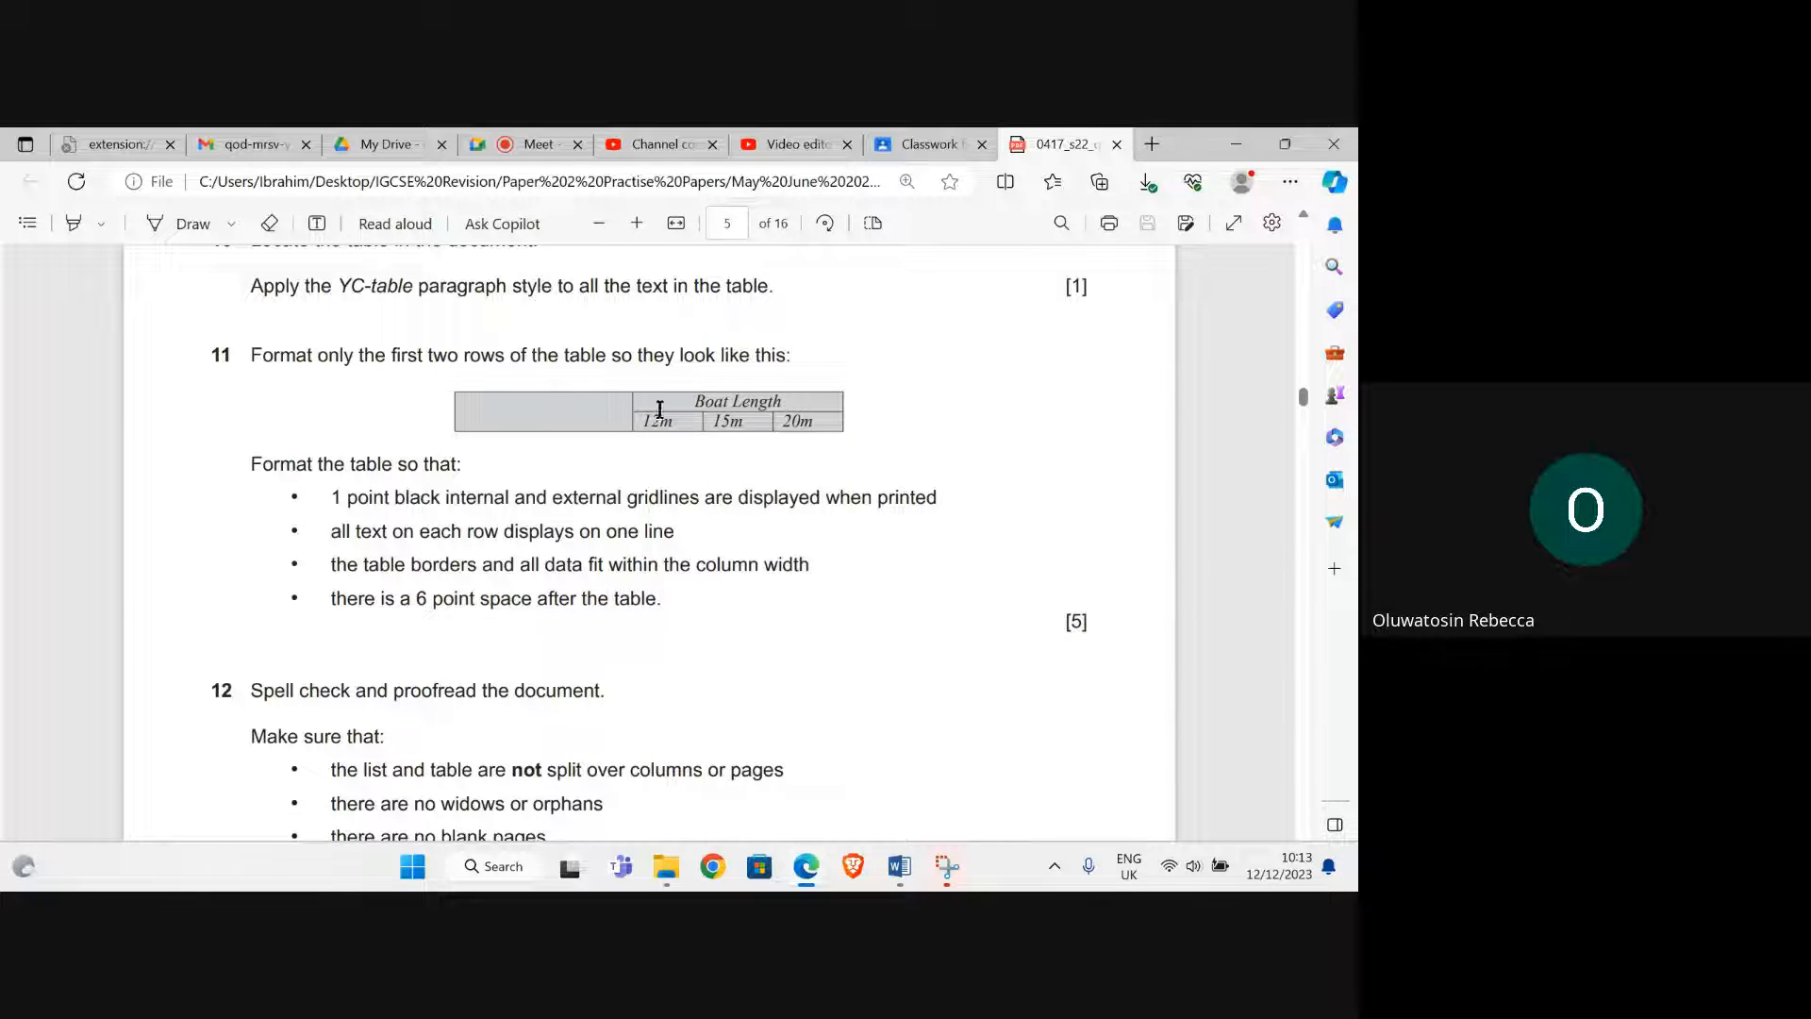
mouse_move(899, 866)
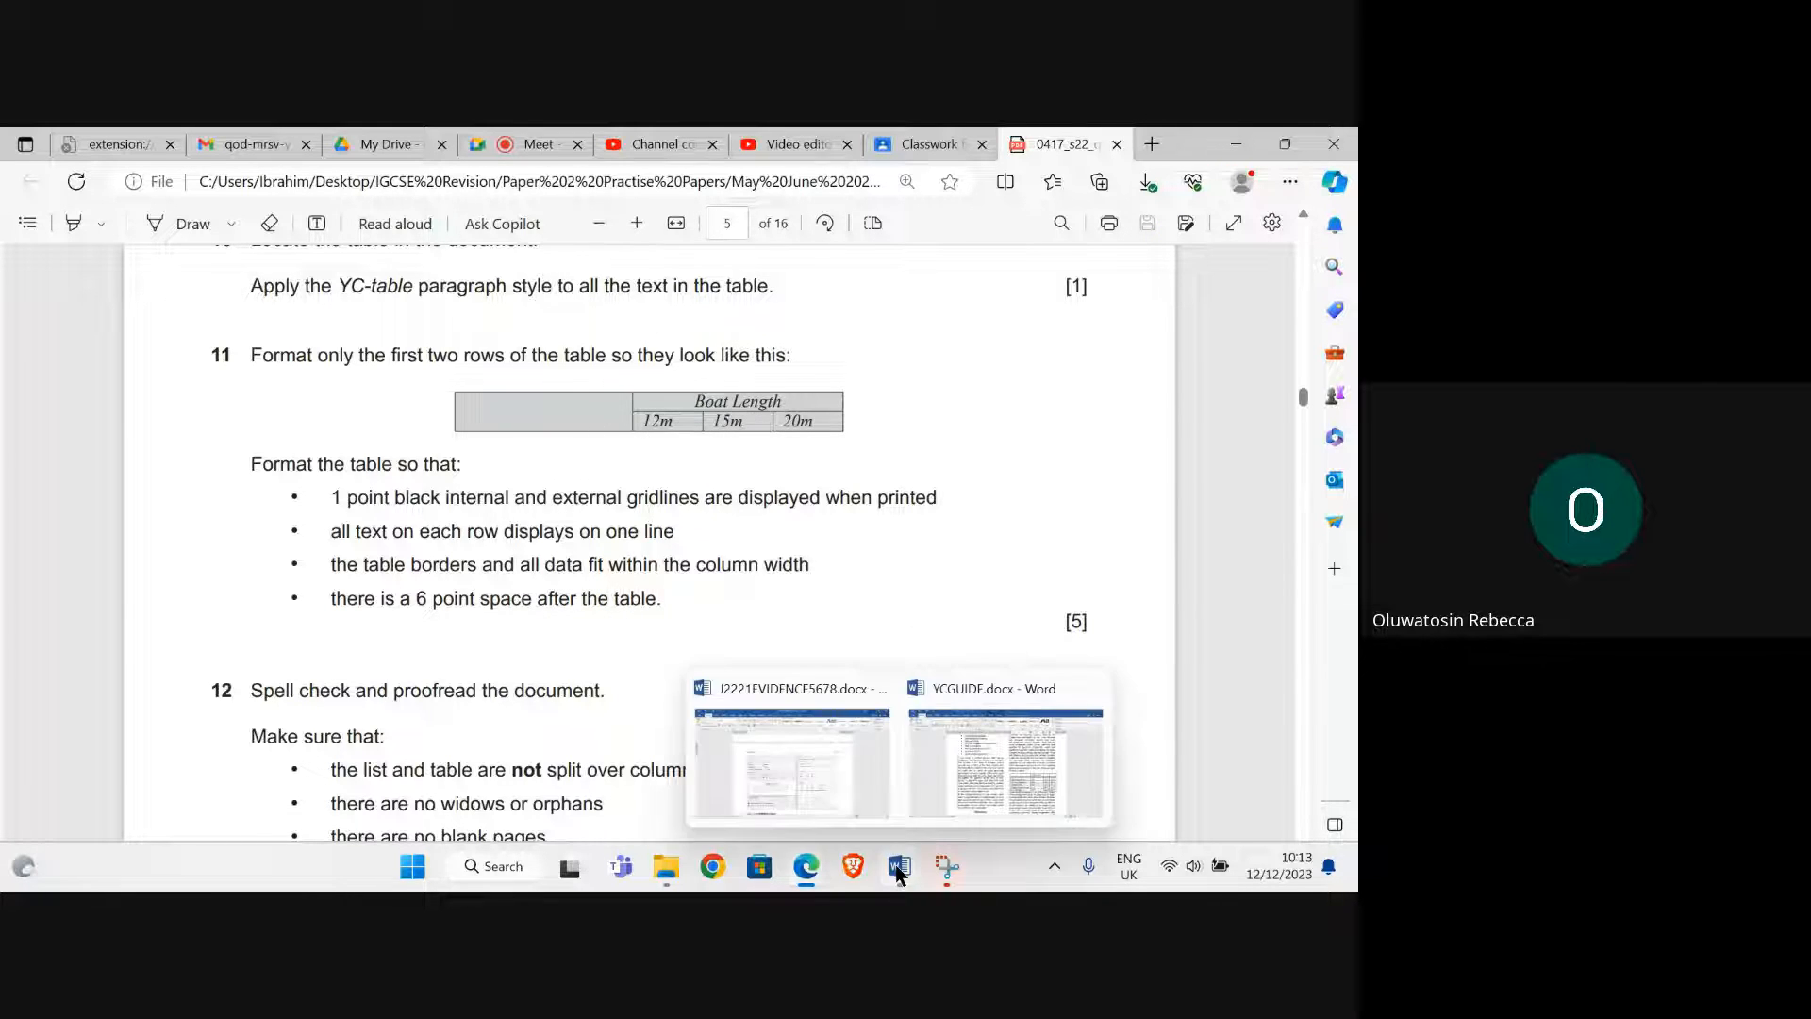
left_click(971, 820)
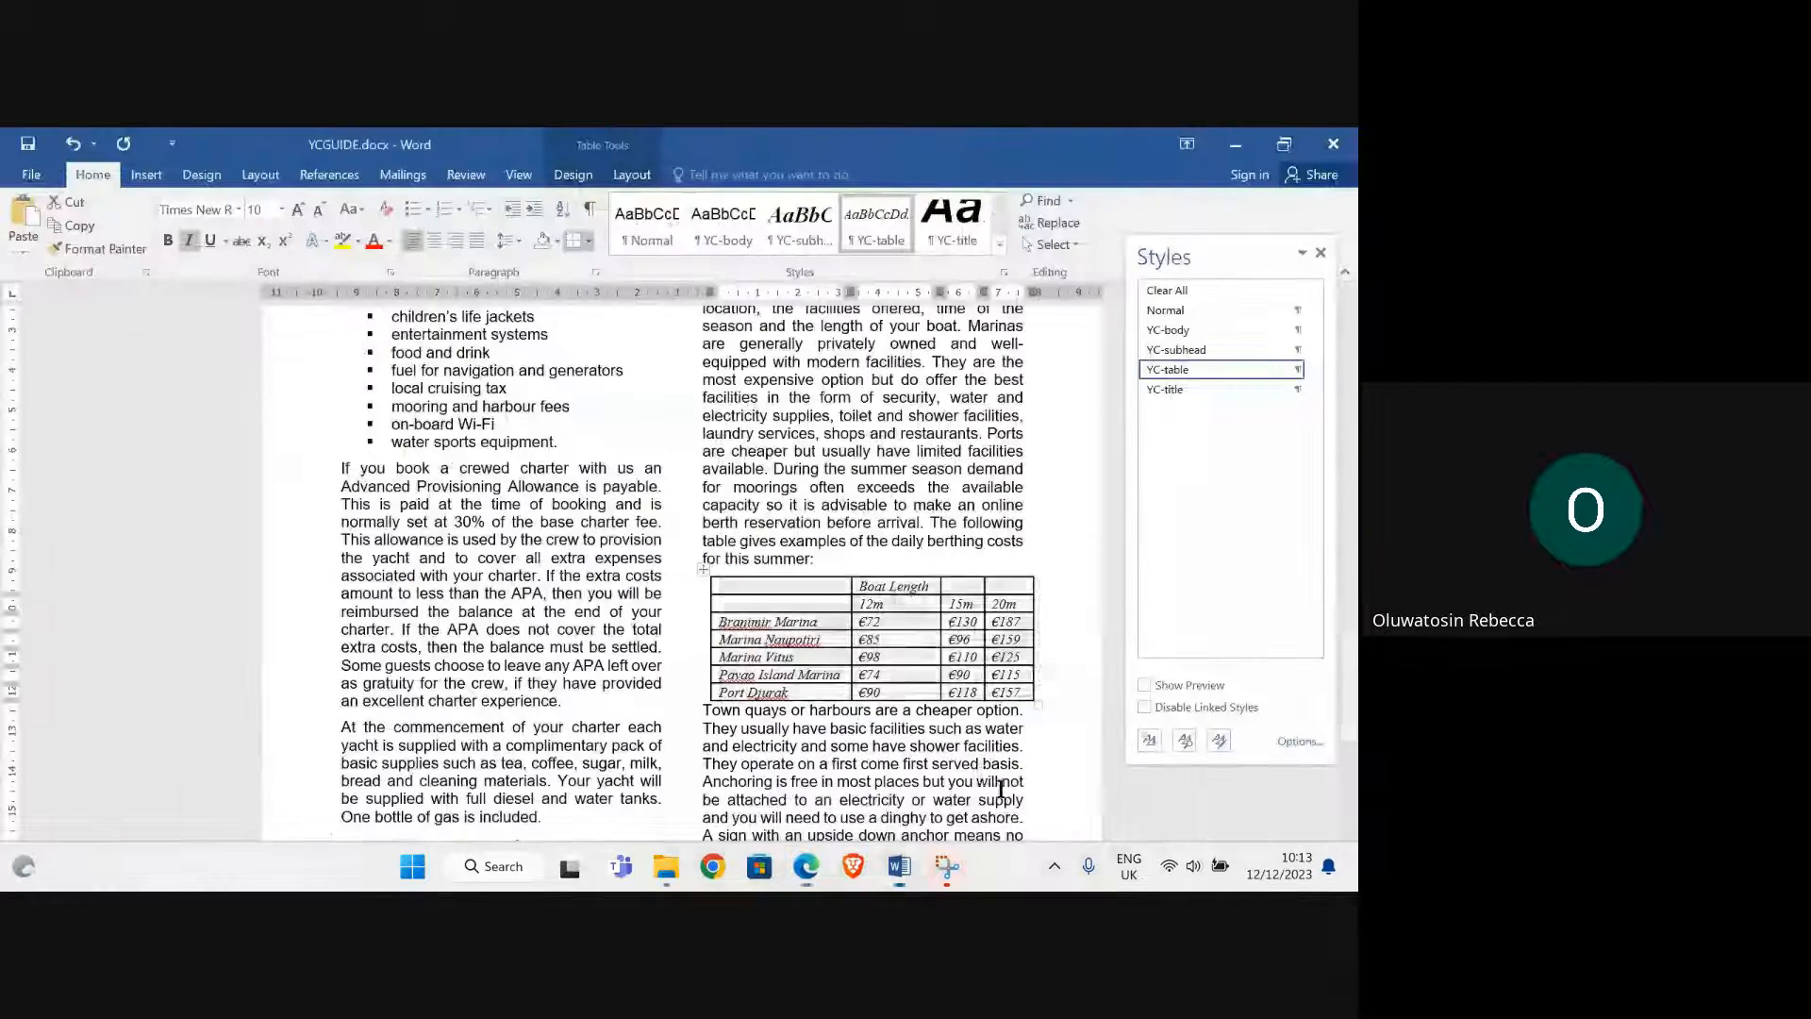
Merge the two empty header cells in the first column of the marina berthing costs table
left_click(842, 622)
left_click_drag(792, 589, 794, 604)
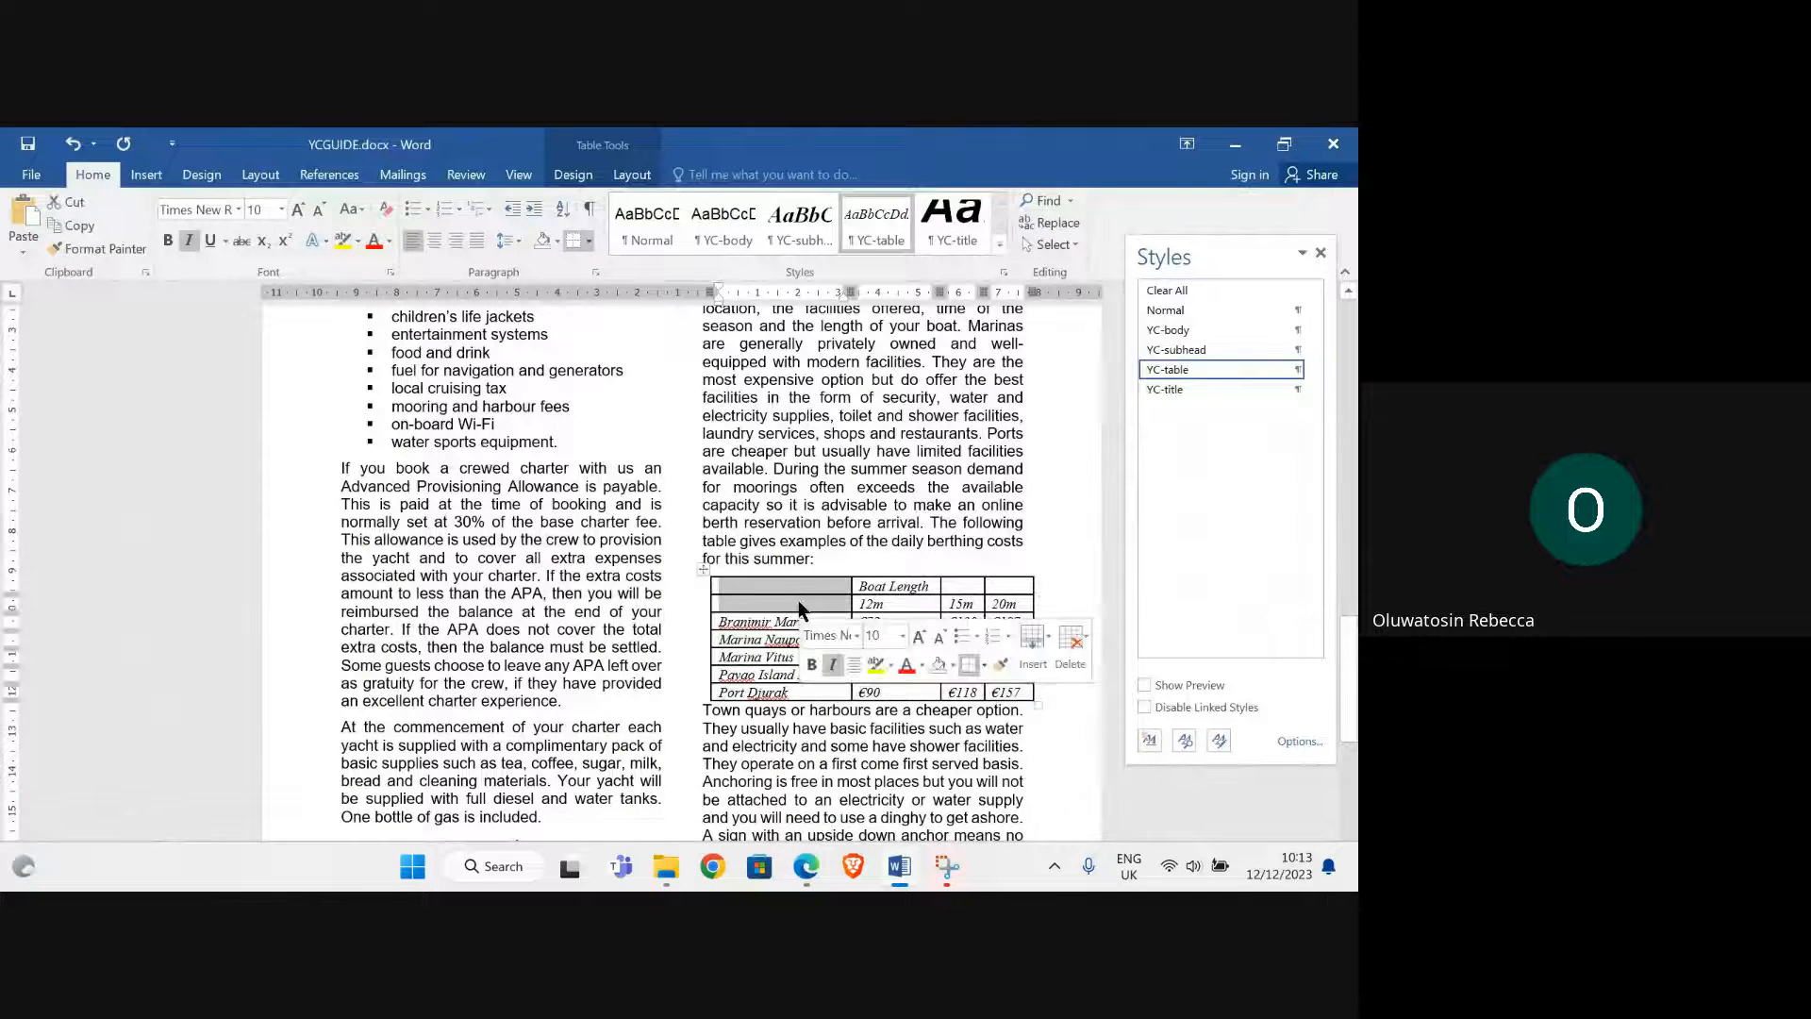
right_click(789, 604)
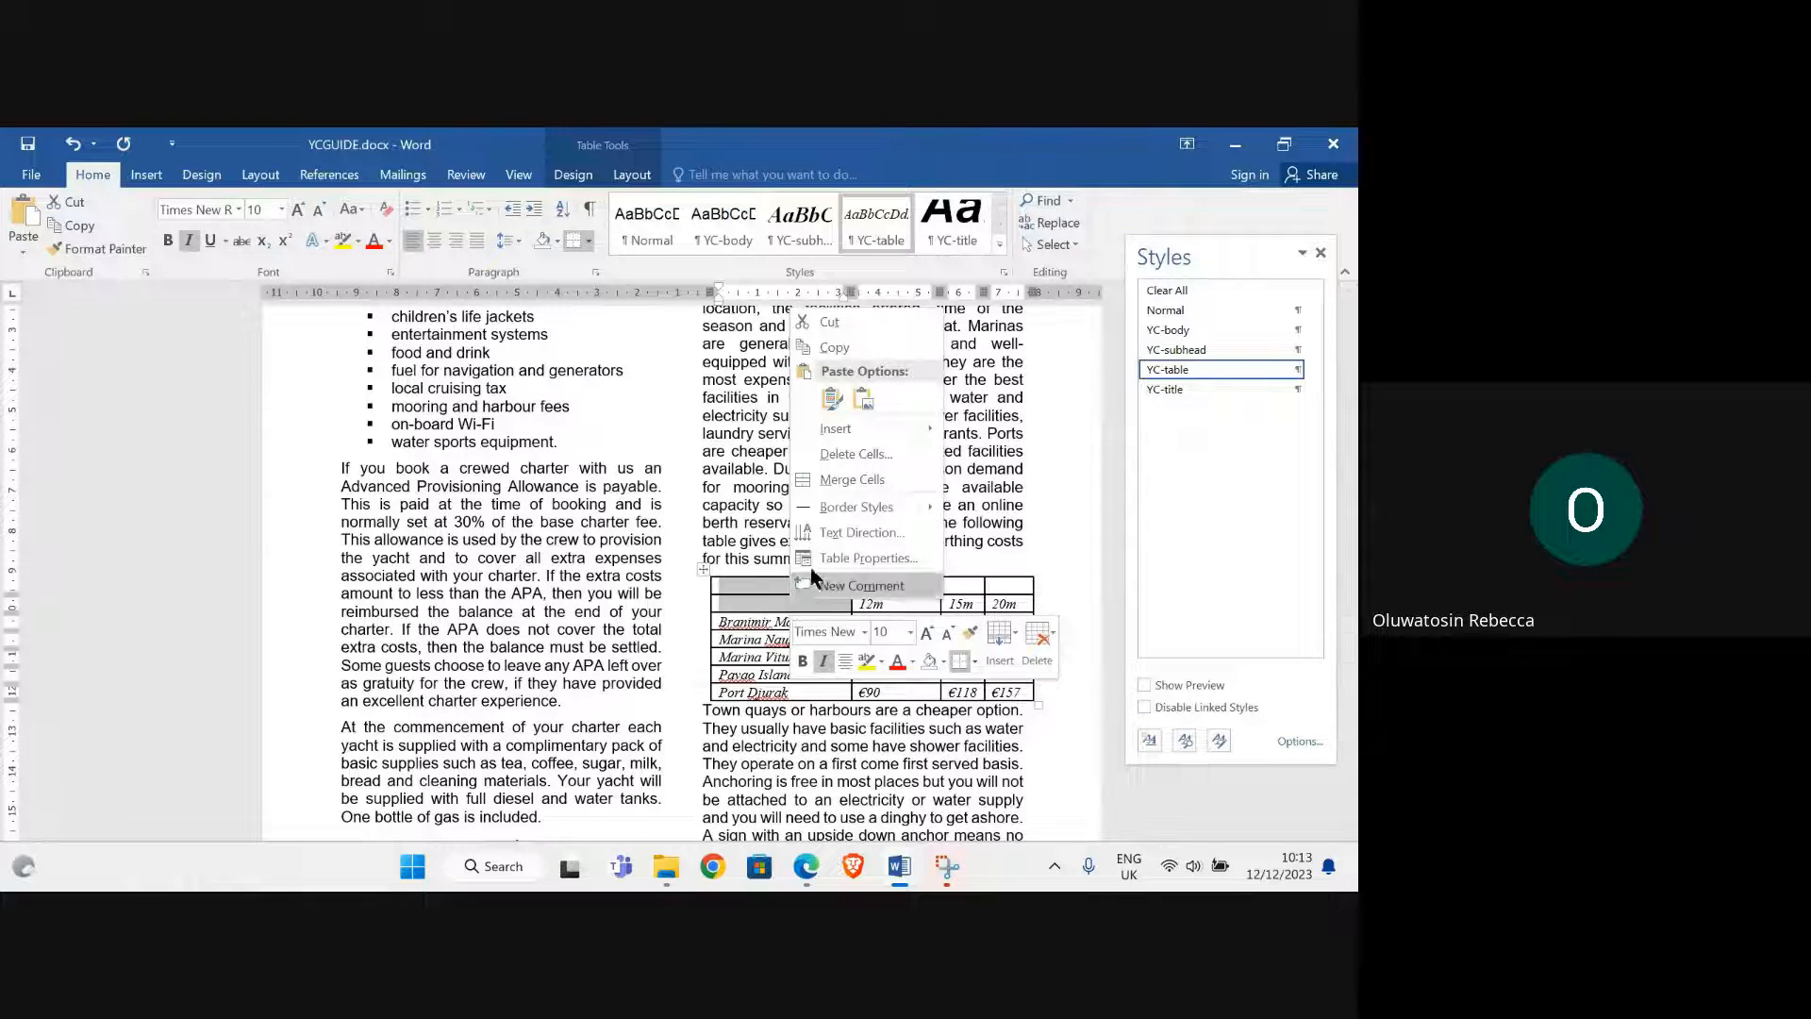
left_click(841, 474)
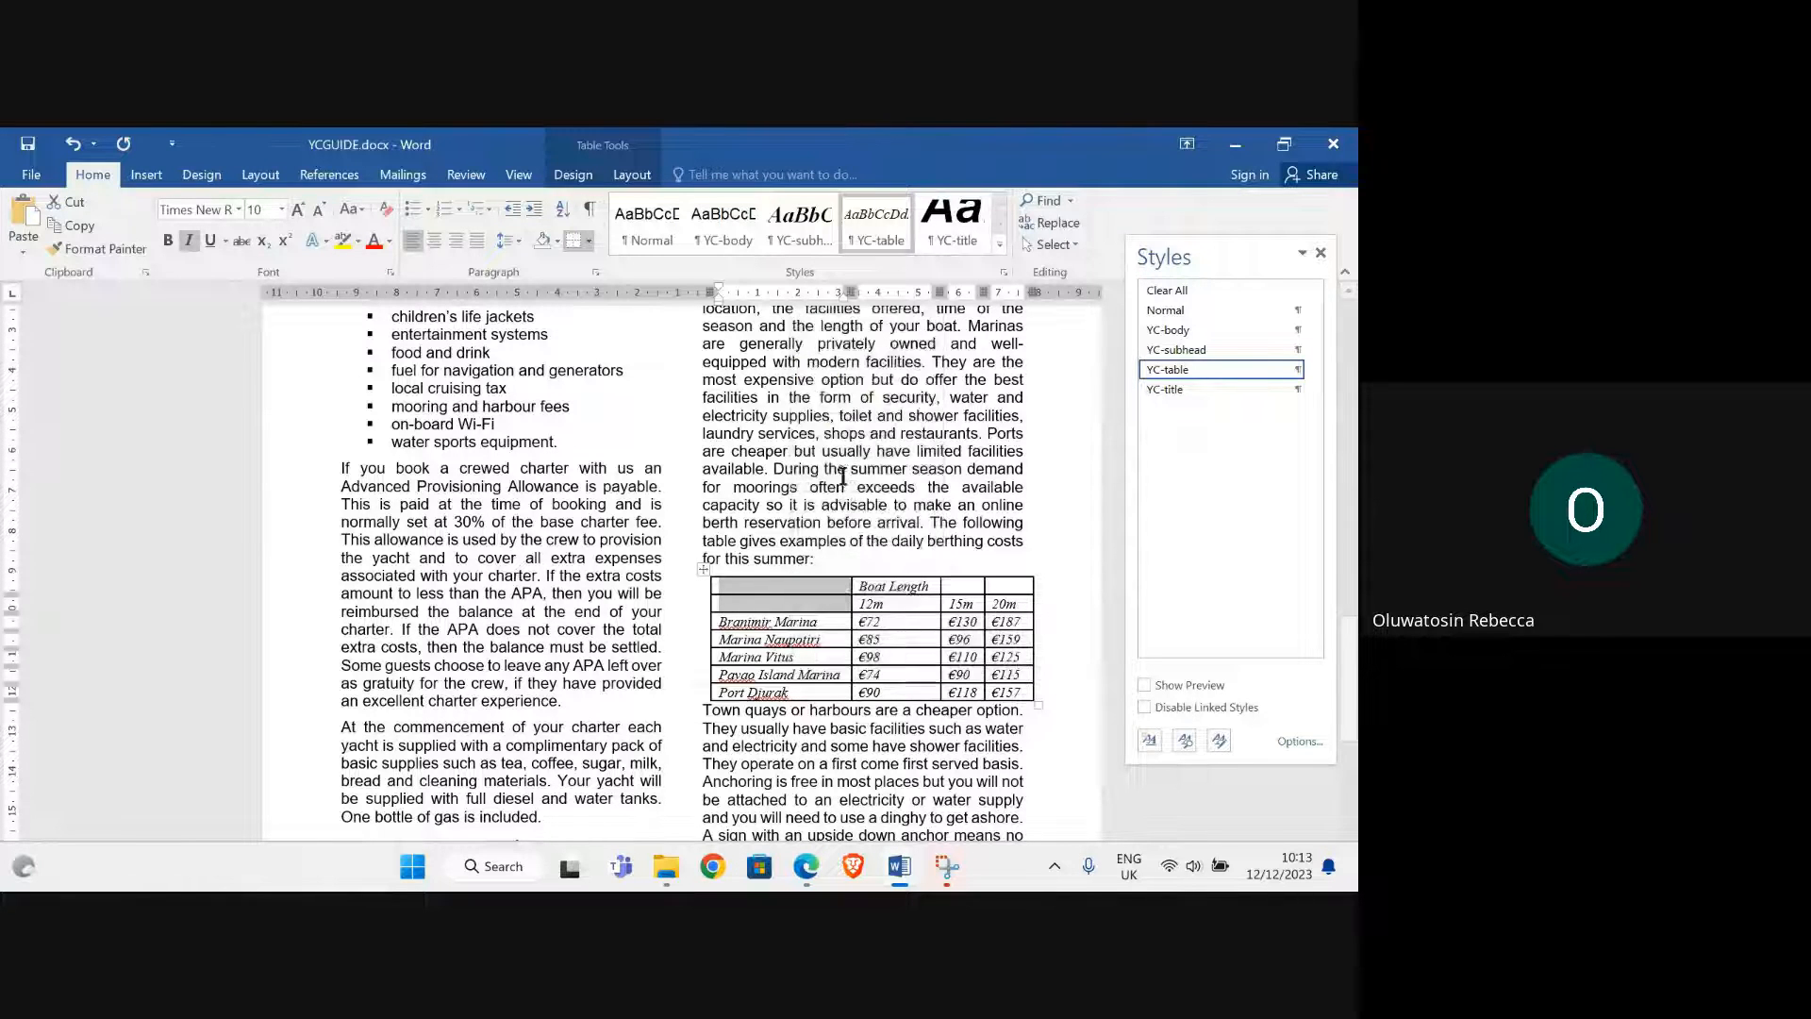
Merge the "Boat Length" cell with the two empty cells beside it so it spans the 12m, 15m and 20m columns
left_click(887, 585)
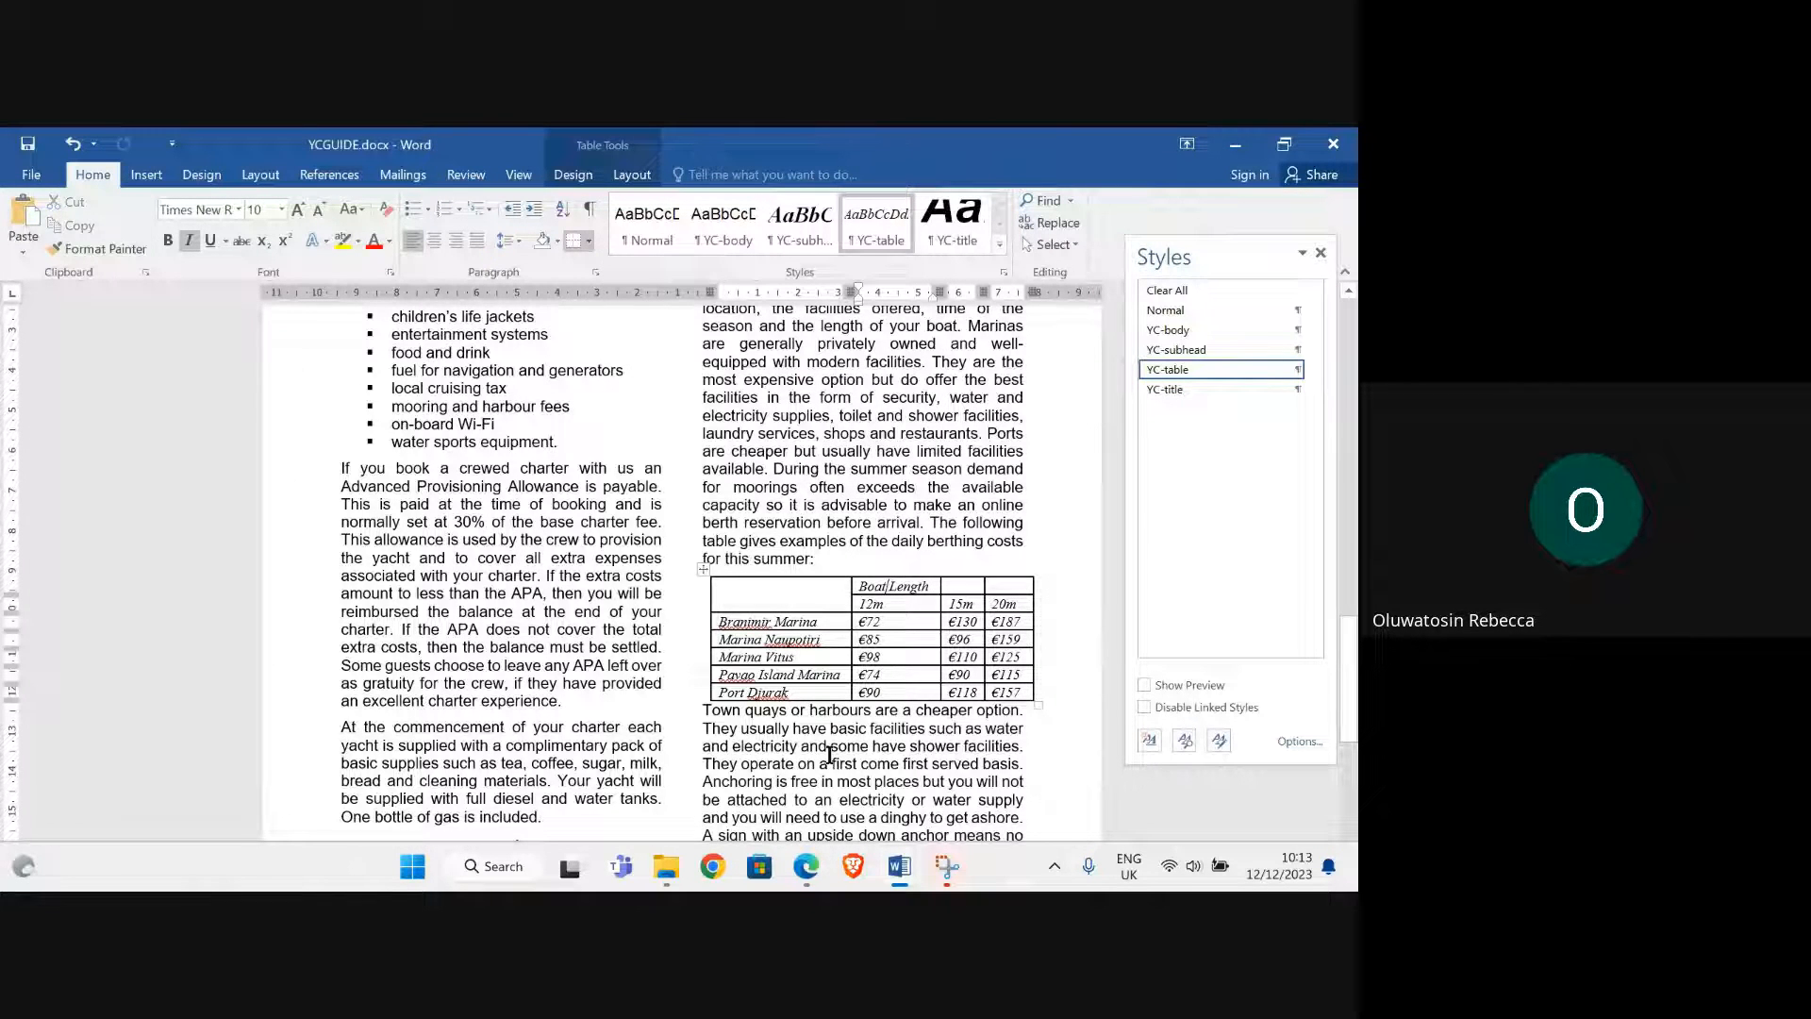
mouse_move(806, 866)
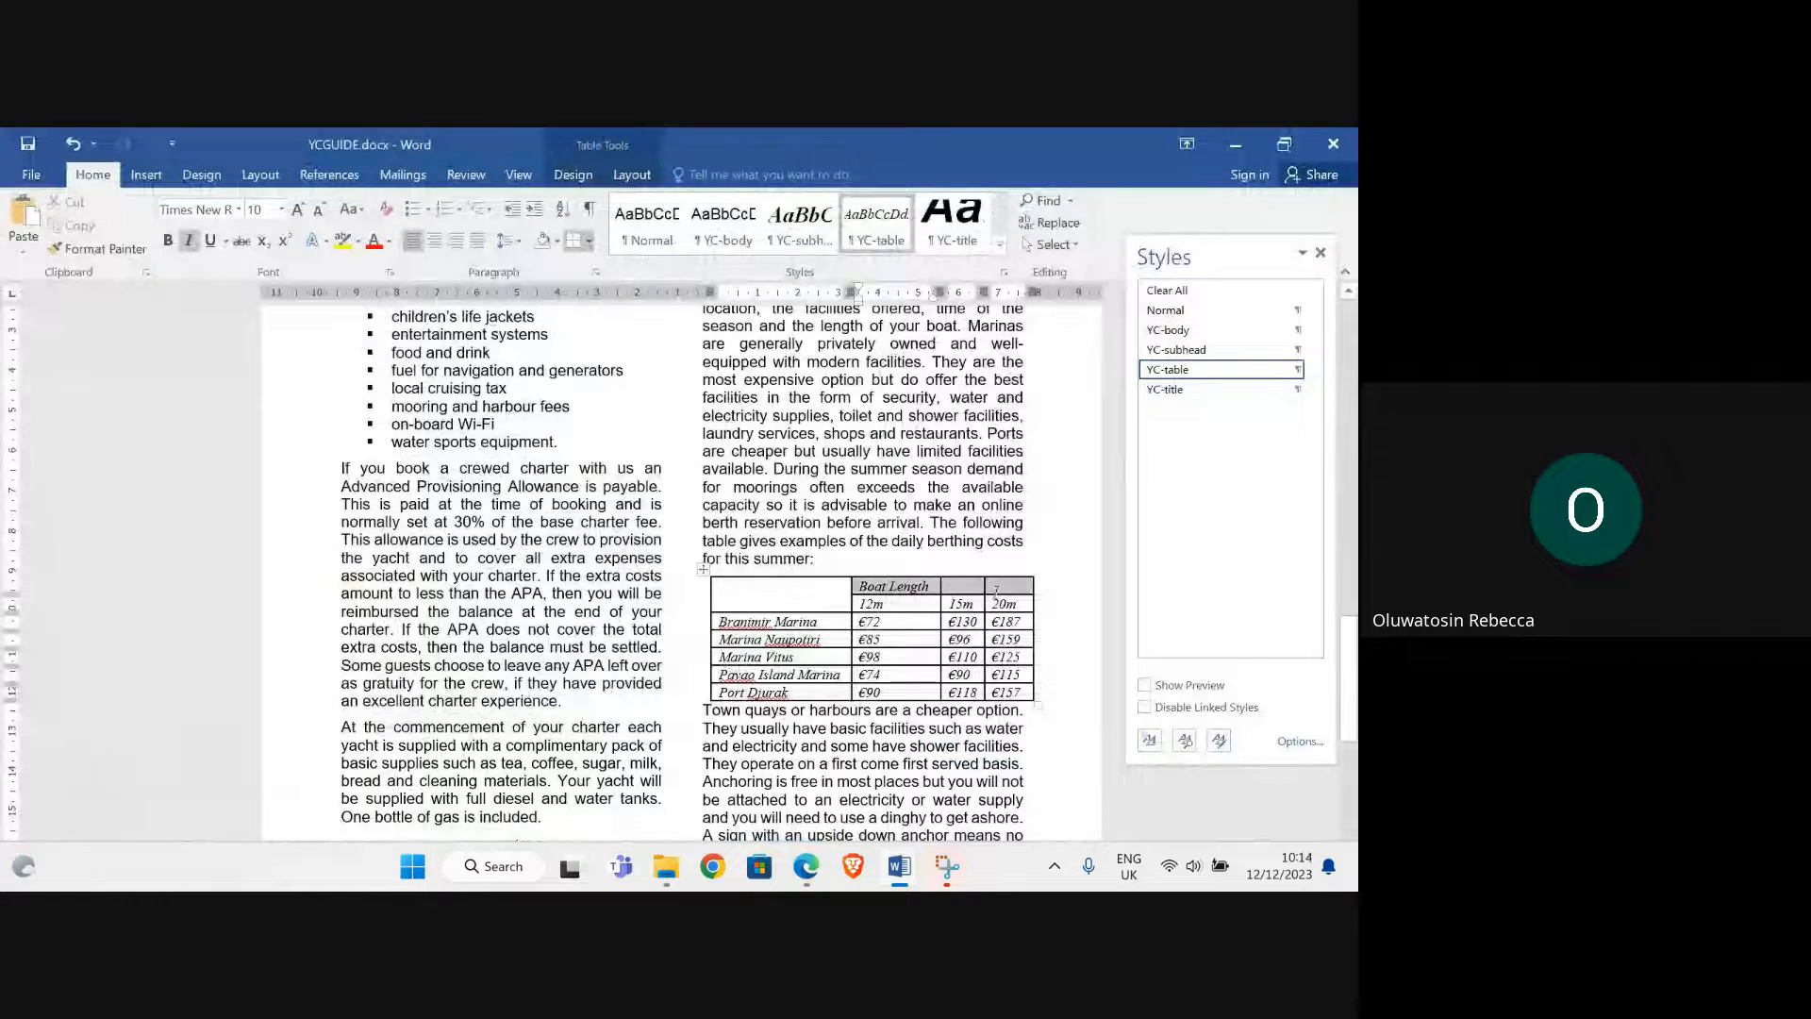
right_click(963, 589)
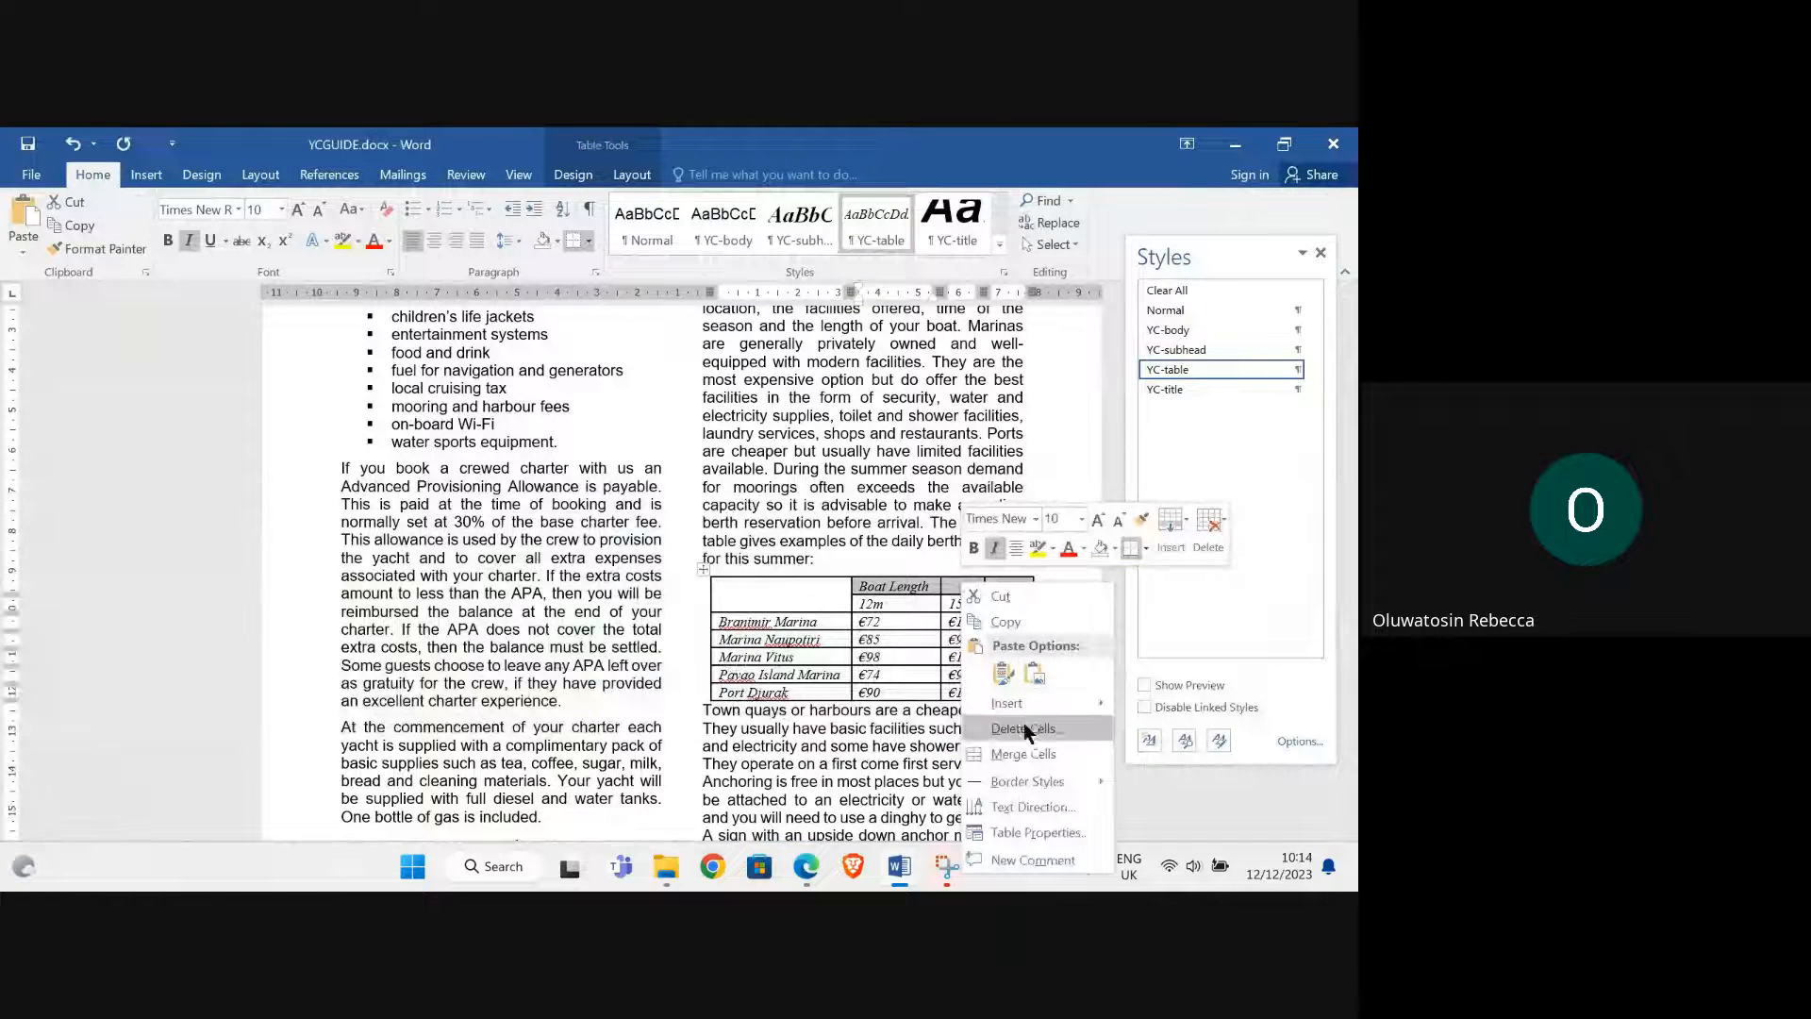
left_click(1019, 753)
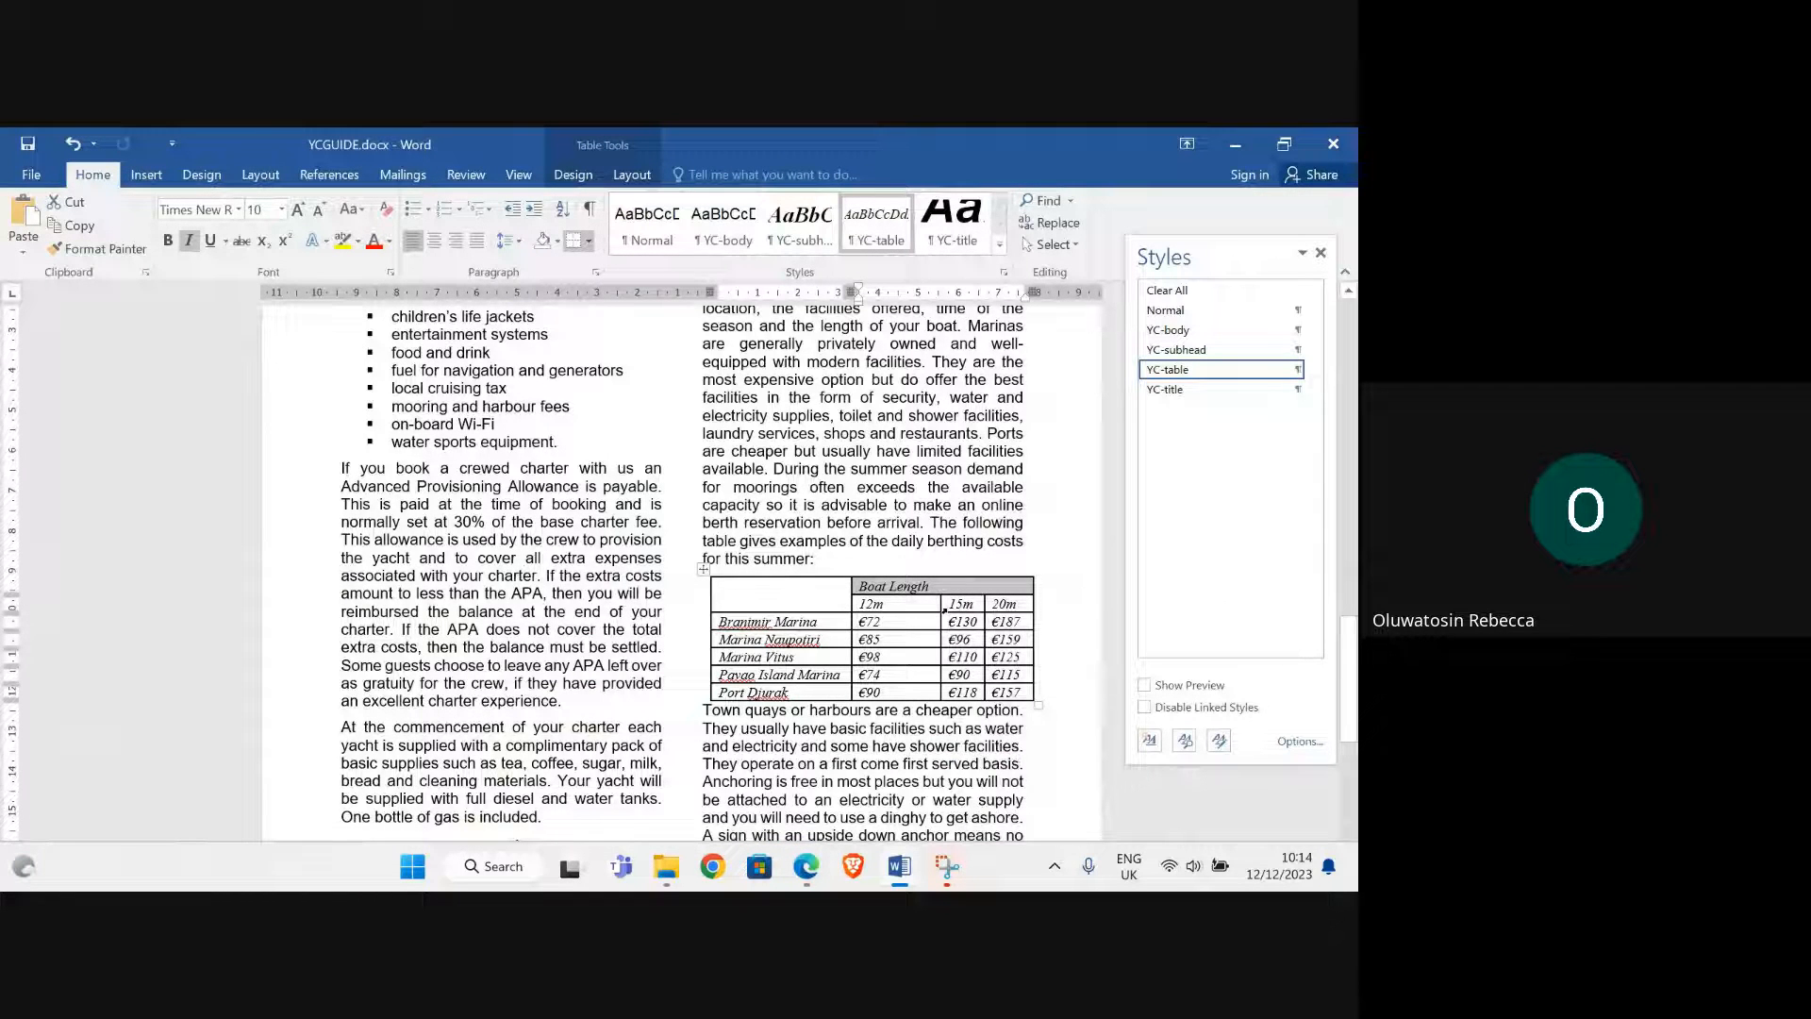
Centre the "Boat Length" heading and adjust the 12m, 15m and 20m columns to similar widths within the text column
left_click(861, 587)
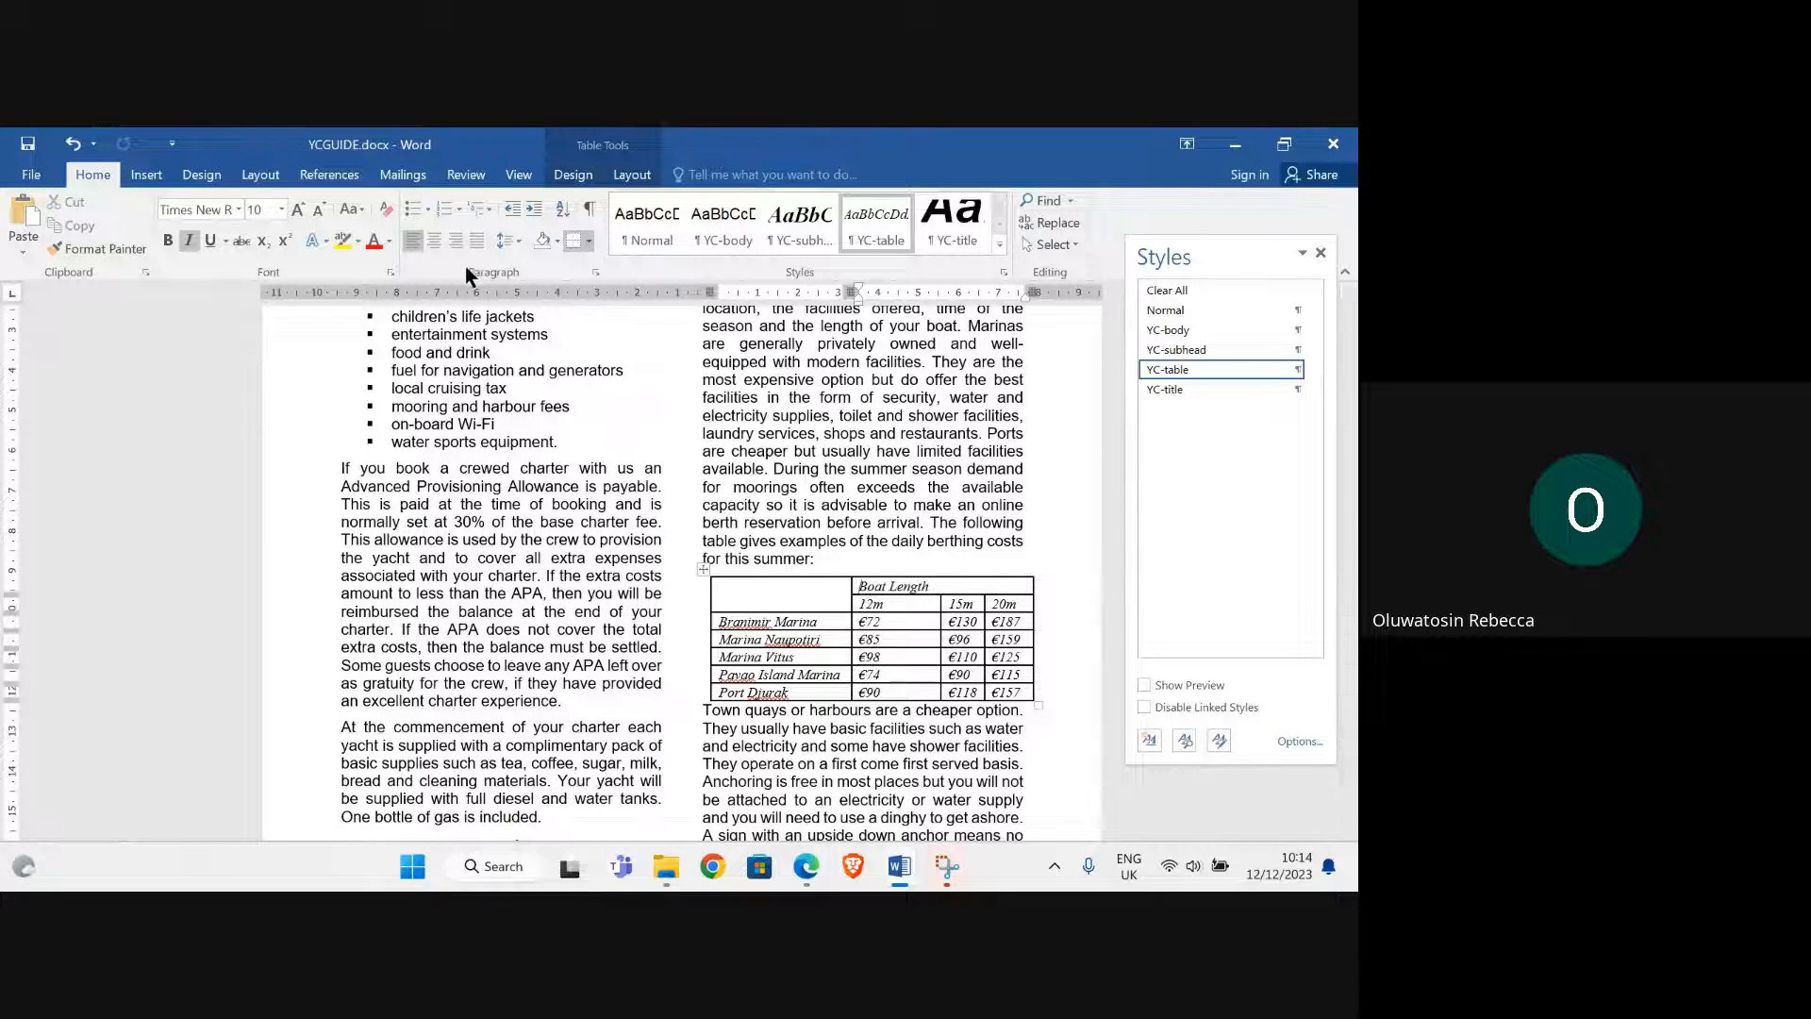
left_click(434, 239)
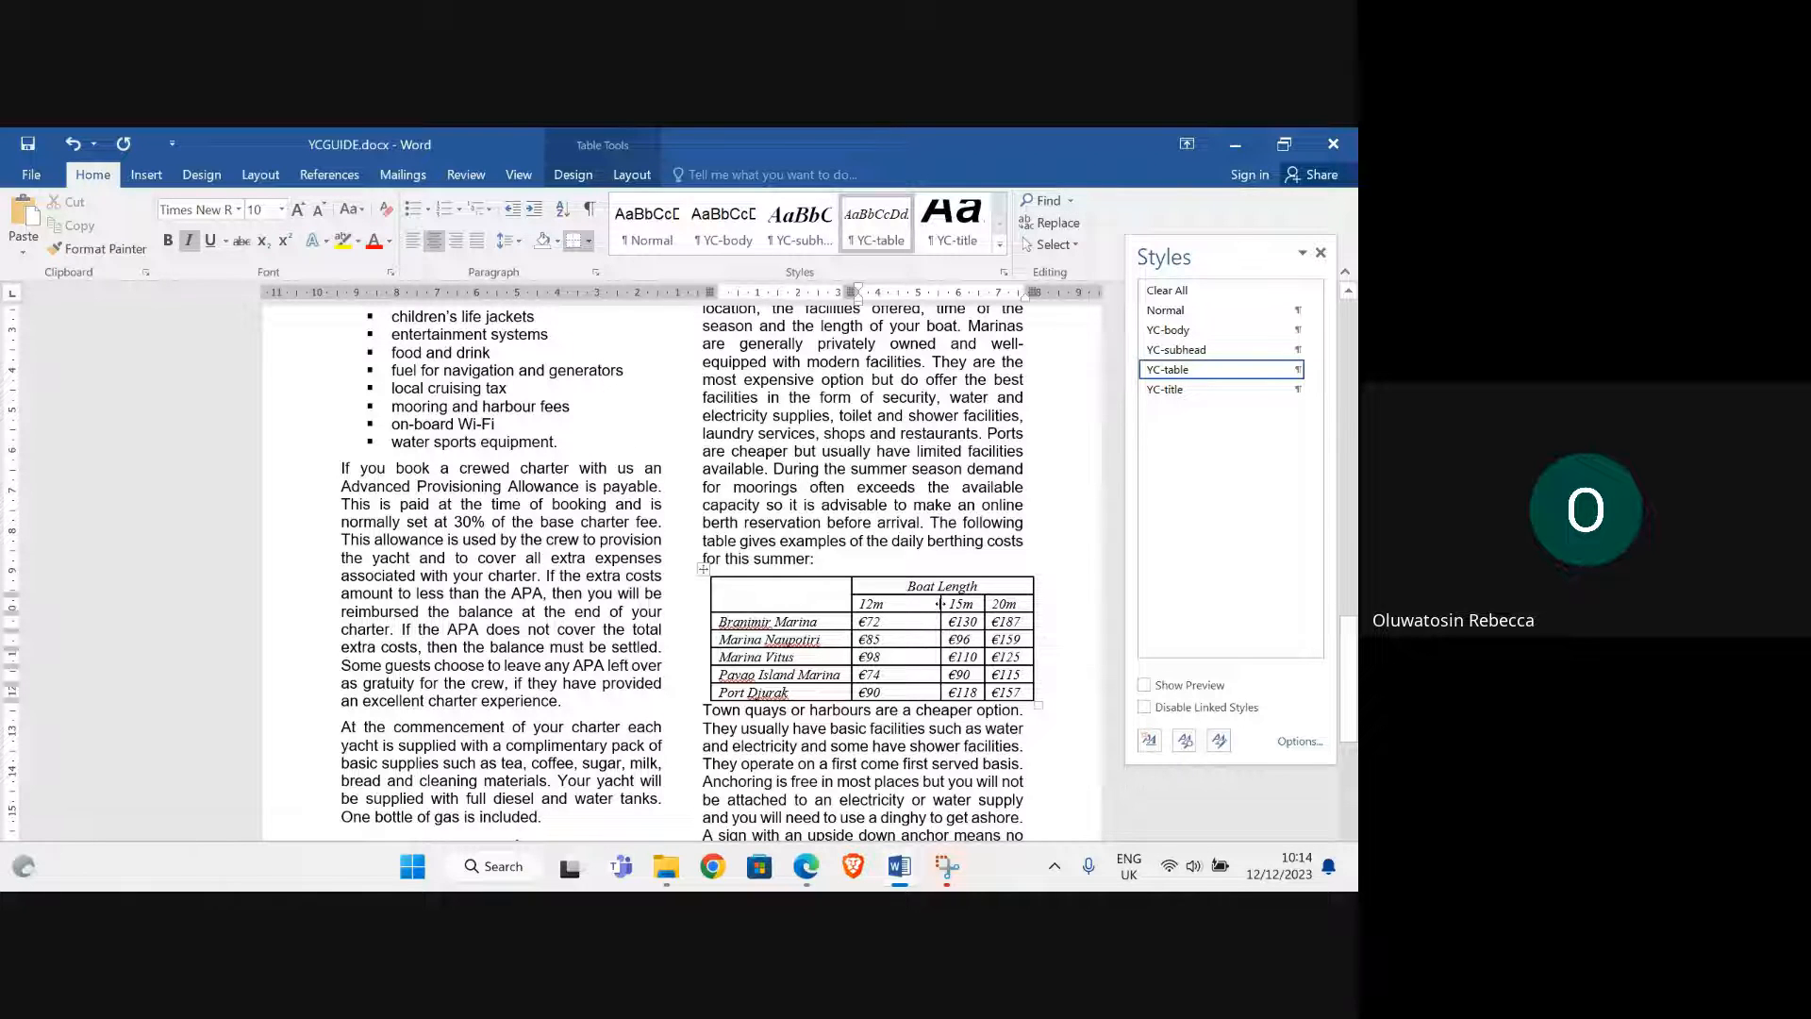
left_click_drag(940, 604, 1008, 602)
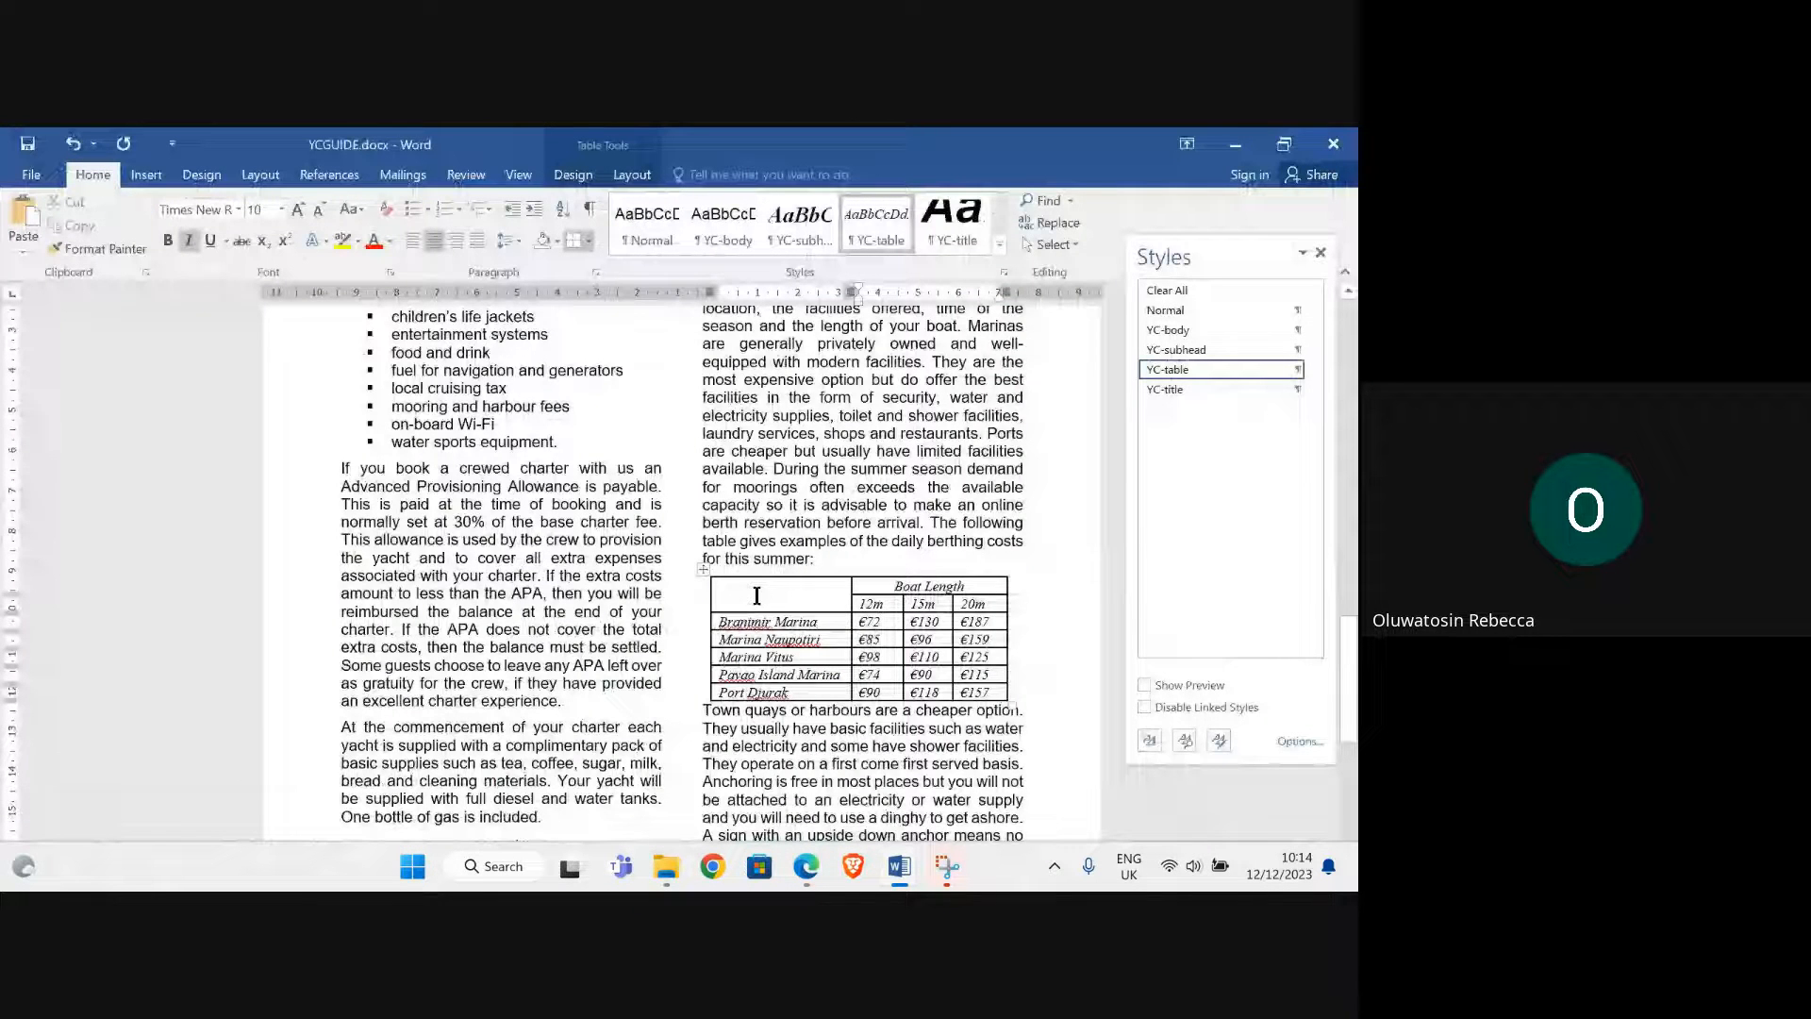
Shade the first two rows of the berthing costs table light grey
left_click_drag(756, 595, 983, 610)
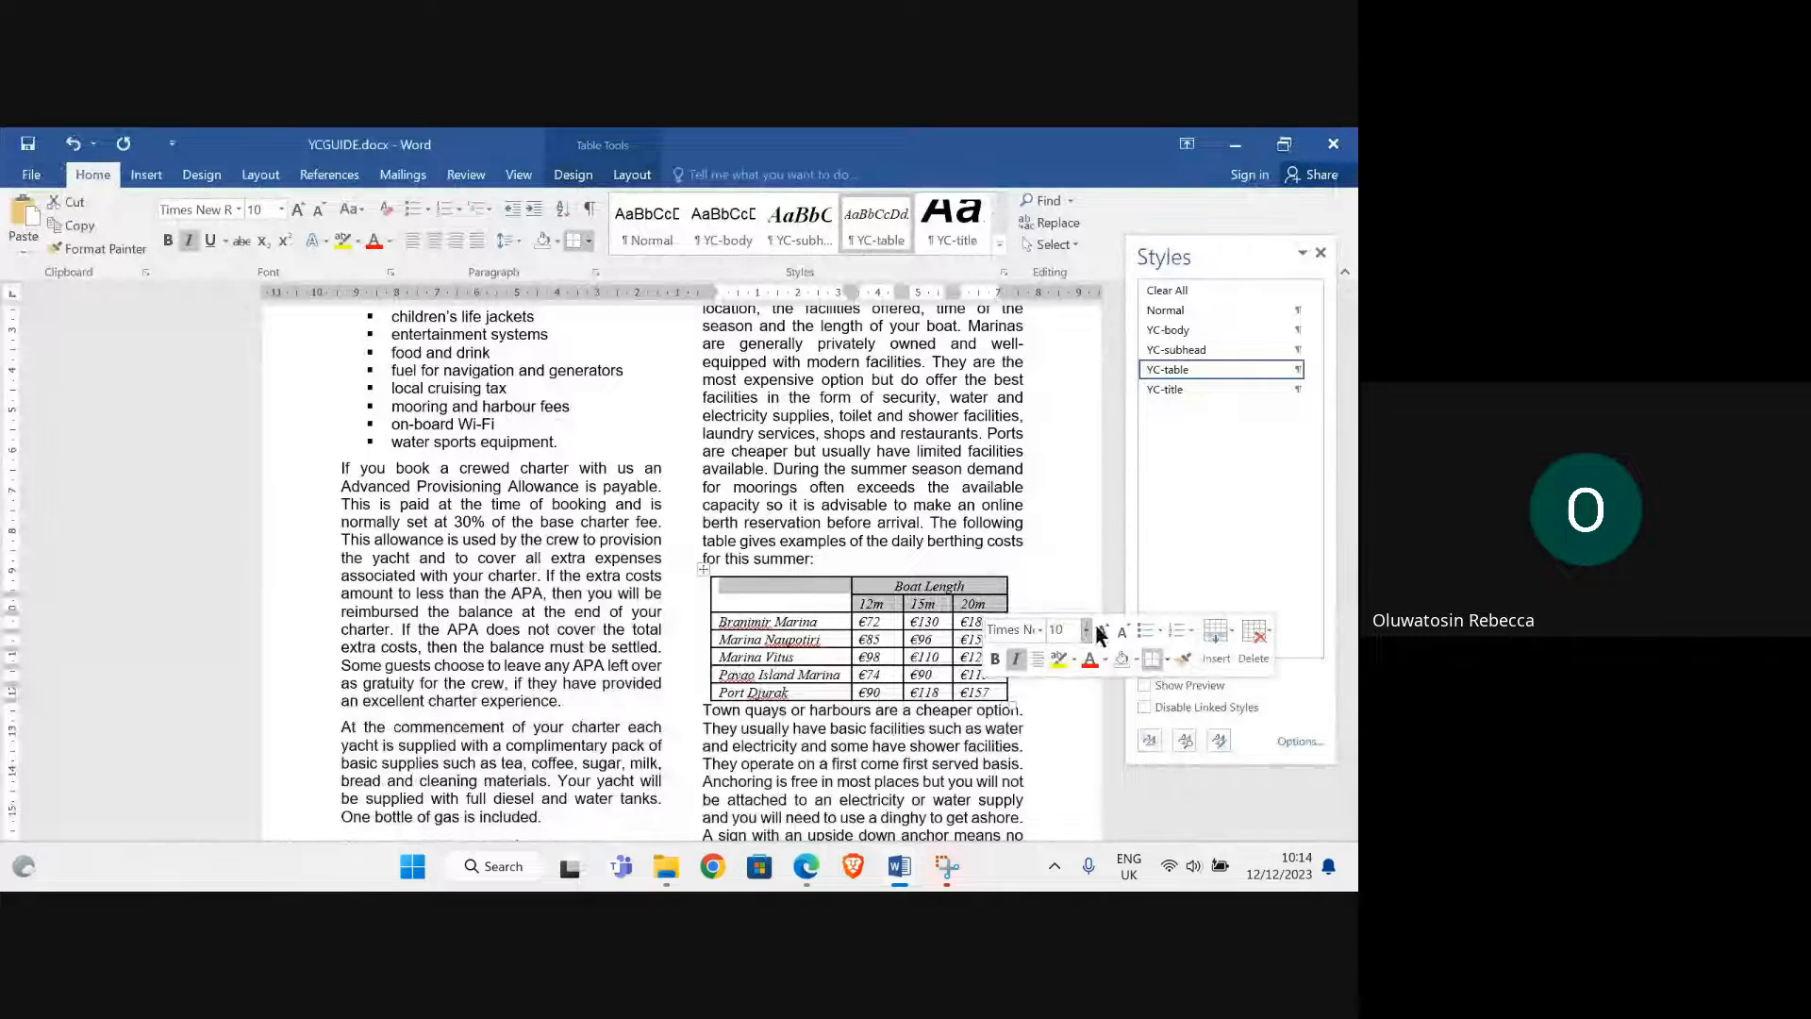
left_click(1138, 659)
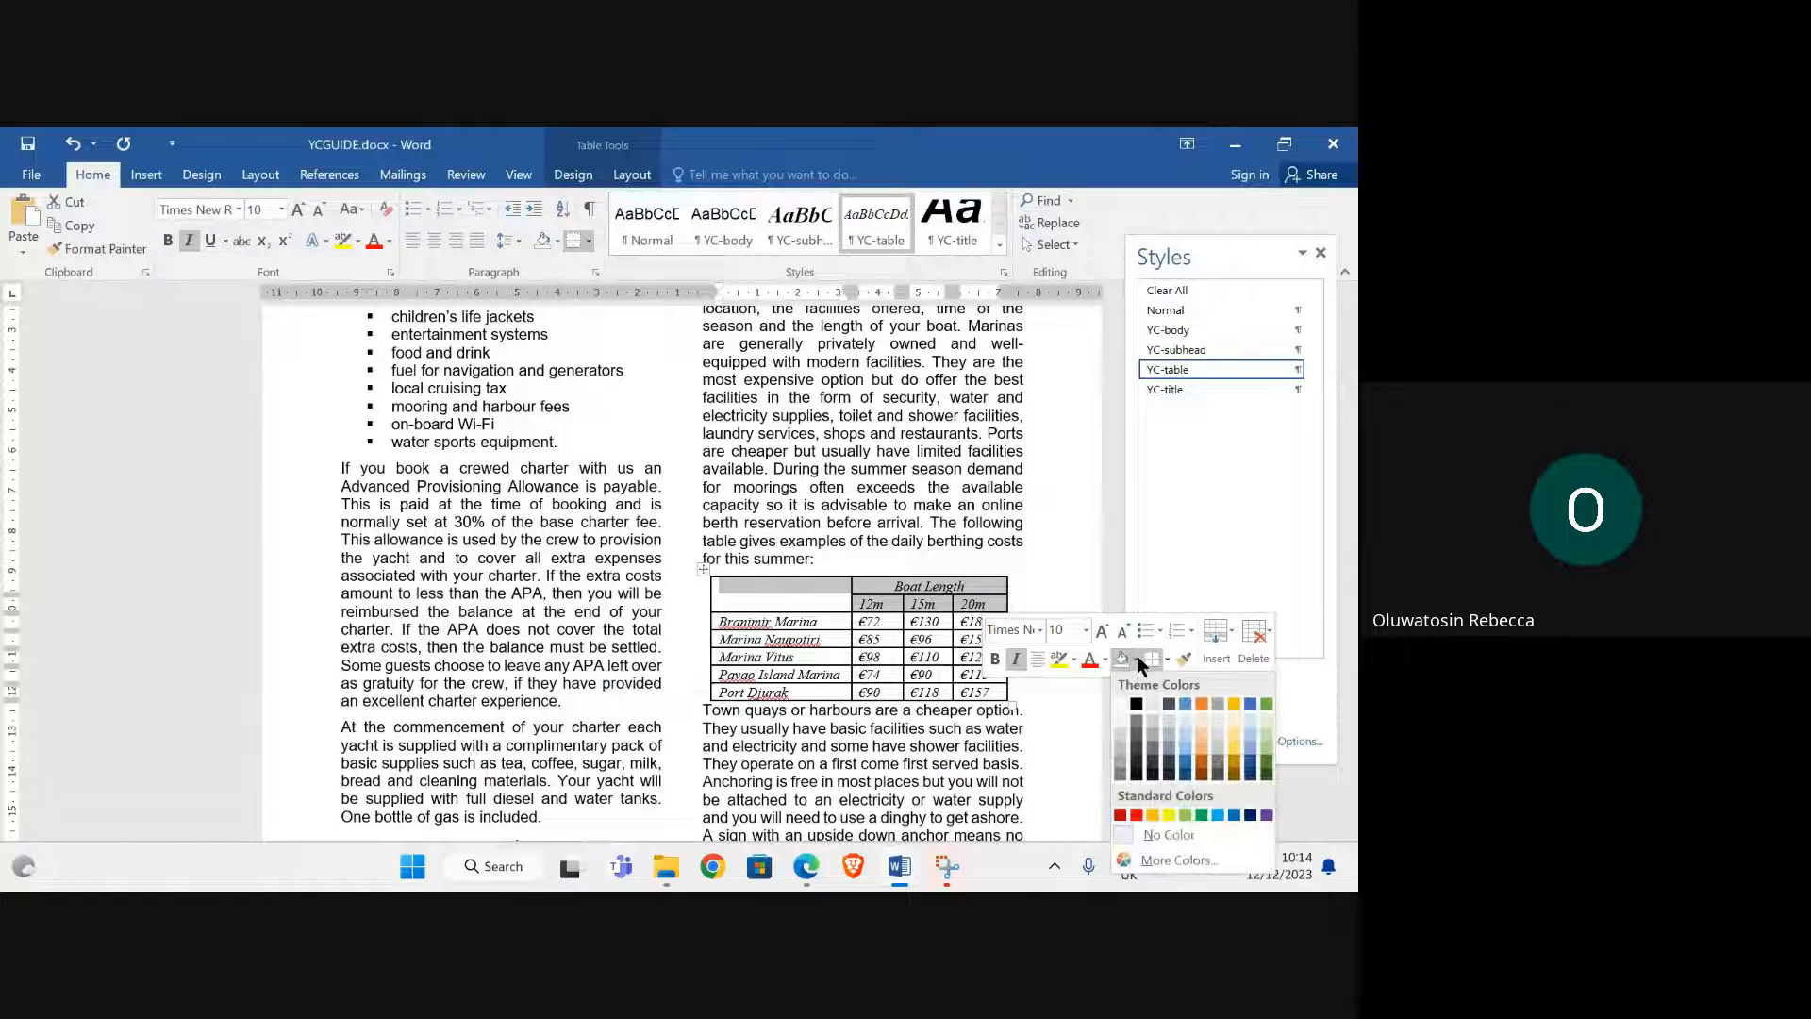
left_click(1149, 715)
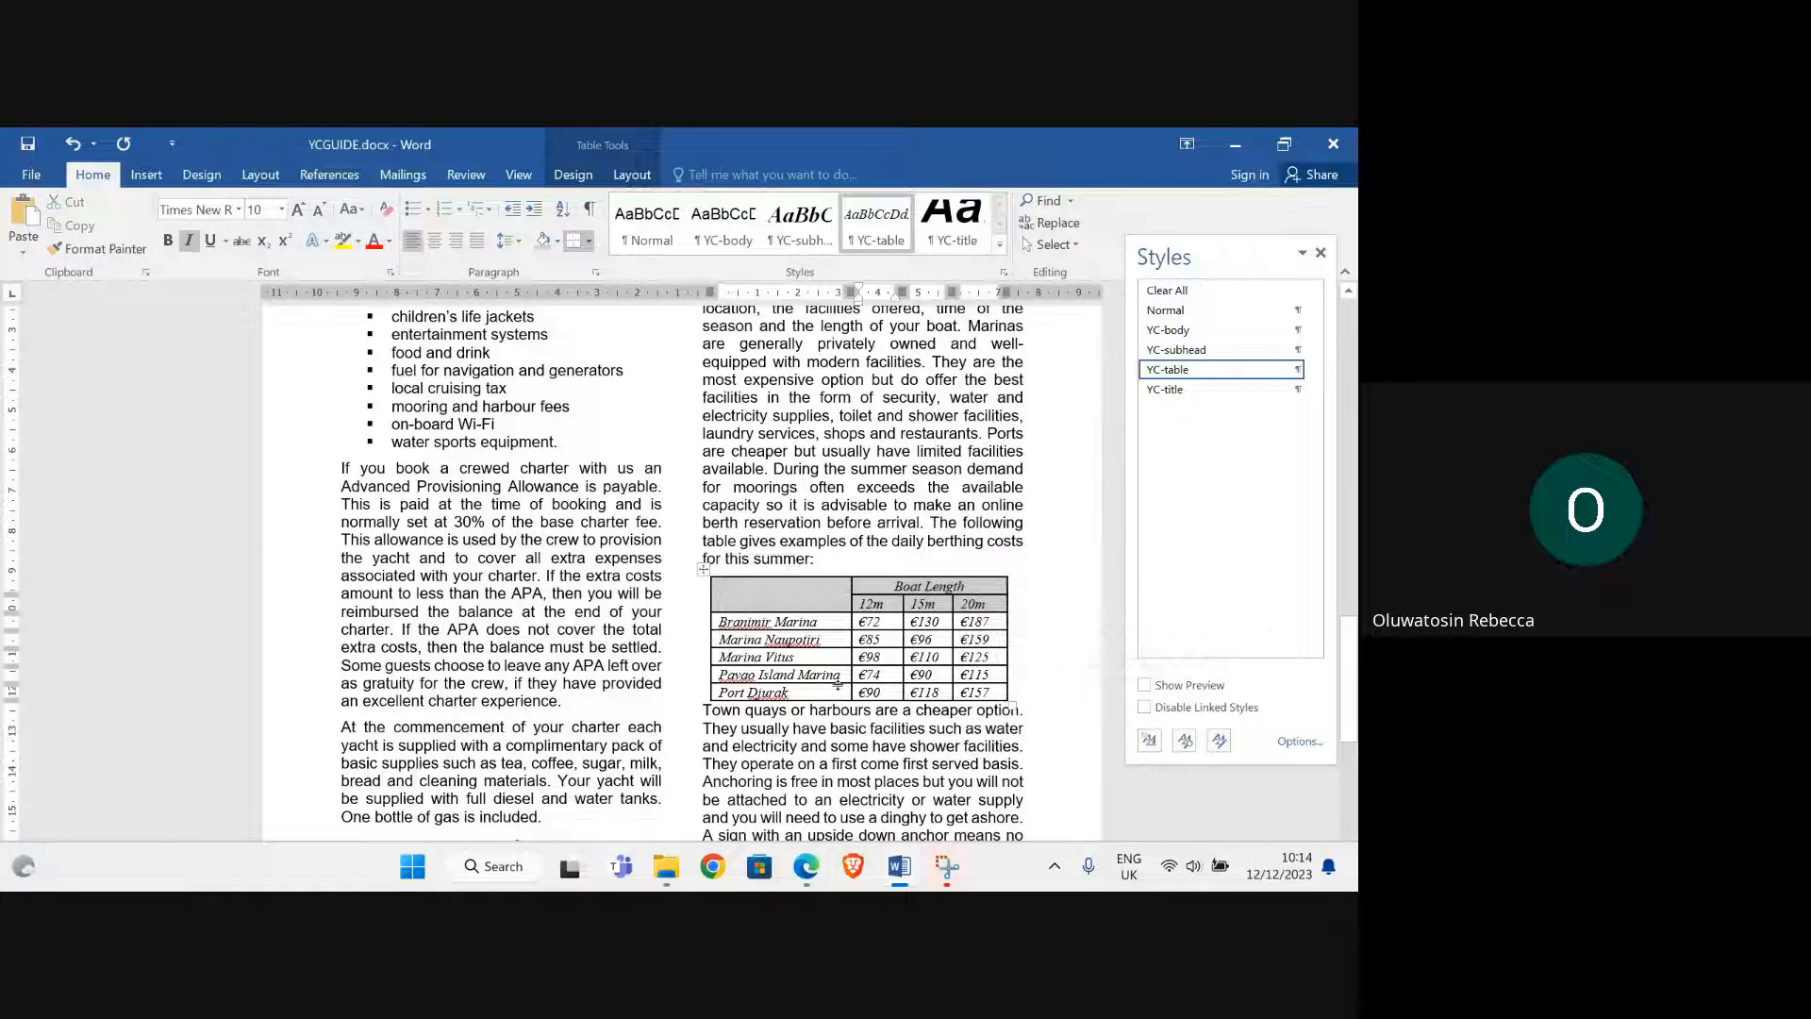
Set 6 pt spacing before the "Town quays or harbours" paragraph that follows the table
mouse_move(806, 863)
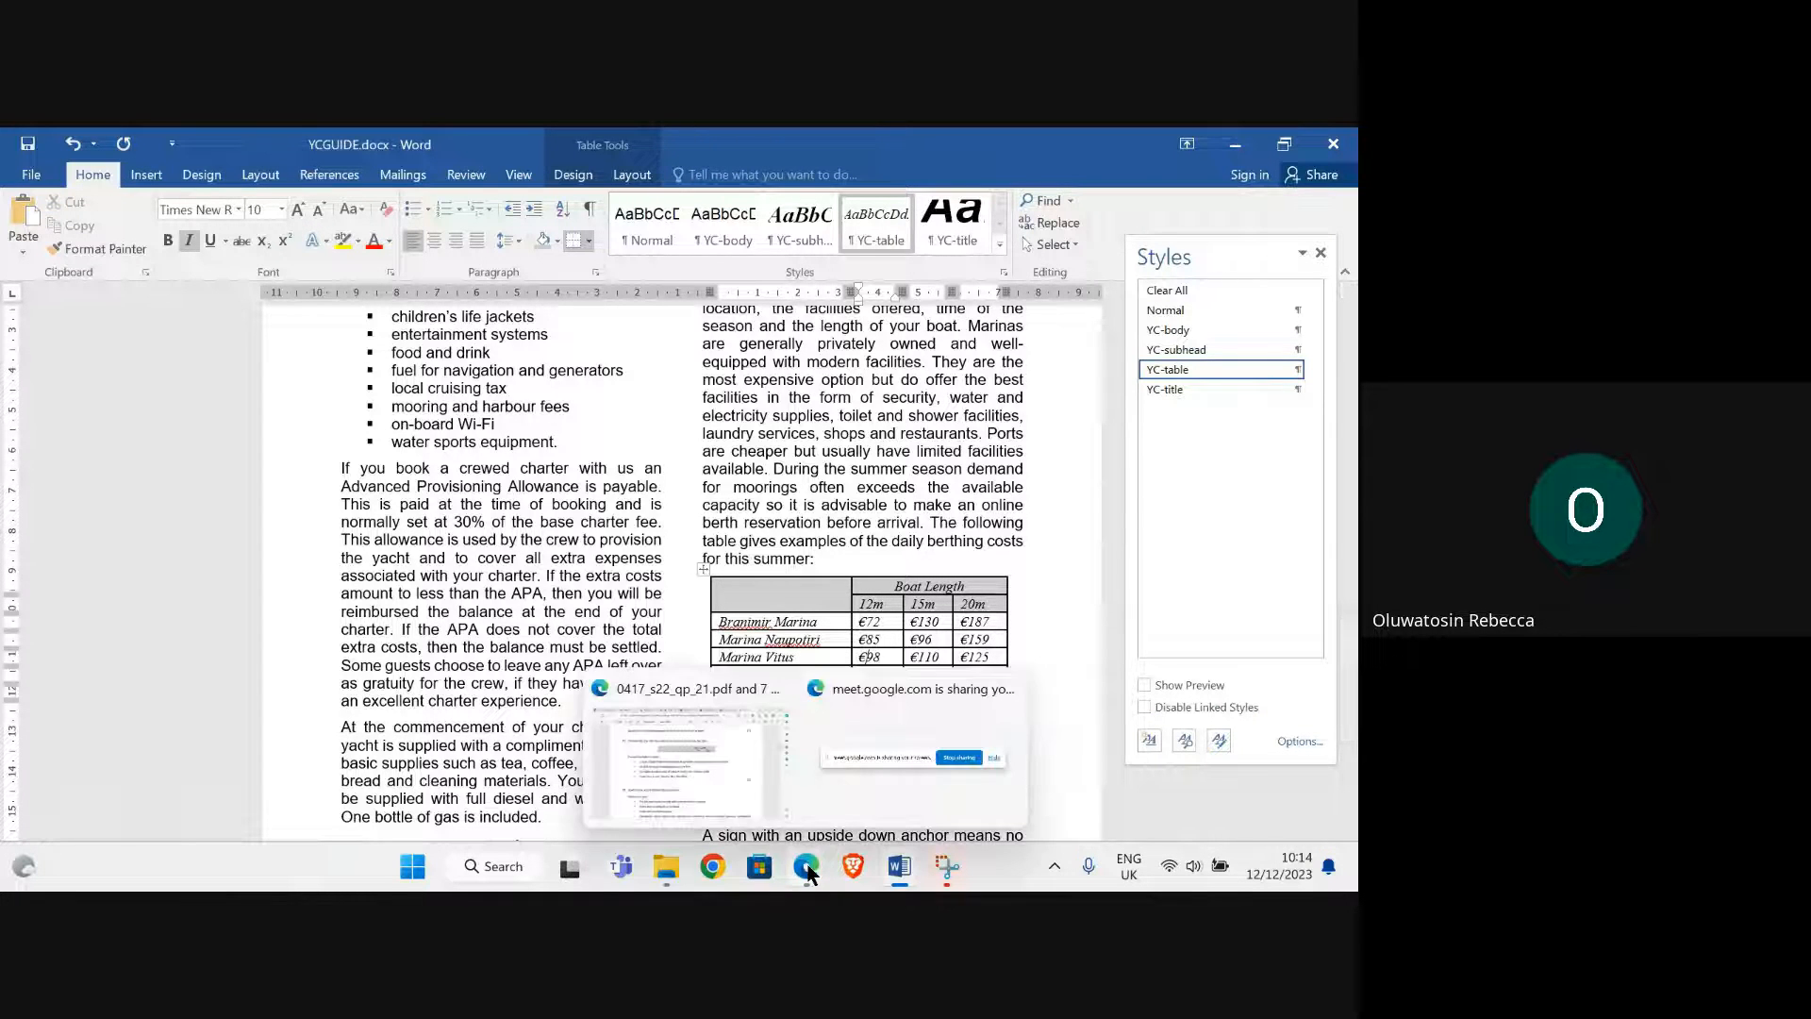
mouse_move(647, 772)
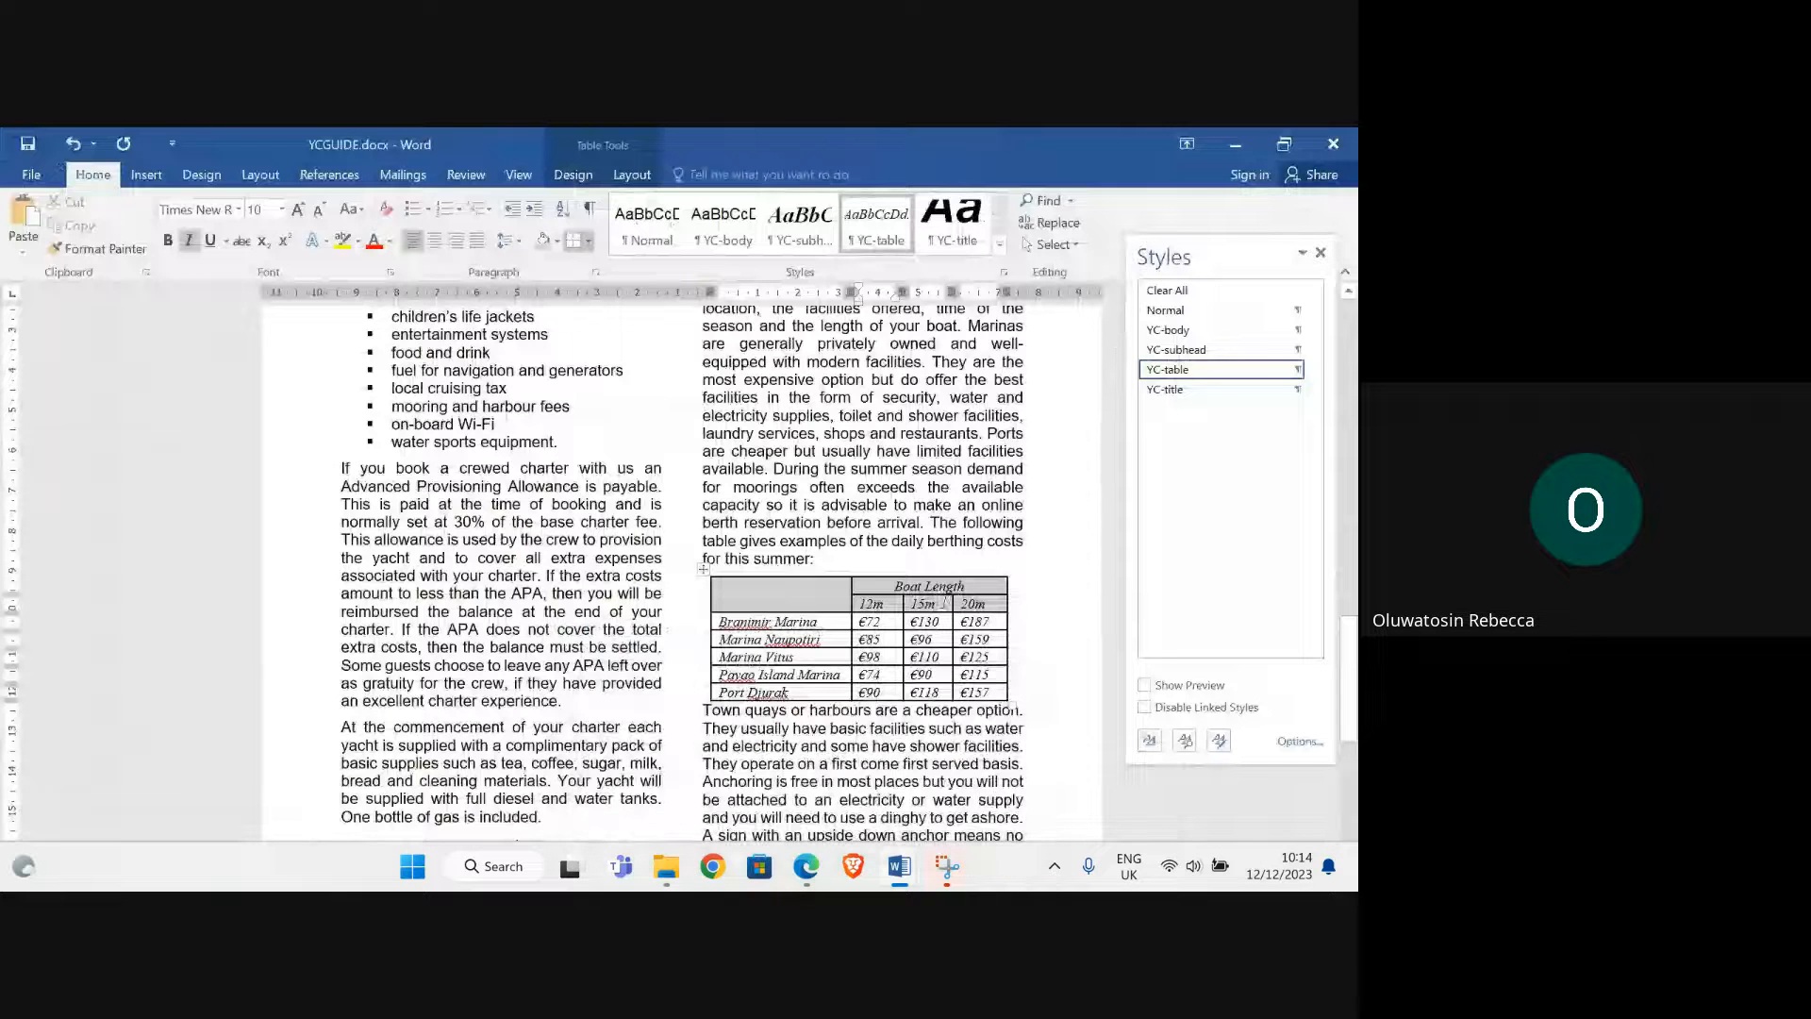
left_click(703, 715)
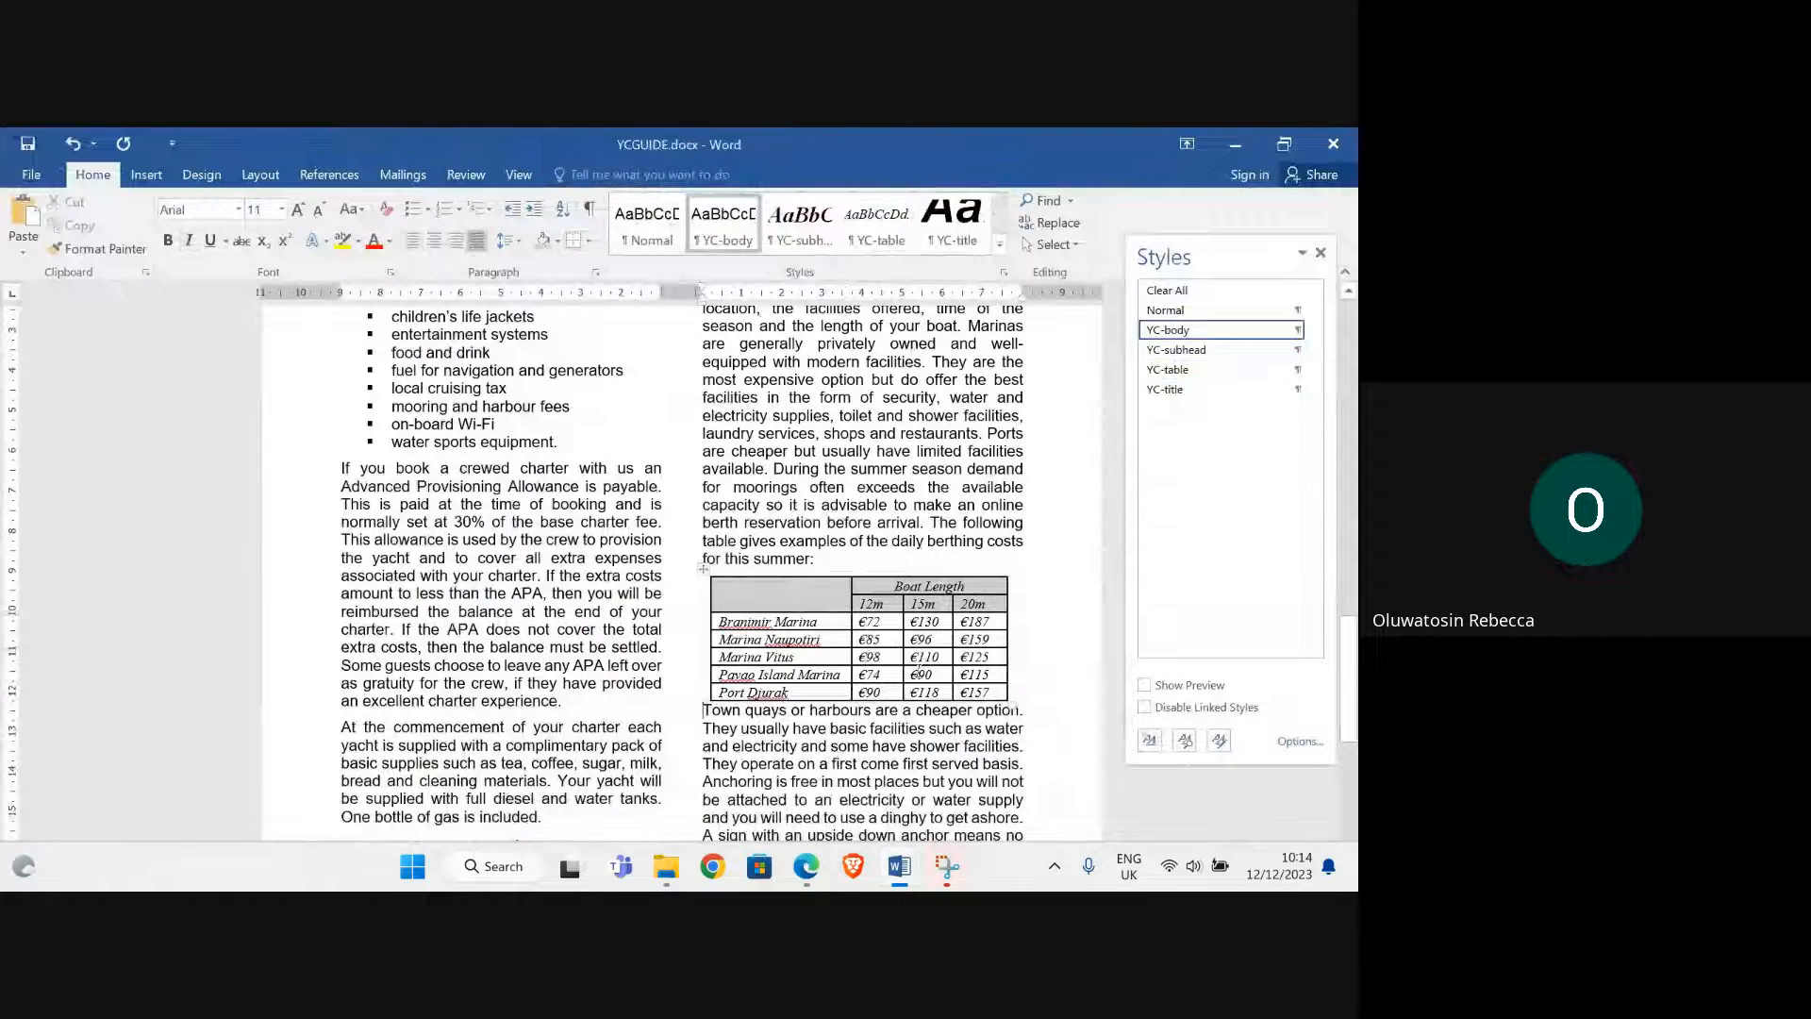
scroll(911, 641, "down", 2)
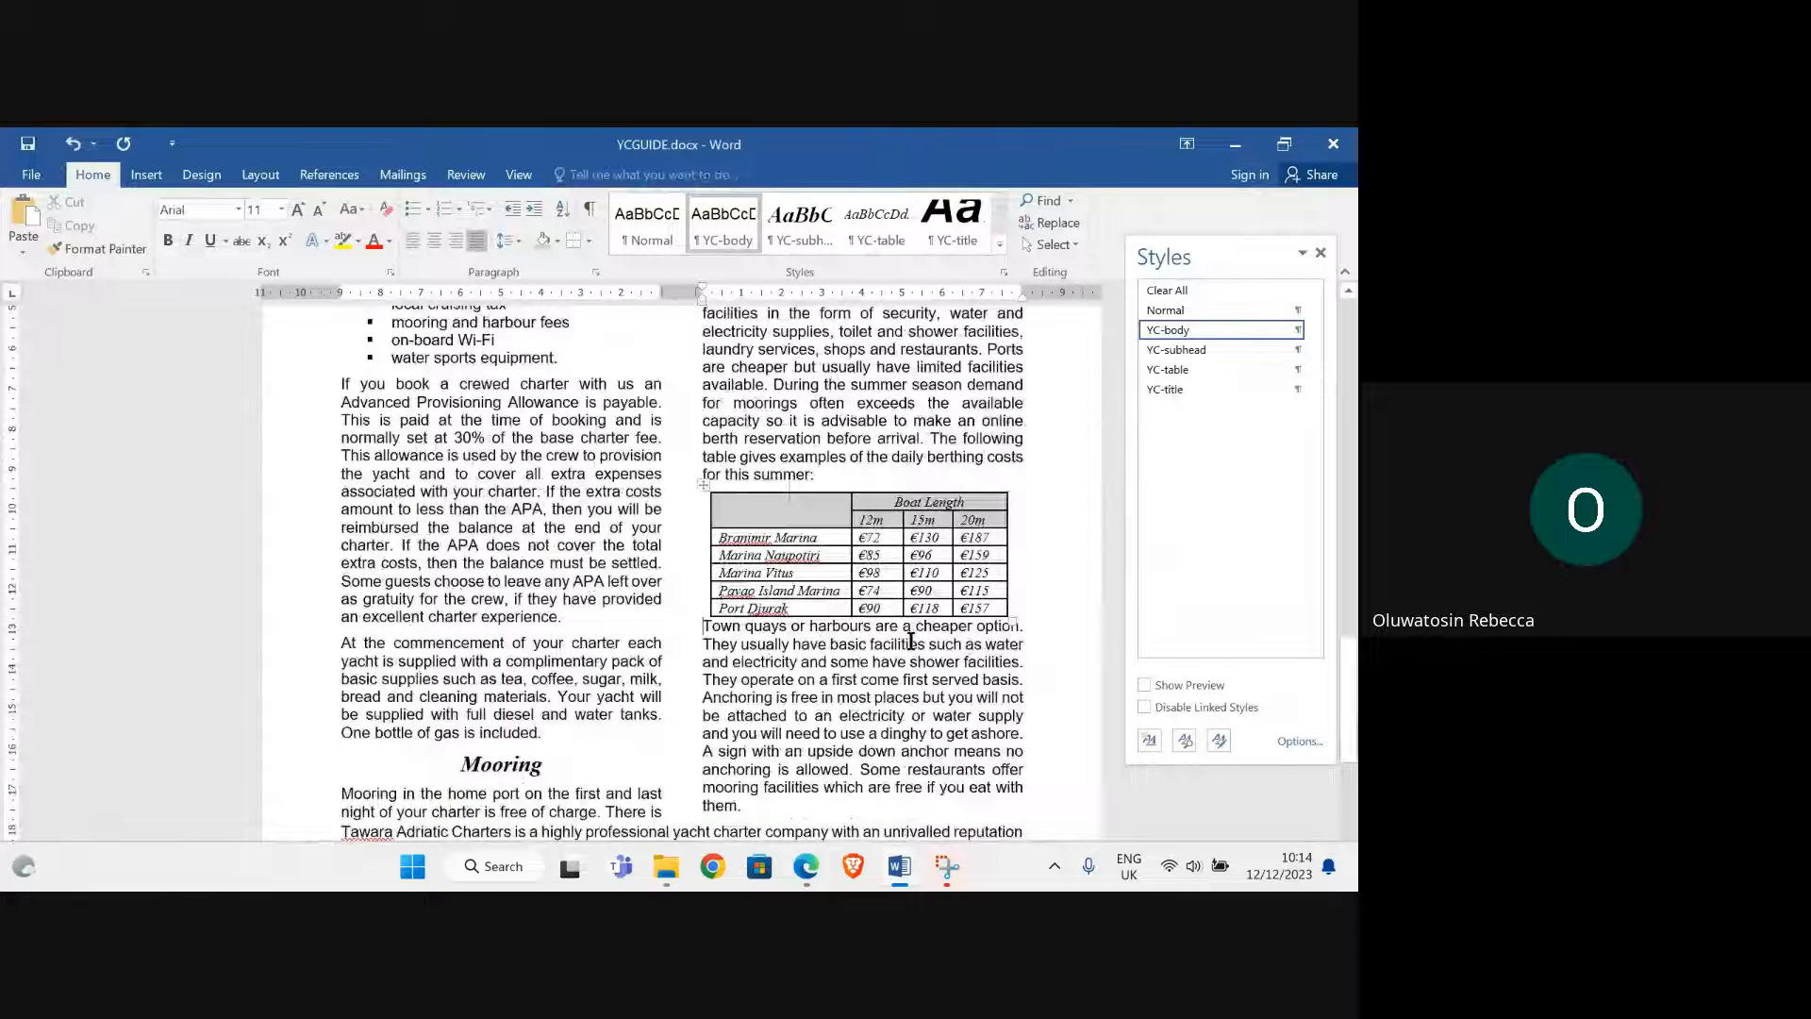
scroll(911, 642, "down", 2)
right_click(700, 507)
left_click(754, 660)
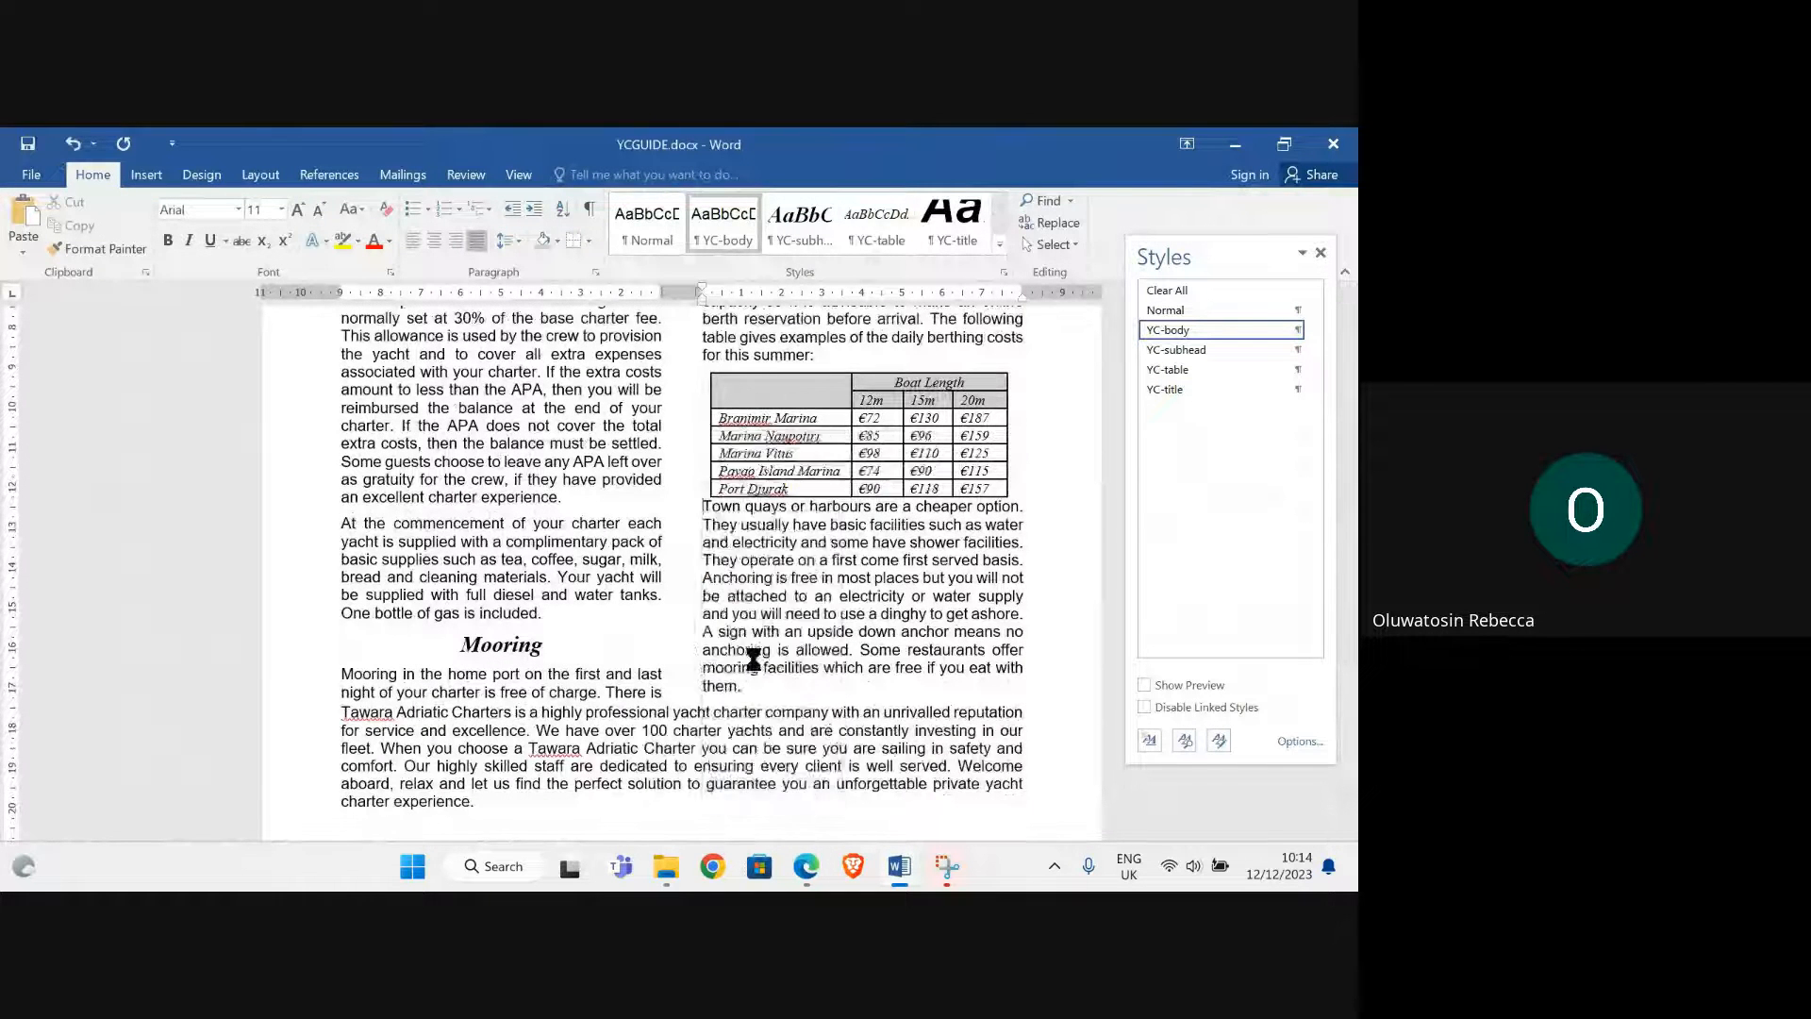
left_click(805, 514)
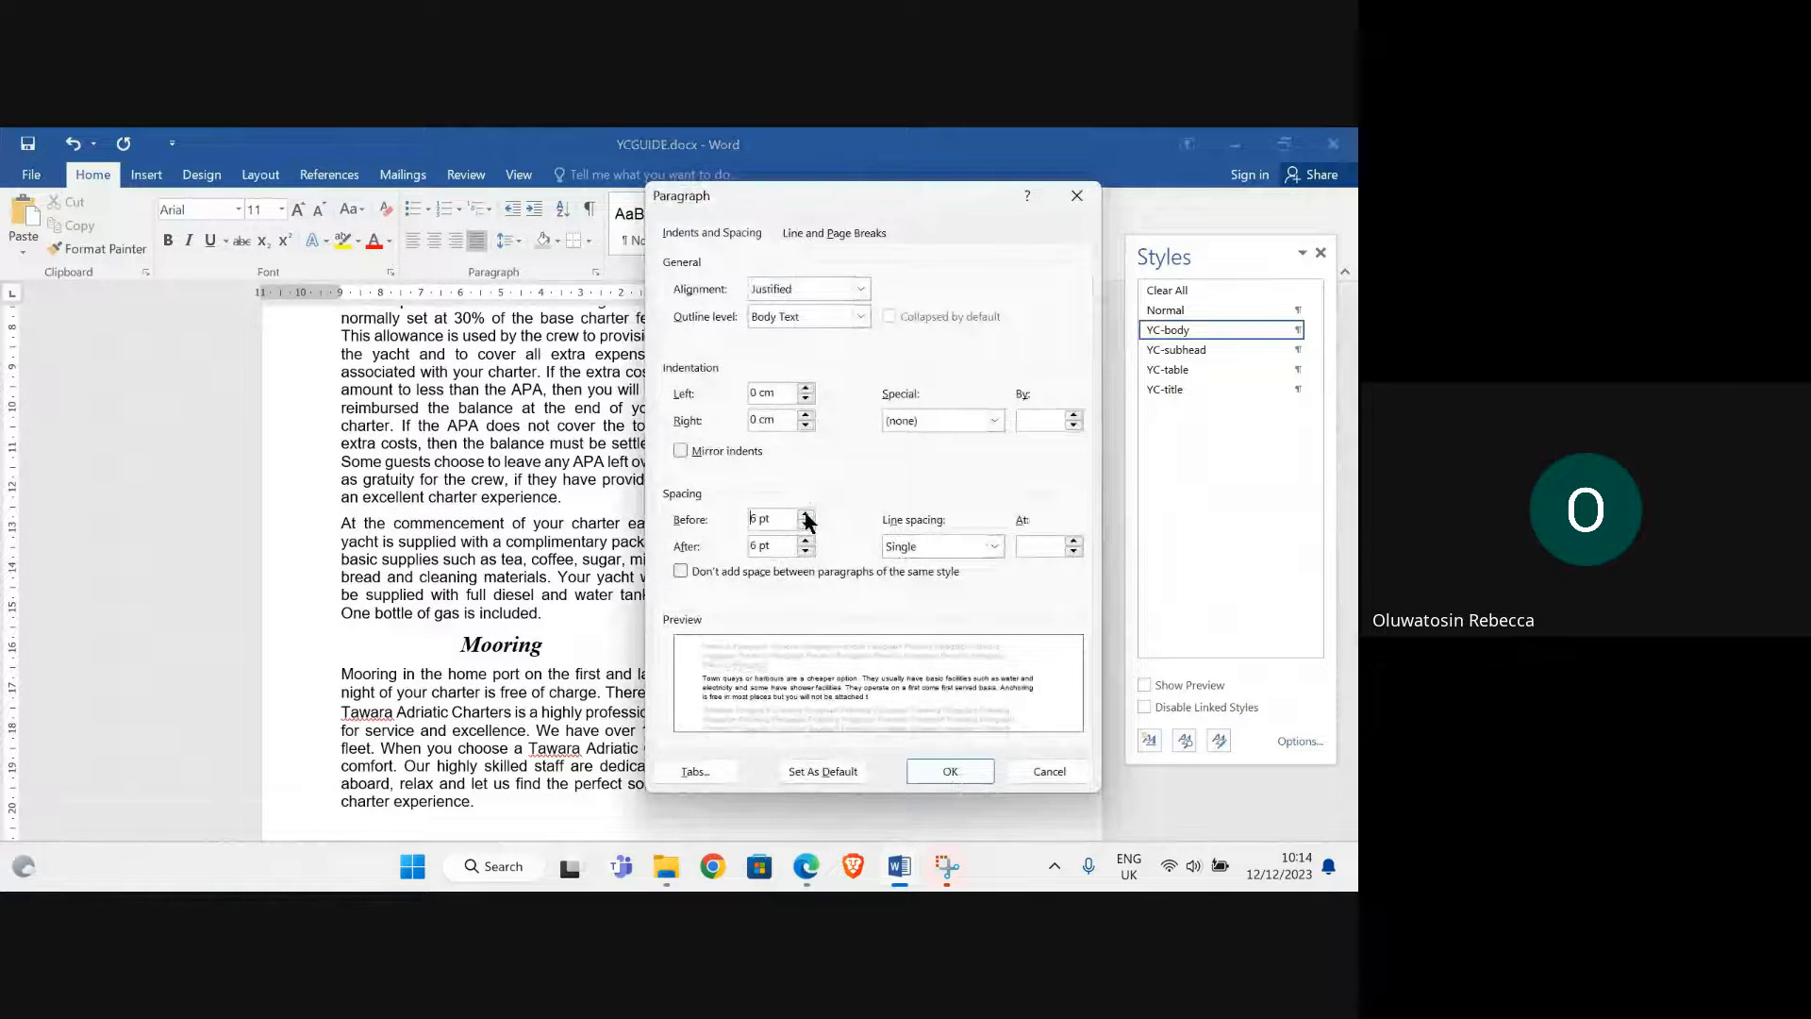
left_click(954, 770)
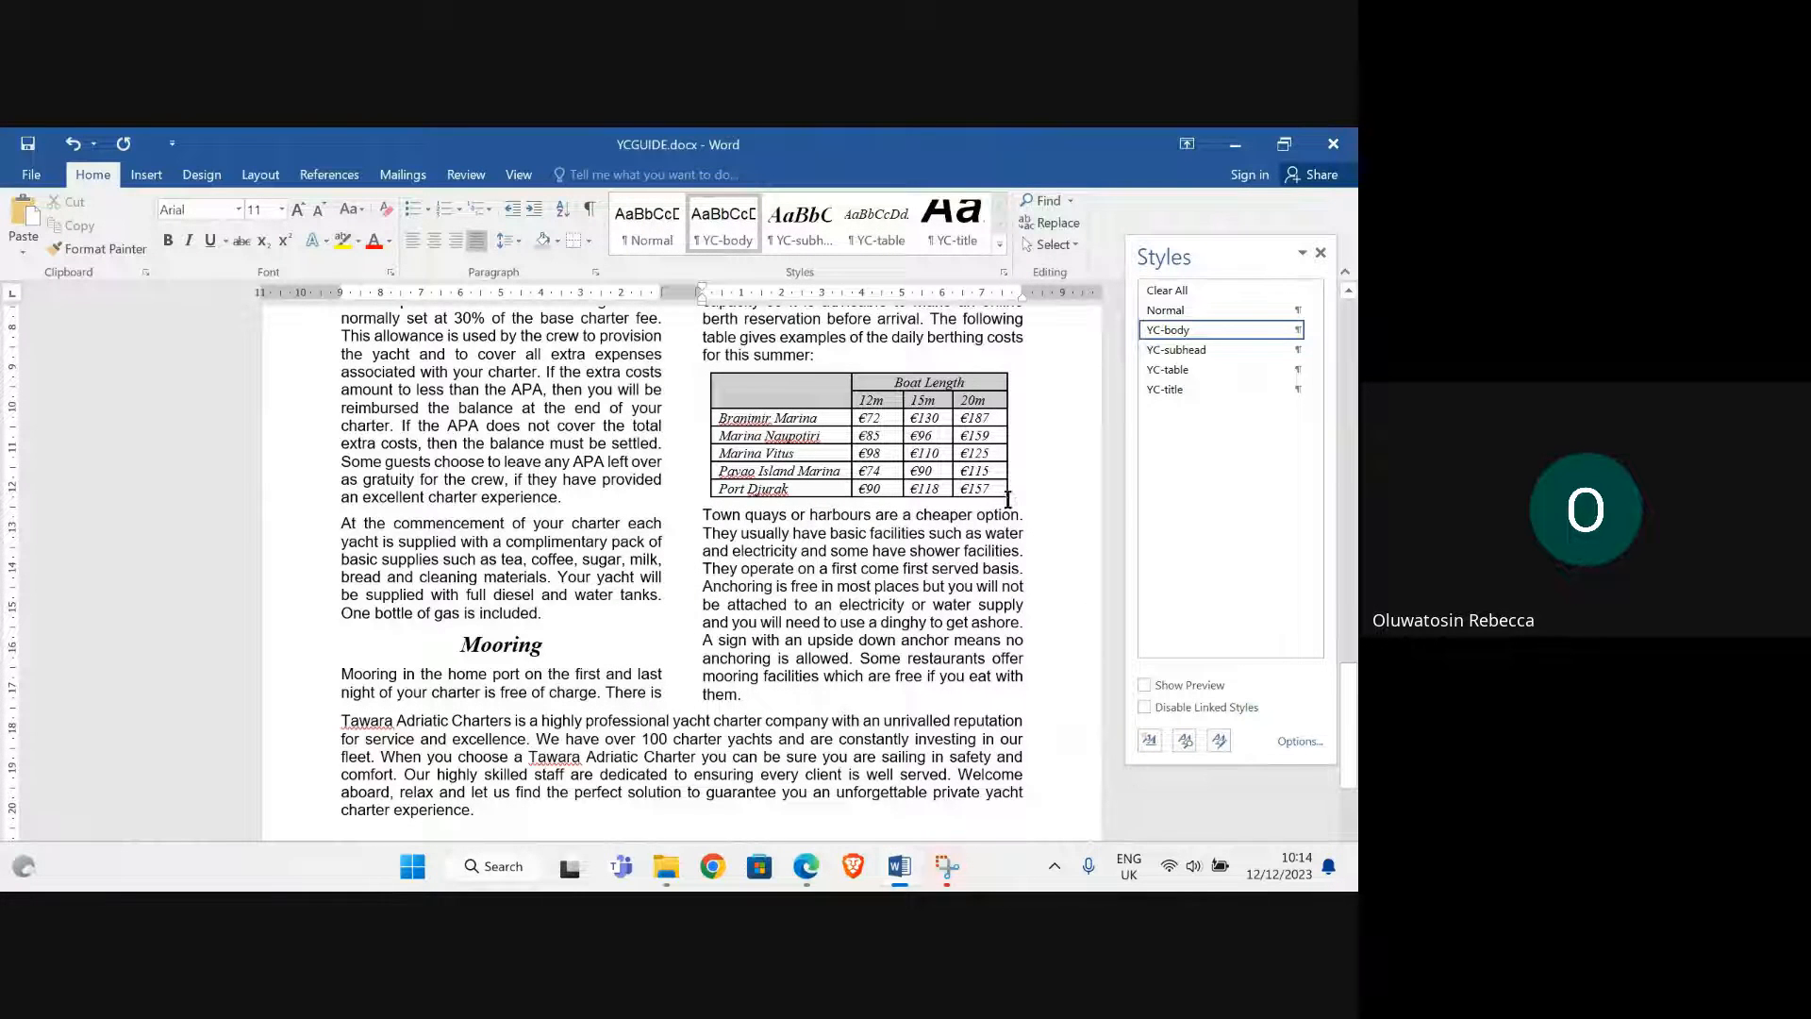
Switch to Edge, read question 12's spell check and proofreading requirements, and return to YCGUIDE in Word
left_click(805, 866)
left_click(704, 770)
scroll(541, 600, "down", 3)
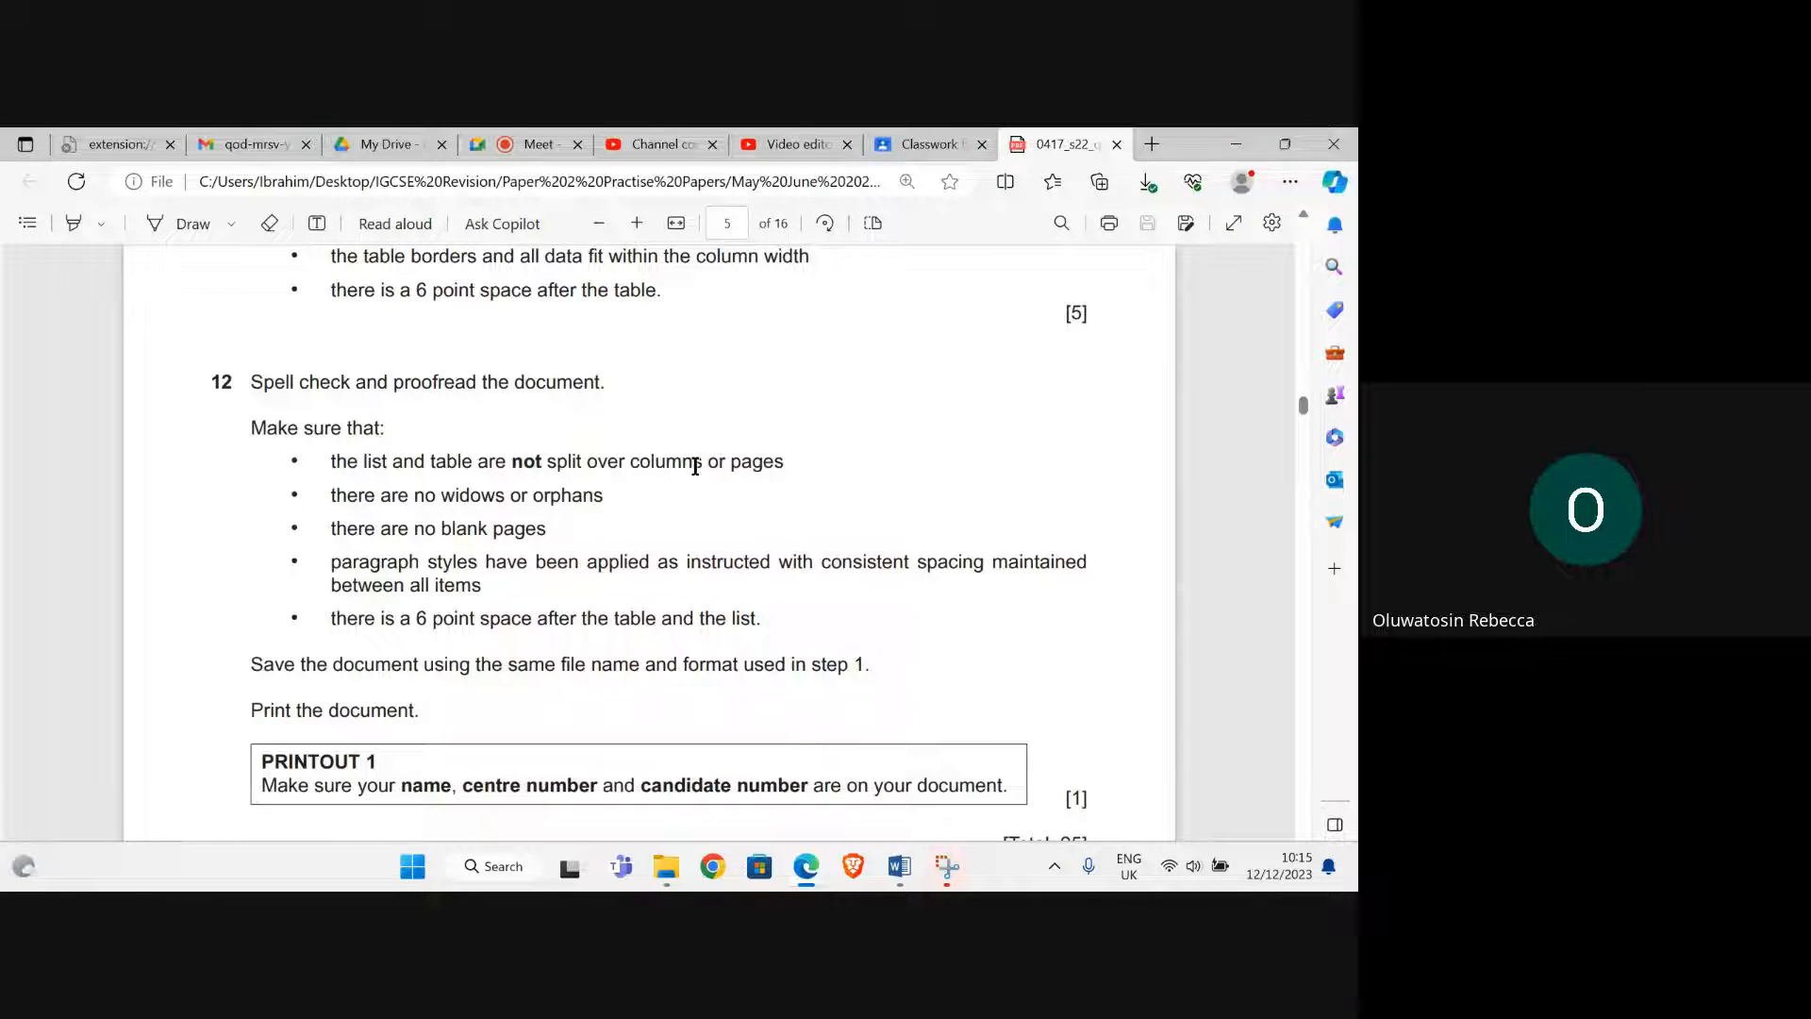
mouse_move(901, 864)
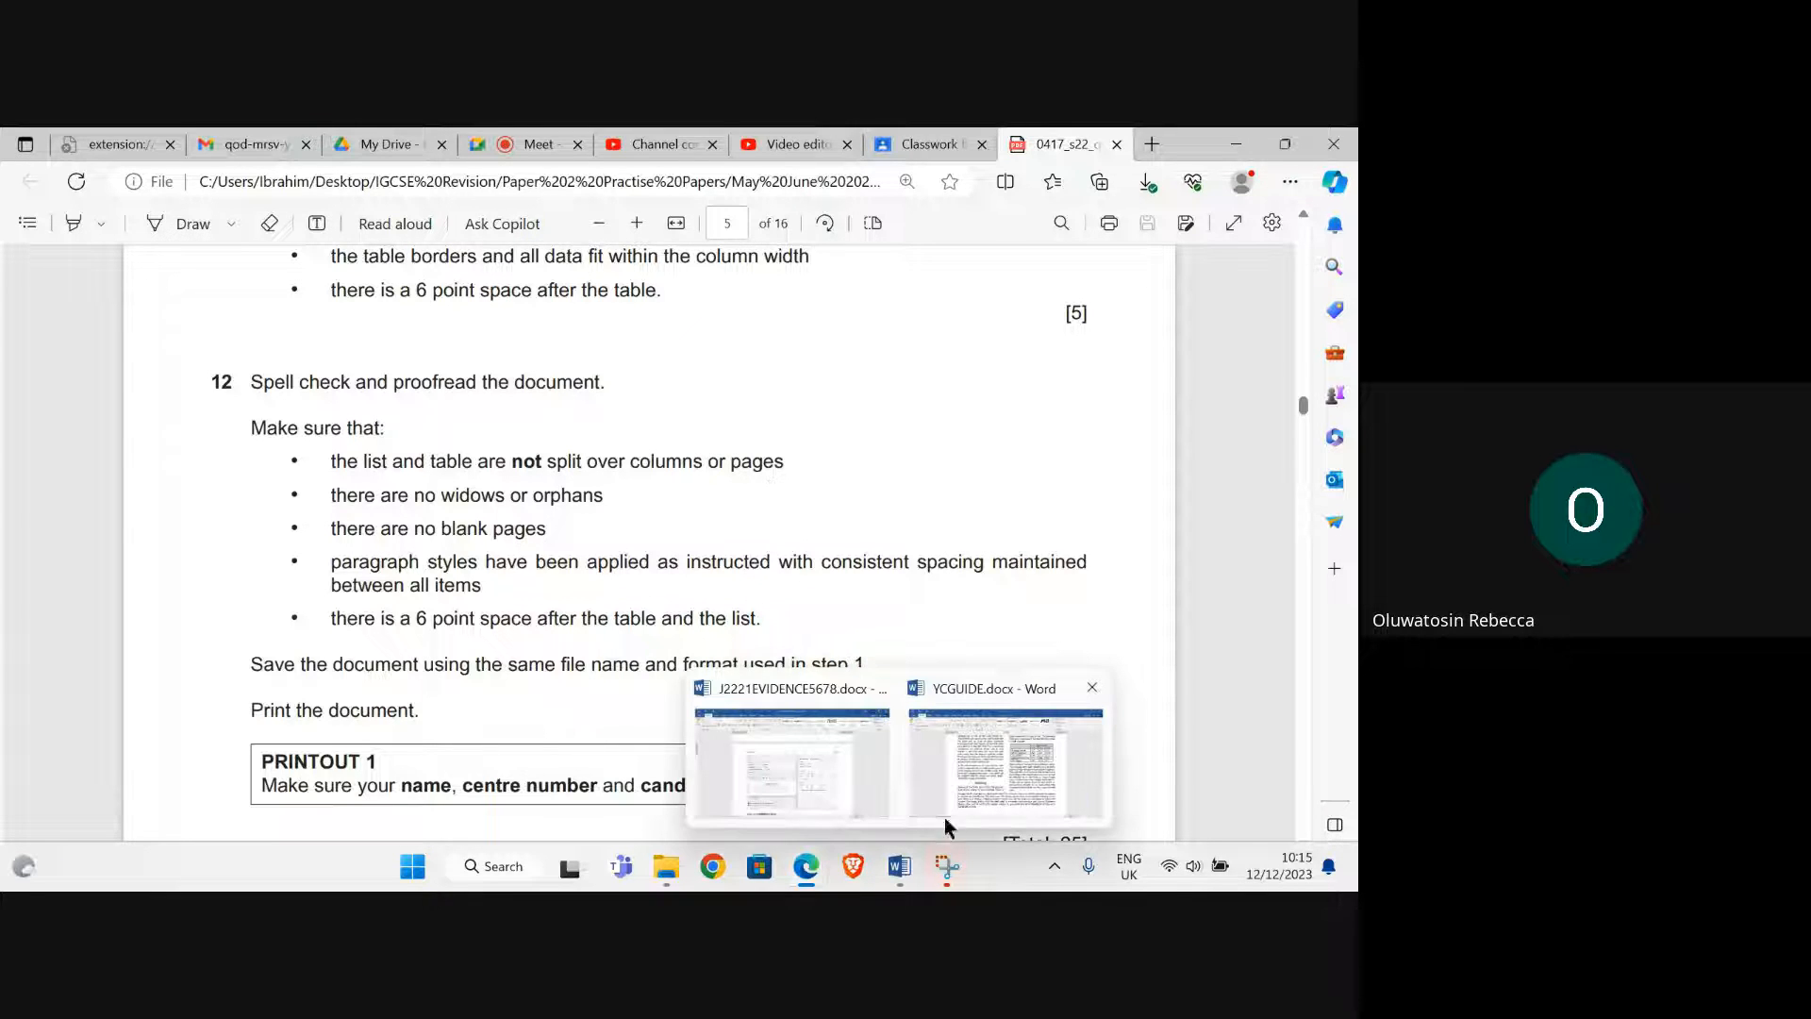
left_click(943, 817)
Review YCGUIDE's layout from the closing text back to the title against the proofreading requirements
scroll(878, 614, "down", 4)
scroll(863, 593, "up", 4)
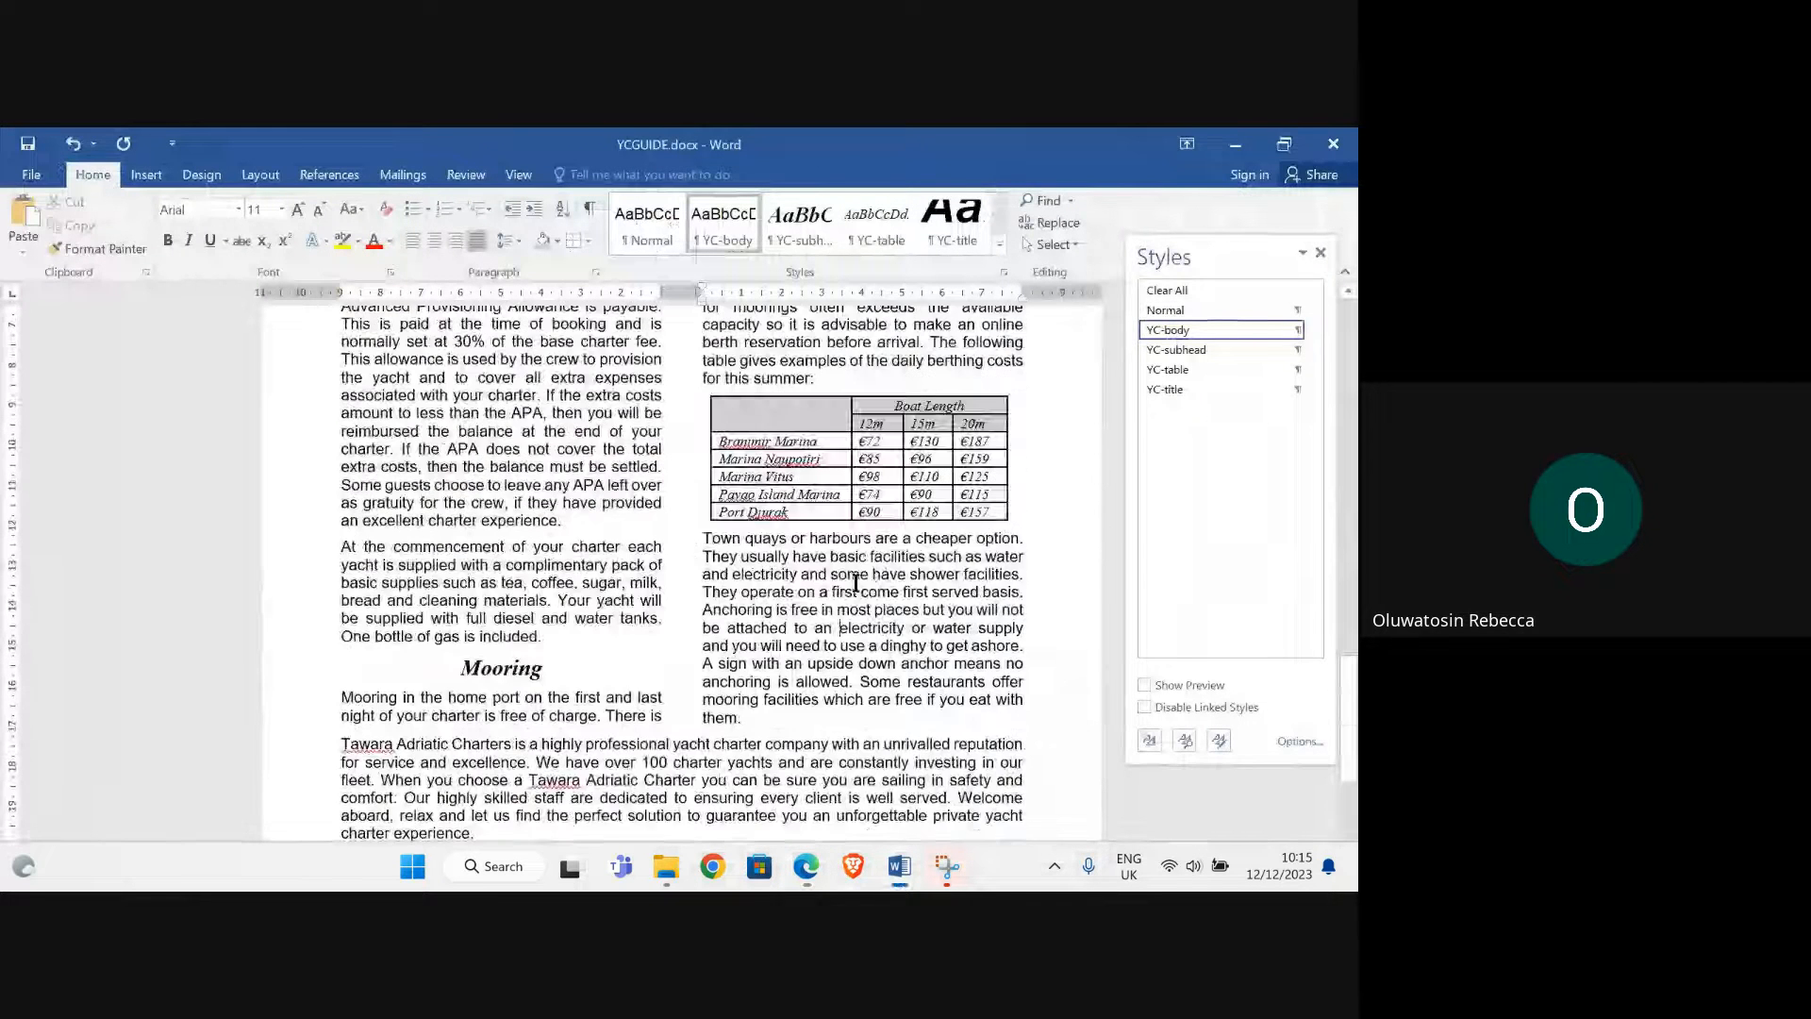
scroll(830, 547, "up", 5)
scroll(801, 511, "up", 10)
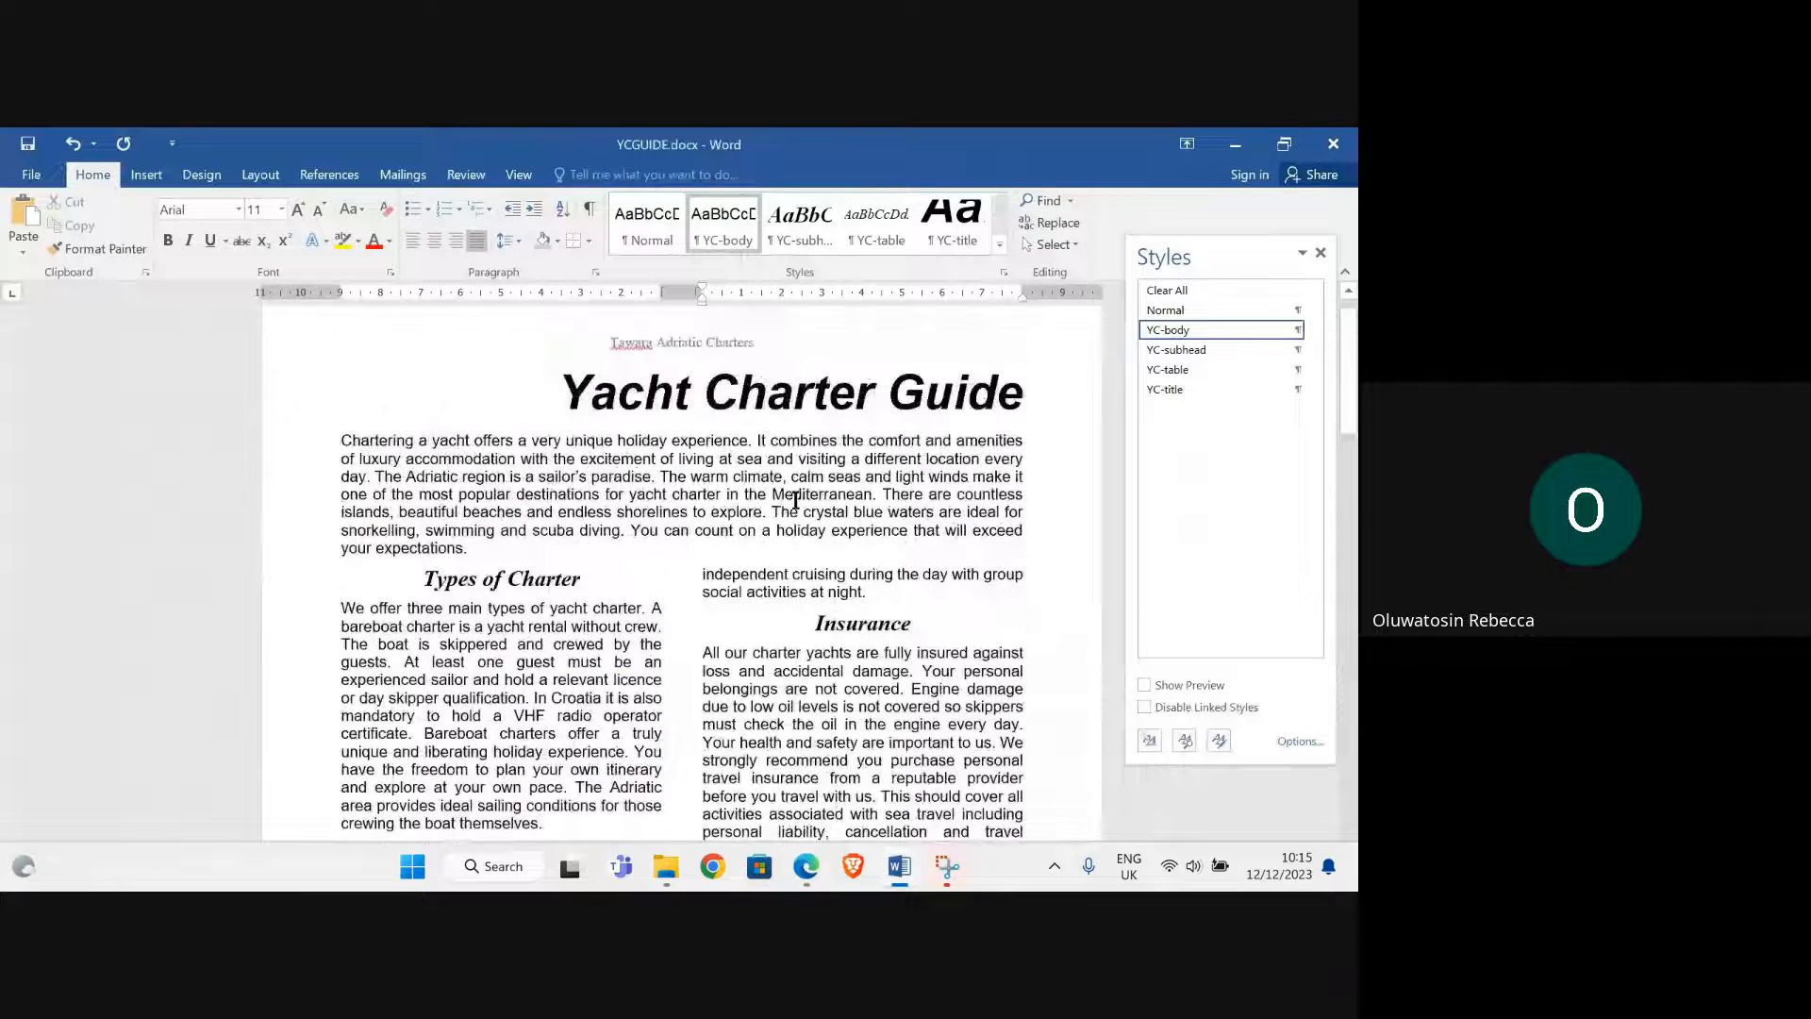
scroll(795, 501, "up", 1)
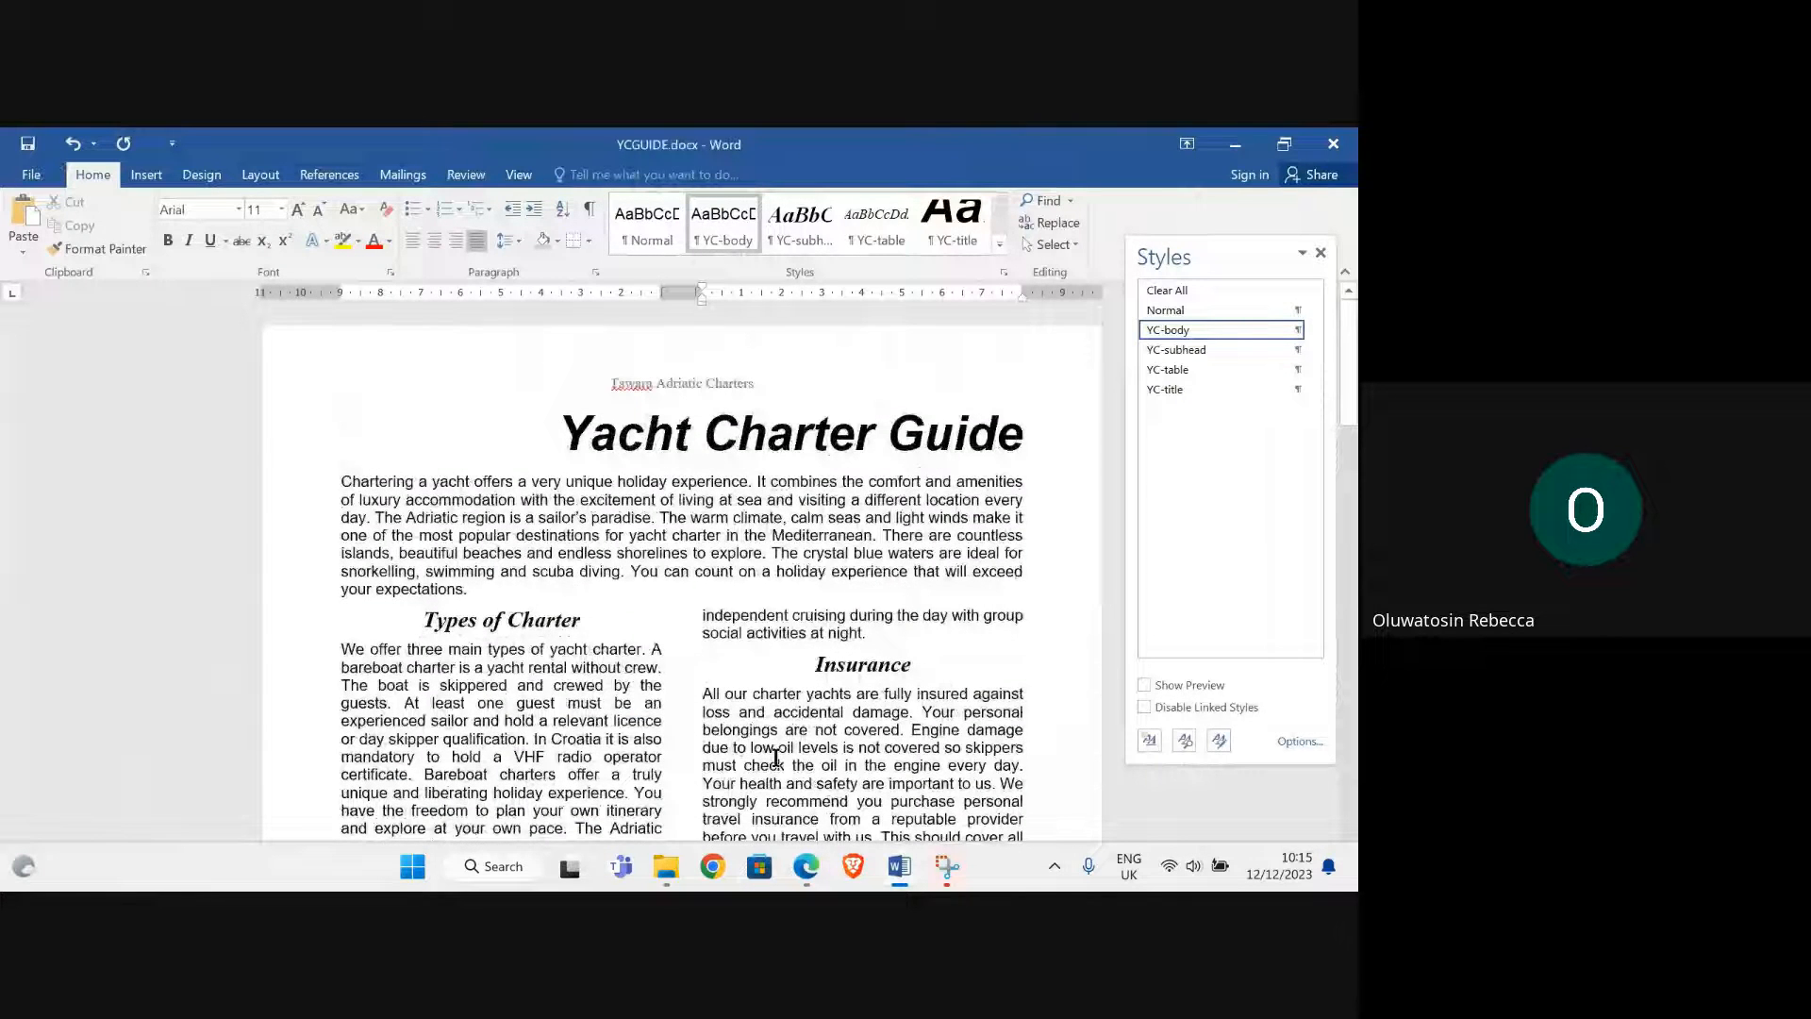
Reread question 12's spacing, saving and printing instructions in Edge and switch back to YCGUIDE in Word
left_click(806, 866)
left_click(683, 775)
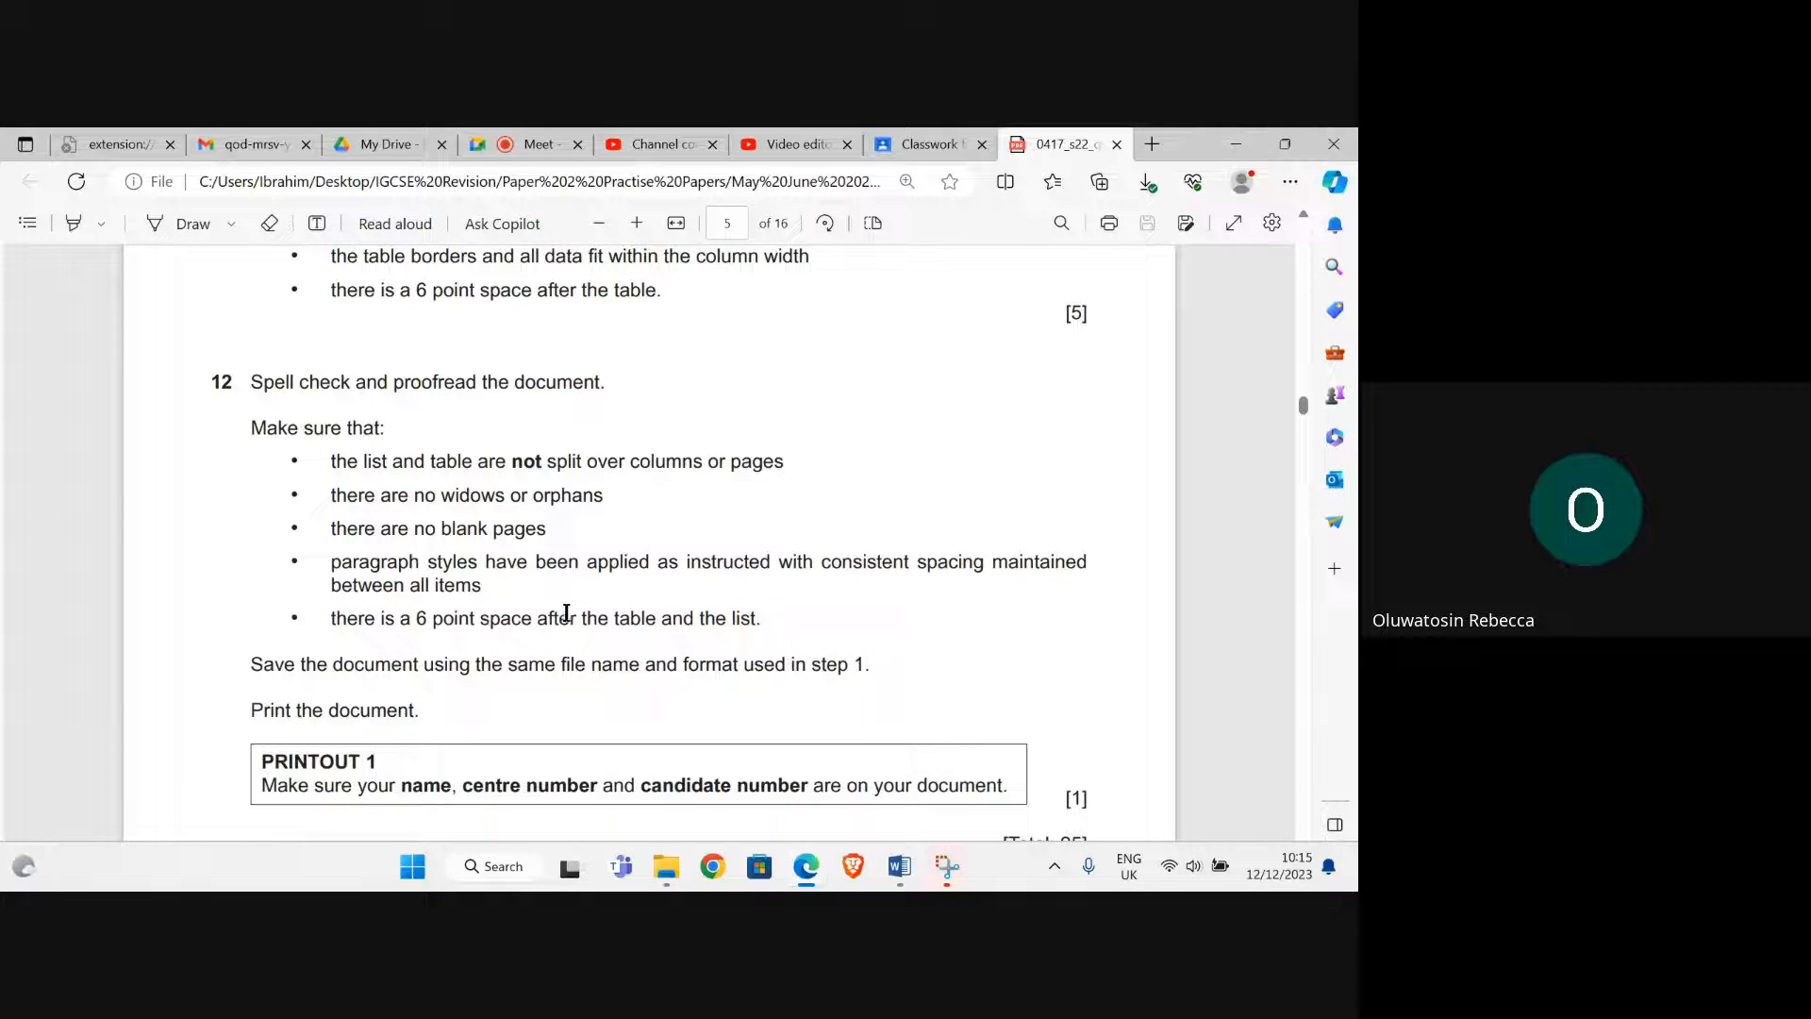
scroll(557, 609, "down", 2)
scroll(512, 512, "up", 2)
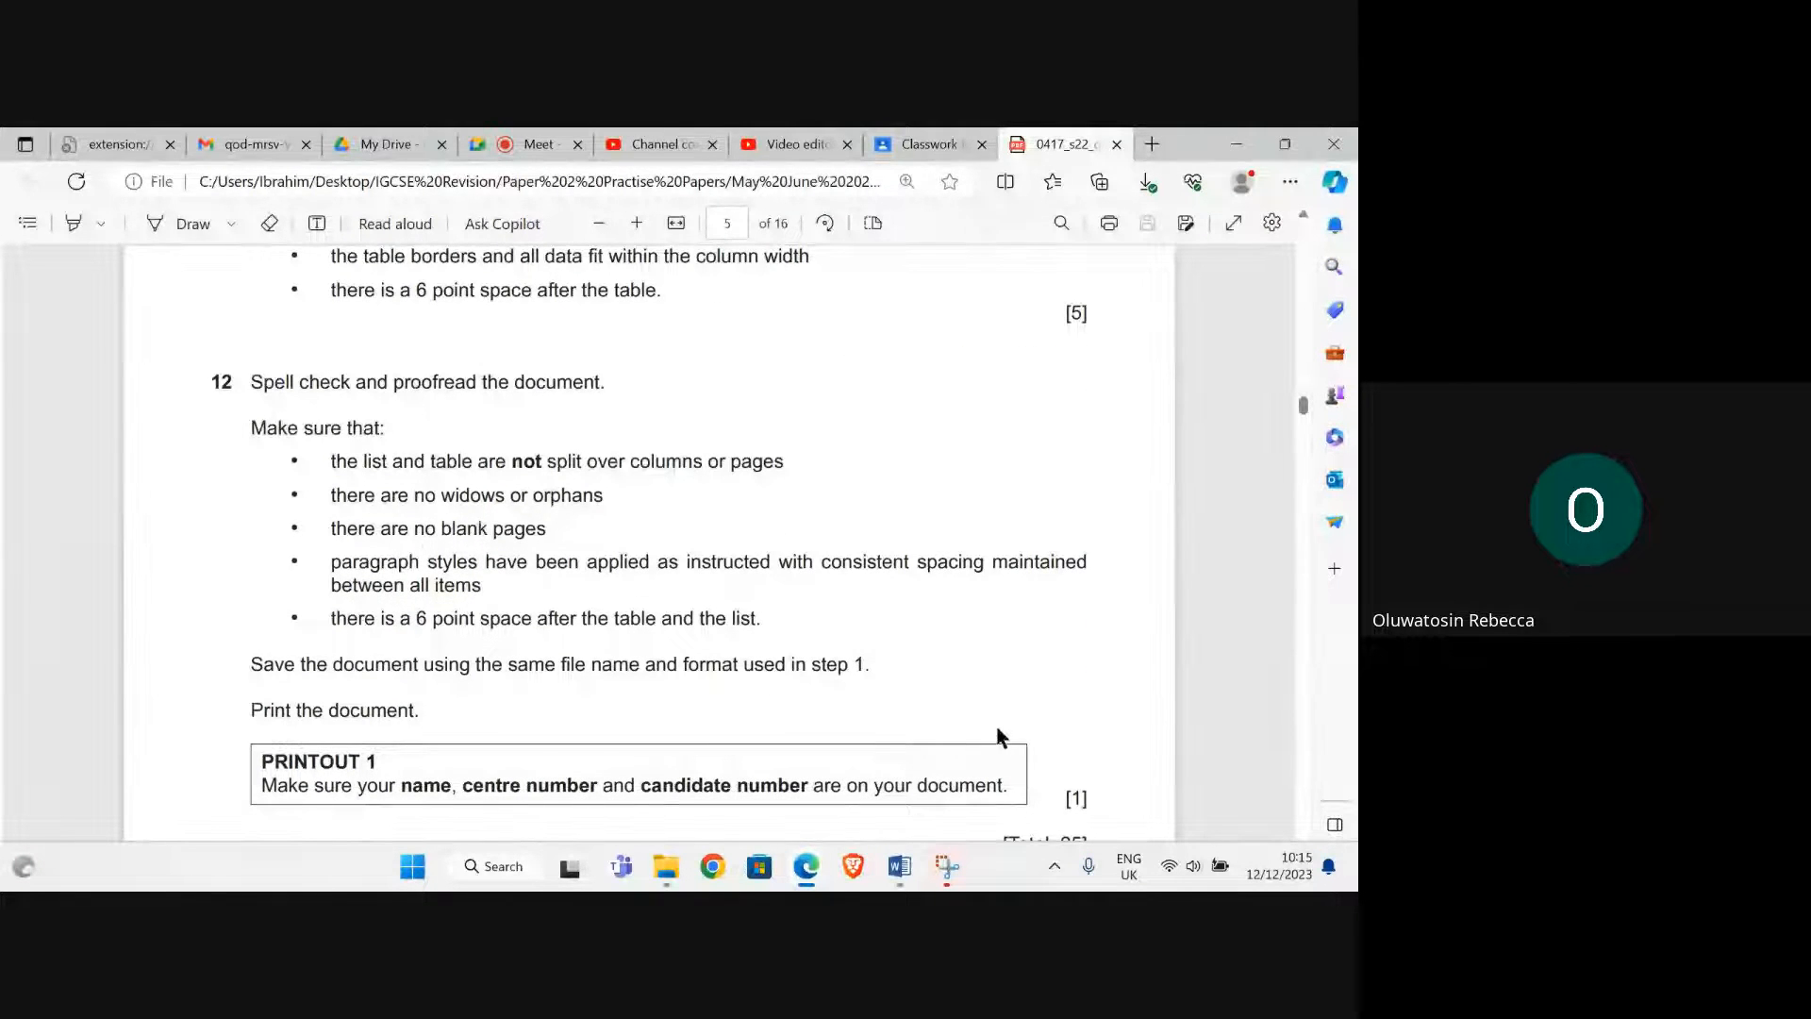
mouse_move(894, 877)
left_click(969, 788)
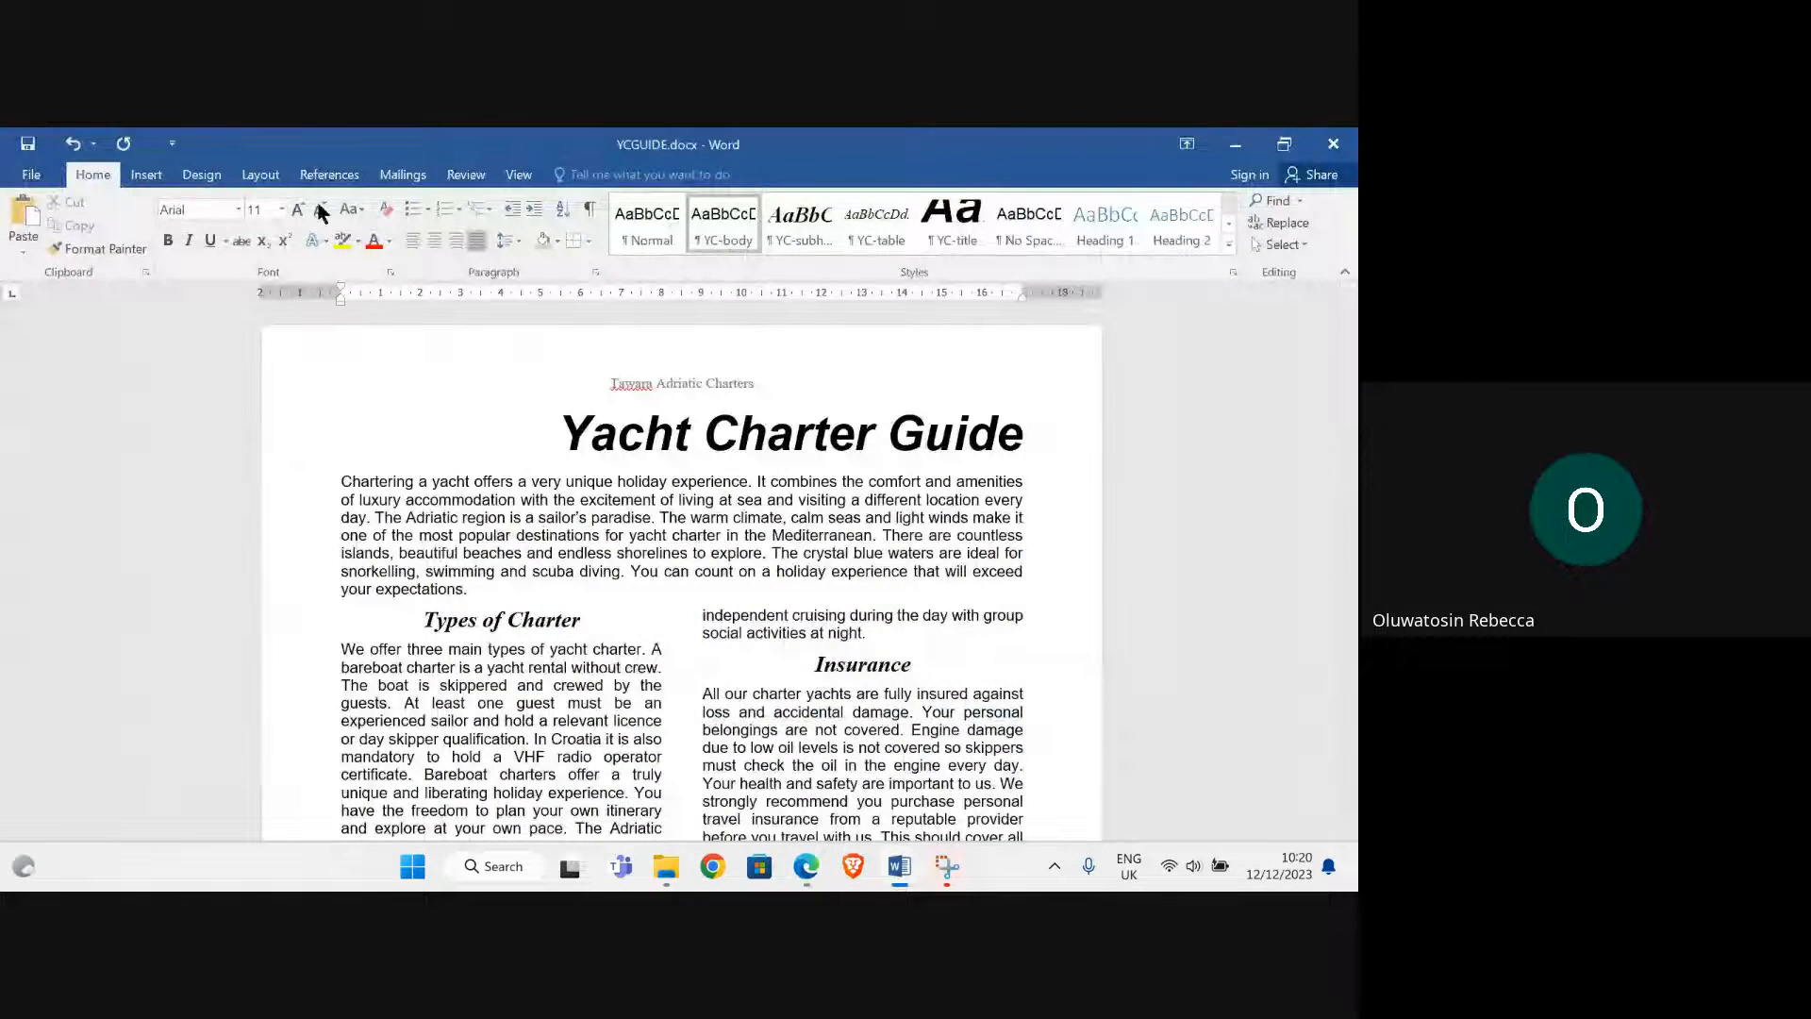
Run the spelling and grammar check, ignore all occurrences of "Tawara" and "Branimir", and close the check
left_click(466, 176)
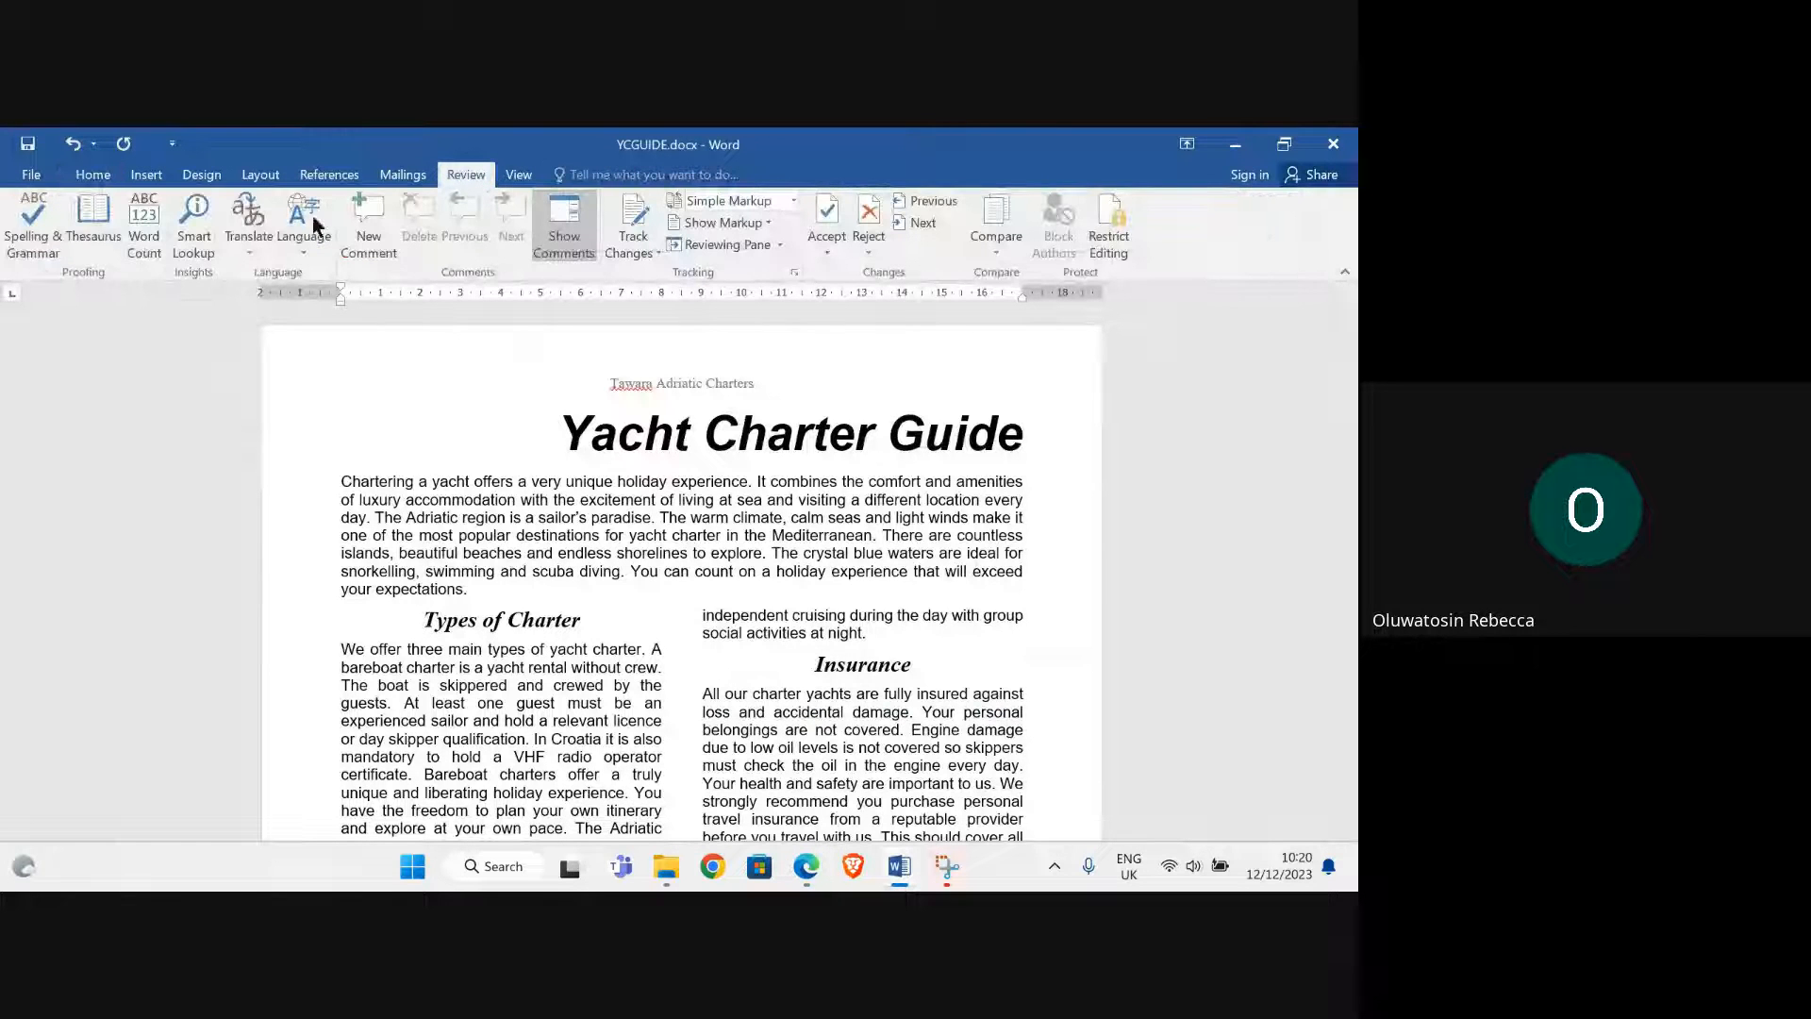
left_click(28, 247)
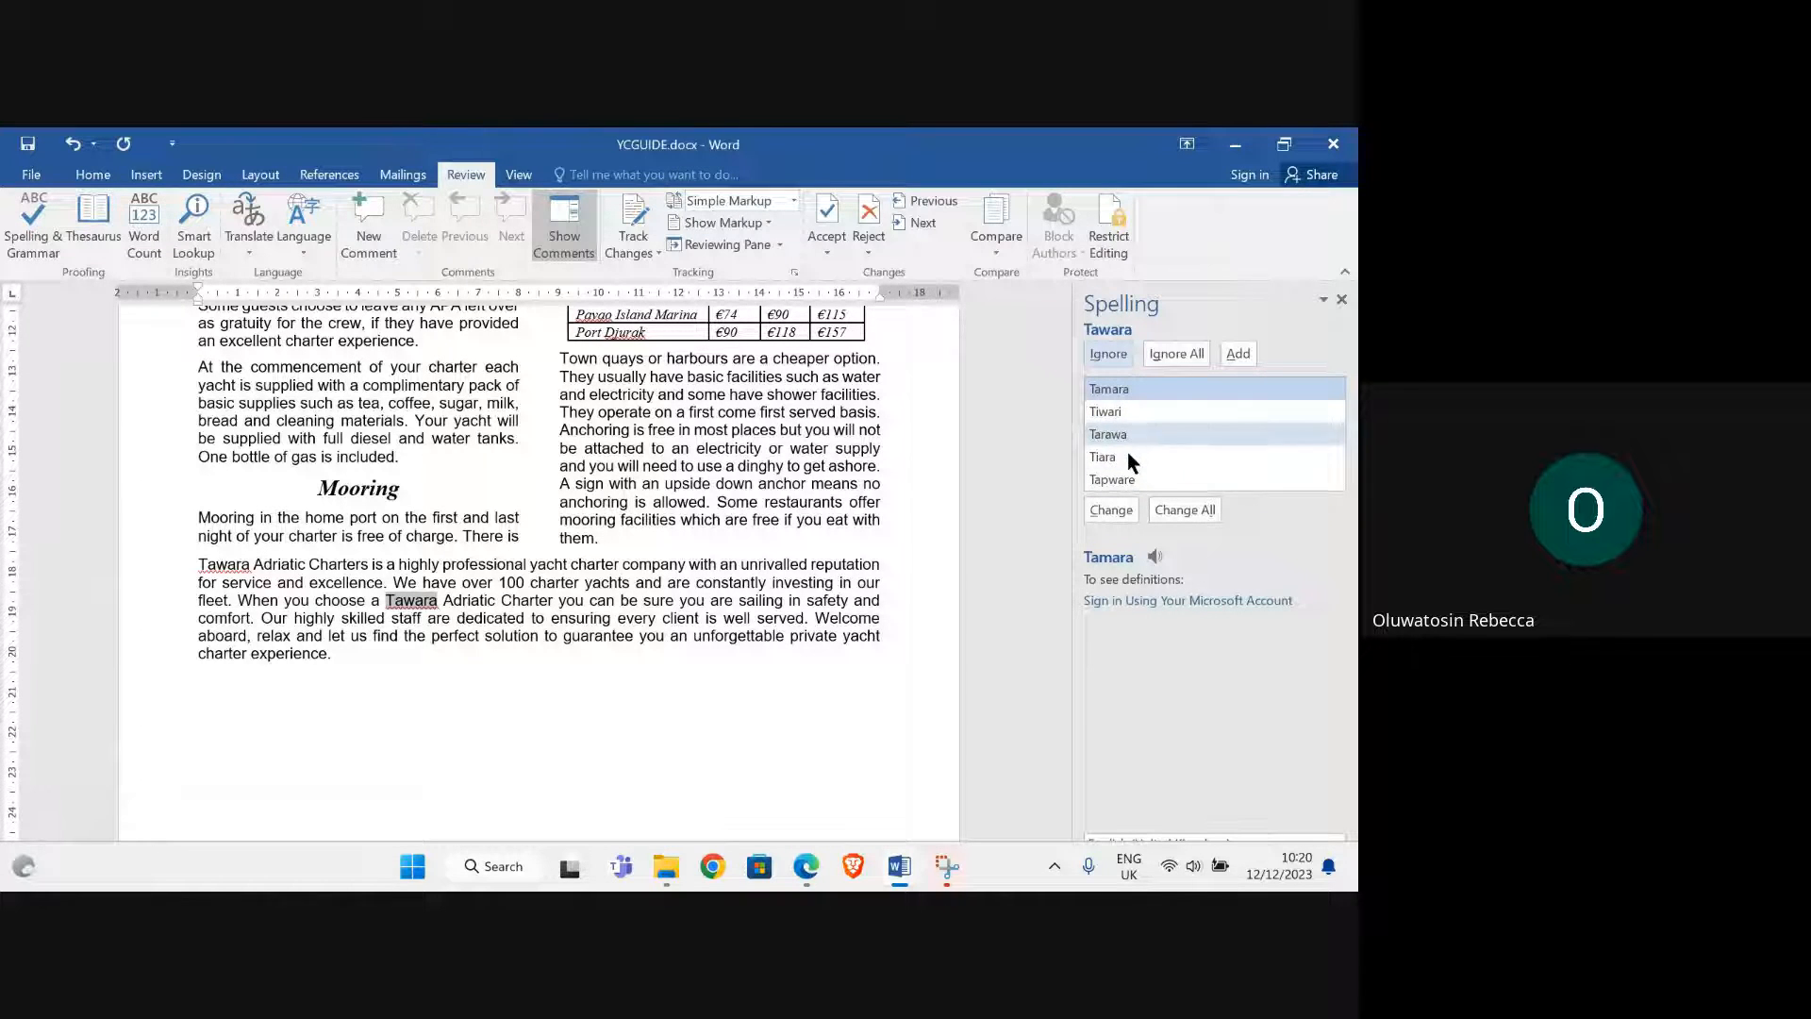
left_click(1183, 351)
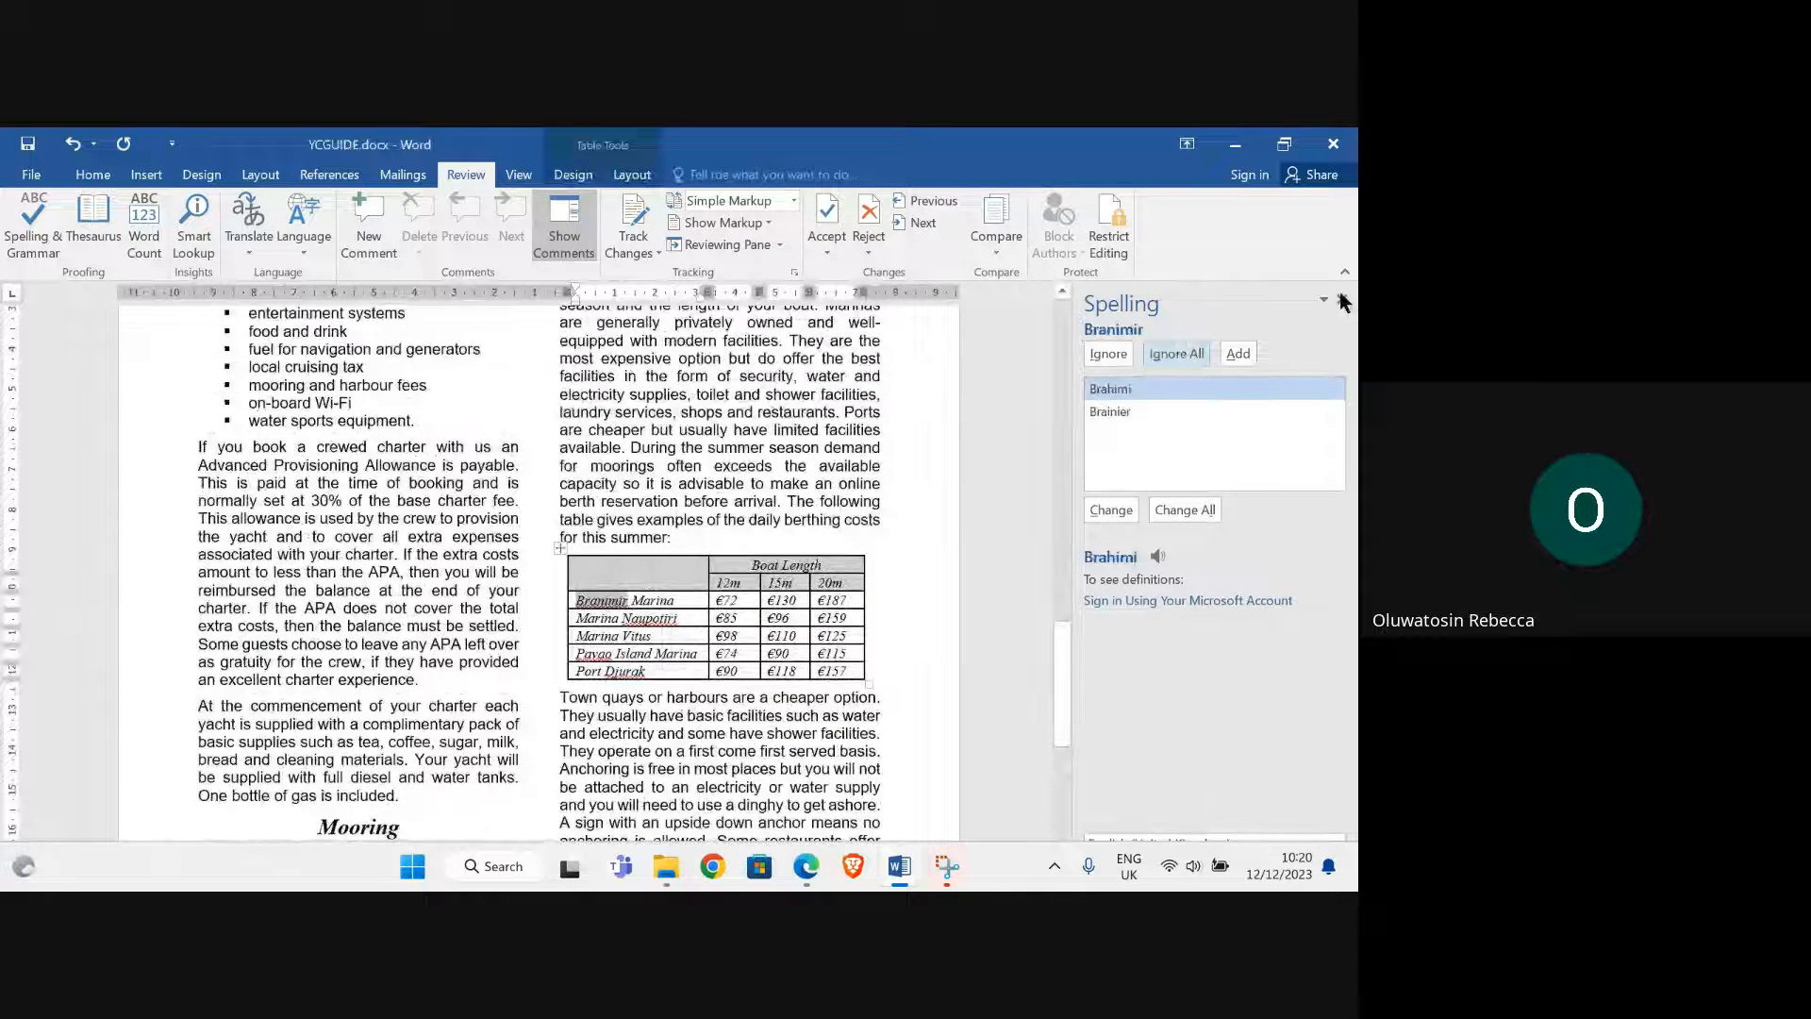
left_click(1170, 355)
left_click(1341, 299)
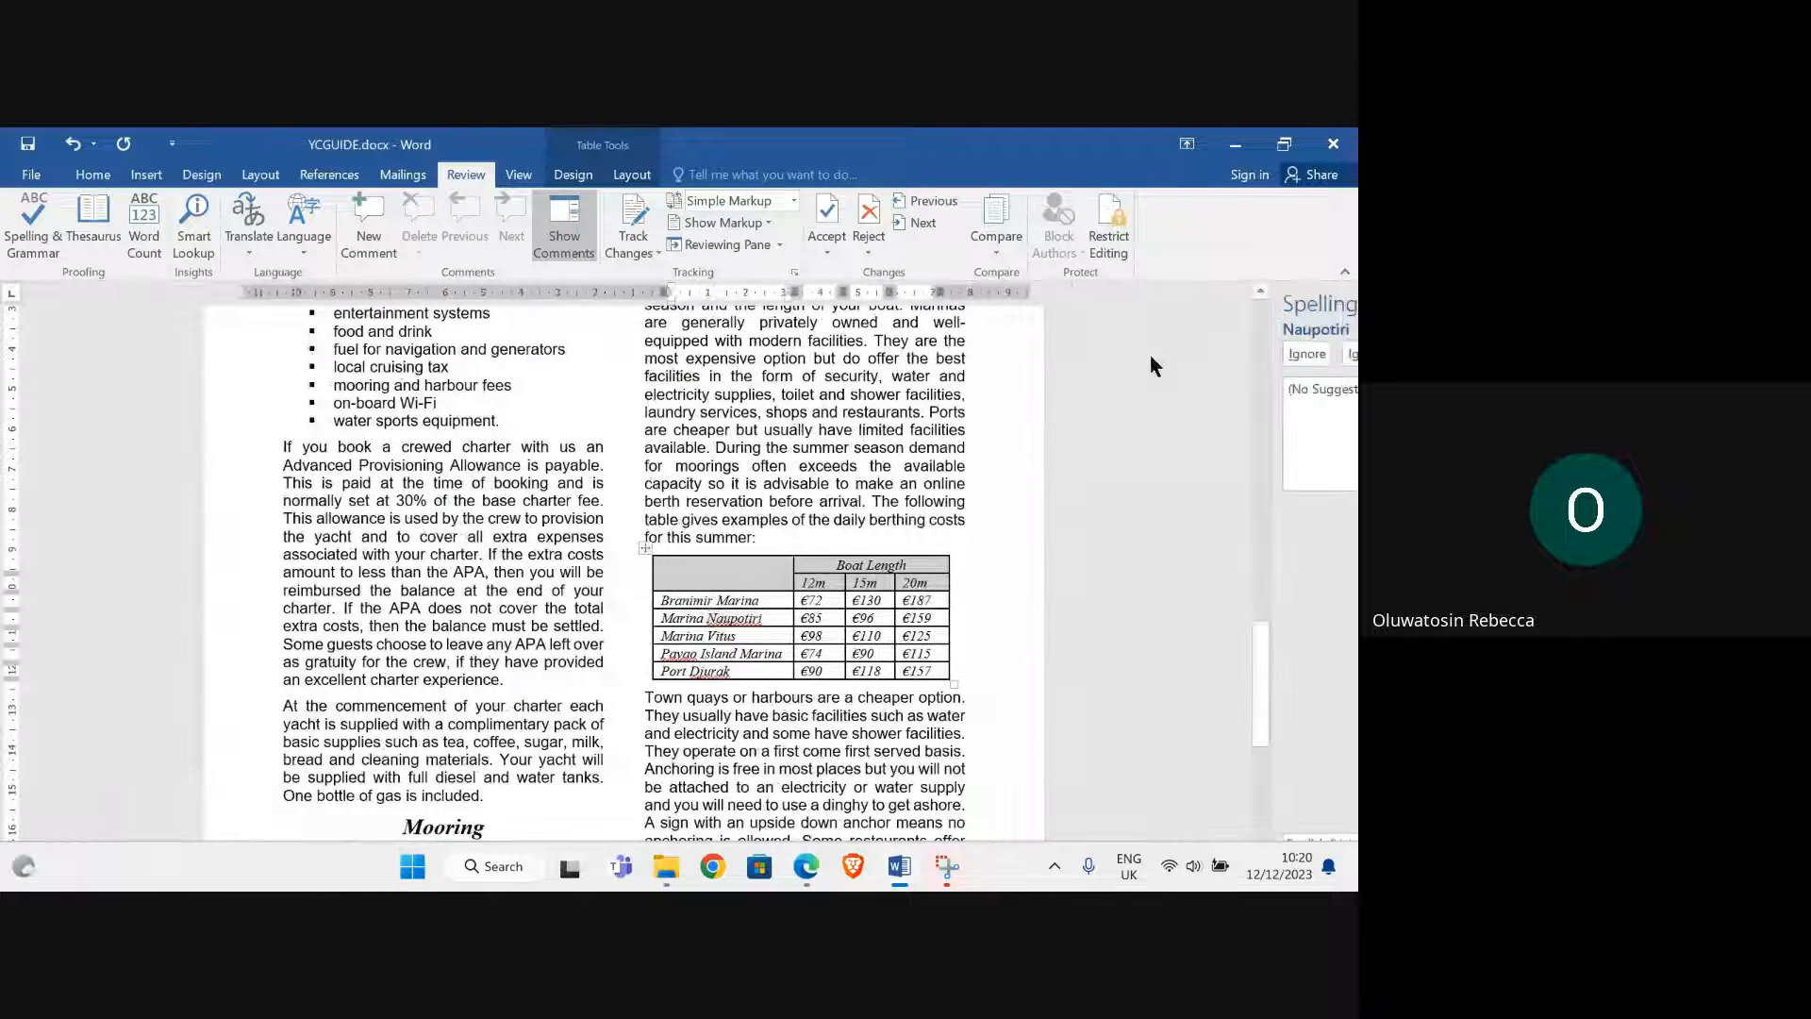
Proofread YCGUIDE from the title page through to the closing Tawara Adriatic Charters paragraph
scroll(745, 489, "up", 10)
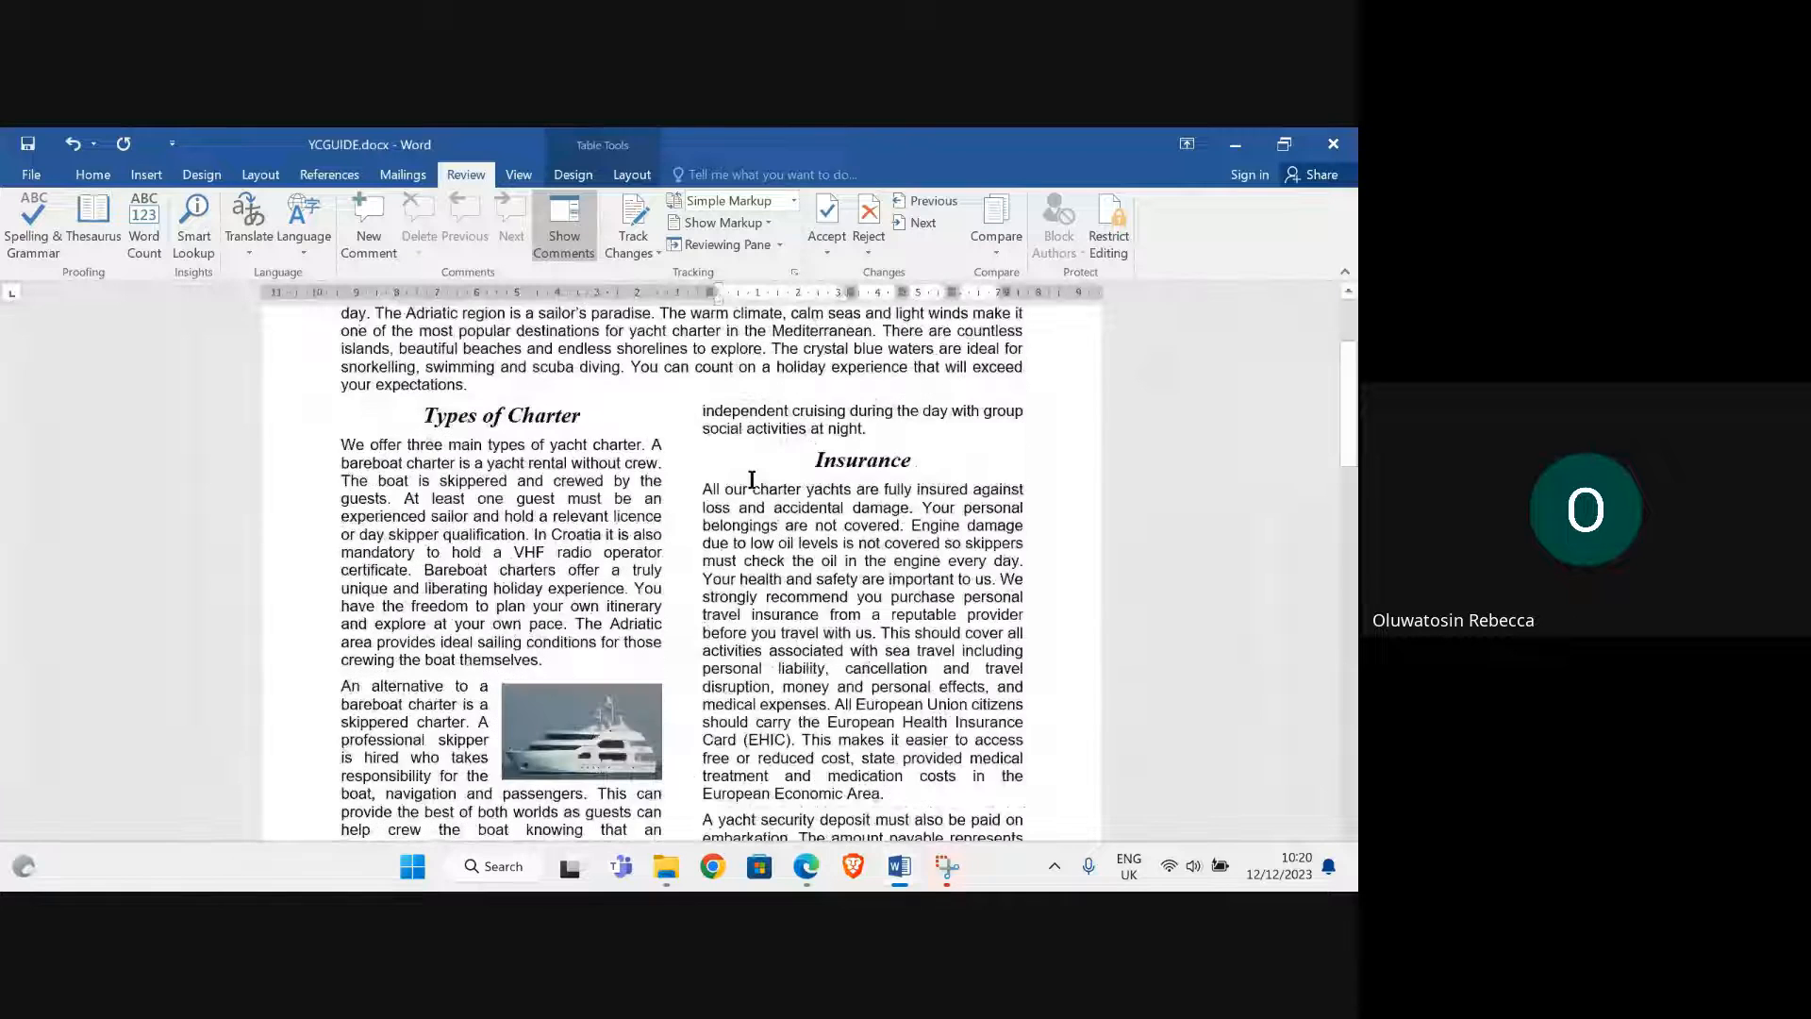
scroll(752, 480, "up", 4)
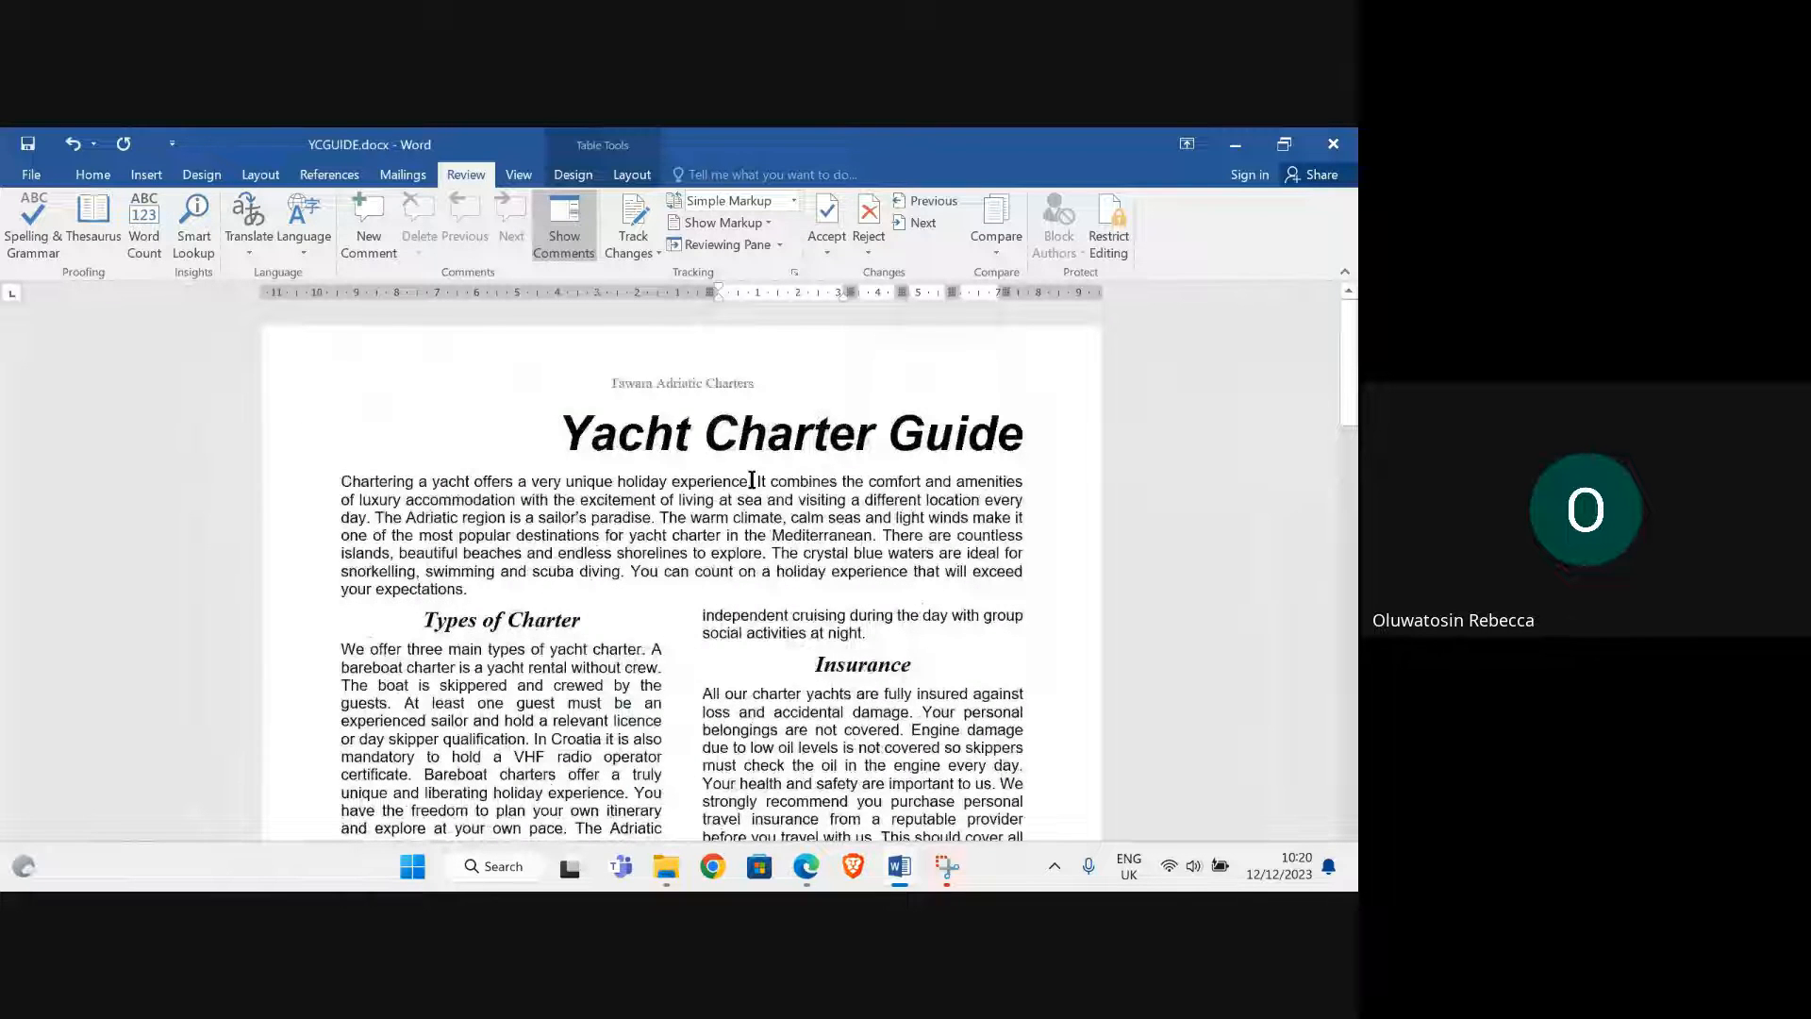
scroll(752, 480, "down", 10)
scroll(750, 534, "down", 10)
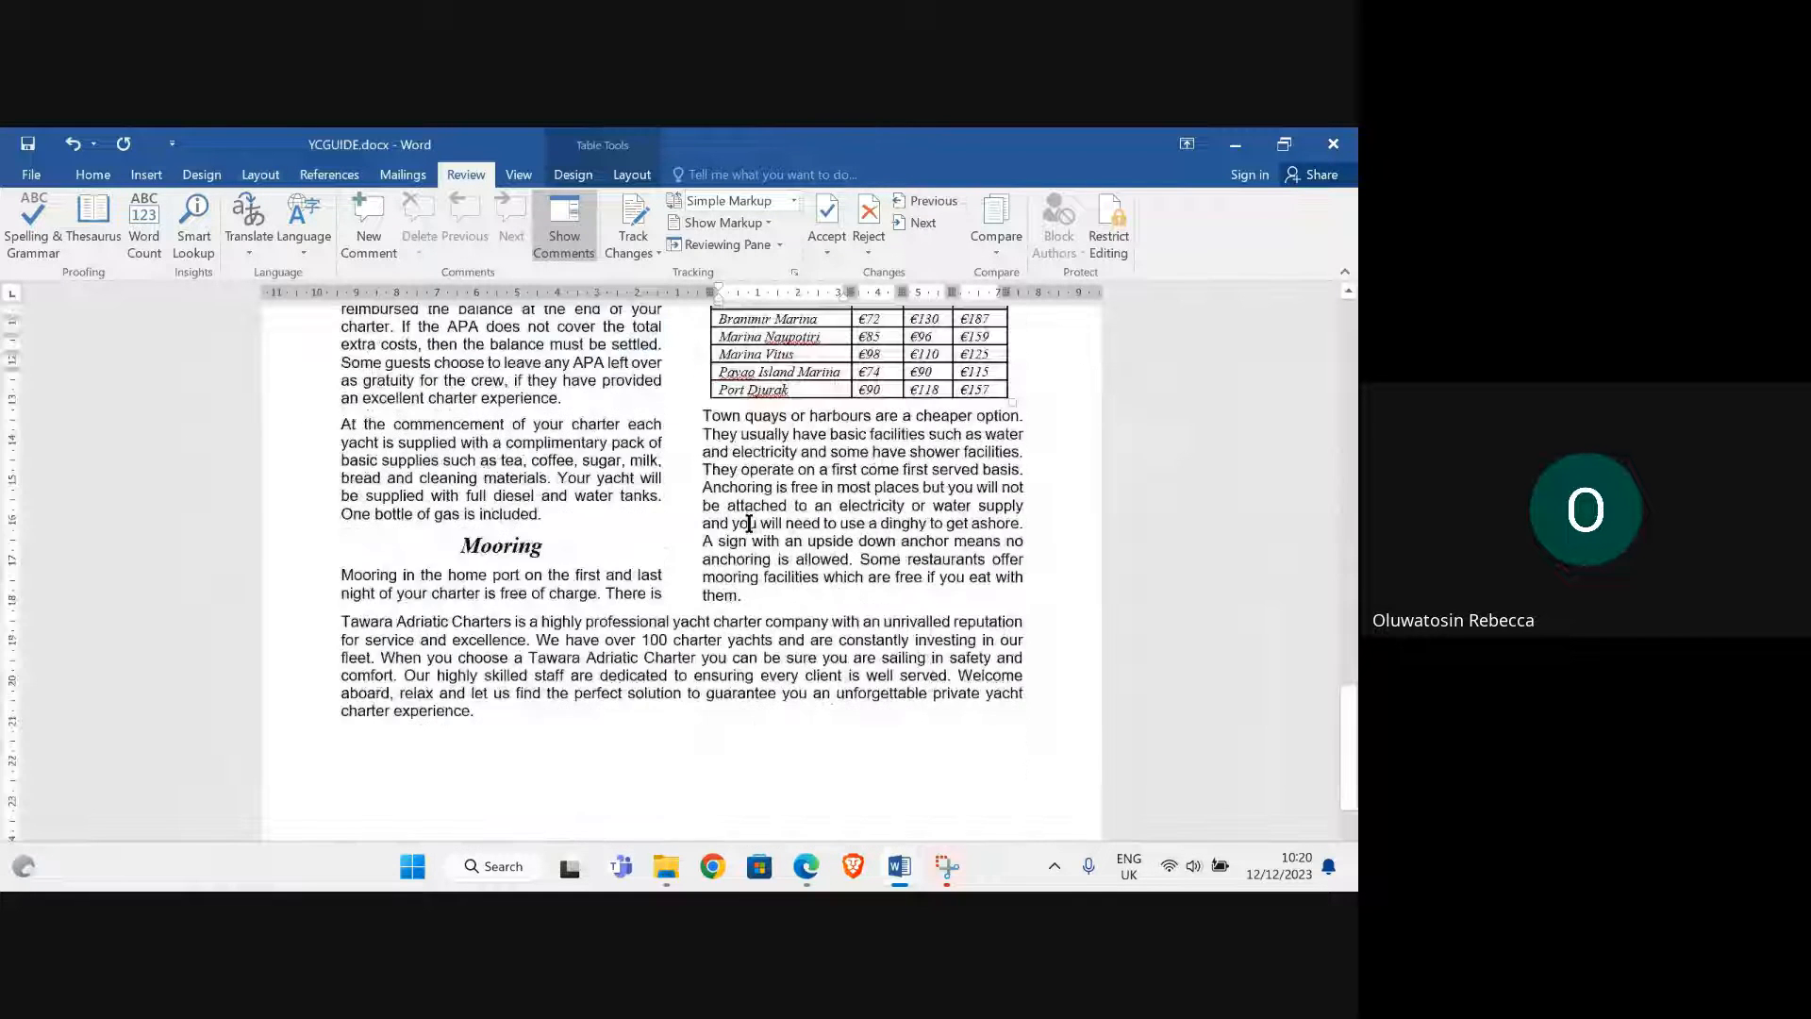